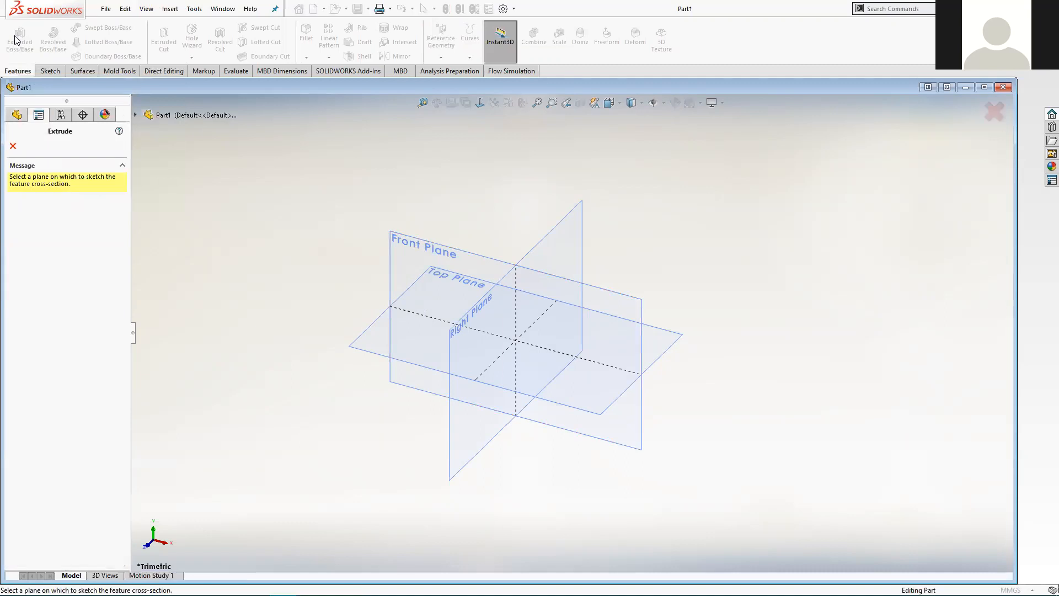
- On the Front Plane, sketch a slightly sloped line about 119 mm long from the vertical axis and a short vertical line down to Top Plane level
click(410, 239)
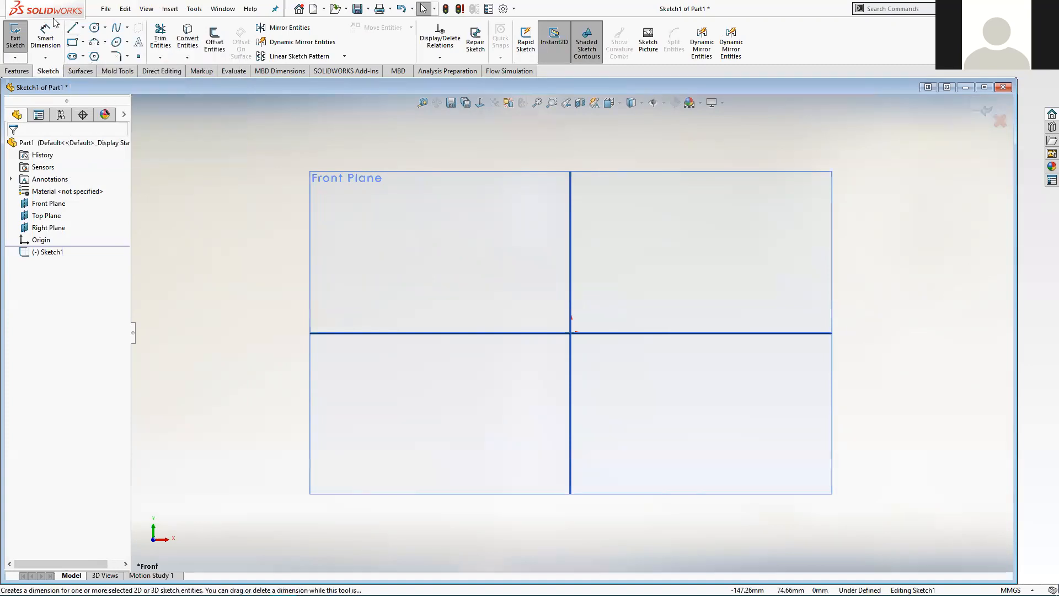
click(73, 29)
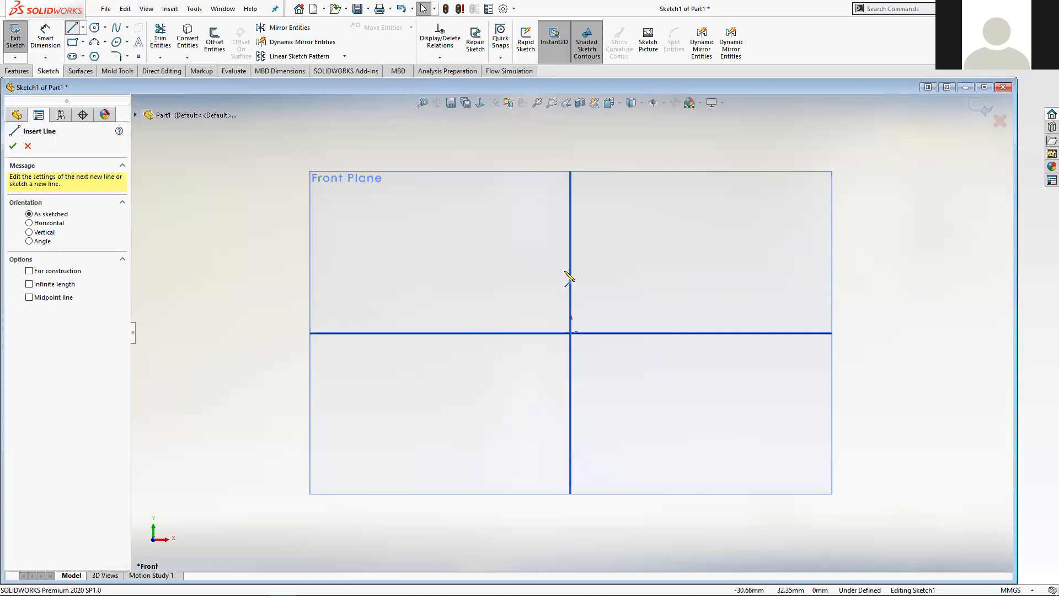
click(571, 288)
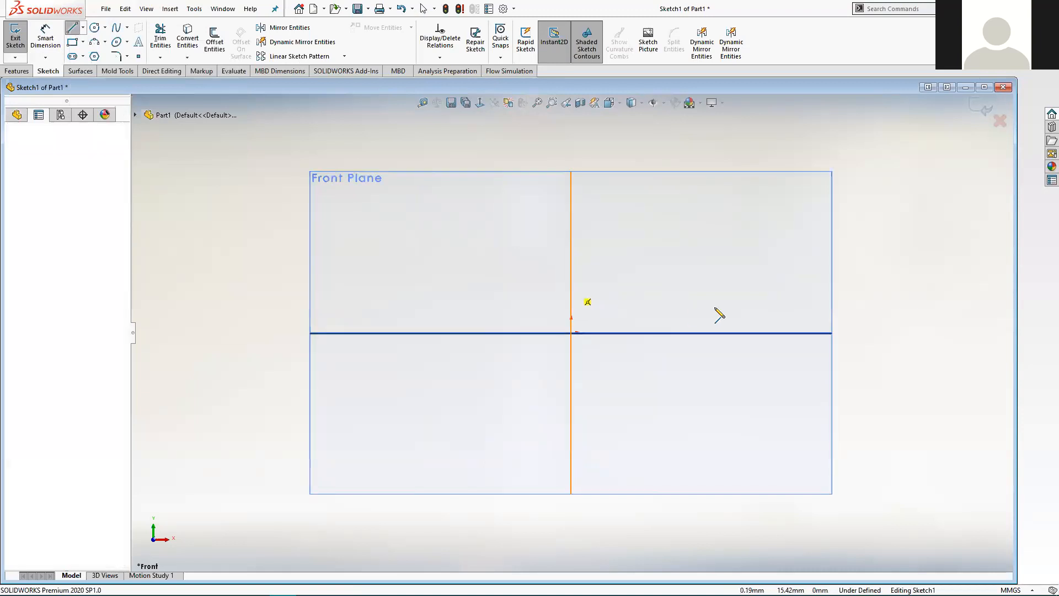
click(918, 301)
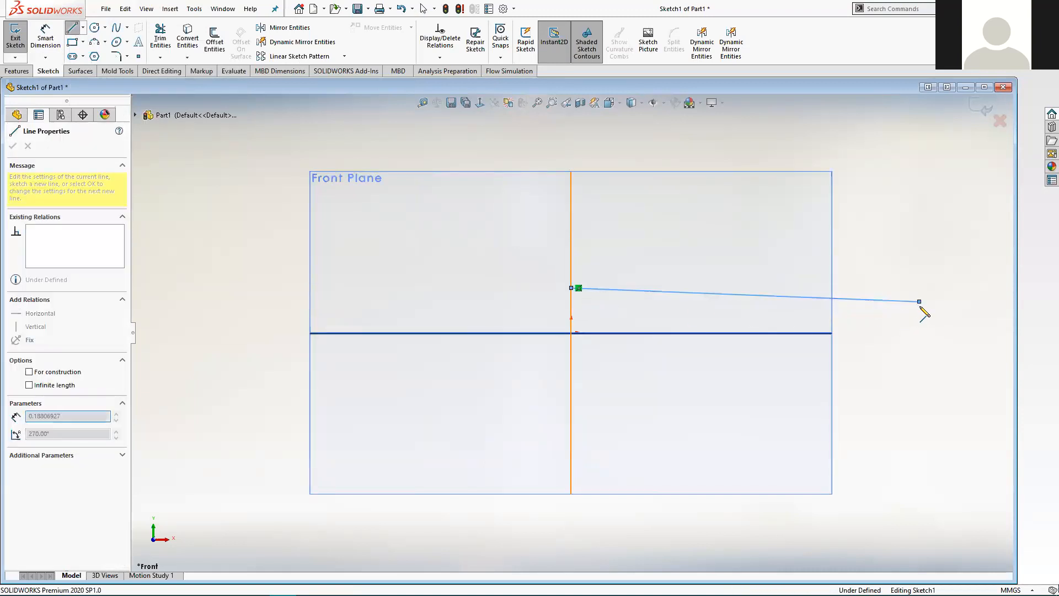
double_click(918, 332)
key(Escape)
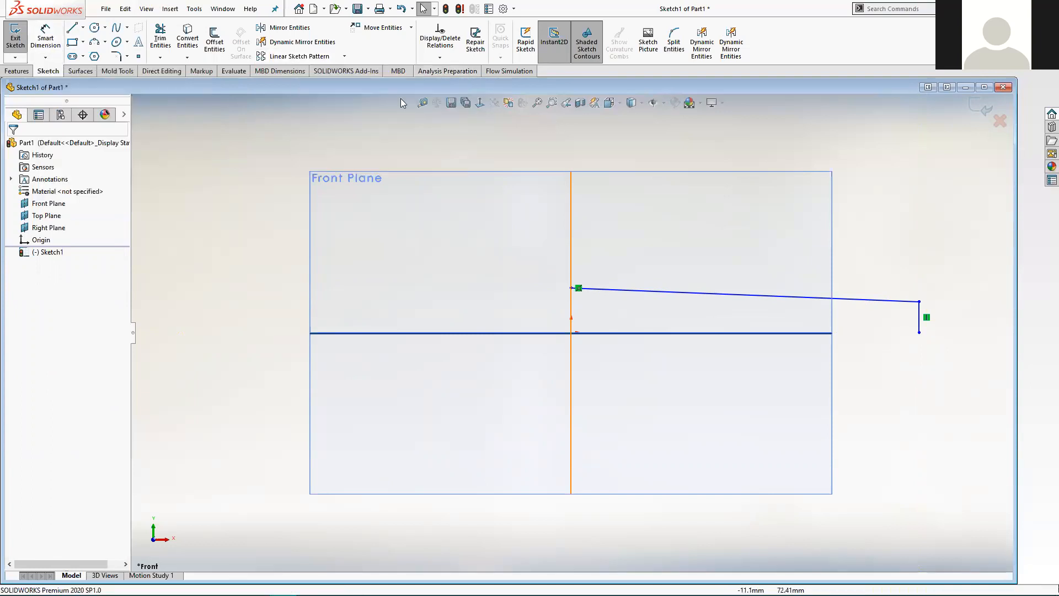
- Mirror the sloped line and the short vertical line about the Right Plane, keeping the originals
click(278, 29)
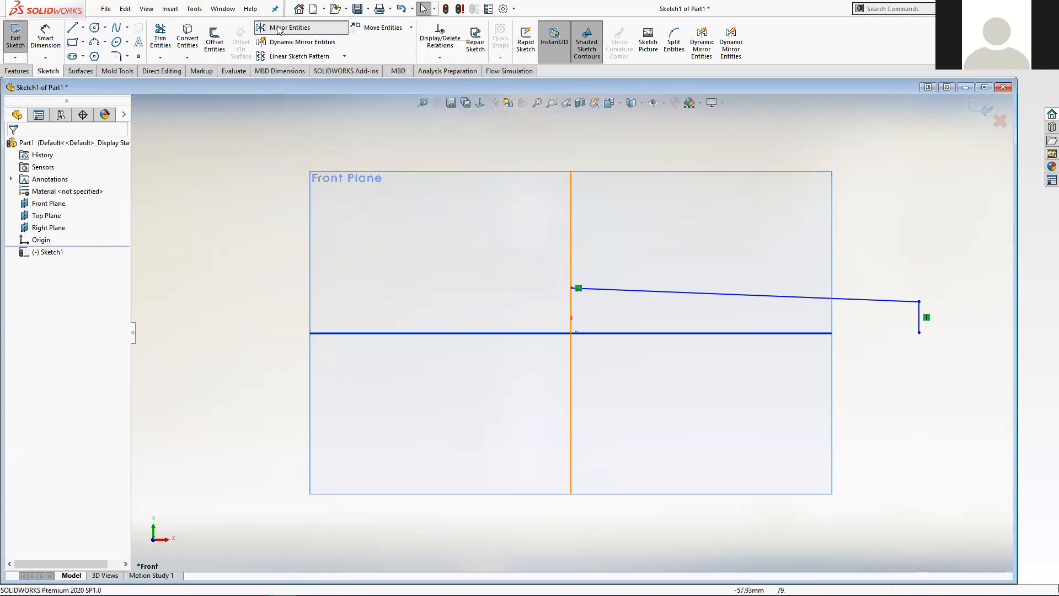
click(674, 296)
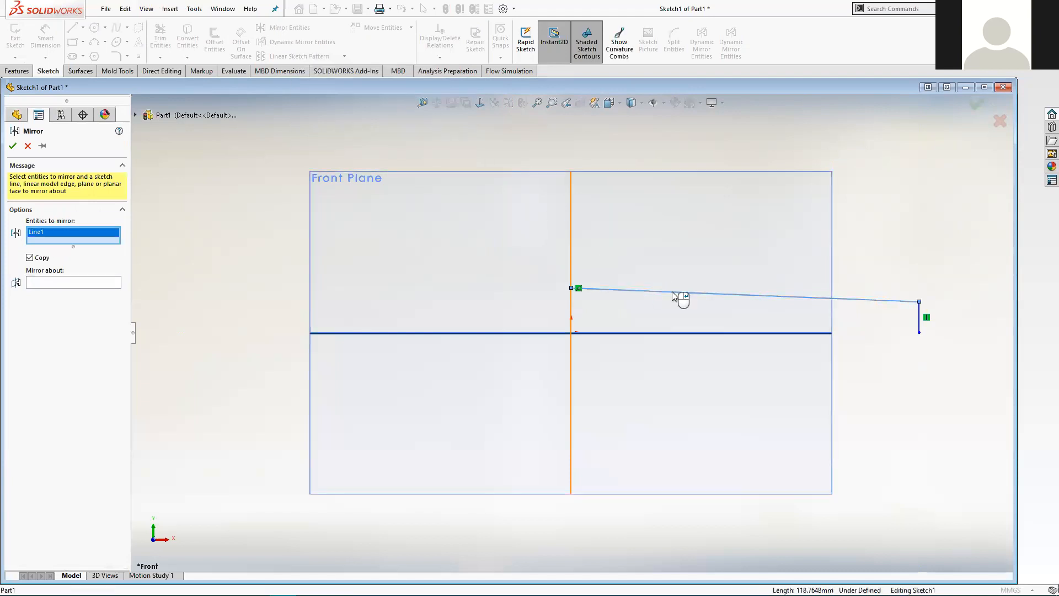
click(919, 315)
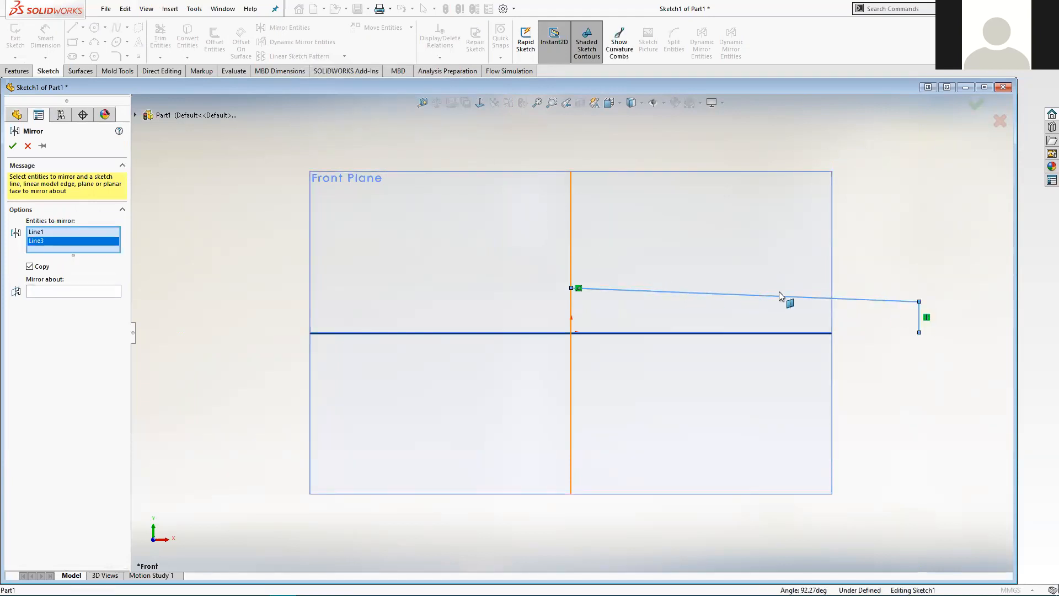
click(76, 291)
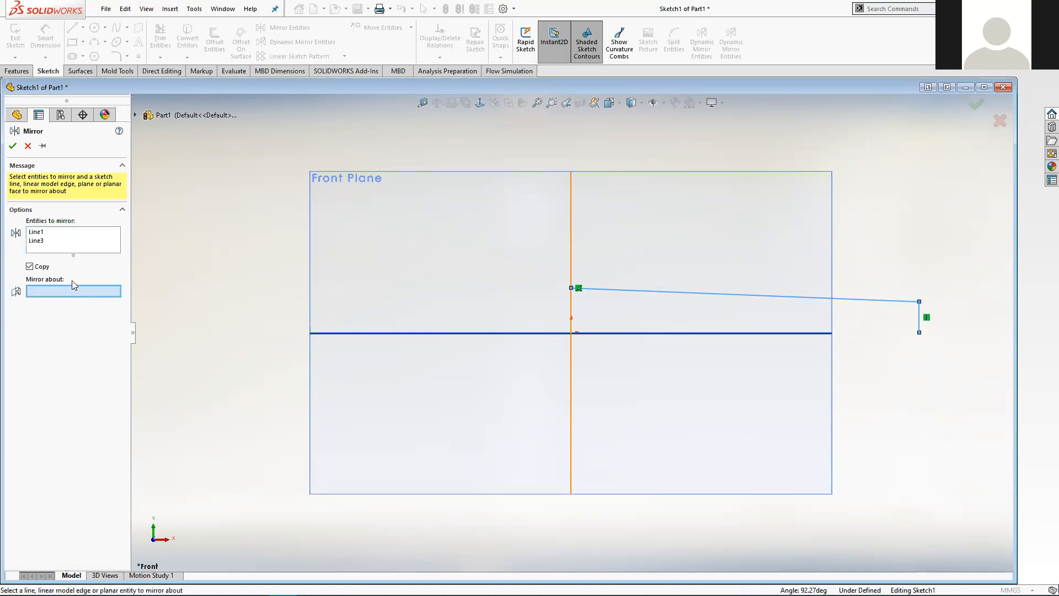
click(571, 186)
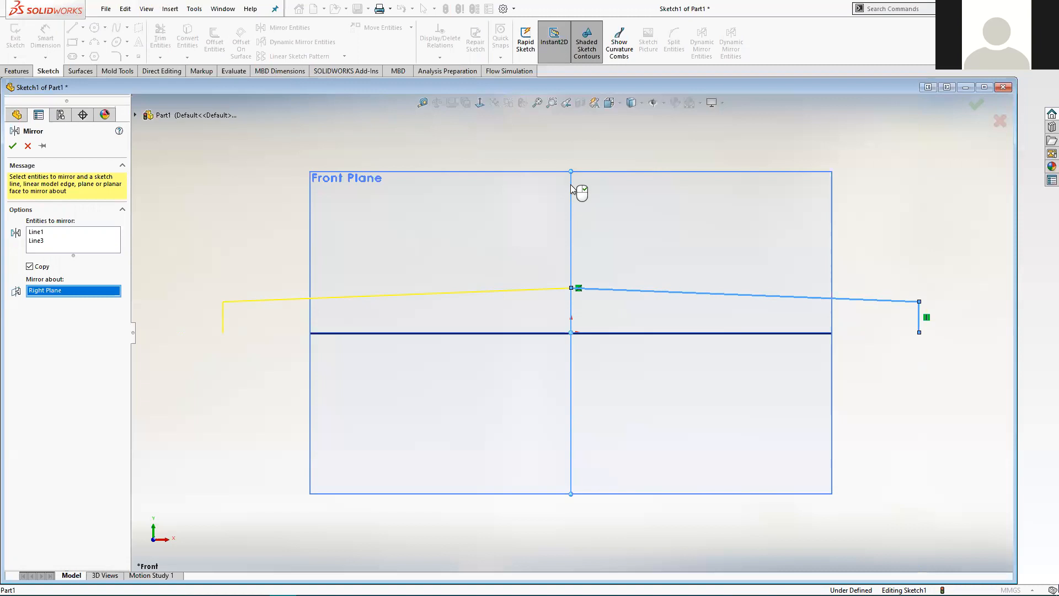
right_click(571, 189)
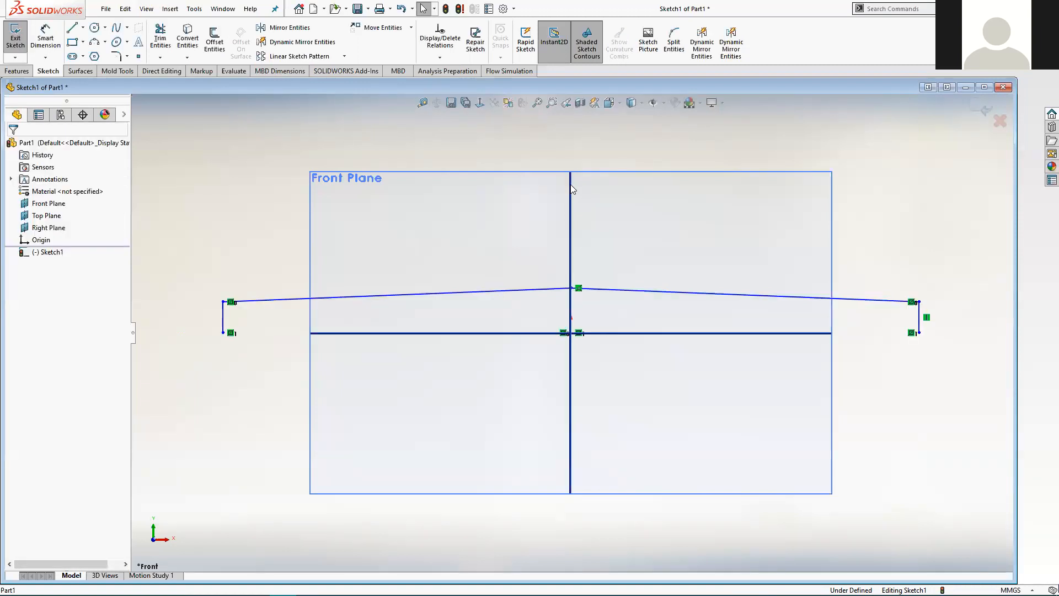
key(Return)
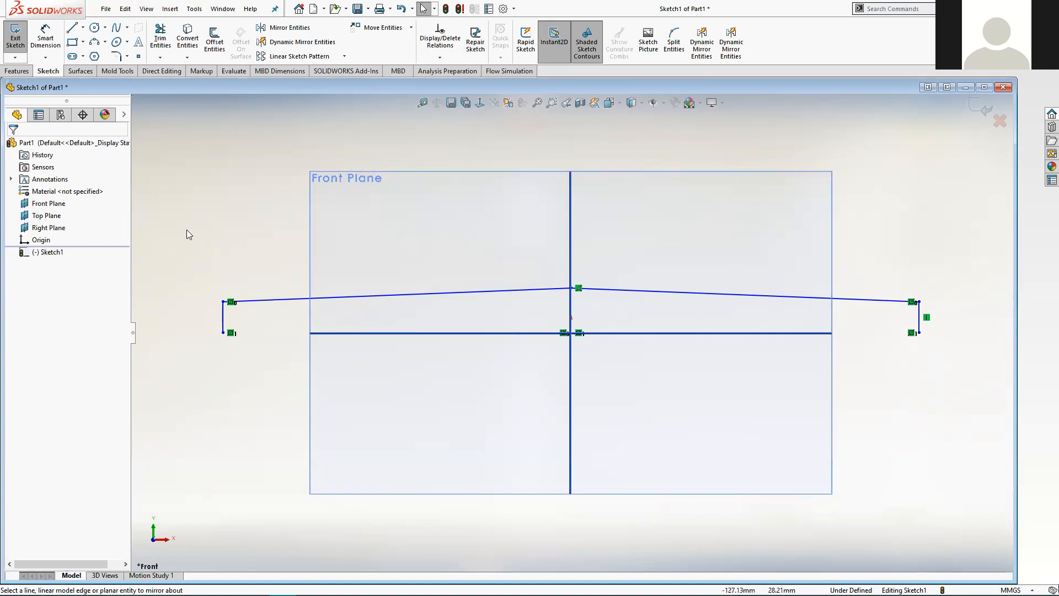
- Mirror all four sketch lines about the Top Plane to close the profile
mouse_move(180, 210)
mouse_down()
mouse_move(323, 267)
mouse_move(560, 328)
mouse_move(927, 367)
mouse_move(970, 353)
mouse_move(949, 368)
mouse_move(971, 375)
mouse_up()
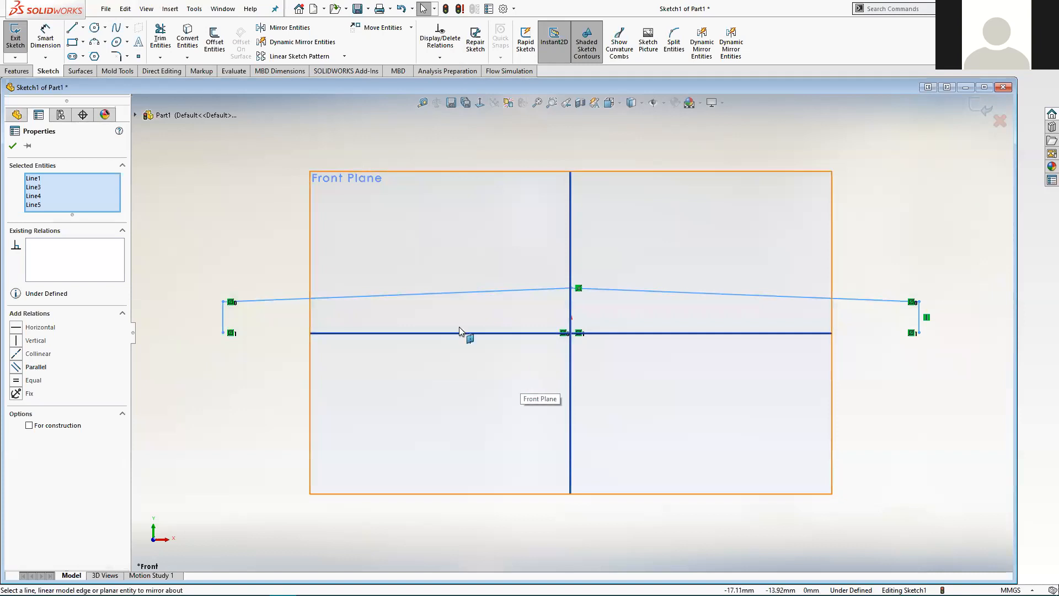
click(287, 30)
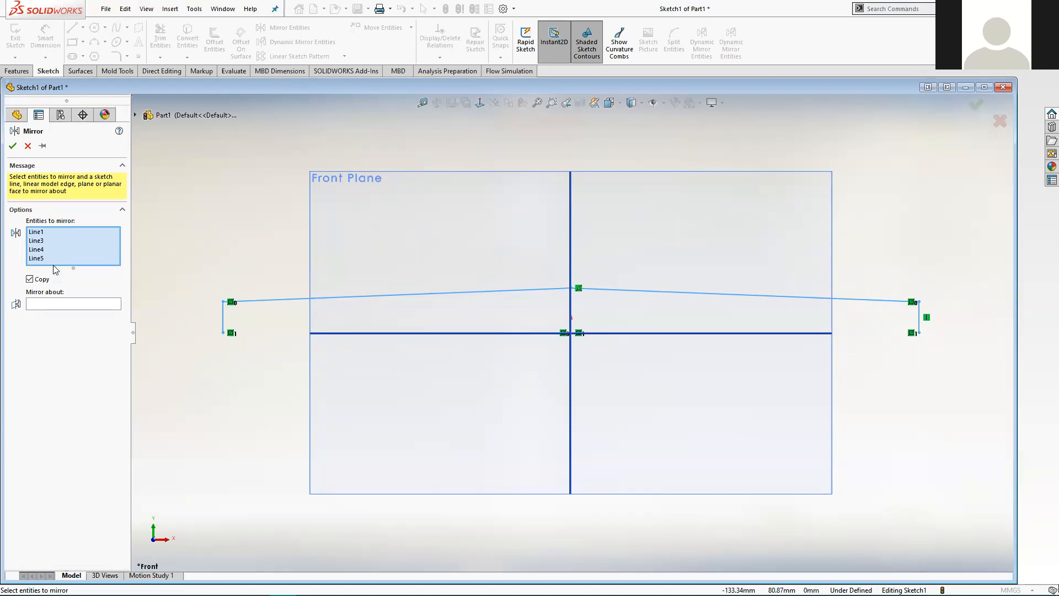
click(47, 307)
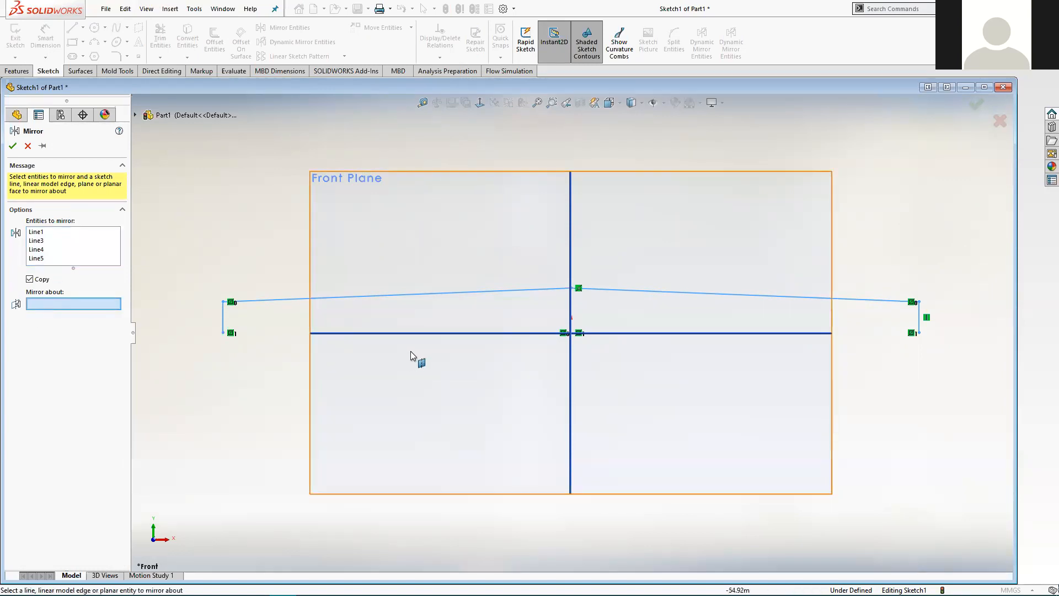
click(418, 333)
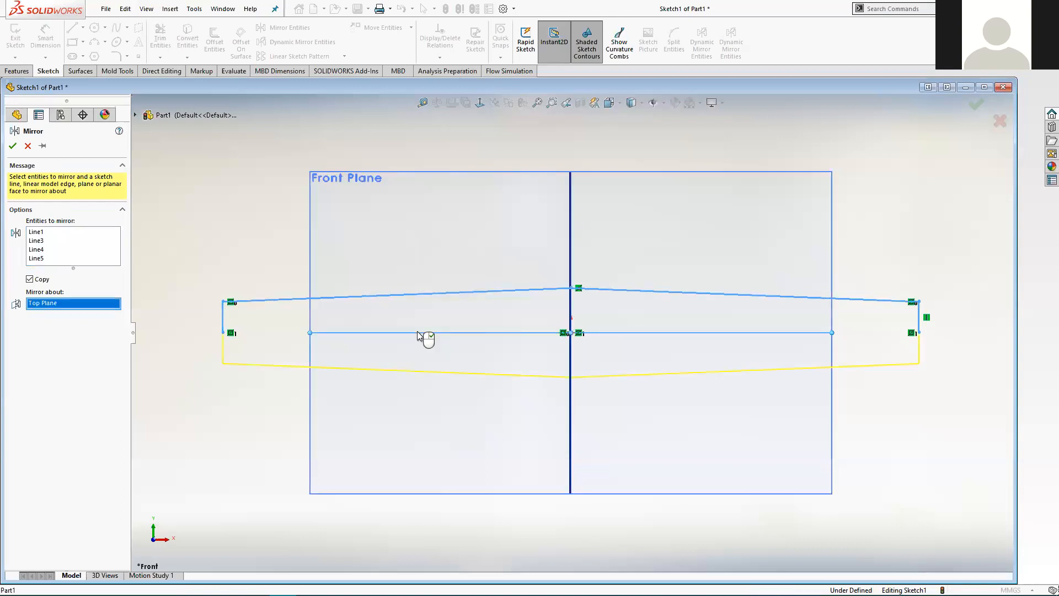
right_click(417, 333)
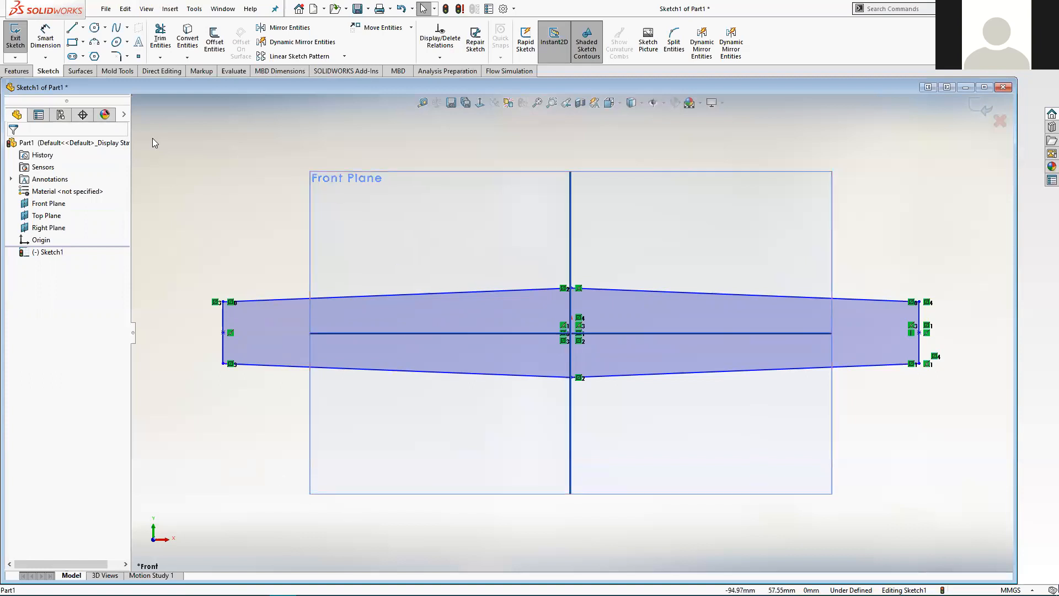
- Dimension the distance between the profile's two vertical end lines as 200 mm
click(47, 38)
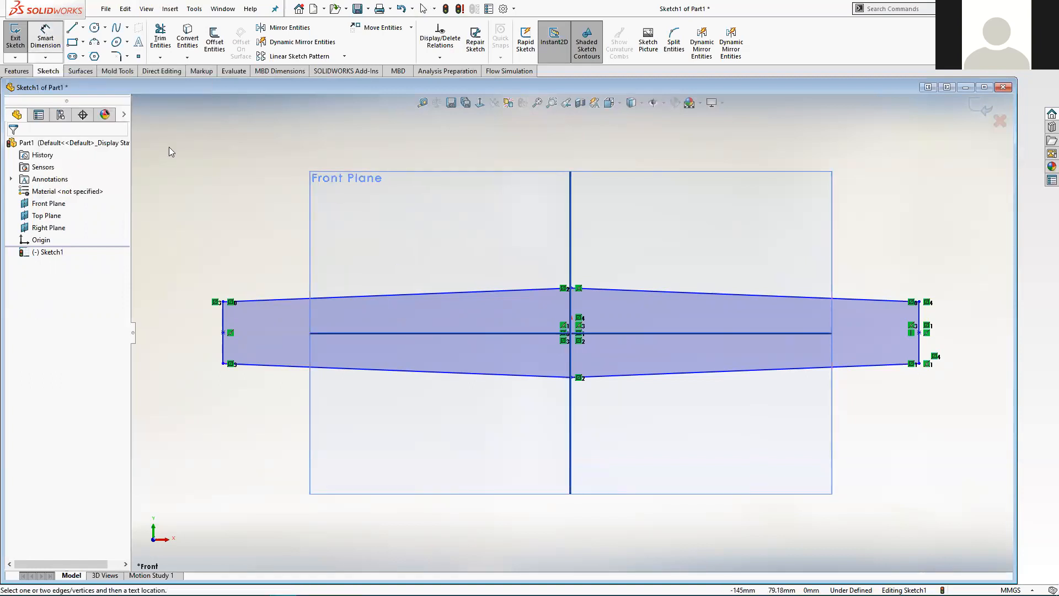
click(222, 312)
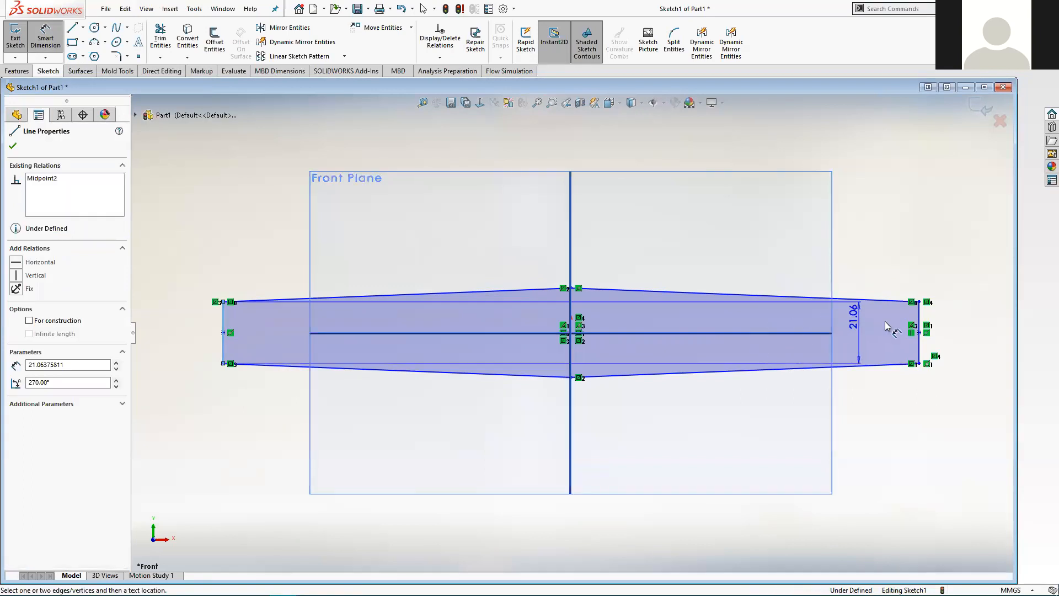
click(918, 314)
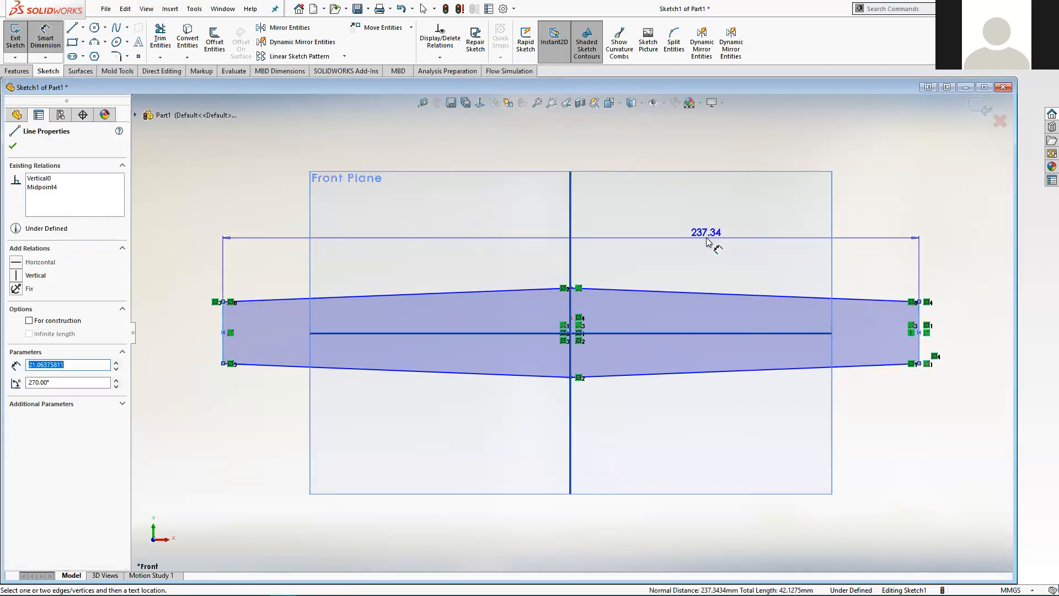
click(709, 240)
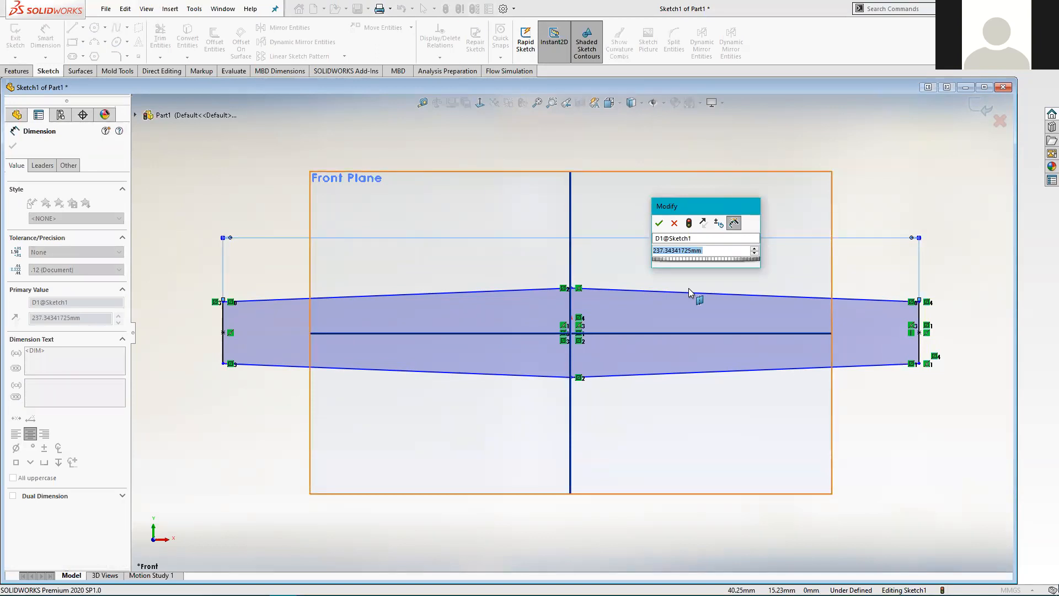
text(200)
key(Return)
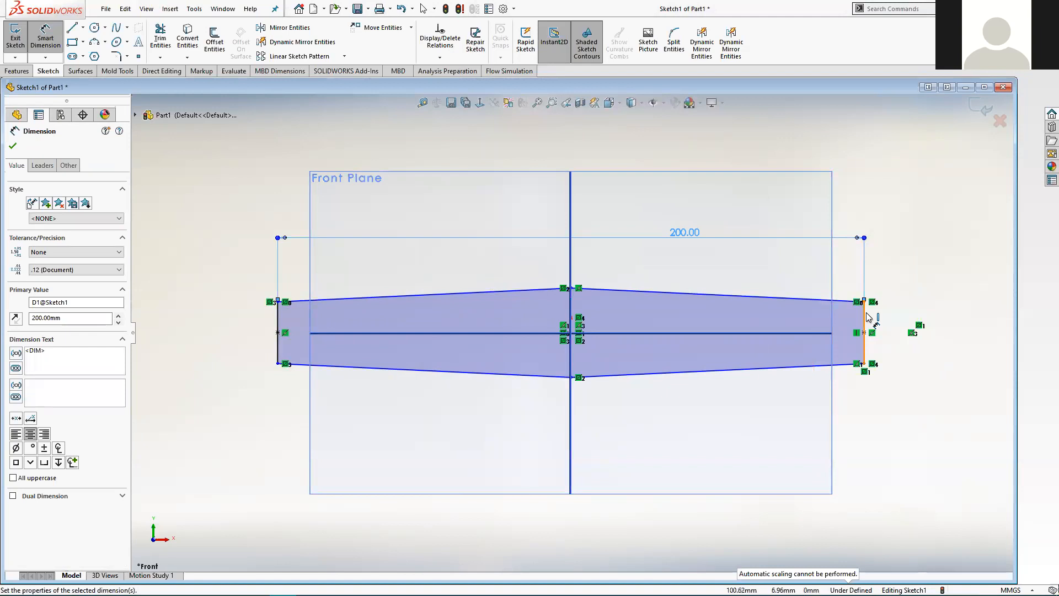
- Dimension the height of the profile's vertical end line on the positive X side as 10 mm
click(864, 322)
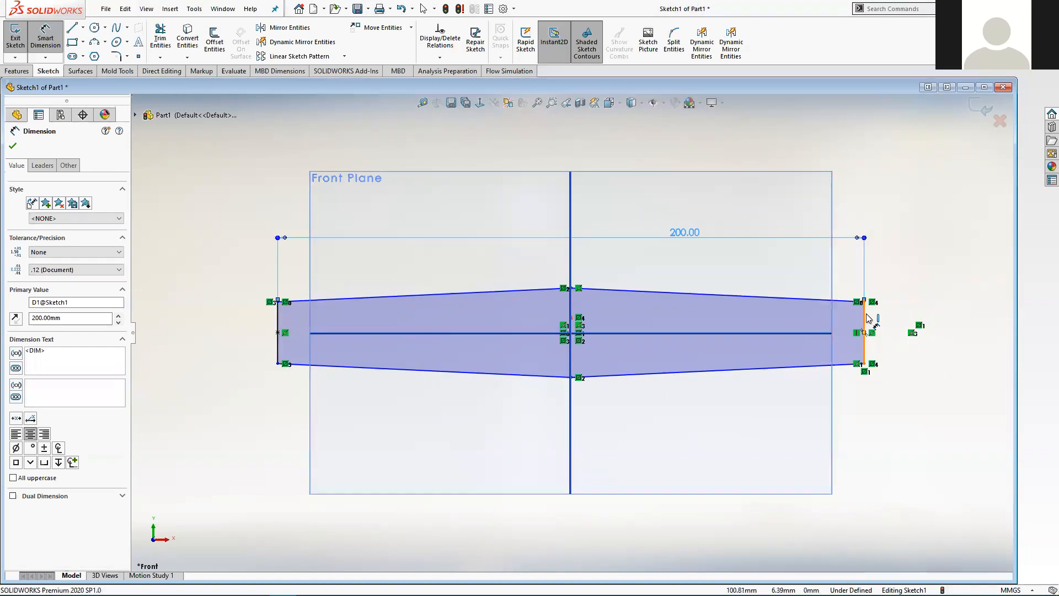
click(923, 256)
text(10)
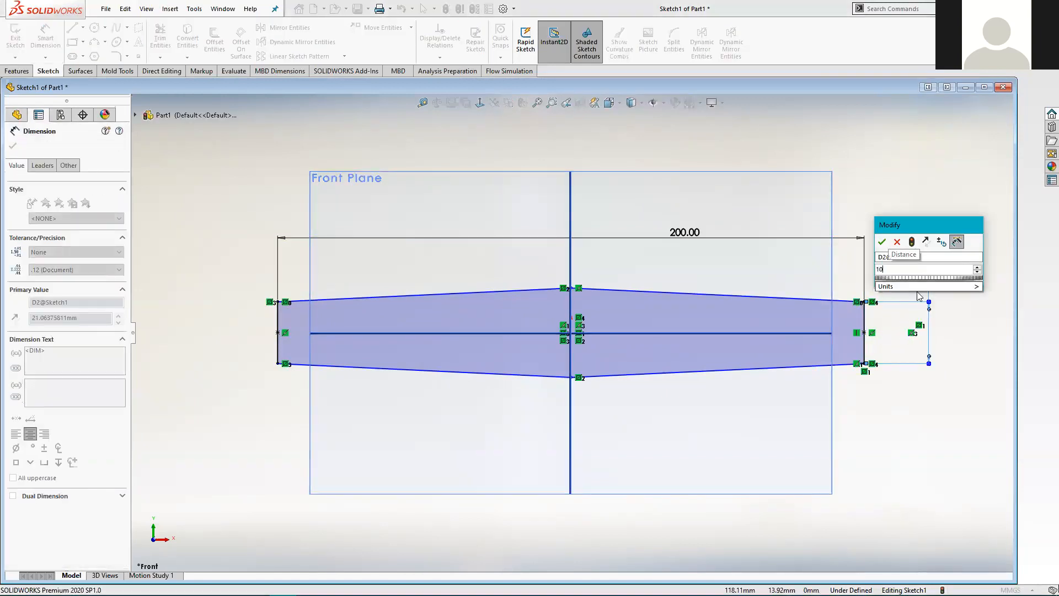
key(Return)
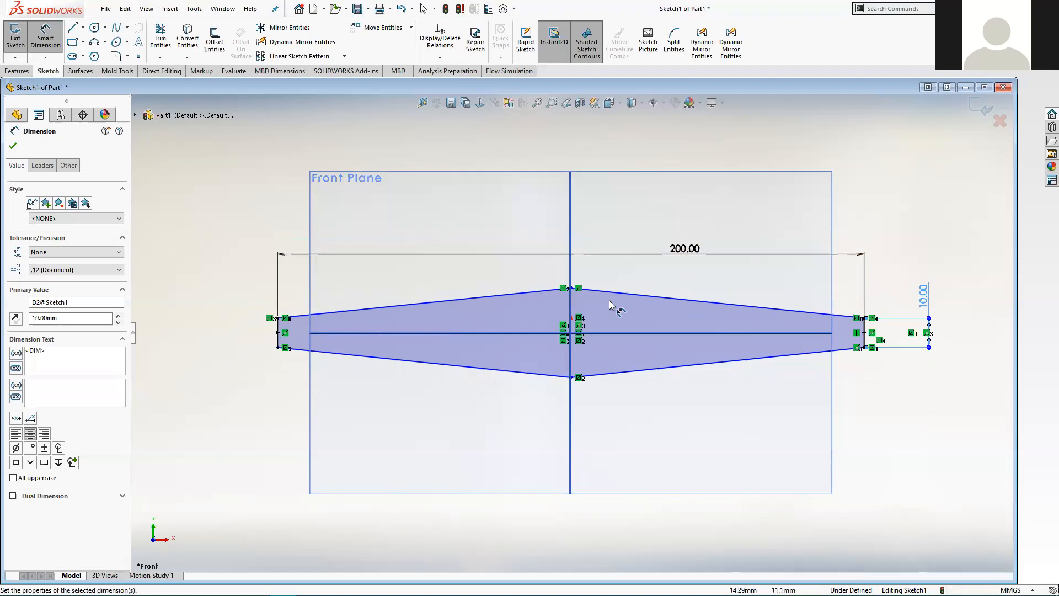
- Dimension the height between the upper and lower centre vertices of the profile as 10 mm
click(571, 289)
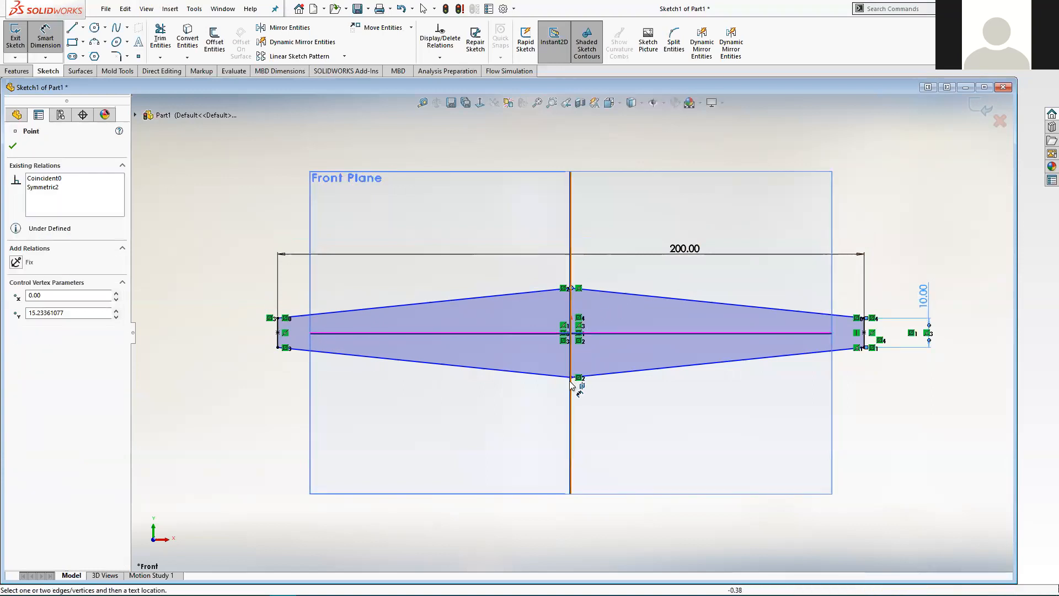
click(570, 378)
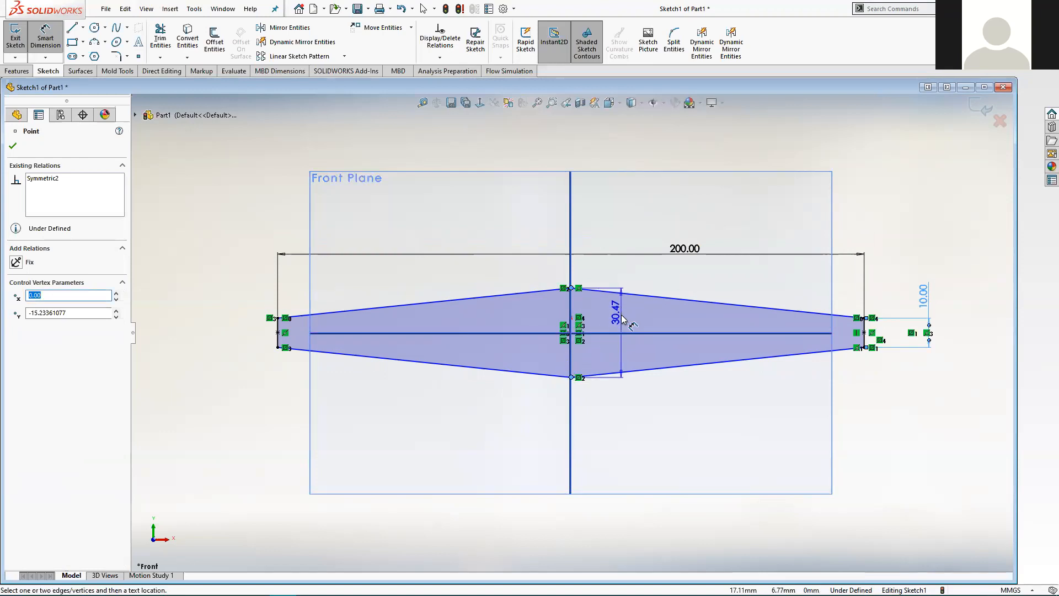
click(623, 320)
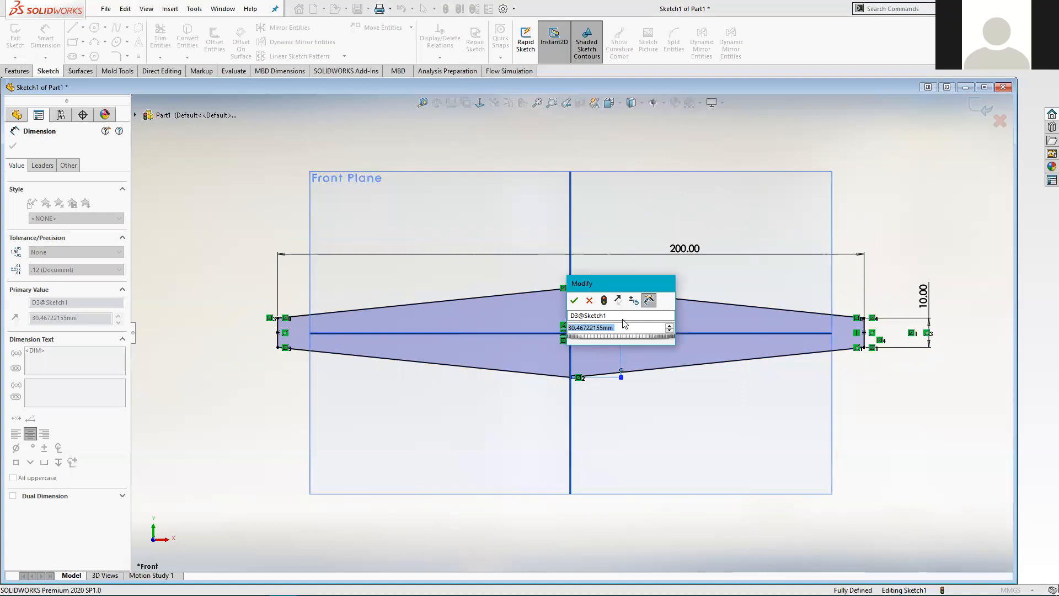
text(10)
key(Return)
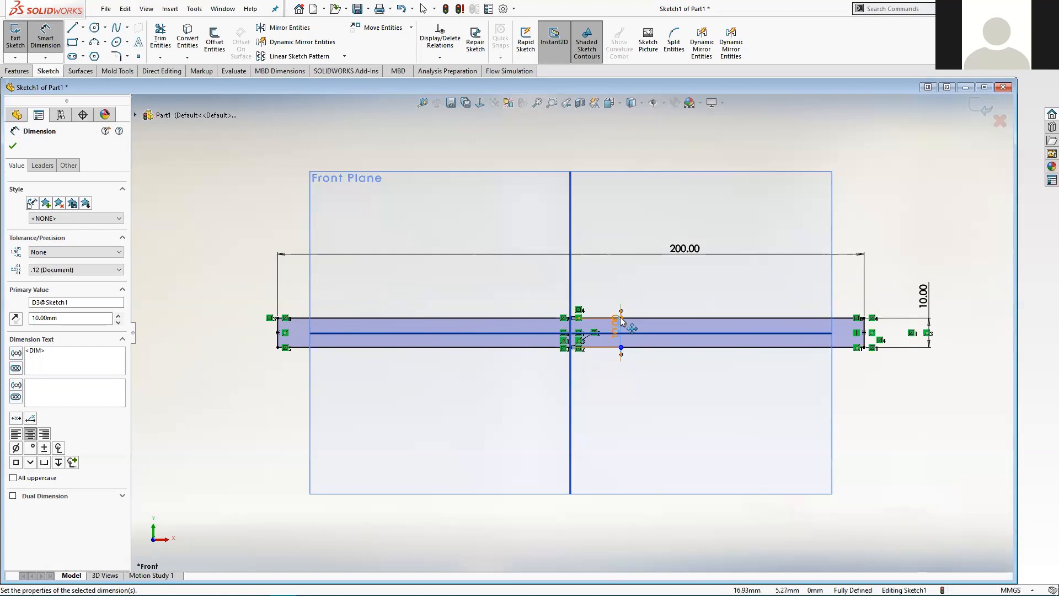
- Stretch the profile's centre height to about 29 mm and set it back to 10 mm
click(621, 320)
mouse_move(622, 320)
mouse_down()
mouse_move(617, 279)
mouse_move(619, 290)
mouse_up()
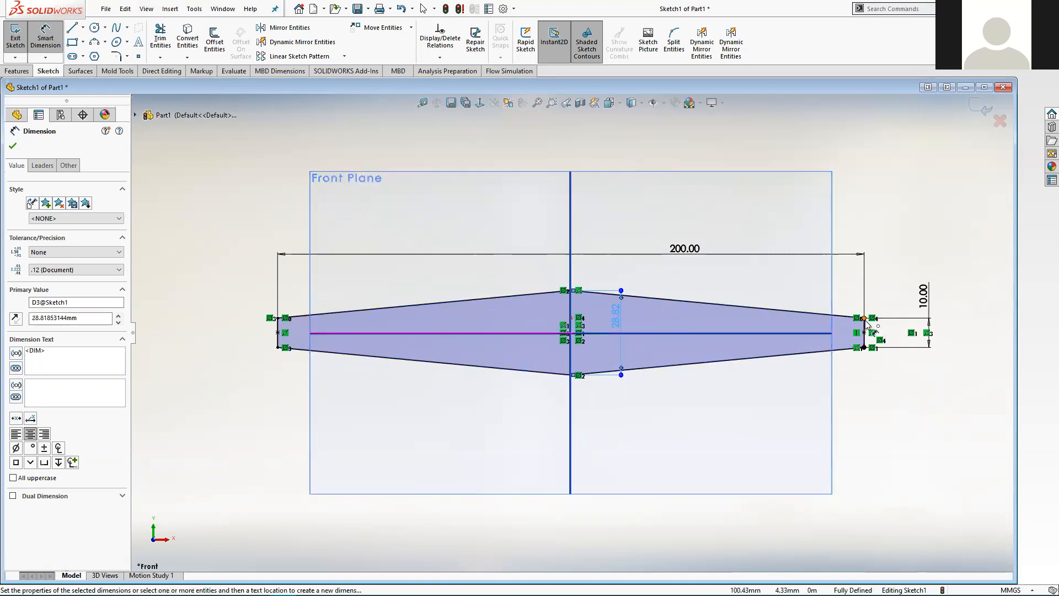
double_click(619, 312)
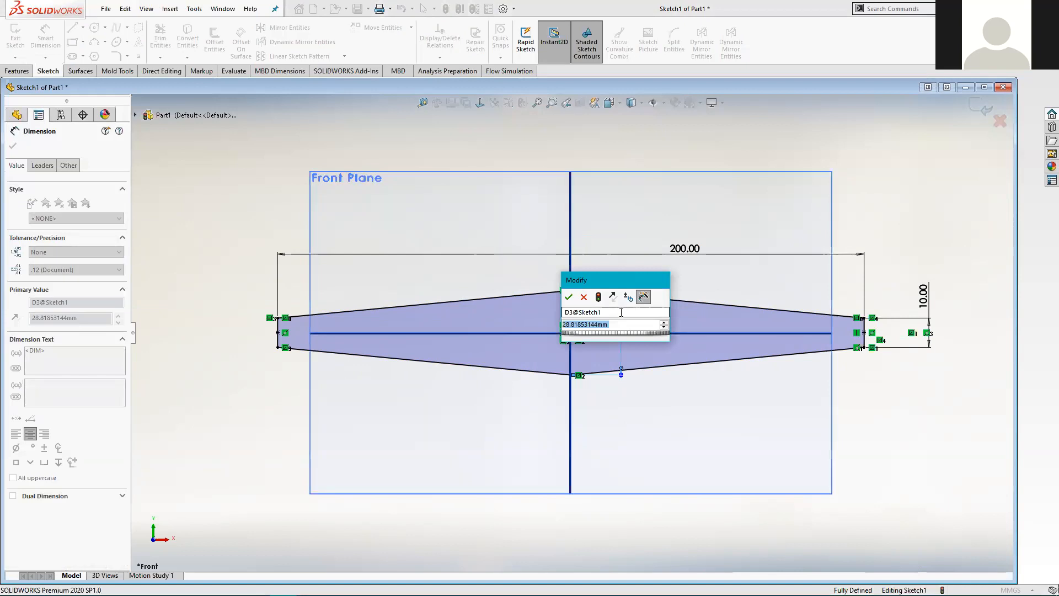
text(10)
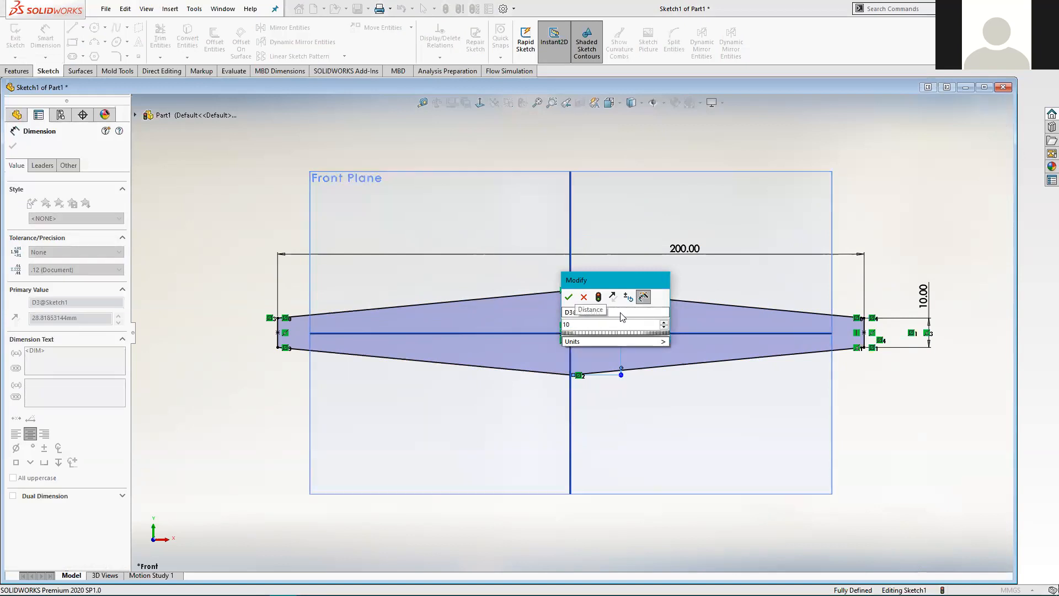
key(Return)
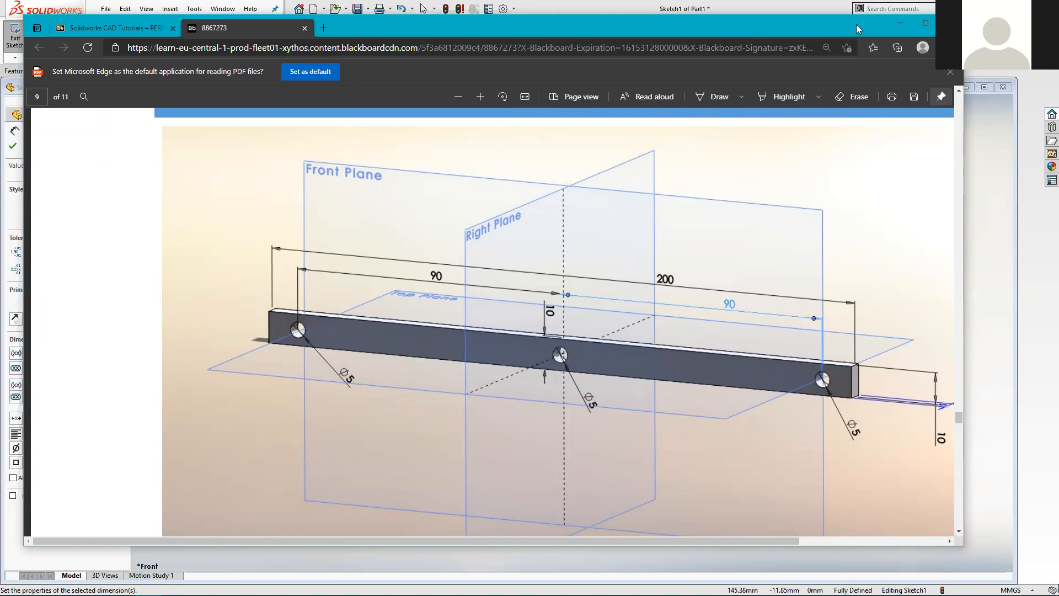
- Minimize the reference PDF in the browser and return to the SOLIDWORKS part sketch
click(900, 23)
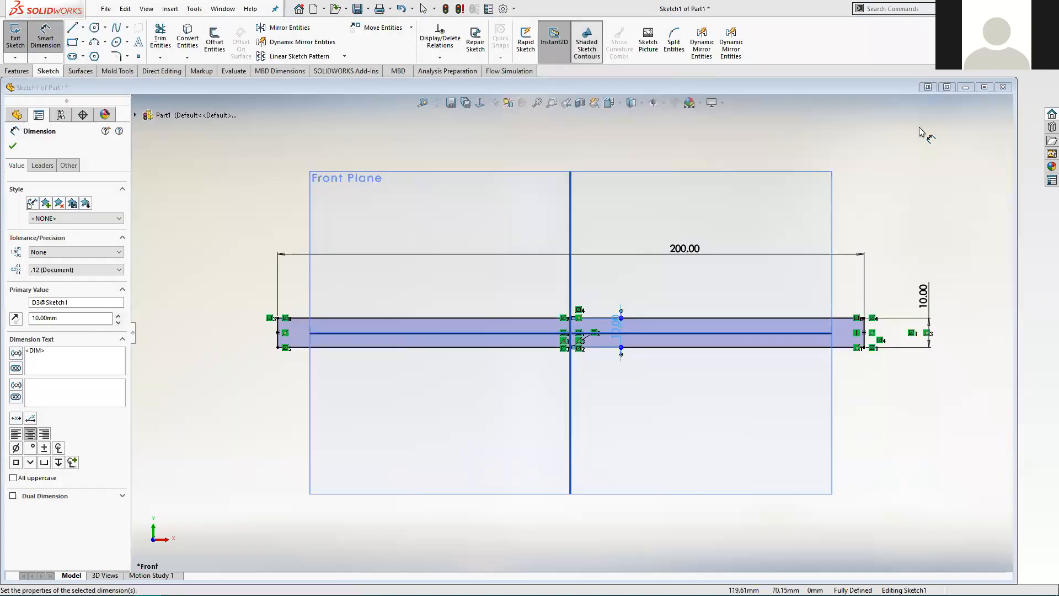
click(882, 87)
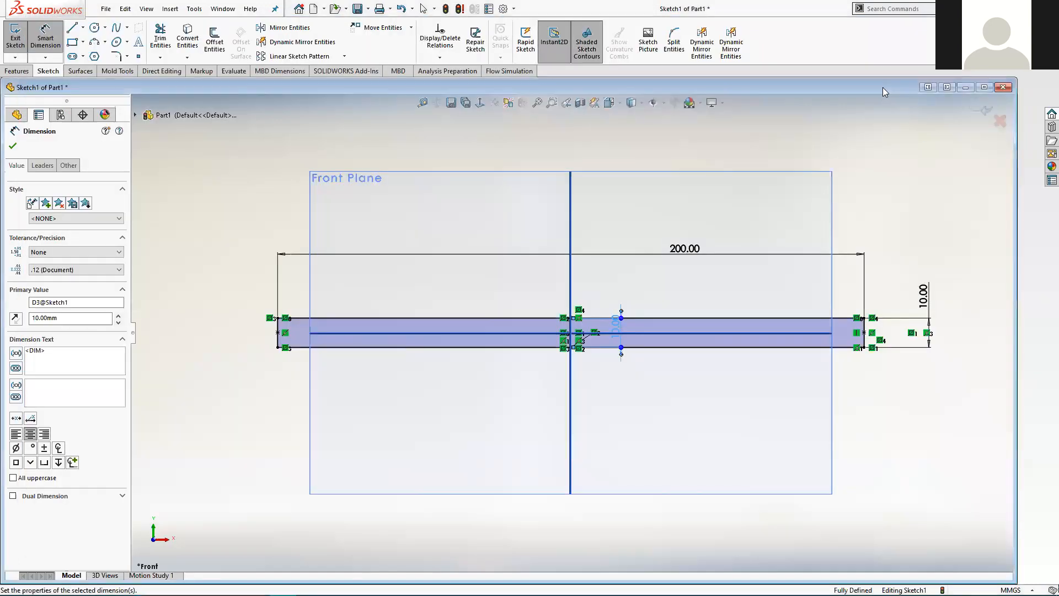
- Finish the bar sketch and extrude it as a boss 5 mm deep with the Mid Plane end condition
click(979, 113)
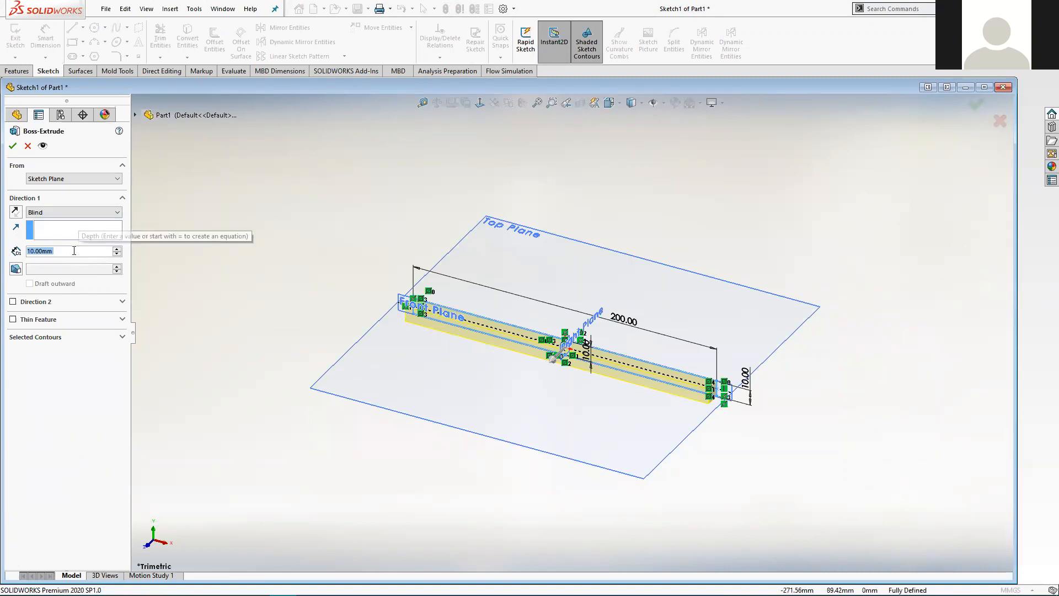
text(5)
key(Return)
scroll(703, 380, down, 4)
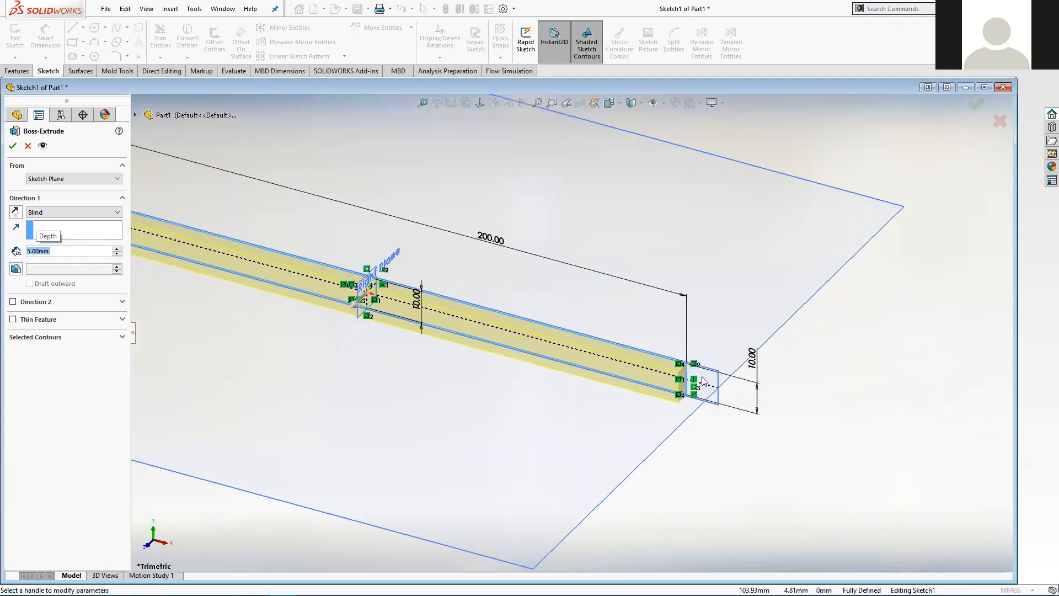
middle_drag(746, 468, 750, 455)
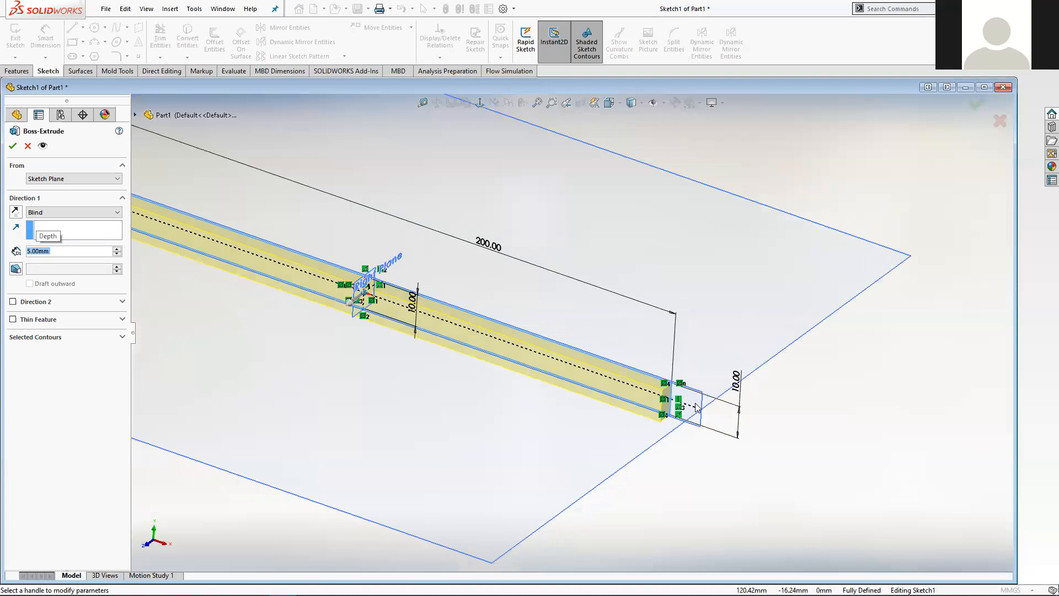
scroll(697, 408, down, 3)
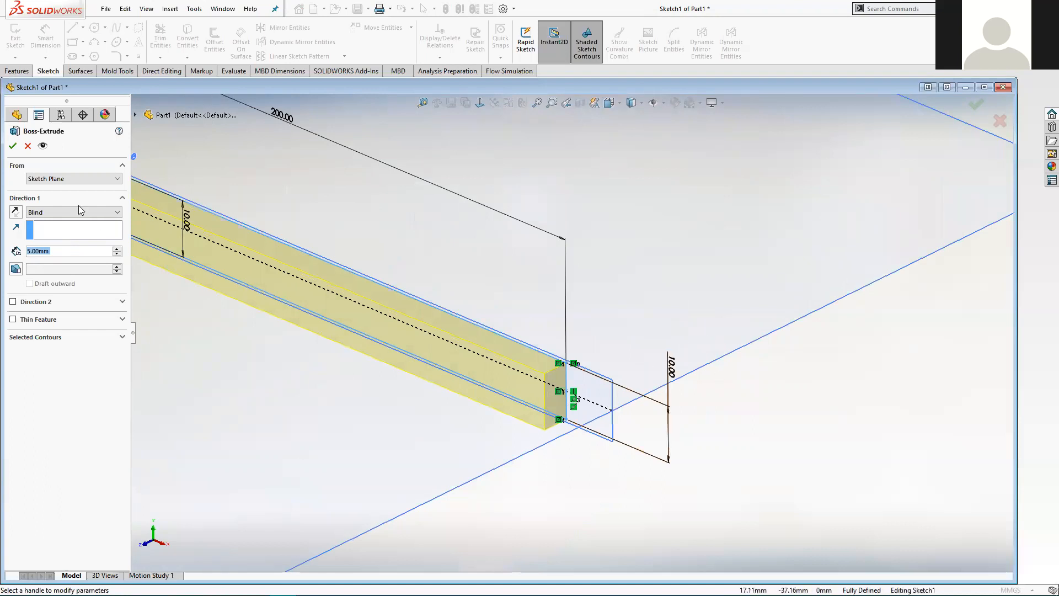
click(93, 215)
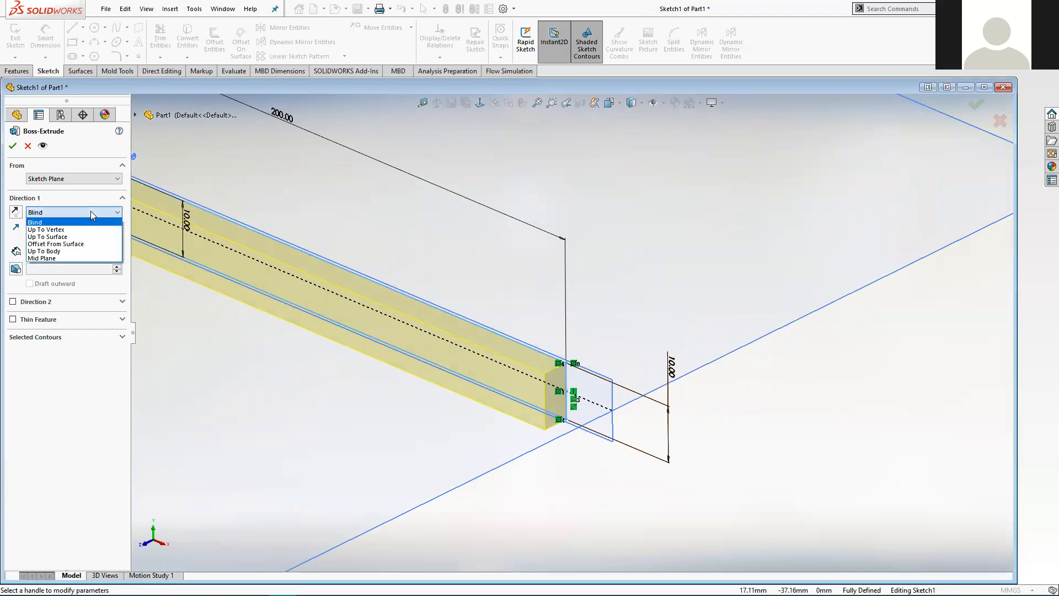
click(48, 257)
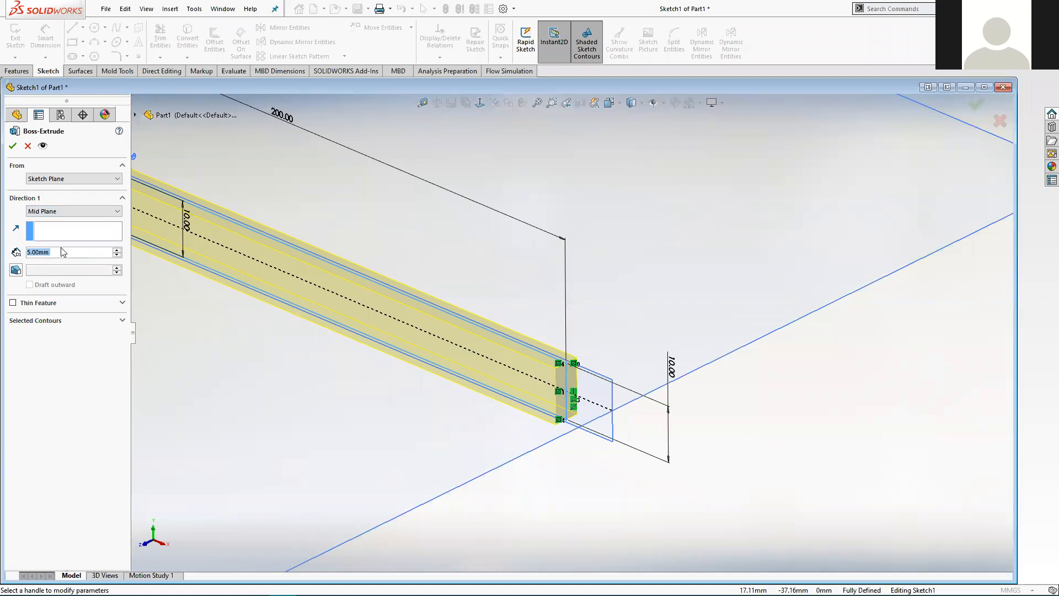
click(13, 145)
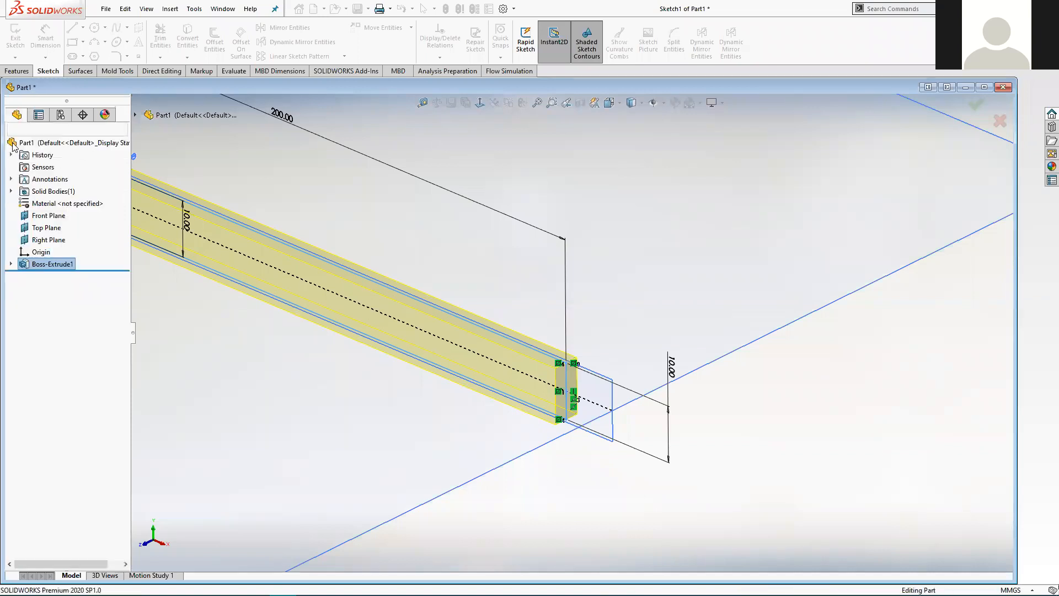
- Start a Hole Wizard hole on the bar using the ISO standard and the Drill sizes type
scroll(453, 331, up, 5)
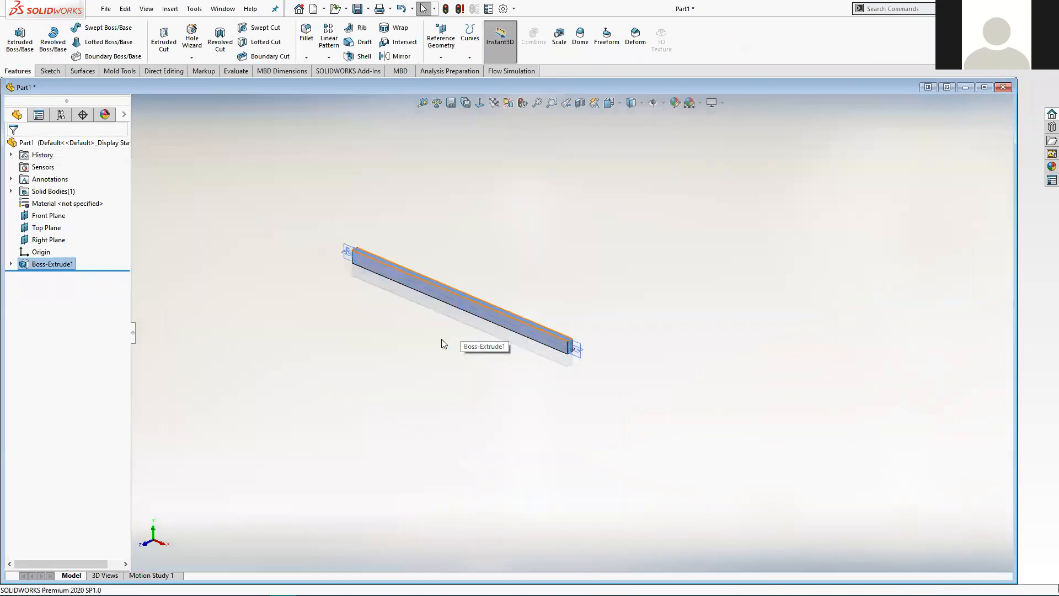
scroll(498, 343, down, 2)
middle_drag(499, 343, 557, 363)
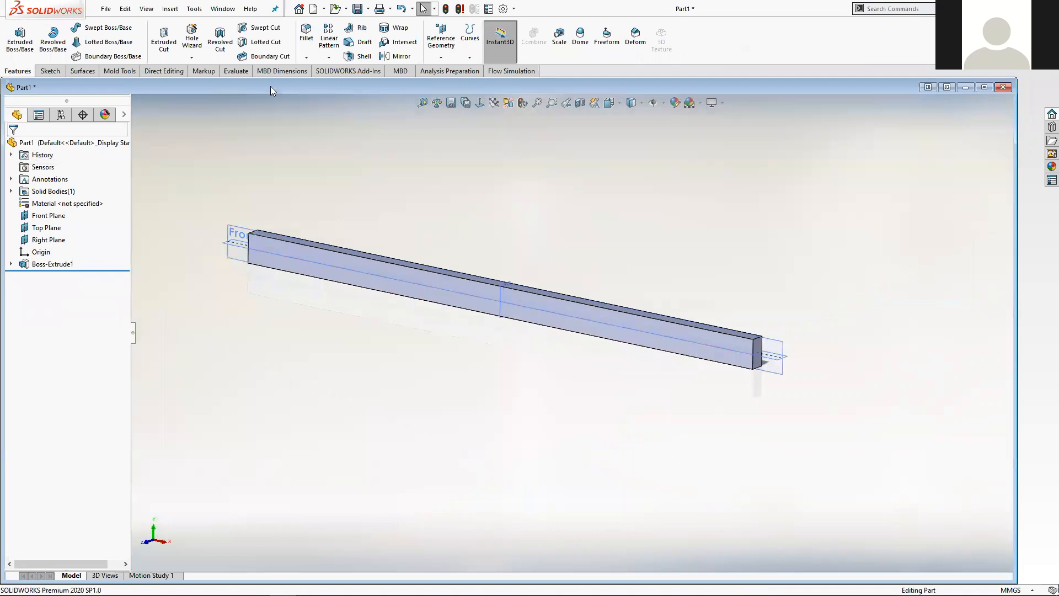
click(194, 35)
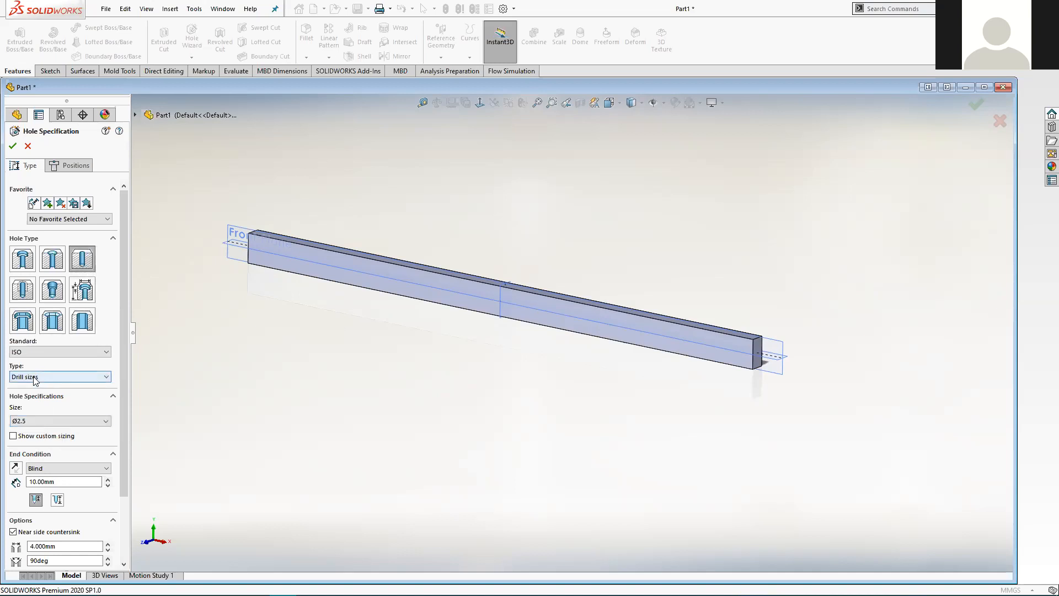
click(26, 352)
click(25, 363)
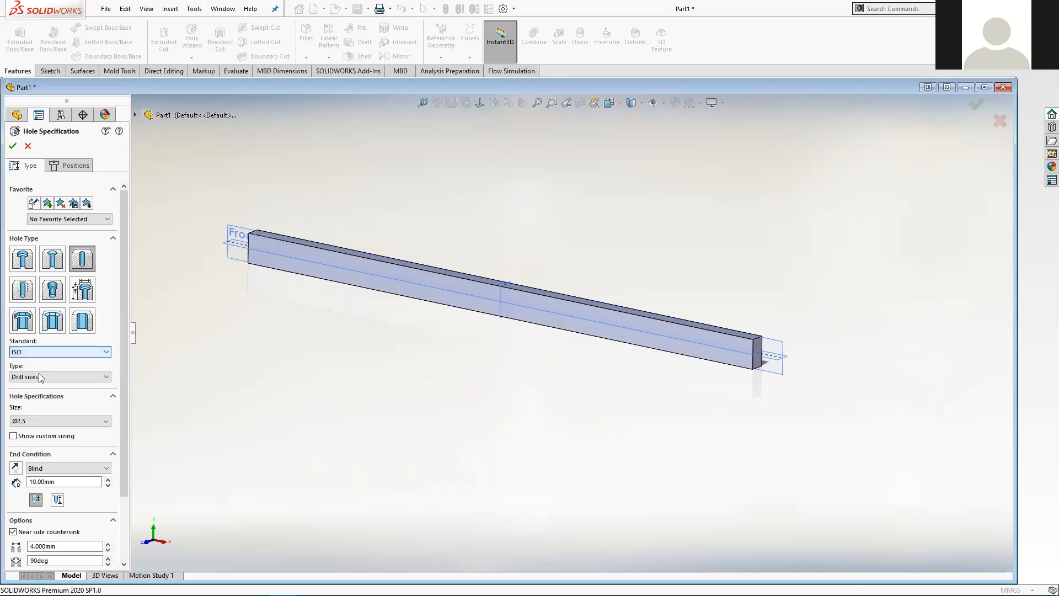
click(43, 377)
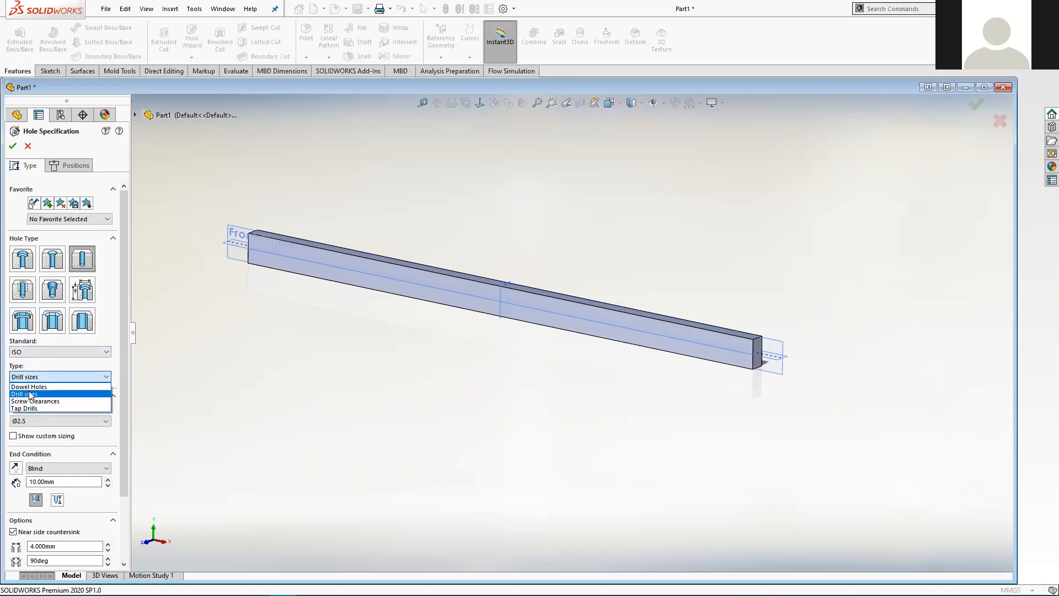
click(30, 394)
- Set the drill hole size to Ø5.0
click(44, 421)
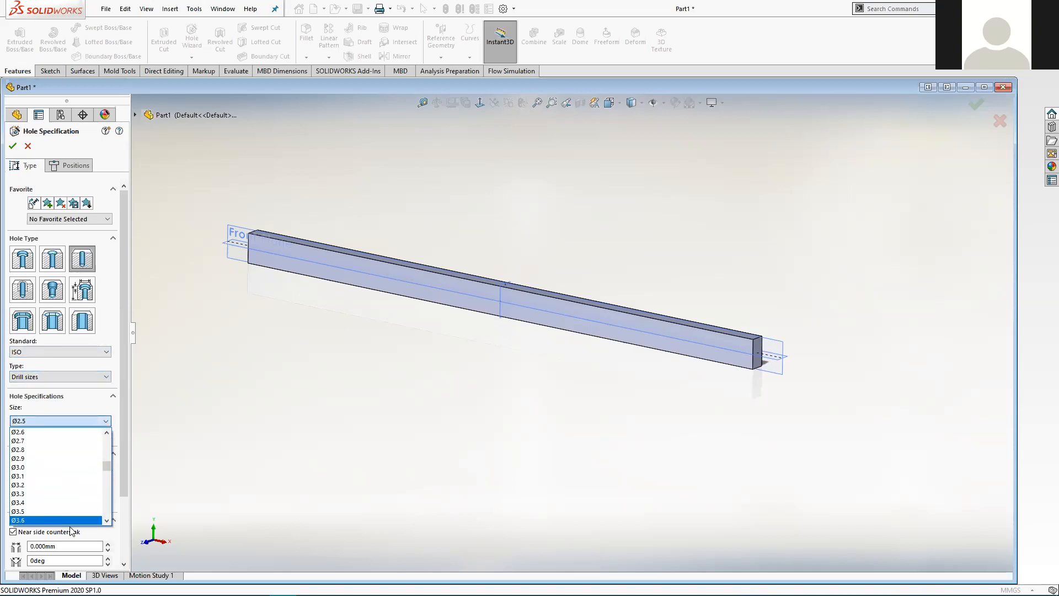
click(67, 409)
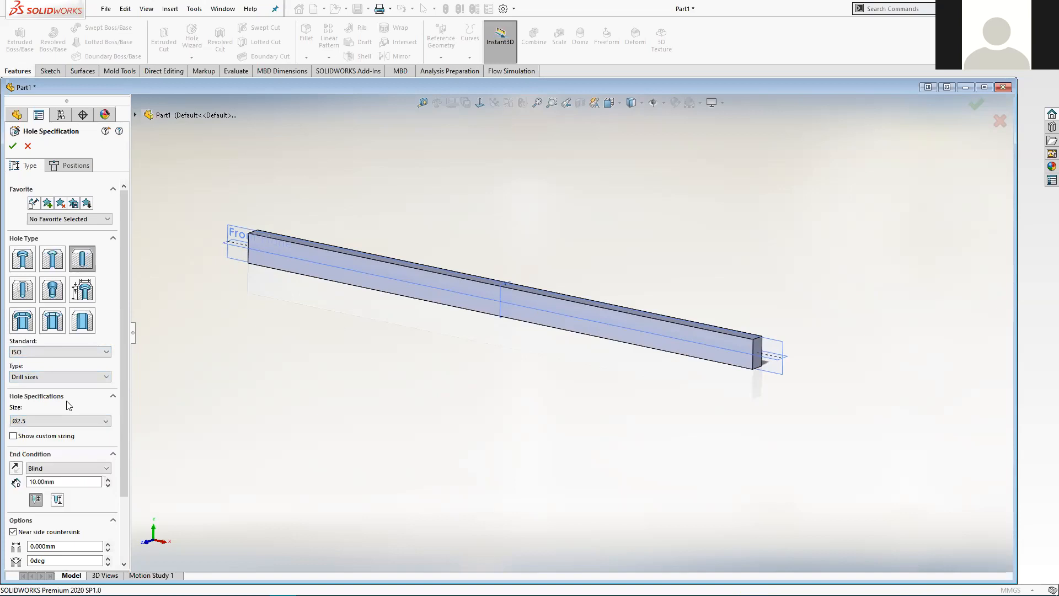
click(35, 421)
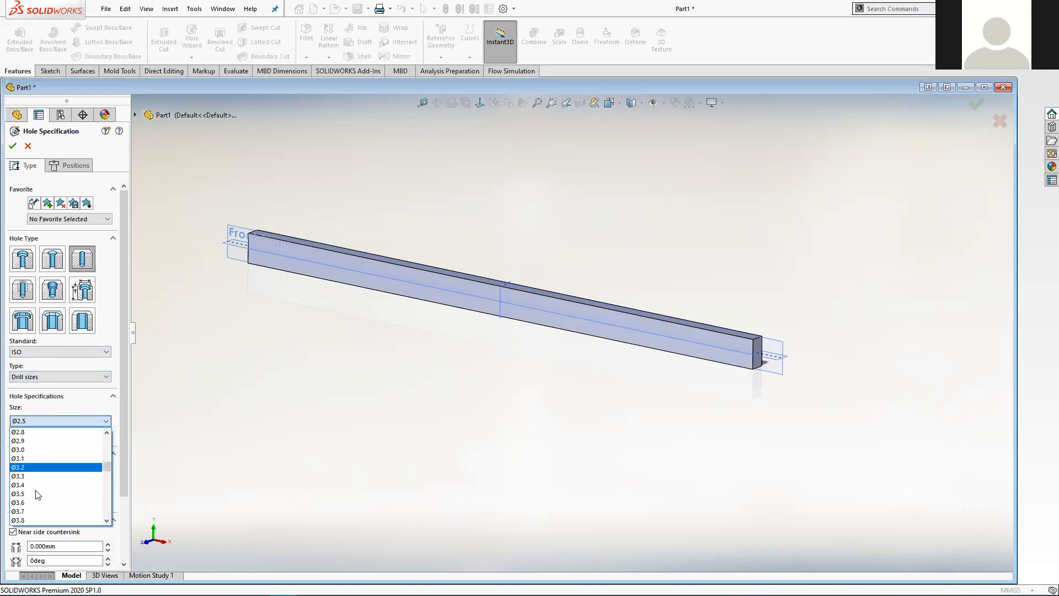
scroll(33, 496, down, 3)
scroll(30, 504, down, 3)
click(28, 504)
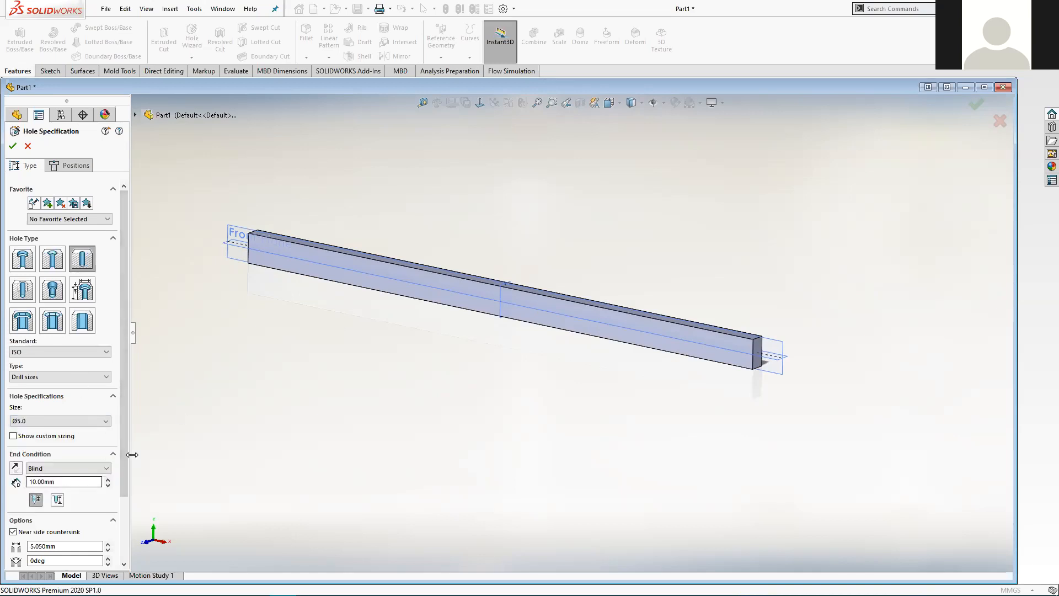
- Turn off the hole's near side countersink and set its end condition to Through All
scroll(125, 436, down, 3)
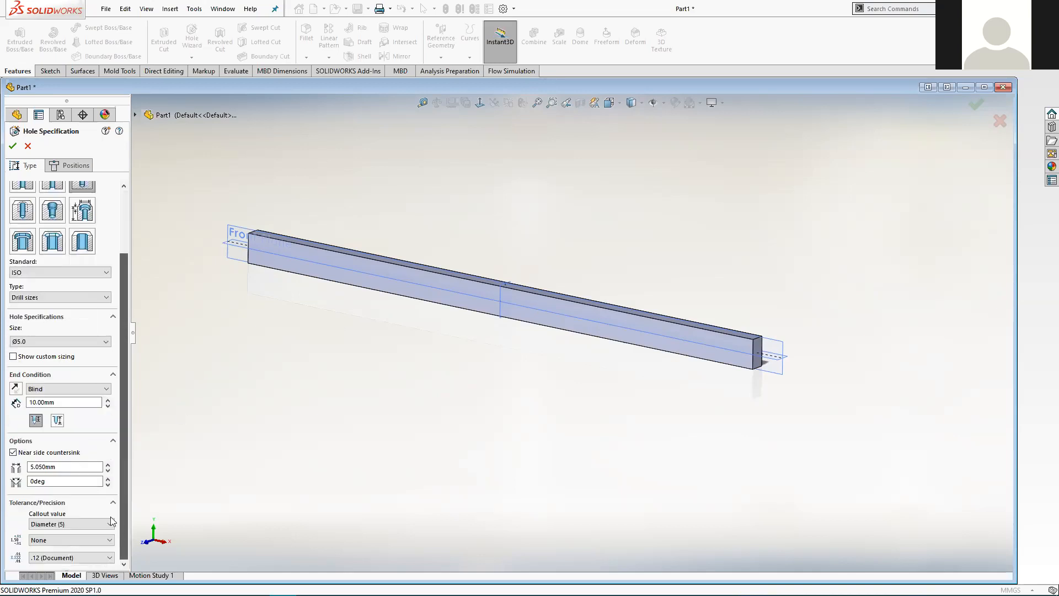
click(13, 453)
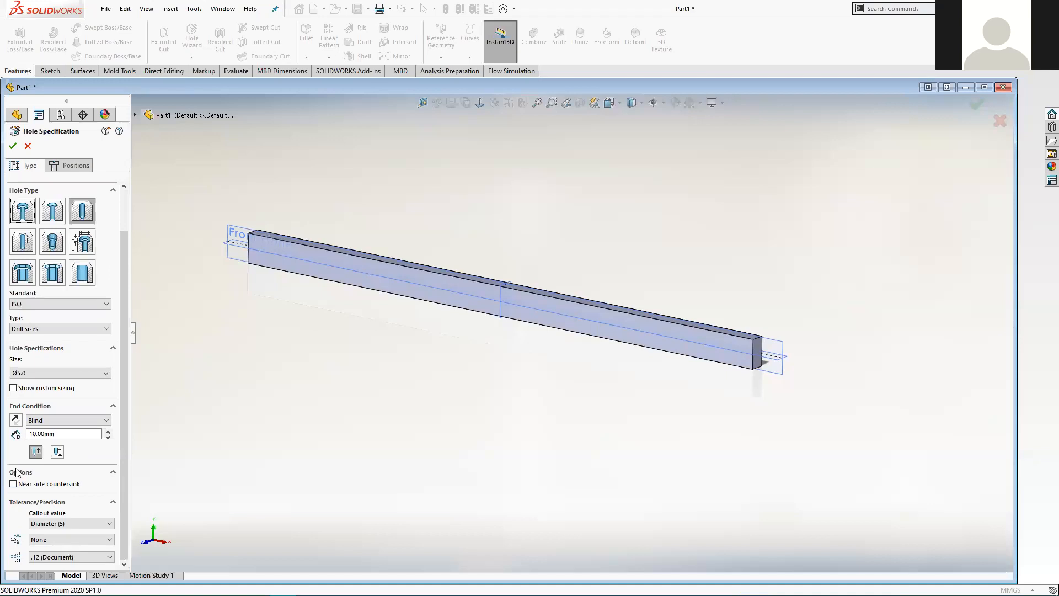
click(48, 422)
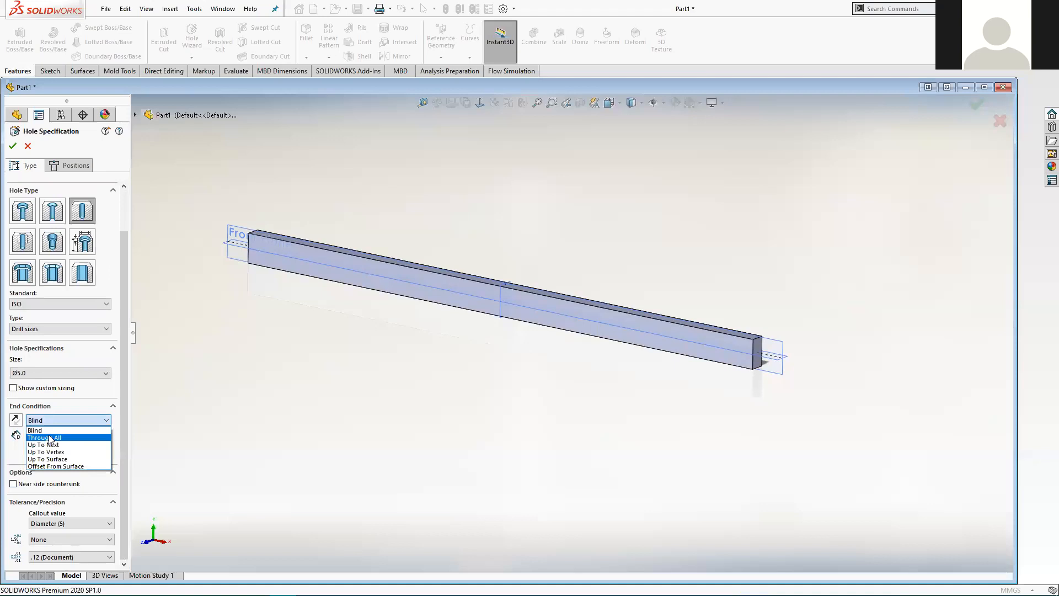
click(51, 438)
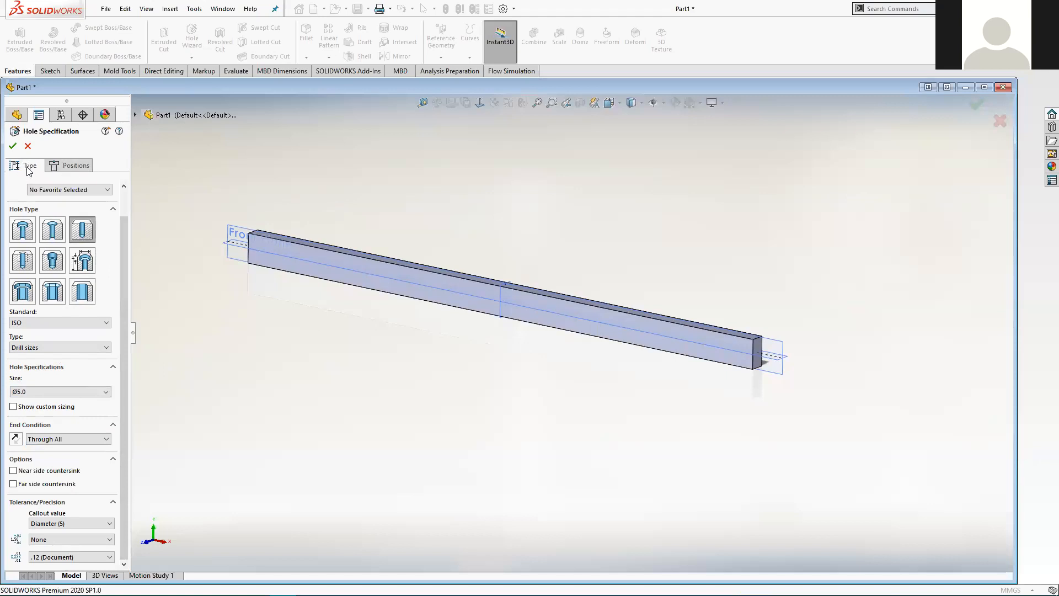
- Switch to positioning the hole and choose the bar's long front face as the placement face
click(78, 165)
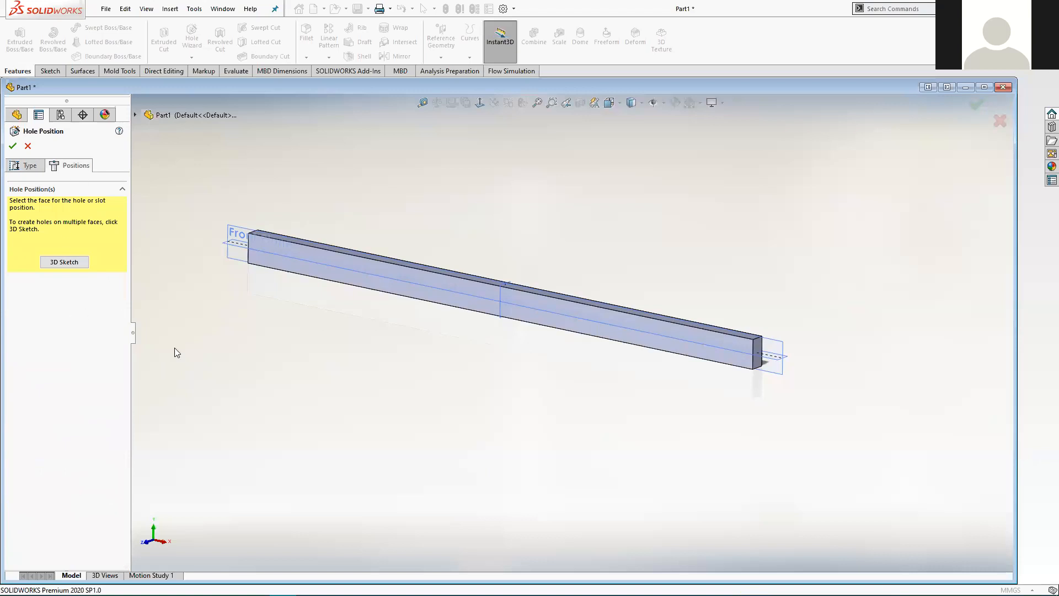
scroll(496, 385, down, 3)
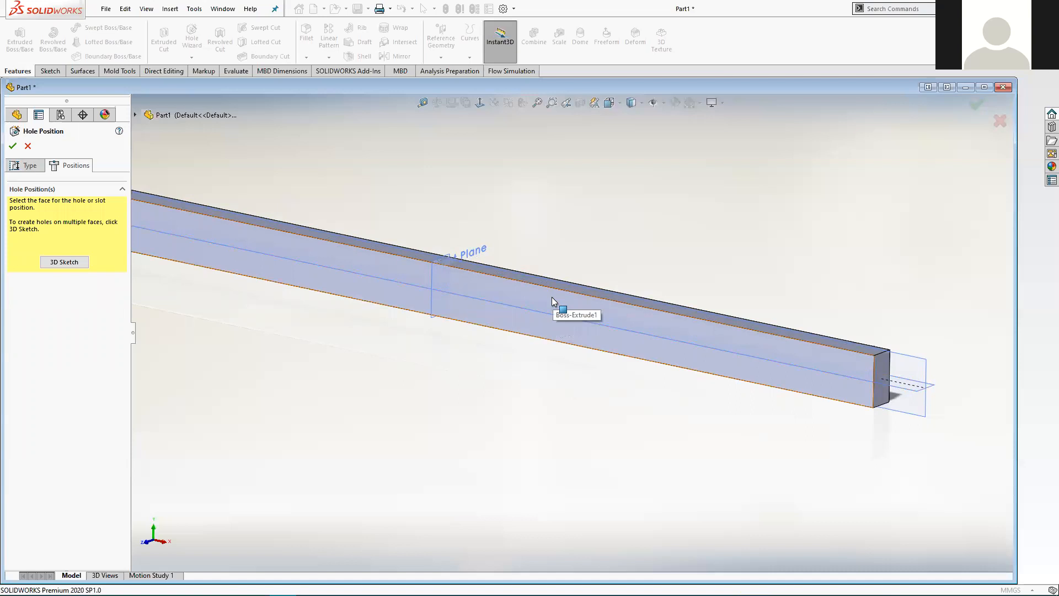
click(554, 300)
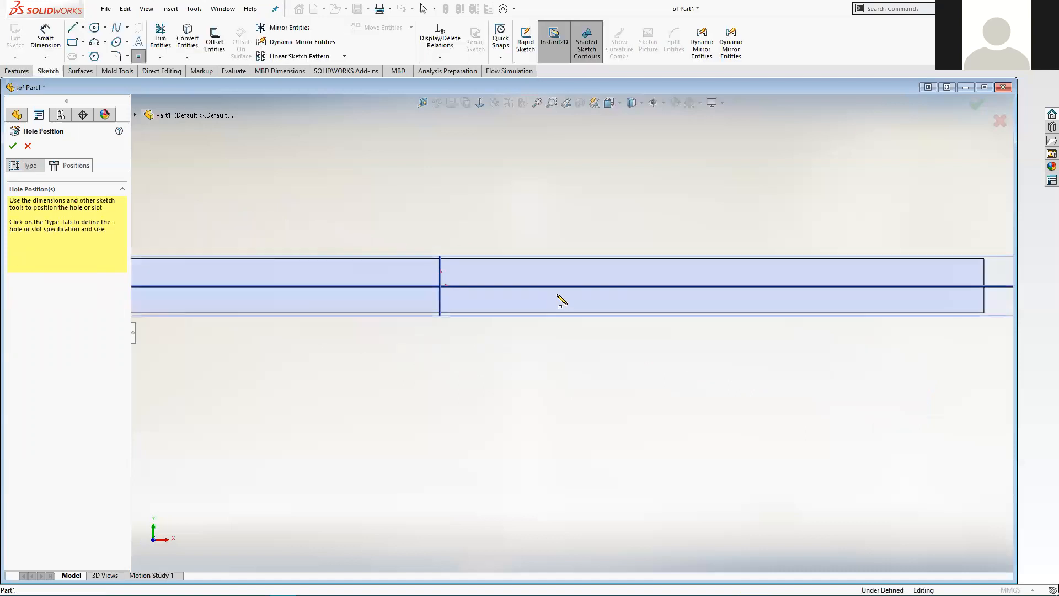
scroll(527, 287, up, 4)
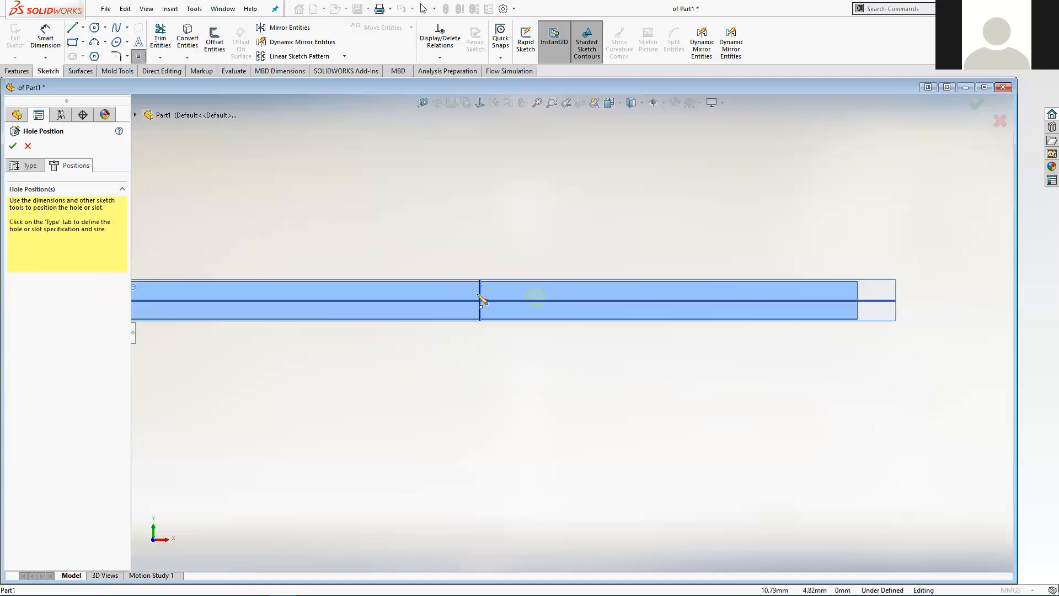
scroll(343, 310, down, 2)
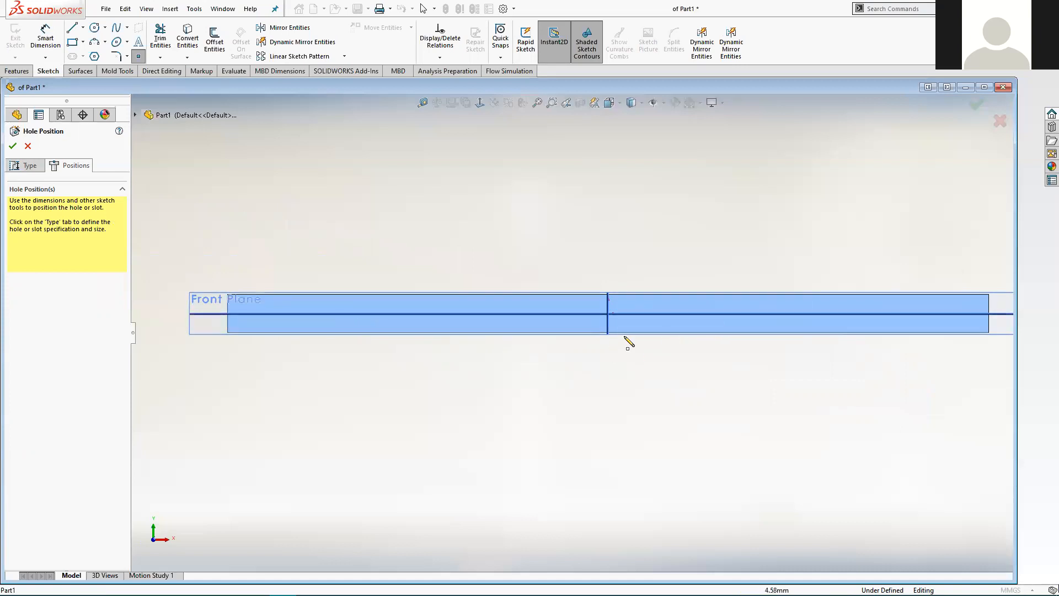
- Place three hole points along the bar's horizontal centreline: one at the origin and one near each end, about 91 mm from it
click(608, 313)
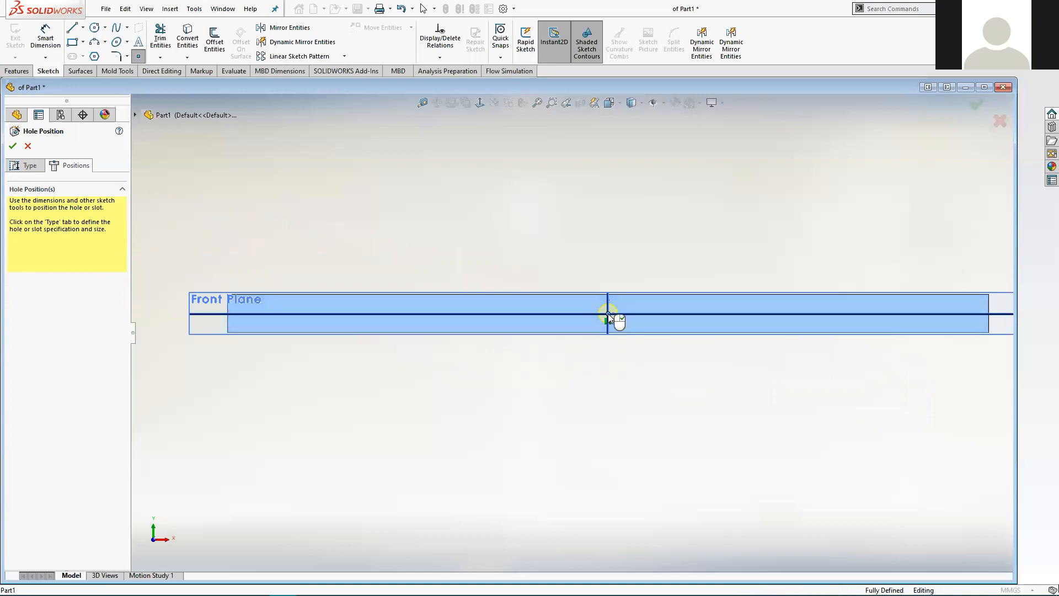
click(258, 313)
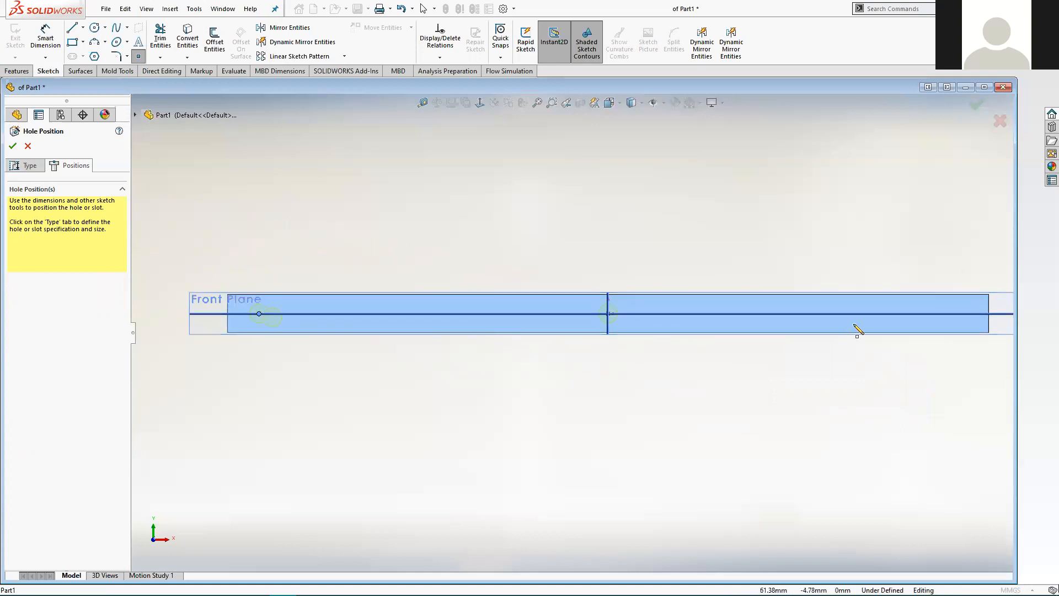
click(955, 313)
key(Escape)
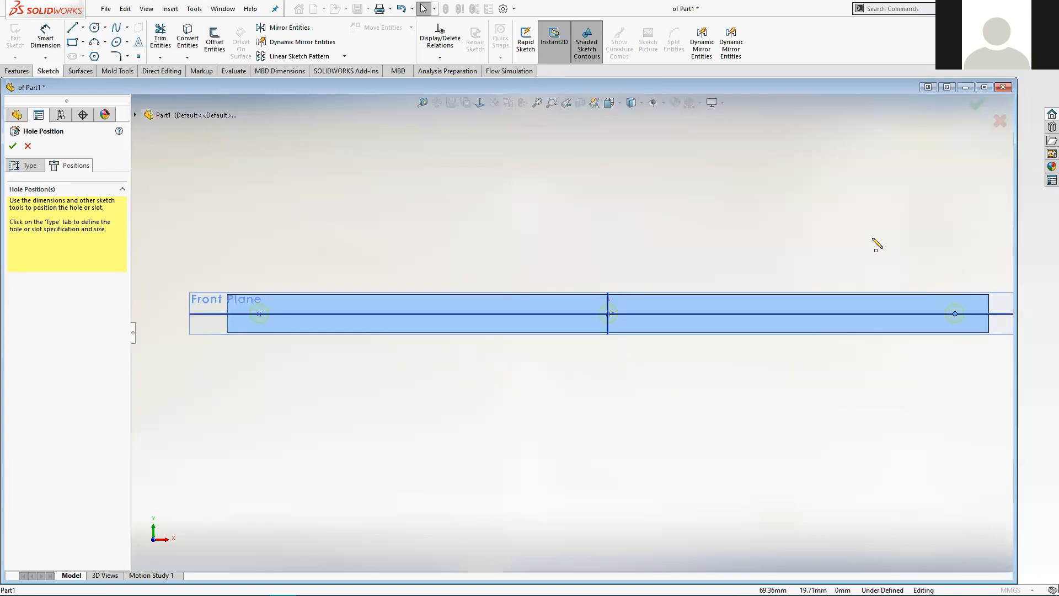
- Dimension the hole point on the negative X side 90 mm from the vertical centre plane
click(49, 34)
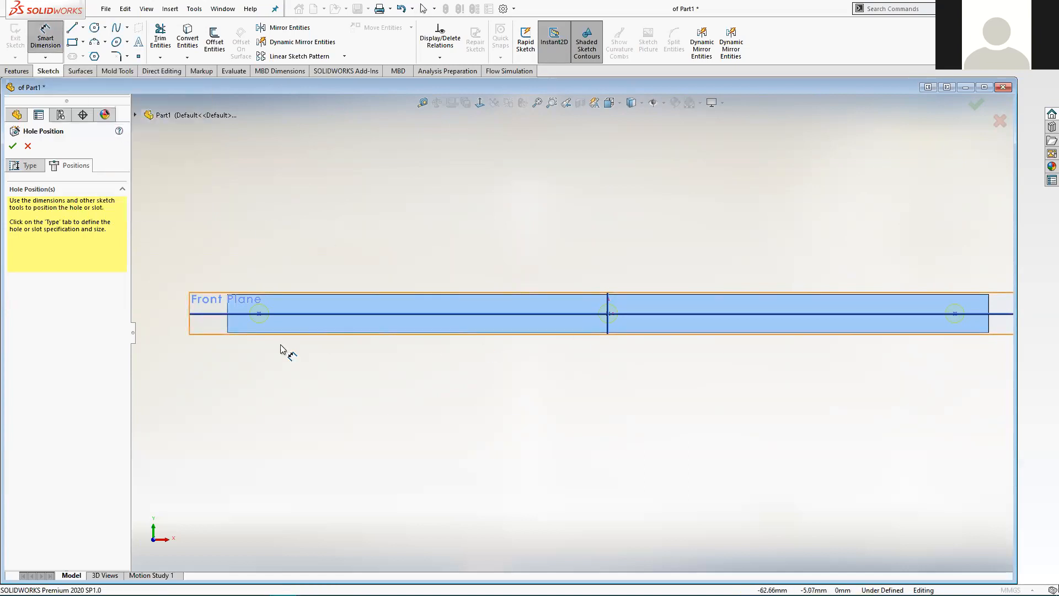
click(259, 316)
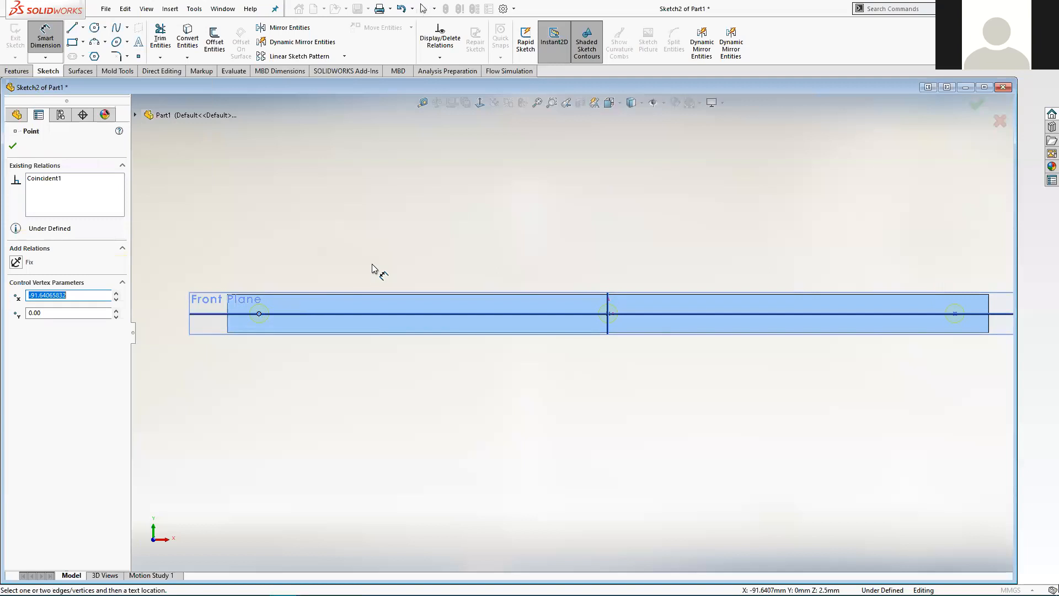
click(607, 297)
click(422, 246)
text(90)
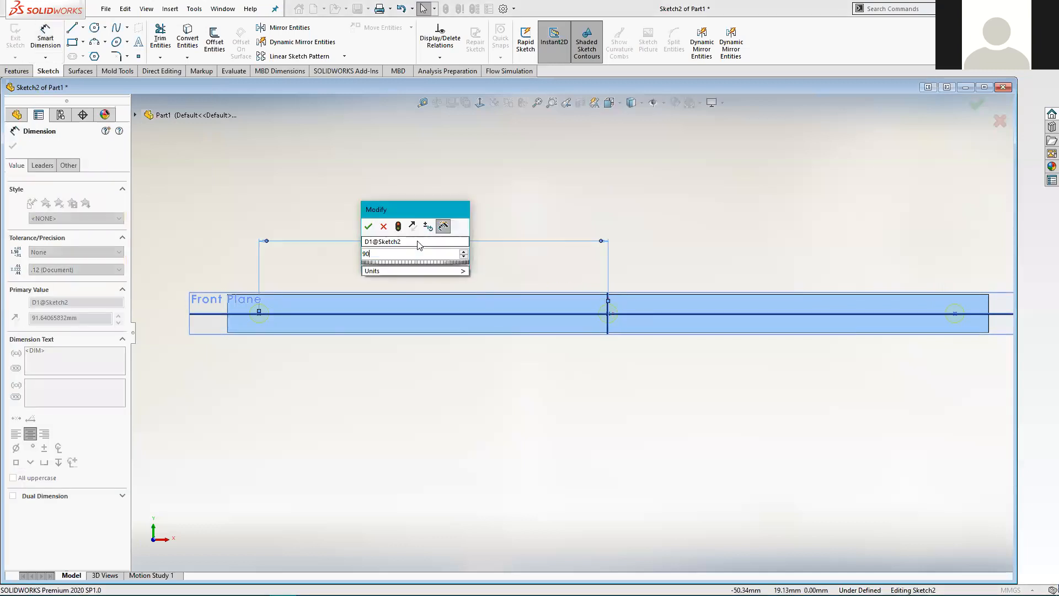
key(Return)
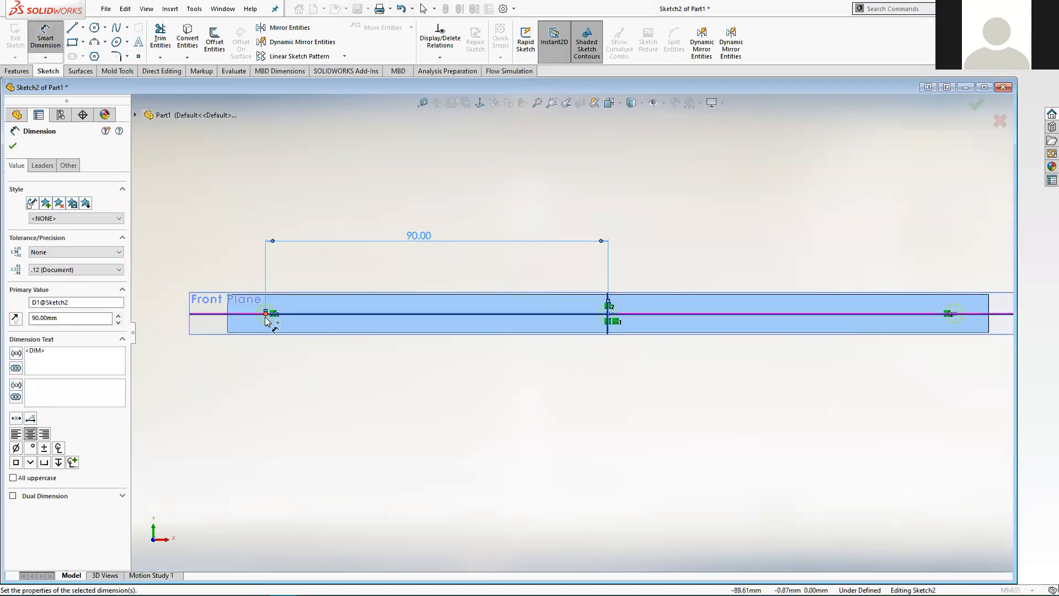
- Dimension the hole point on the positive X side 90 mm from the vertical centre plane
click(955, 314)
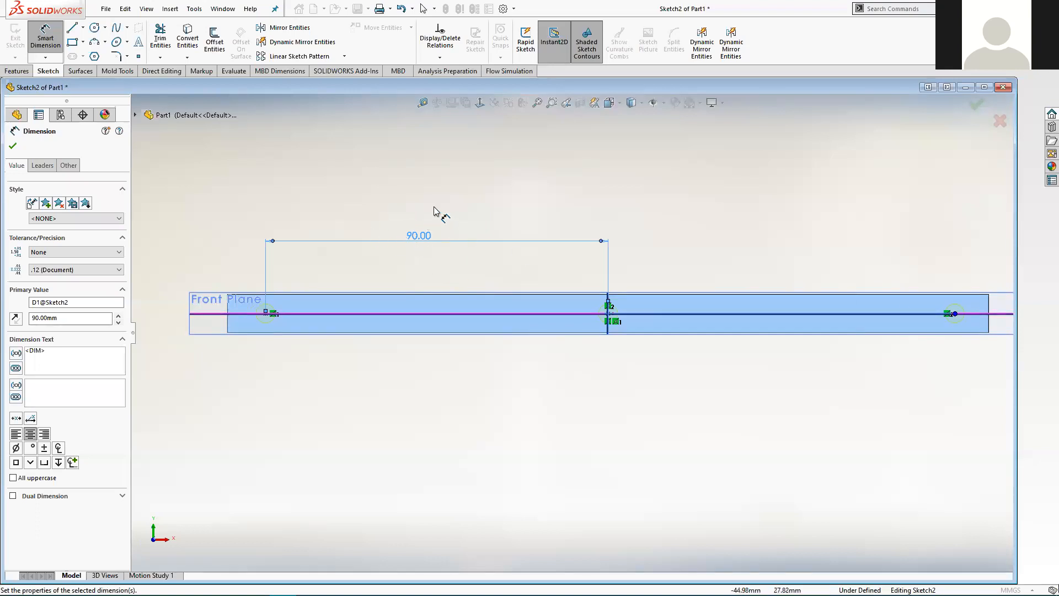
click(607, 336)
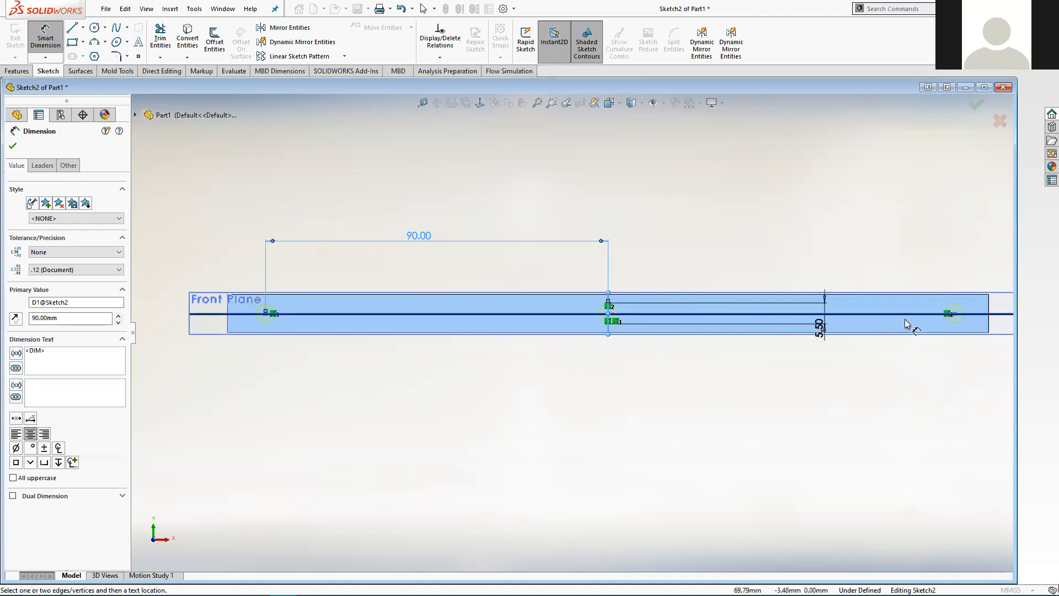
click(955, 315)
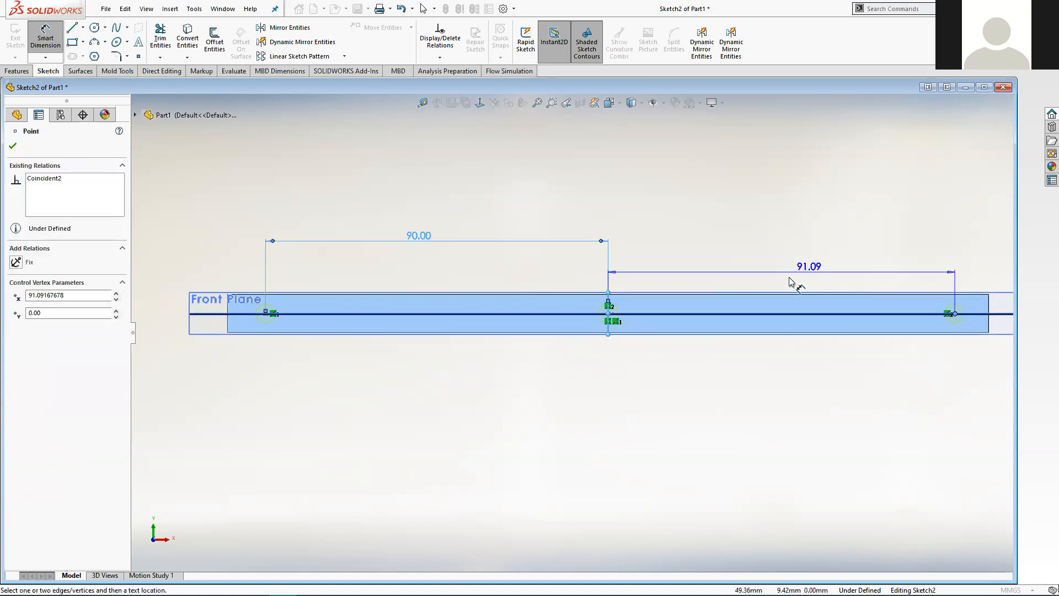
click(786, 276)
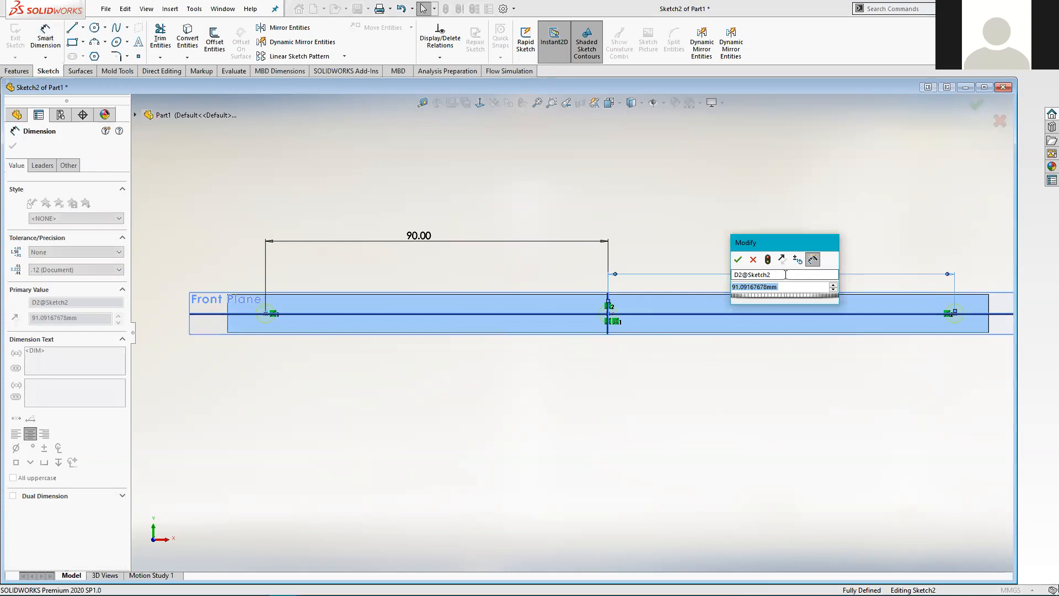
text(90)
key(Return)
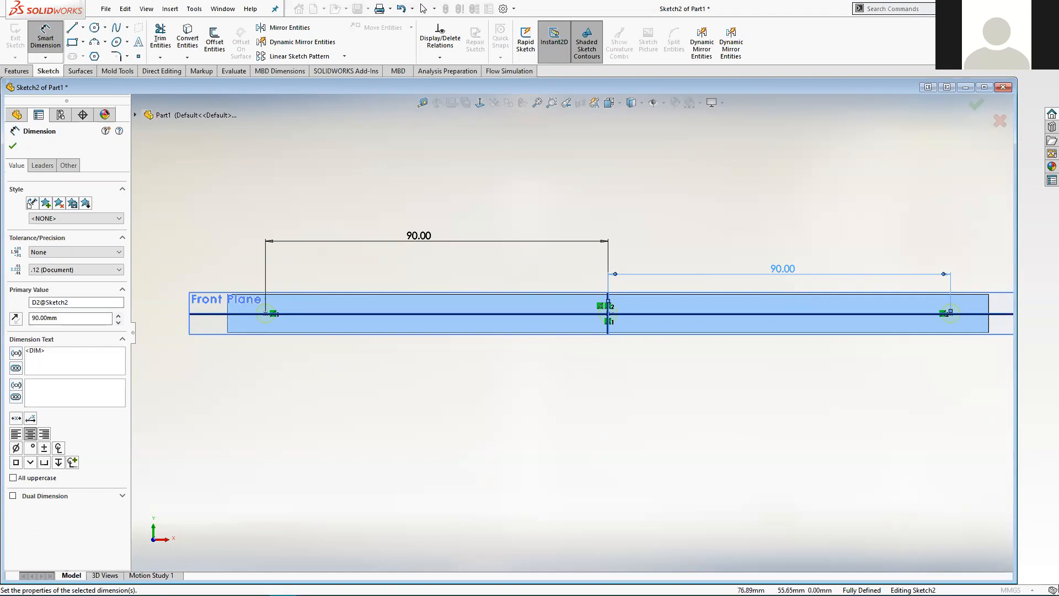
- Finish the hole position sketch and accept the three Ø5 through holes in the bar
click(975, 105)
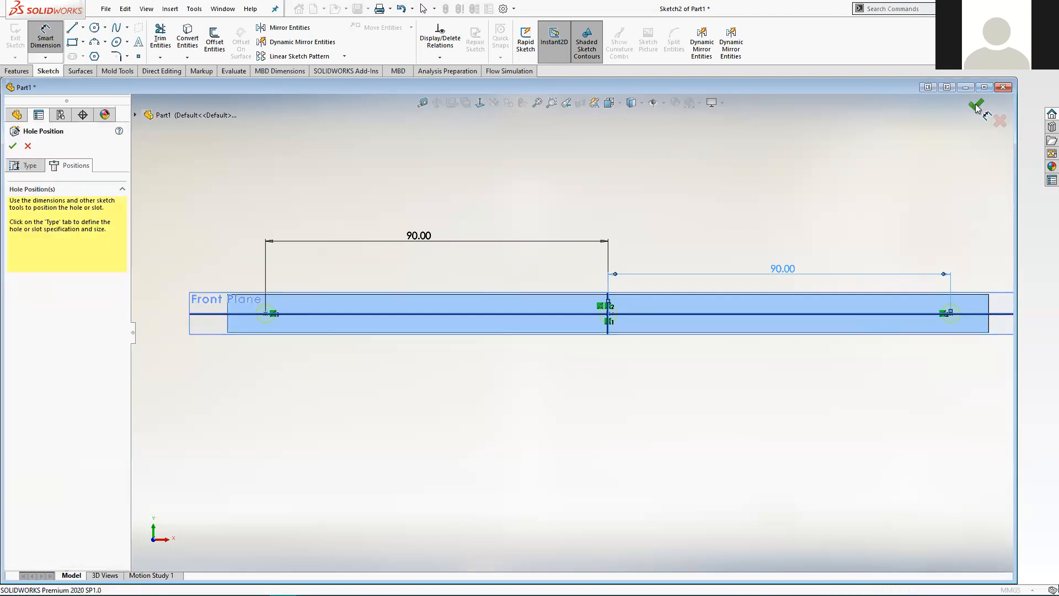
click(975, 106)
mouse_move(787, 185)
middle_down()
mouse_move(726, 220)
mouse_move(789, 182)
mouse_move(839, 182)
mouse_move(865, 213)
mouse_move(802, 176)
mouse_move(758, 198)
mouse_move(747, 226)
mouse_move(761, 210)
mouse_move(607, 224)
mouse_move(713, 211)
mouse_move(785, 214)
mouse_move(770, 227)
mouse_move(780, 229)
mouse_move(743, 202)
middle_up()
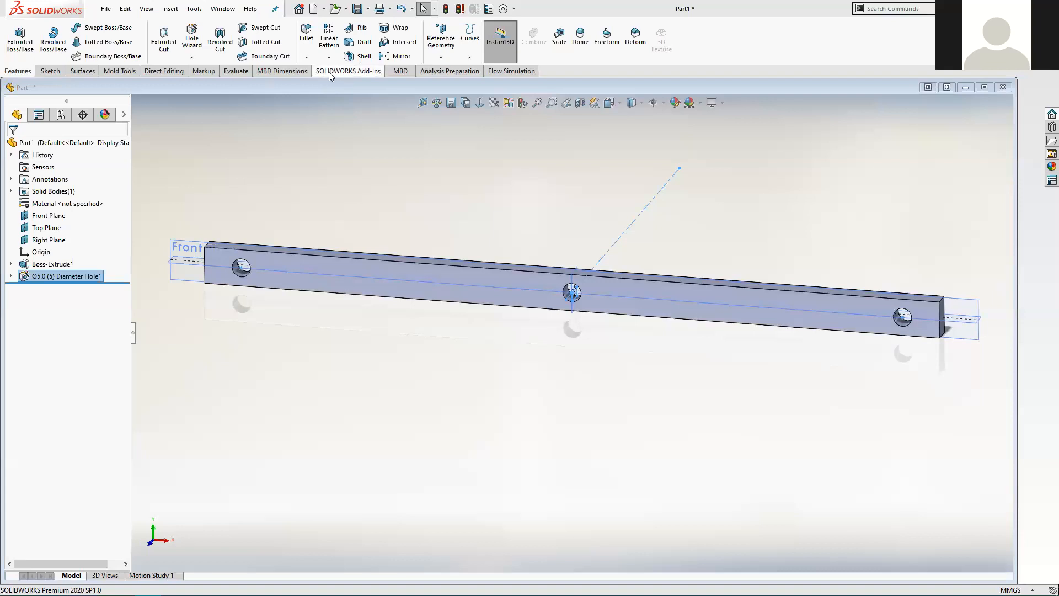
- Remove the SOLIDWORKS Add-Ins tool group from the CommandManager
click(329, 72)
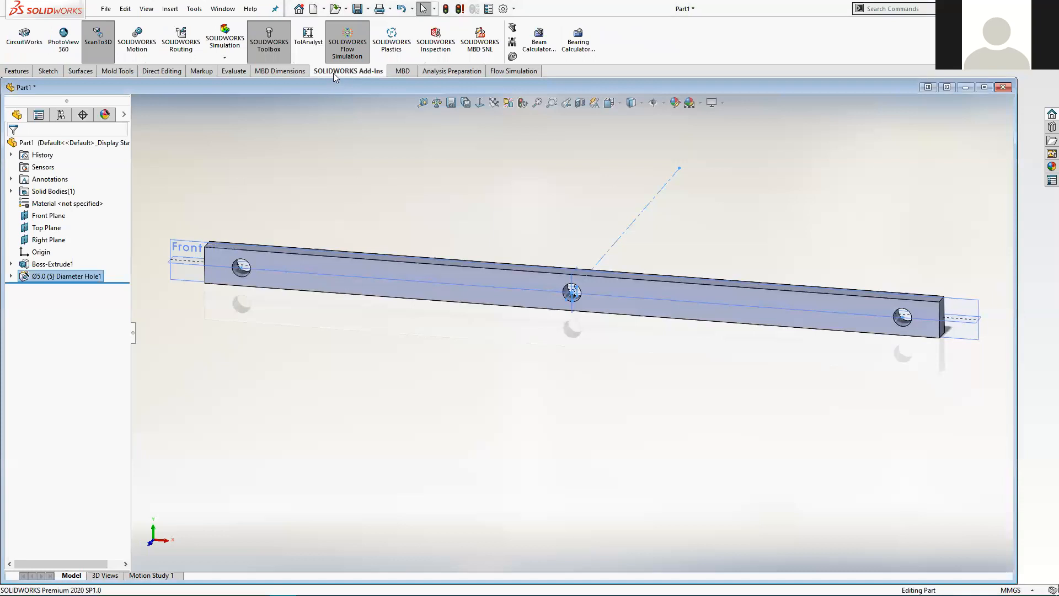
right_click(343, 73)
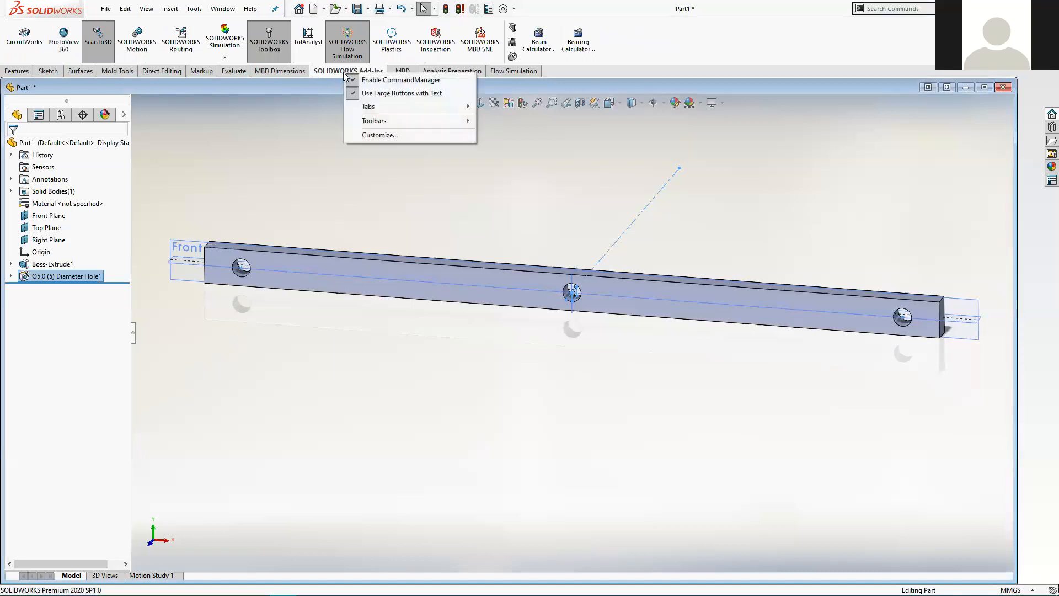
mouse_move(385, 106)
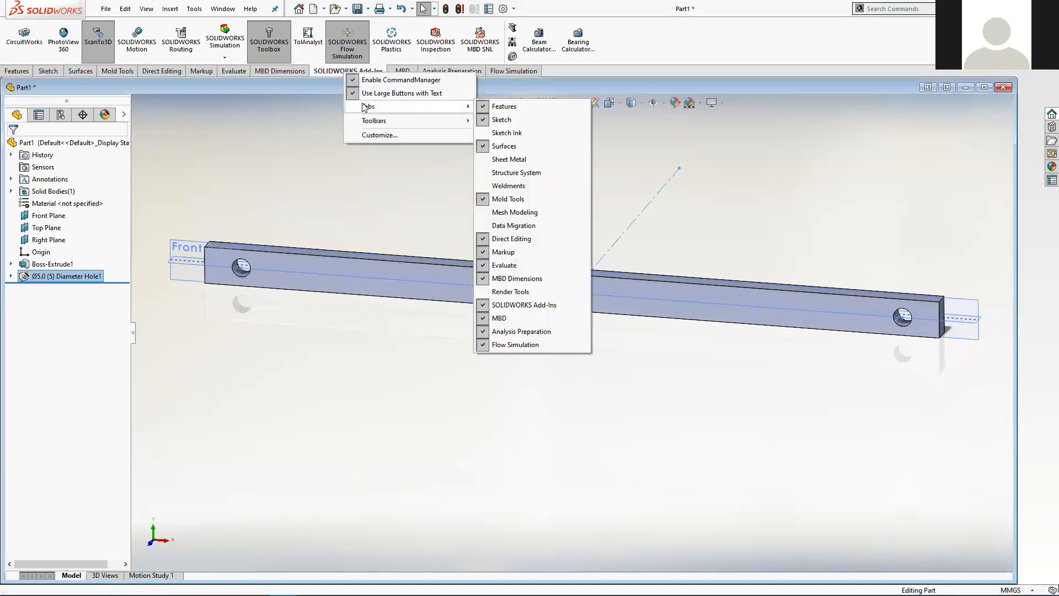
click(524, 305)
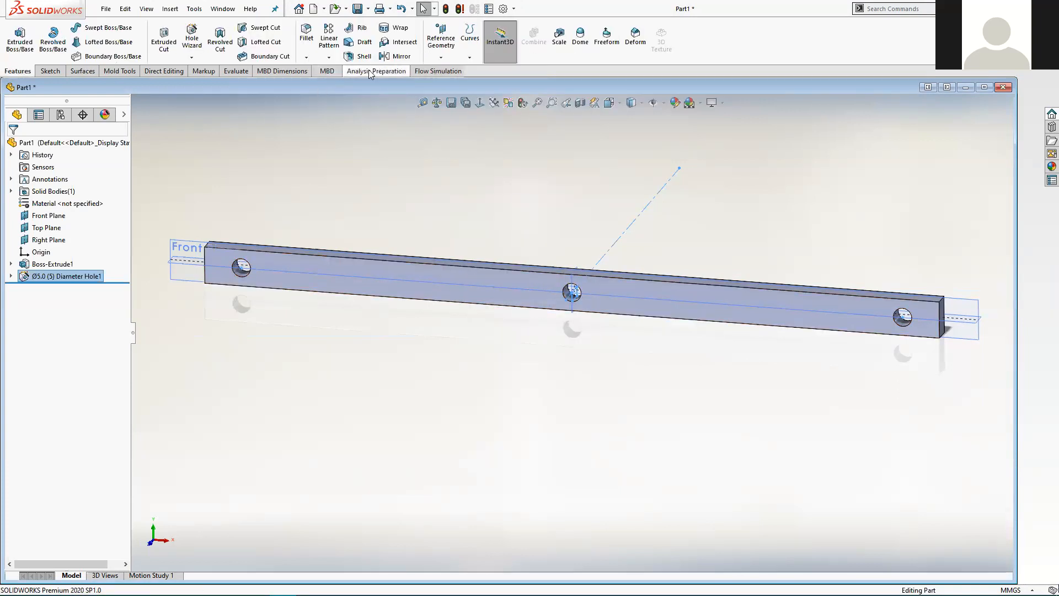
- Activate the SOLIDWORKS Simulation add-in for the current session and bring up its tools
click(196, 10)
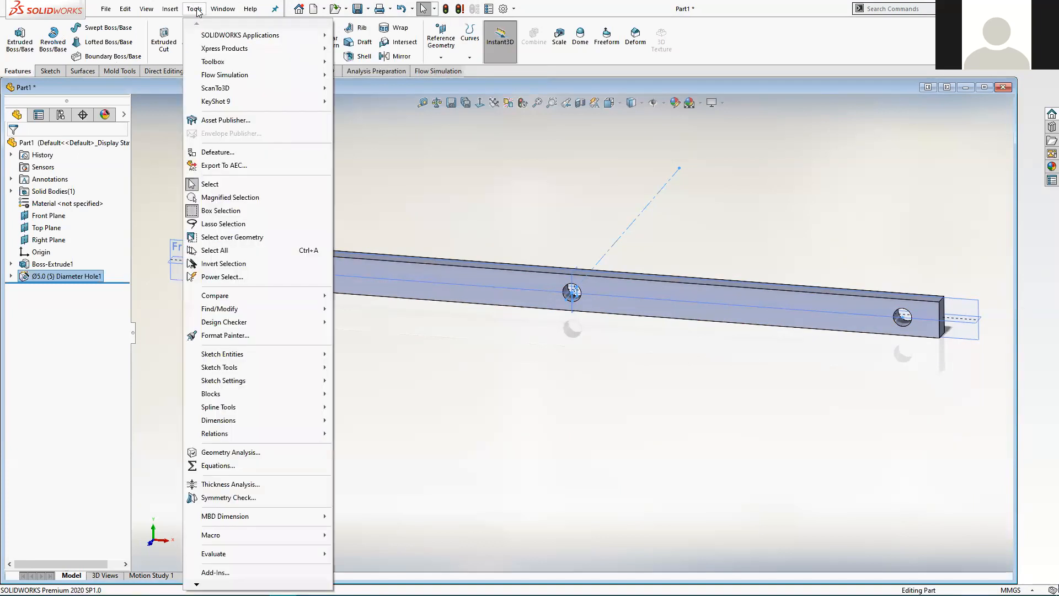
click(214, 573)
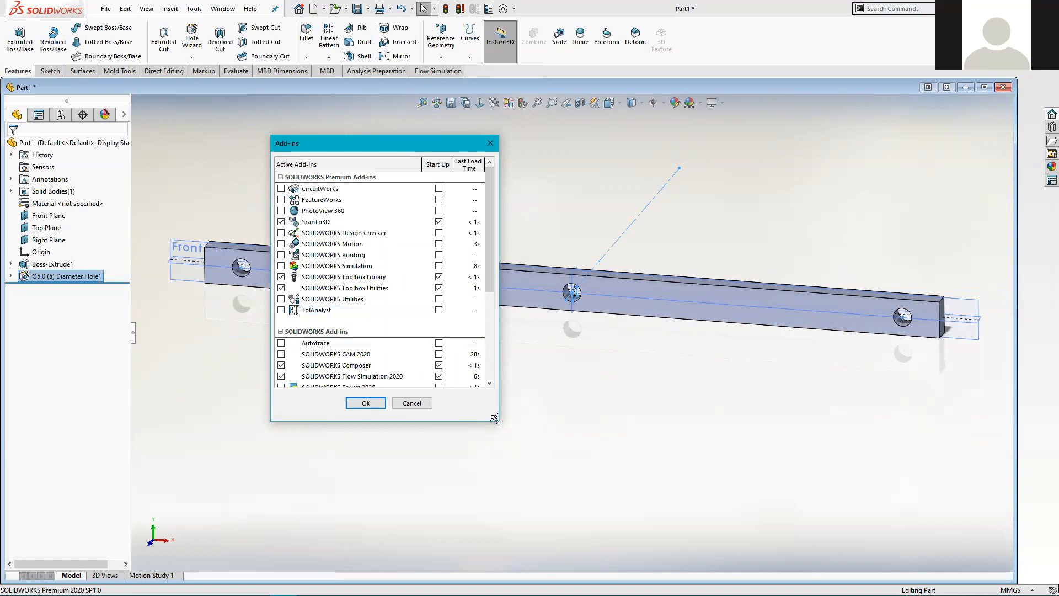
drag(494, 418, 579, 560)
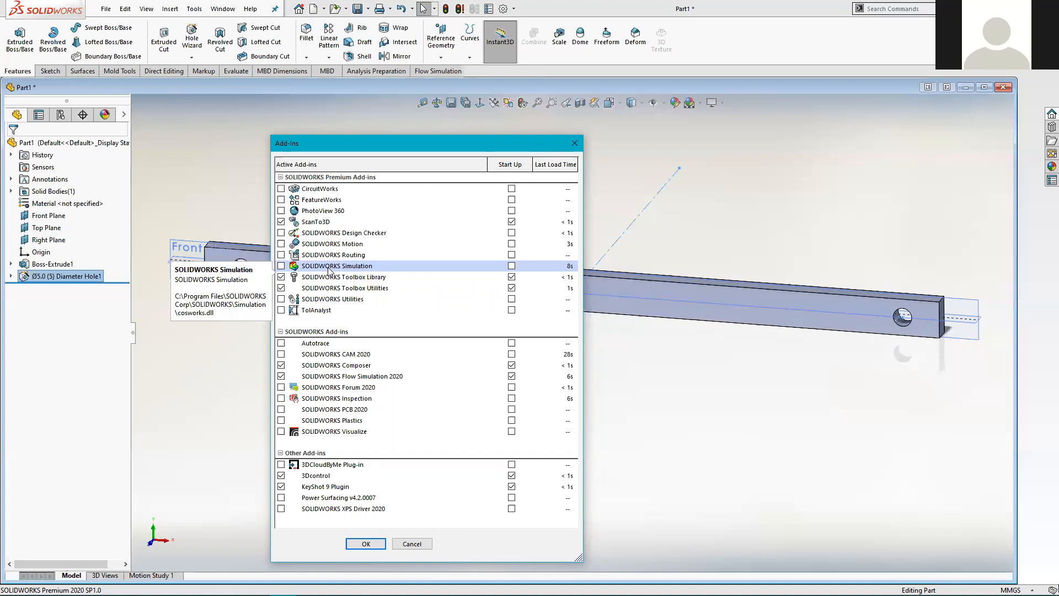
click(281, 265)
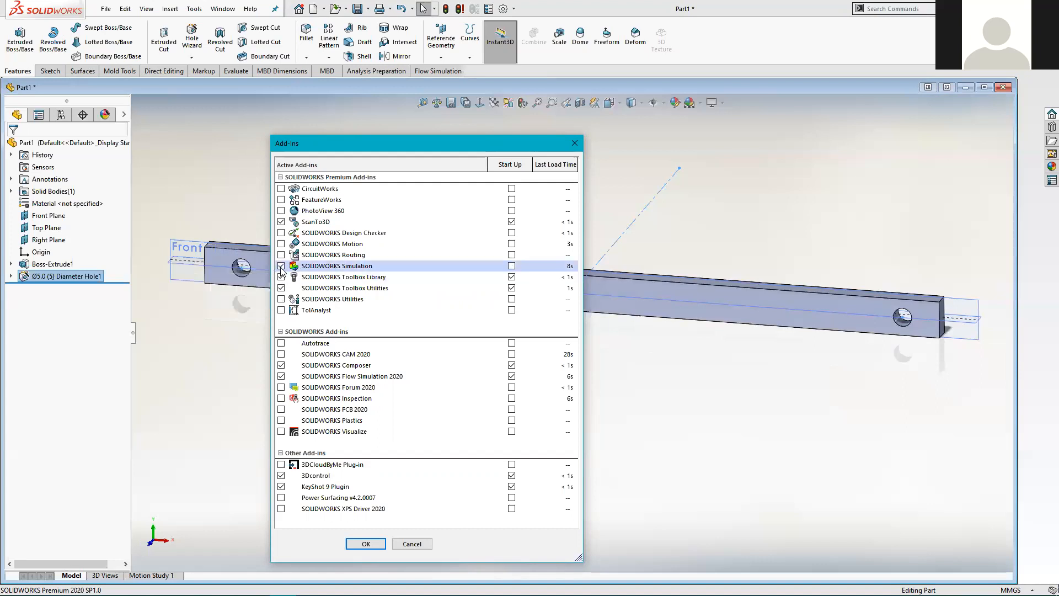
click(365, 543)
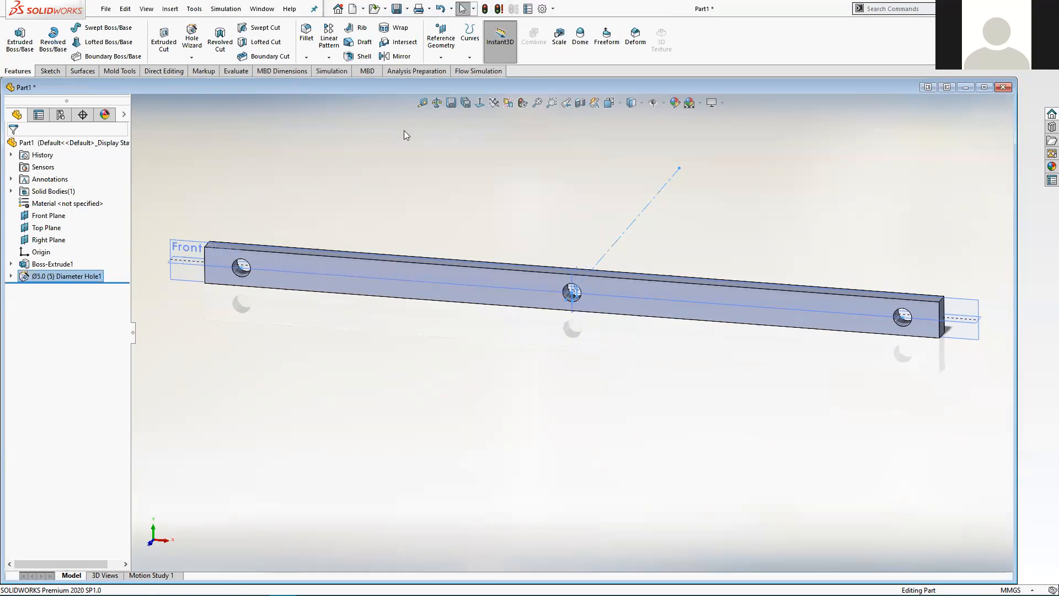
click(329, 71)
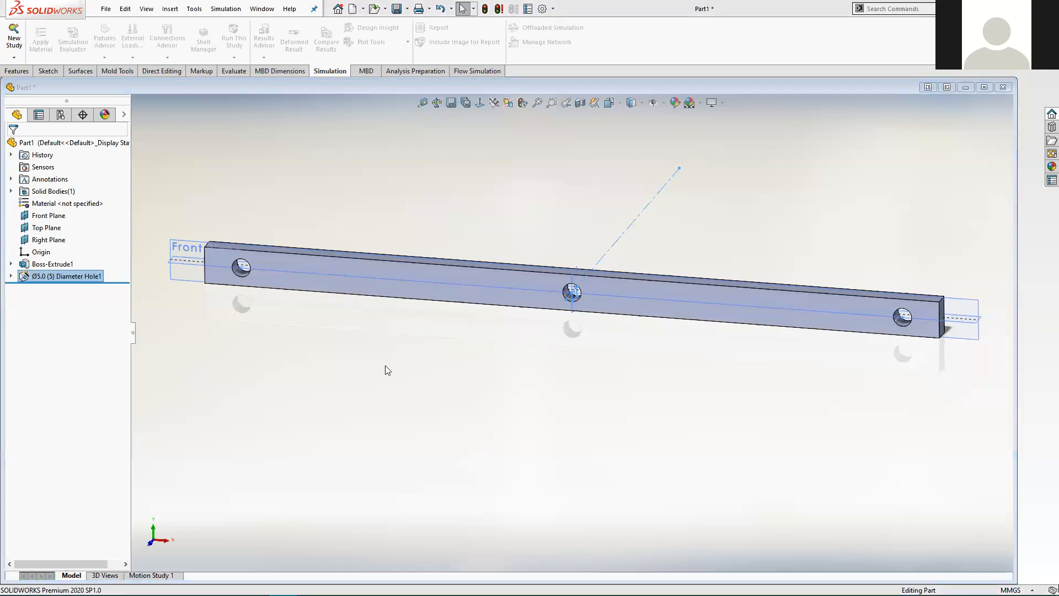
- Reopen the bar's hole feature to examine its type, size, end condition and countersink settings
right_click(54, 278)
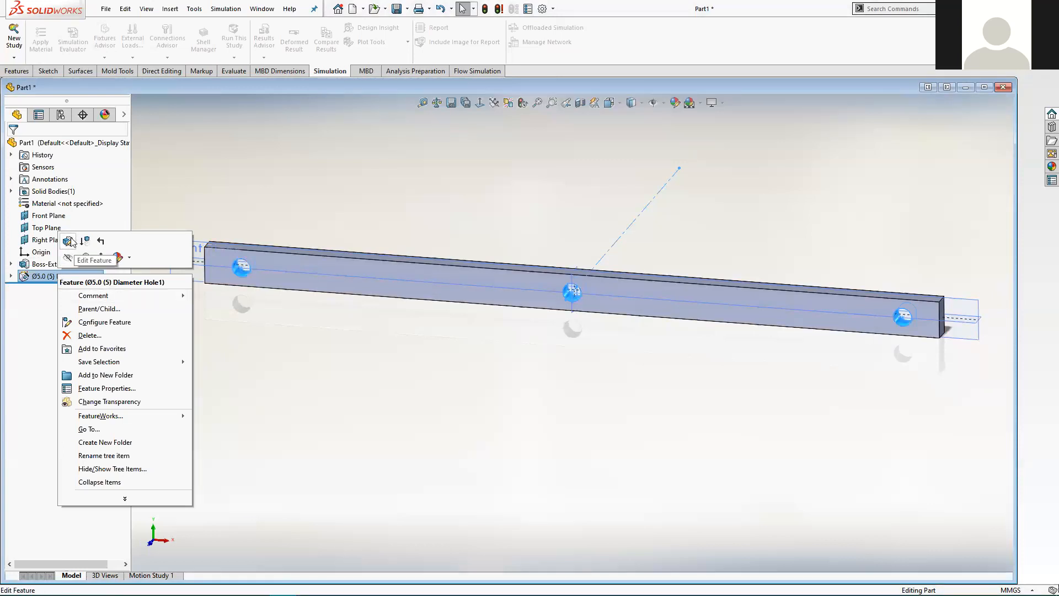
click(51, 323)
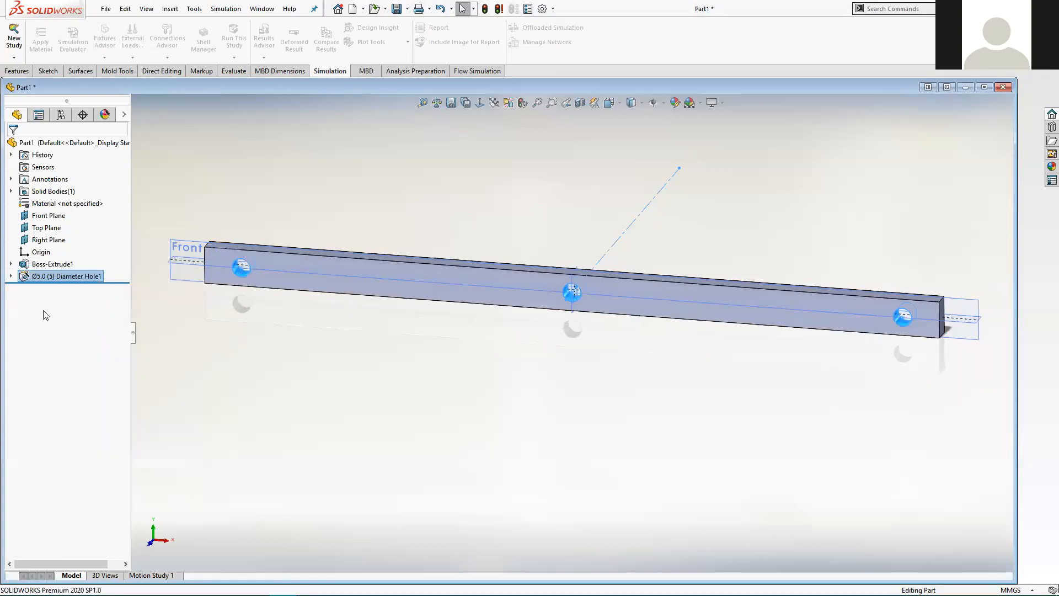
click(66, 276)
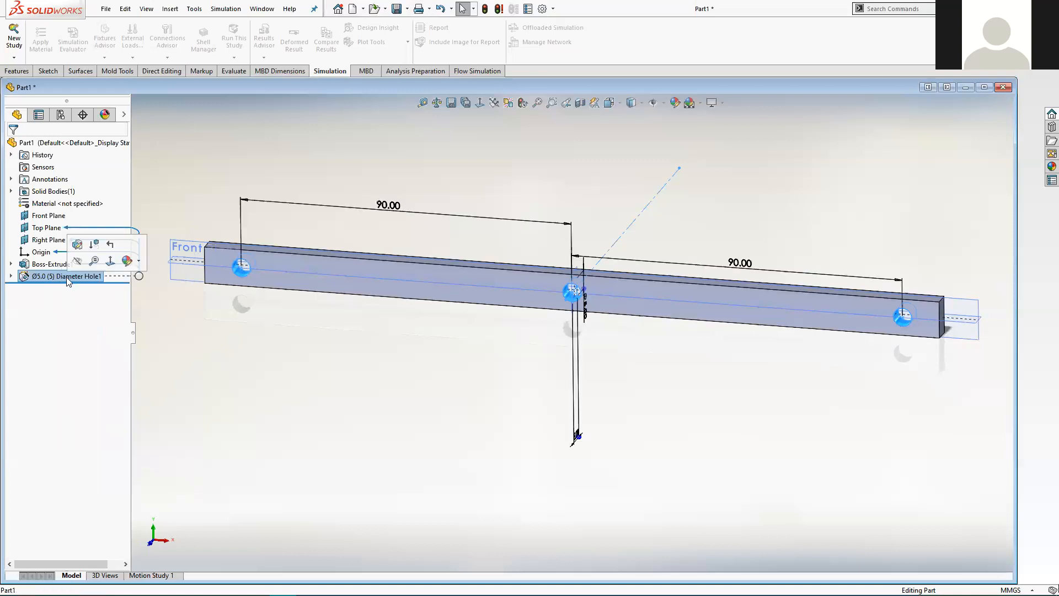
click(66, 277)
click(217, 169)
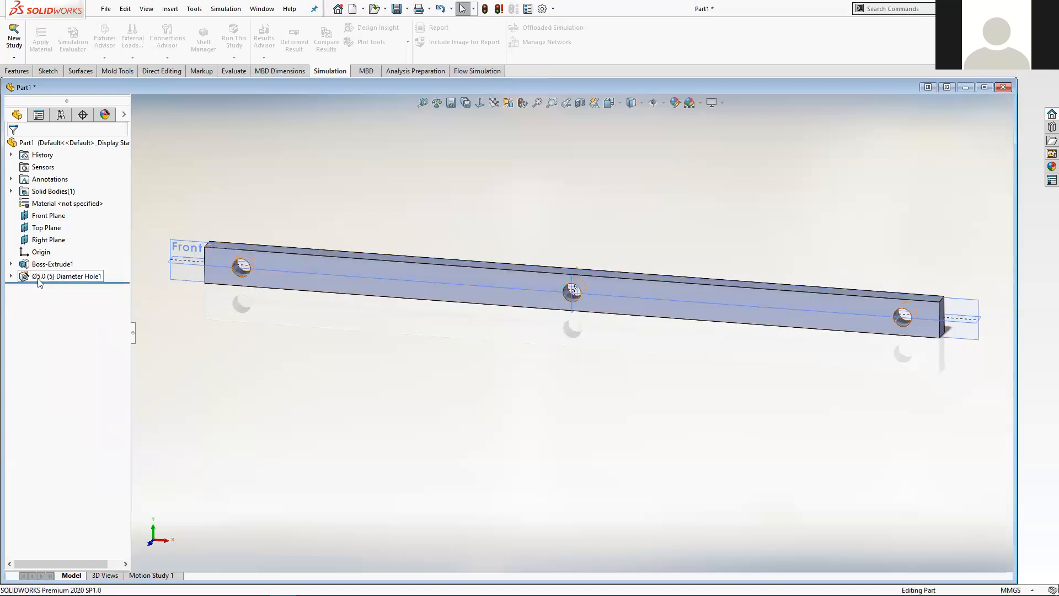
click(56, 276)
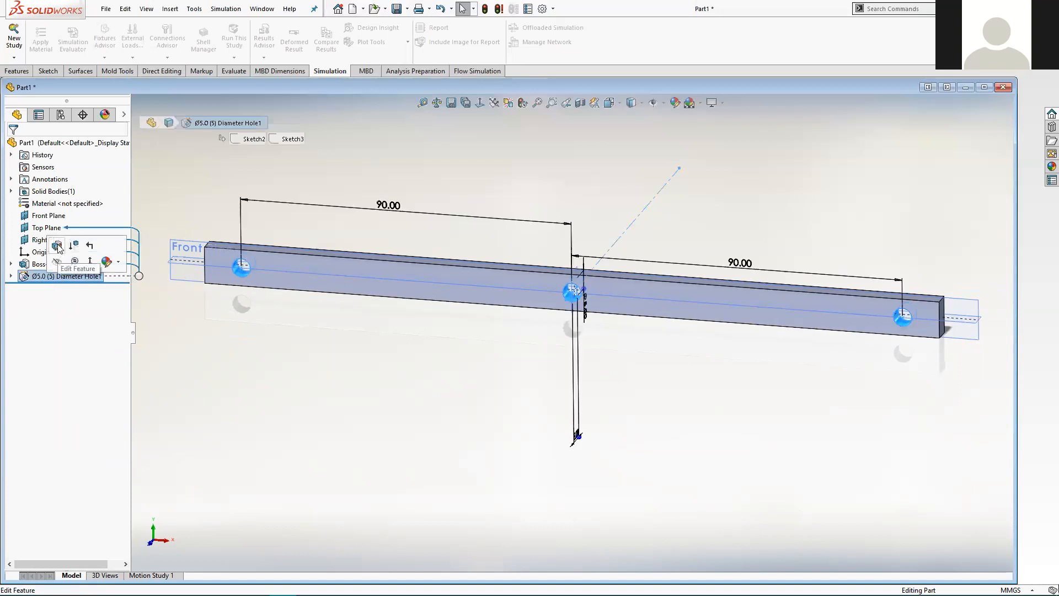
click(57, 247)
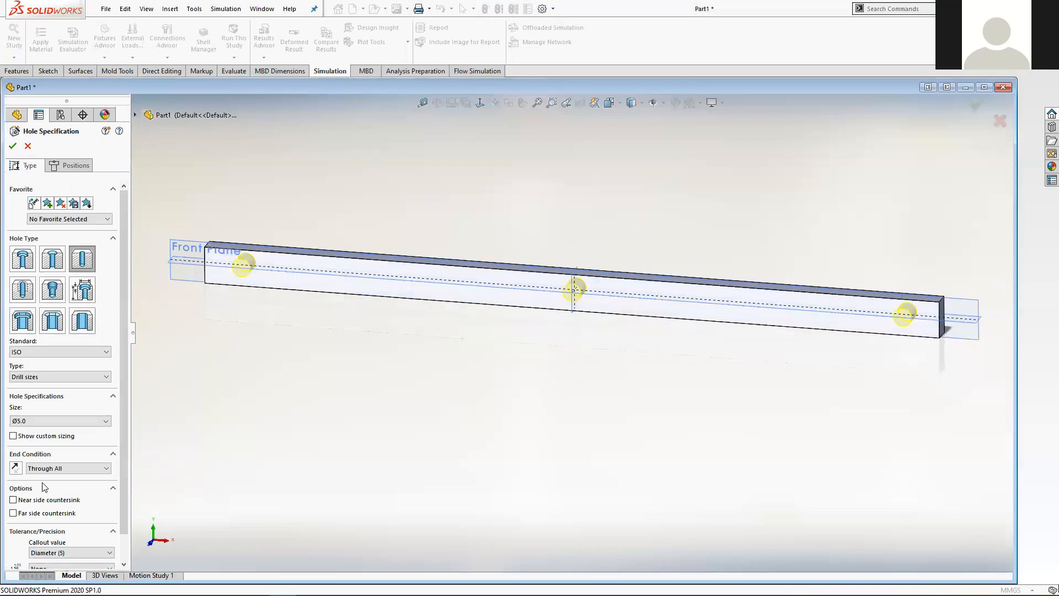
scroll(124, 416, down, 1)
scroll(124, 450, up, 1)
click(13, 146)
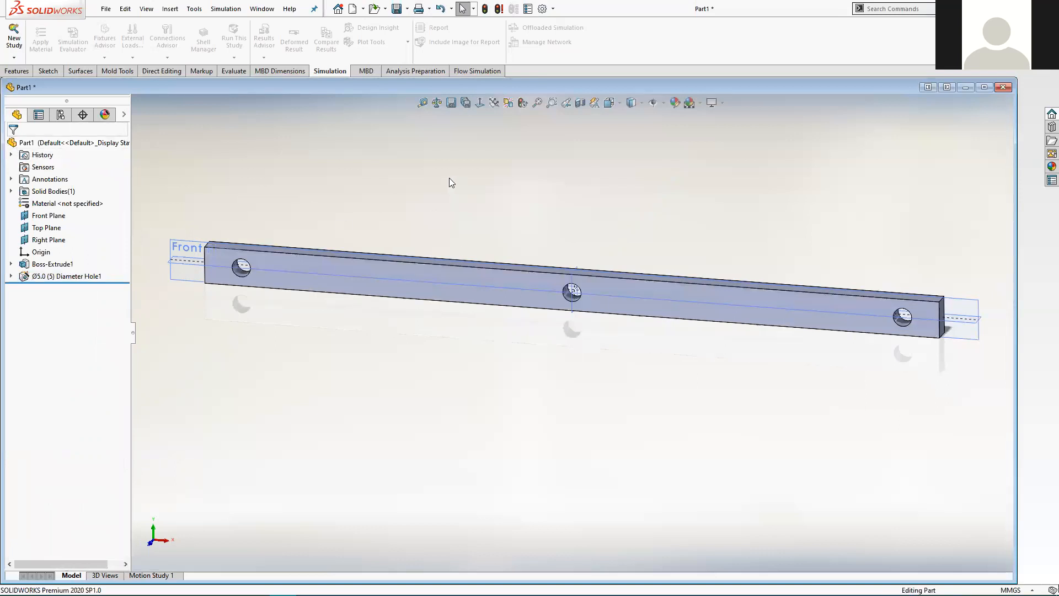
- Create a new static simulation study of the bar, keeping the default name and leaving 2D simplification off
scroll(539, 255, up, 1)
scroll(539, 255, down, 1)
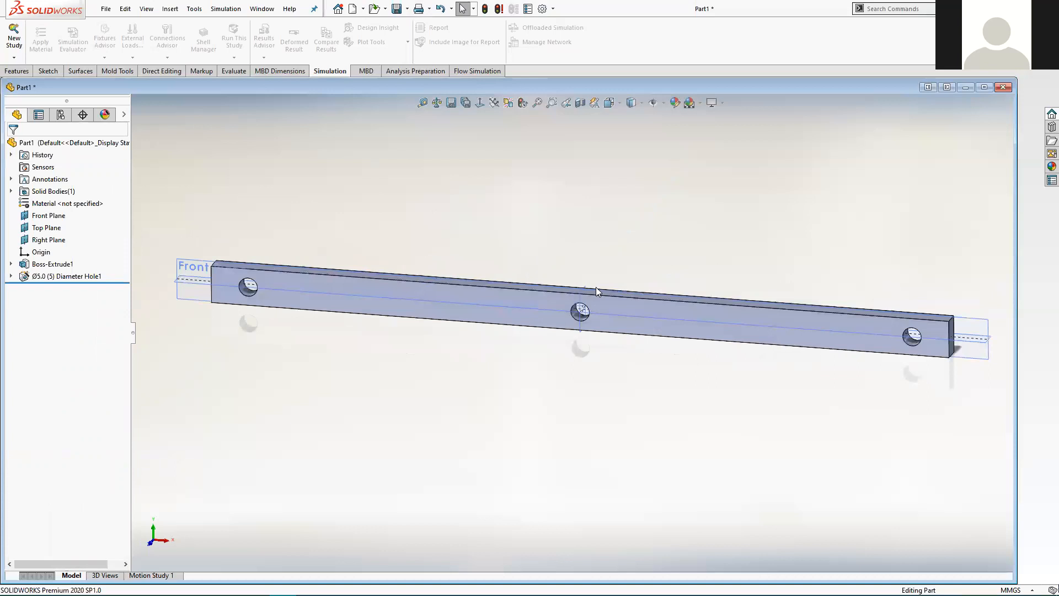
ctrl+middle_drag(567, 234, 569, 223)
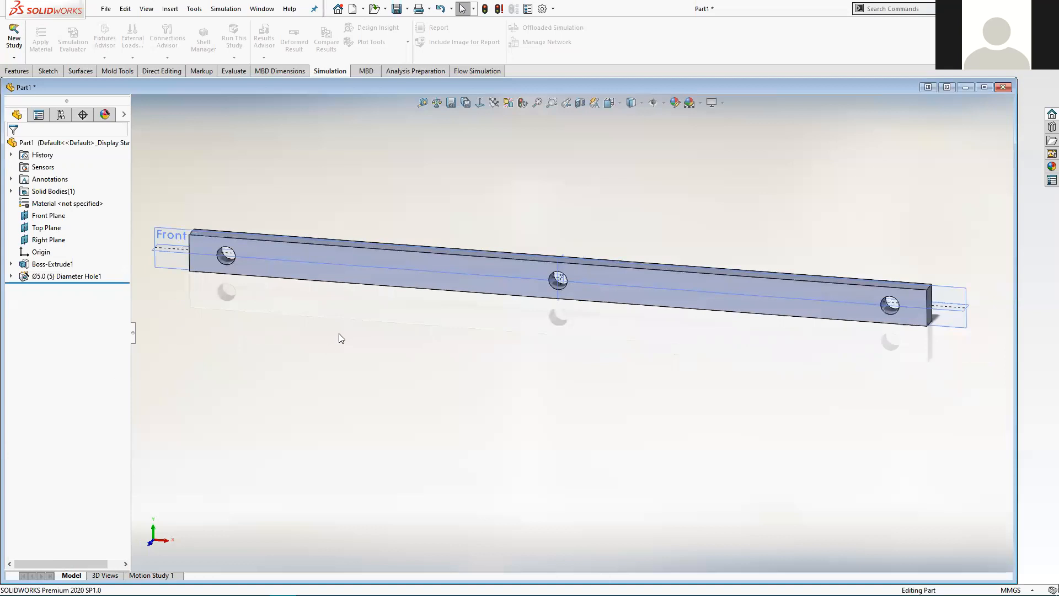
mouse_move(395, 348)
middle_down()
mouse_move(368, 329)
mouse_move(386, 345)
middle_up()
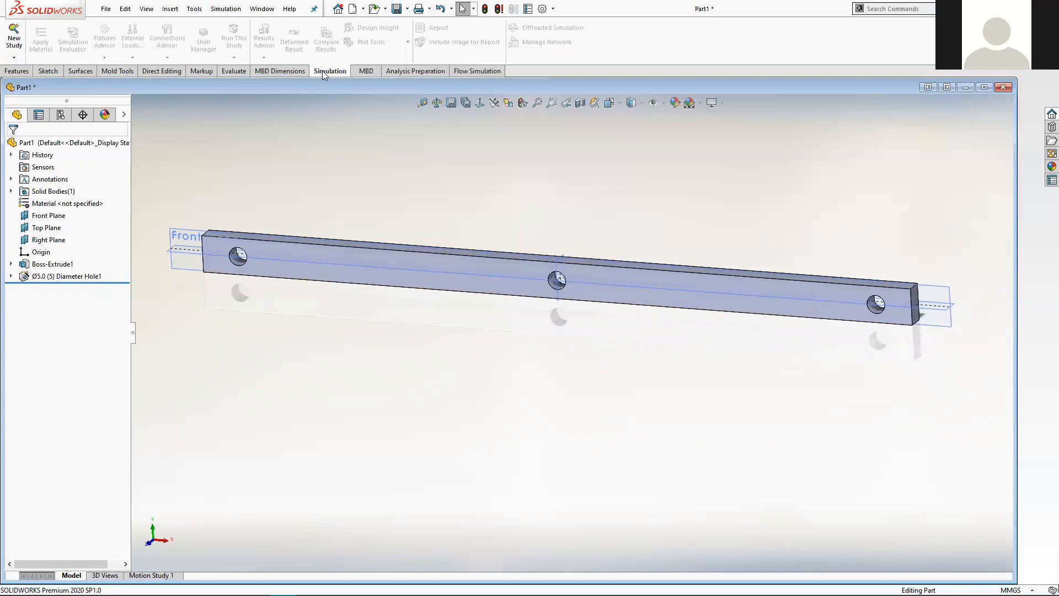
click(15, 36)
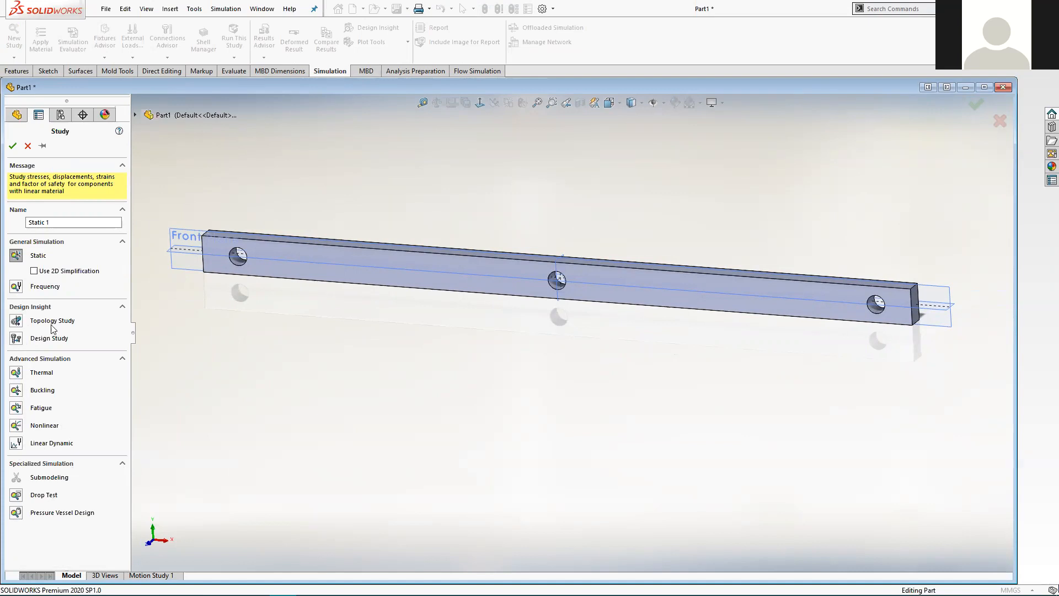
click(12, 146)
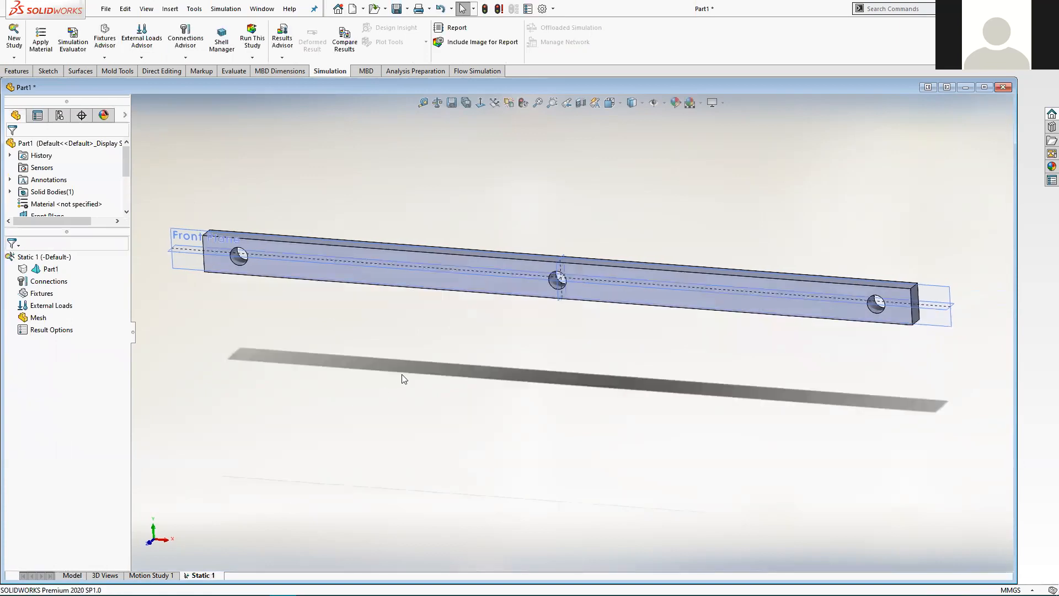
click(35, 268)
right_click(36, 321)
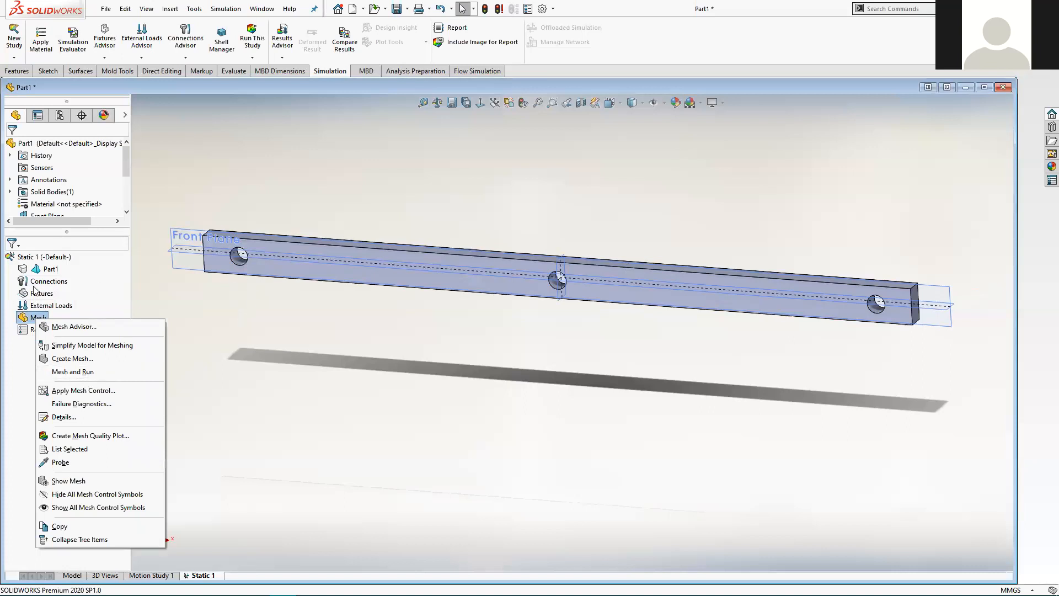
click(238, 340)
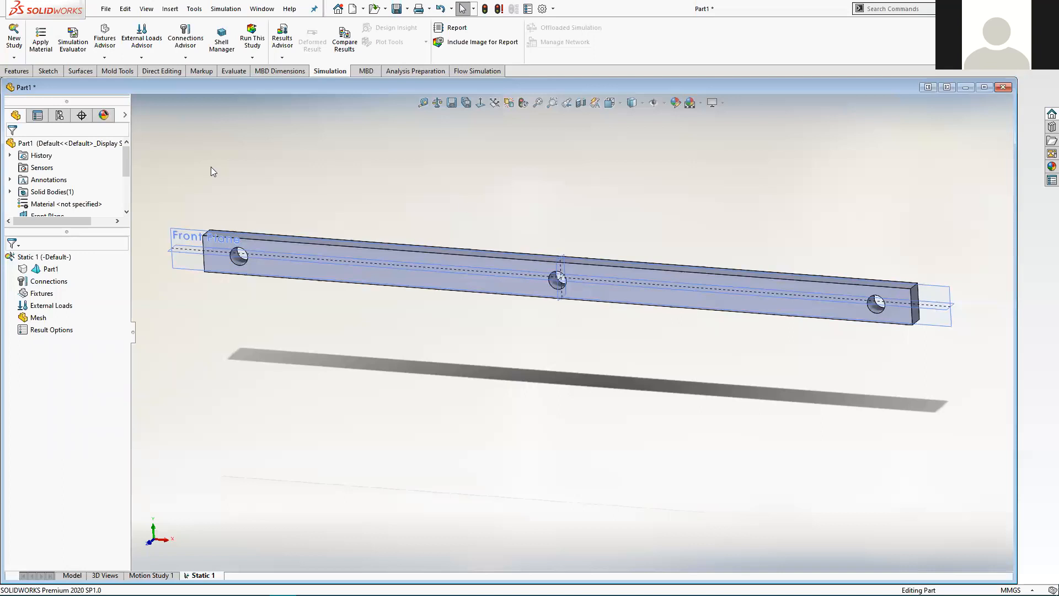
- Assign the favorite material 1060 Alloy to the bar in the static study
right_click(37, 269)
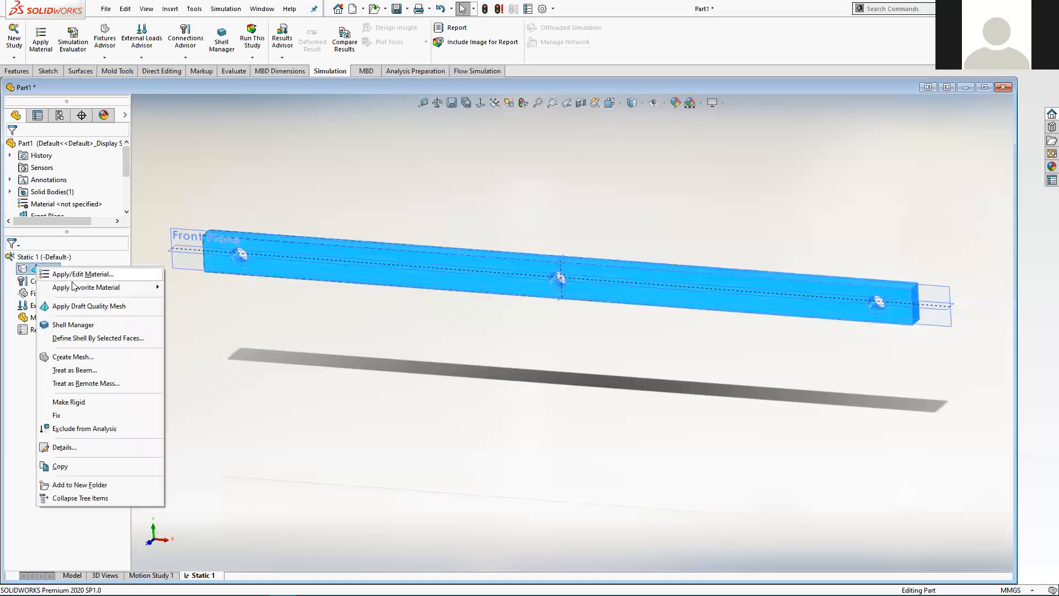
mouse_move(88, 291)
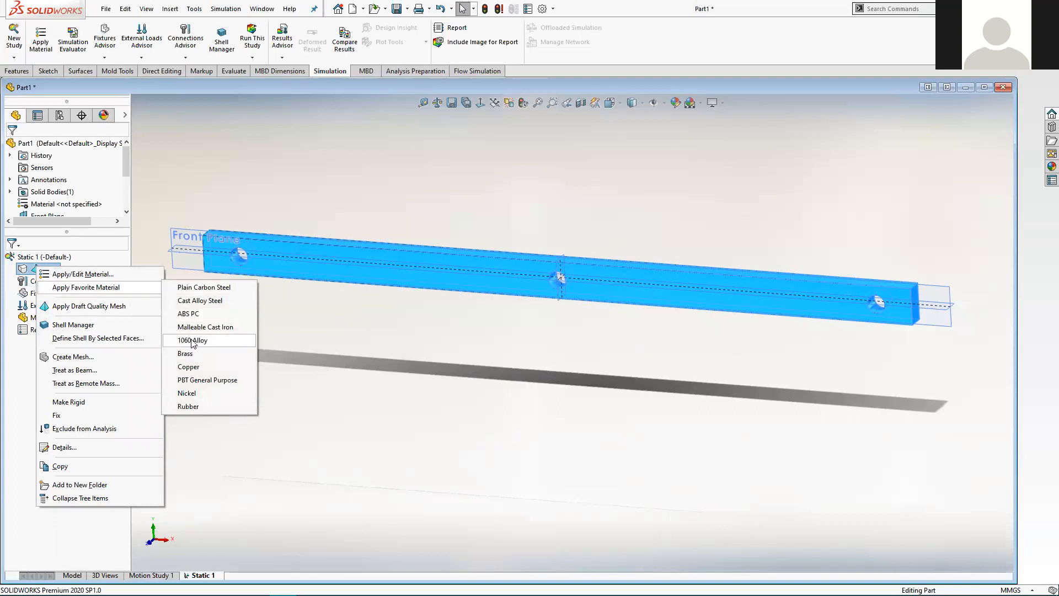
click(192, 340)
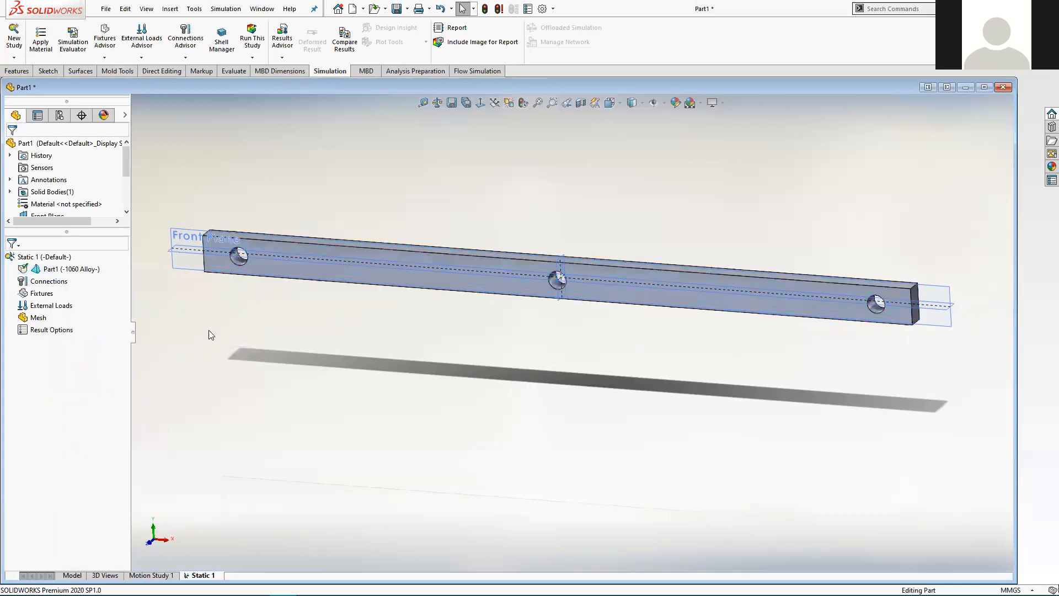
scroll(275, 314, down, 2)
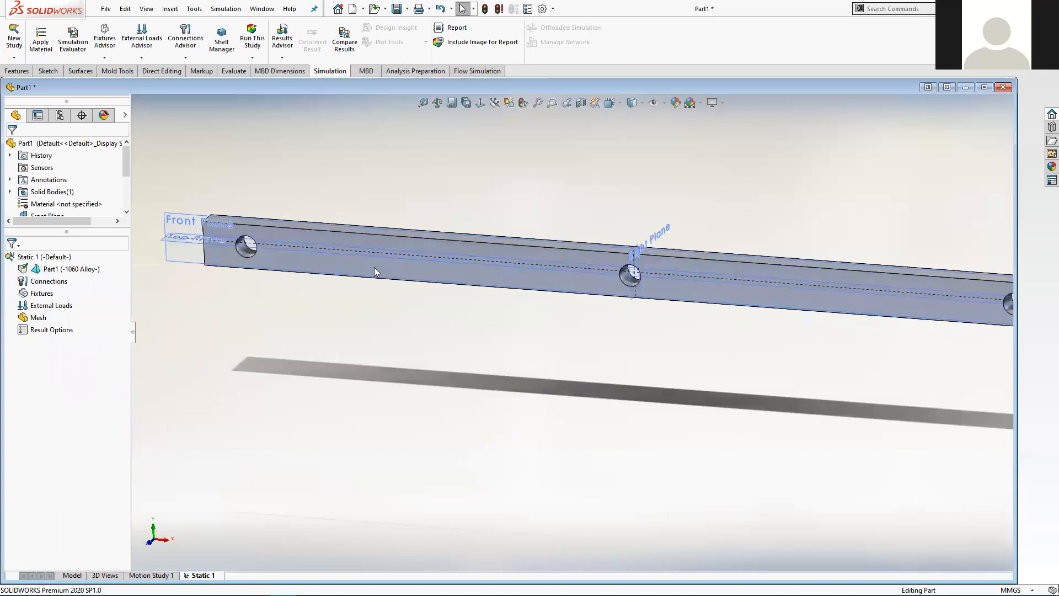
click(375, 267)
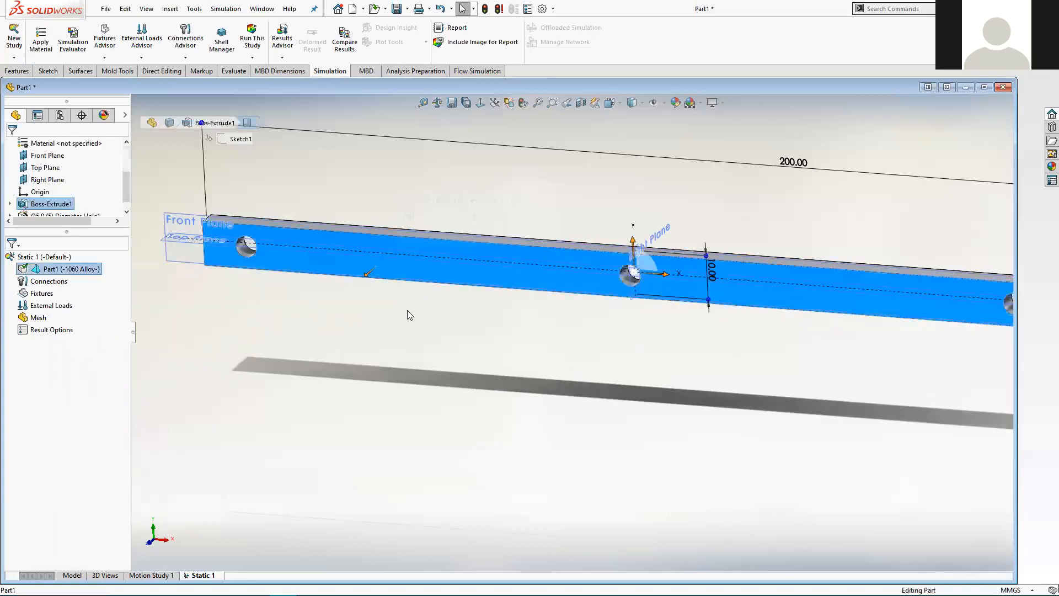
click(469, 319)
scroll(633, 308, up, 3)
mouse_move(668, 352)
middle_down()
mouse_move(650, 490)
mouse_move(671, 345)
middle_up()
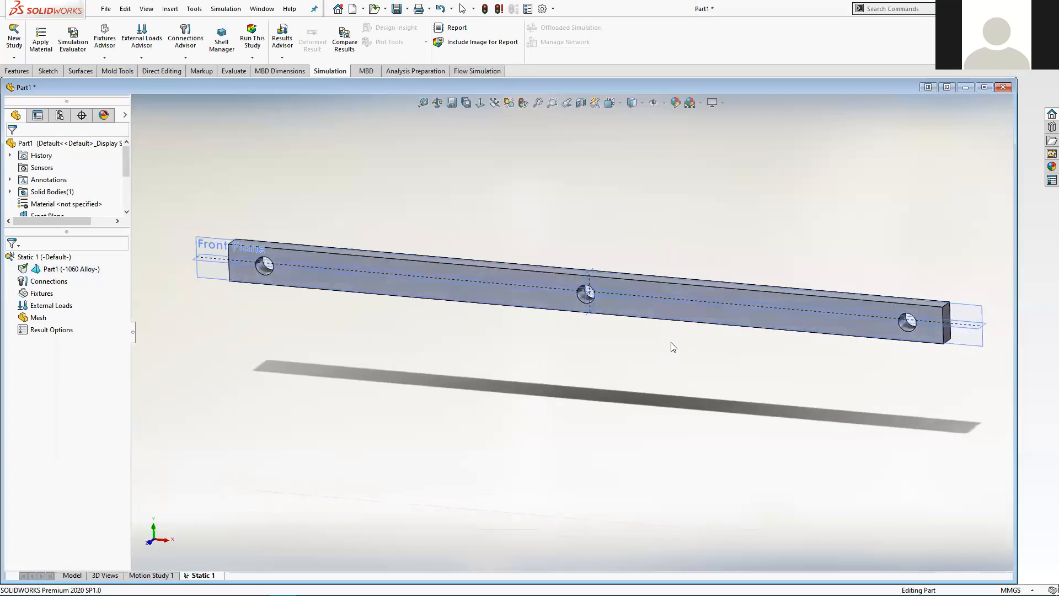
scroll(767, 326, up, 2)
scroll(768, 326, down, 2)
scroll(579, 325, up, 2)
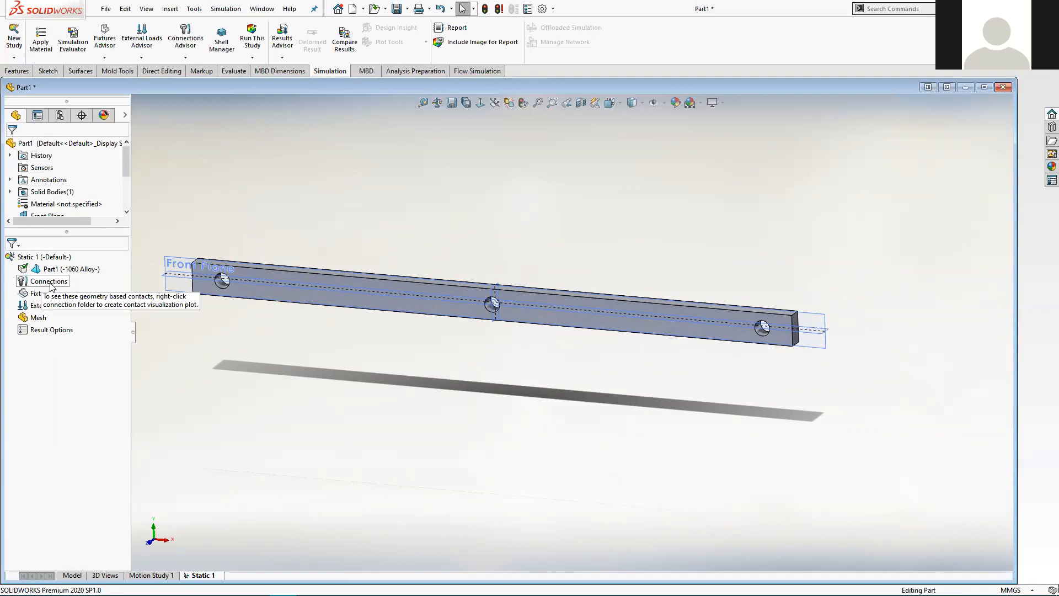
- Start a Fixed Hinge fixture and select the cylindrical faces of the bar's middle hole and the end hole farthest along +X
right_click(34, 298)
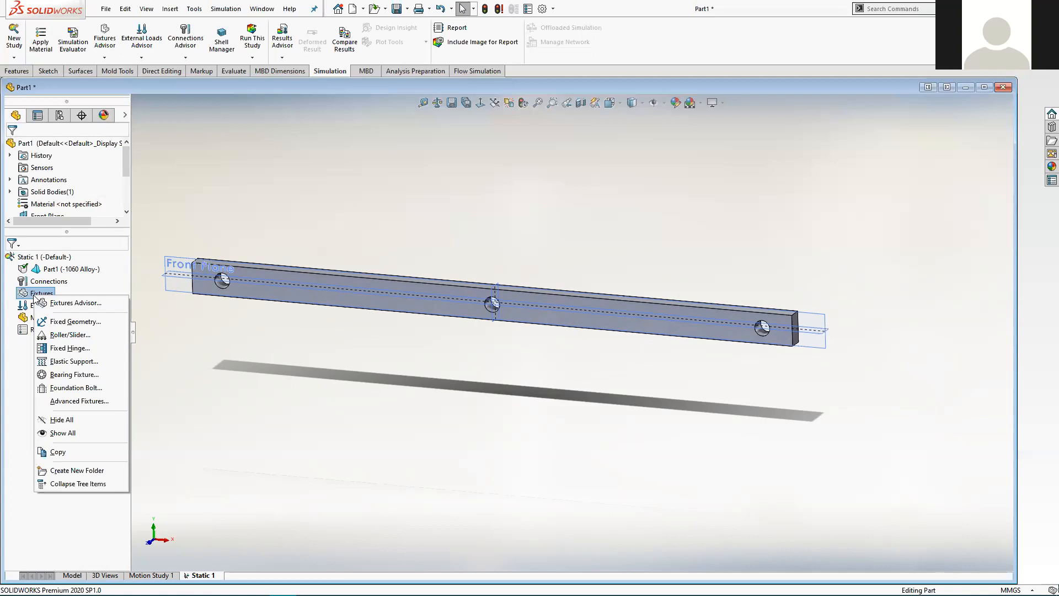
click(80, 353)
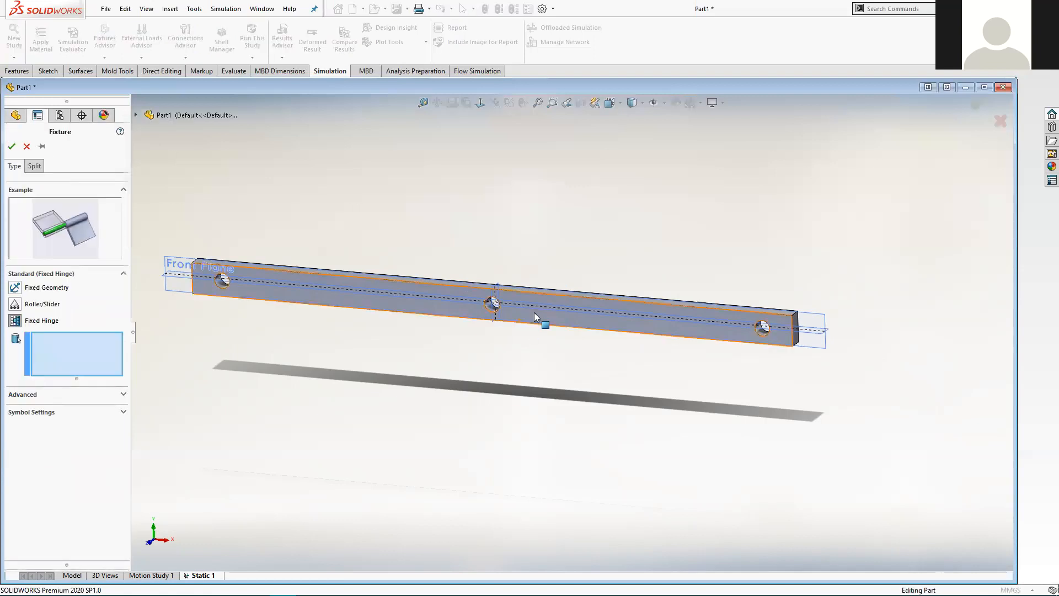
scroll(532, 310, down, 5)
scroll(496, 303, down, 4)
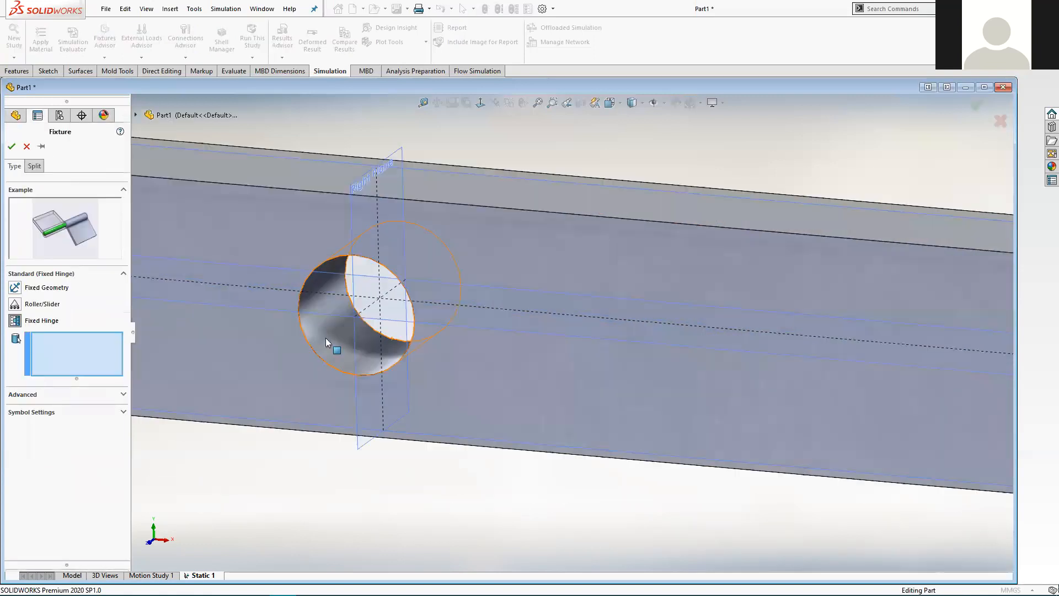
click(328, 334)
scroll(329, 334, up, 10)
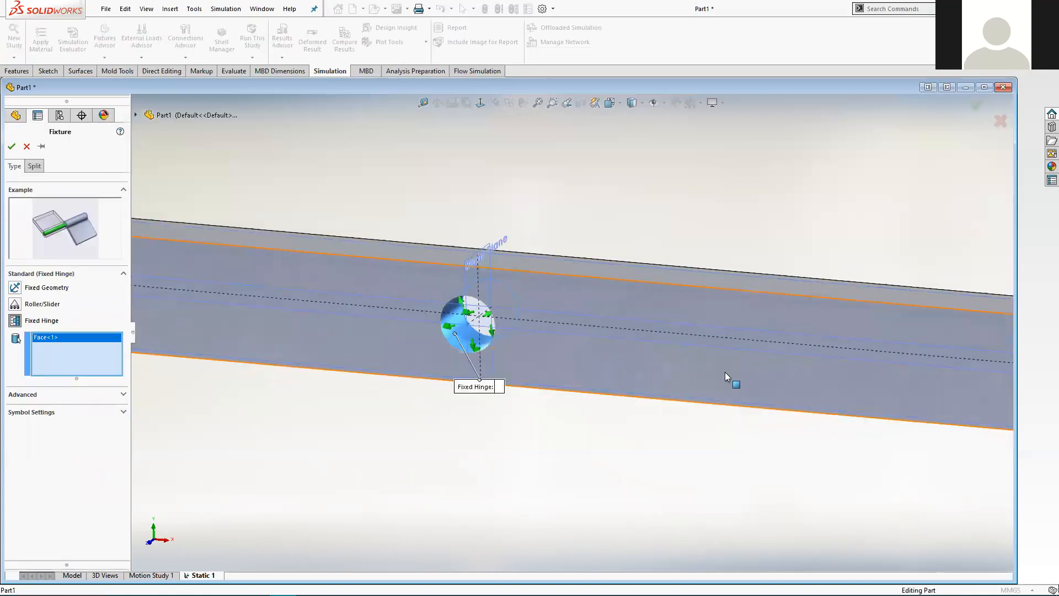
scroll(817, 372, down, 2)
scroll(651, 350, down, 4)
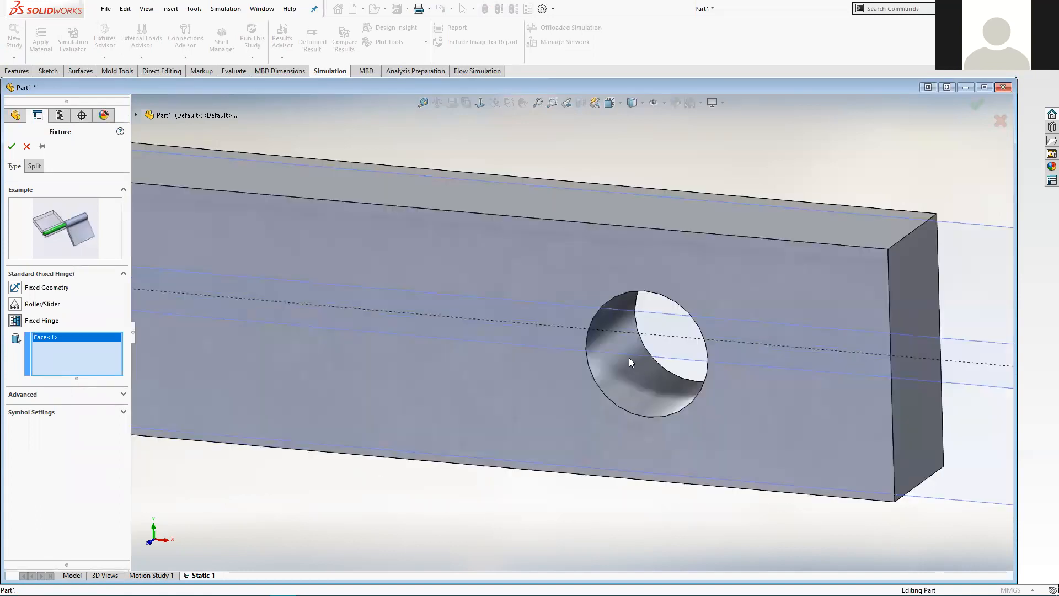
click(618, 359)
scroll(622, 380, up, 2)
scroll(522, 331, up, 6)
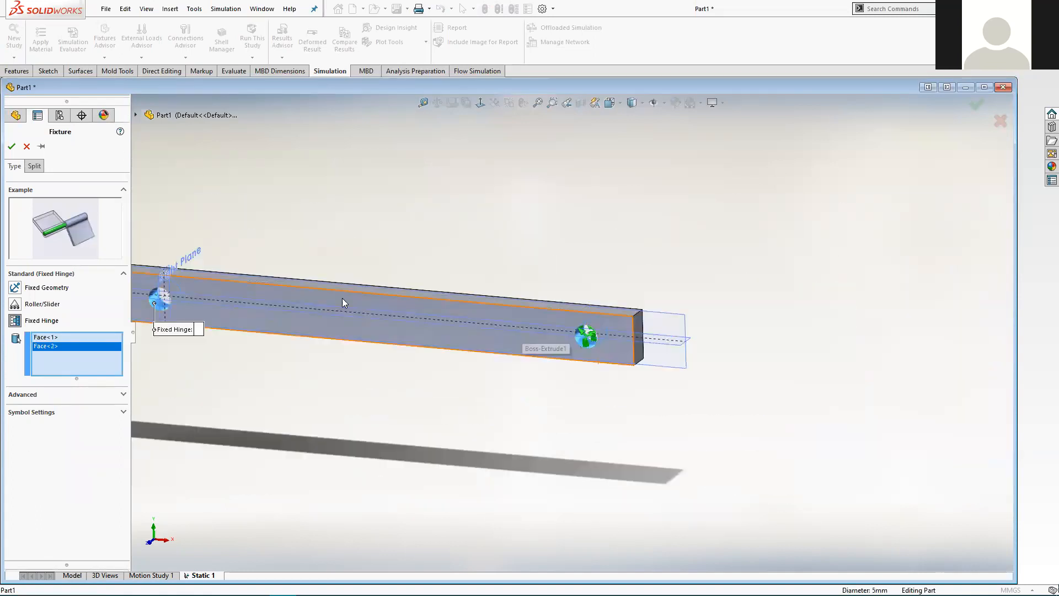
scroll(224, 258, down, 2)
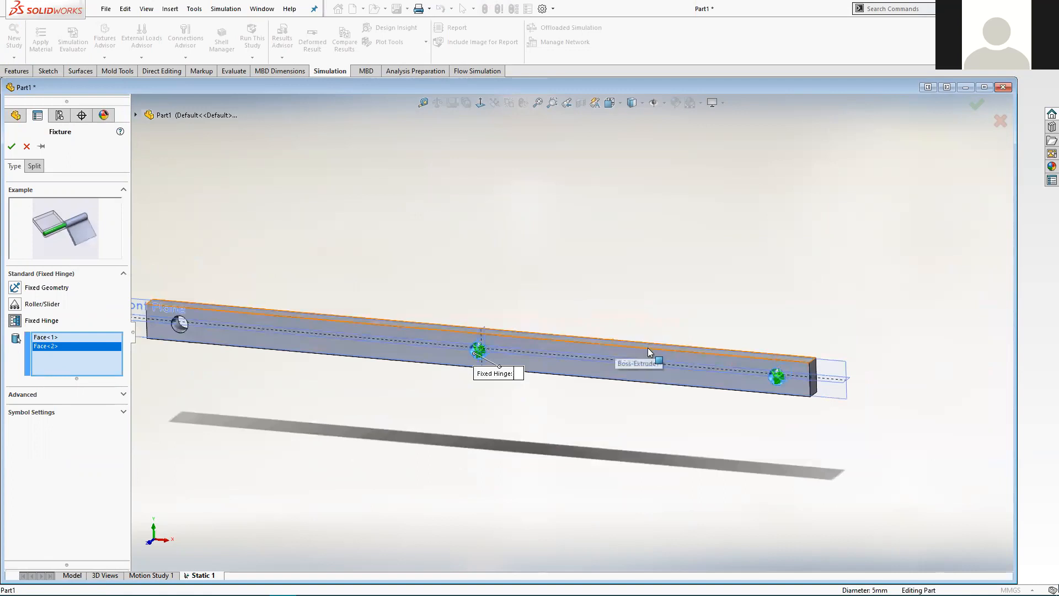
scroll(648, 348, down, 2)
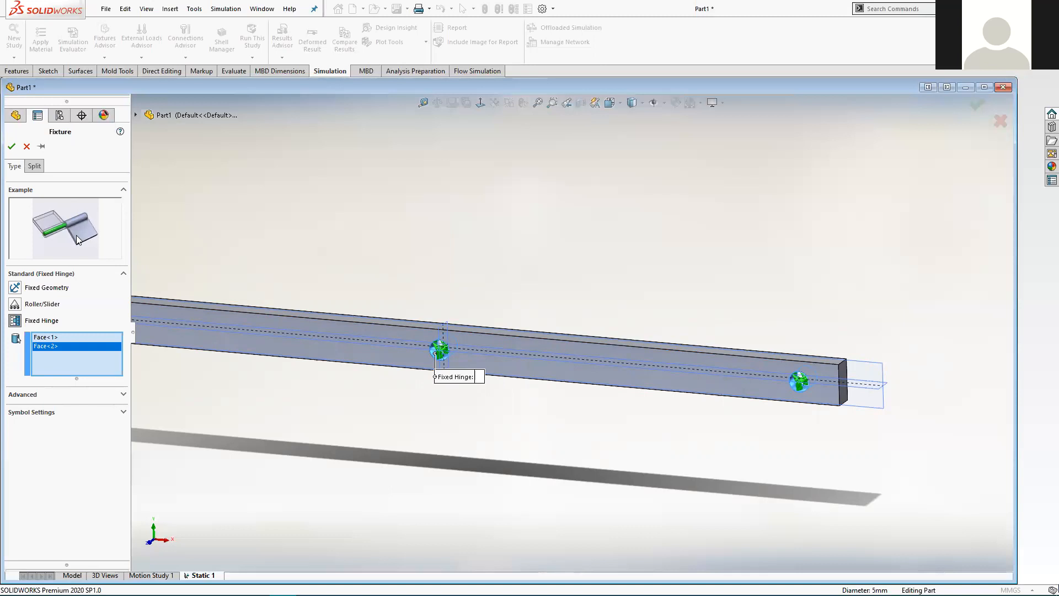
- Remove the middle hole's face from the fixed hinge selection, keeping only the end hole's face
right_click(52, 347)
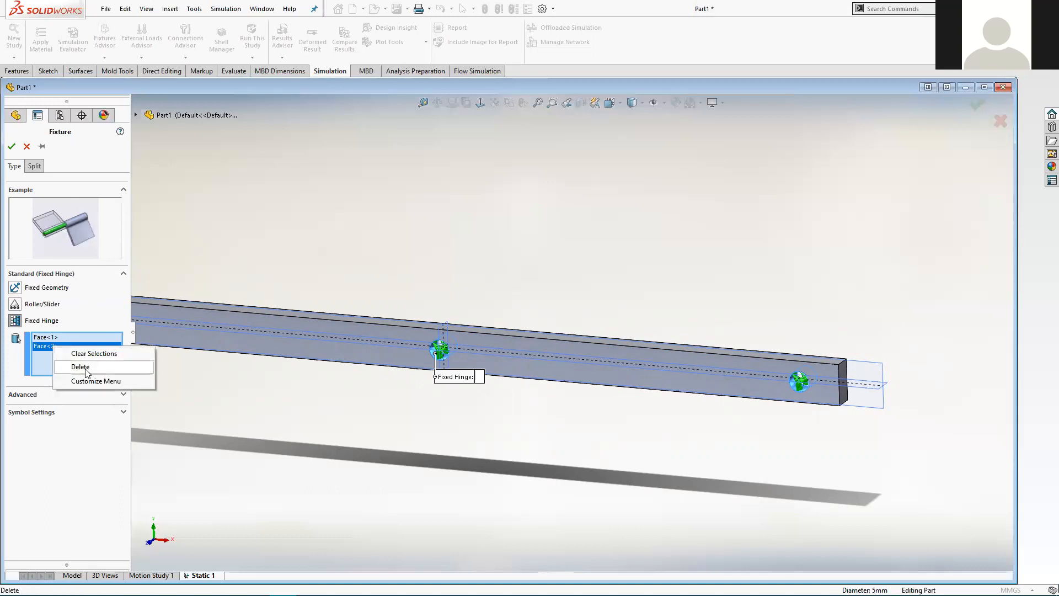
click(51, 338)
right_click(51, 338)
click(83, 360)
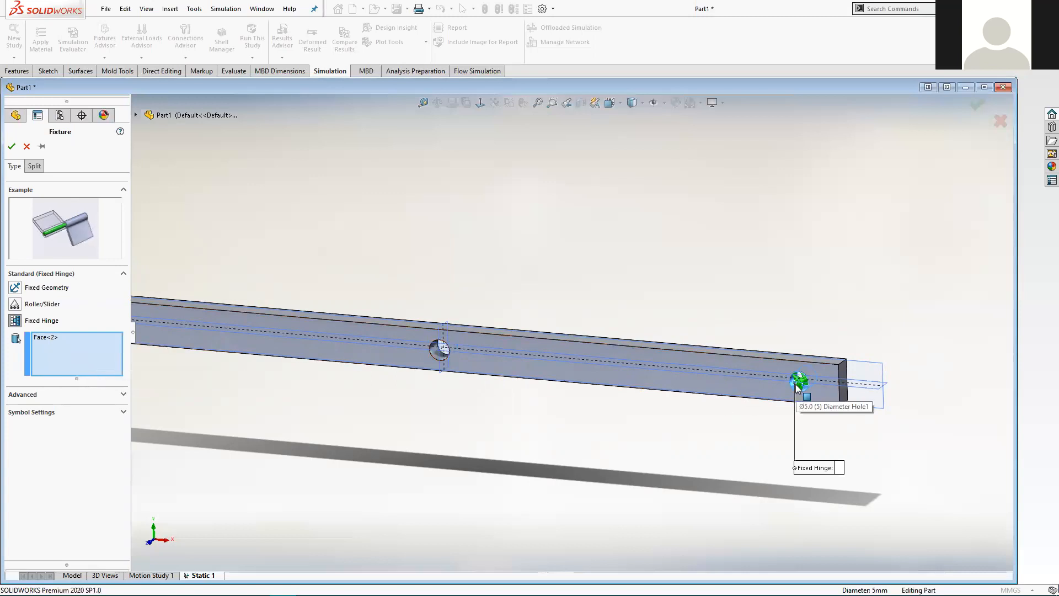
- Examine the fixed hinge on the end hole up close, comparing its constraint arrows with the coordinate axes
scroll(610, 420, up, 2)
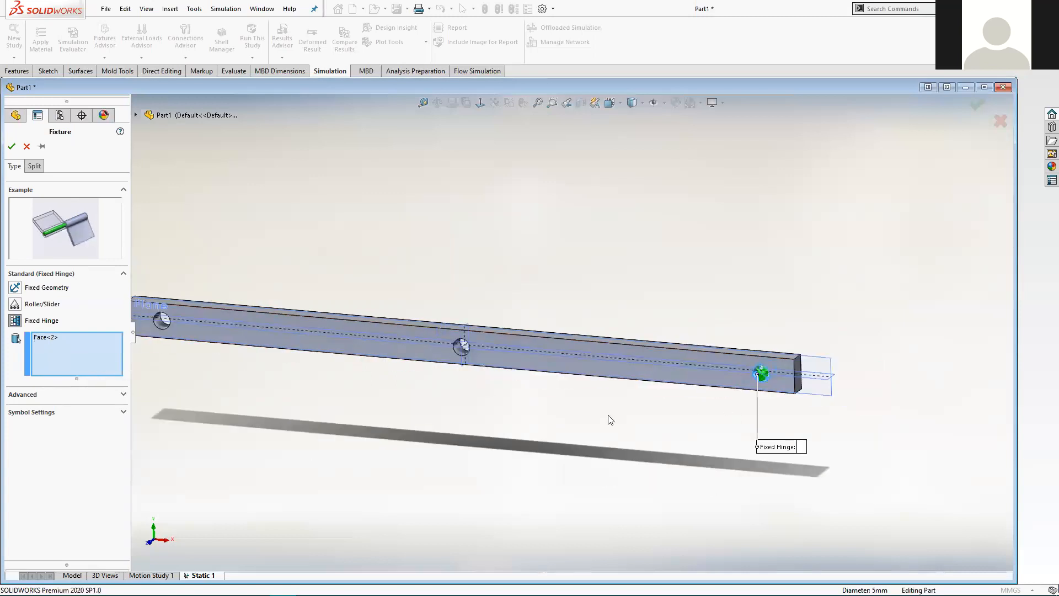
scroll(433, 405, up, 1)
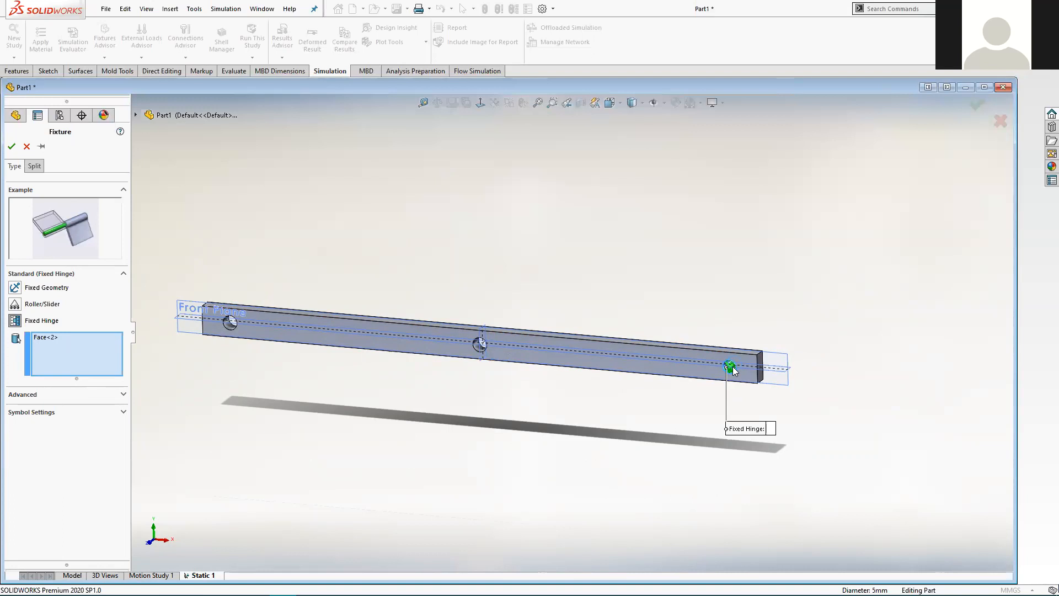
scroll(732, 366, down, 5)
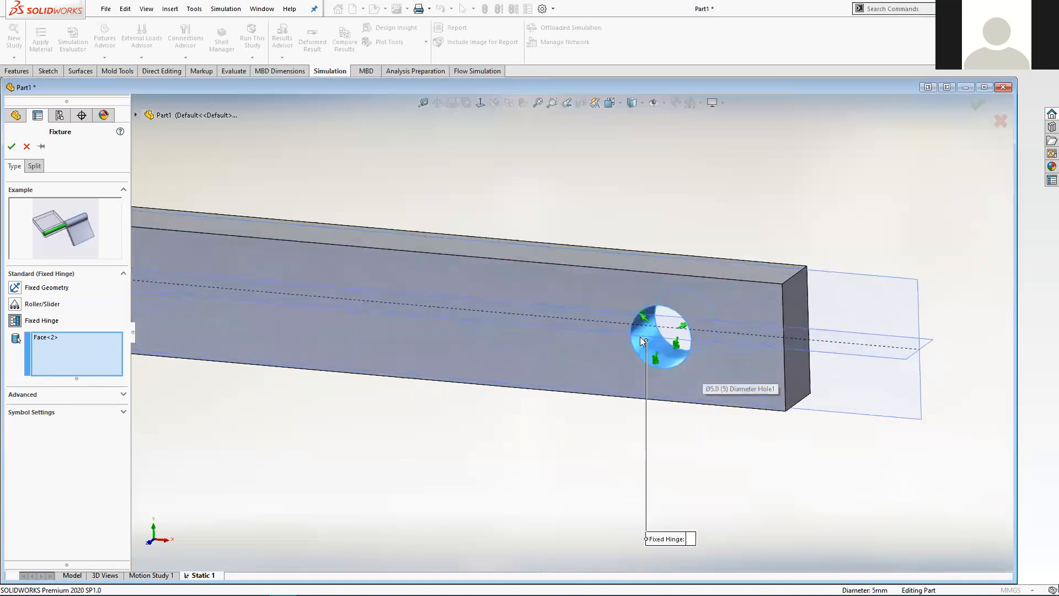
scroll(641, 341, down, 1)
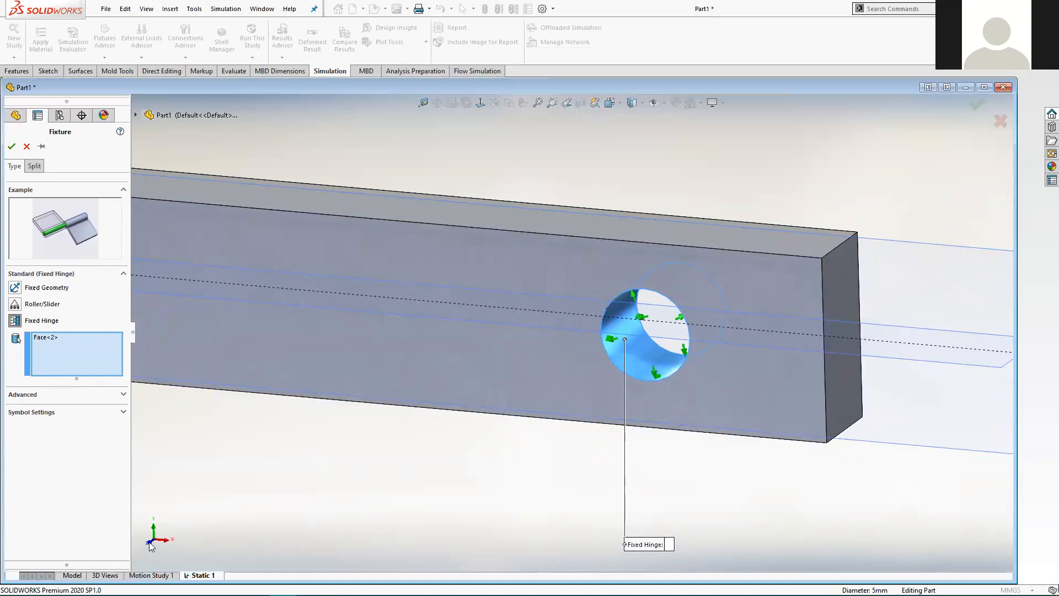
middle_drag(152, 545, 156, 512)
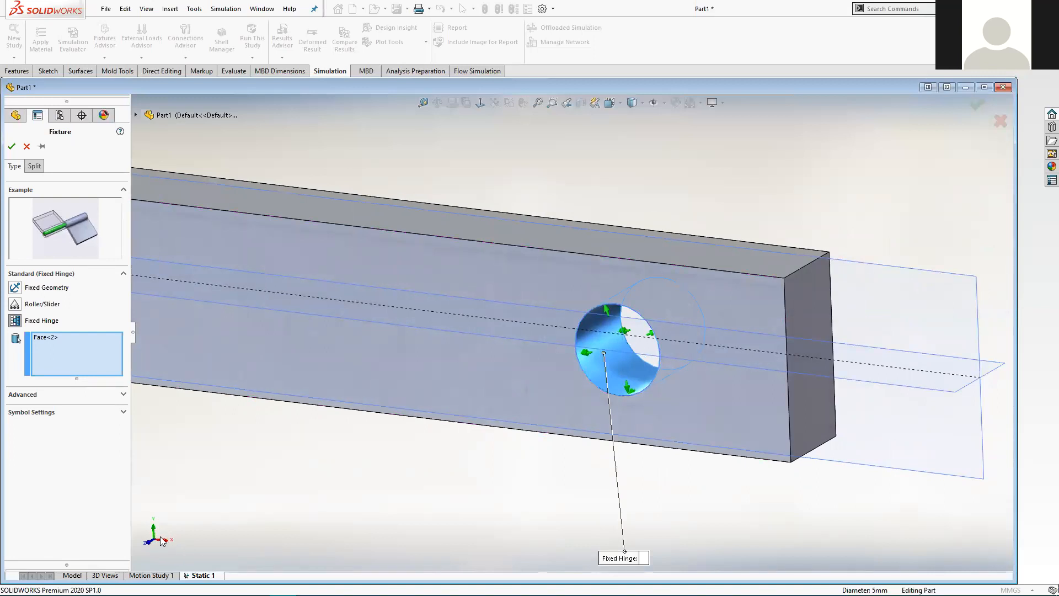
scroll(262, 412, up, 7)
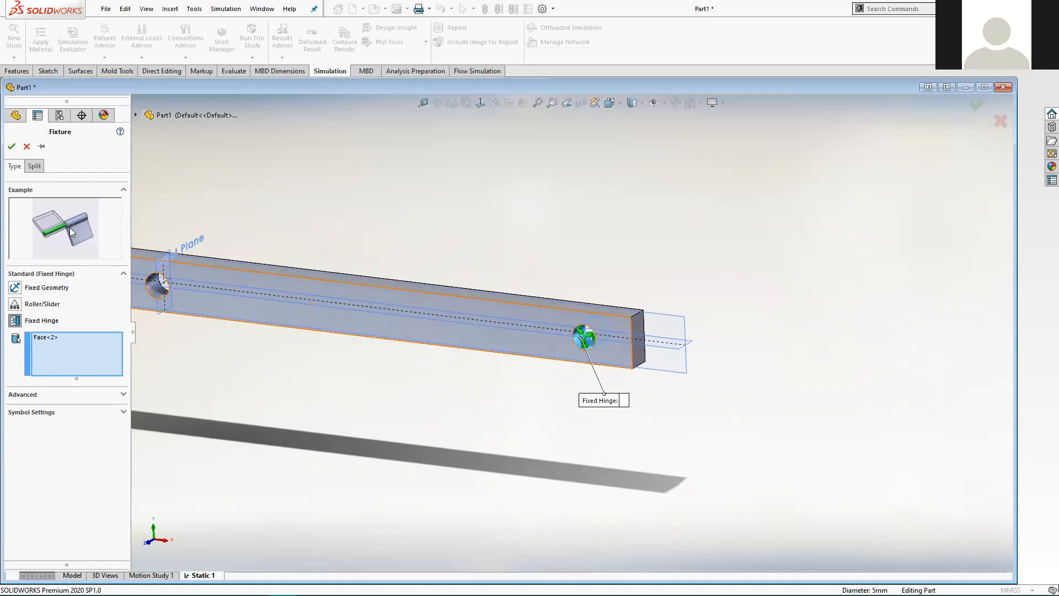
- Add the middle hole's cylindrical face back to the fixed hinge selection
scroll(361, 346, up, 3)
scroll(346, 306, down, 1)
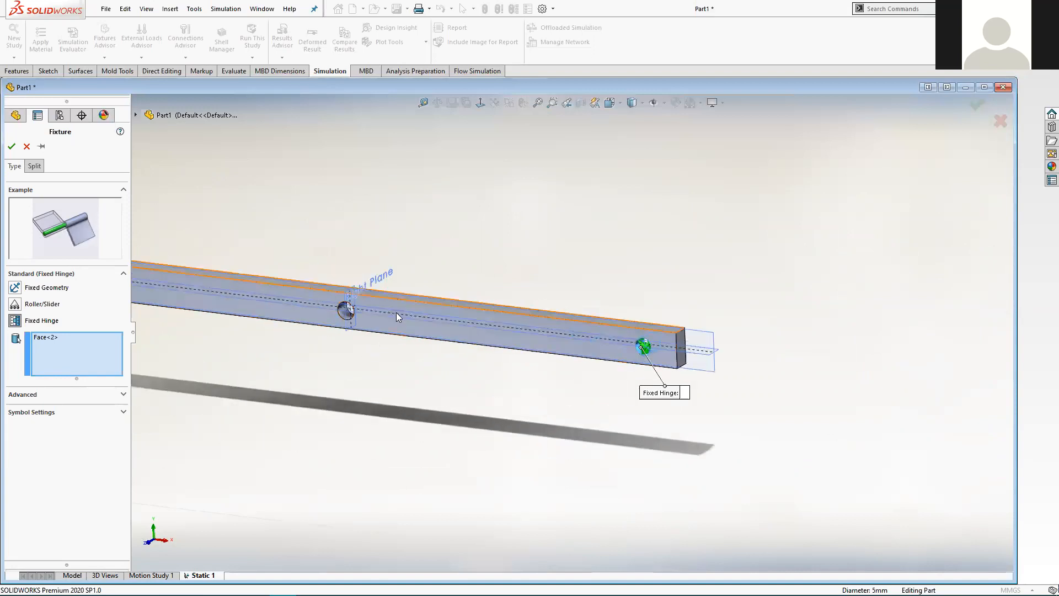
scroll(386, 325, down, 3)
click(370, 318)
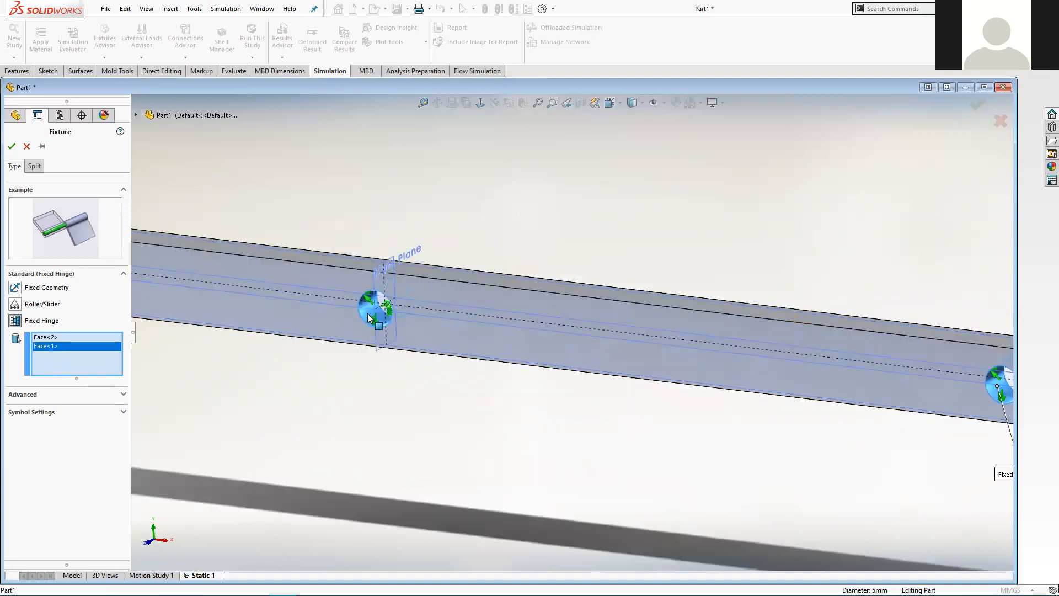
scroll(404, 377, up, 2)
scroll(419, 379, up, 2)
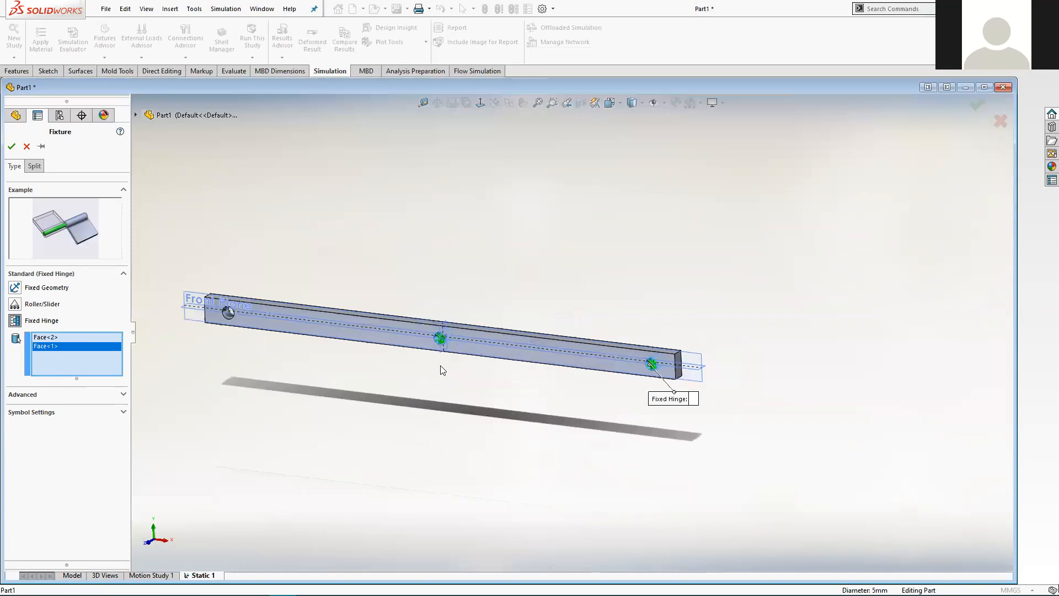
- Examine the fixed hinge constraints on the middle and end holes and their placement along the bar
scroll(449, 359, down, 1)
ctrl+middle_drag(450, 359, 497, 334)
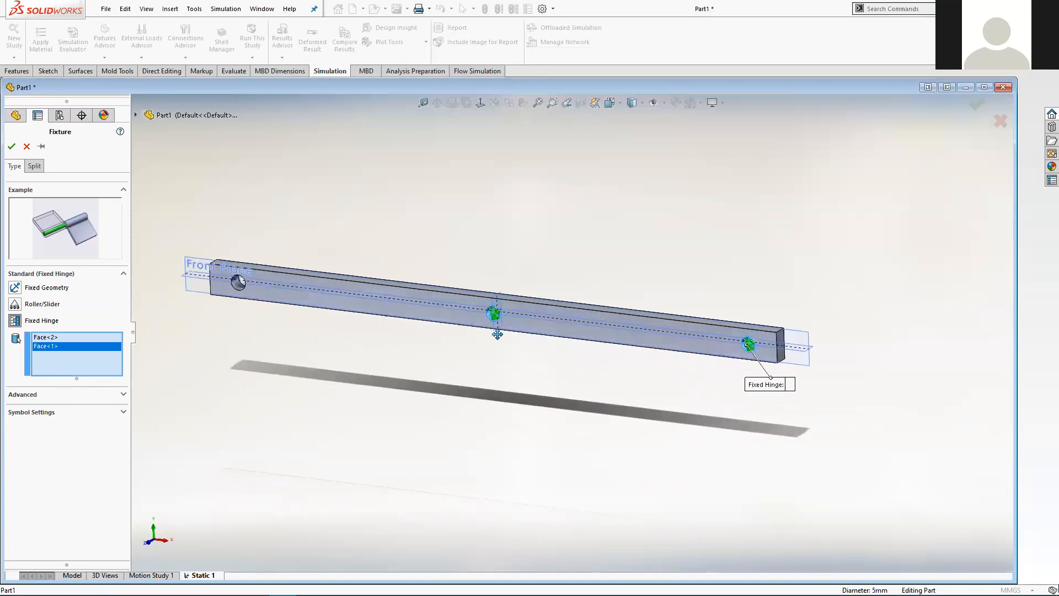
scroll(497, 334, down, 1)
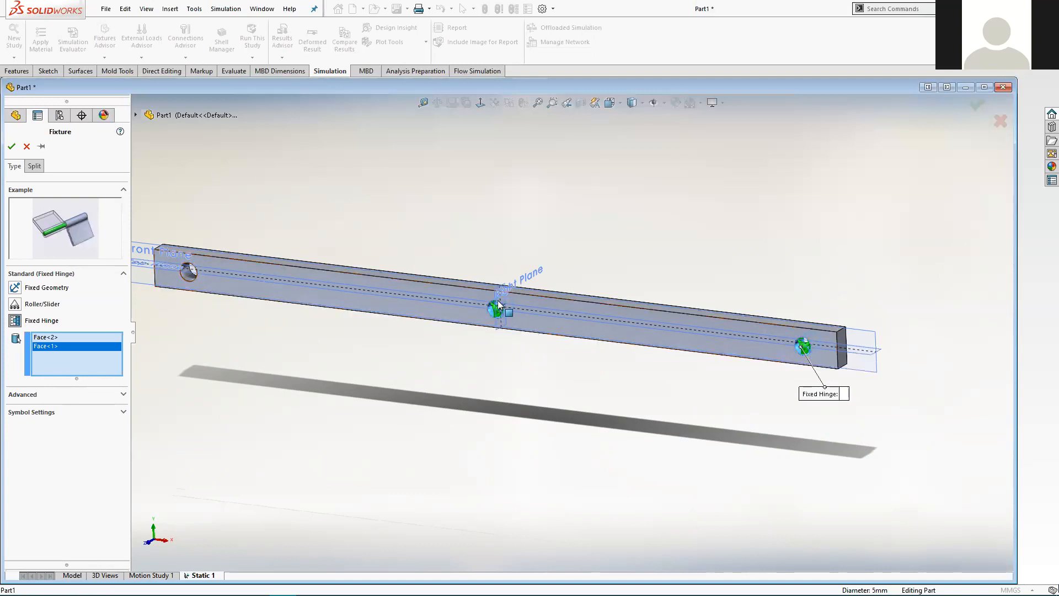
scroll(510, 276, up, 2)
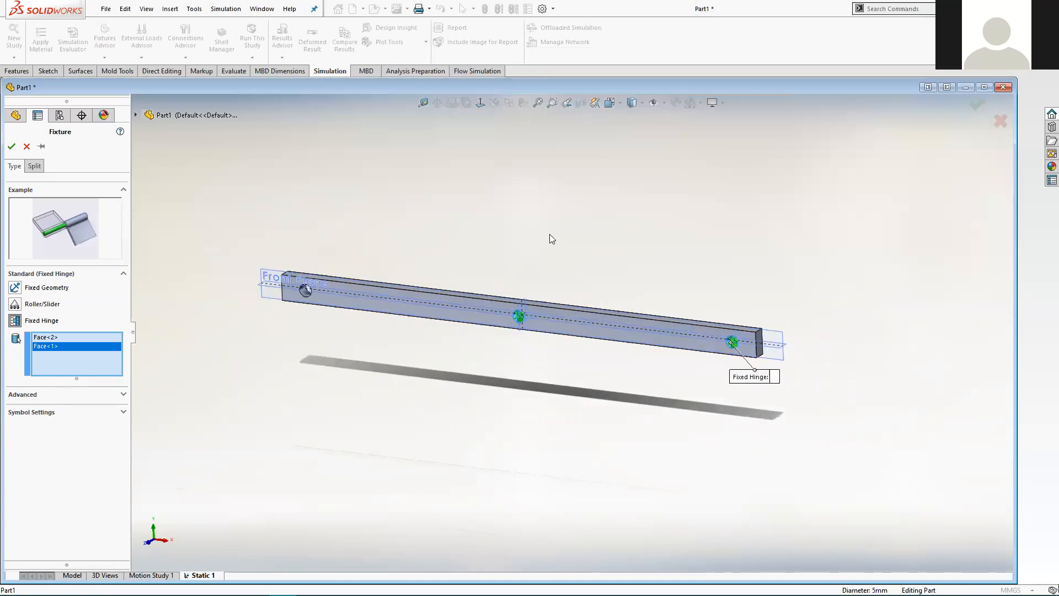
scroll(536, 323, up, 2)
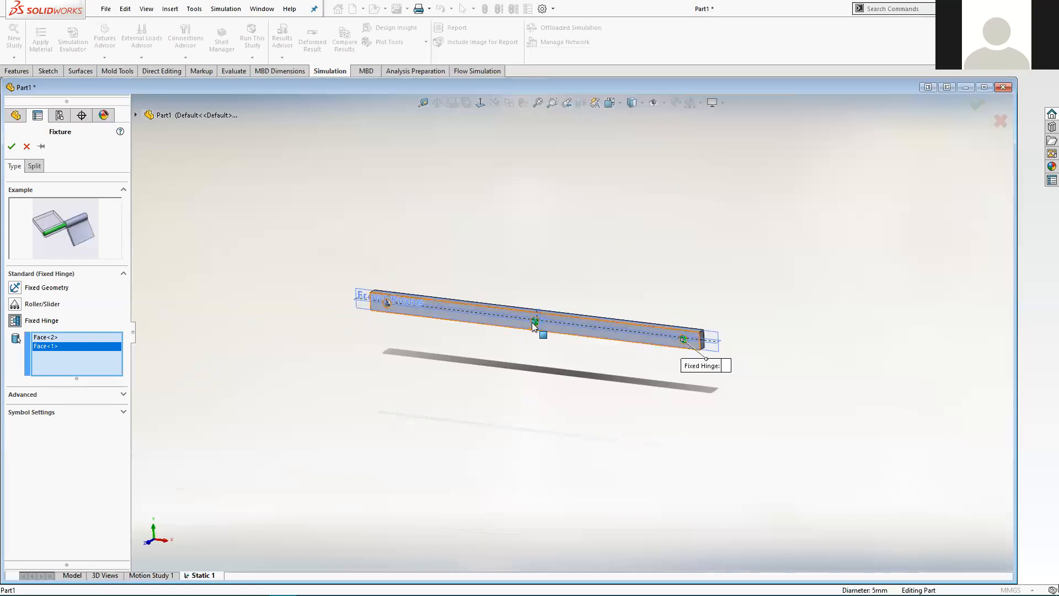
scroll(666, 345, down, 3)
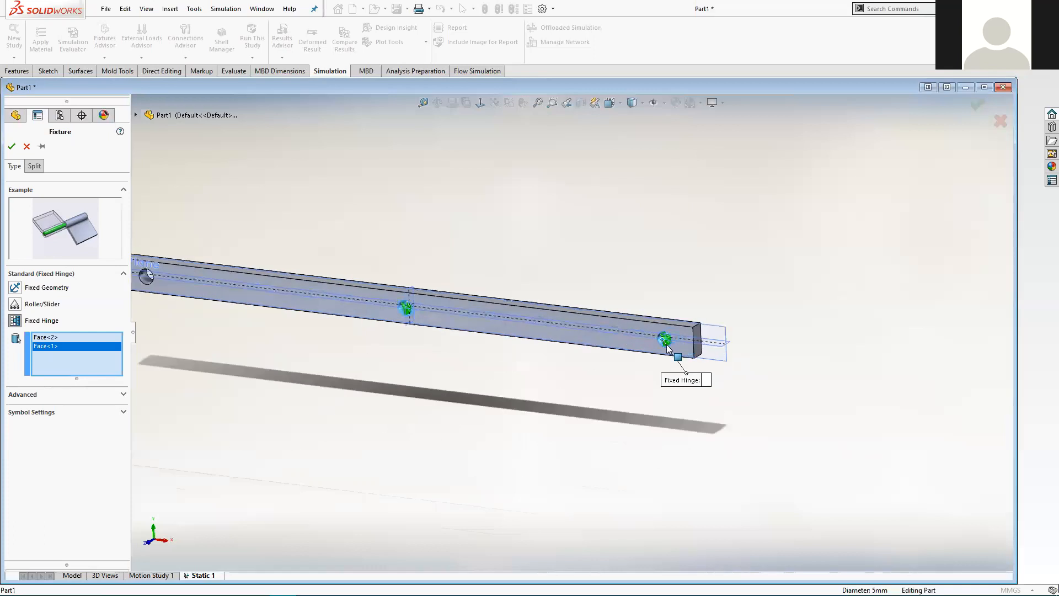
scroll(637, 356, down, 2)
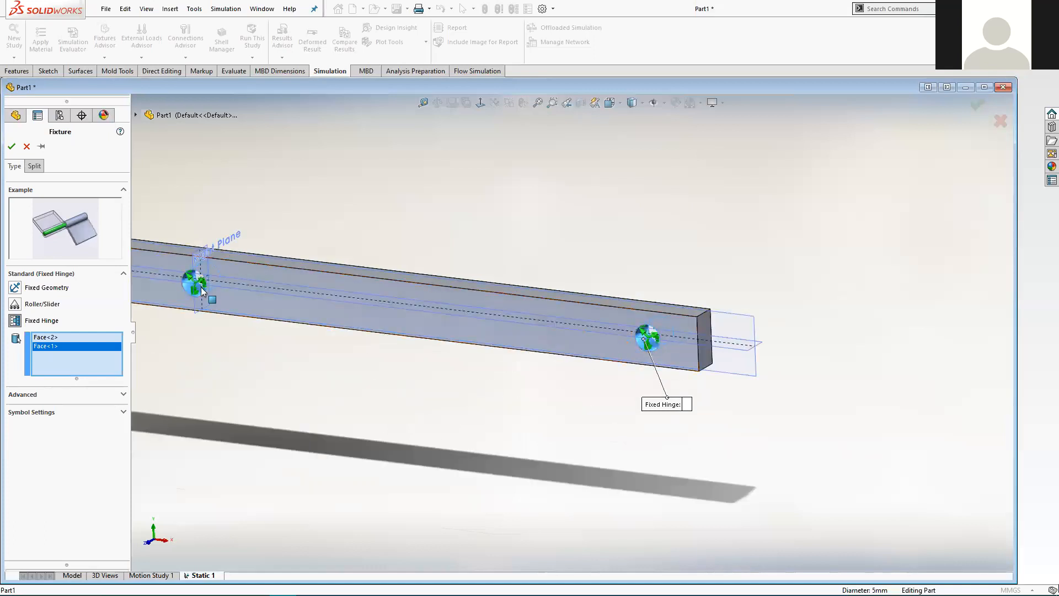
scroll(250, 291, up, 5)
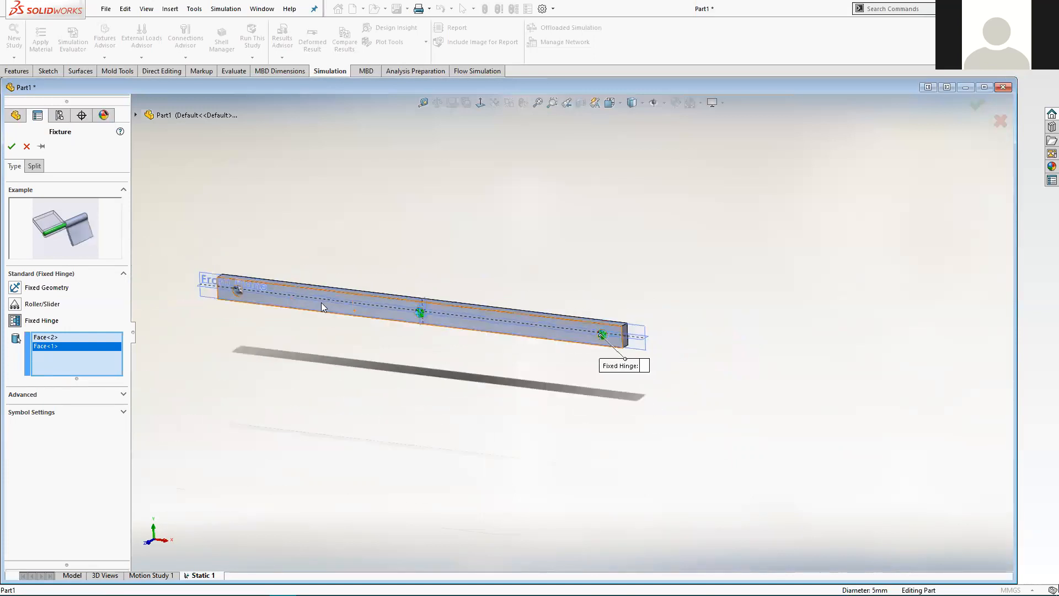
scroll(264, 292, down, 3)
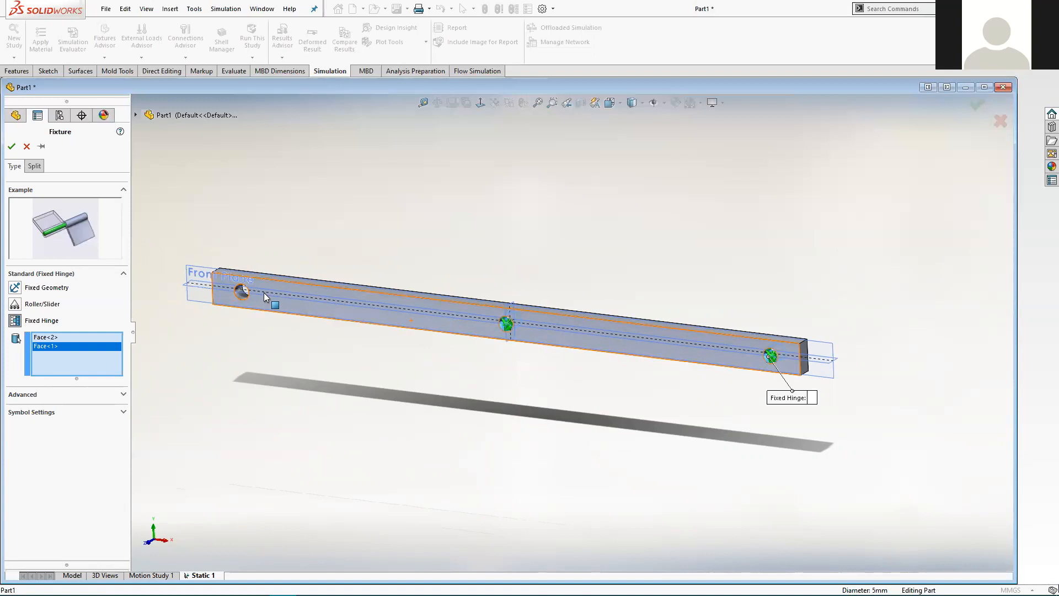
scroll(767, 354, down, 5)
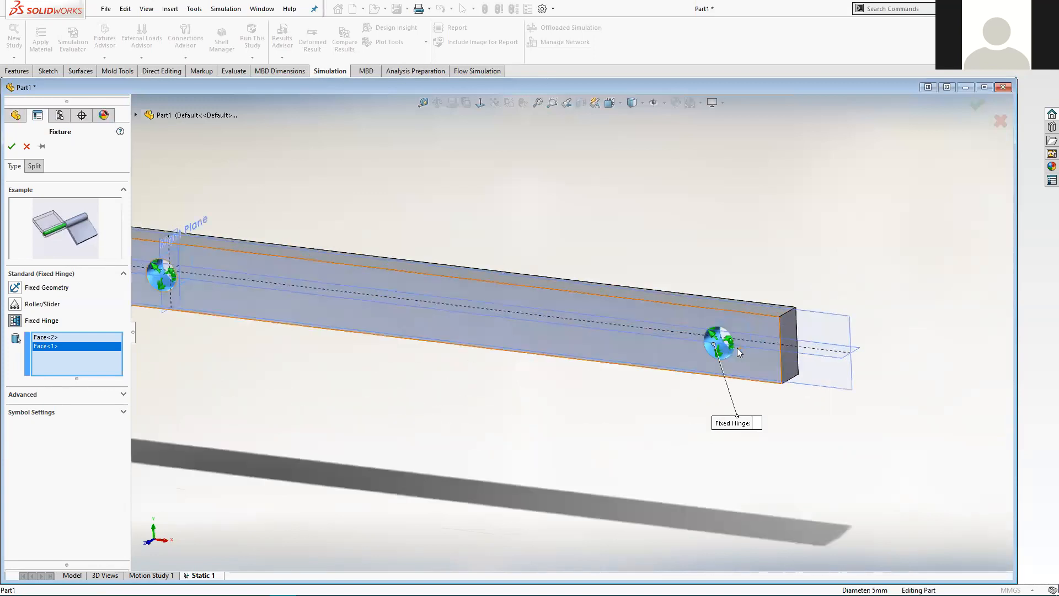
scroll(703, 351, down, 2)
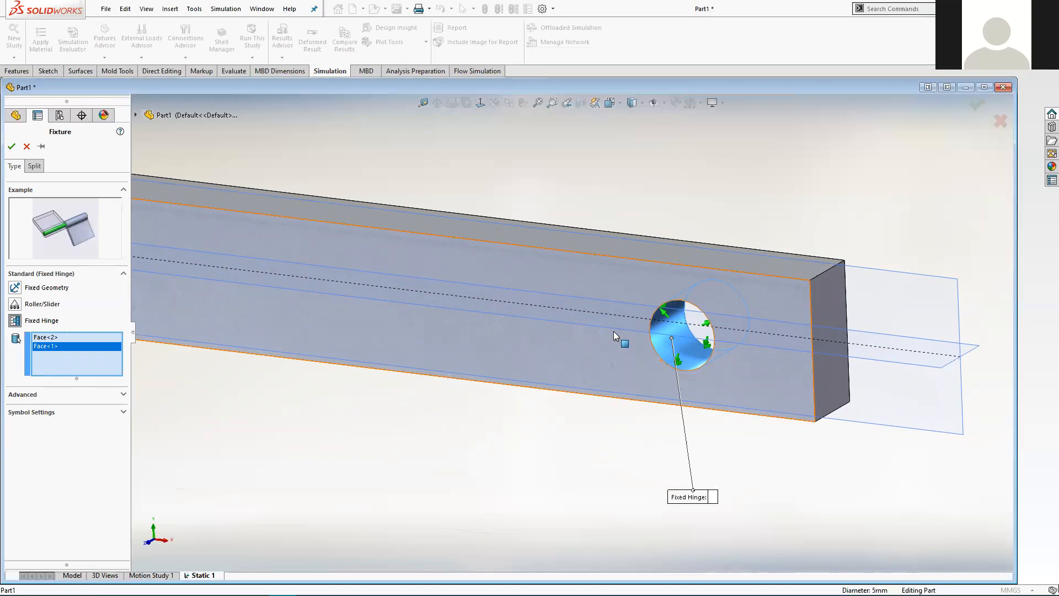
scroll(613, 335, up, 5)
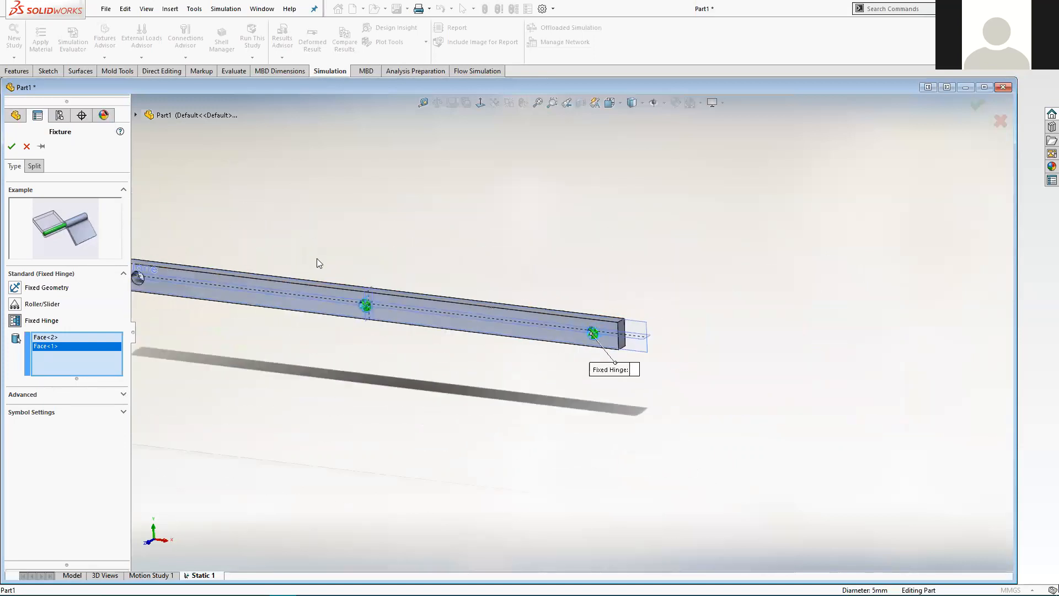
scroll(316, 258, up, 1)
scroll(305, 258, down, 2)
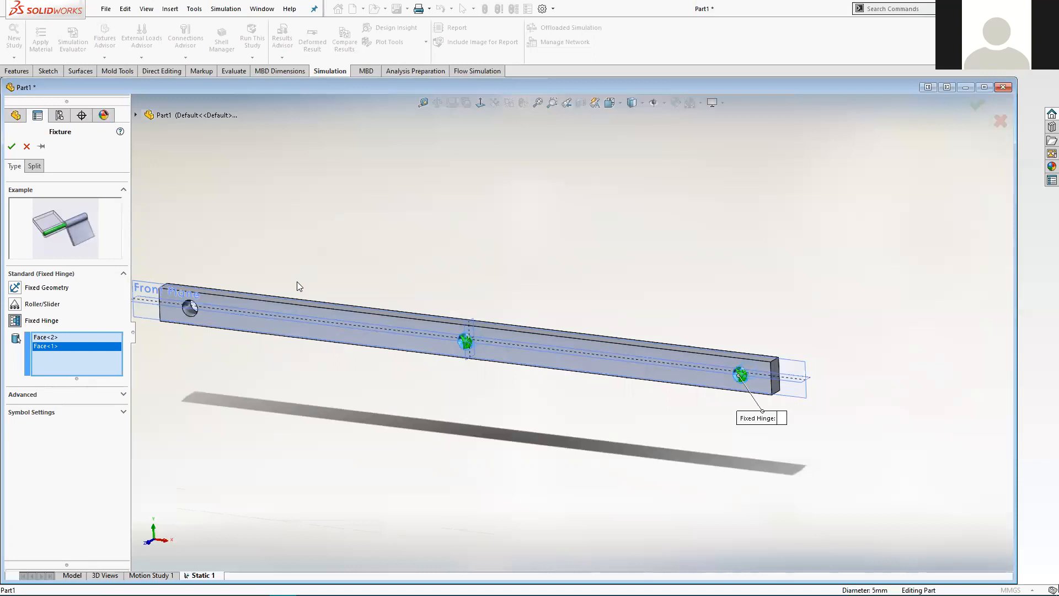
scroll(298, 284, up, 2)
scroll(725, 418, down, 3)
scroll(674, 385, down, 1)
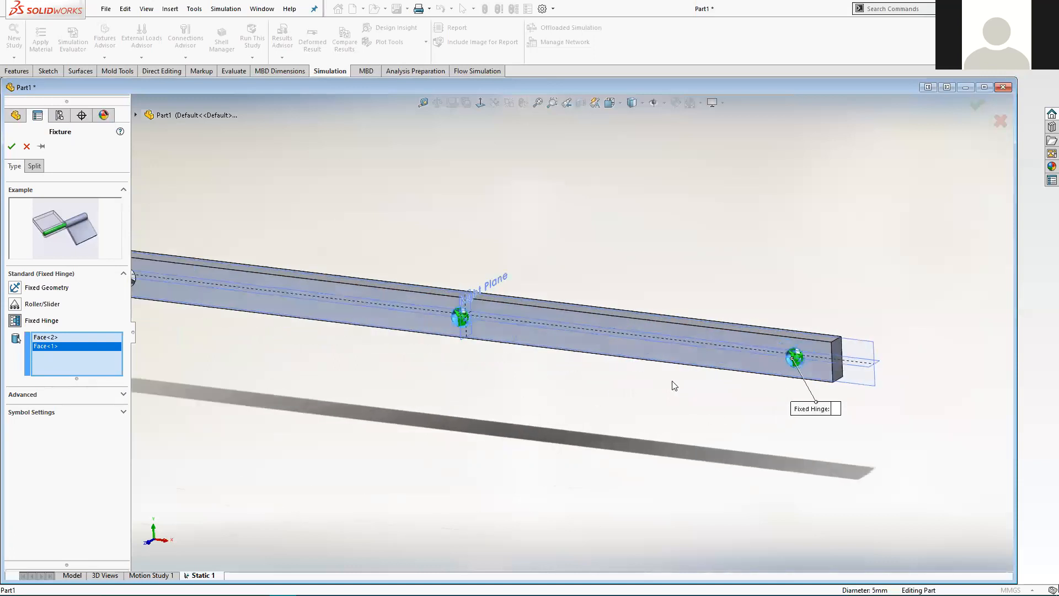
- Apply the fixed hinge fixture to the cylindrical faces of the middle hole and the end hole
scroll(546, 298, up, 1)
scroll(518, 306, down, 1)
scroll(480, 308, up, 1)
scroll(446, 304, down, 1)
scroll(439, 300, up, 1)
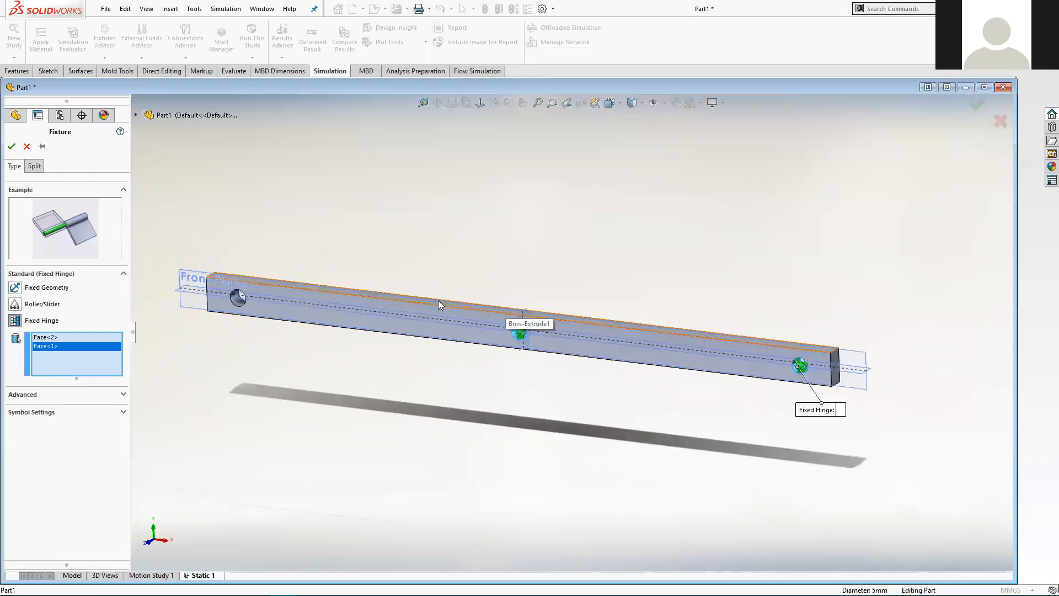
scroll(440, 305, down, 1)
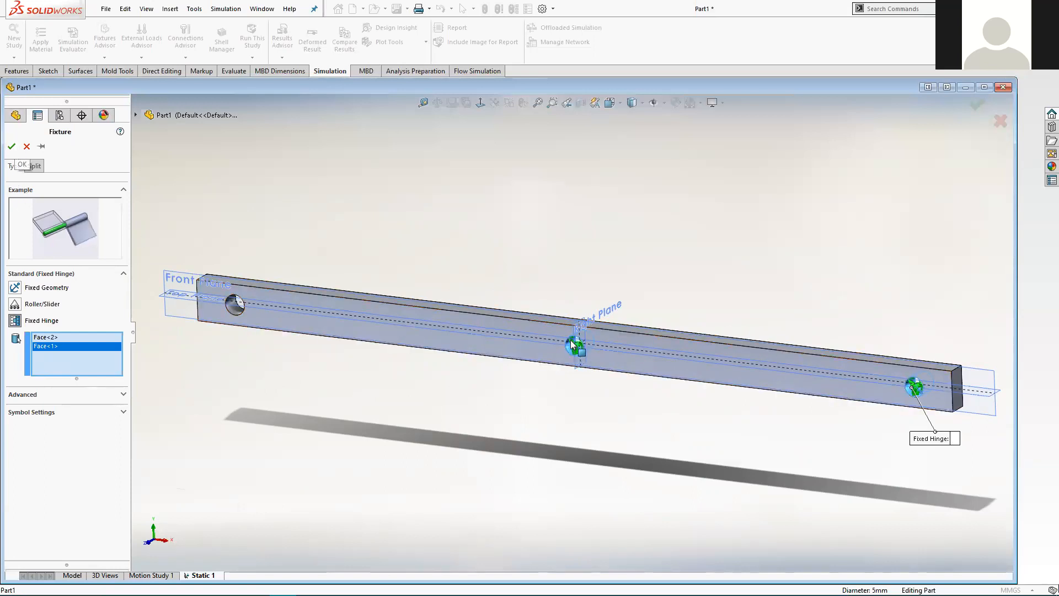
click(12, 147)
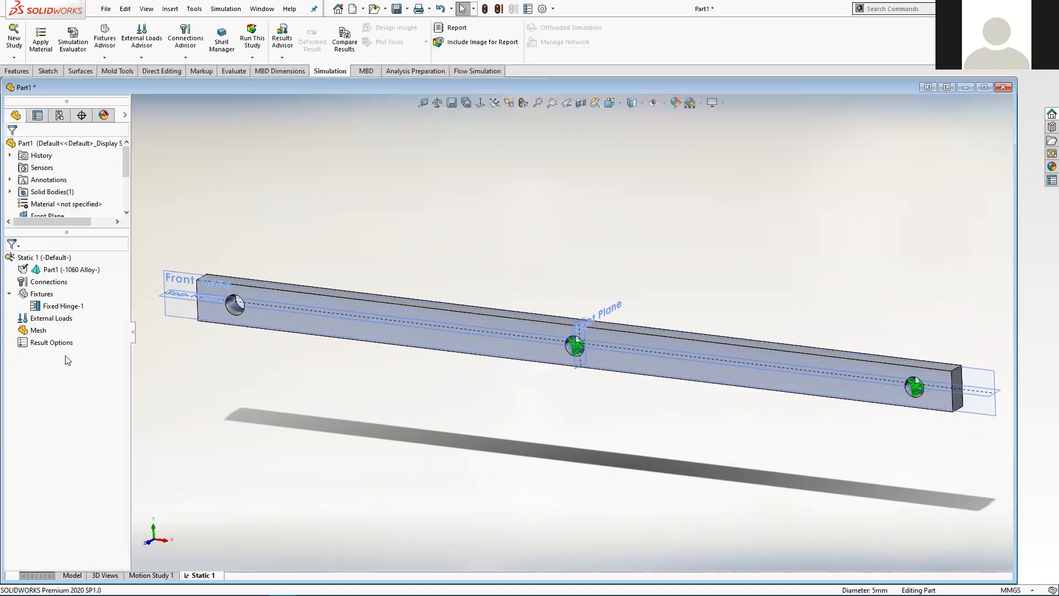
- Add a 4 kg distributed mass to the cylindrical face of the unconstrained end hole
right_click(56, 322)
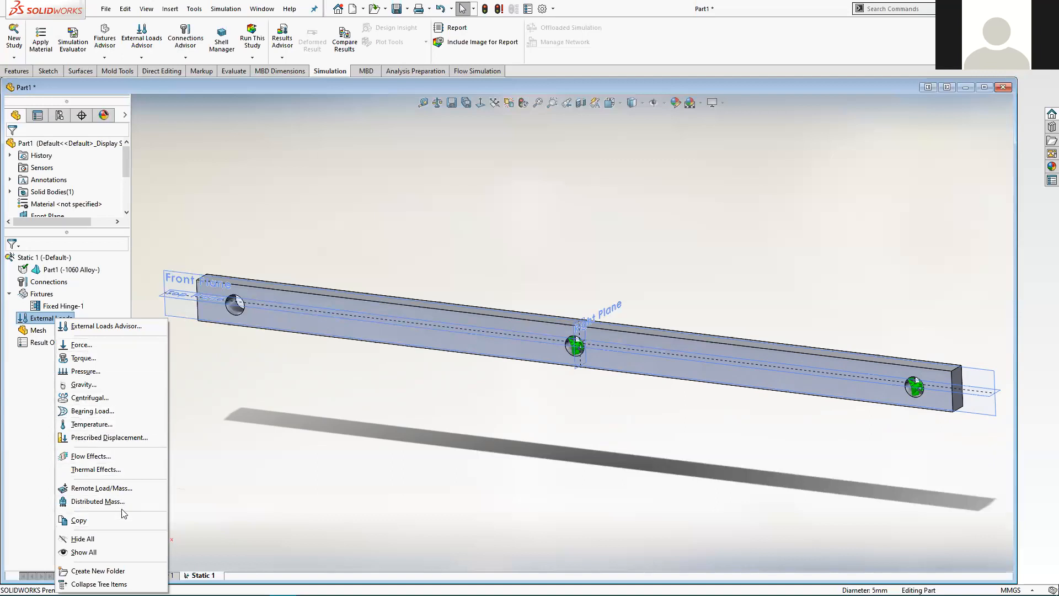
click(82, 502)
scroll(233, 308, down, 6)
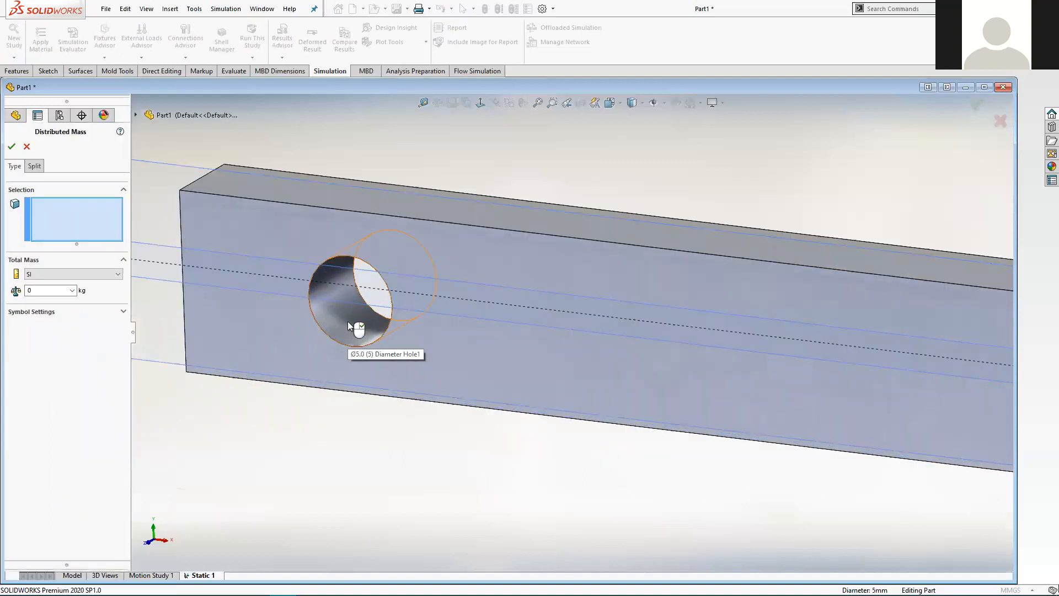
click(350, 325)
scroll(408, 401, up, 3)
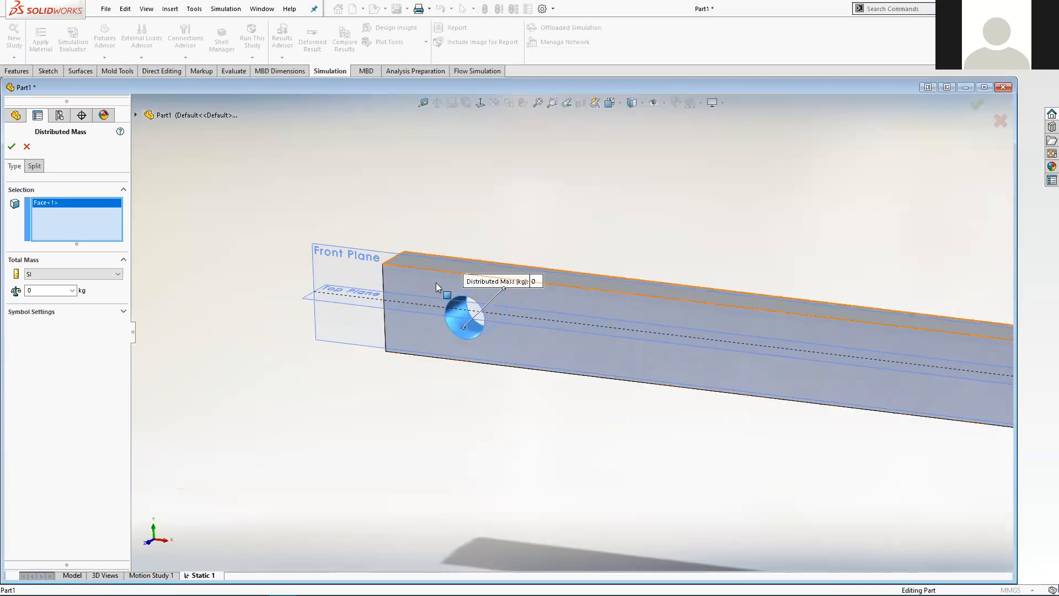
double_click(40, 292)
text(4)
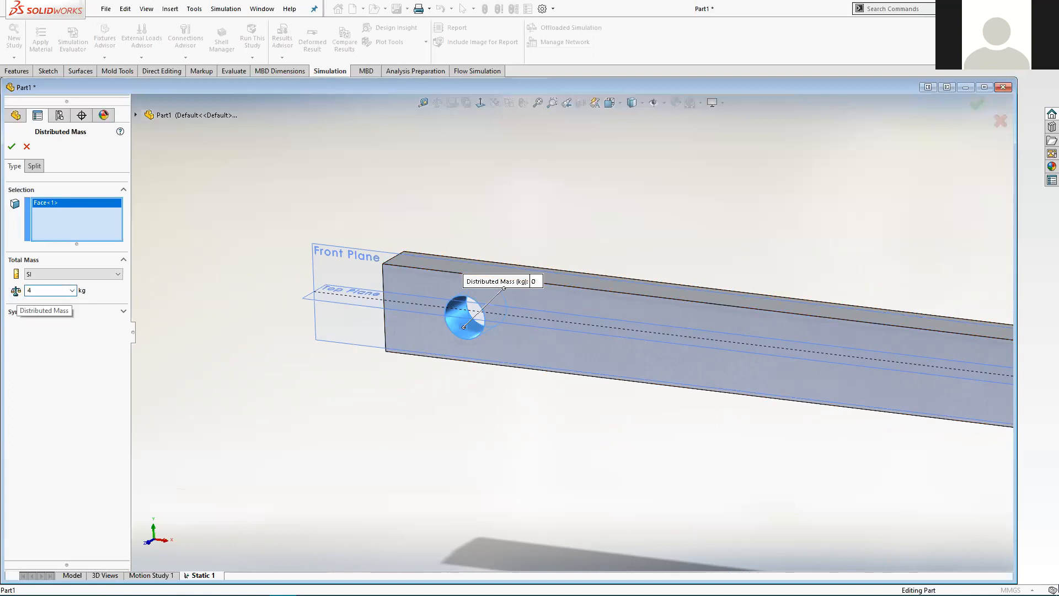
click(13, 146)
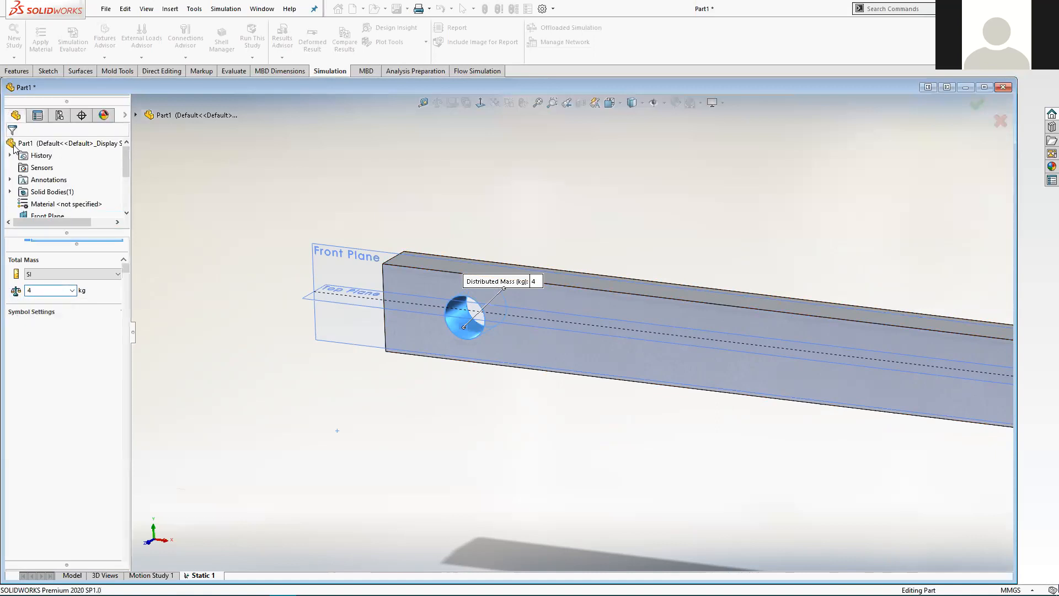
- Examine the whole bar with its hinged holes and the unconstrained end hole carrying the distributed mass
scroll(511, 403, up, 1)
scroll(700, 402, up, 1)
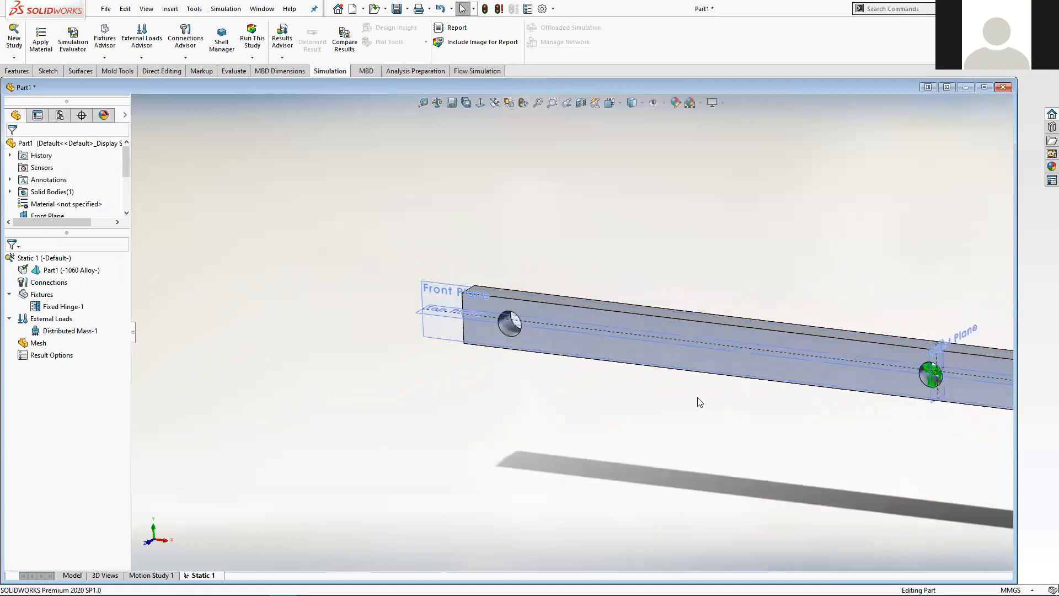
scroll(654, 386, up, 1)
scroll(480, 371, up, 1)
scroll(541, 370, down, 1)
ctrl+middle_drag(697, 380, 445, 363)
scroll(445, 362, up, 1)
scroll(565, 367, up, 1)
ctrl+middle_drag(654, 394, 580, 380)
click(580, 335)
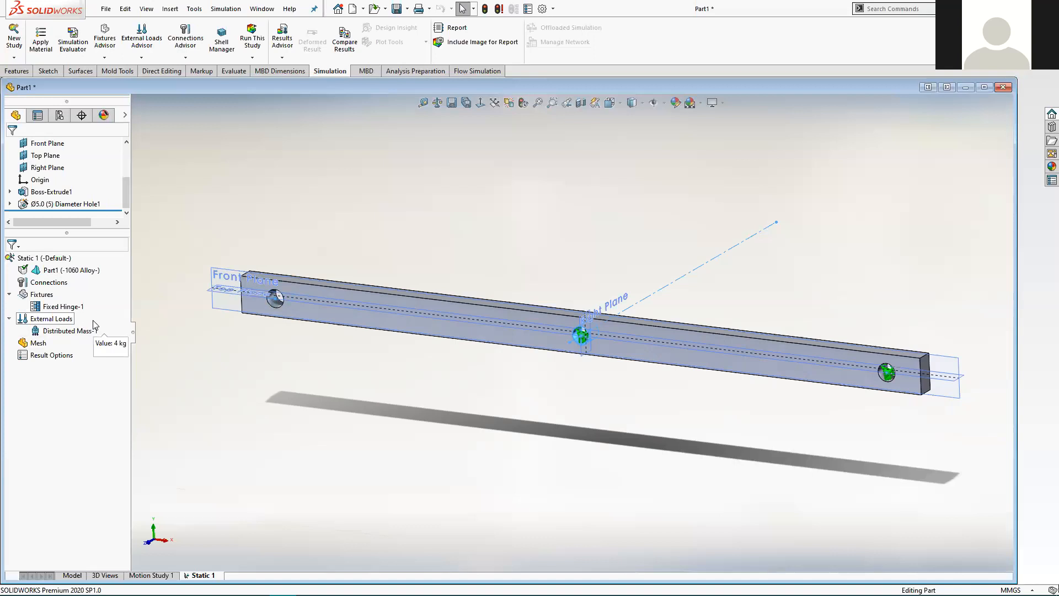
- Start a gravity load normal to the Top Plane, keeping the acceleration at 9.81 m/s²
right_click(35, 322)
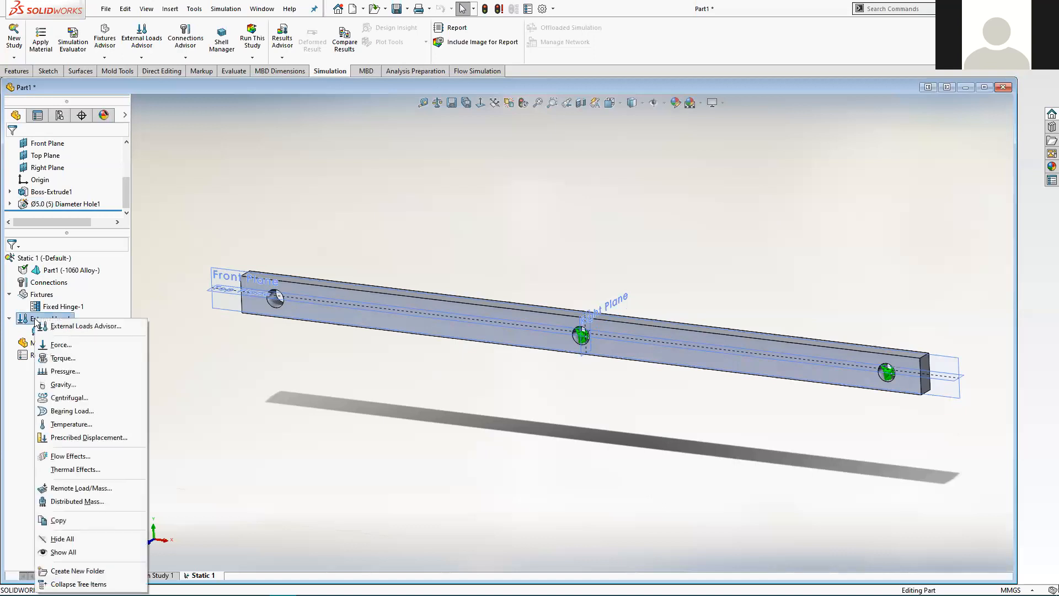
click(61, 385)
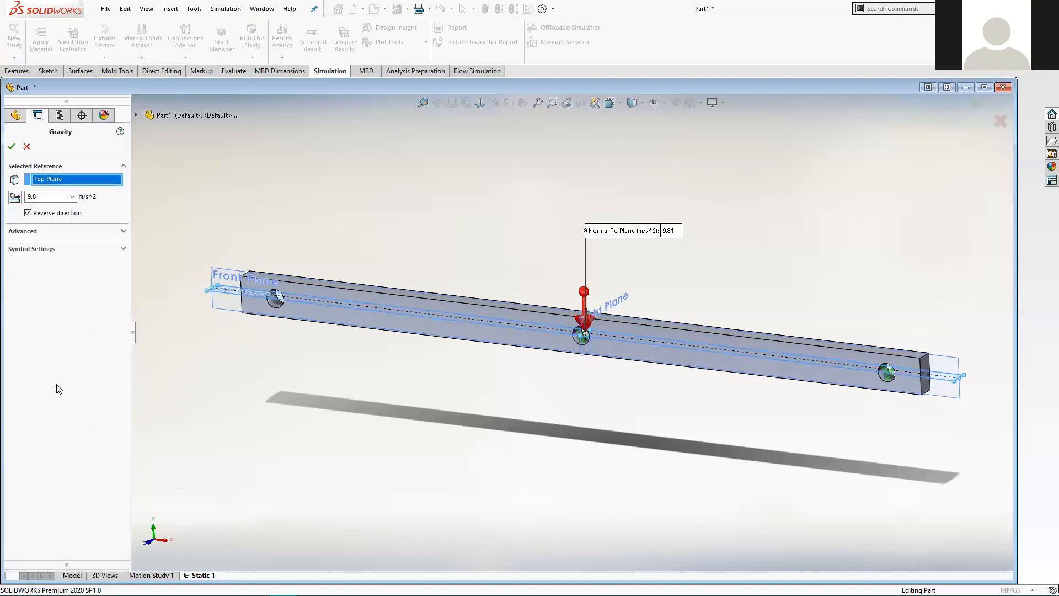
double_click(50, 196)
drag(50, 196, 25, 199)
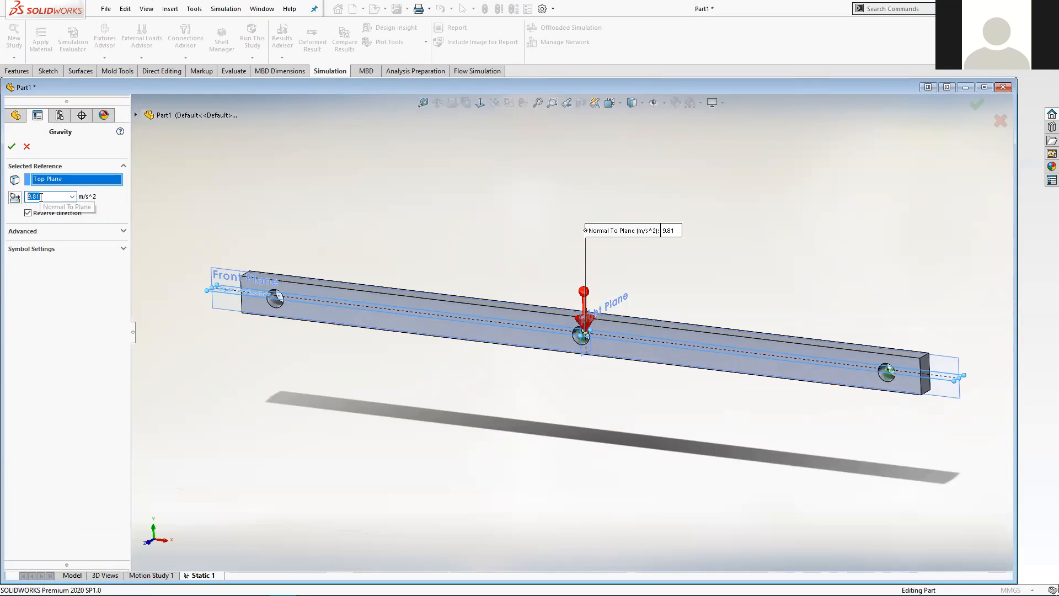
click(42, 197)
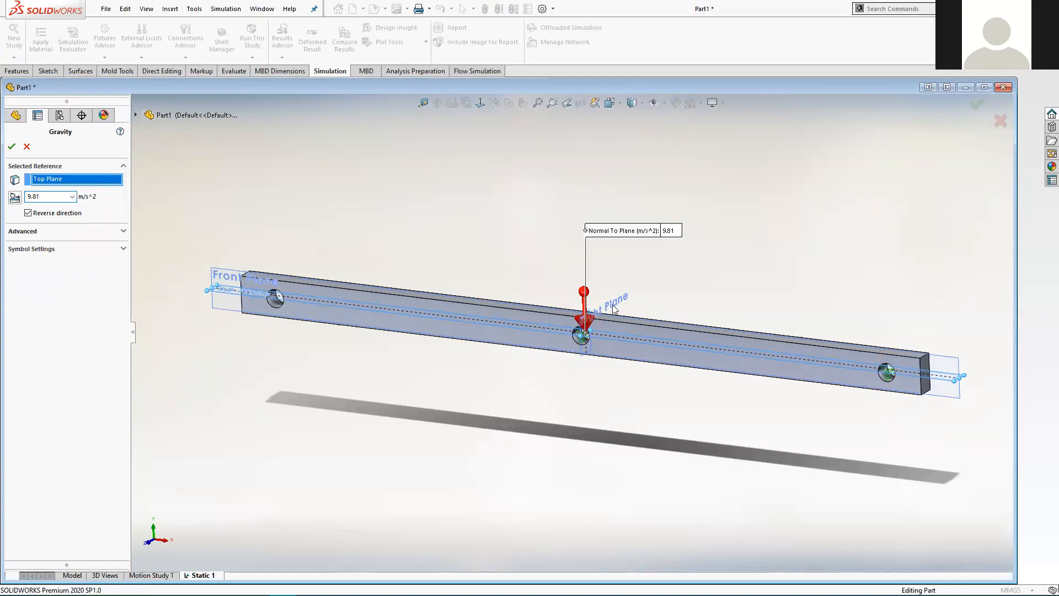
scroll(600, 313, down, 3)
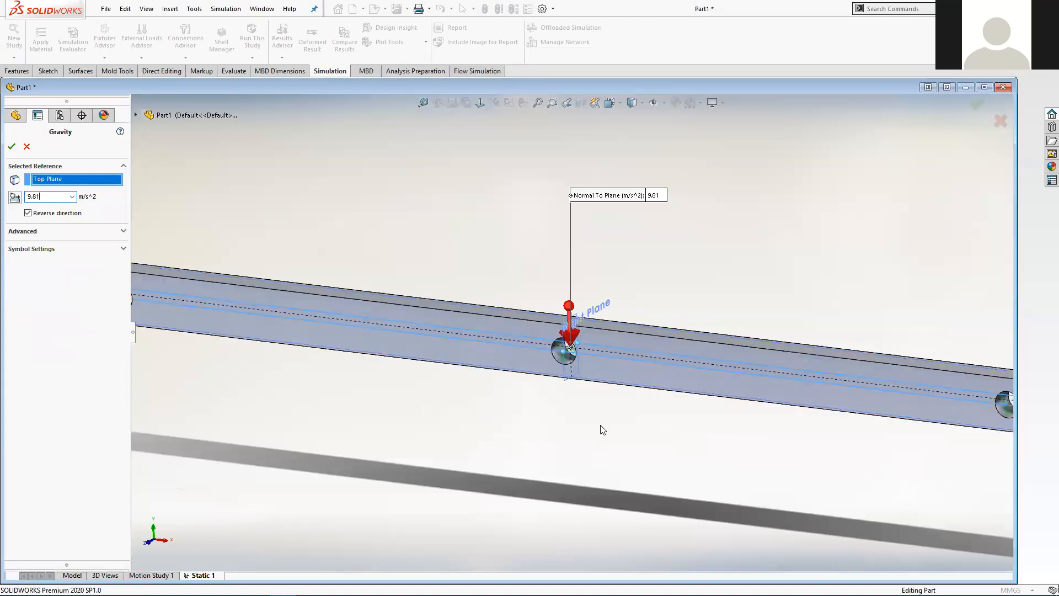
scroll(712, 386, up, 5)
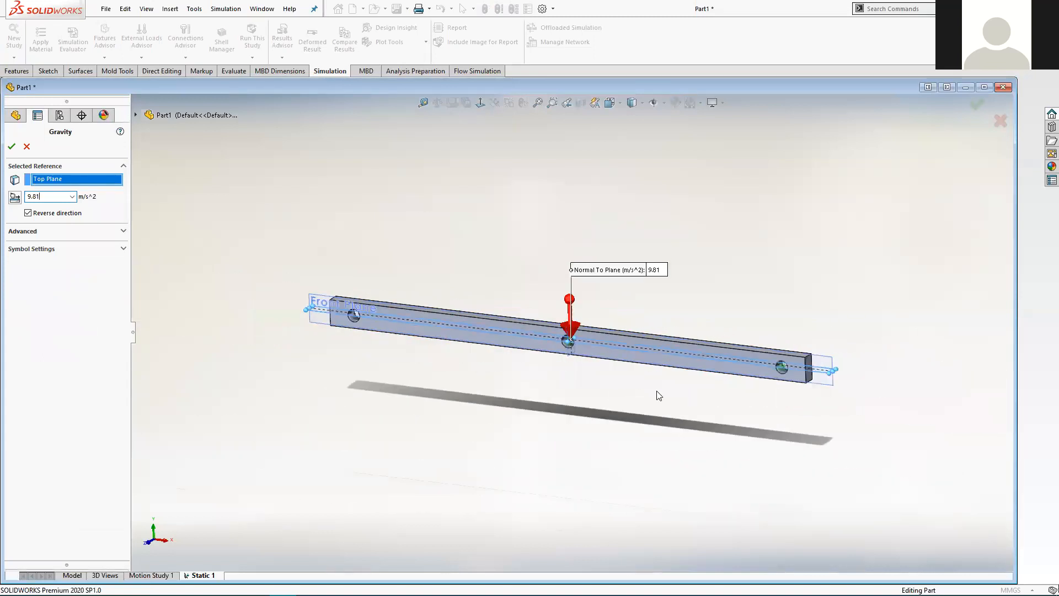
scroll(560, 349, down, 4)
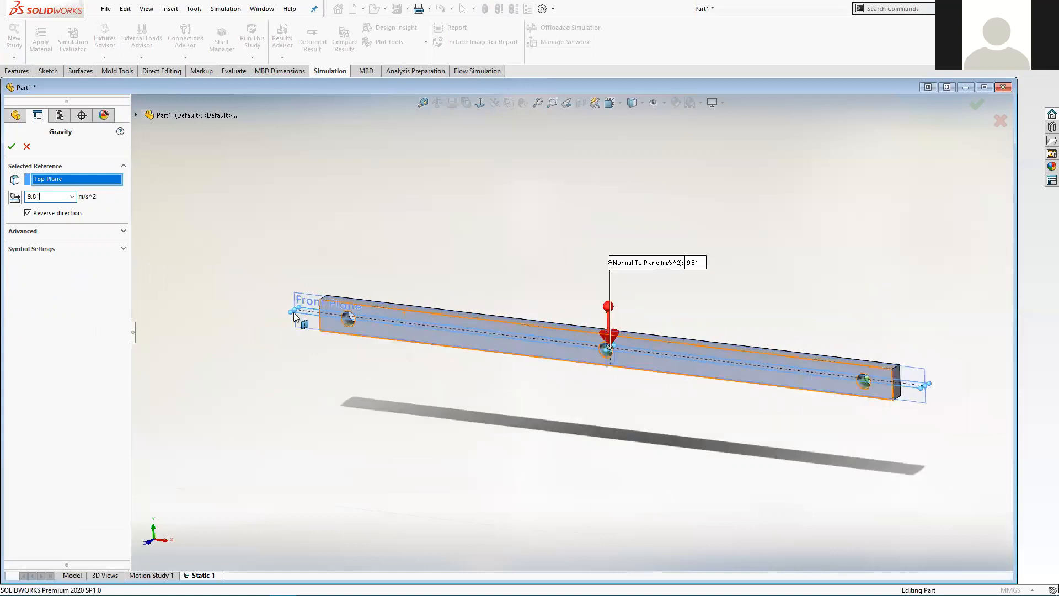
scroll(737, 354, up, 2)
scroll(717, 354, down, 2)
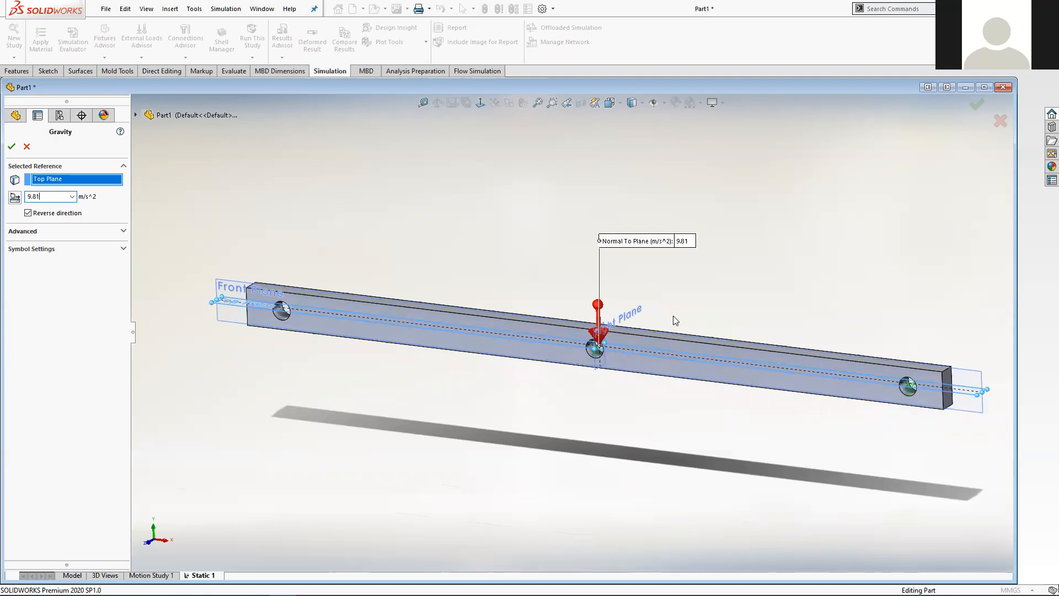
- Try the Front Plane and the bar's long front face as gravity references, and return to the Top Plane
click(227, 305)
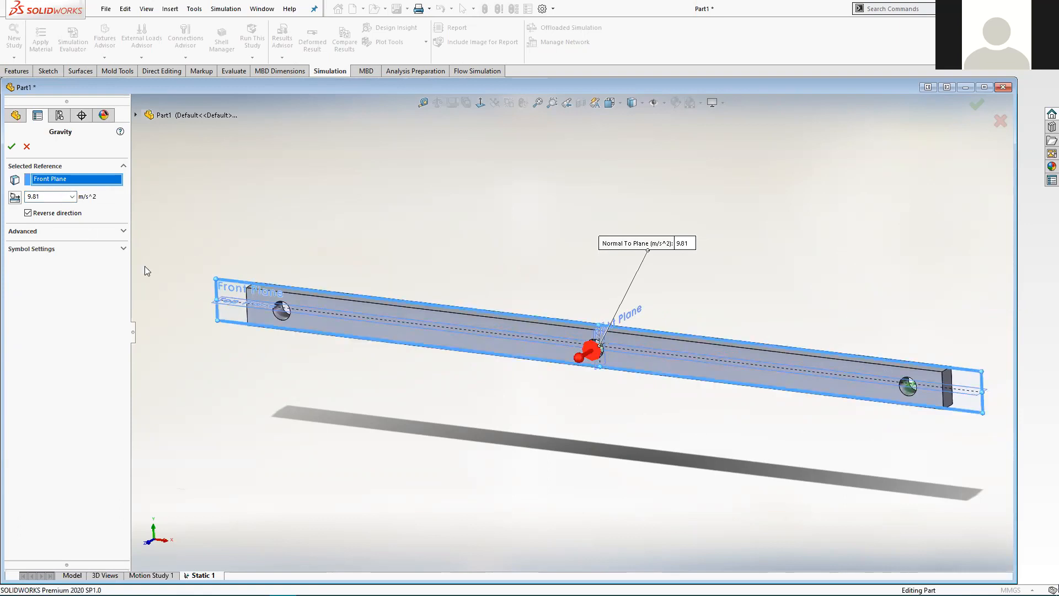
click(245, 323)
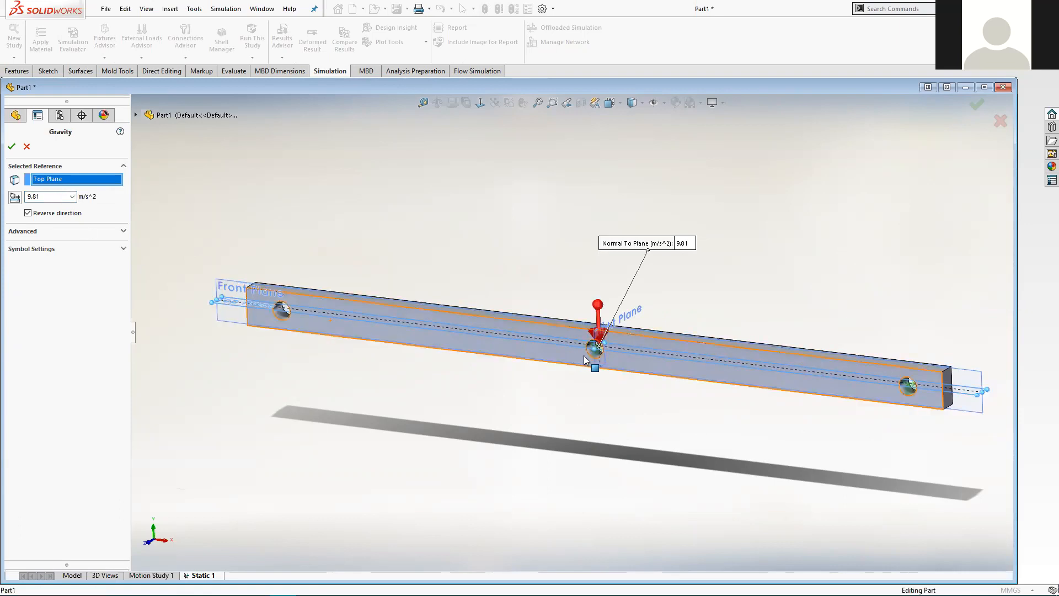
click(516, 349)
middle_drag(701, 360, 653, 365)
click(51, 179)
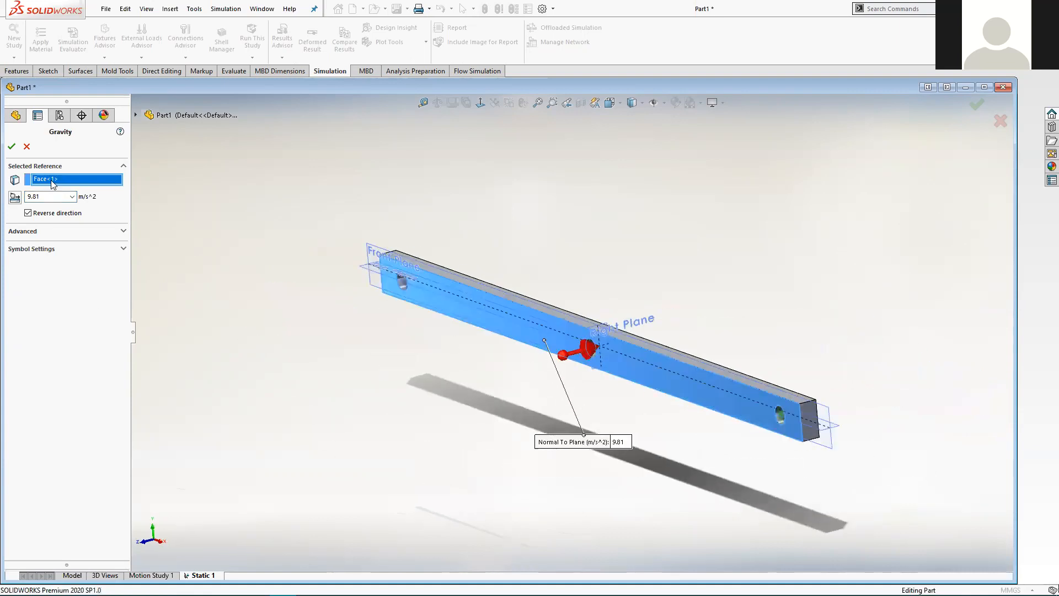
click(368, 266)
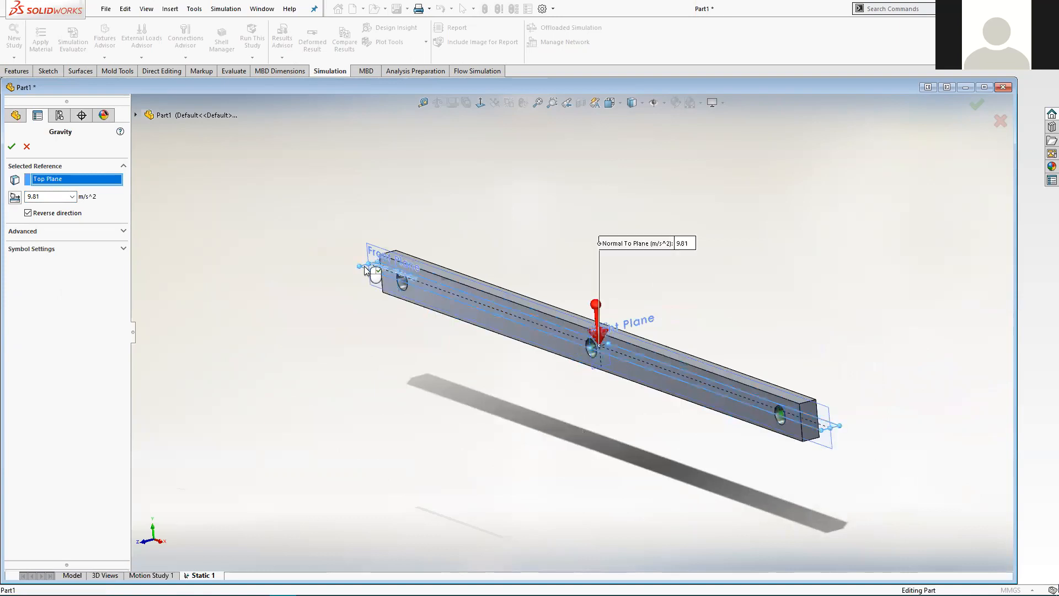
middle_drag(412, 377, 452, 397)
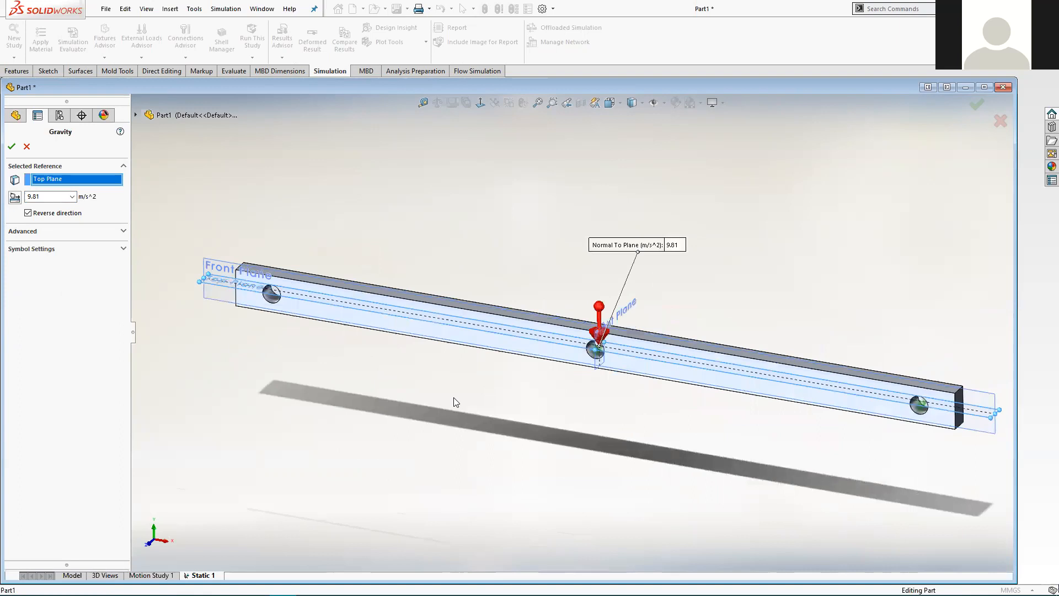
- Compare both gravity directions, keep the direction reversed so it points downward, and apply the gravity load
click(28, 213)
click(29, 213)
click(29, 213)
click(29, 213)
click(28, 213)
click(28, 213)
click(28, 212)
click(28, 213)
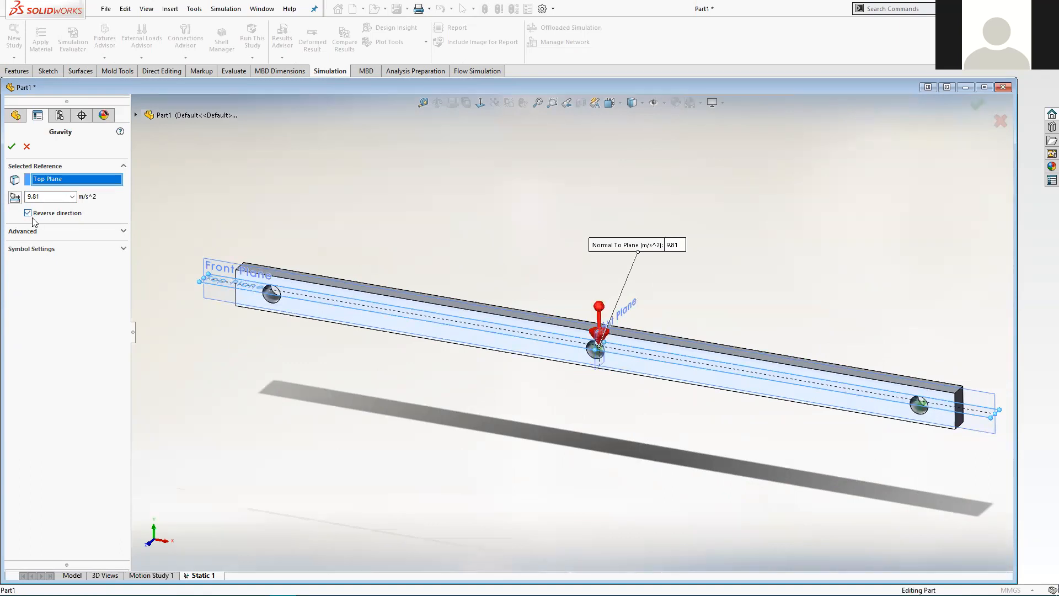
click(12, 147)
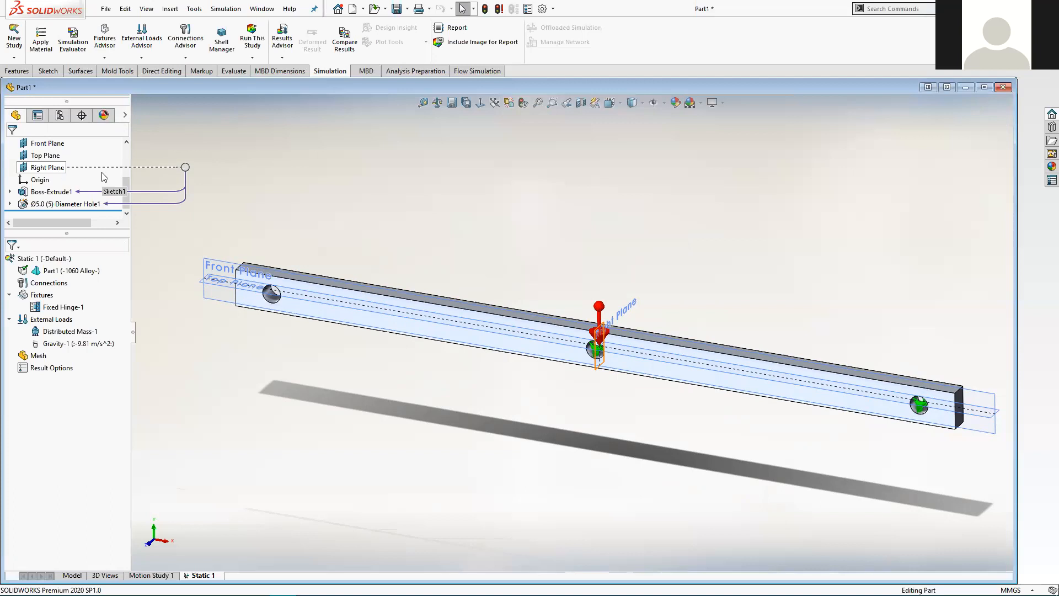
- Fit the whole bar in view, and mesh and run the static study
key(f)
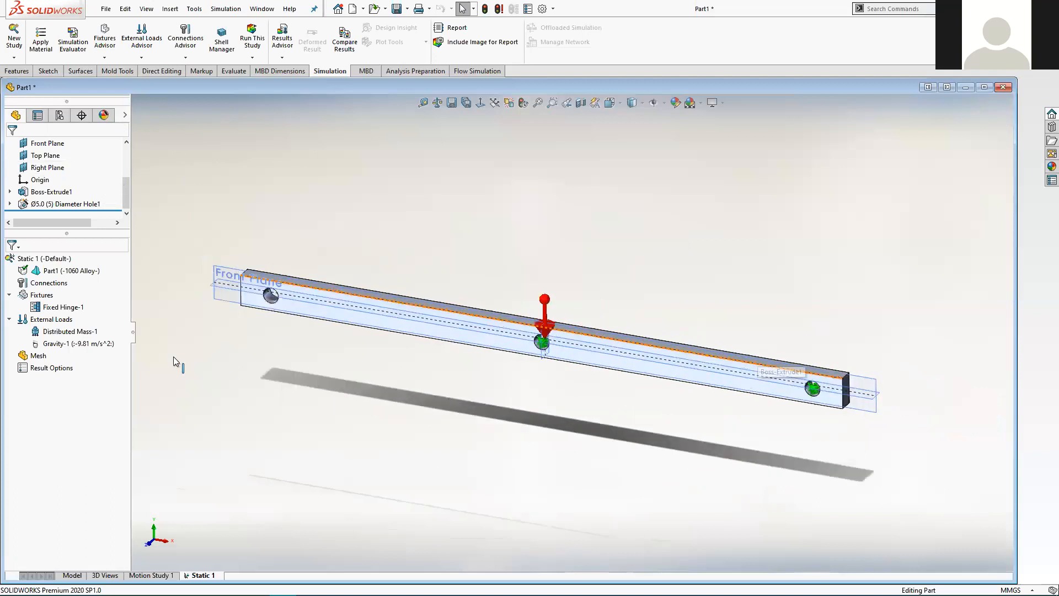
right_click(33, 357)
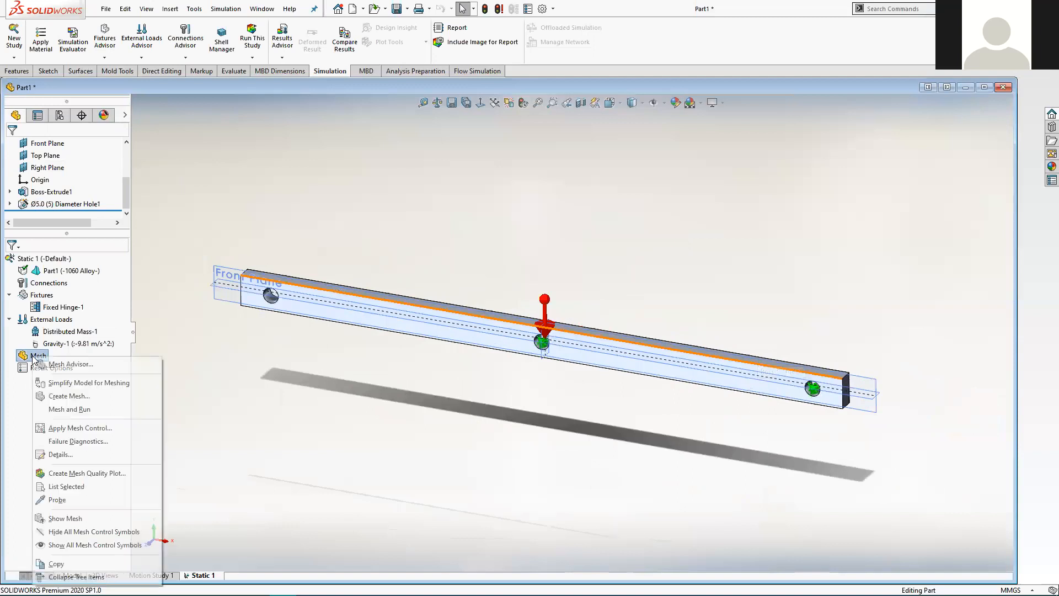
click(73, 412)
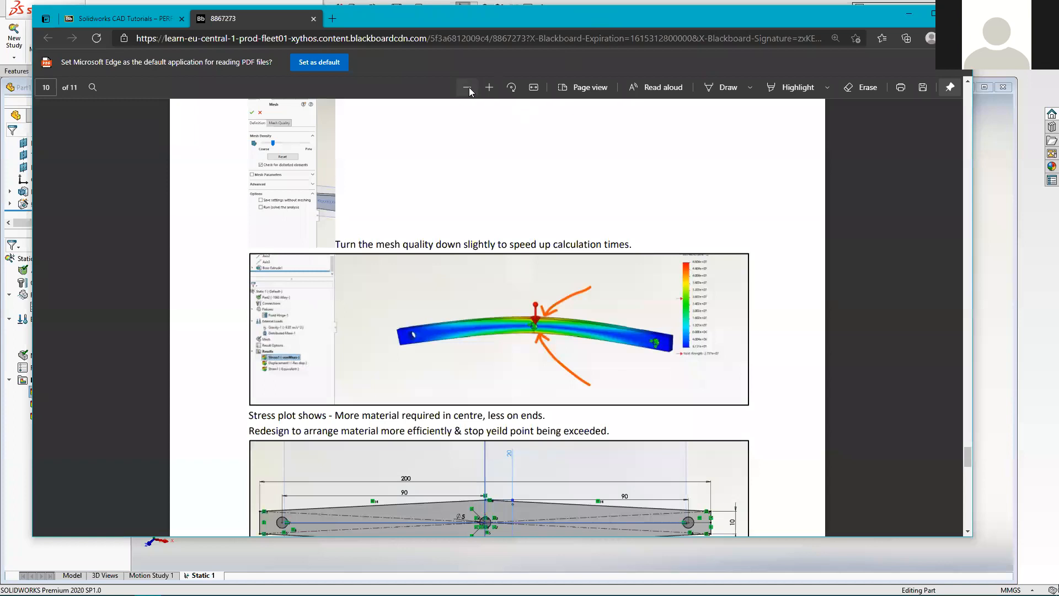
- Read the mesh density advice and example stress plot on page 10 of the tutorial PDF in Edge, and return to SOLIDWORKS
click(468, 87)
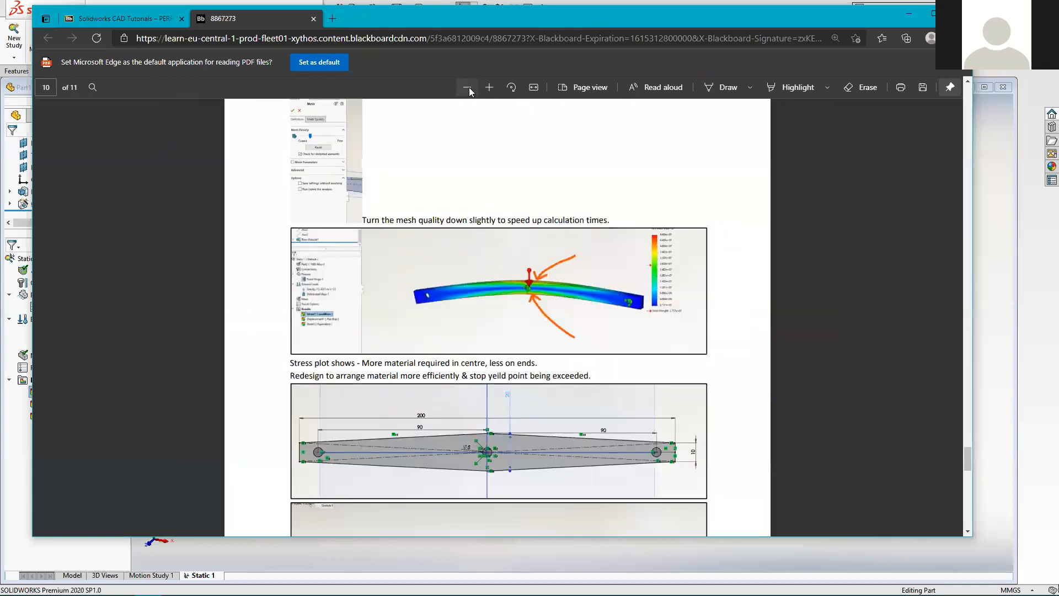
scroll(452, 298, up, 3)
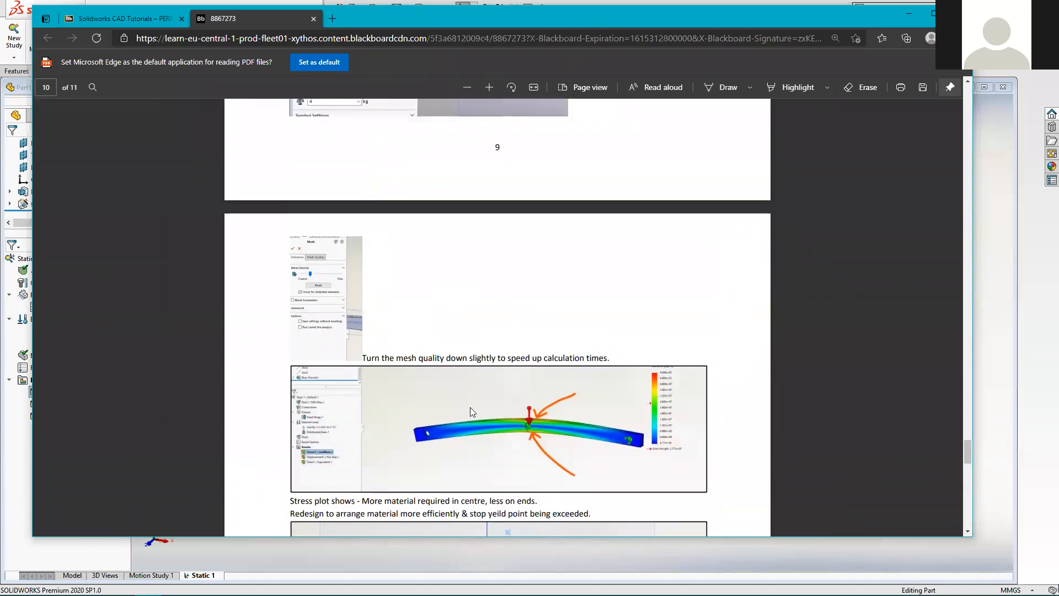
scroll(470, 407, up, 1)
scroll(472, 406, up, 2)
scroll(470, 401, down, 4)
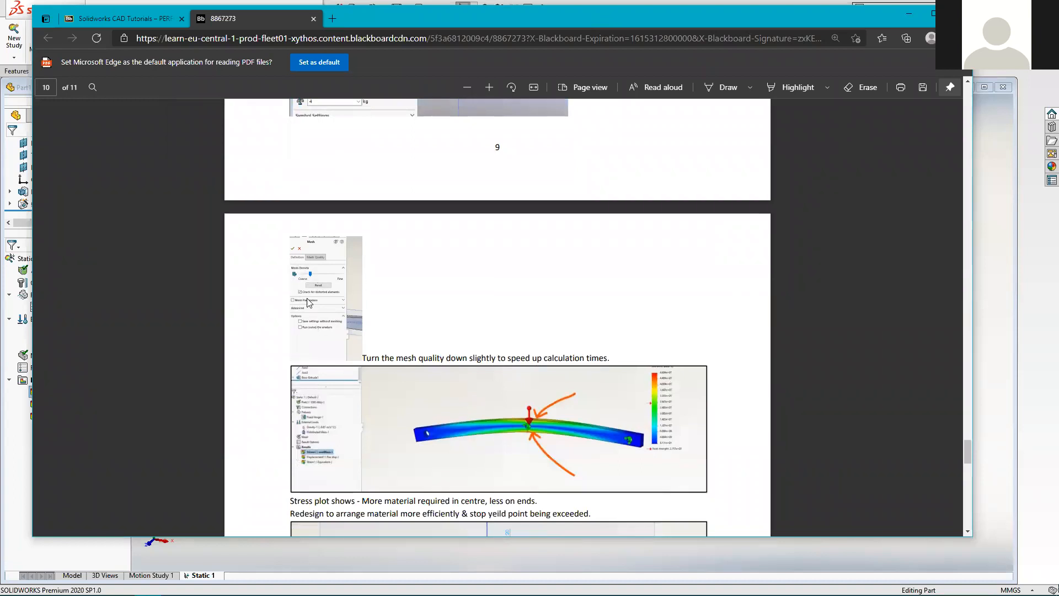
click(489, 87)
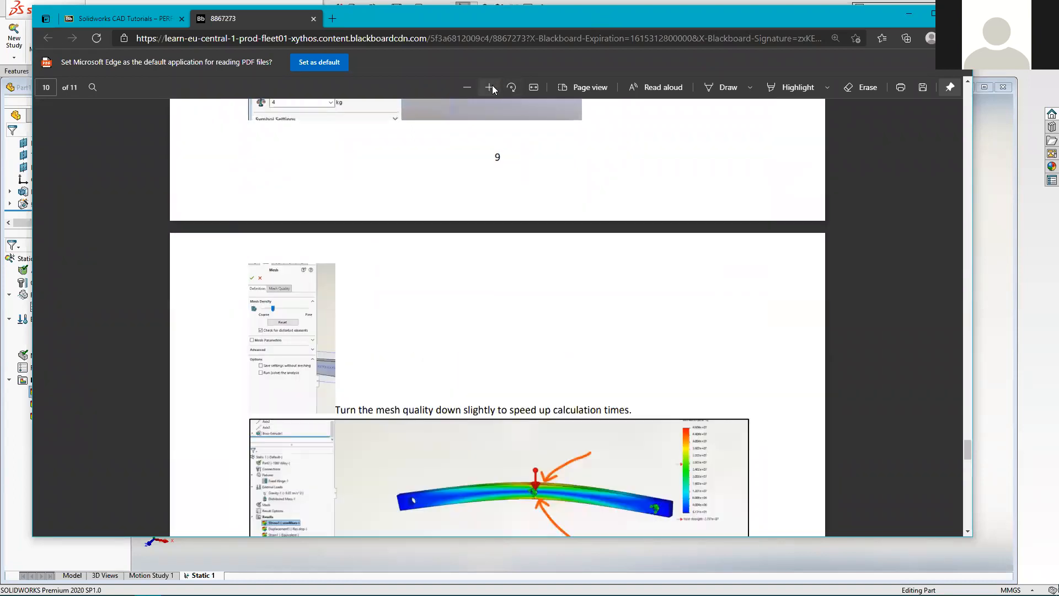
click(488, 87)
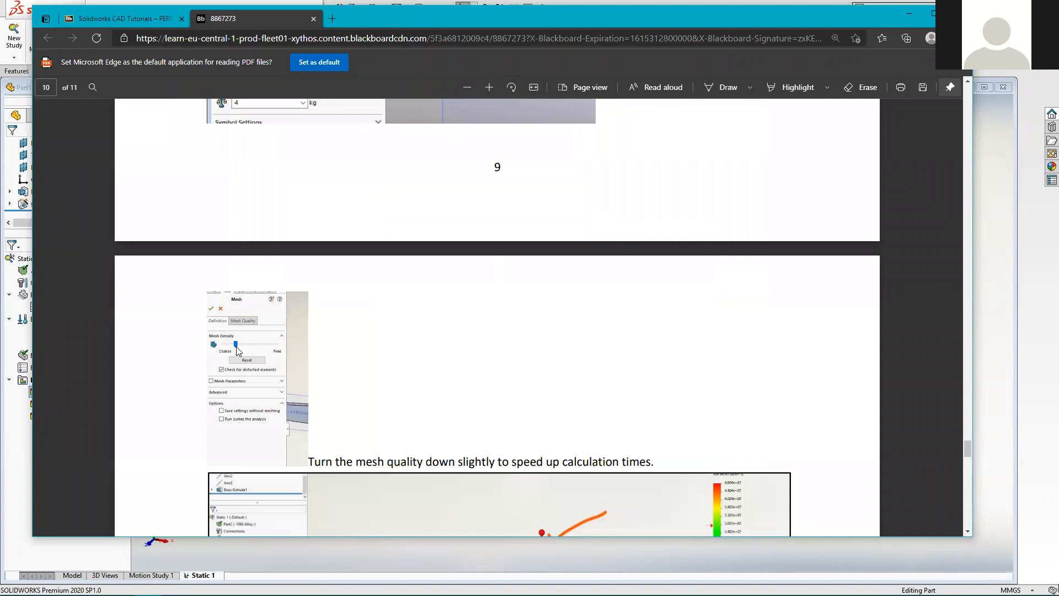
scroll(238, 351, down, 1)
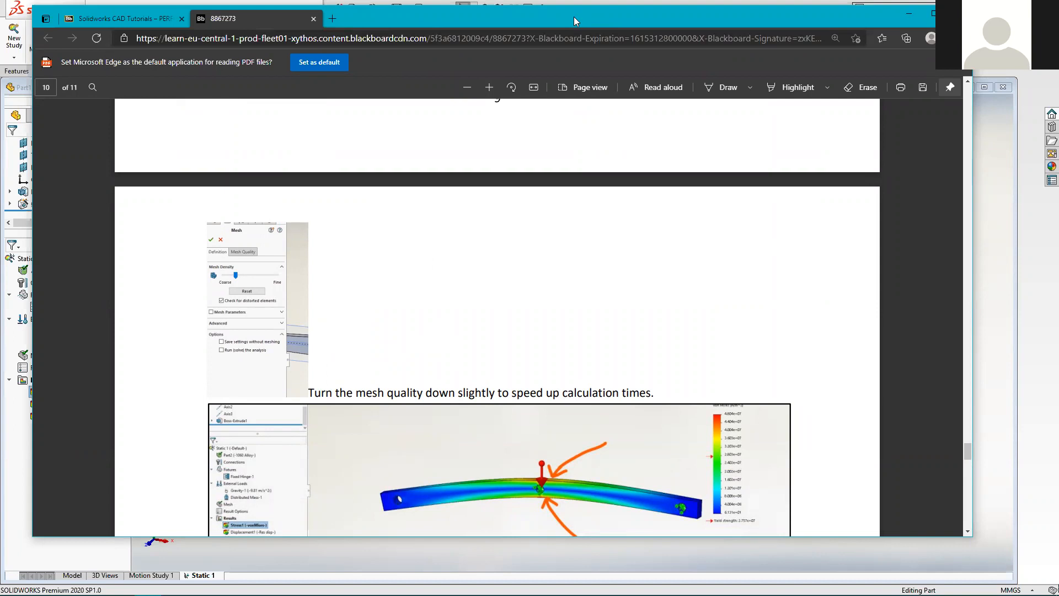
drag(574, 17, 0, 17)
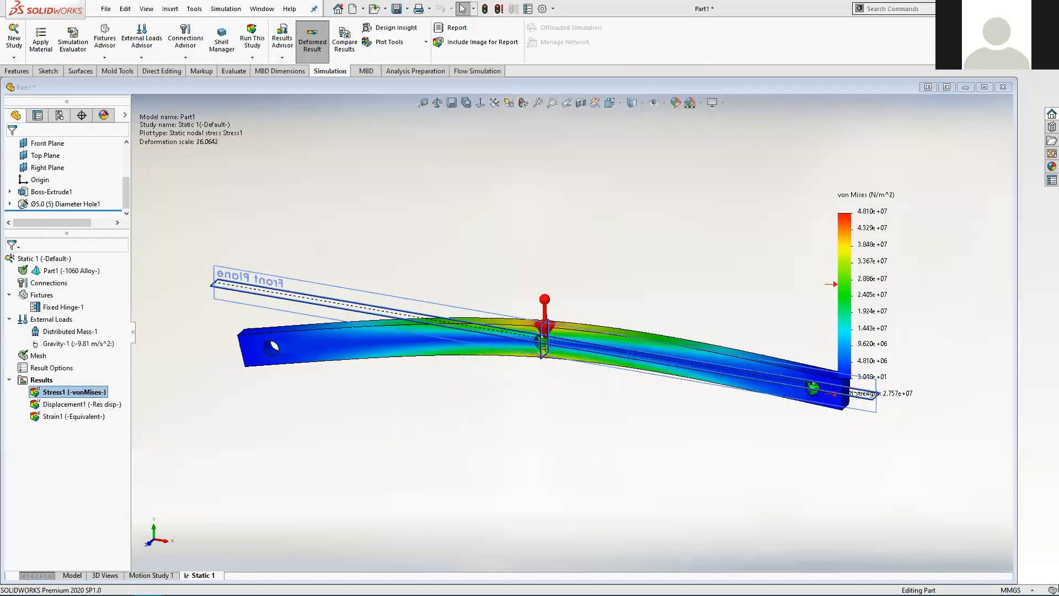
- Recreate the bar's mesh at the default mid-range density, accepting deletion of the existing results
click(35, 357)
right_click(34, 358)
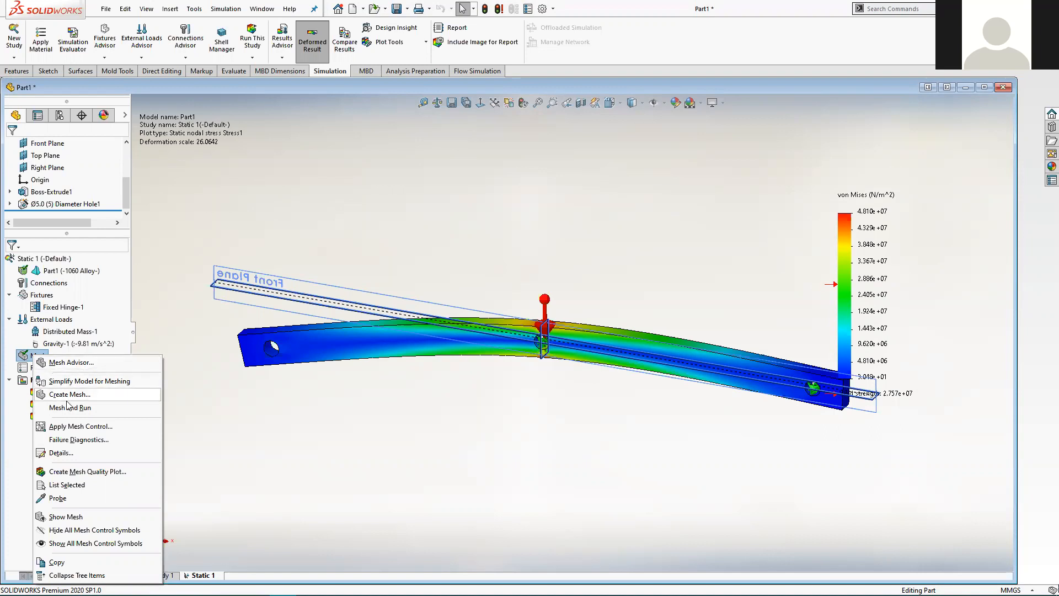
click(70, 394)
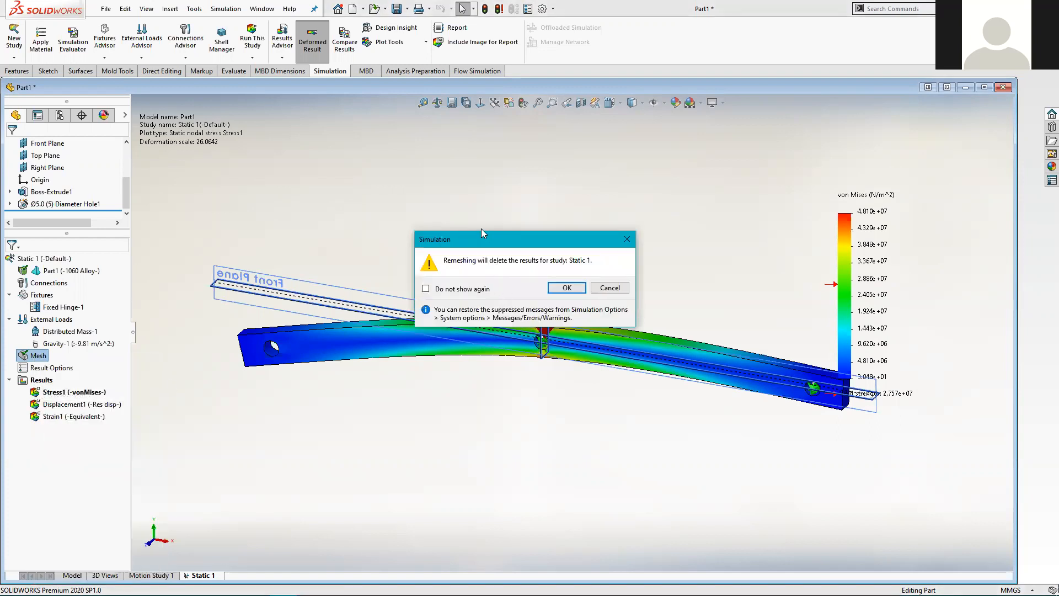
drag(481, 228, 457, 180)
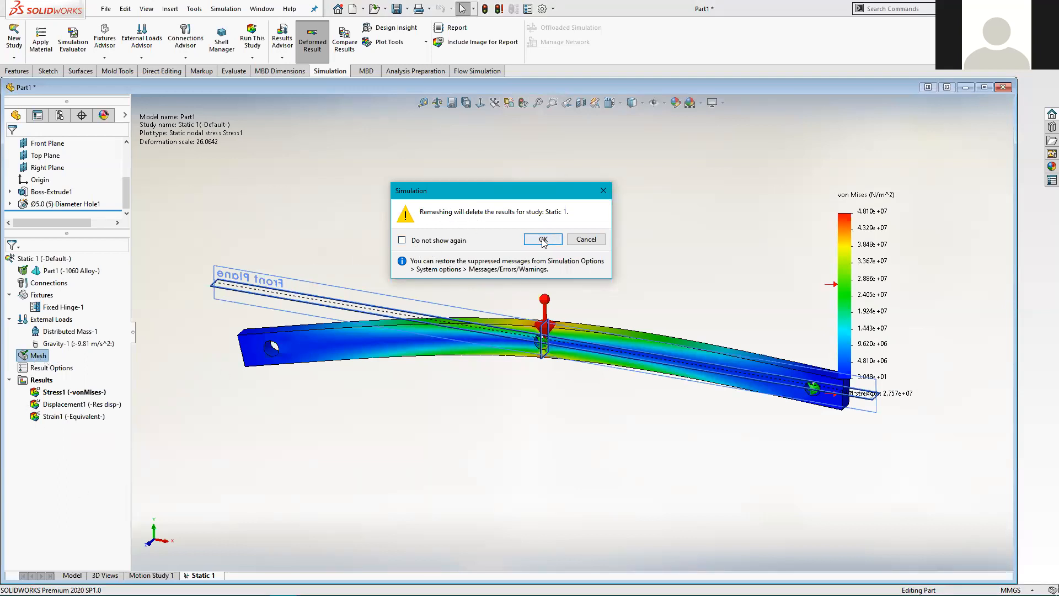
drag(499, 189, 507, 159)
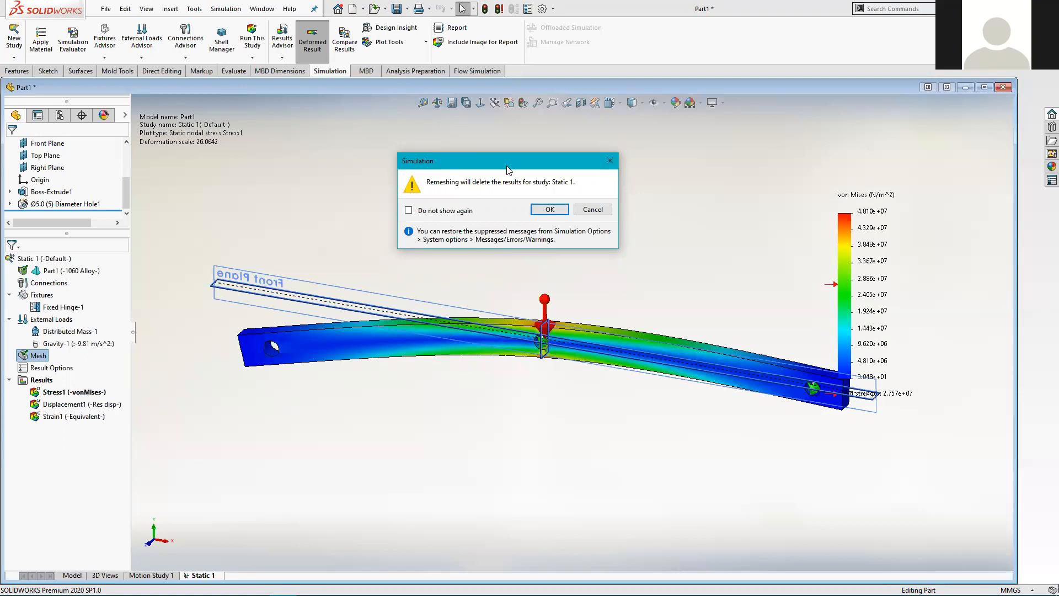
drag(520, 169, 535, 179)
click(562, 220)
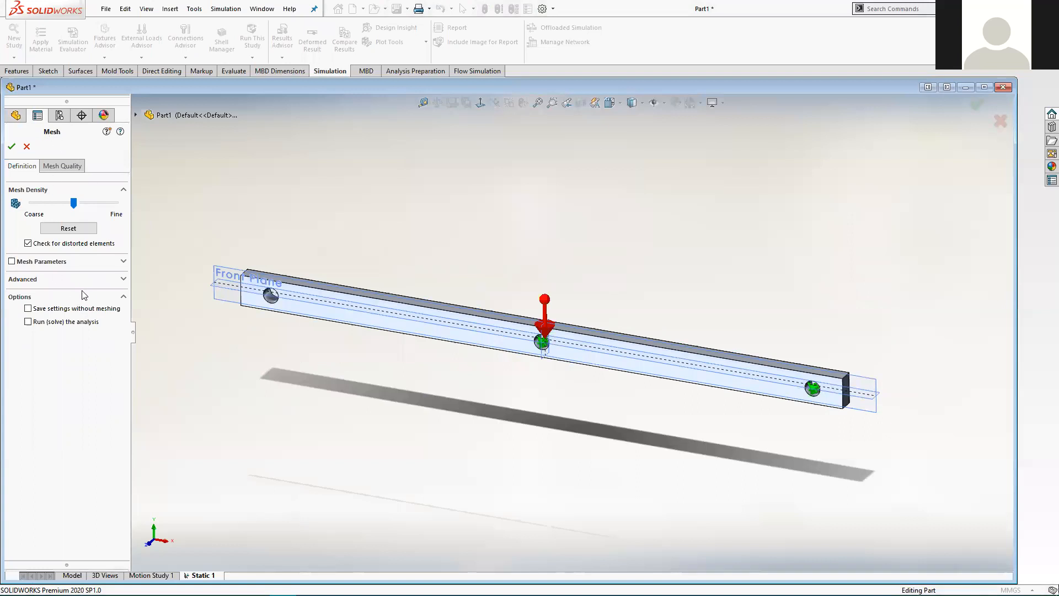
click(12, 147)
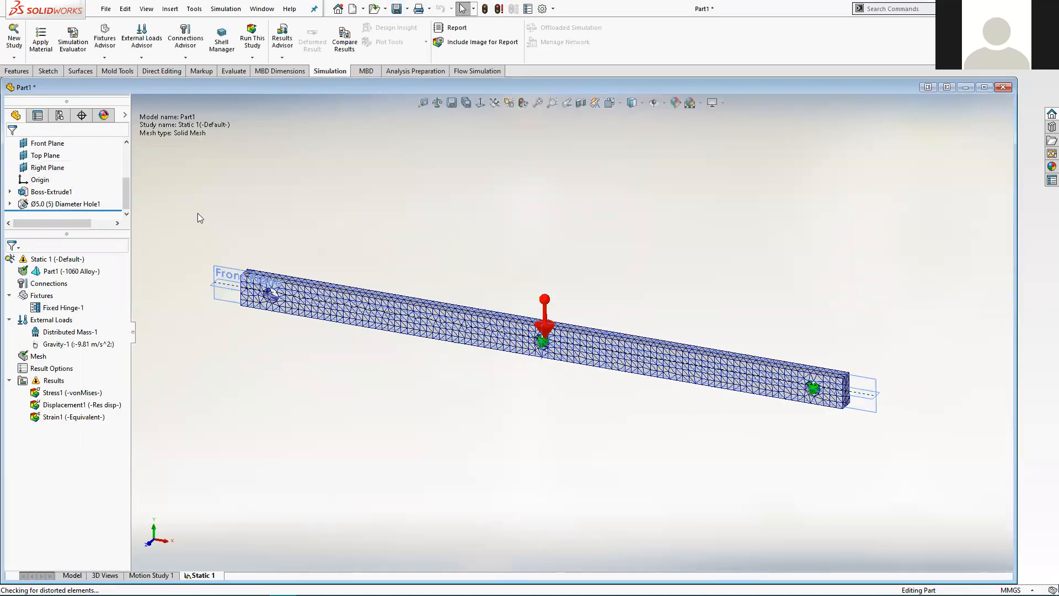
- Examine the solid mesh along the bar and up close around the end hole and end face
scroll(484, 348, down, 1)
ctrl+middle_drag(505, 377, 522, 357)
middle_drag(572, 391, 563, 381)
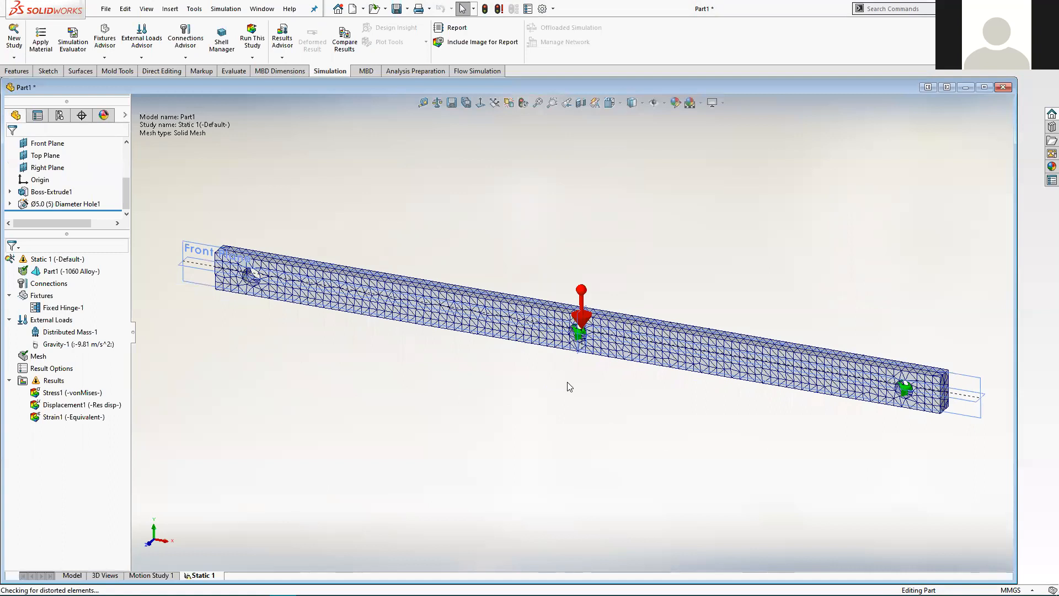
scroll(569, 386, up, 1)
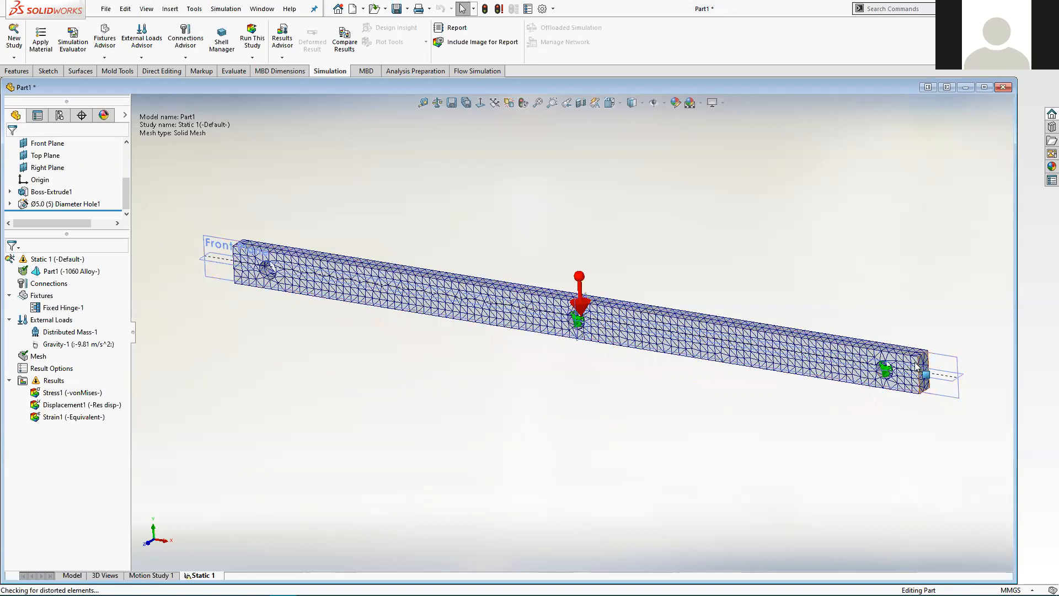
scroll(848, 353, down, 2)
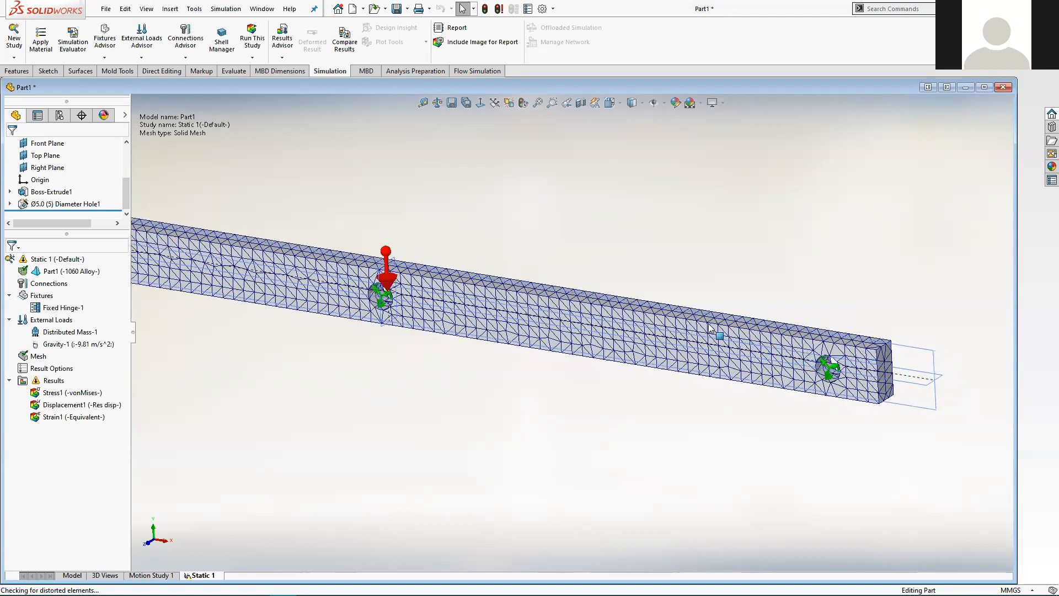
scroll(714, 331, down, 5)
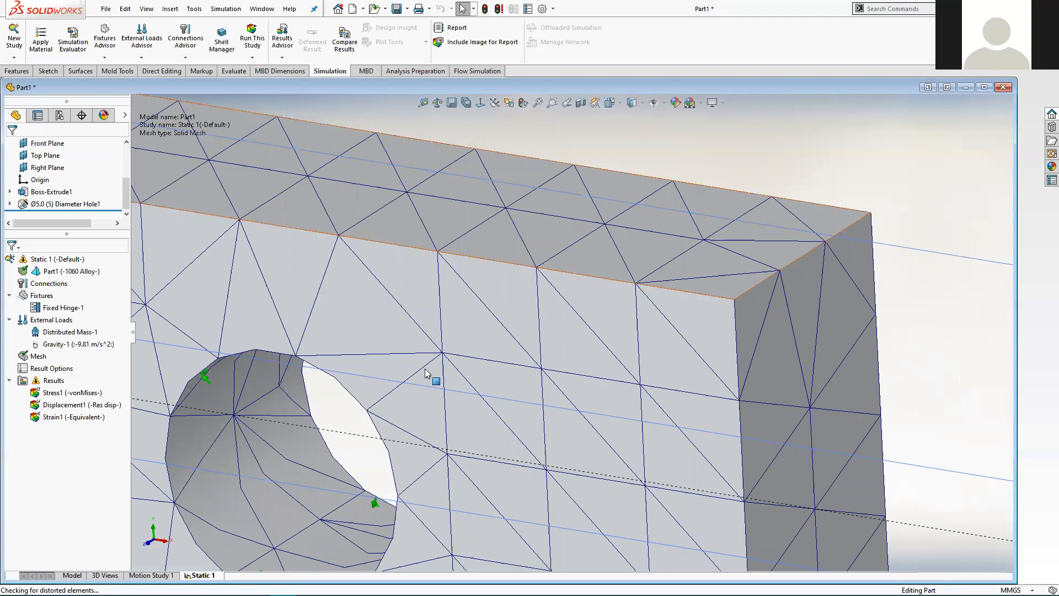
scroll(355, 430, up, 2)
scroll(330, 314, up, 10)
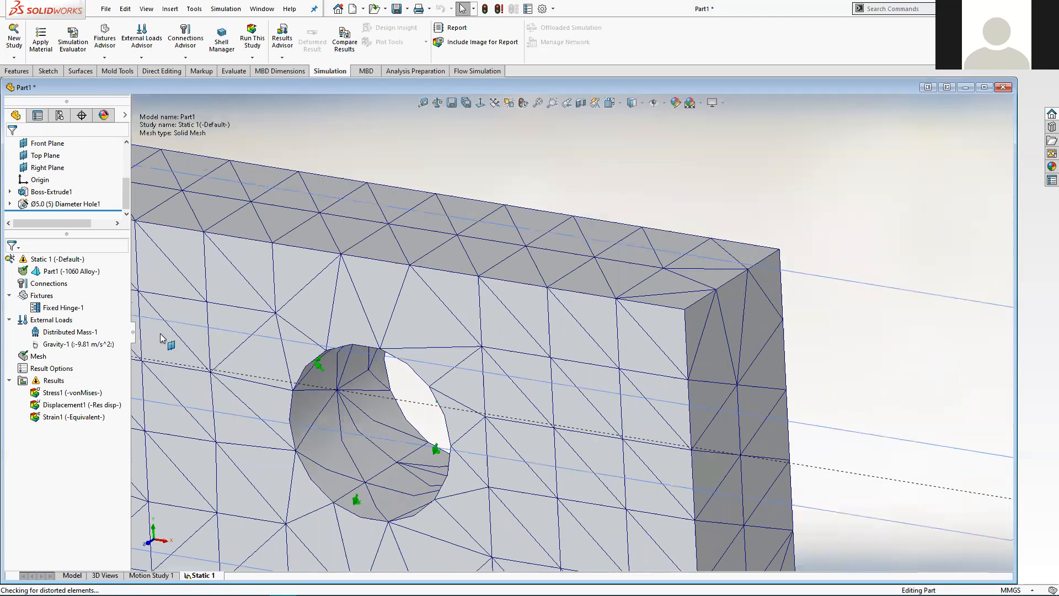
- Run the static study on the new mesh and examine the von Mises stress around the middle hole
right_click(38, 259)
click(82, 284)
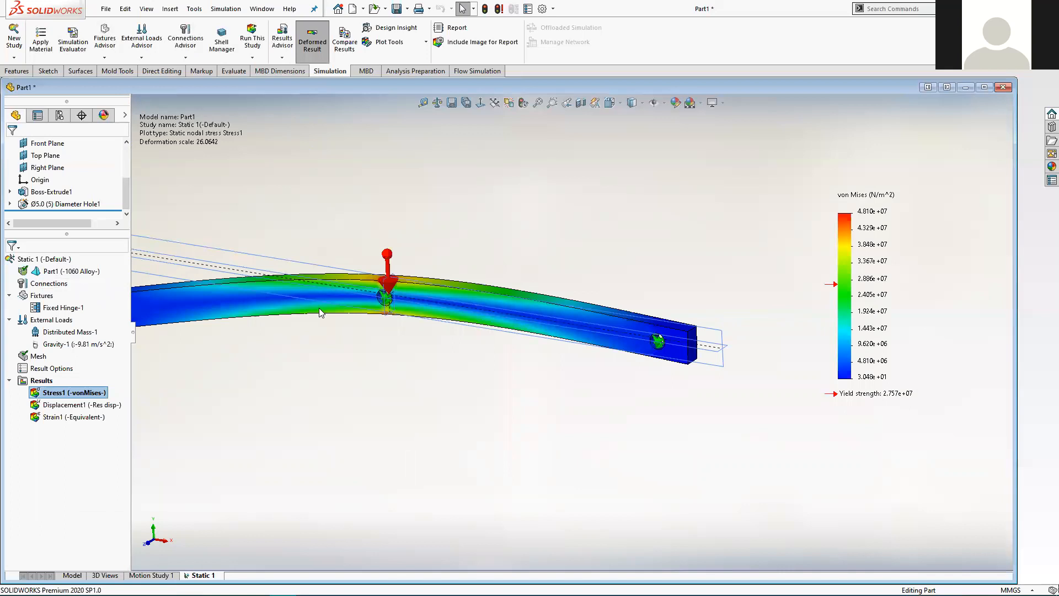
scroll(320, 307, up, 2)
scroll(332, 295, down, 3)
scroll(501, 297, down, 3)
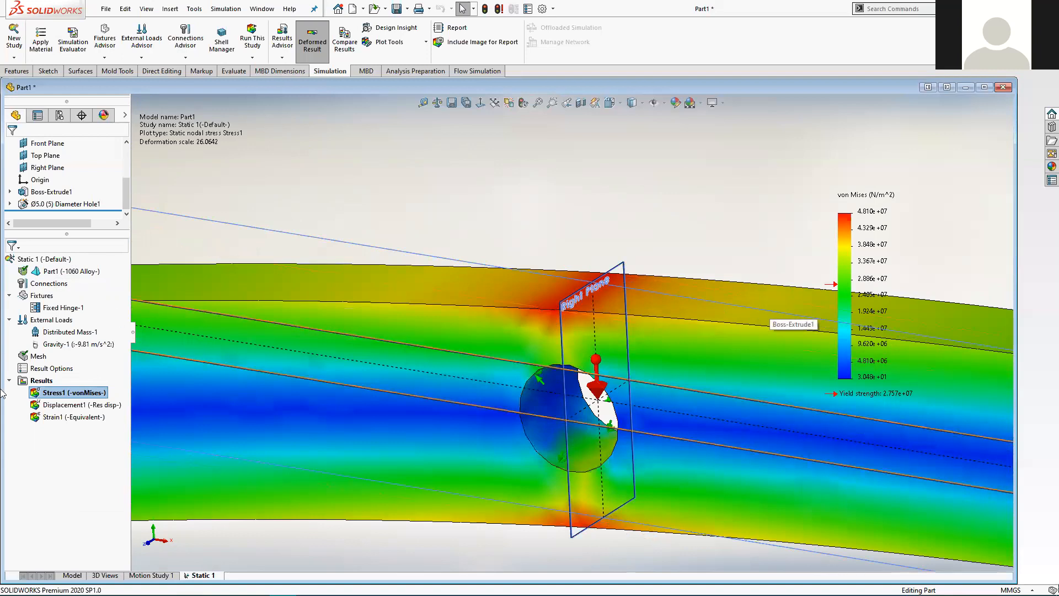
- Edit the von Mises stress plot, look through its chart options, and try the Discrete fringe display
right_click(56, 392)
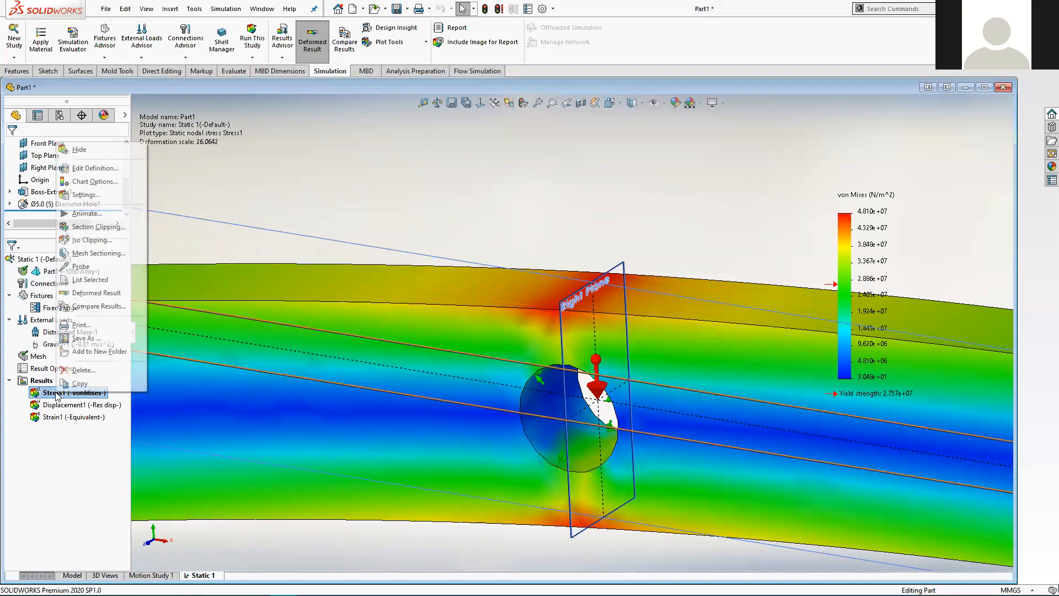
click(93, 168)
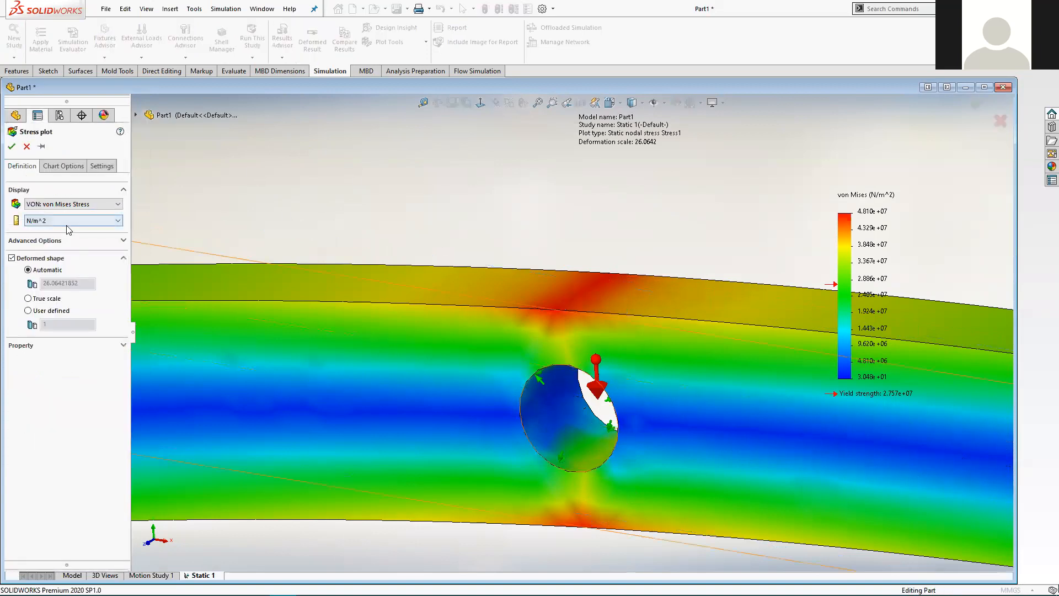
click(64, 166)
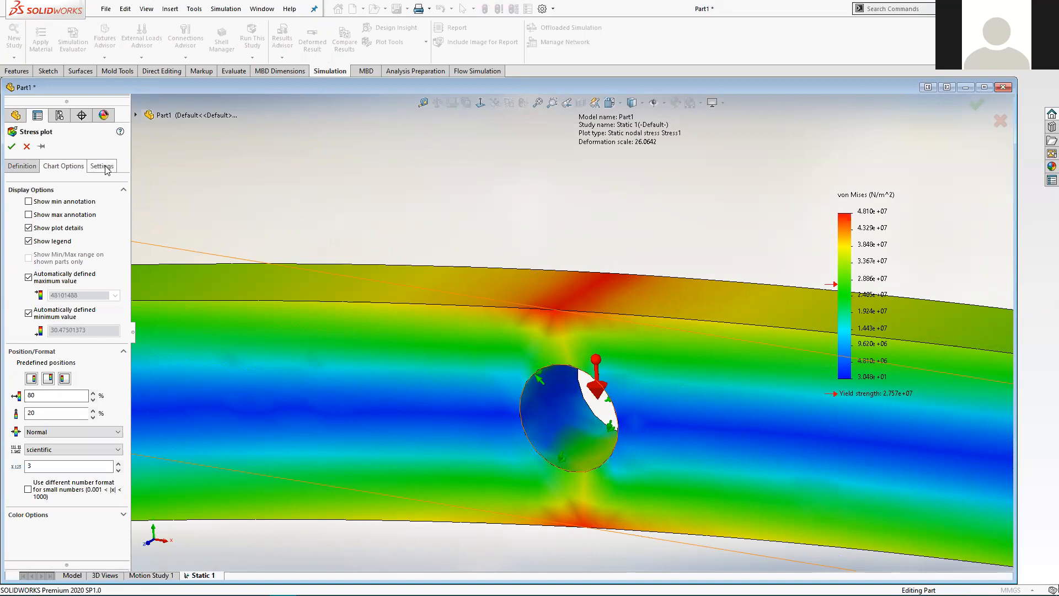
click(92, 170)
click(64, 166)
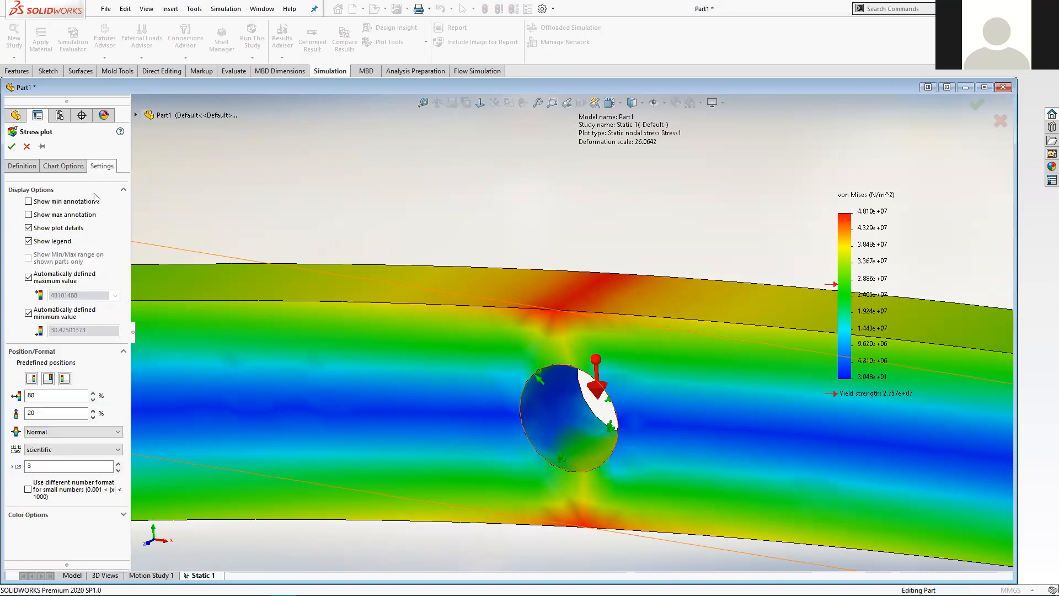
click(101, 165)
click(78, 202)
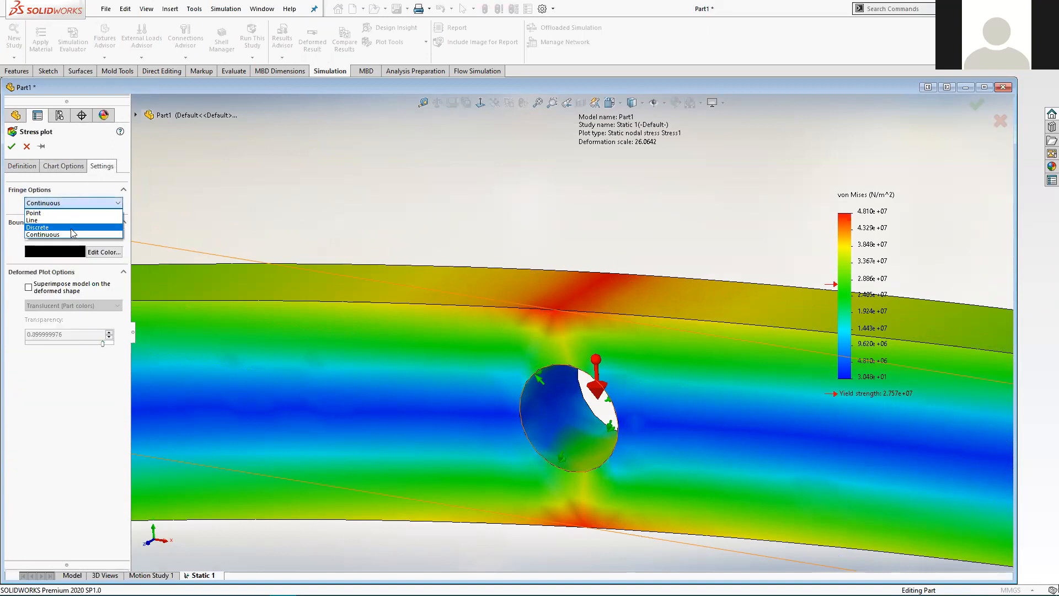
click(70, 228)
- Try the Line fringe display on the stress plot, and return the fringes to Discrete
click(80, 205)
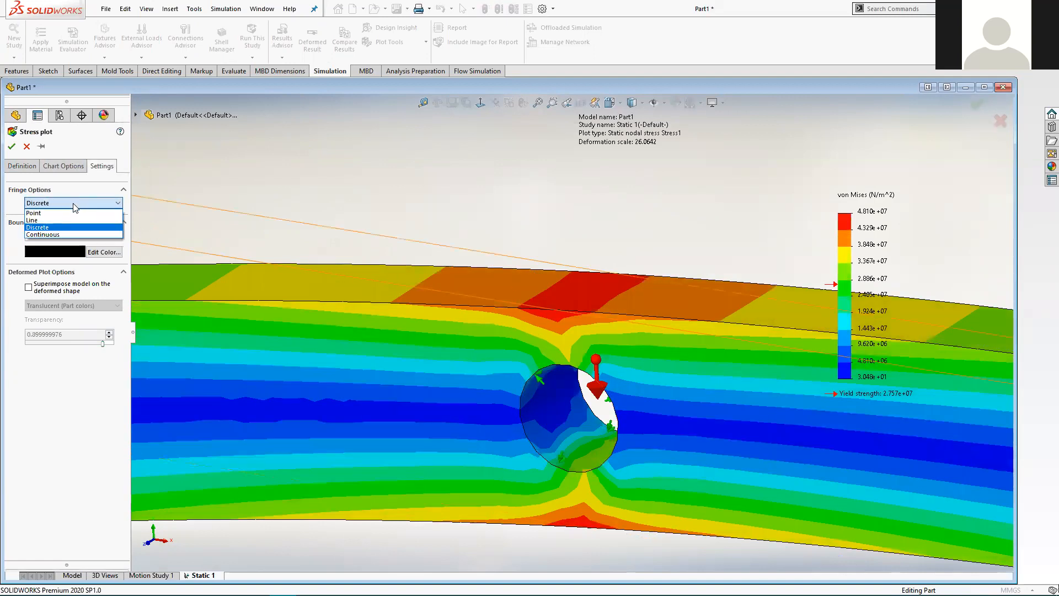
click(57, 218)
click(61, 205)
click(62, 226)
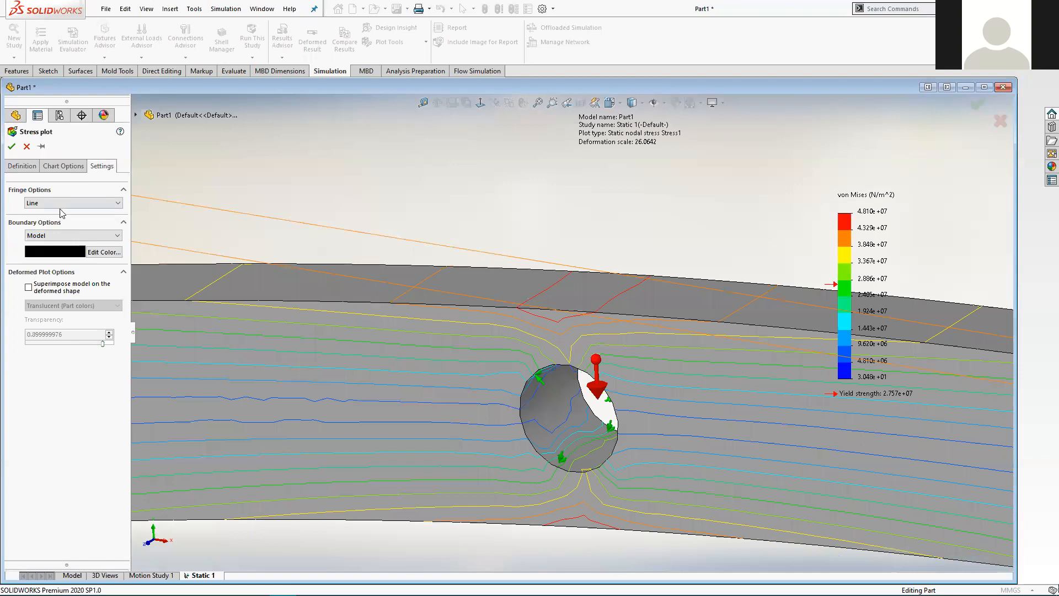
click(61, 203)
click(57, 228)
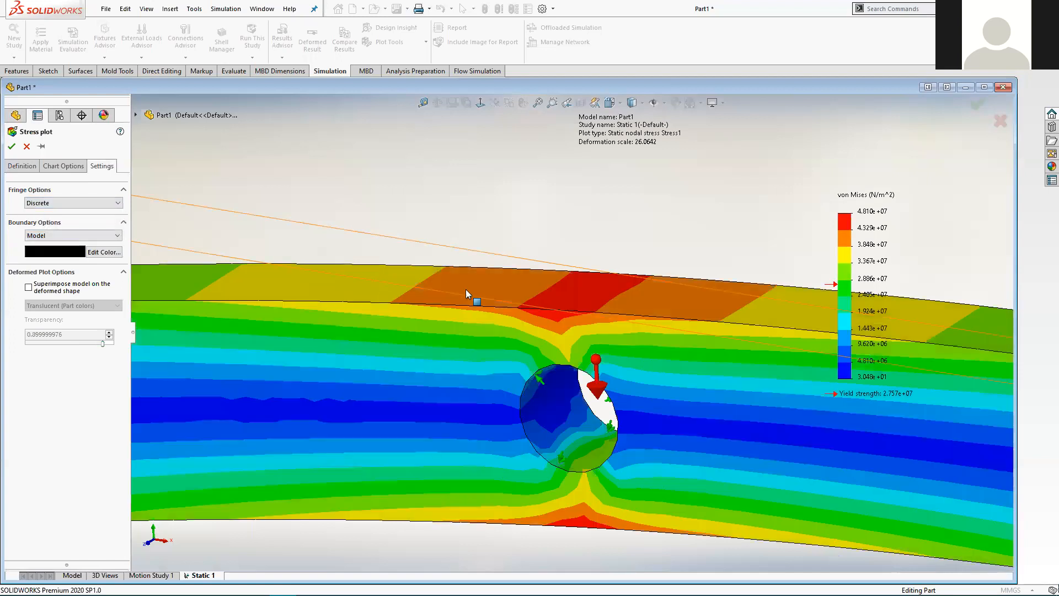
- Inspect the discrete stress bands along the bar, and set the plot's boundary option to Mesh
middle_drag(537, 362, 590, 348)
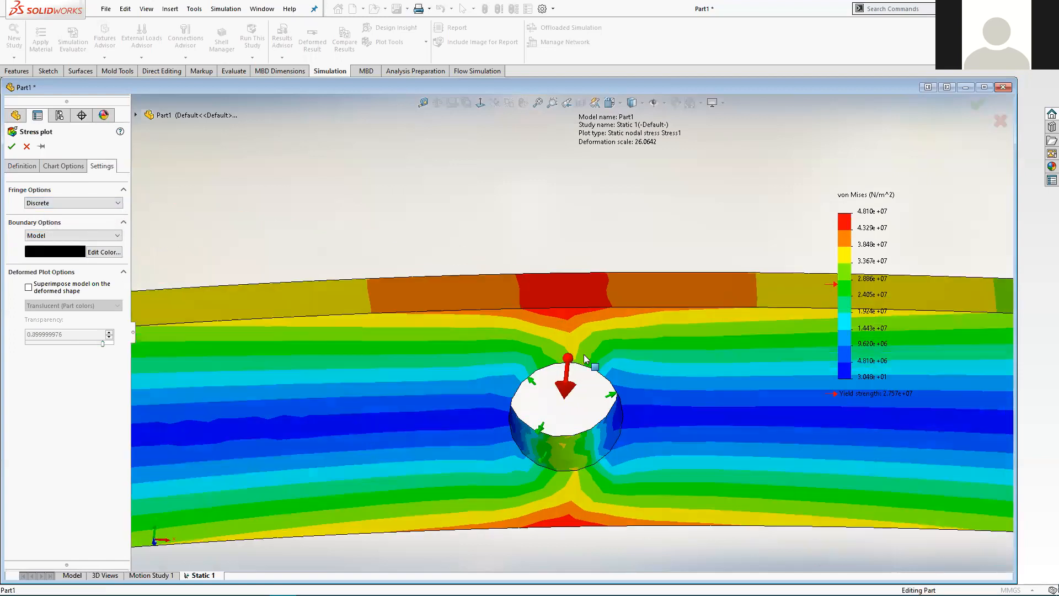
scroll(585, 397, up, 6)
ctrl+middle_drag(490, 342, 265, 385)
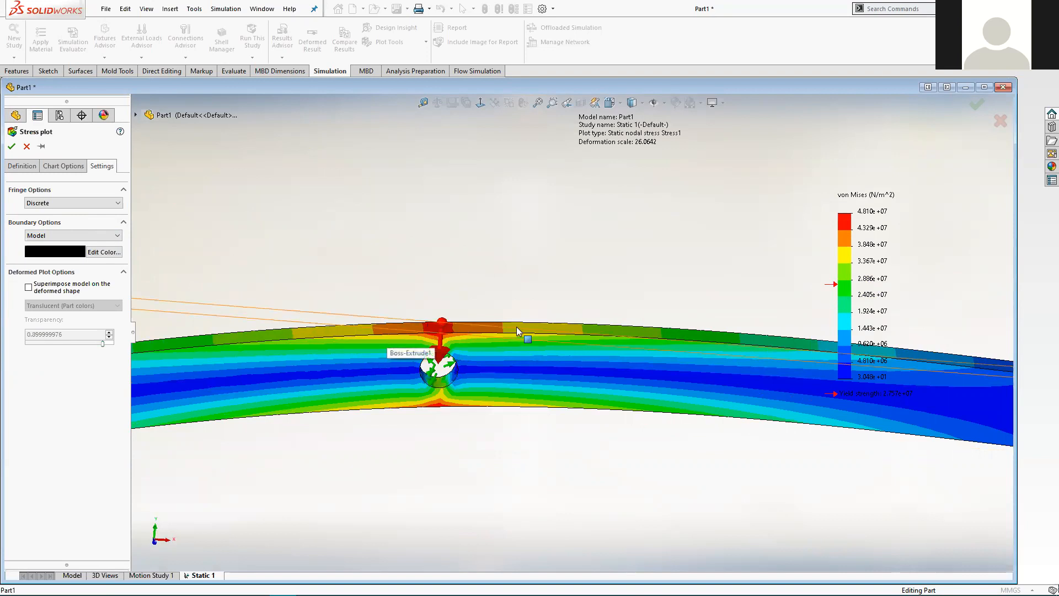
scroll(585, 351, up, 5)
scroll(679, 363, down, 2)
ctrl+middle_drag(677, 345, 494, 363)
middle_drag(619, 359, 597, 363)
click(83, 236)
click(56, 259)
- Examine the stress bands across the mesh elements up close, and discard the stress plot changes
scroll(521, 339, down, 3)
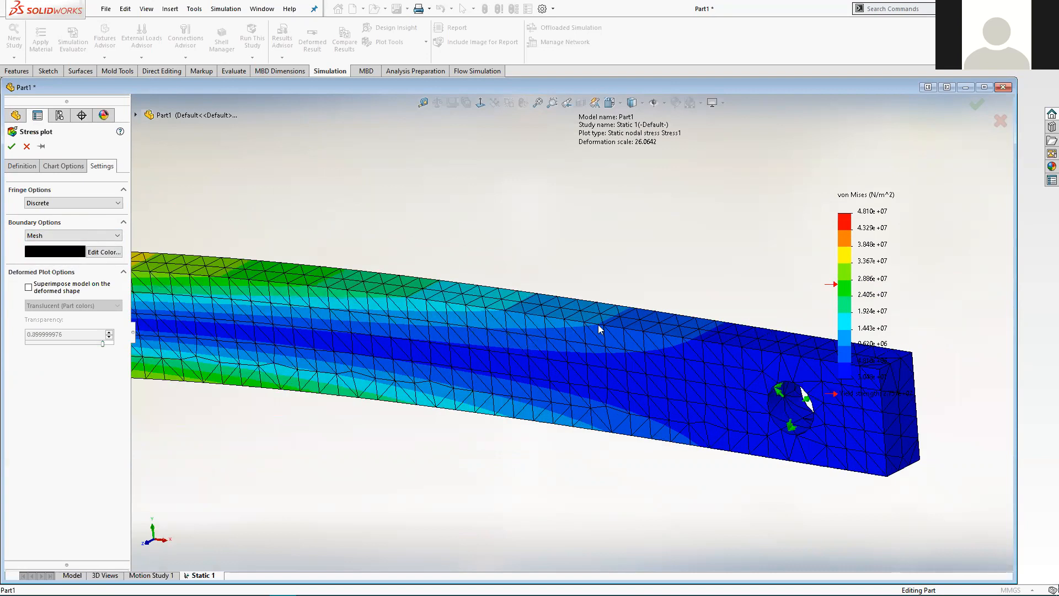
scroll(485, 294, down, 5)
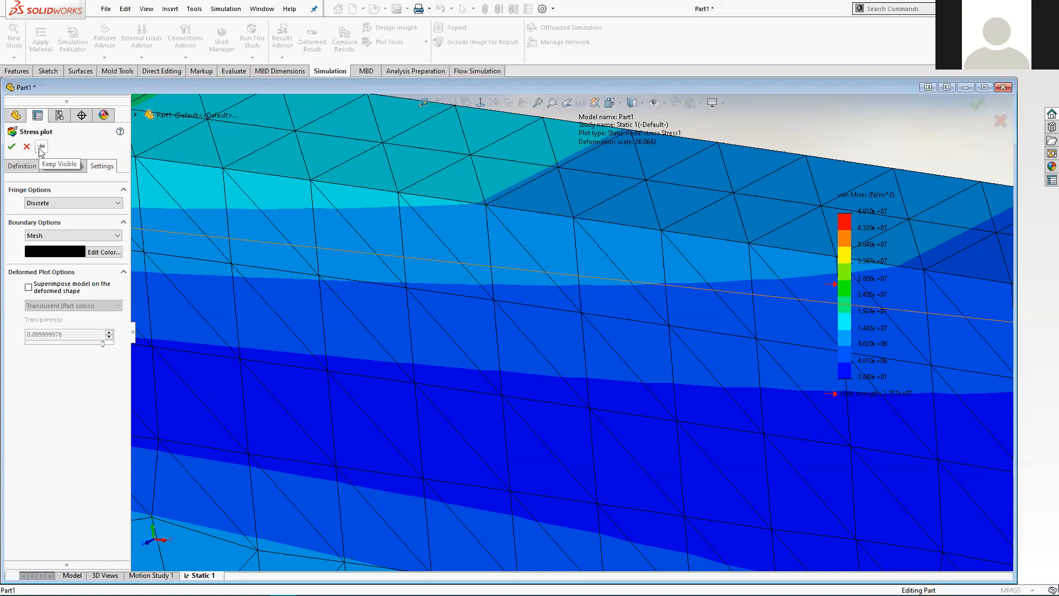
scroll(476, 306, up, 2)
scroll(476, 306, up, 2)
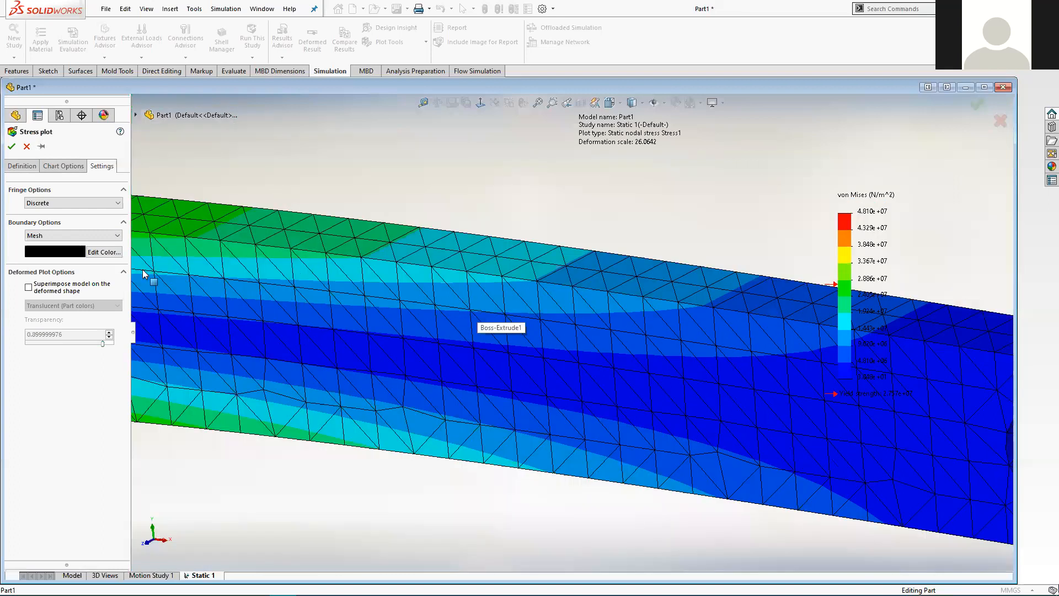
click(25, 150)
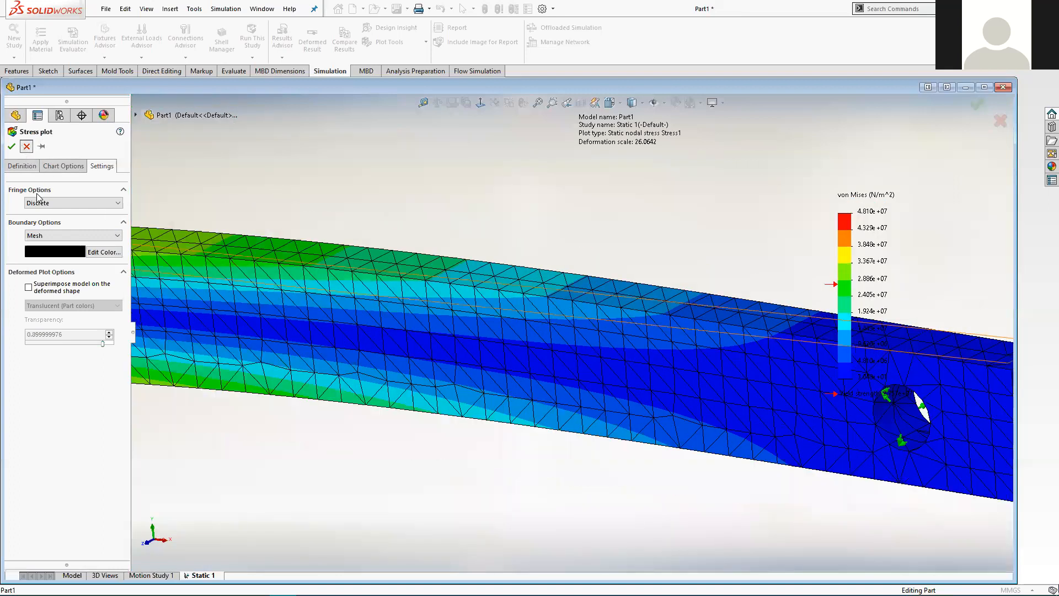
- Remesh the bar at the unchanged mid-range density, accepting loss of the results, and inspect the mesh around the end hole
right_click(38, 358)
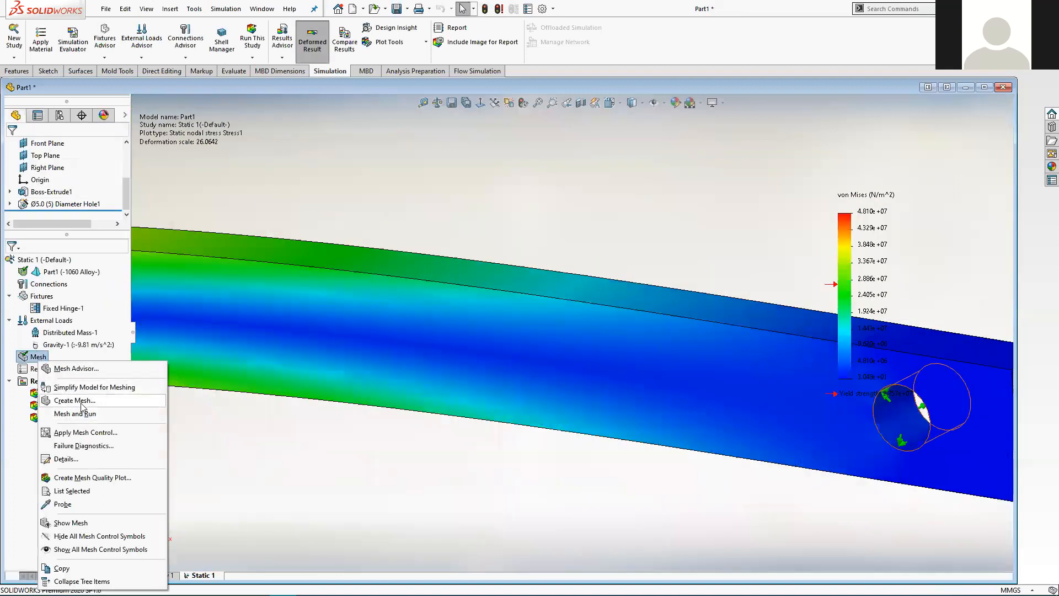
click(80, 401)
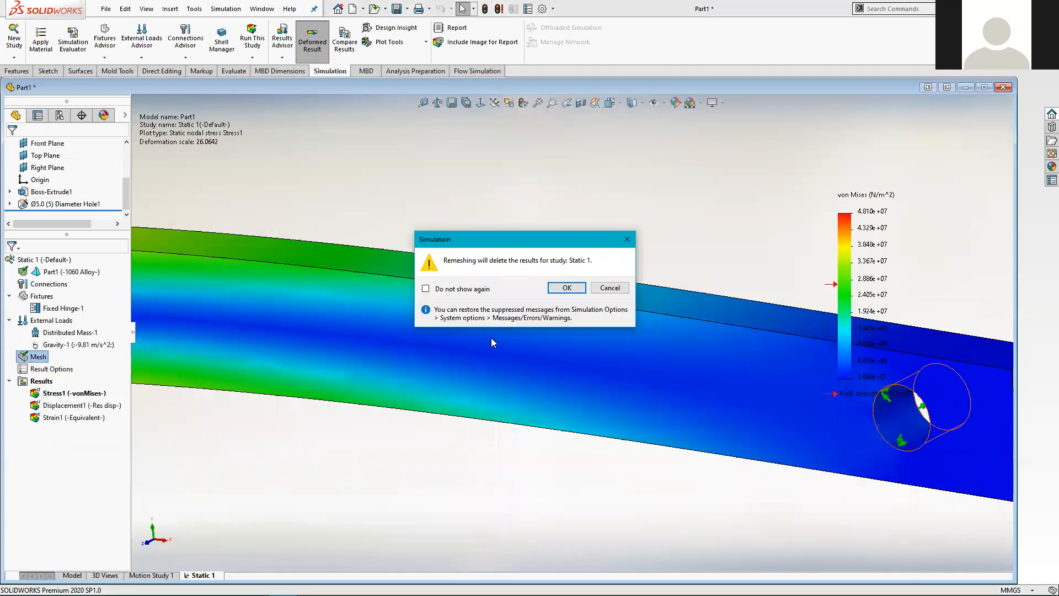
click(579, 290)
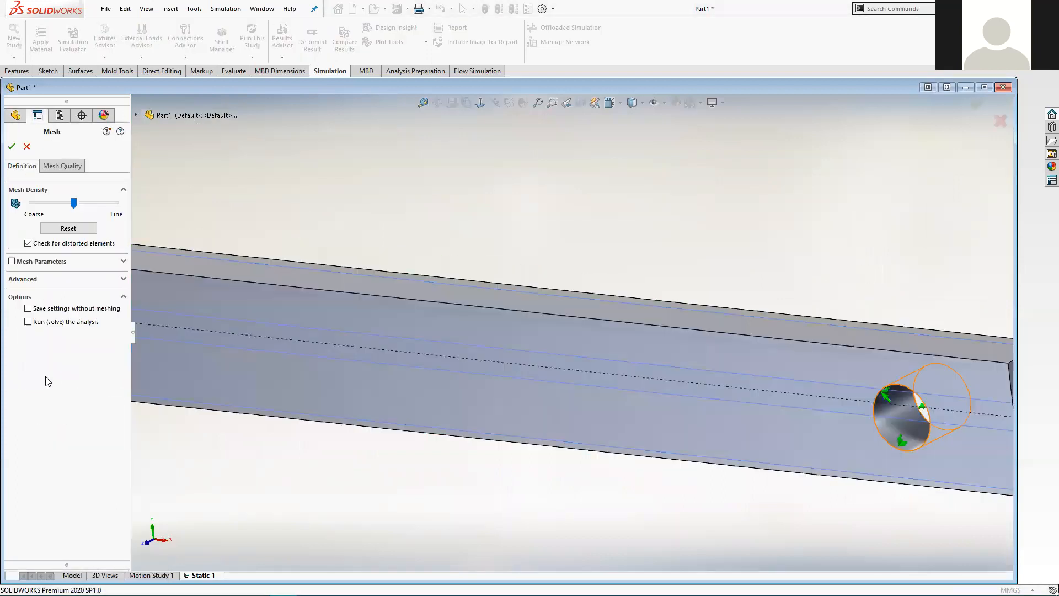
click(12, 146)
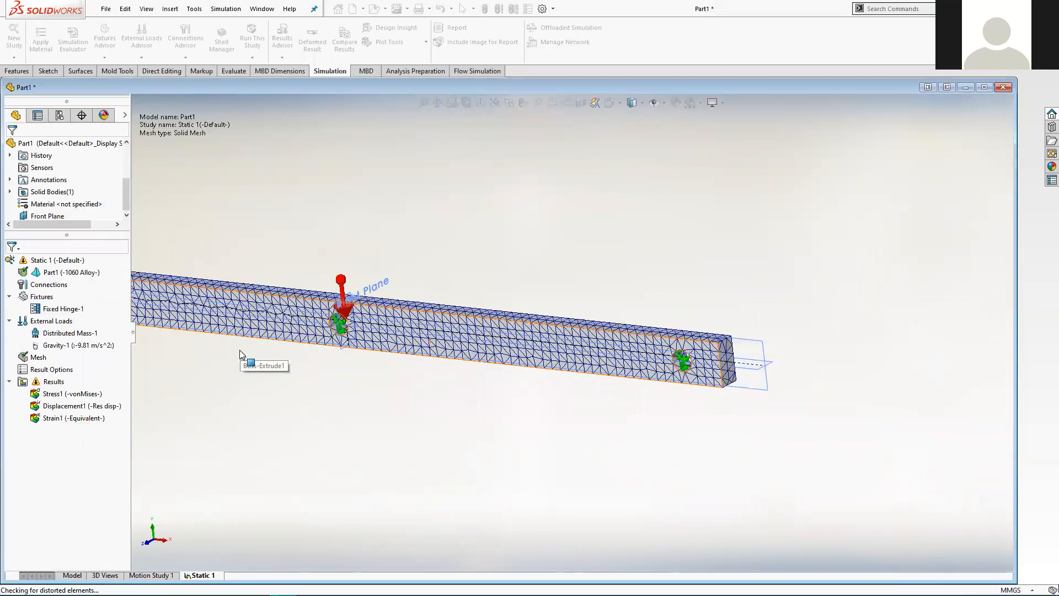
scroll(683, 359, down, 2)
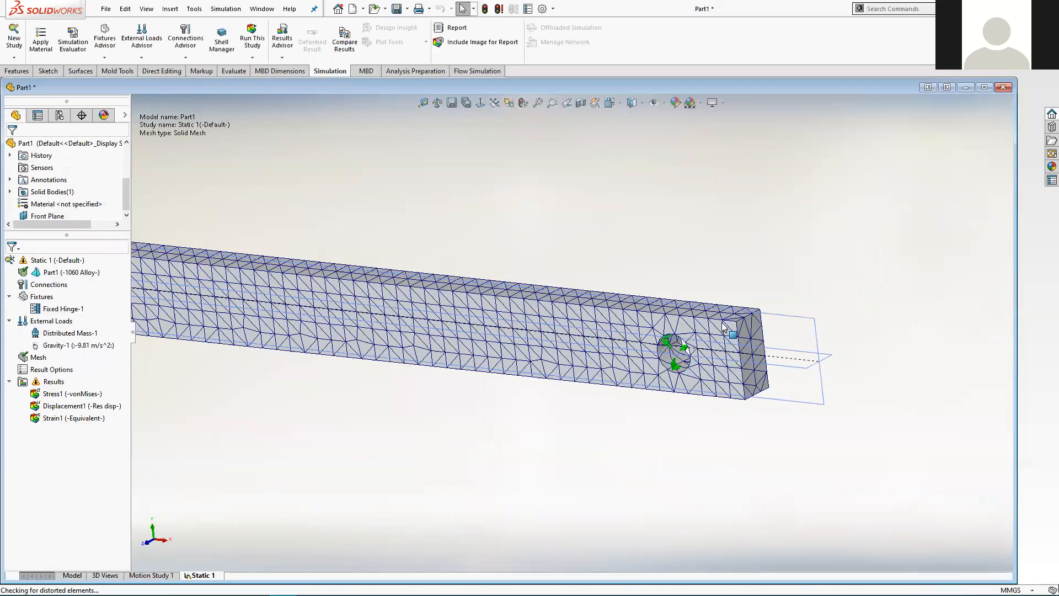
scroll(728, 302, down, 2)
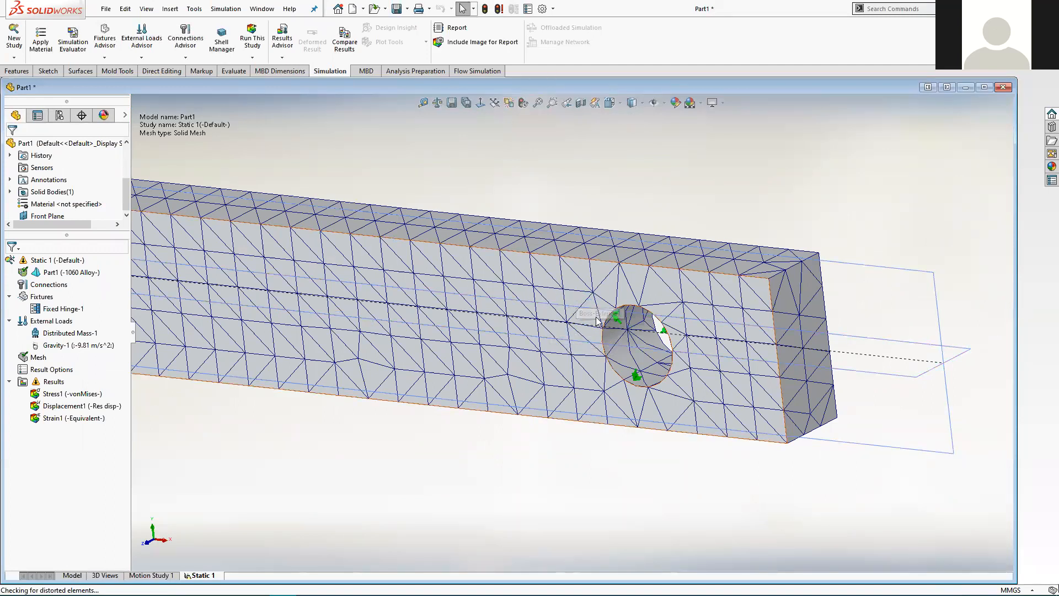
- Remesh the bar with the mesh density set to the finest setting
right_click(43, 358)
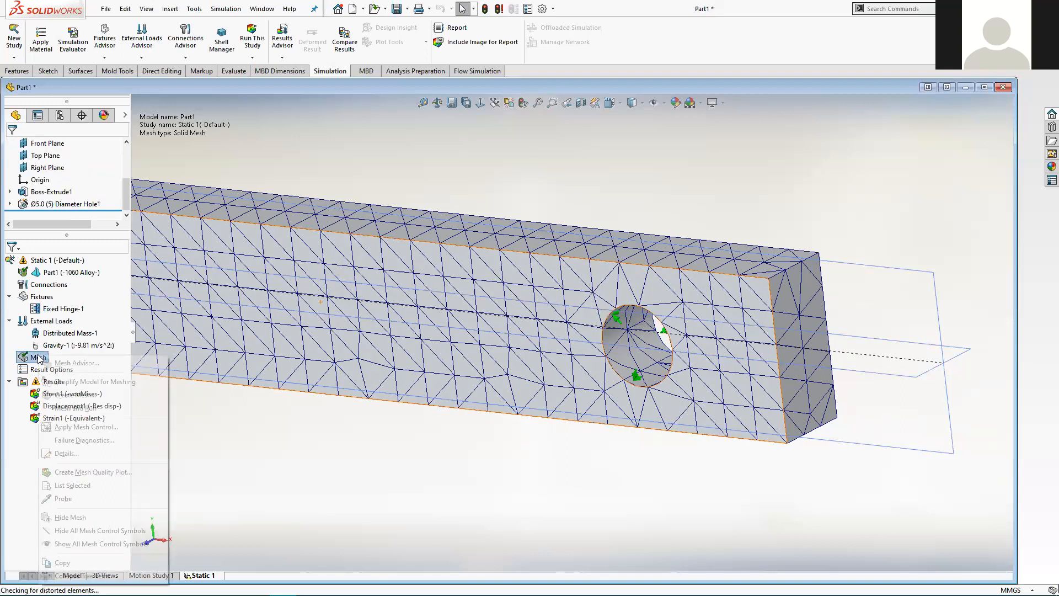
click(76, 393)
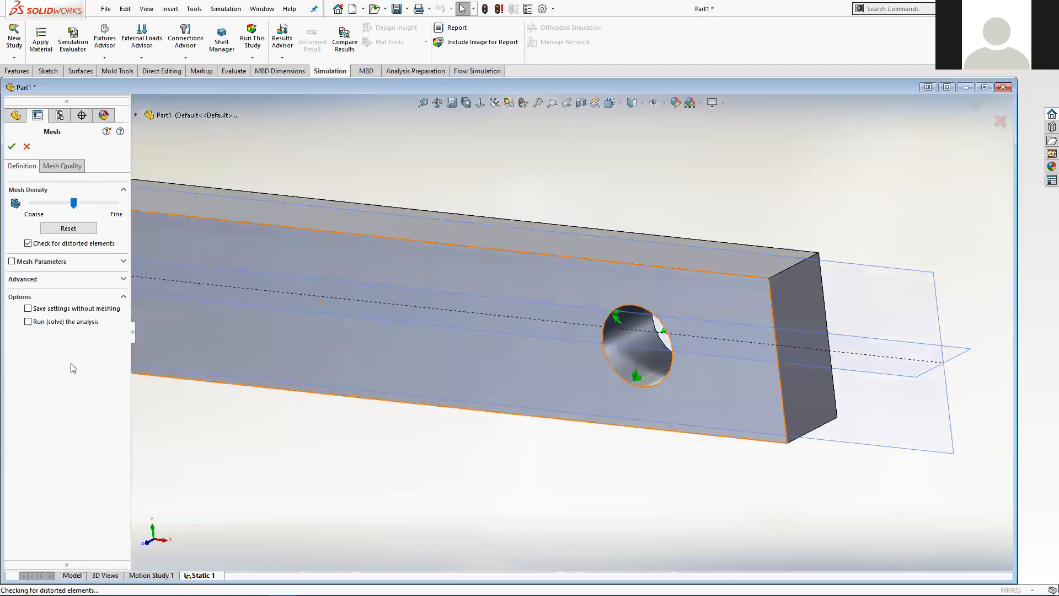
drag(74, 205, 115, 205)
click(12, 146)
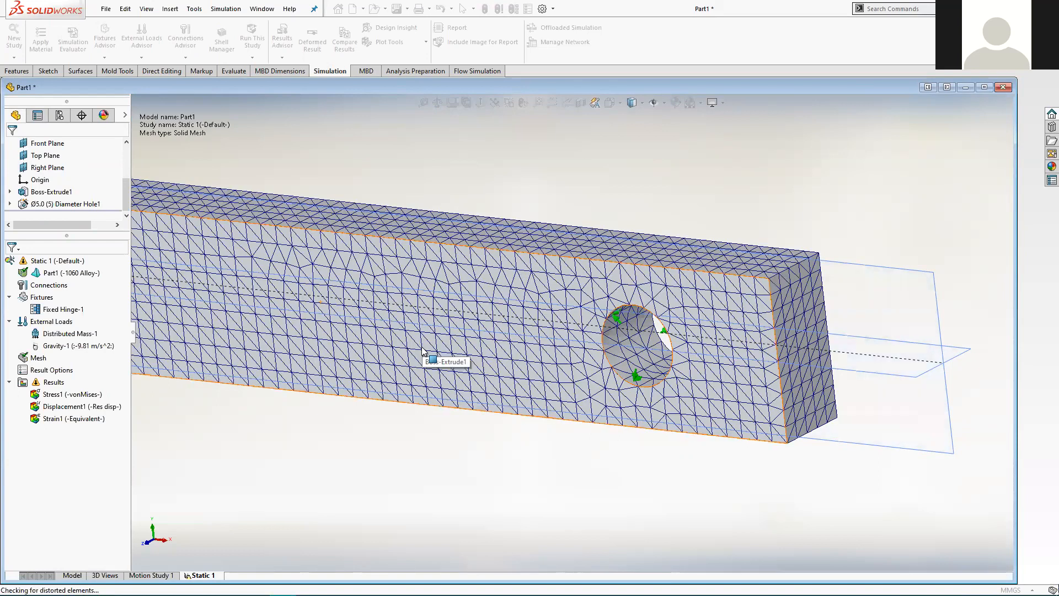
- Examine the fine mesh along the bar and around the centre hole, and capture it with Snip & Sketch for comparison
scroll(386, 320, up, 2)
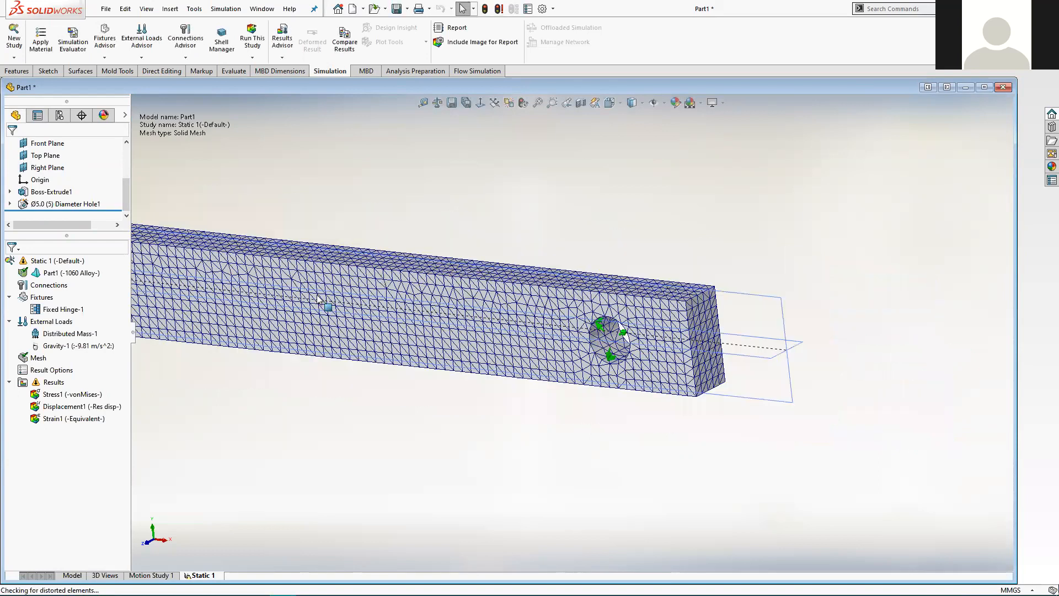
scroll(254, 298, up, 2)
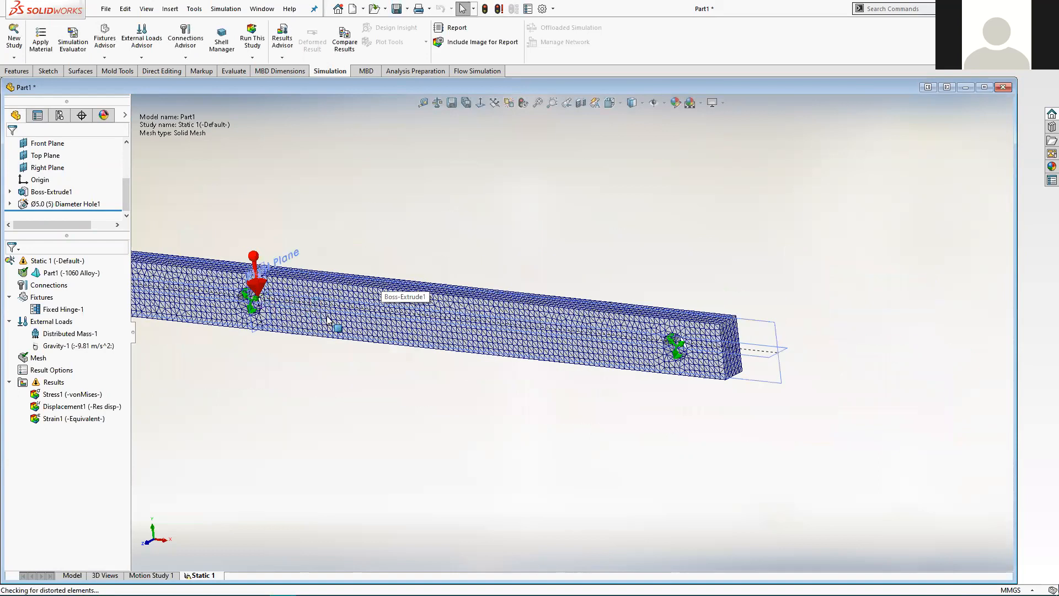
scroll(397, 347, down, 4)
scroll(397, 346, down, 1)
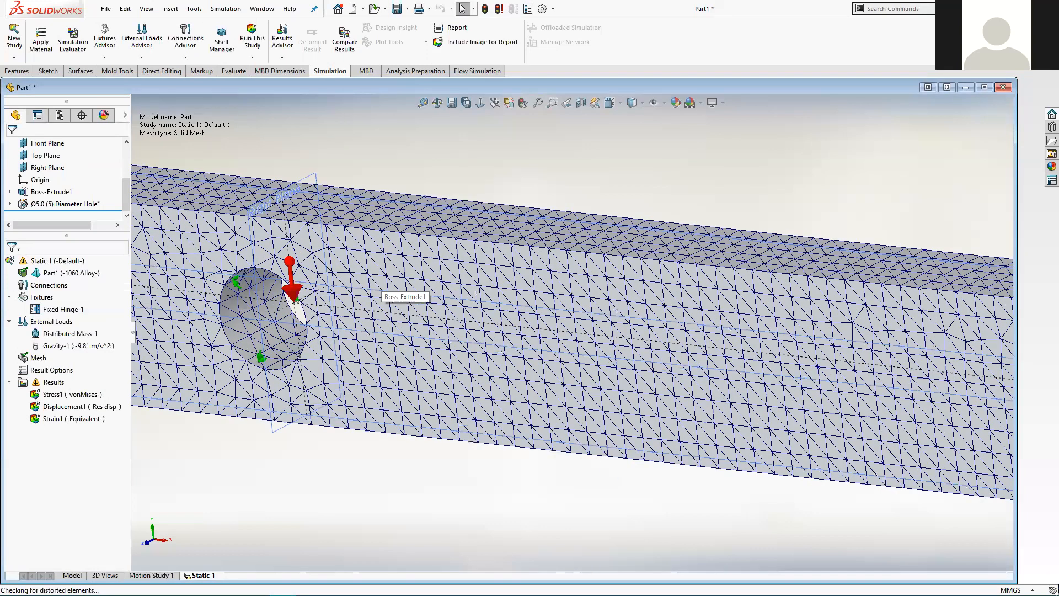
click(202, 585)
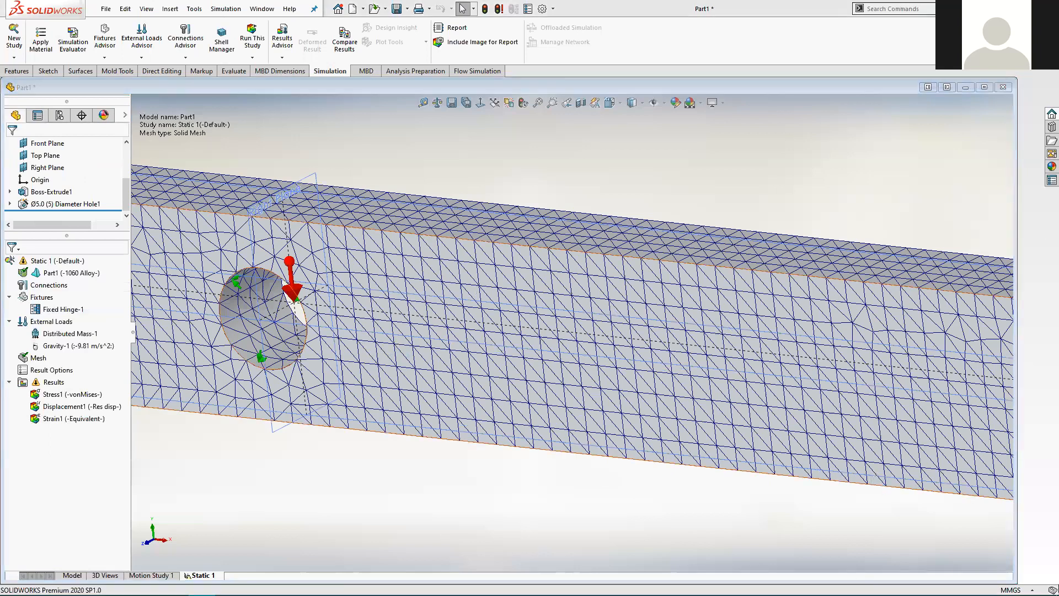
drag(997, 543, 137, 146)
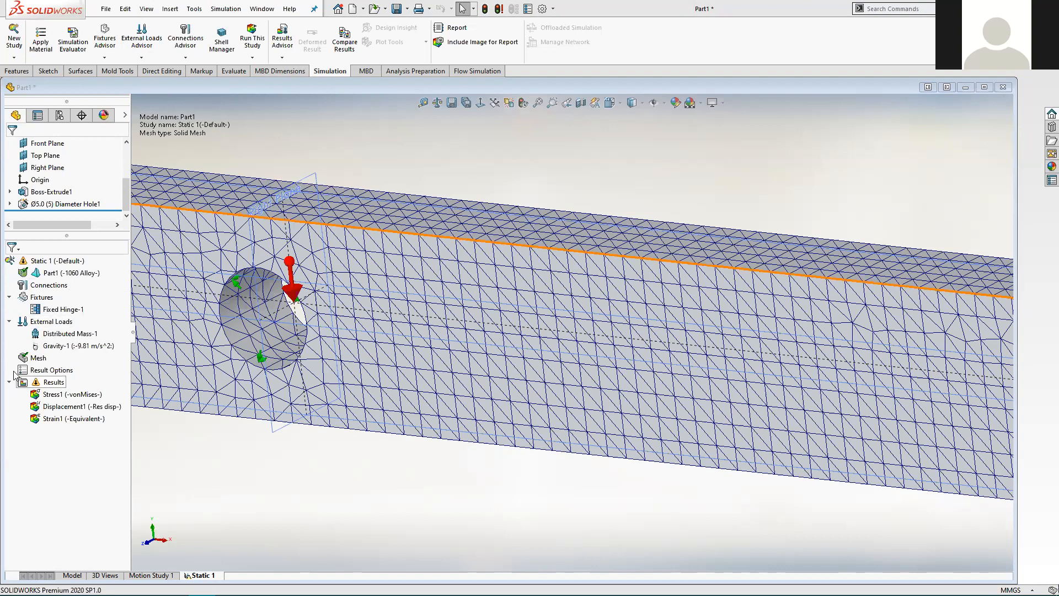
- Remesh the bar with the mesh density set to the coarsest setting
right_click(32, 358)
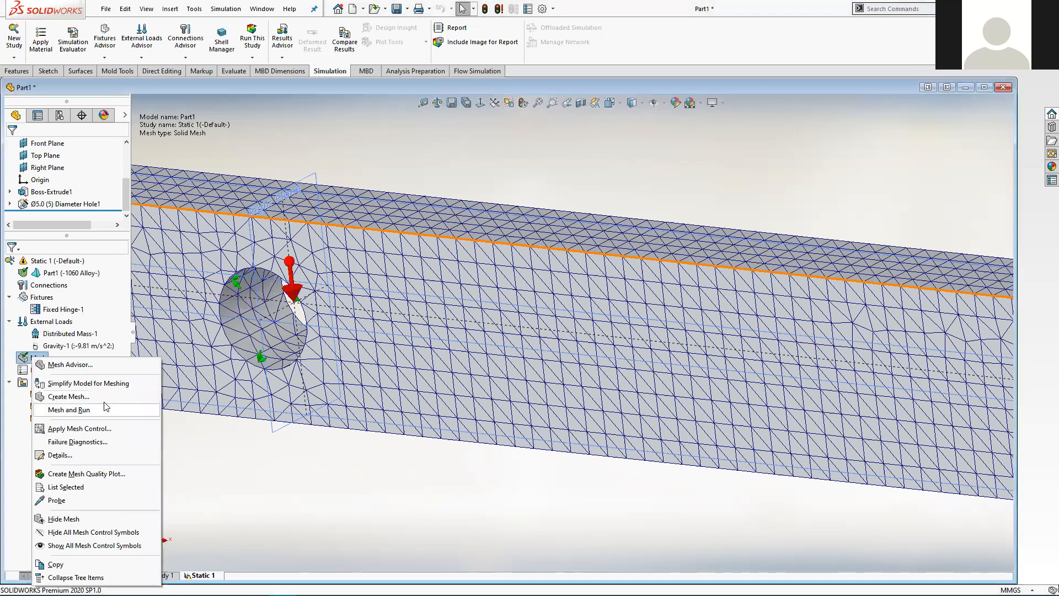
click(105, 397)
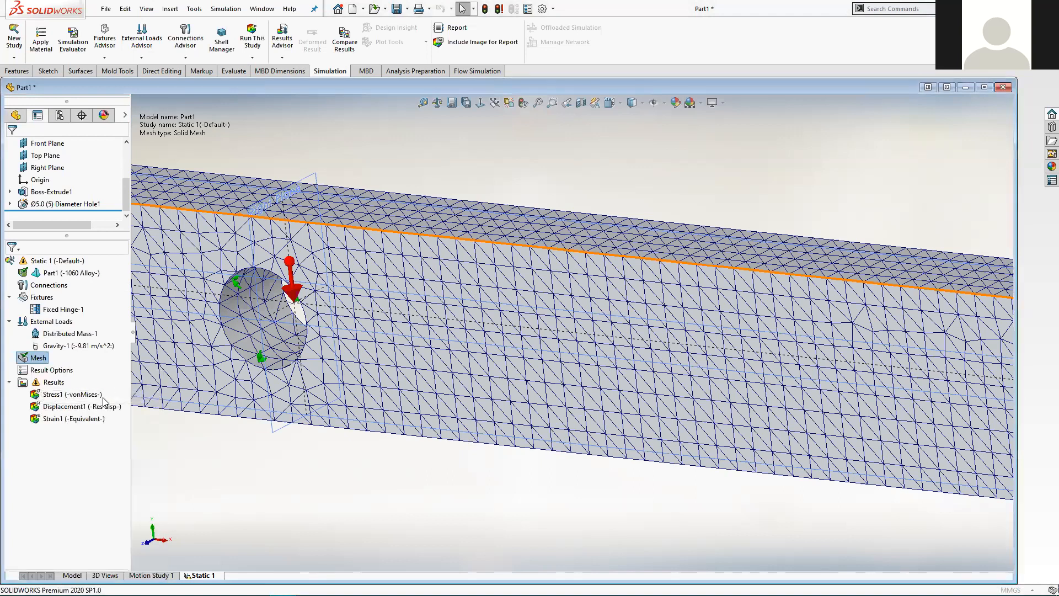
drag(115, 203, 32, 203)
click(11, 148)
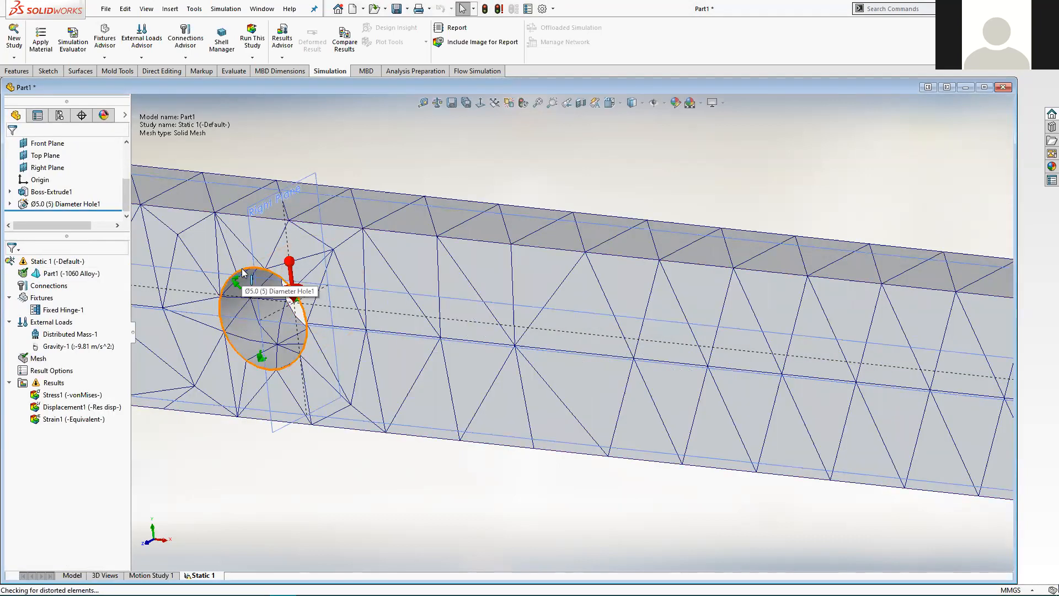
- Examine the coarse mesh around the centre hole and compare it with the captured image of the fine mesh
scroll(324, 309, up, 3)
scroll(381, 314, up, 4)
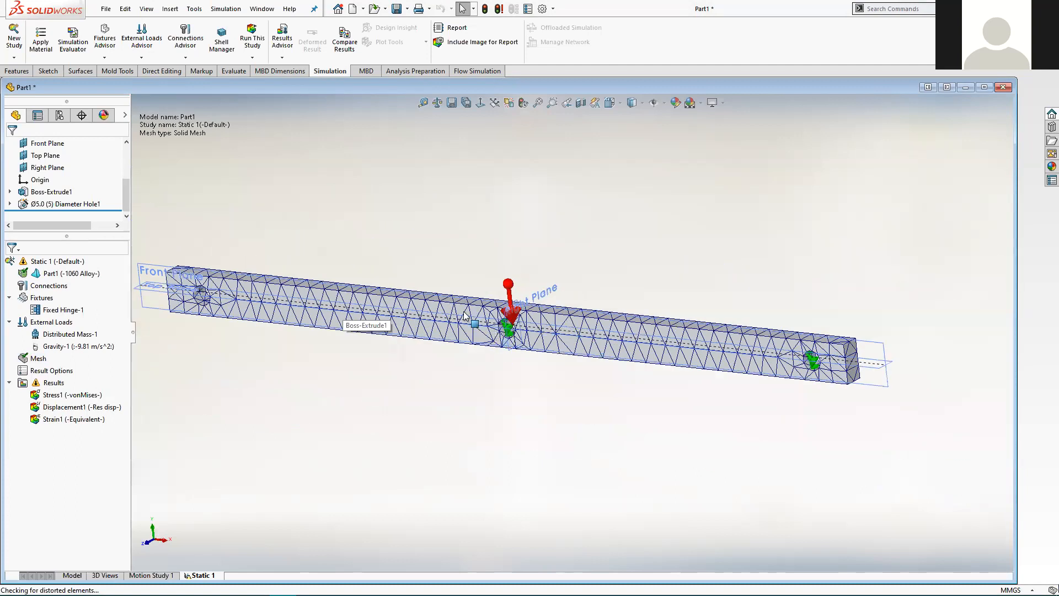
scroll(469, 321, down, 5)
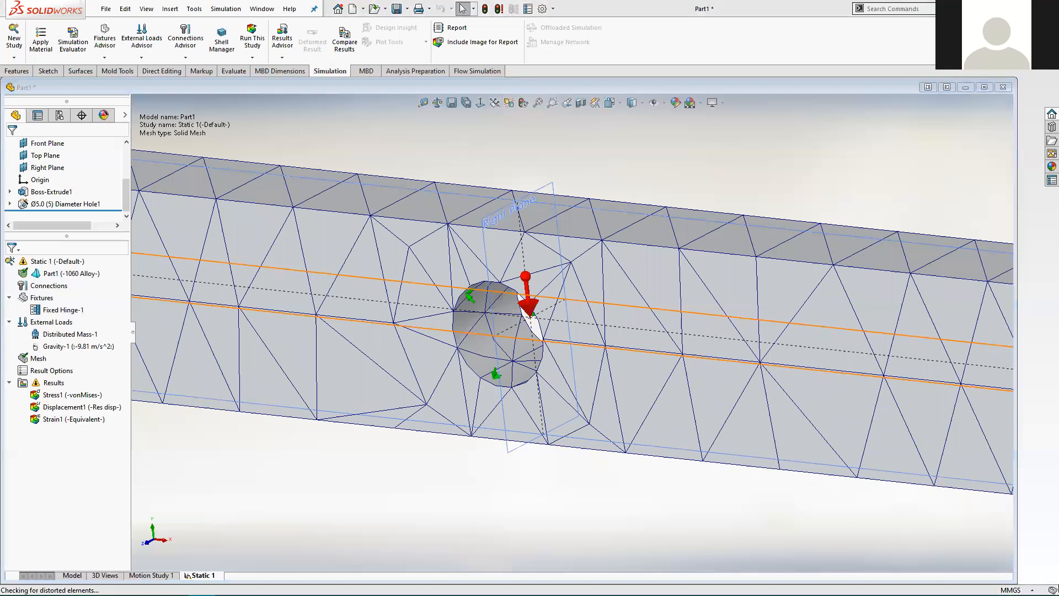
key(alt+Tab)
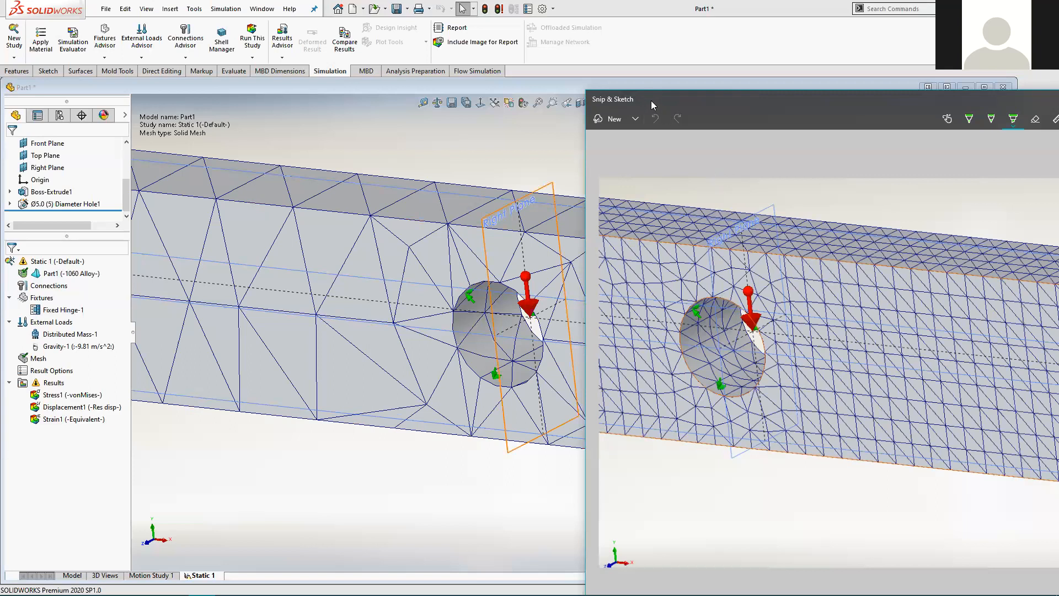
drag(650, 102, 1058, 105)
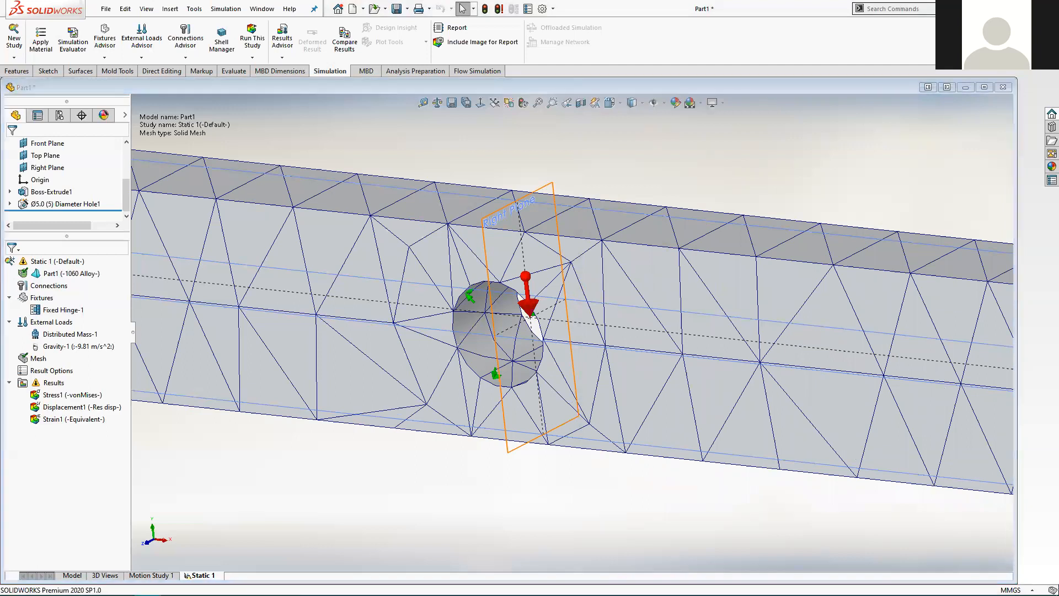
- Switch to the tutorial PDF in Microsoft Edge and read page 10 for the recommended mesh density and the stress plot notes
key(alt+Tab)
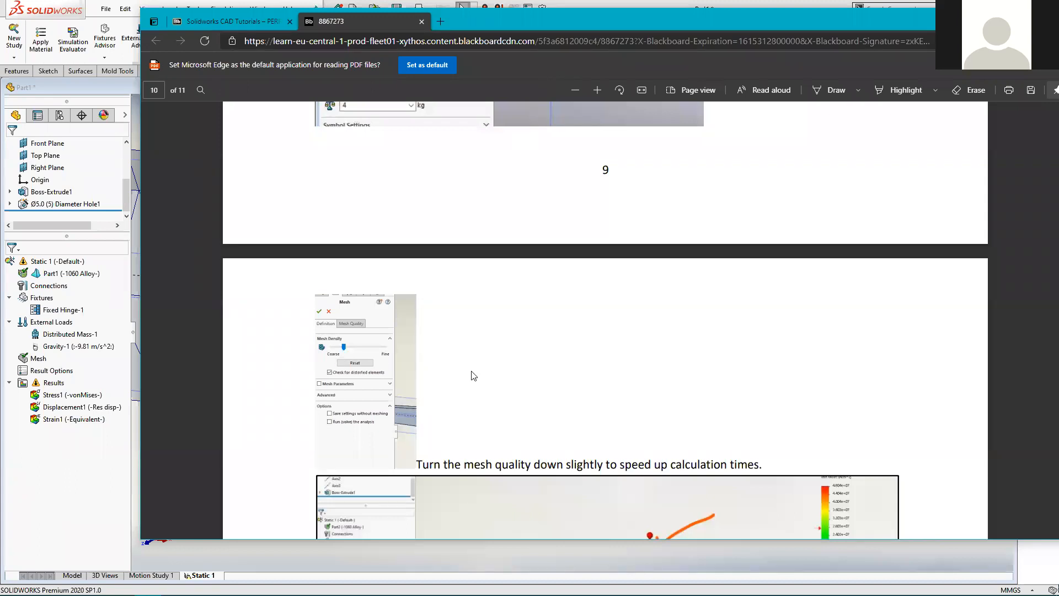
scroll(473, 375, down, 1)
scroll(655, 475, down, 2)
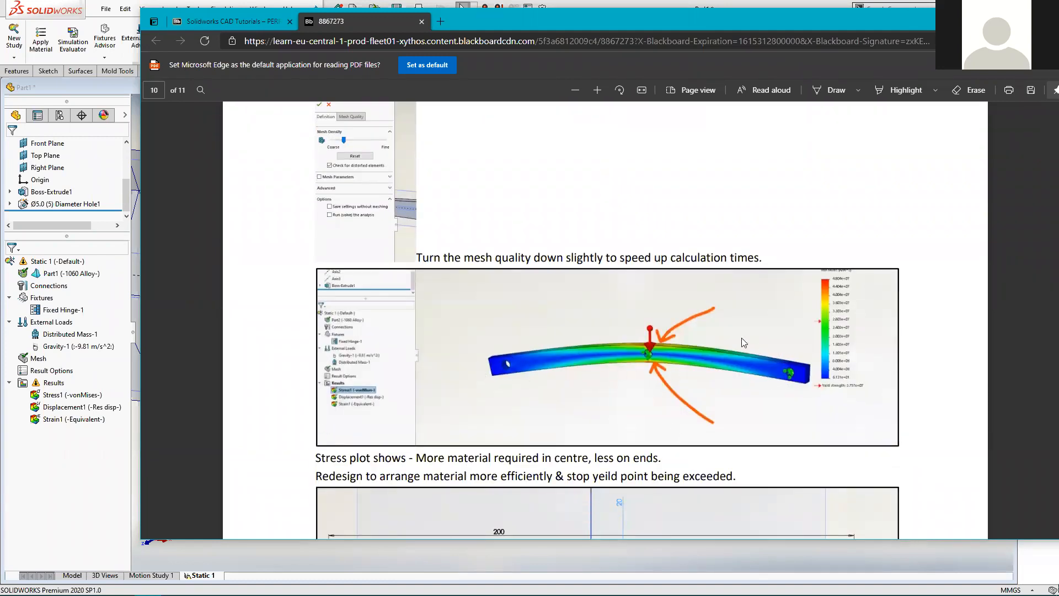
scroll(506, 381, down, 4)
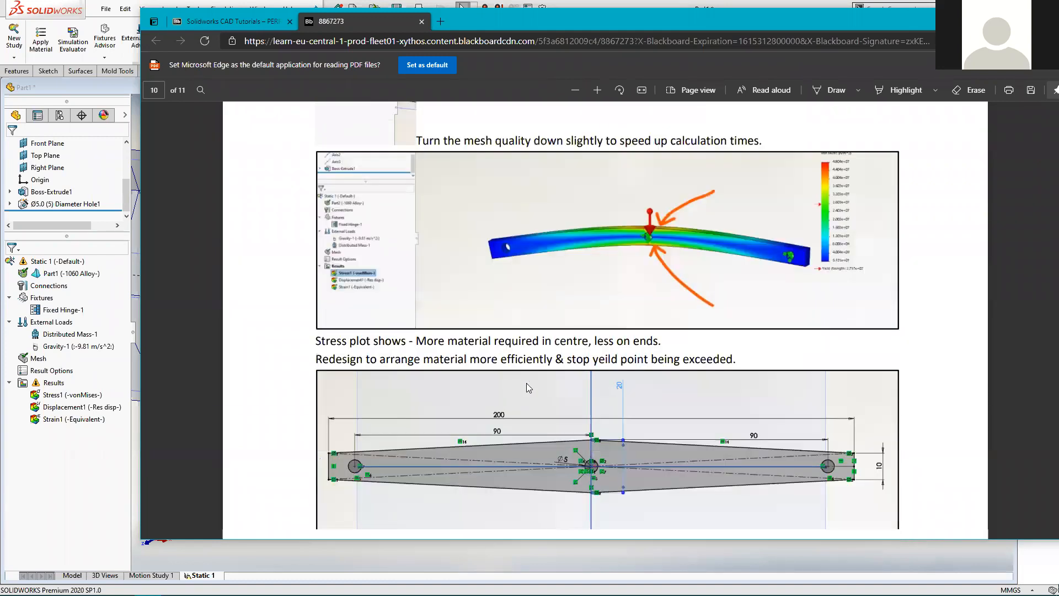
scroll(741, 455, up, 4)
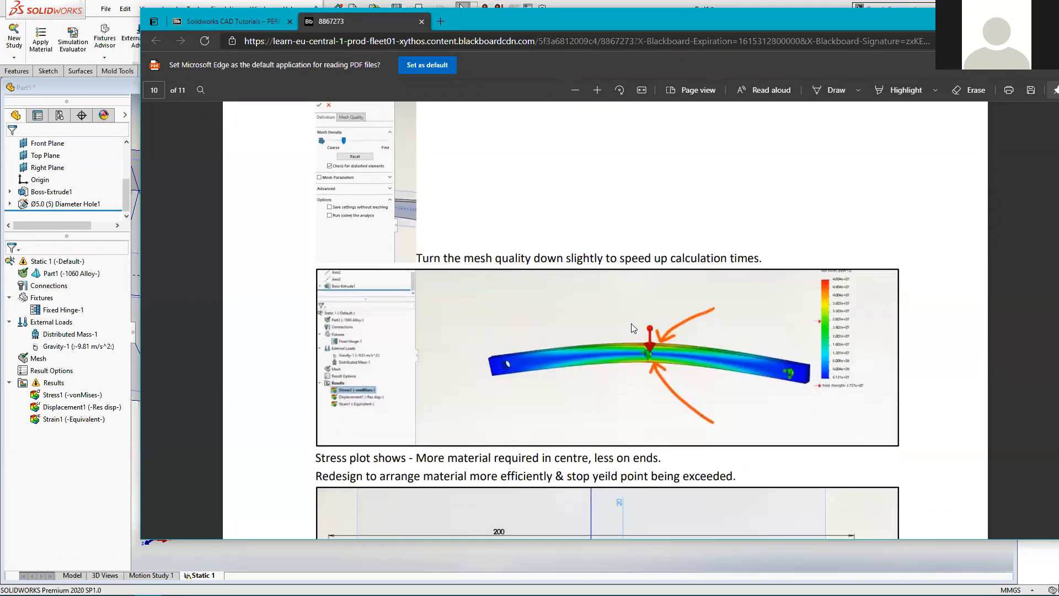
scroll(577, 347, up, 1)
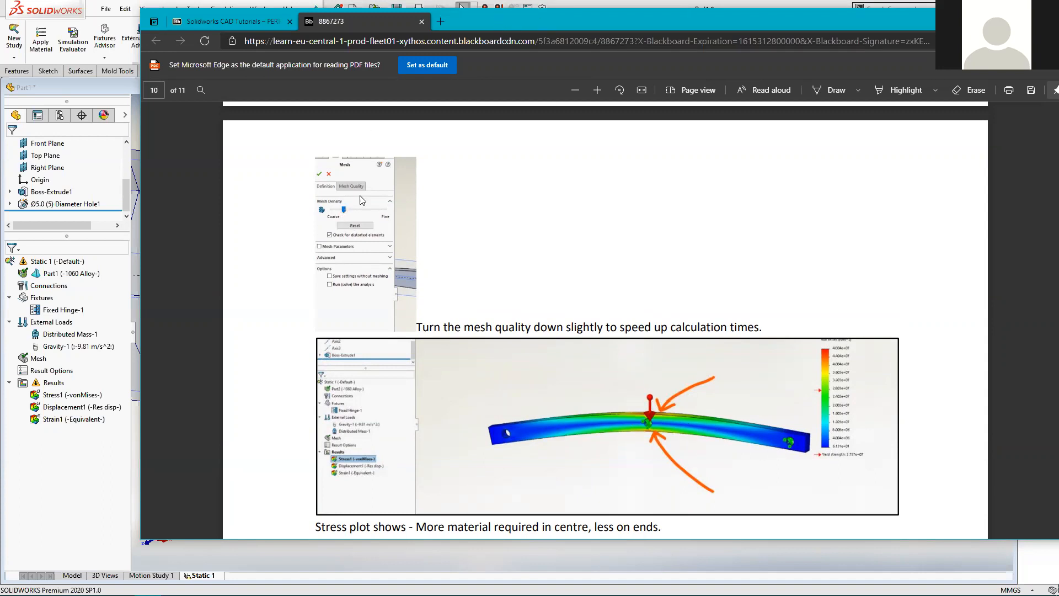
click(597, 90)
click(597, 90)
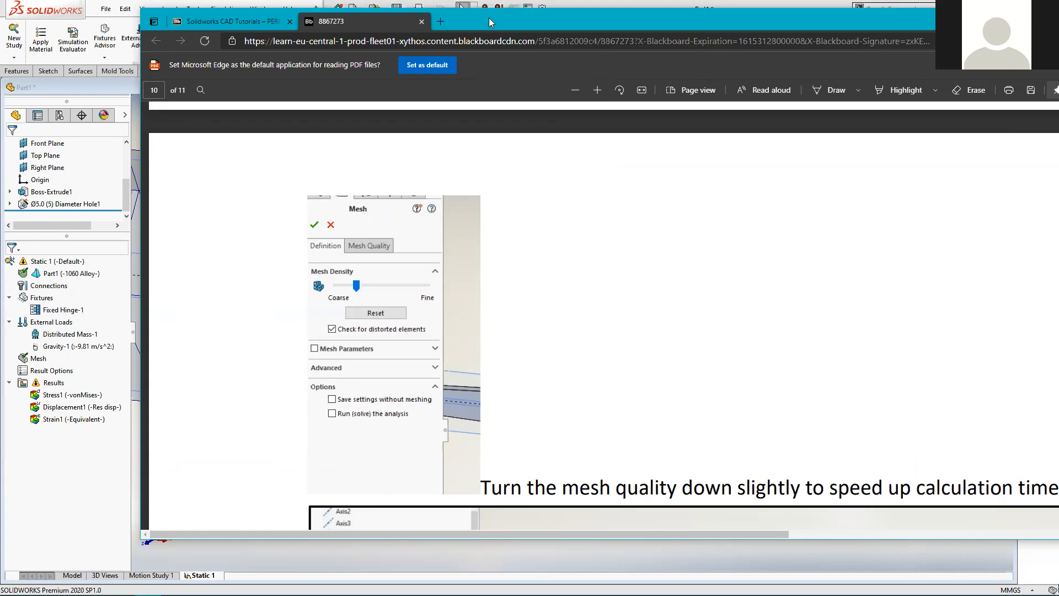
- Return to SOLIDWORKS and remesh the bar with the mesh density slightly above the coarsest setting, matching the tutorial
click(43, 423)
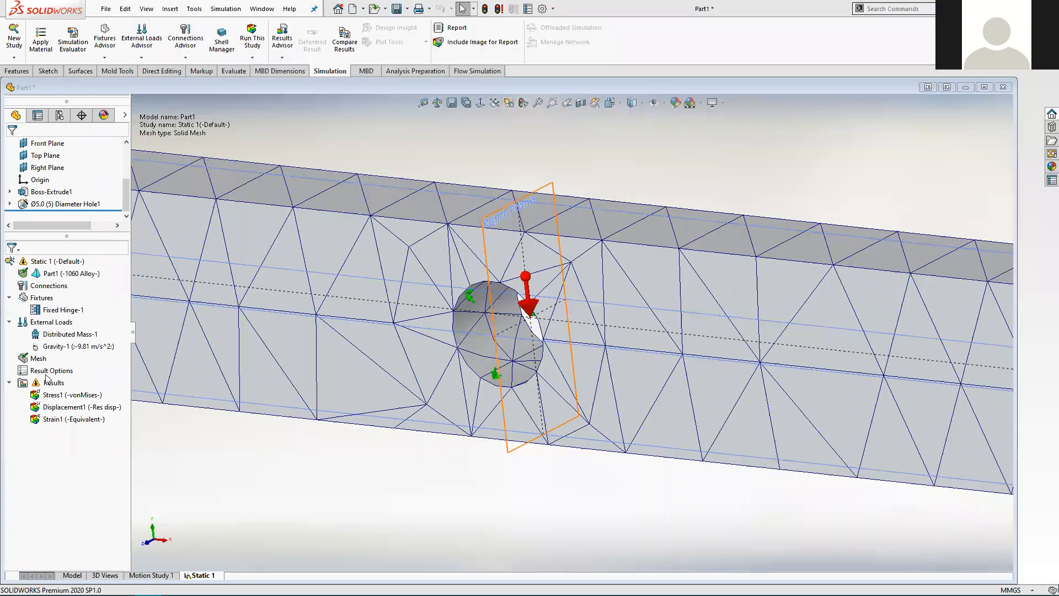
right_click(36, 358)
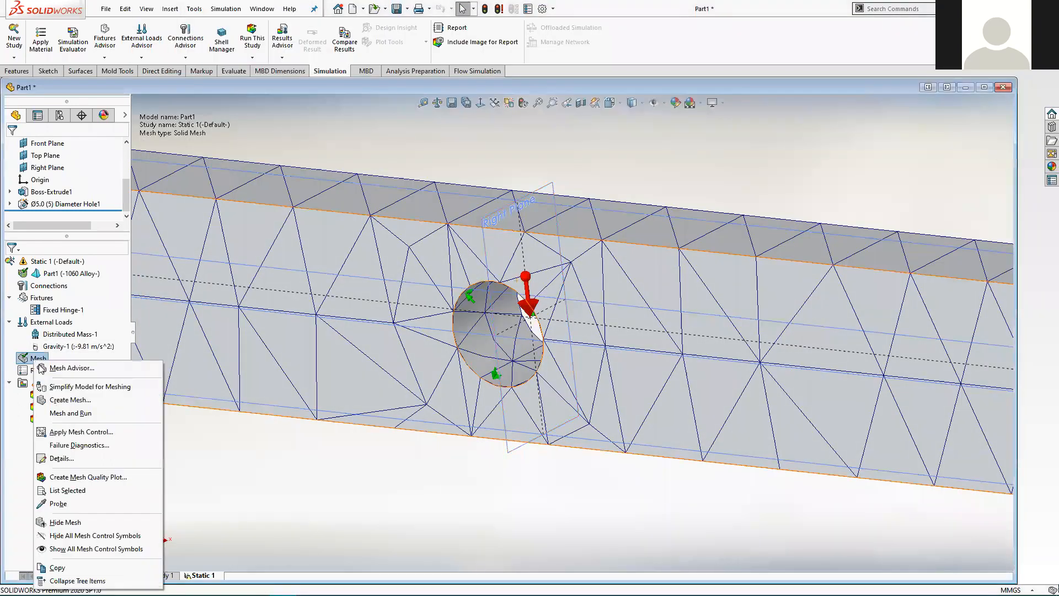
click(95, 400)
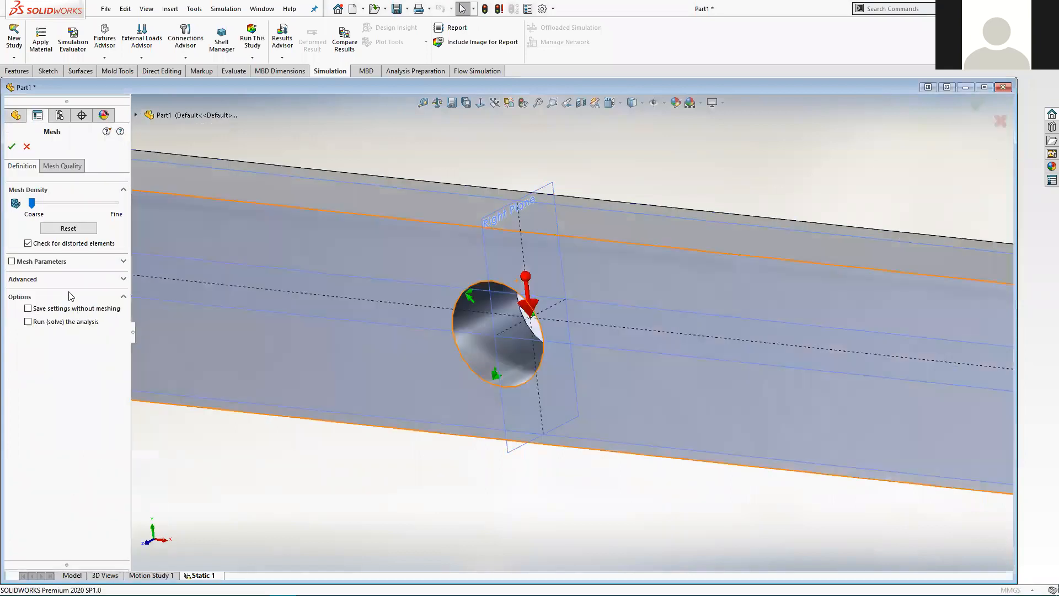
drag(32, 204, 49, 202)
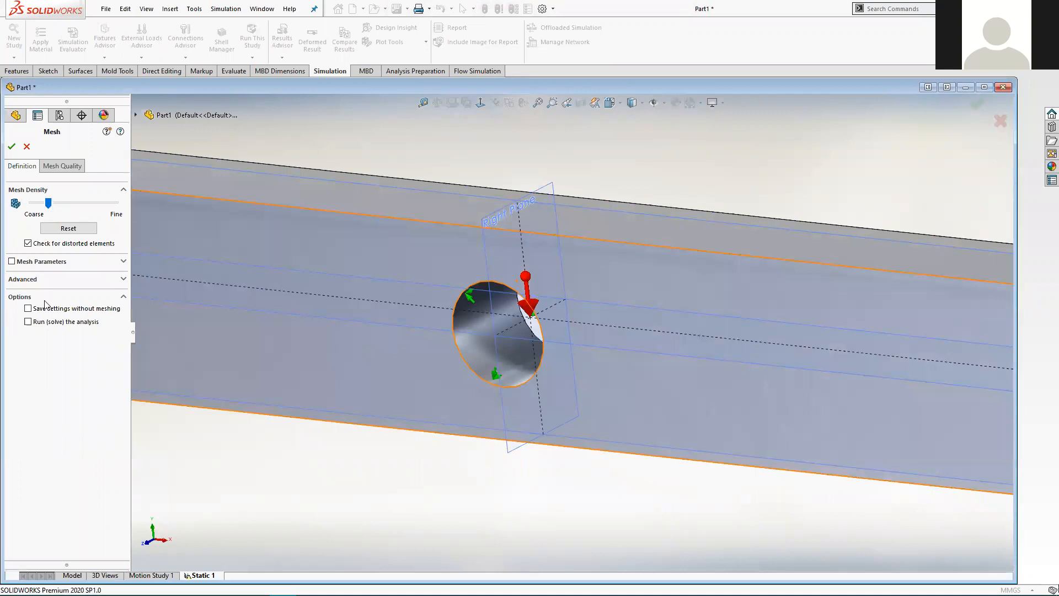
click(11, 146)
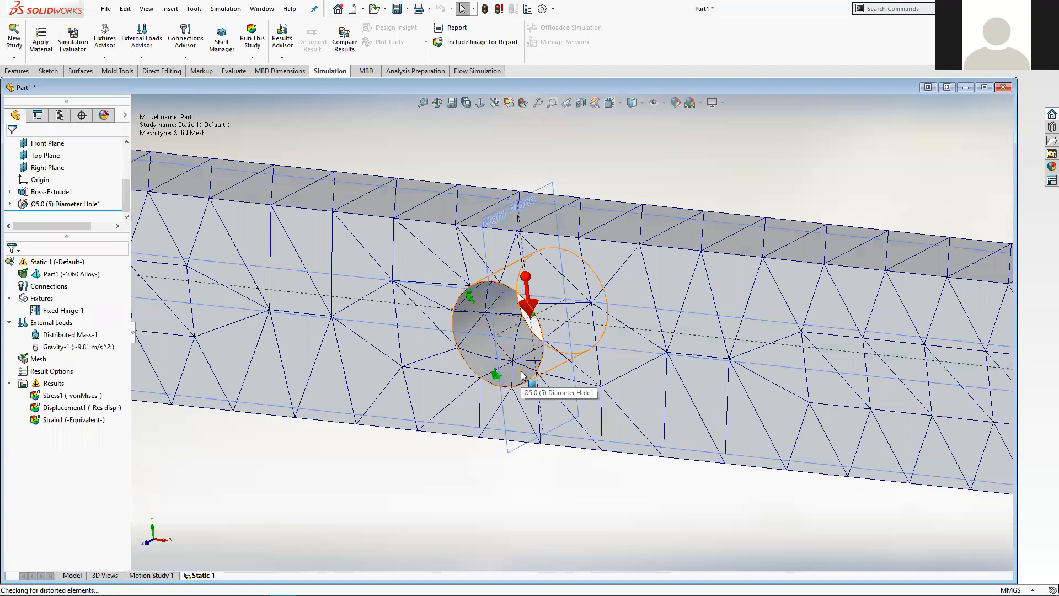
- Check the new mesh over the whole bar, and run the Static 1 study
scroll(548, 435, up, 5)
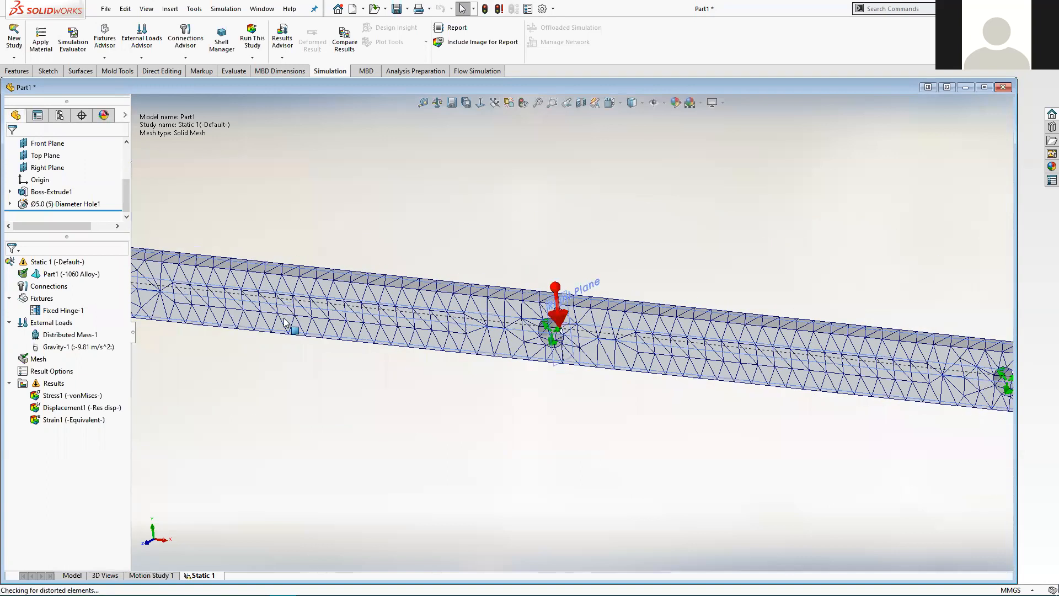
key(f)
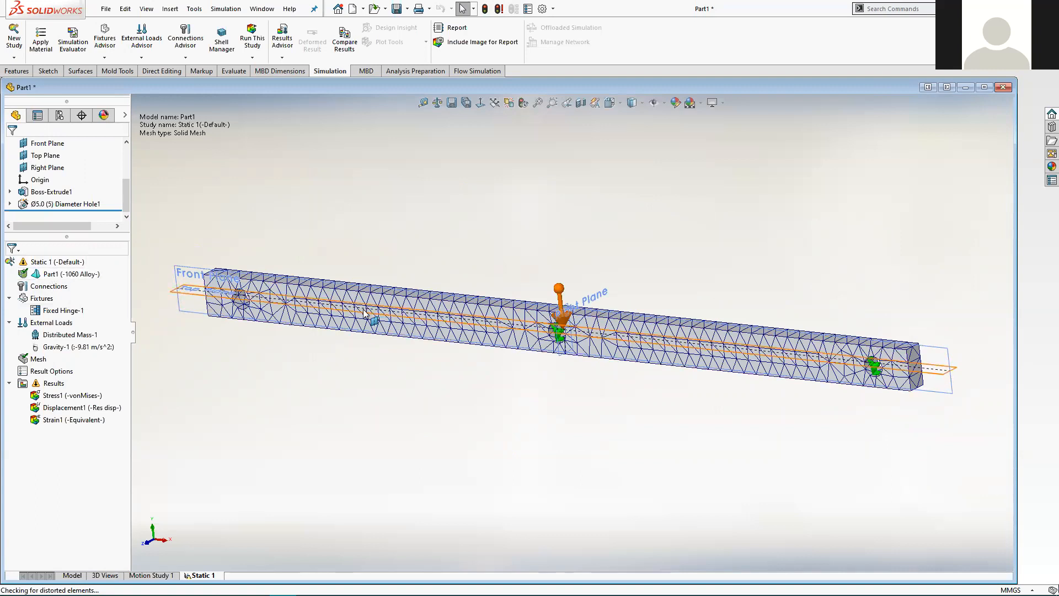
right_click(57, 263)
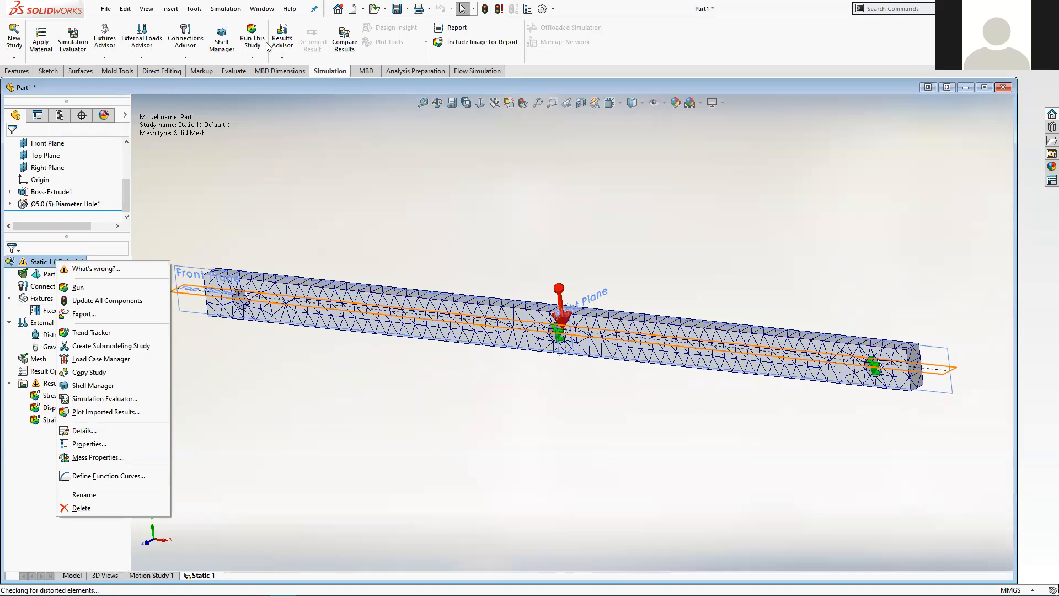
click(103, 289)
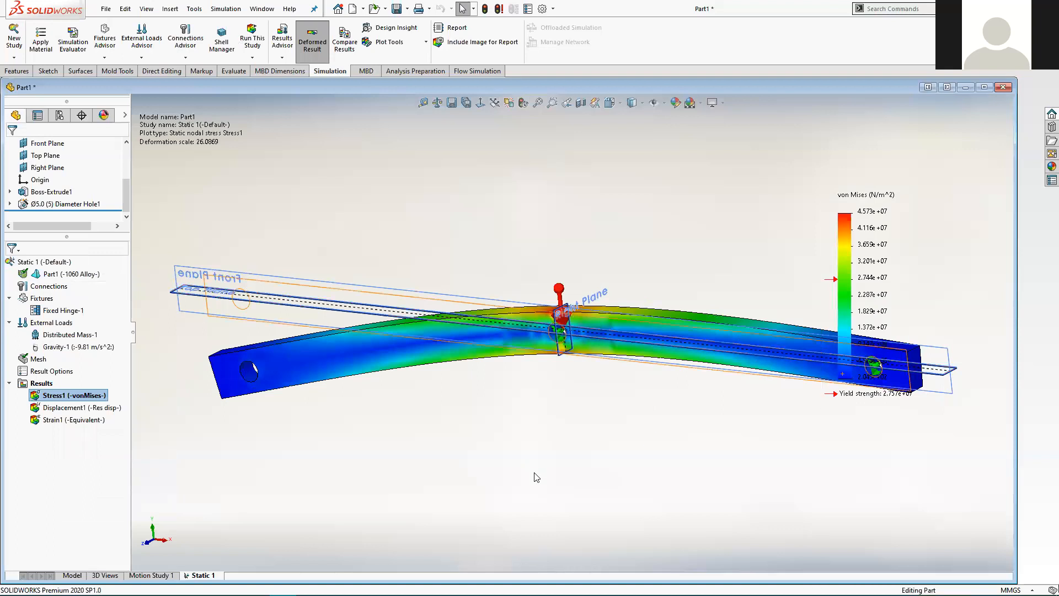
- Examine the von Mises stress distribution along the deformed bar, especially above and below the centre hole, against the yield strength
scroll(641, 434, up, 2)
ctrl+middle_drag(657, 420, 620, 389)
scroll(630, 396, down, 1)
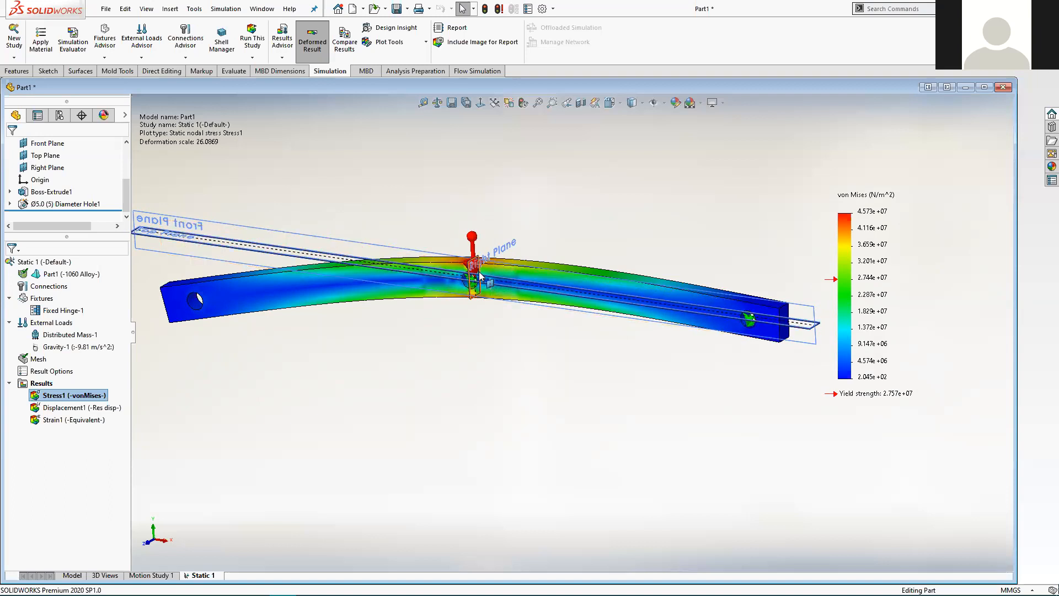
scroll(481, 280, down, 4)
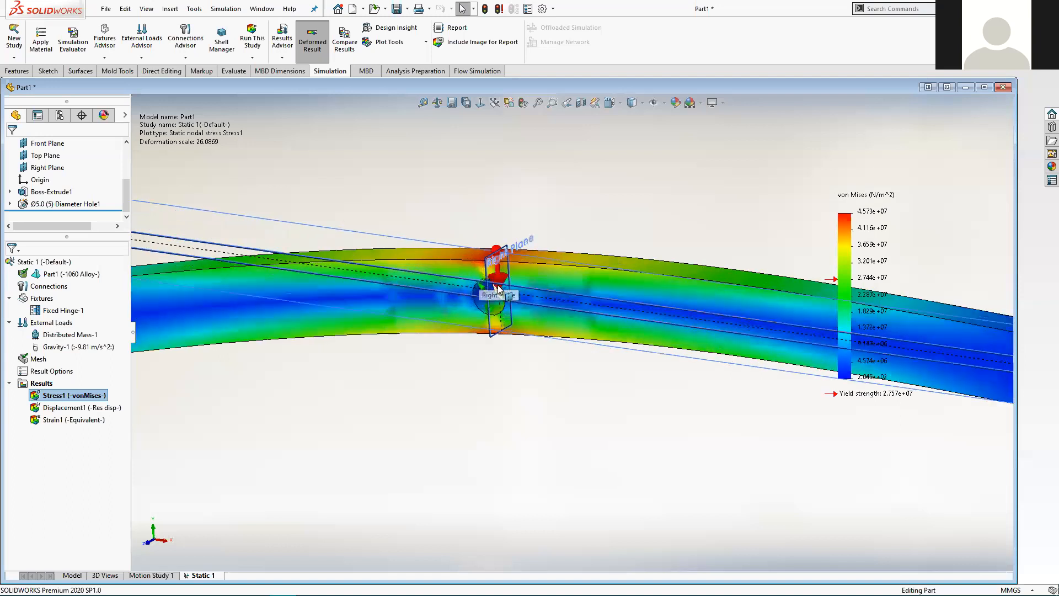
scroll(491, 289, down, 2)
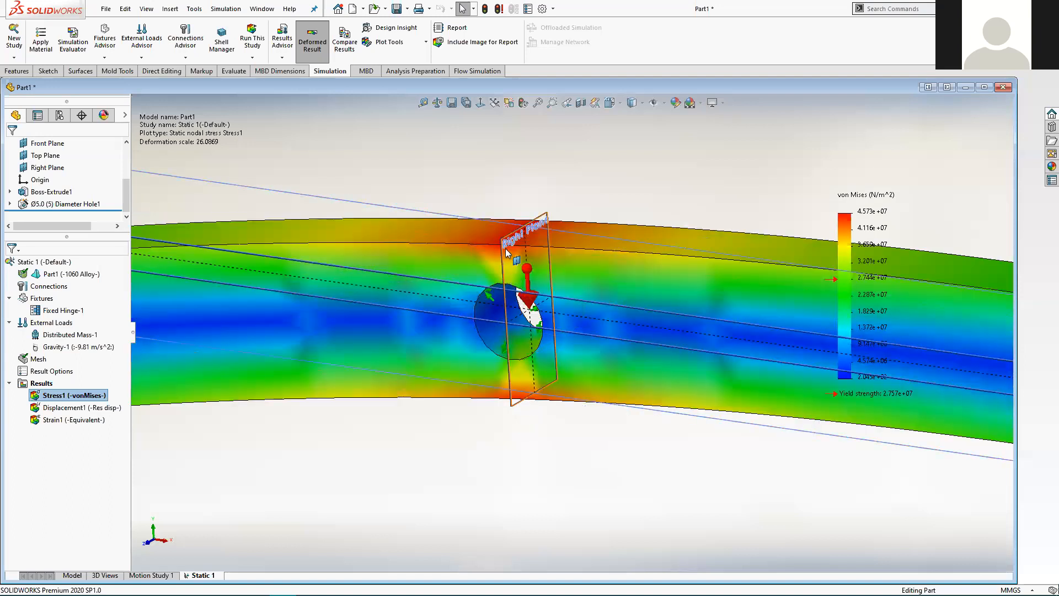
scroll(518, 402, up, 2)
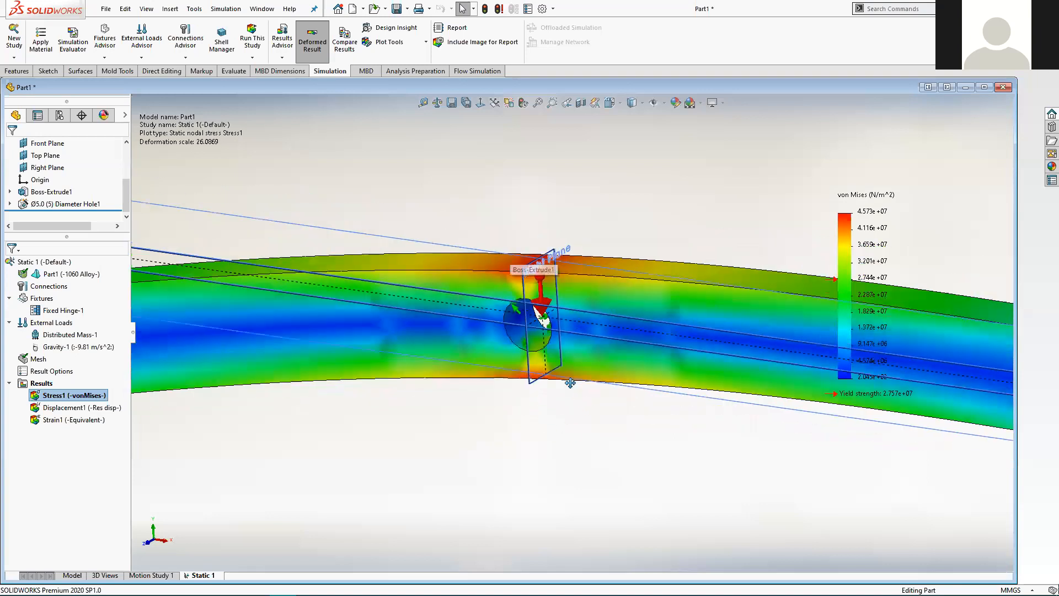
scroll(559, 388, up, 3)
middle_drag(579, 378, 623, 386)
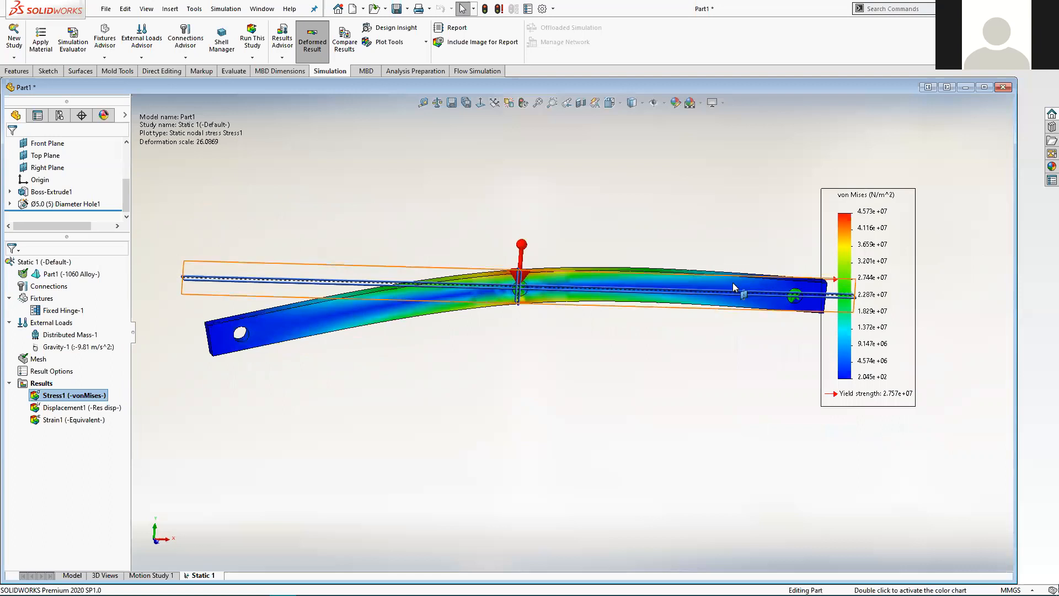
- Switch to the tutorial PDF in Microsoft Edge and read page 10's redesign notes and the dimensioned sketch of the tapered bar
middle_drag(555, 350, 483, 284)
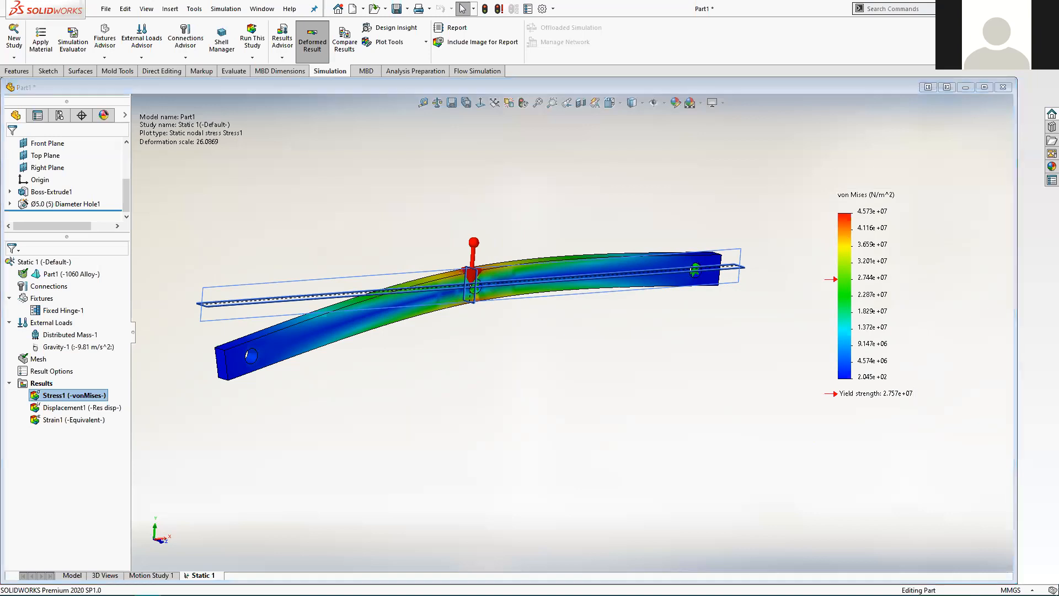
key(alt+Tab)
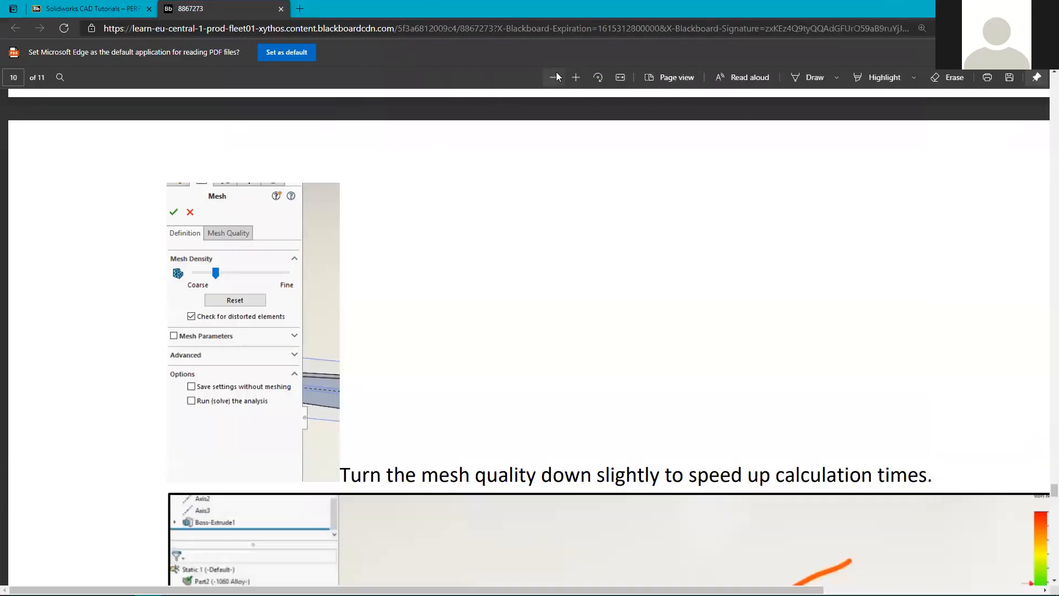
click(554, 77)
click(553, 77)
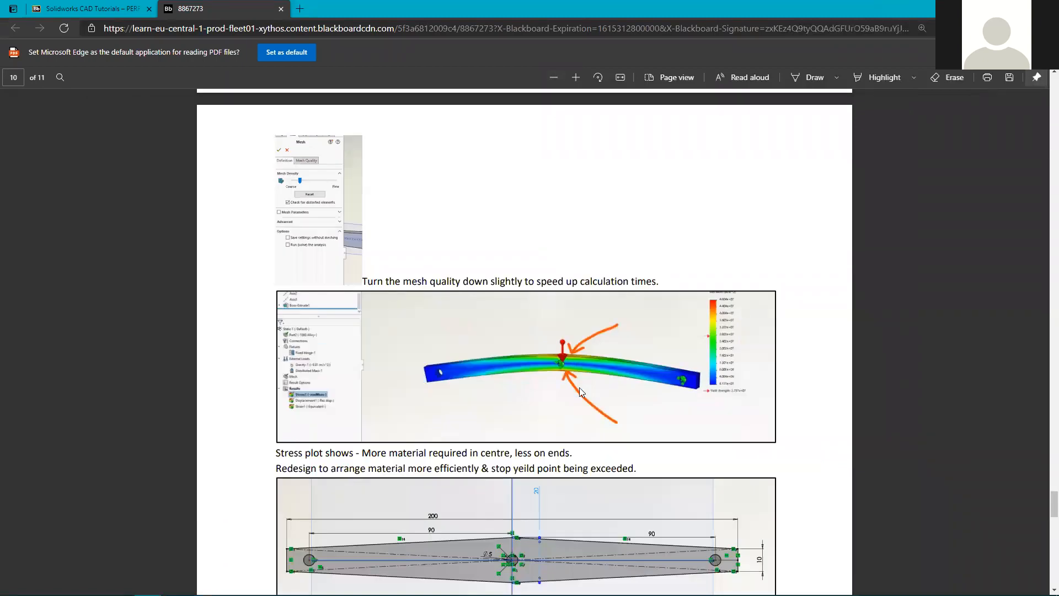
scroll(568, 511, down, 3)
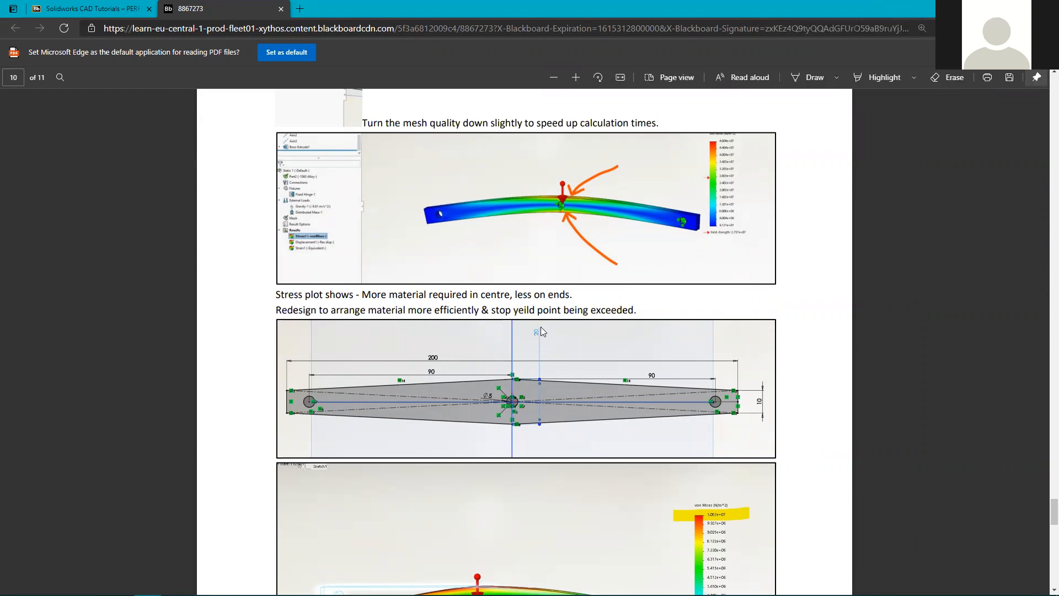
click(574, 81)
click(574, 81)
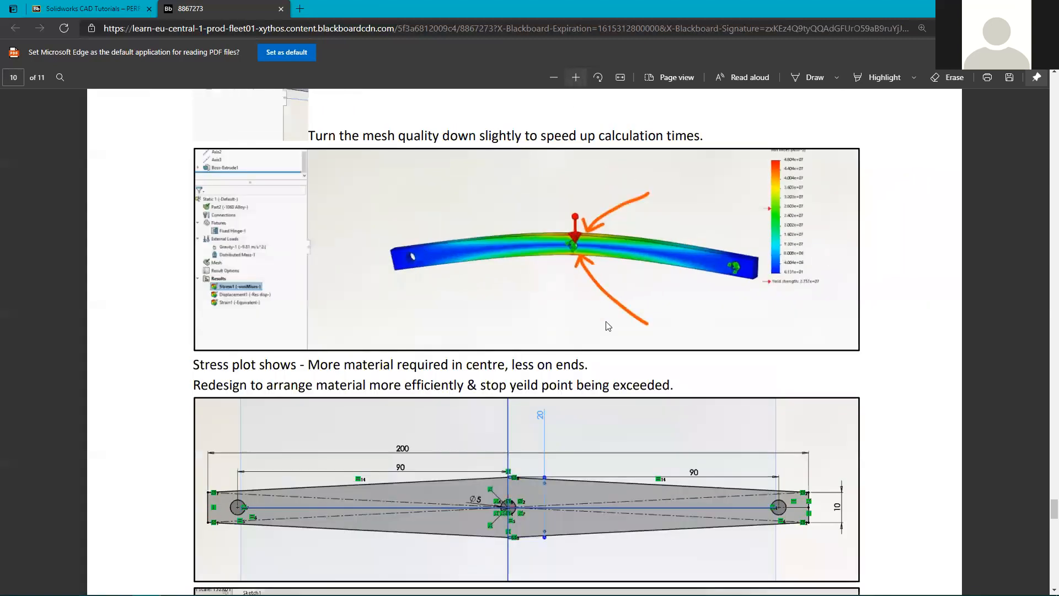
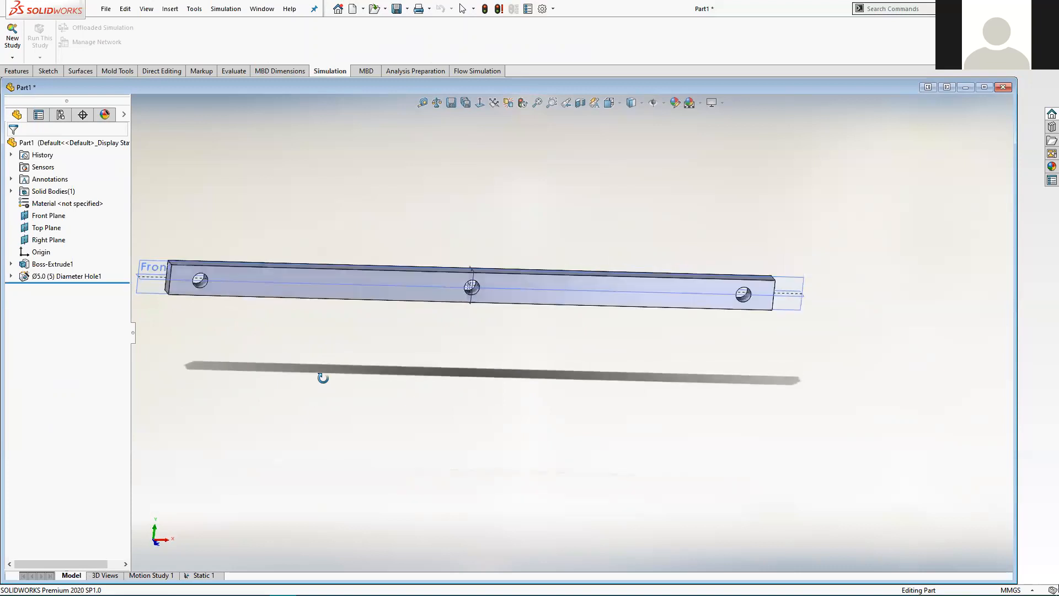
- Using Instant3D on Boss-Extrude1 in the model, increase the bar's height at the centre hole to 20 mm so it tapers towards both ends
scroll(367, 316, up, 1)
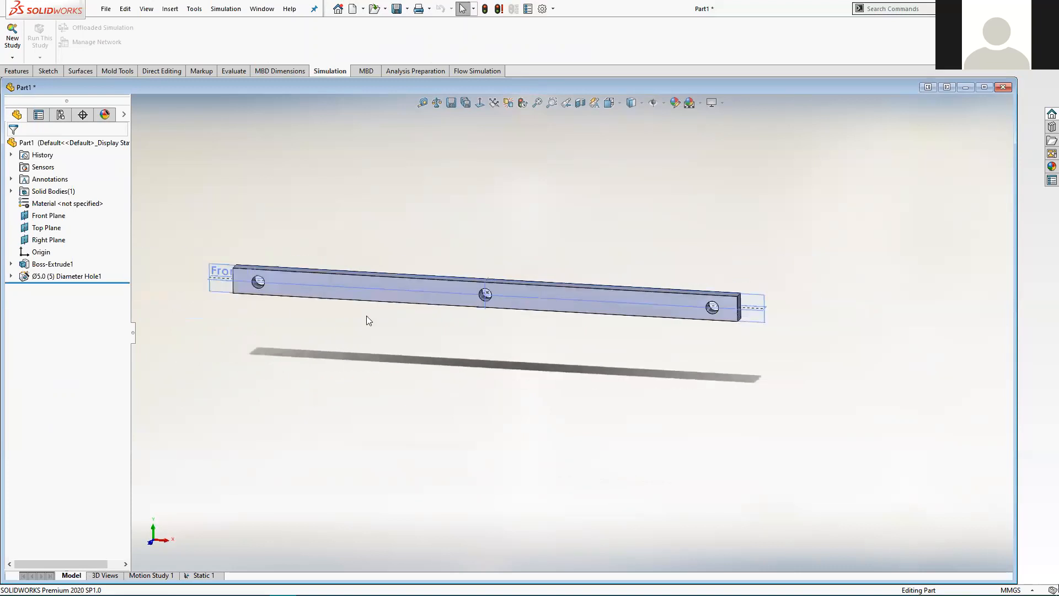
scroll(366, 316, down, 1)
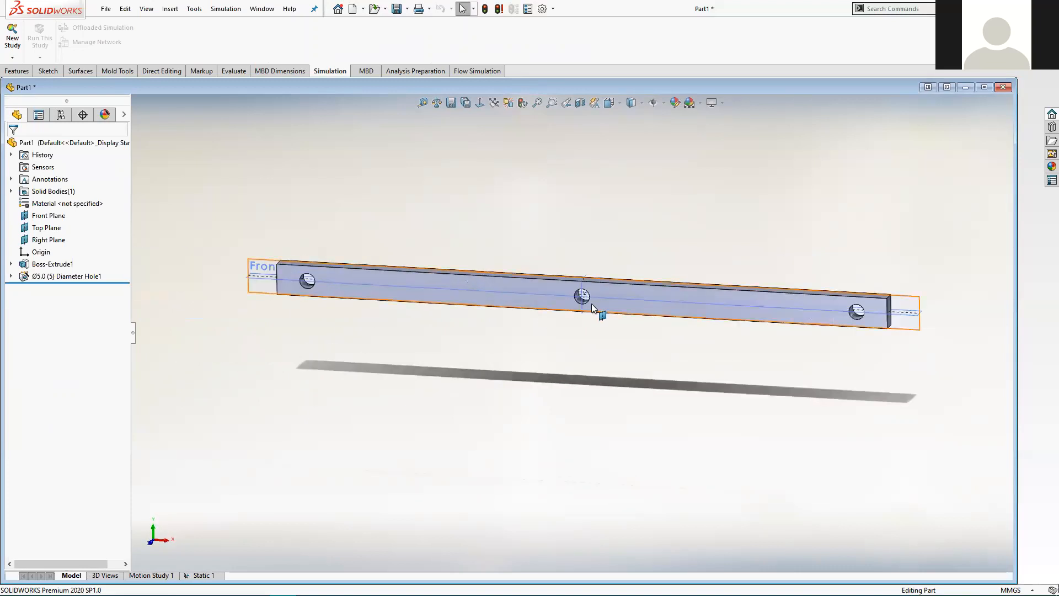
scroll(634, 300, down, 2)
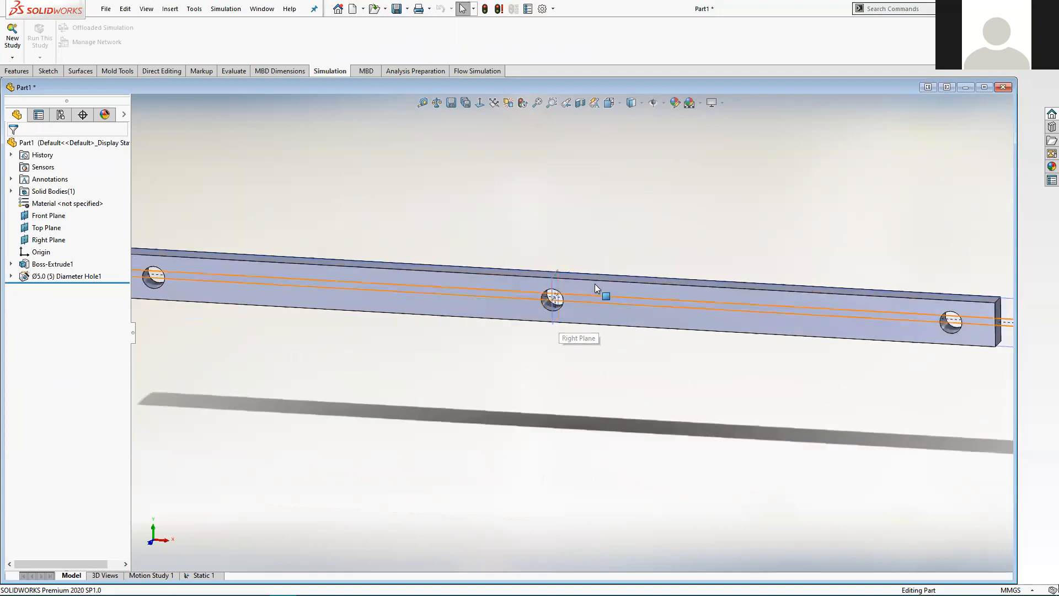
click(17, 71)
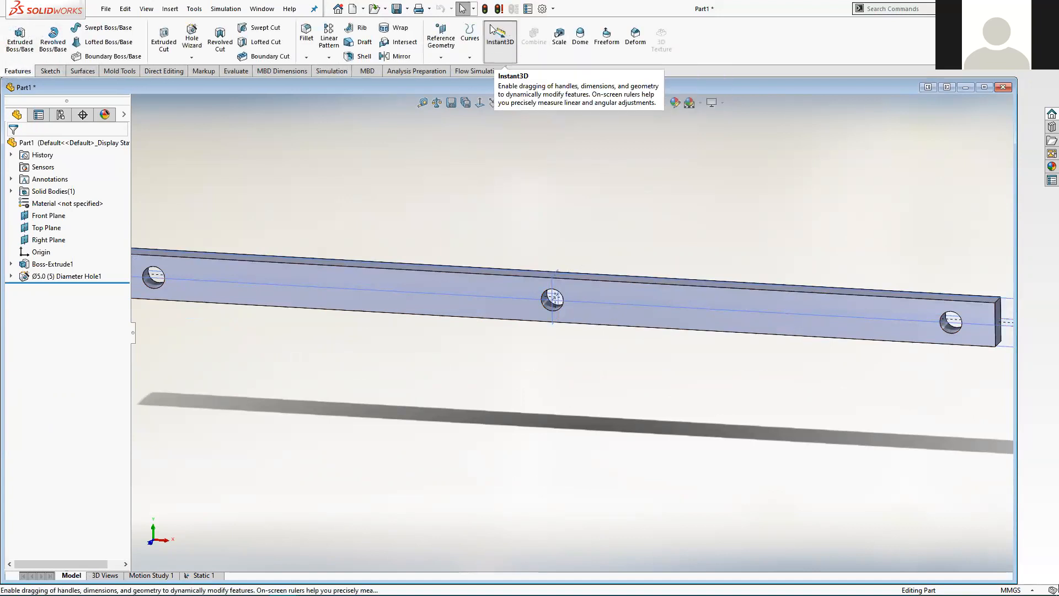
click(485, 42)
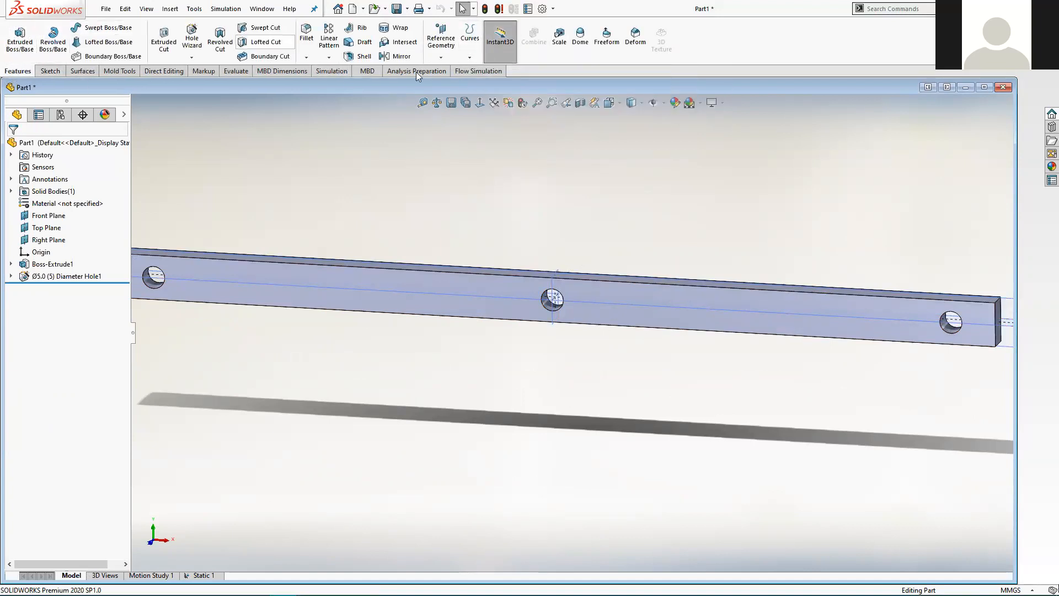
click(52, 264)
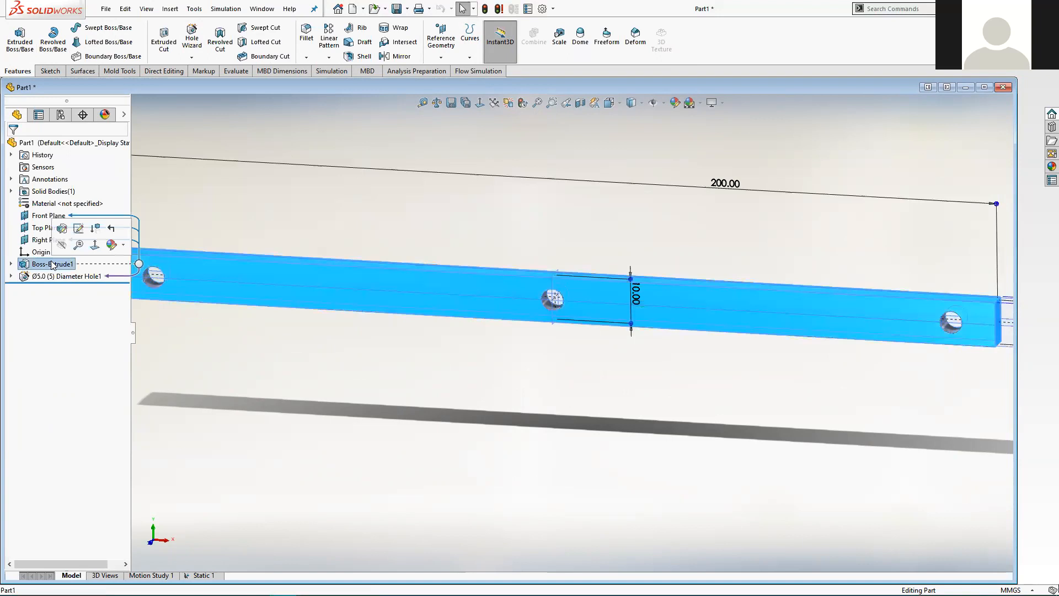
scroll(381, 398, up, 3)
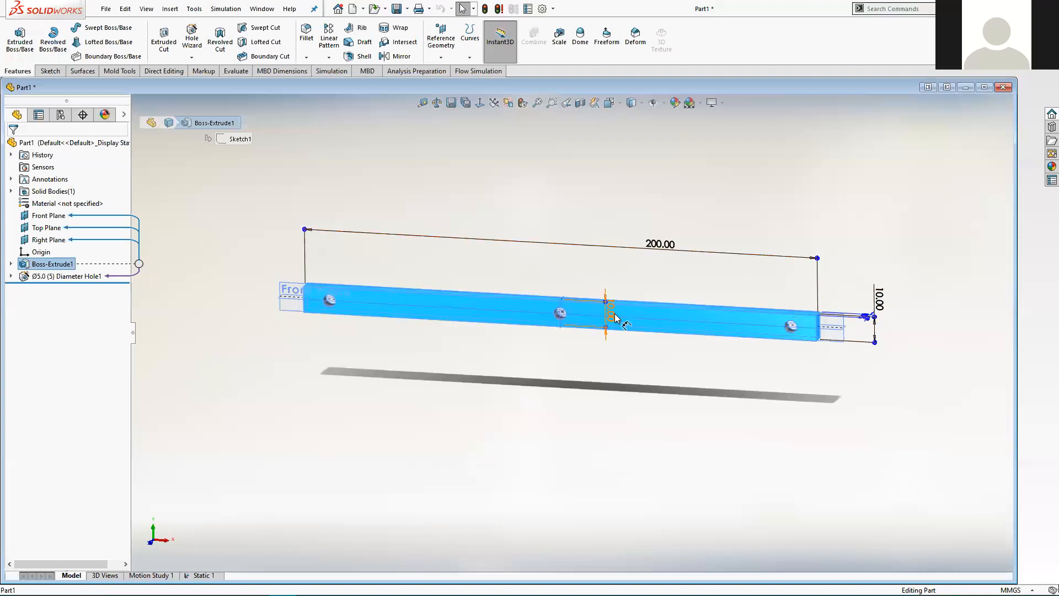
scroll(560, 344, down, 3)
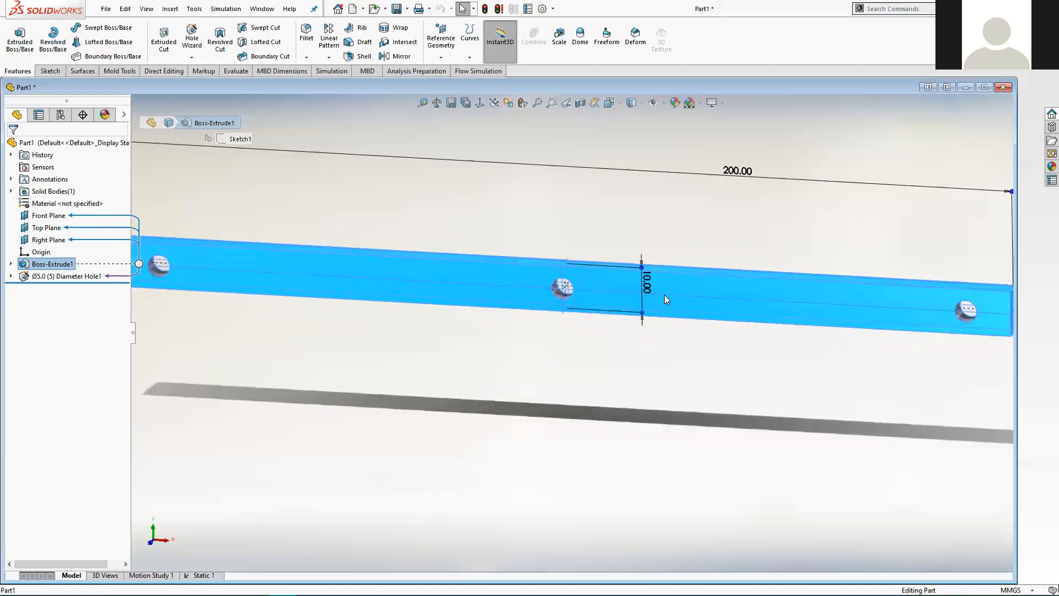
mouse_move(642, 271)
mouse_down()
mouse_move(647, 252)
mouse_move(661, 249)
mouse_up()
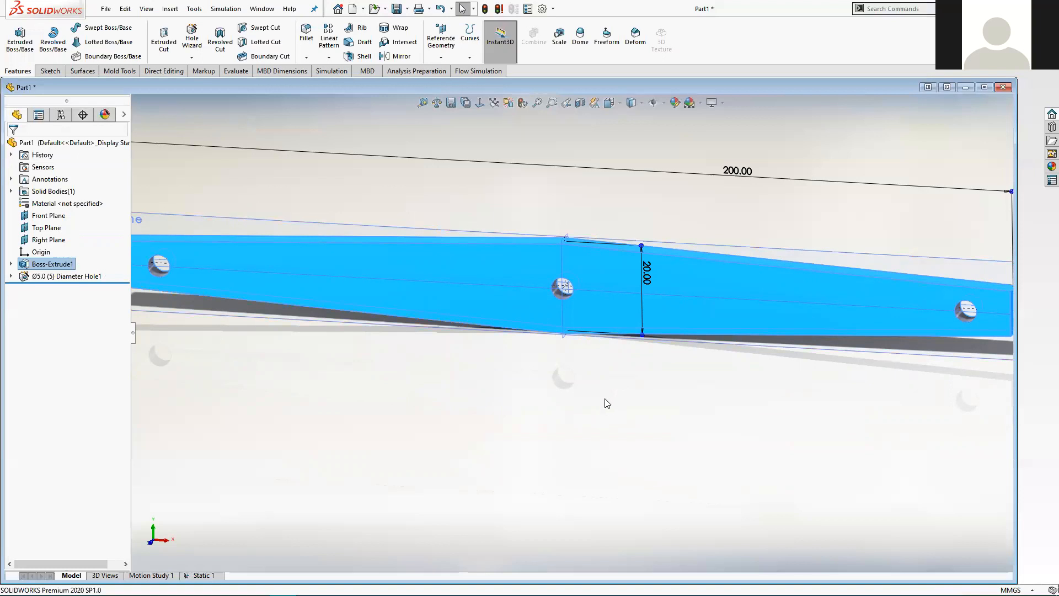
click(565, 406)
scroll(621, 415, up, 5)
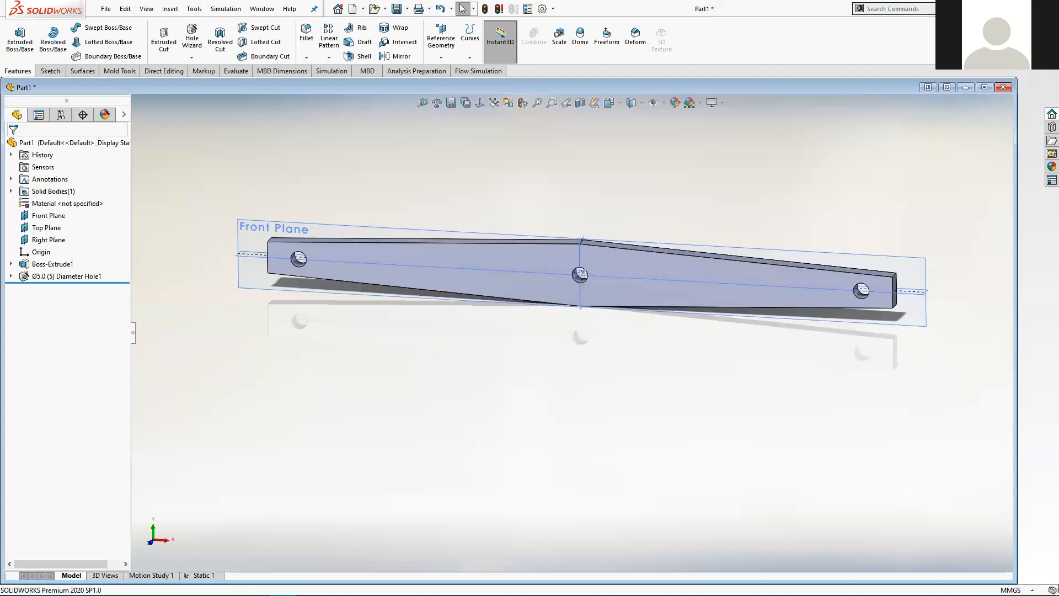
- Return to the Static 1 study, then remesh the tapered bar and run the analysis in one operation
click(203, 575)
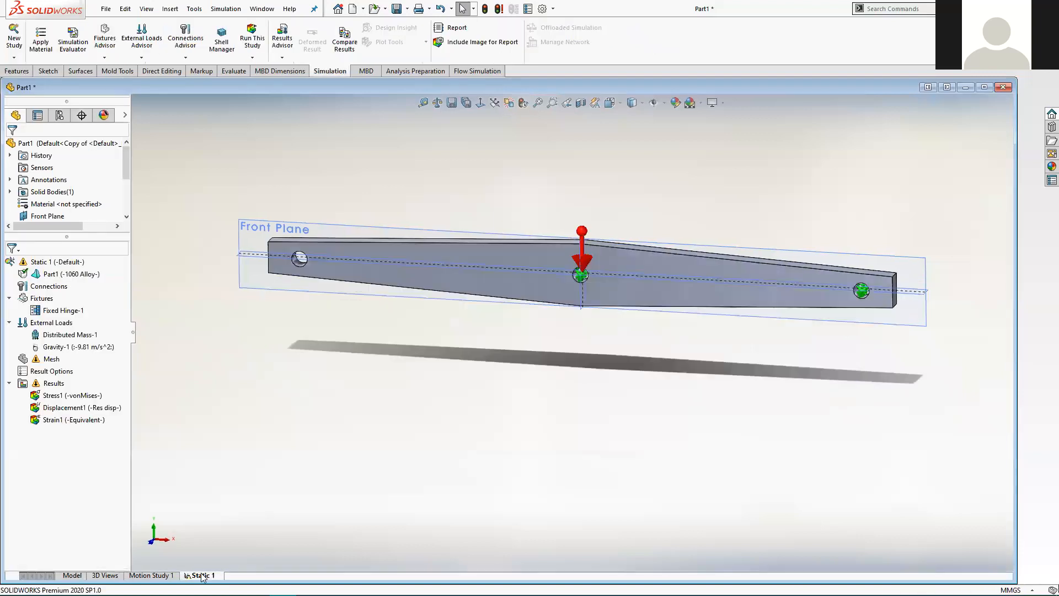
scroll(84, 356, down, 2)
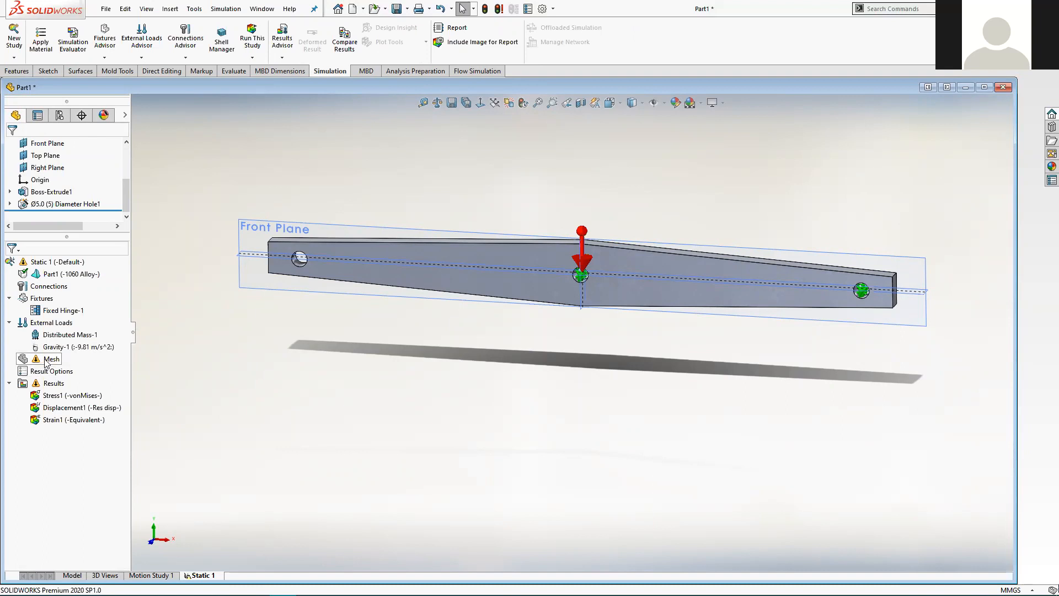
click(47, 362)
right_click(46, 360)
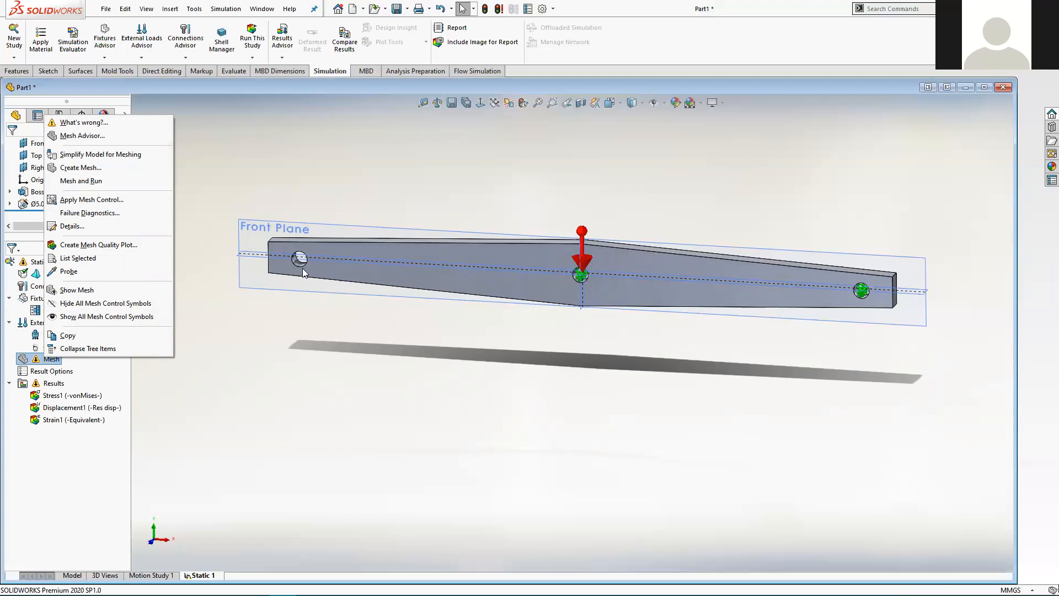
click(88, 182)
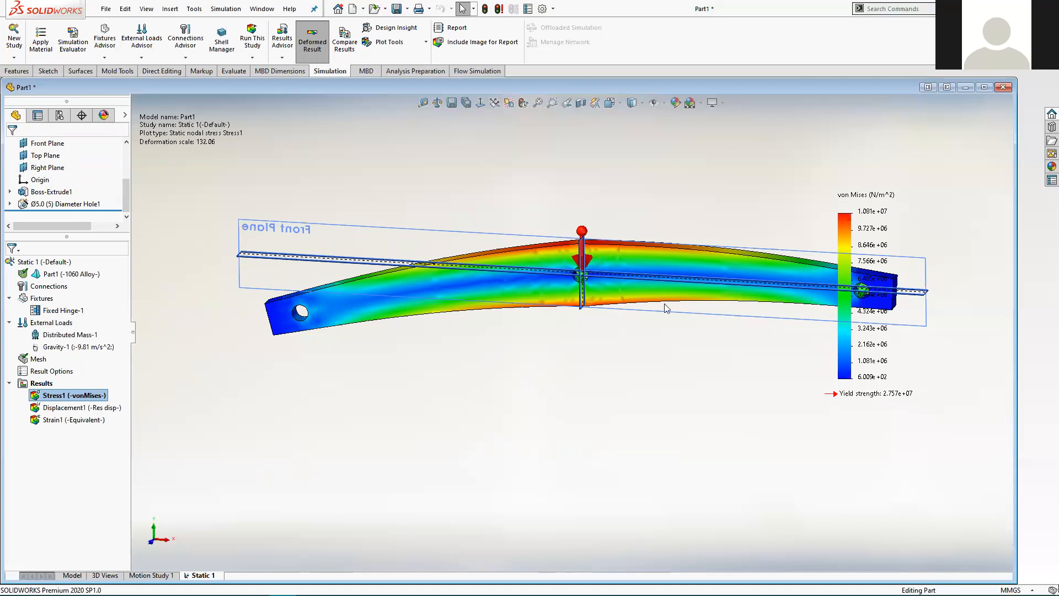
- Examine the von Mises stress distribution along the deformed tapered bar and compare its maximum with the yield strength
middle_drag(649, 349, 601, 373)
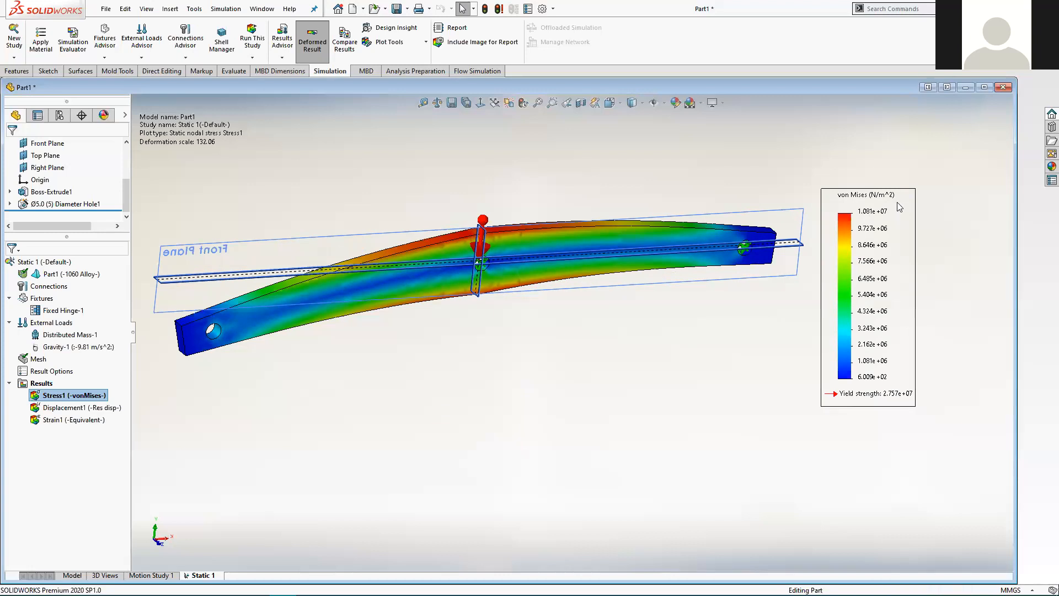
scroll(496, 354, up, 2)
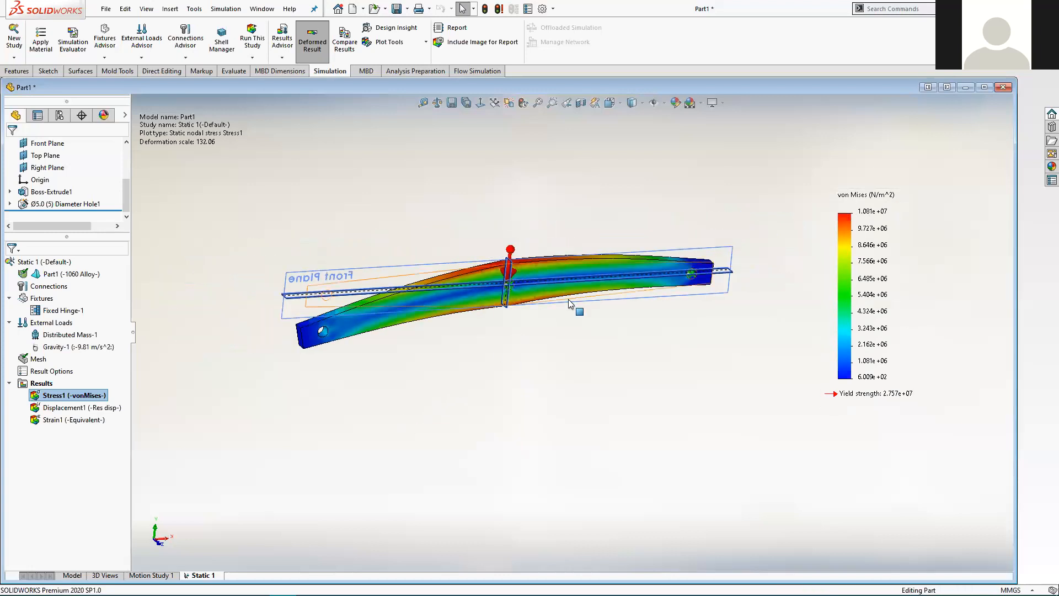
scroll(569, 302, down, 2)
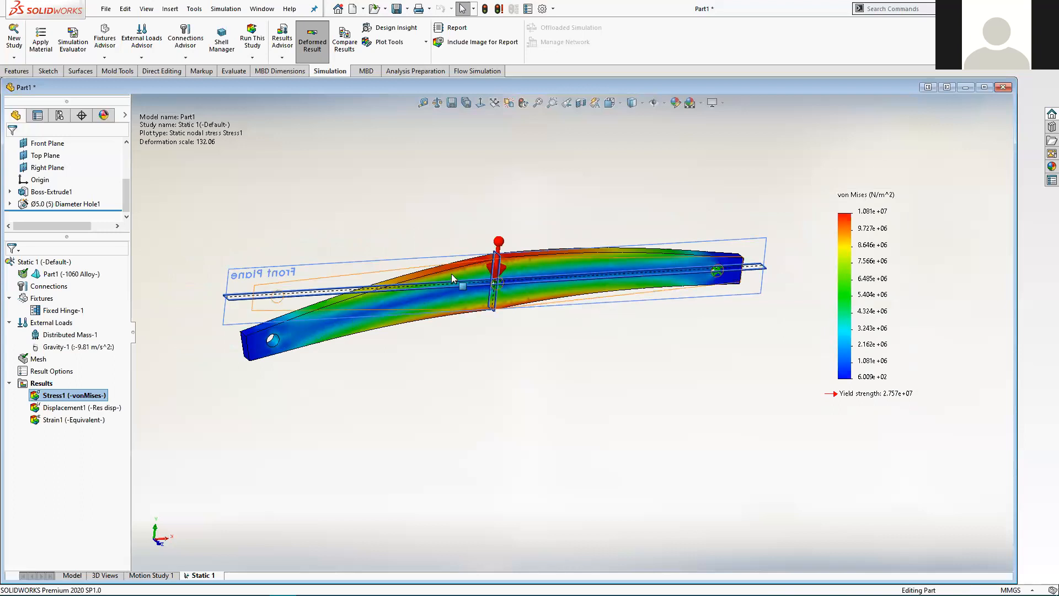
middle_drag(590, 310, 596, 316)
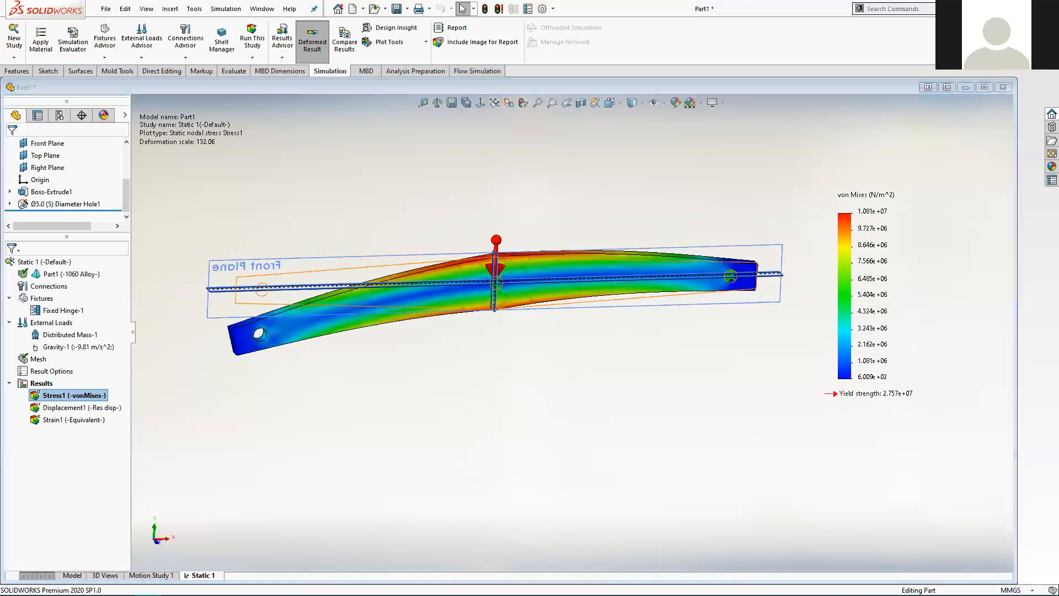
- Switch to the tutorial PDF in Microsoft Edge and read the end of page 10 about minimising mass with a design study
key(alt+Tab)
scroll(610, 277, down, 9)
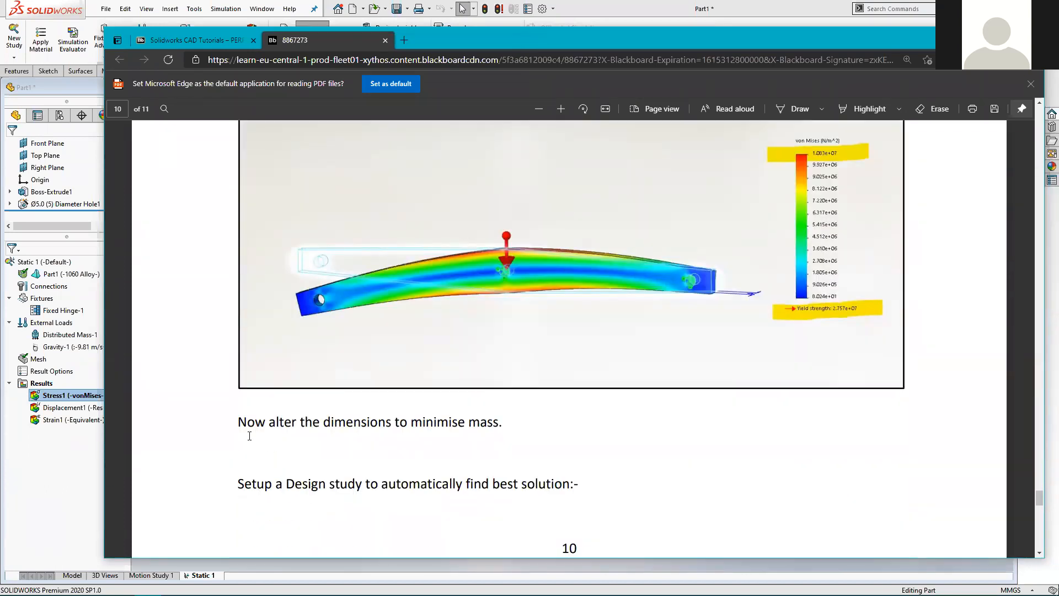
drag(238, 422, 591, 488)
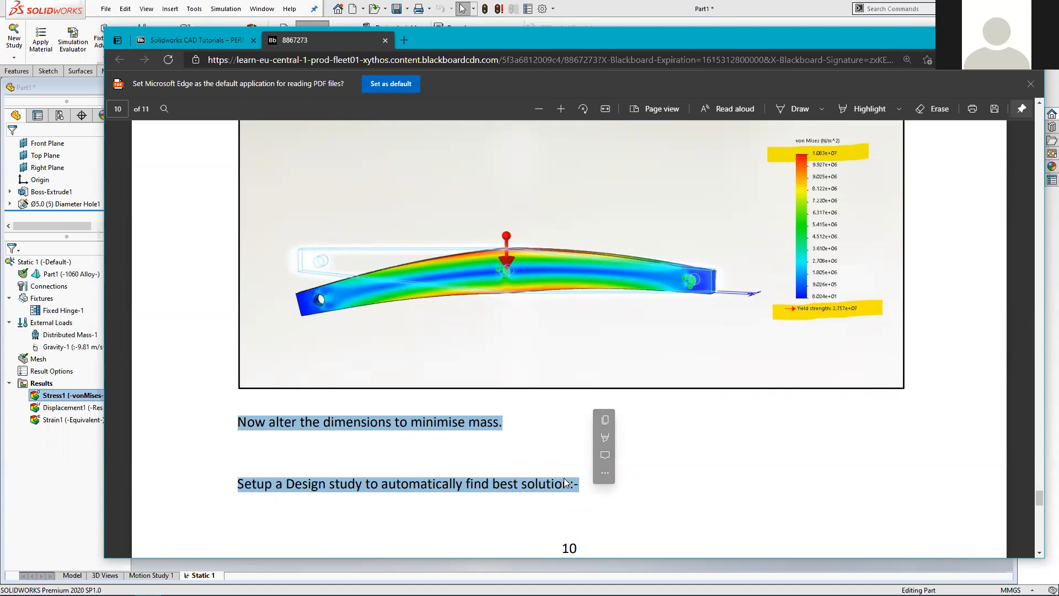
- Read page 11 for the design study's thickness parameters, variables, stress constraint, mass goal, results table and follow-up tasks
scroll(519, 395, down, 6)
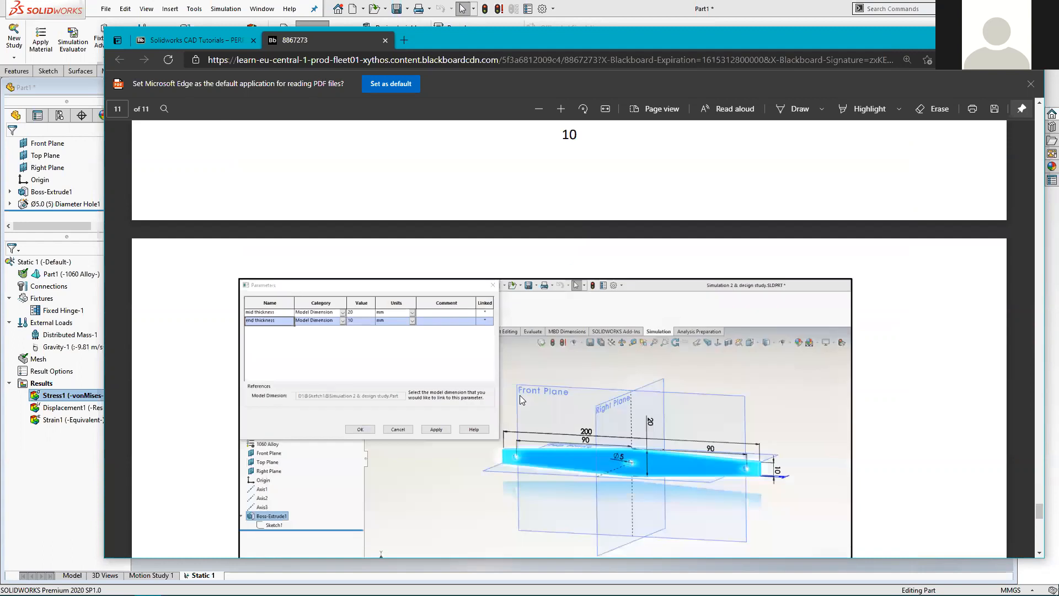
scroll(519, 395, down, 1)
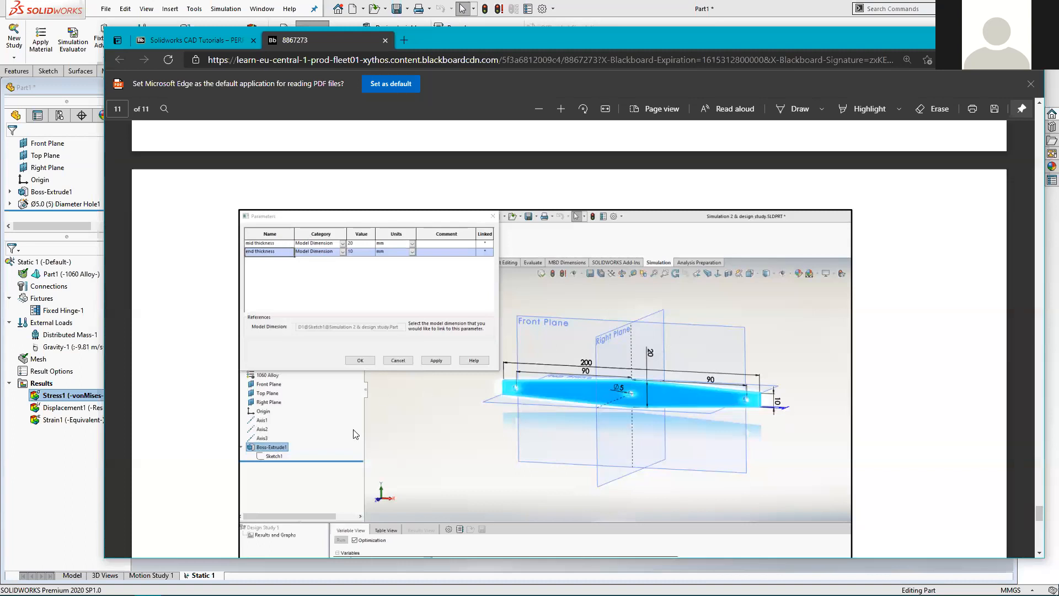
scroll(358, 435, down, 5)
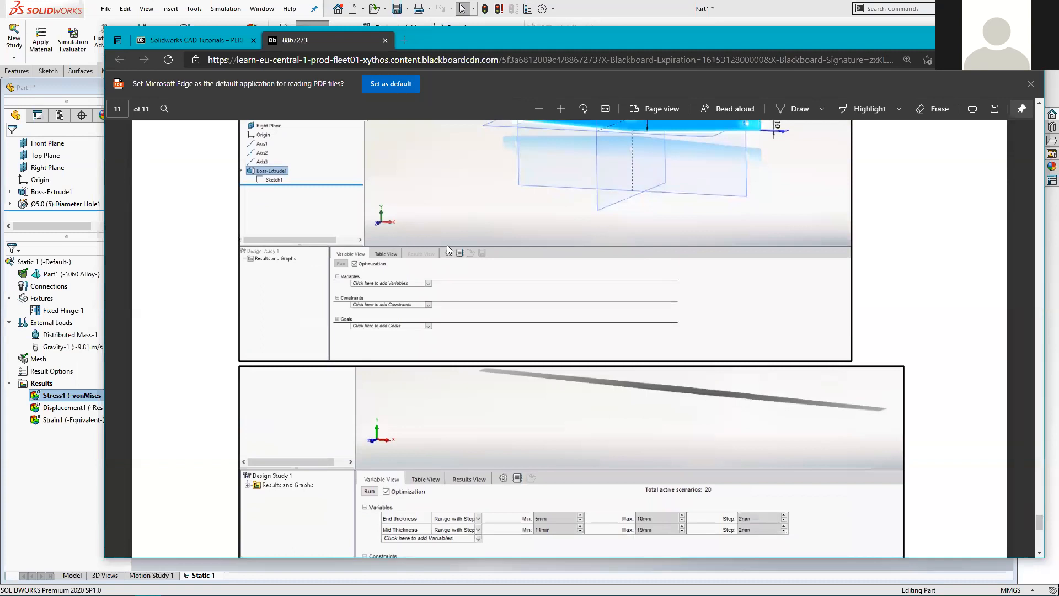
scroll(448, 249, down, 4)
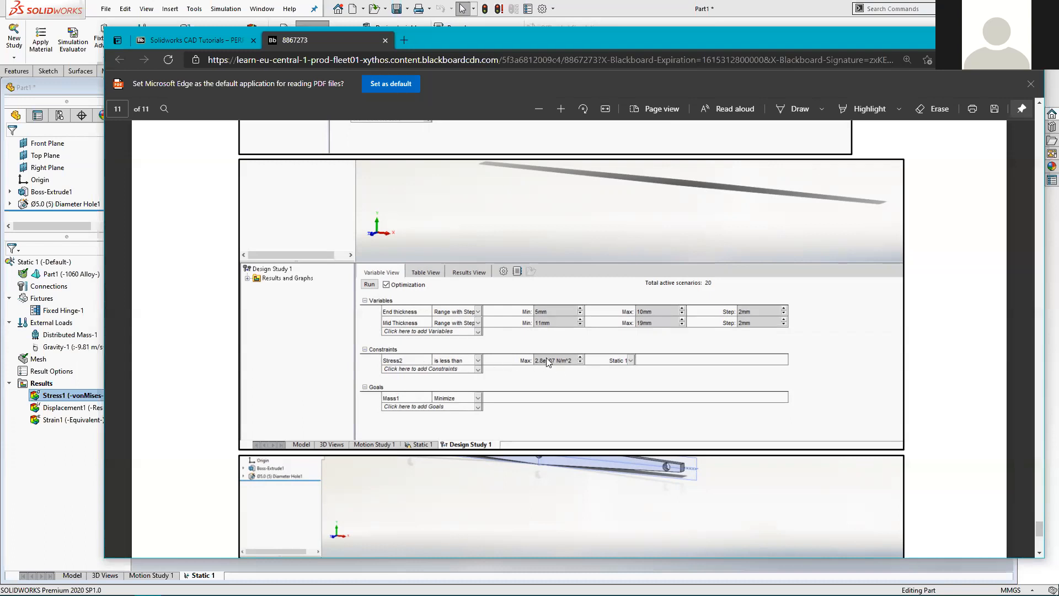
scroll(540, 372, down, 1)
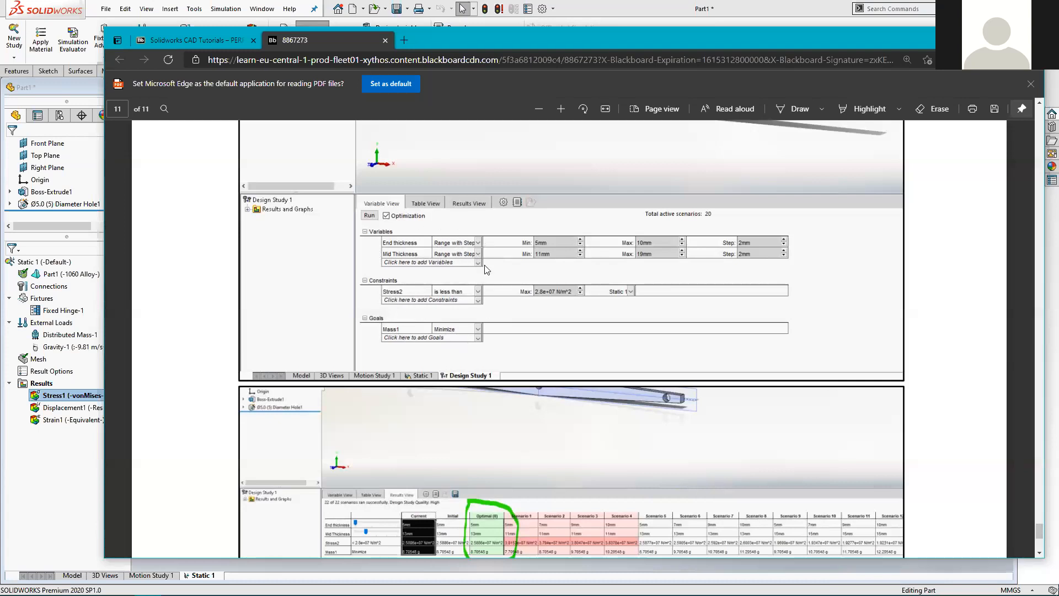
scroll(456, 307, down, 2)
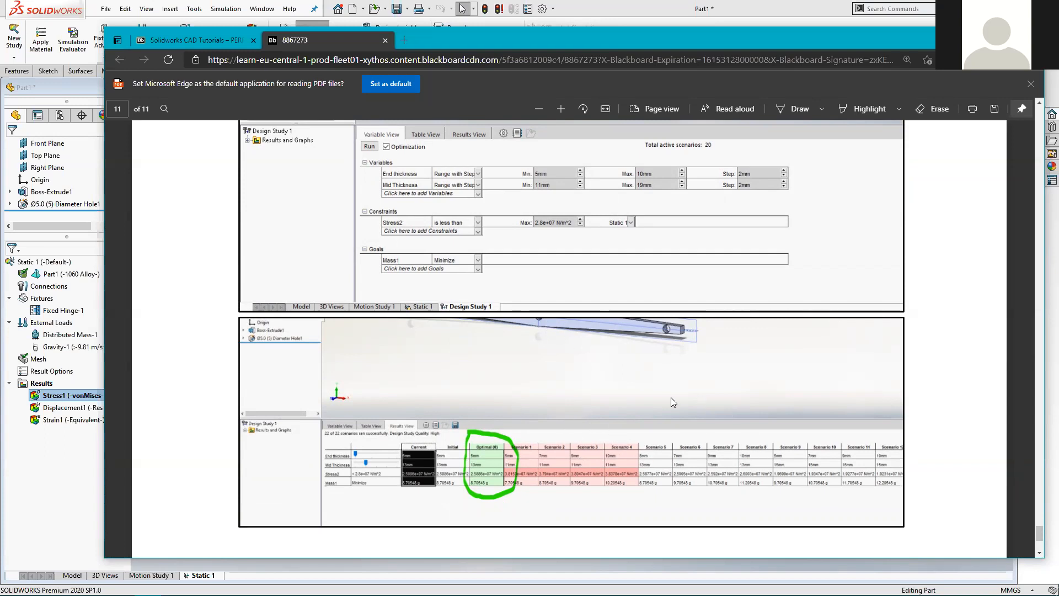
scroll(662, 396, up, 3)
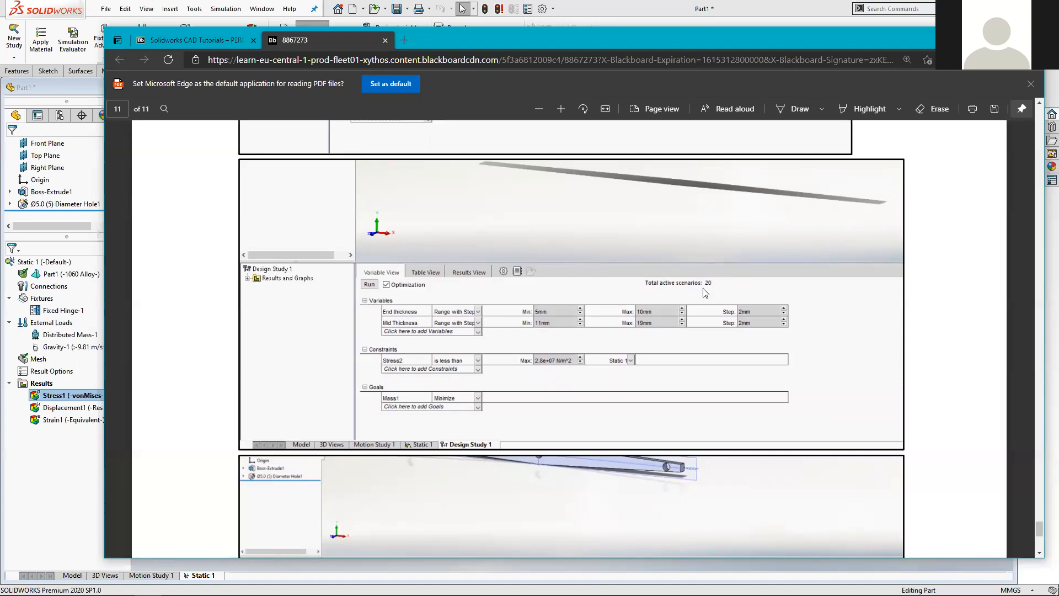
scroll(905, 338, down, 5)
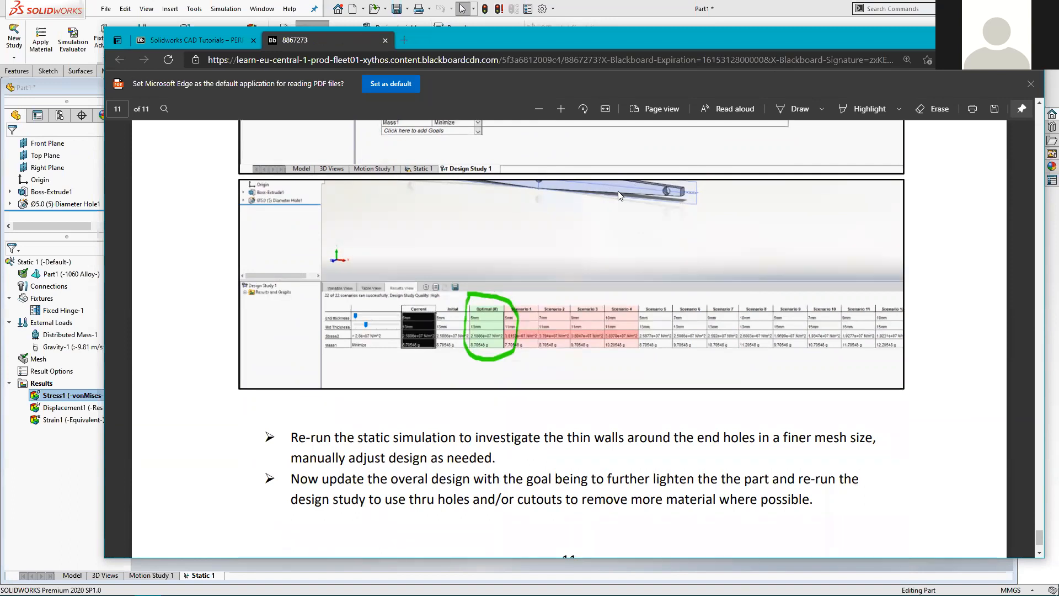
scroll(334, 384, up, 5)
scroll(334, 384, up, 12)
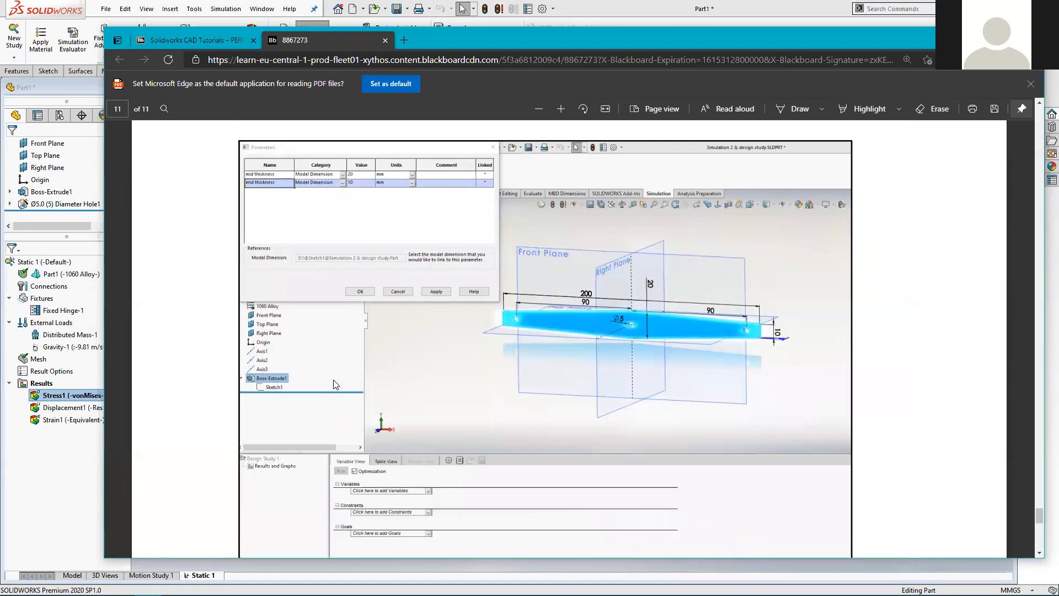
- Read the Parameters dialog illustration on page 11 of the tutorial PDF and switch back to SOLIDWORKS
scroll(333, 383, down, 5)
scroll(333, 379, down, 1)
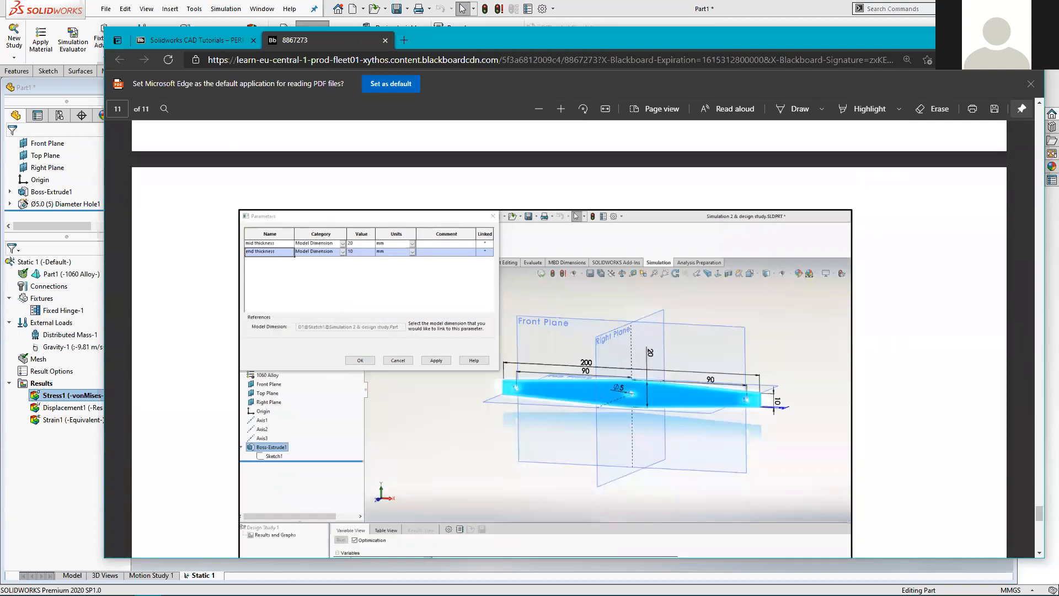
key(alt+Tab)
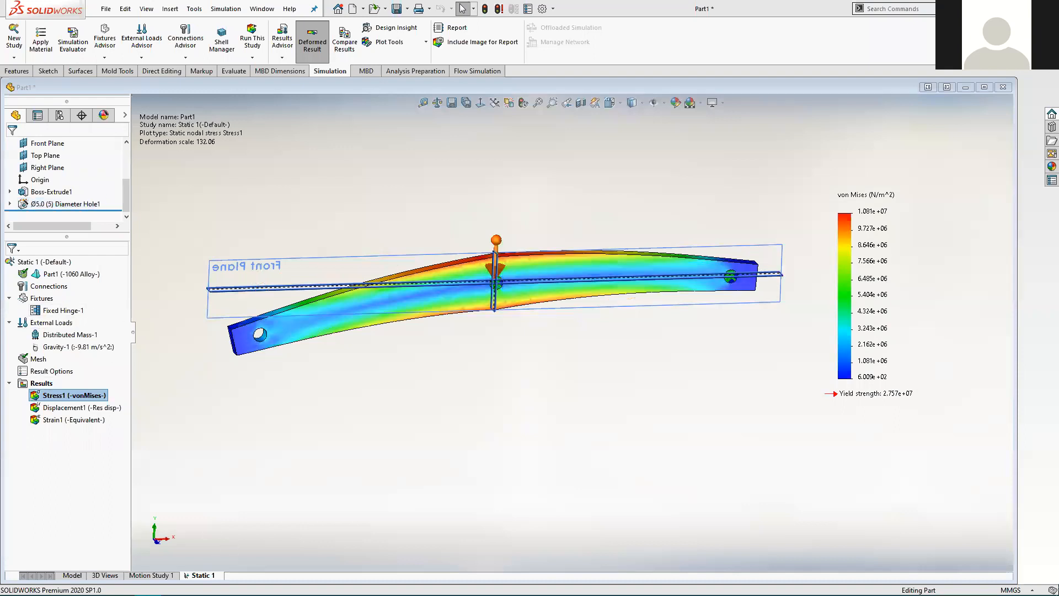
right_click(203, 576)
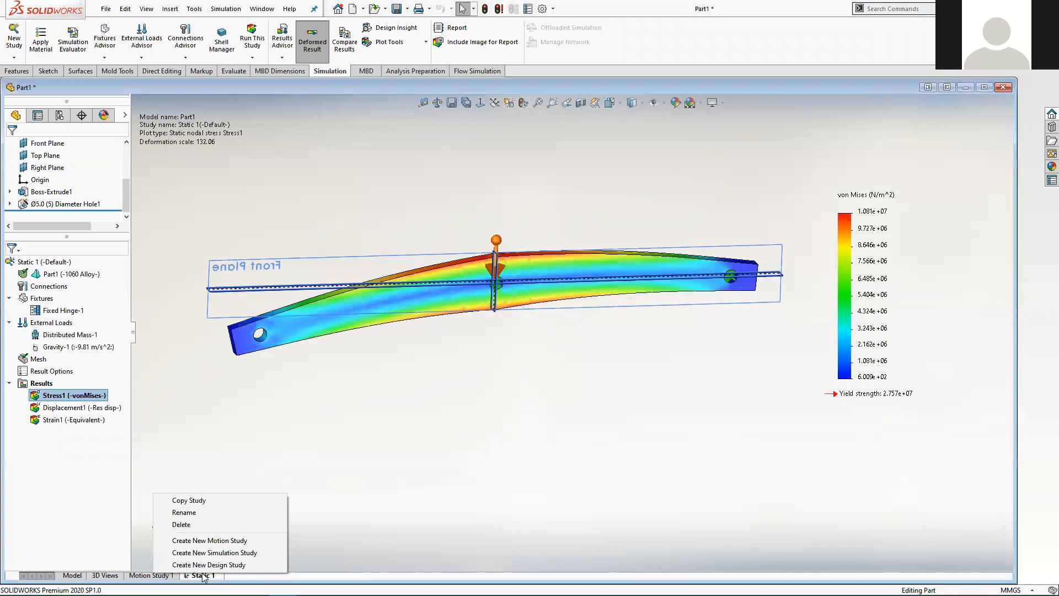
click(202, 563)
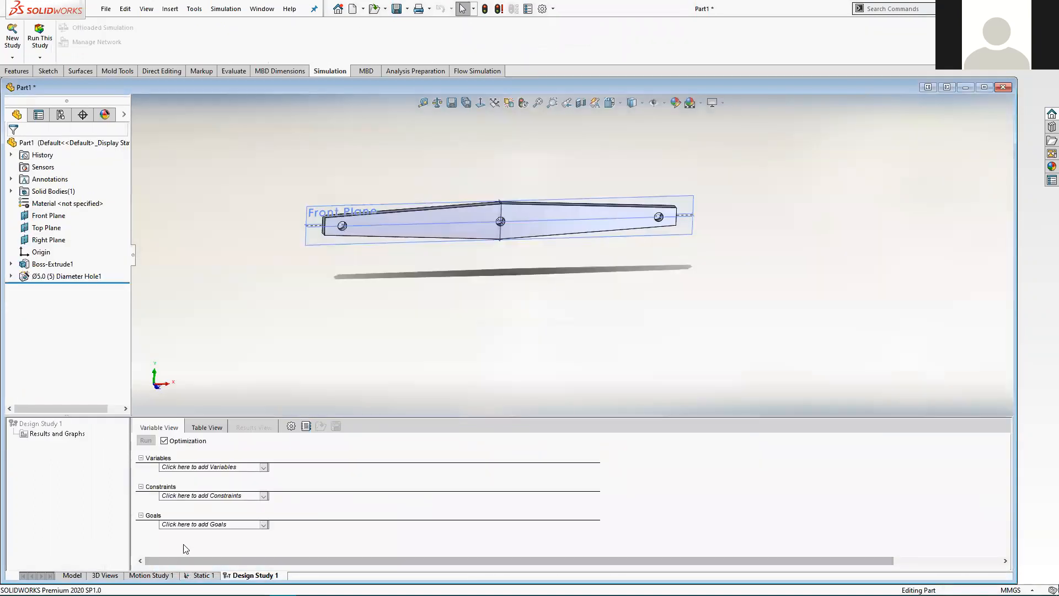
right_click(263, 576)
click(263, 526)
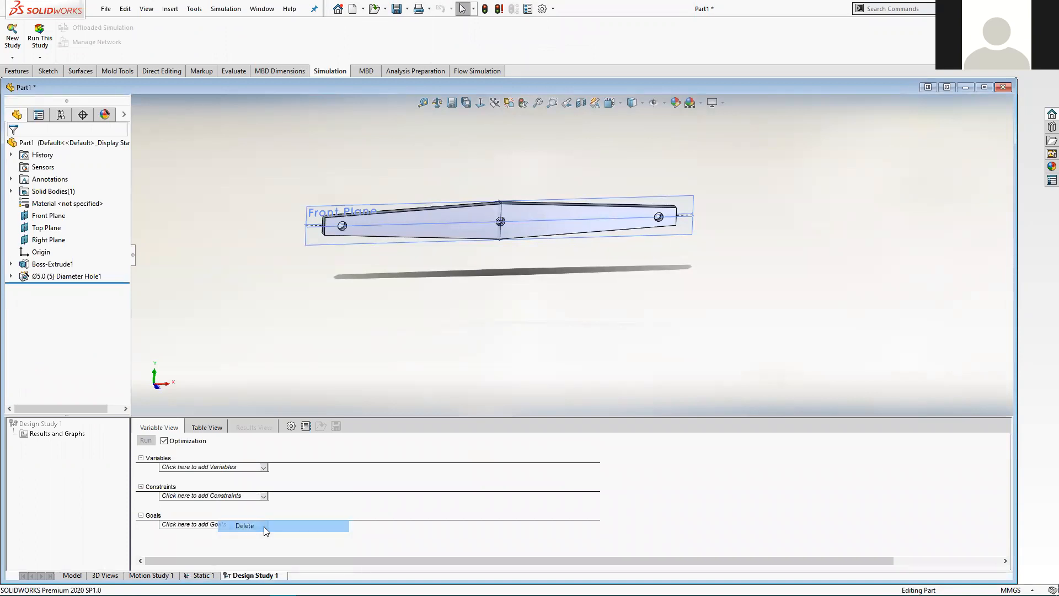
click(221, 574)
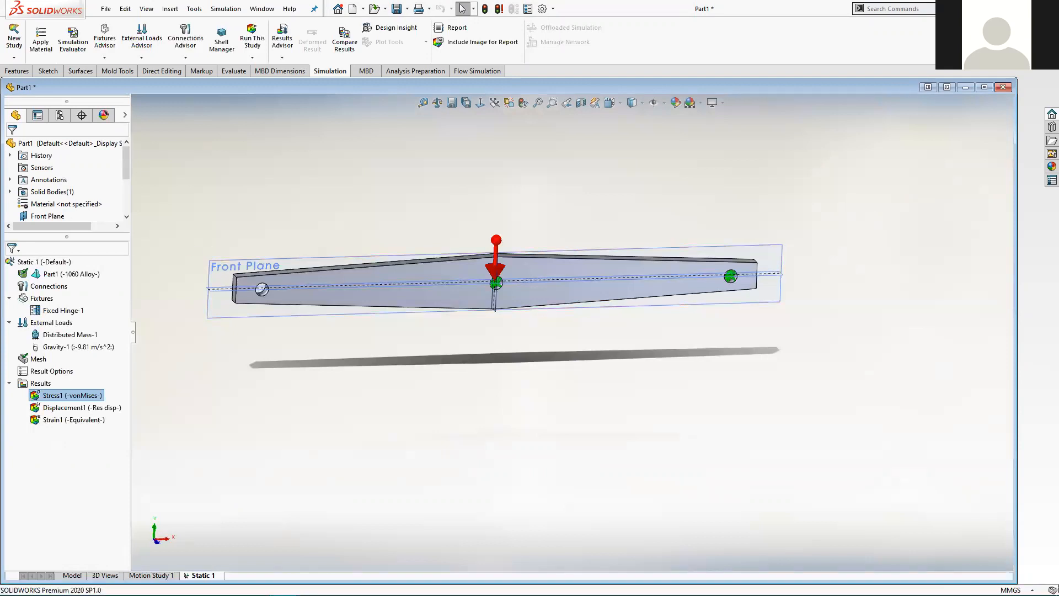
- Create a new design study and check the variable, constraint and goal entries on page 11 of the tutorial PDF
right_click(202, 575)
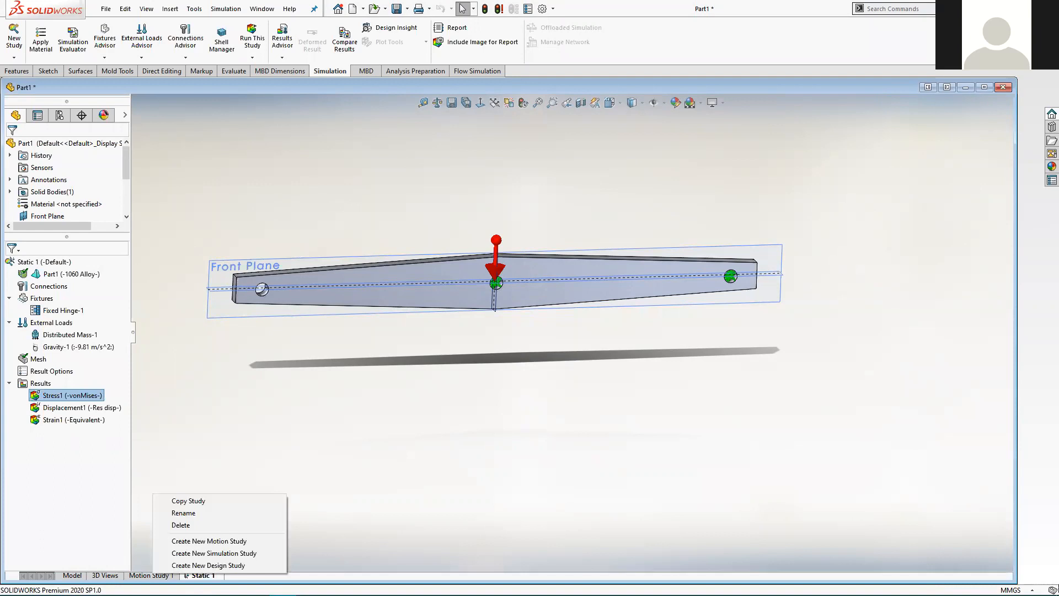
click(230, 567)
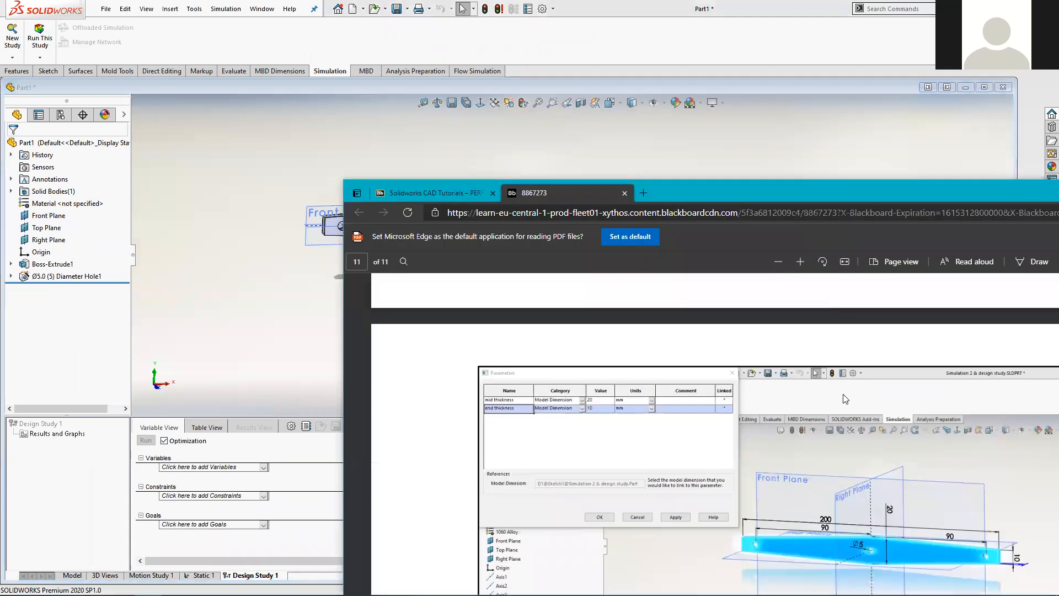
scroll(843, 394, up, 4)
scroll(843, 394, down, 8)
scroll(843, 394, down, 4)
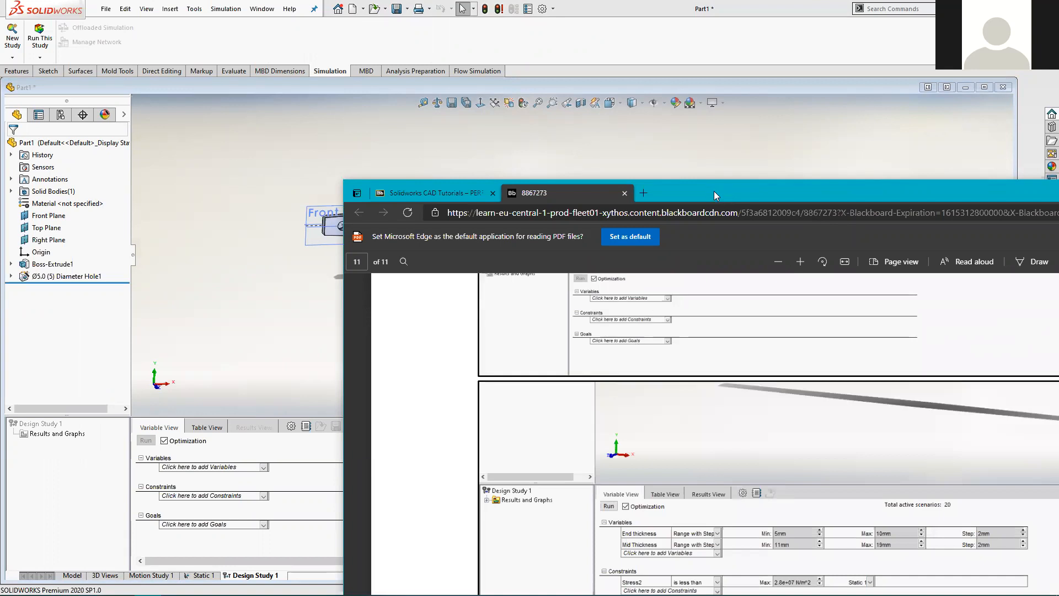
click(307, 385)
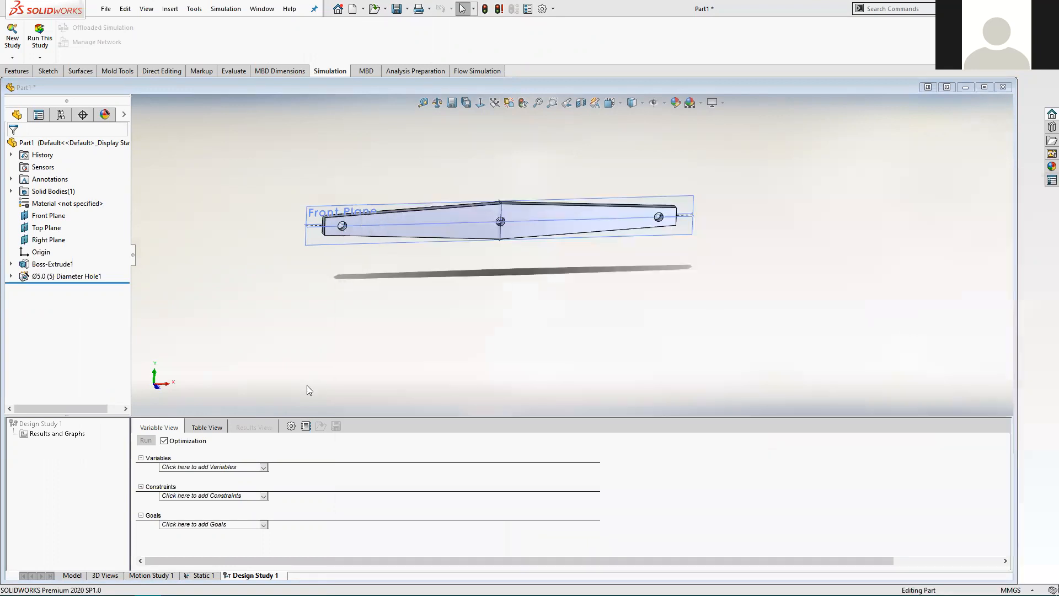
- Add a model-dimension parameter named "End thickness" to the study, linked to the 10 mm height at the bar's end
click(190, 467)
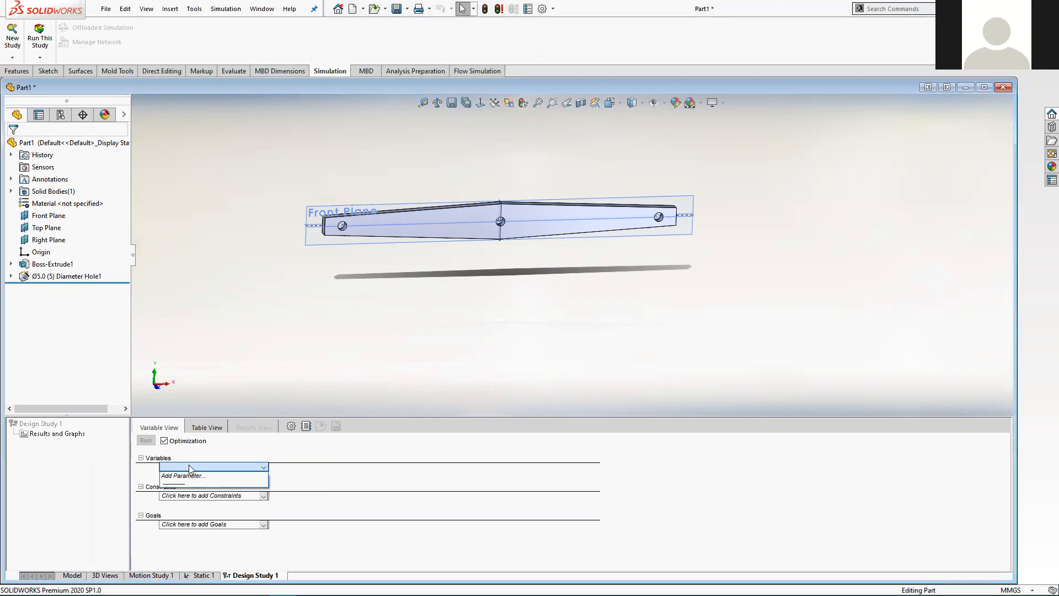
click(188, 475)
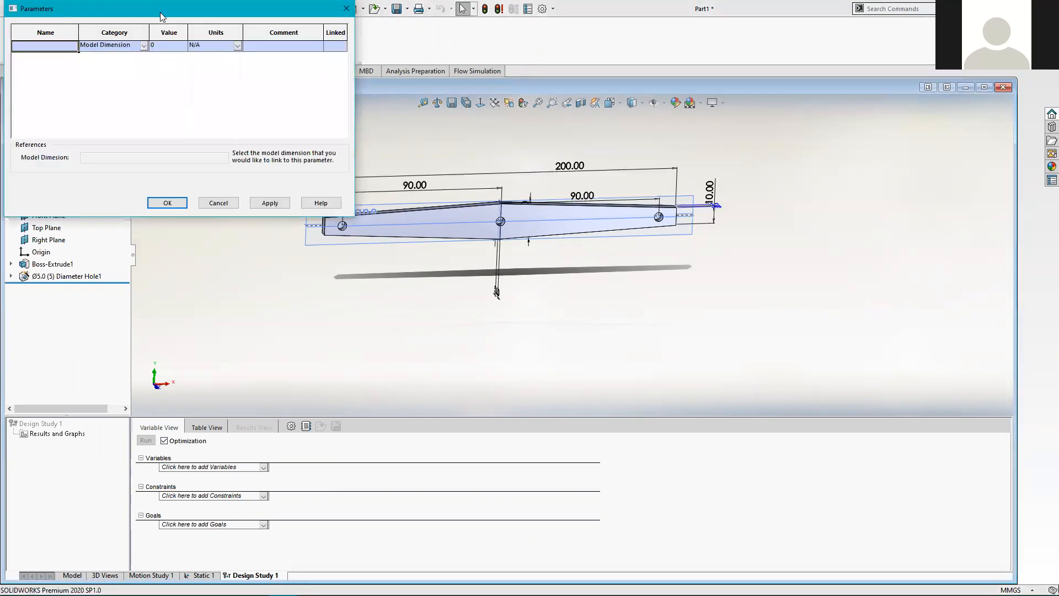
drag(160, 16, 766, 294)
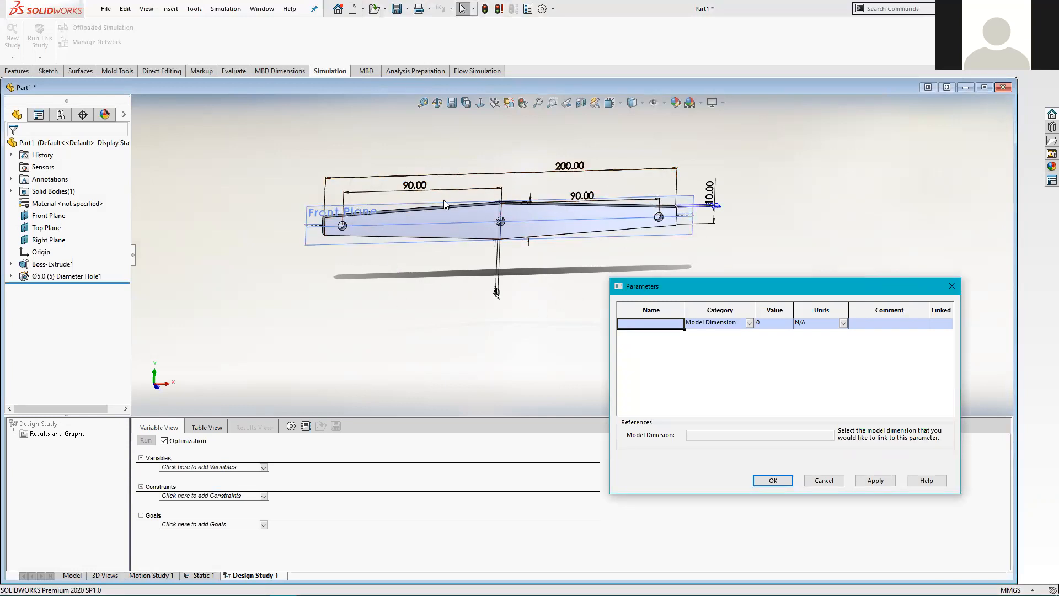
click(711, 190)
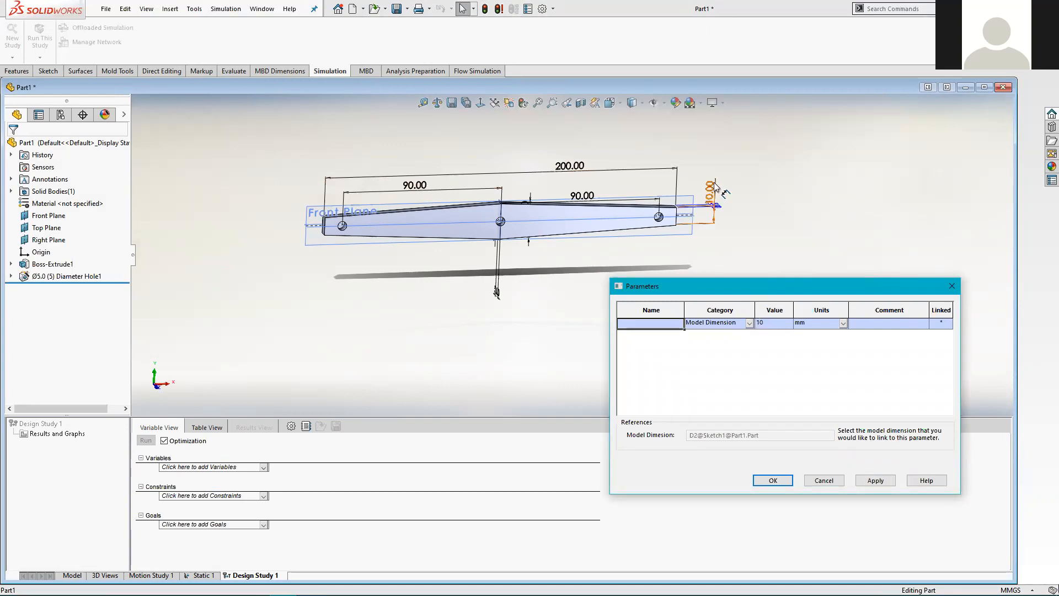
click(632, 323)
text(End Thickne)
key(Tab)
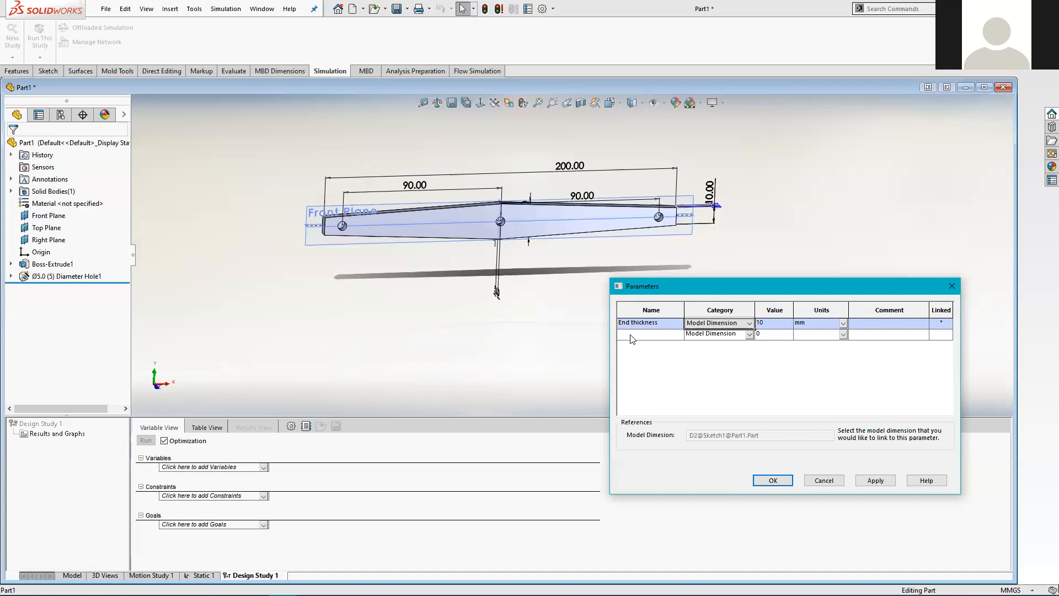
- Add a second parameter named "Mid Thickness" linked to the bar's 20 mm middle height, and accept the parameters
click(632, 335)
key(Tab)
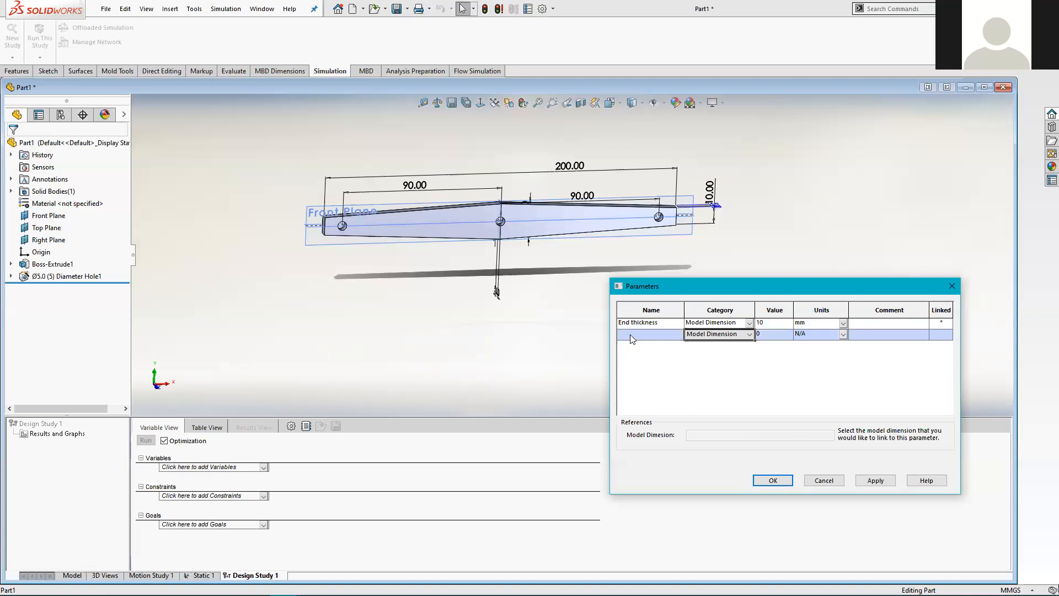
click(632, 334)
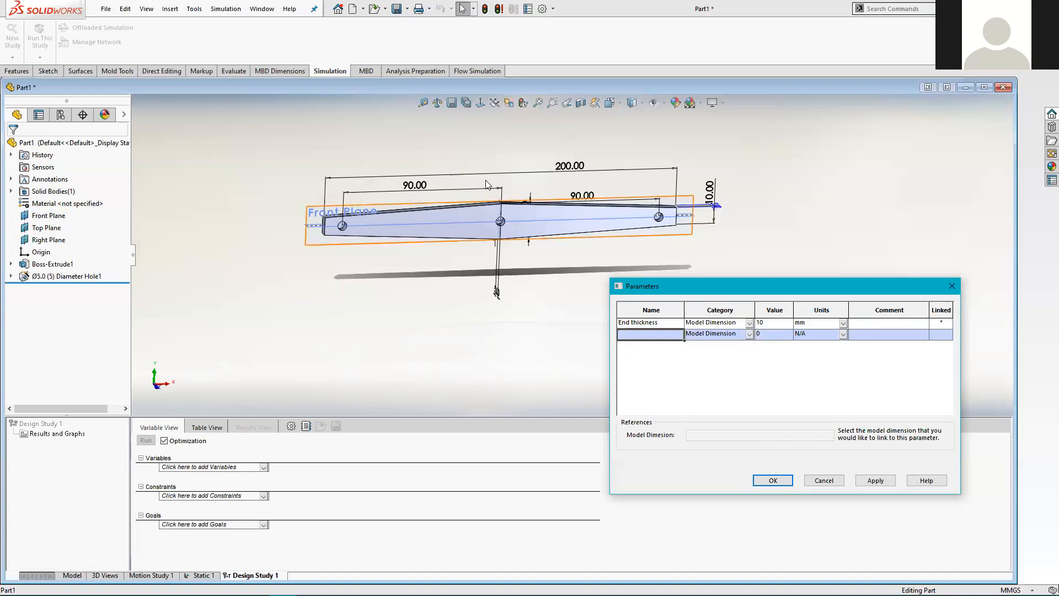
middle_drag(535, 283, 539, 259)
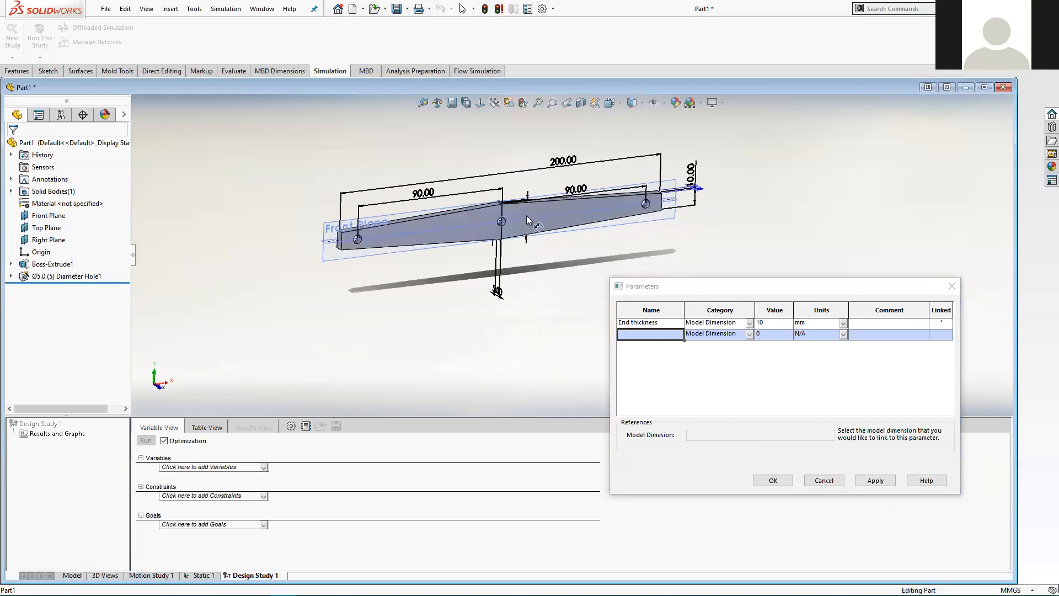
middle_drag(526, 216, 531, 226)
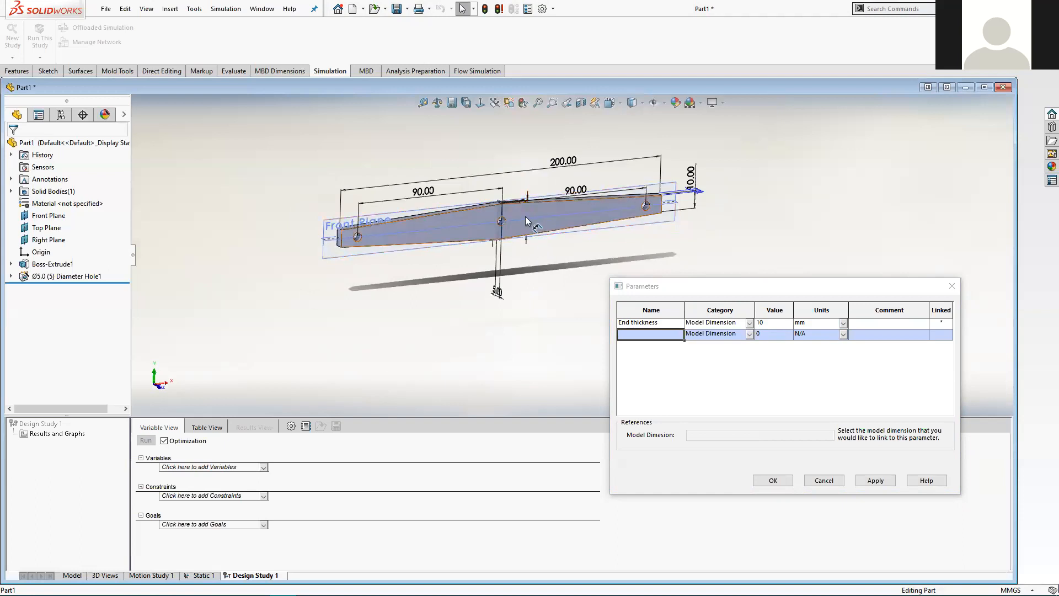
click(526, 216)
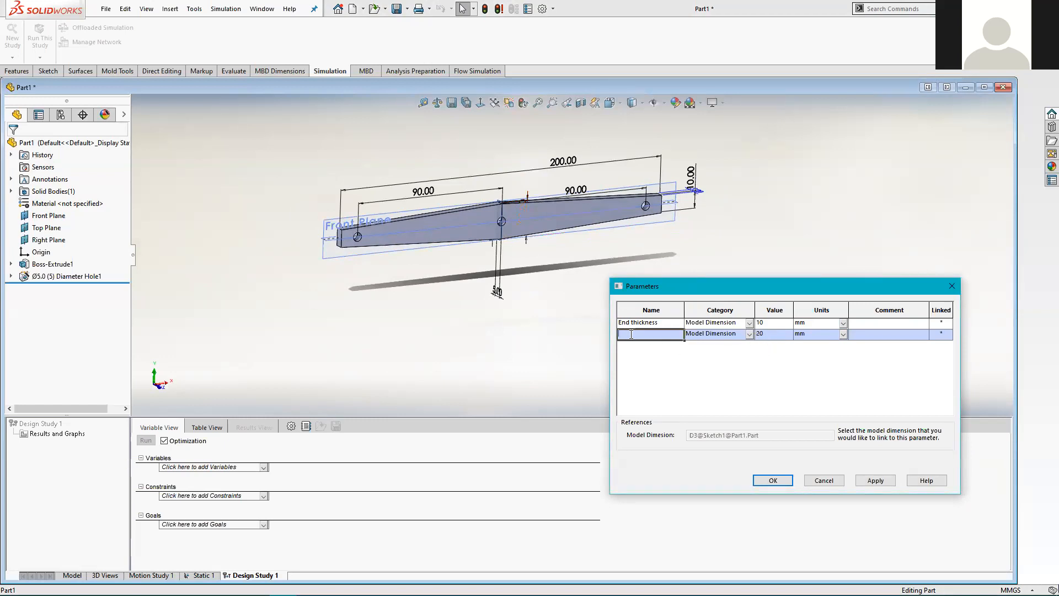
text(Mid Thickness)
key(Tab)
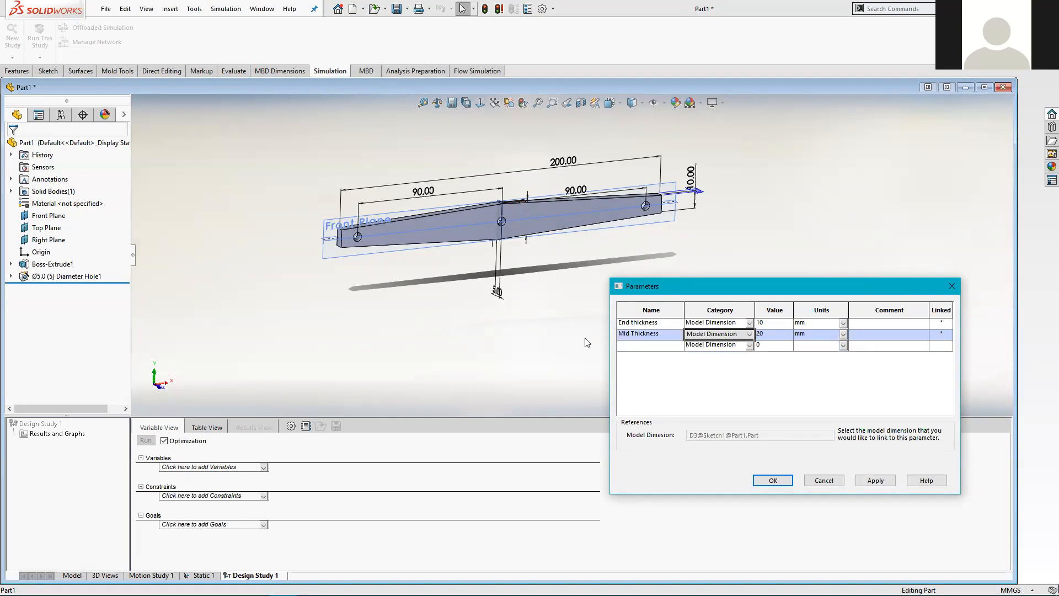
click(773, 481)
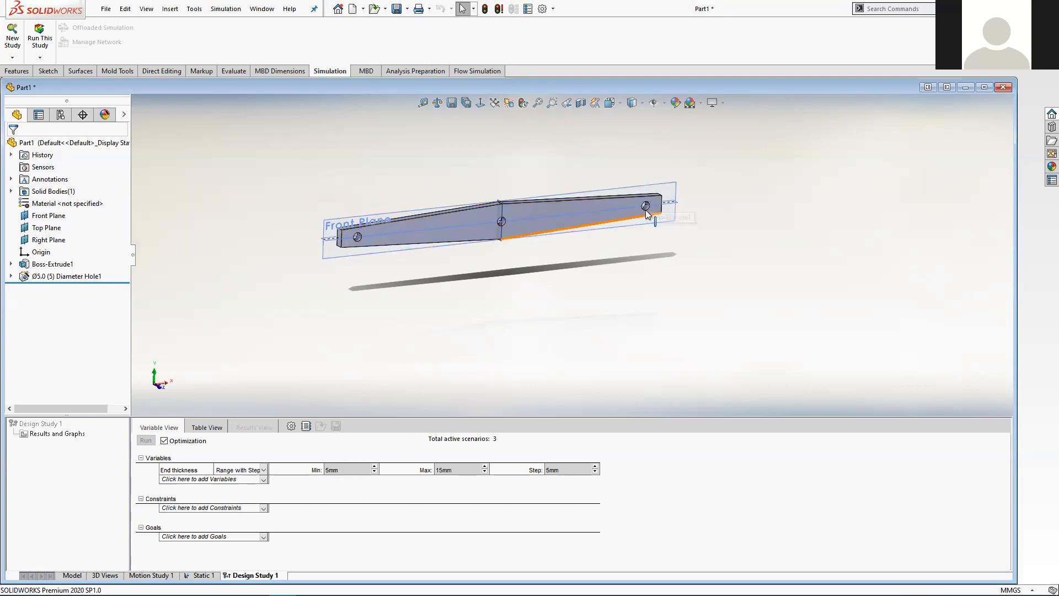
- Set the End thickness variable's maximum to 10 mm and its step to 2 mm
scroll(646, 198, down, 4)
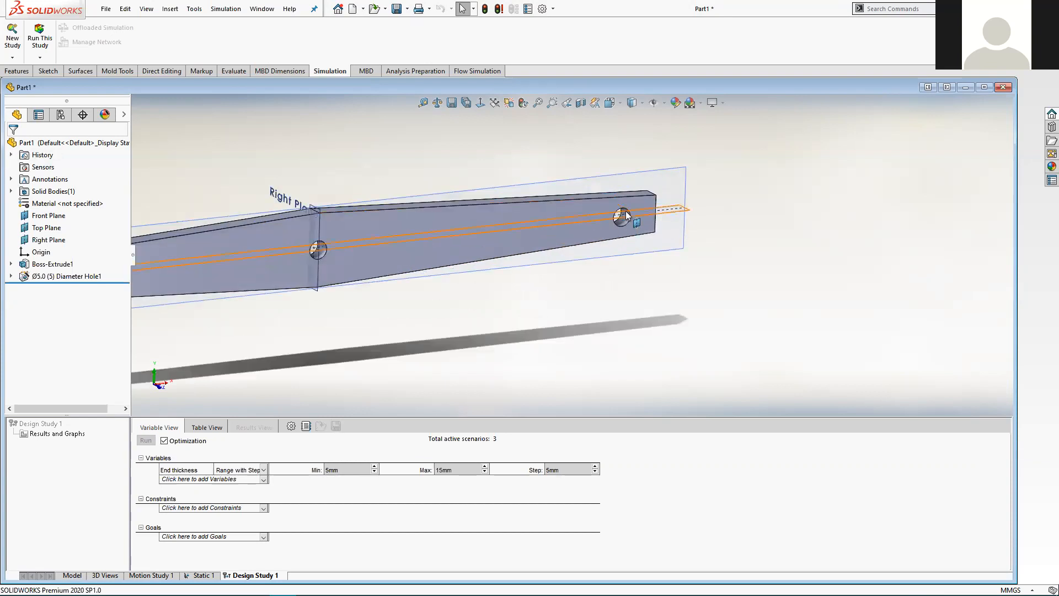
click(455, 470)
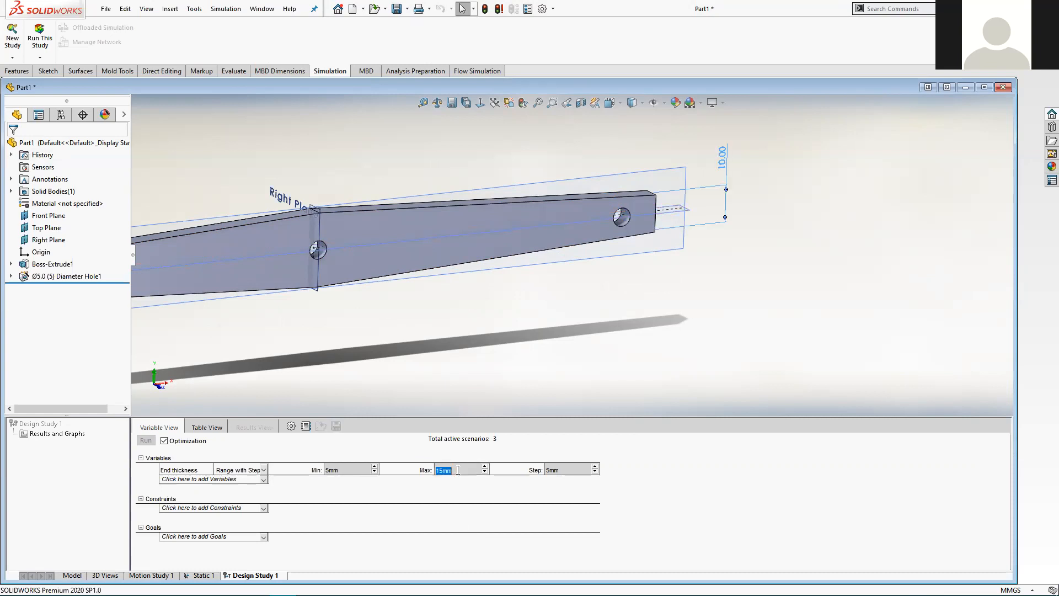
click(456, 470)
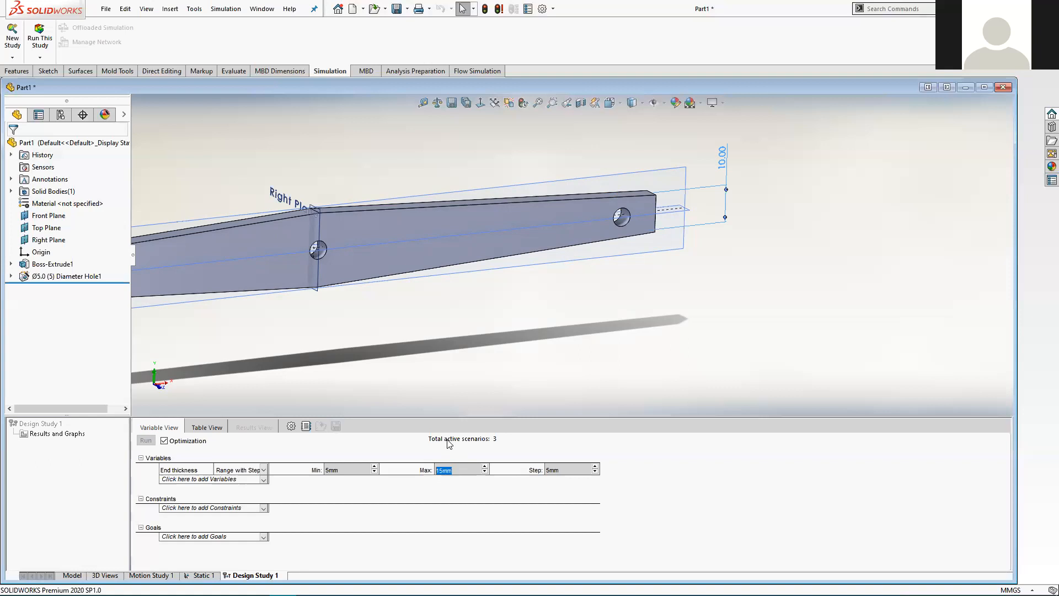
click(562, 470)
click(473, 470)
text(10)
click(344, 469)
click(581, 469)
text(2)
click(461, 470)
- Add Mid Thickness as the second variable of the design study
click(226, 478)
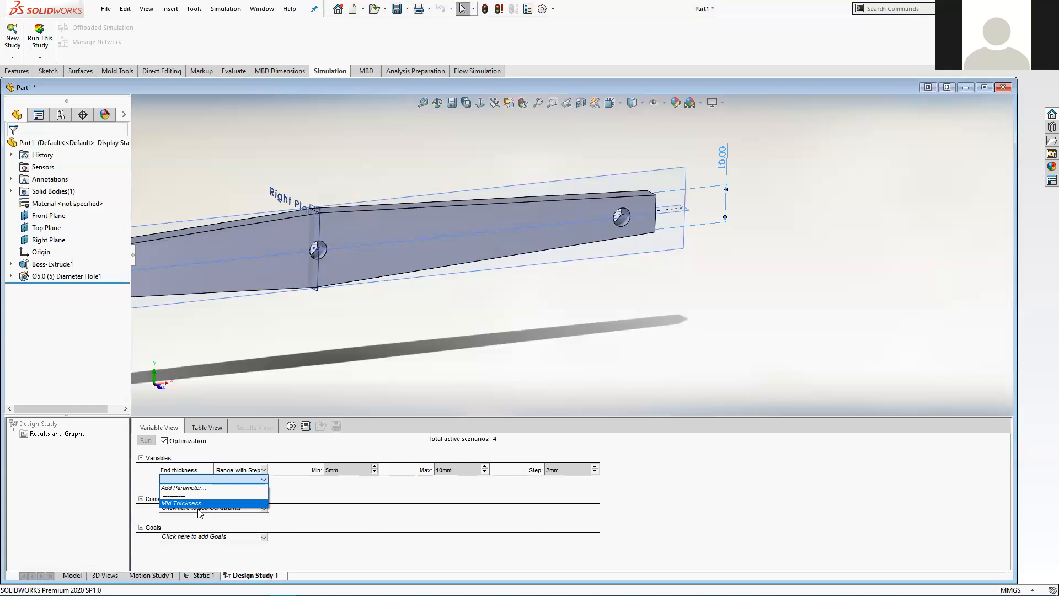
click(241, 452)
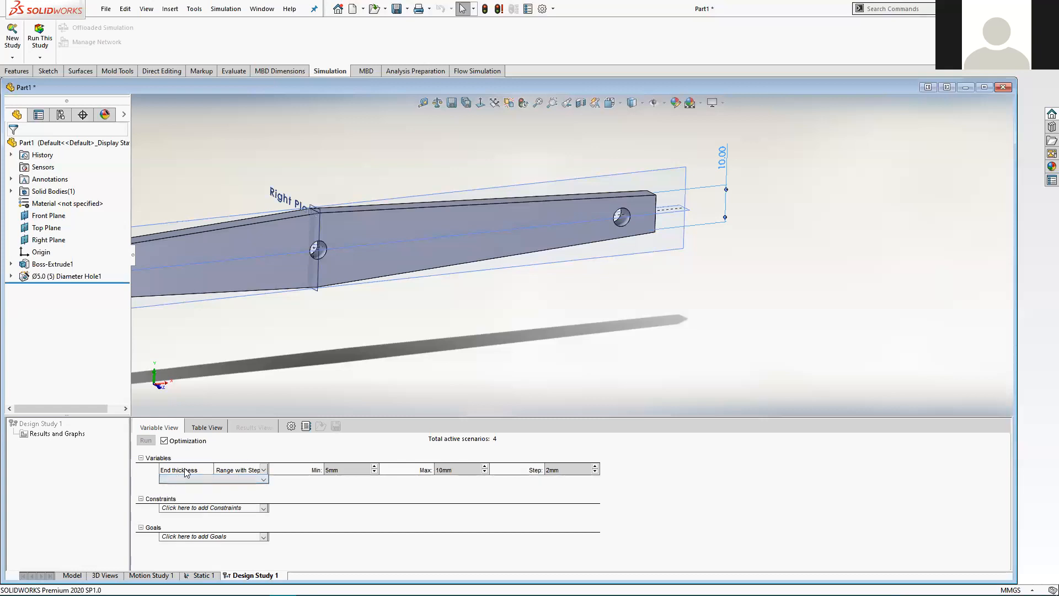
click(215, 482)
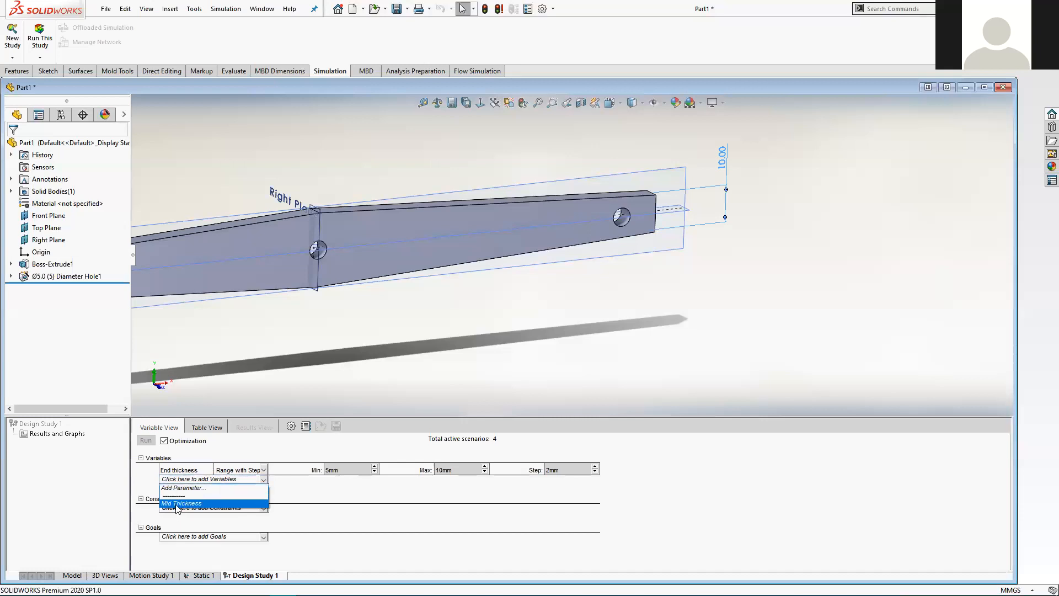
click(204, 503)
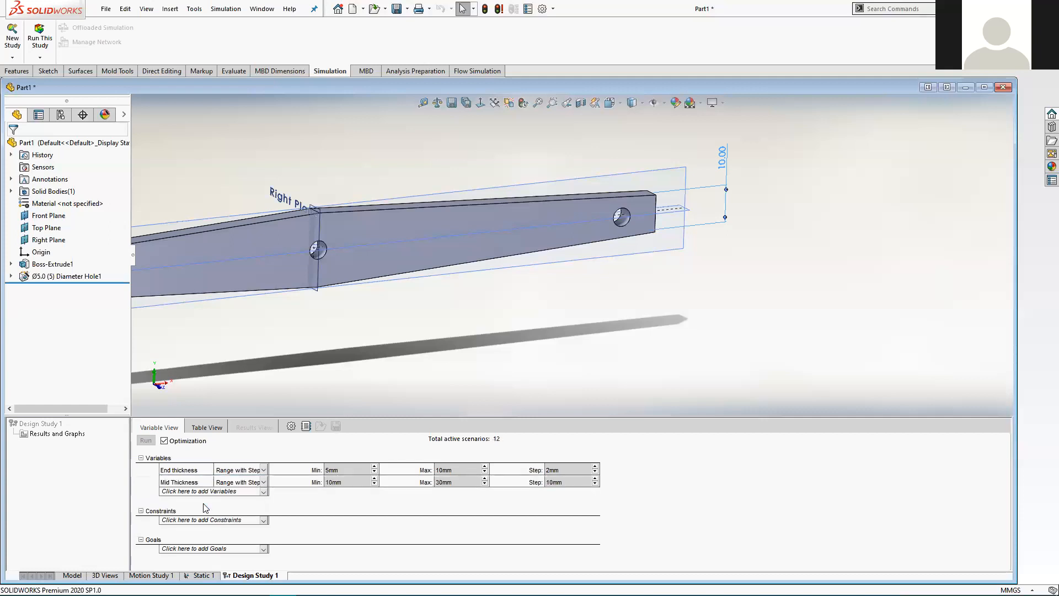
- Set the Mid Thickness variable to range from 11 mm to 19 mm with a 2 mm step
click(340, 481)
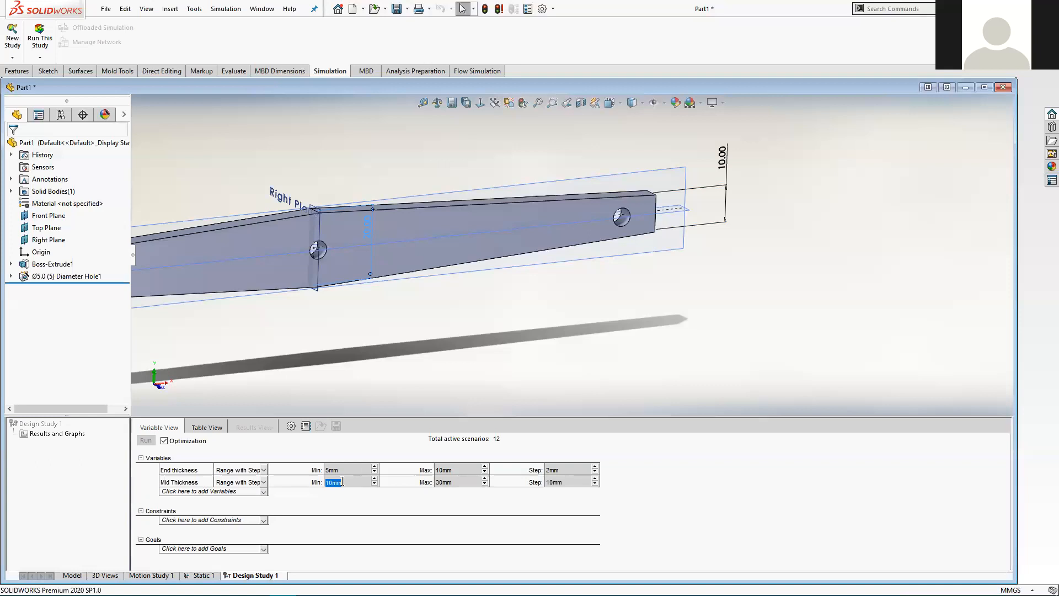
text(11)
key(Return)
click(458, 481)
text(9)
click(564, 482)
text(2)
click(571, 470)
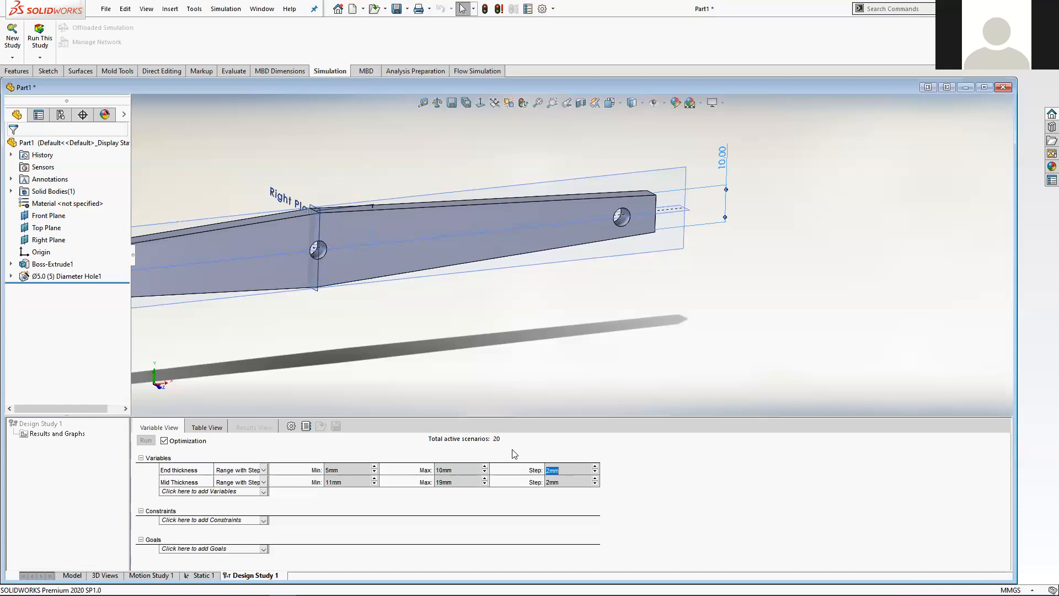
- Try a 1 mm step for Mid Thickness to compare the number of active scenarios, and set it back to 2 mm
click(560, 479)
text(1)
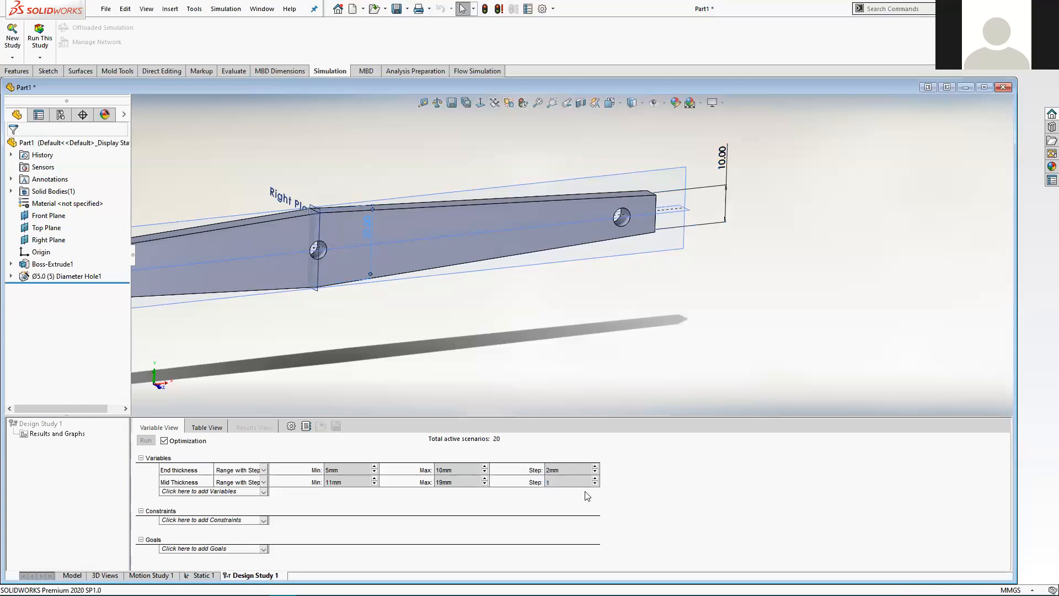
click(557, 469)
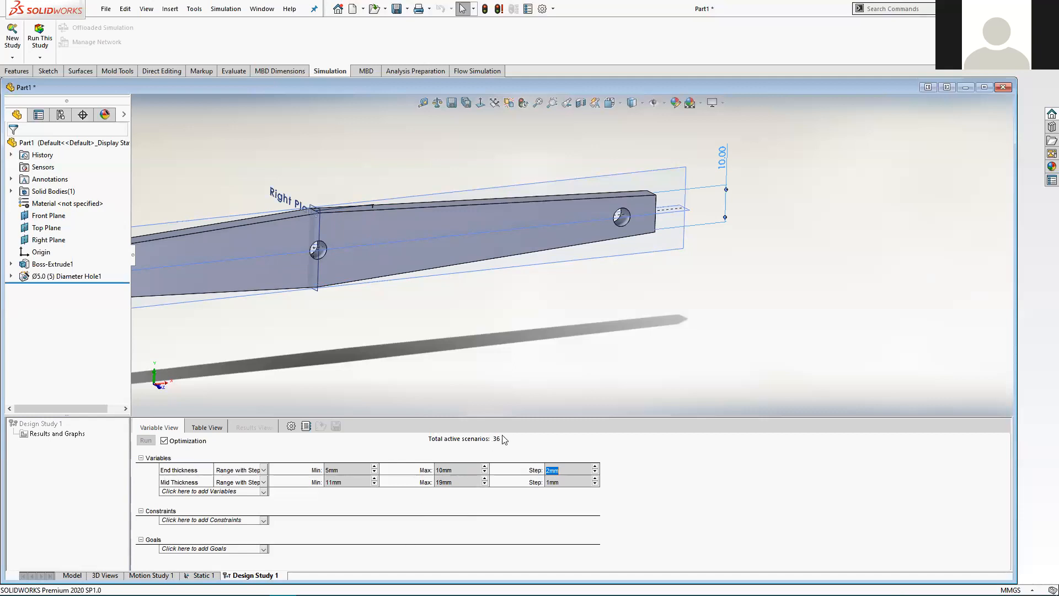
click(572, 481)
text(2)
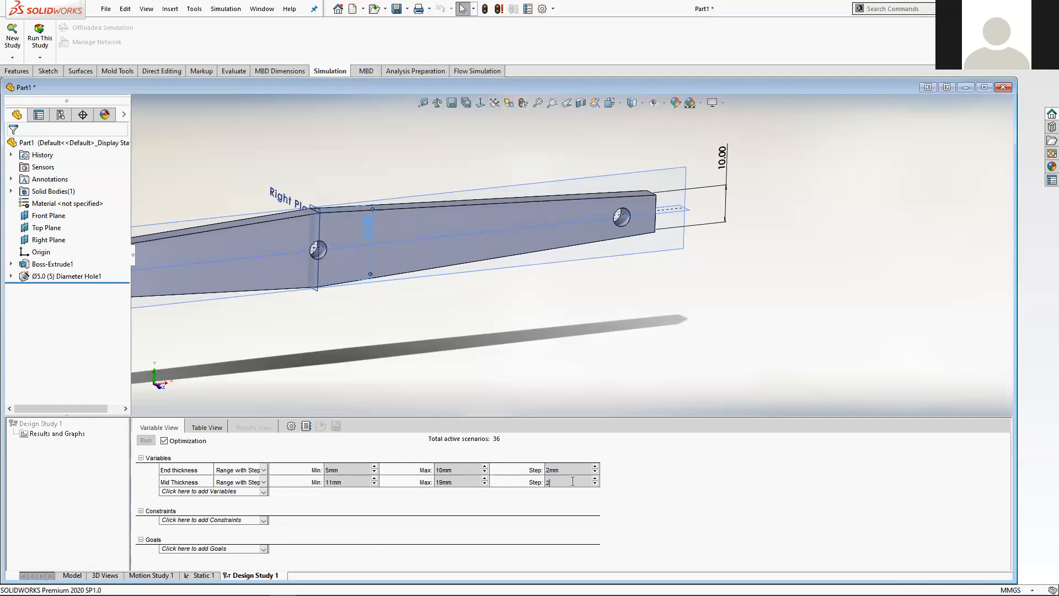
click(572, 469)
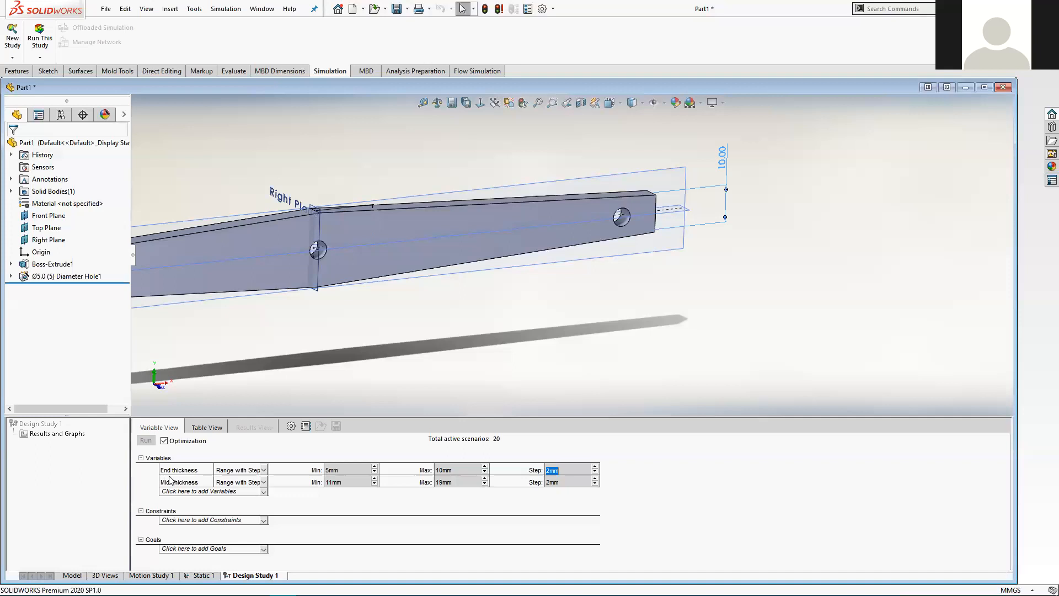
- Add a Simulation Data sensor for the model's maximum von Mises stress in N/m^2 as a design study constraint
click(265, 520)
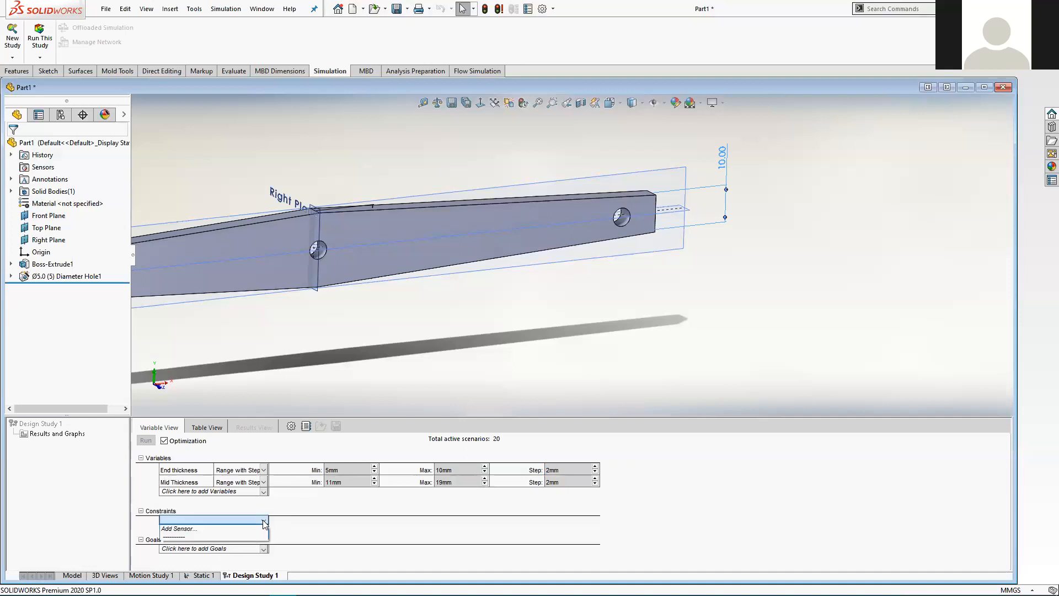
click(206, 528)
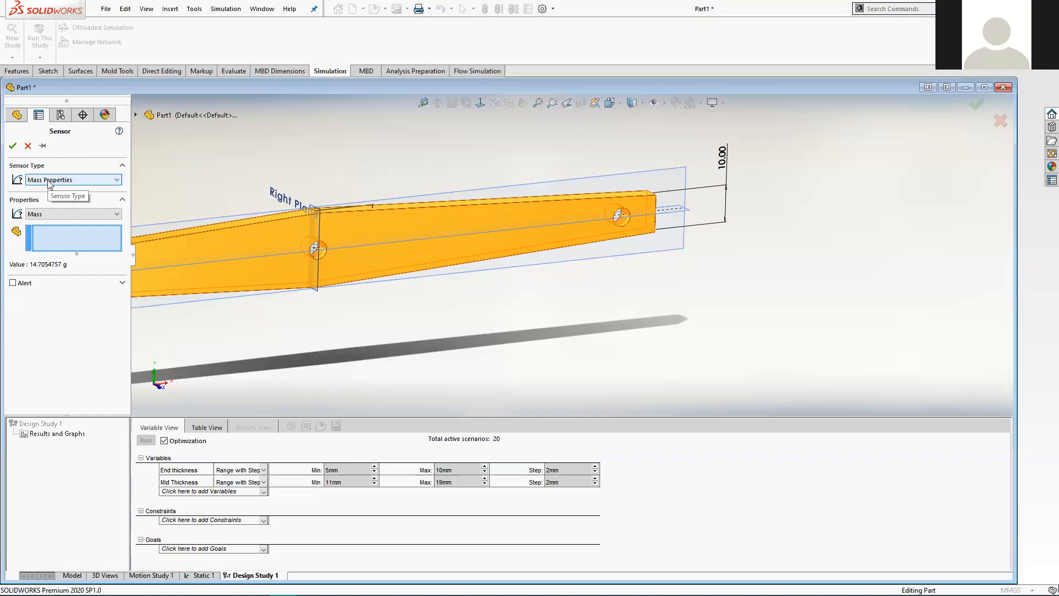
click(49, 181)
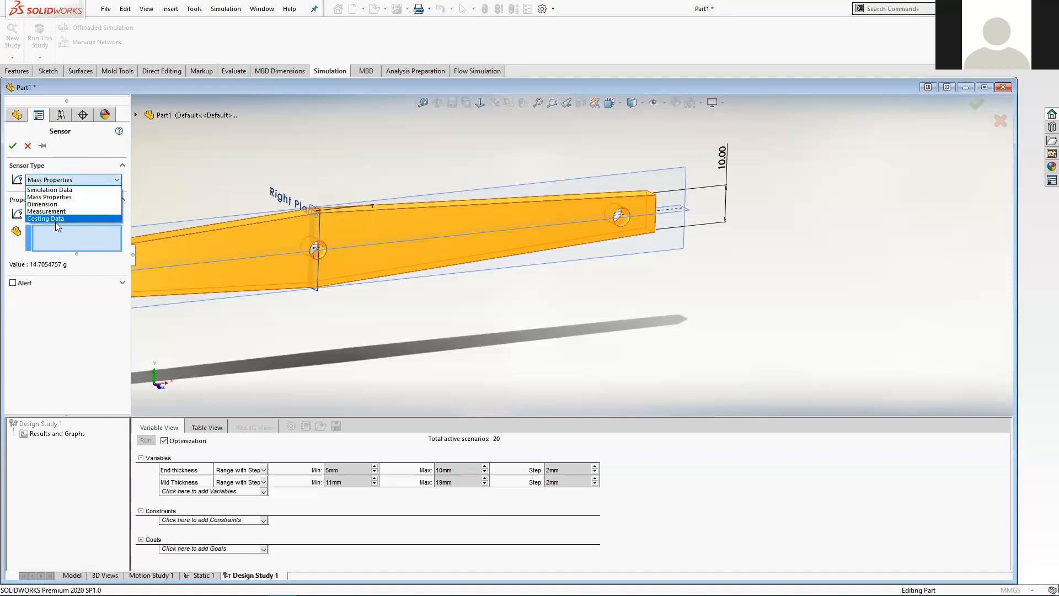
click(73, 189)
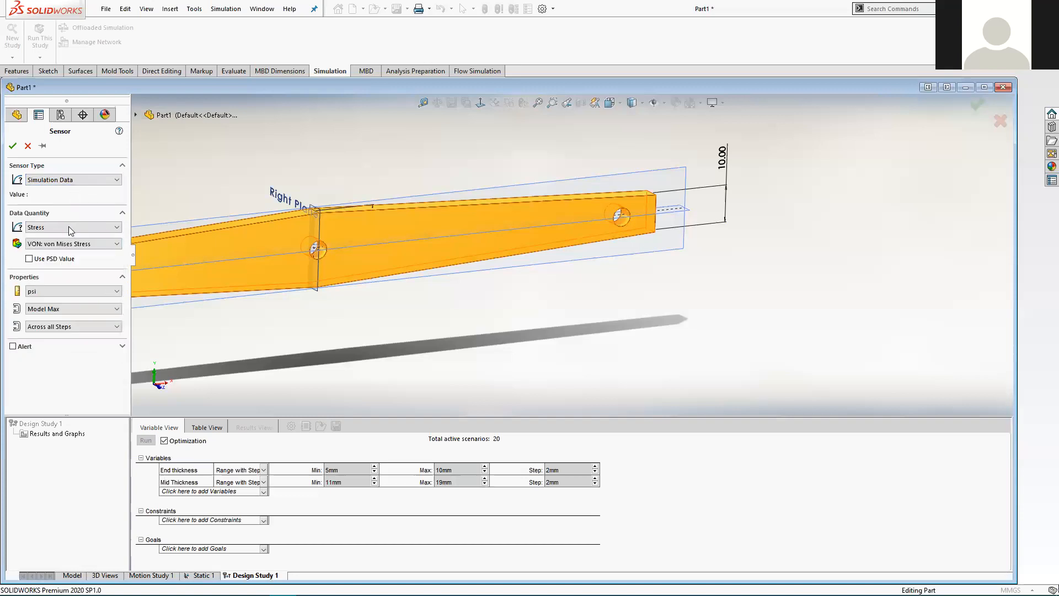
click(48, 291)
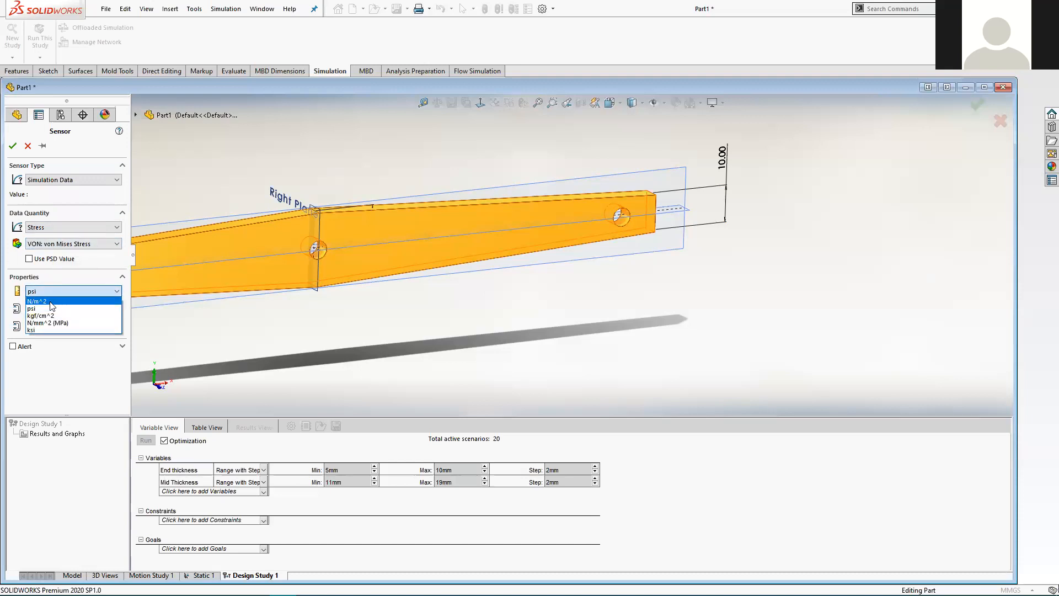
click(50, 302)
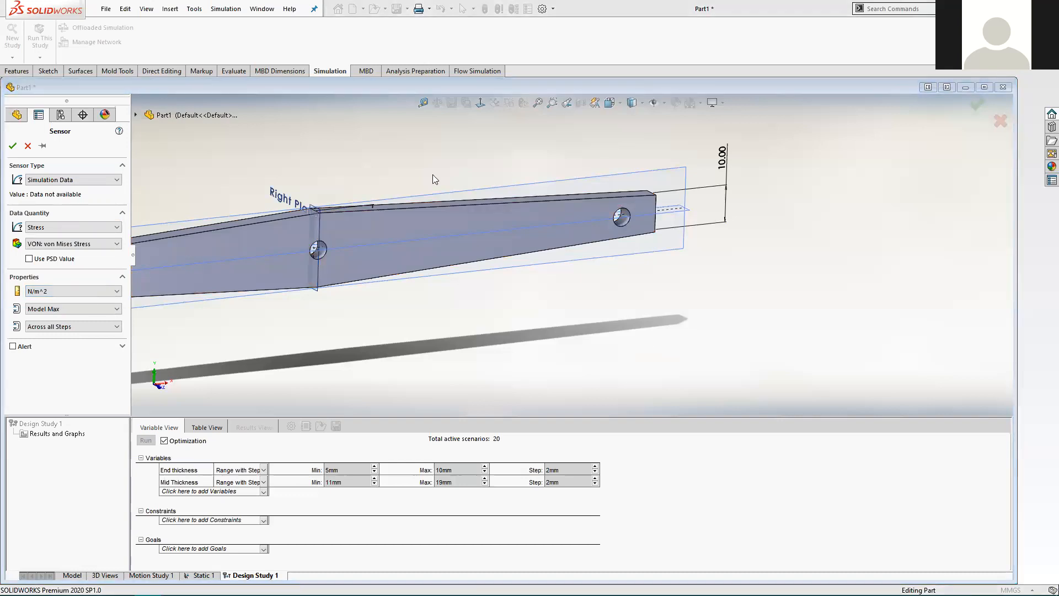
click(62, 292)
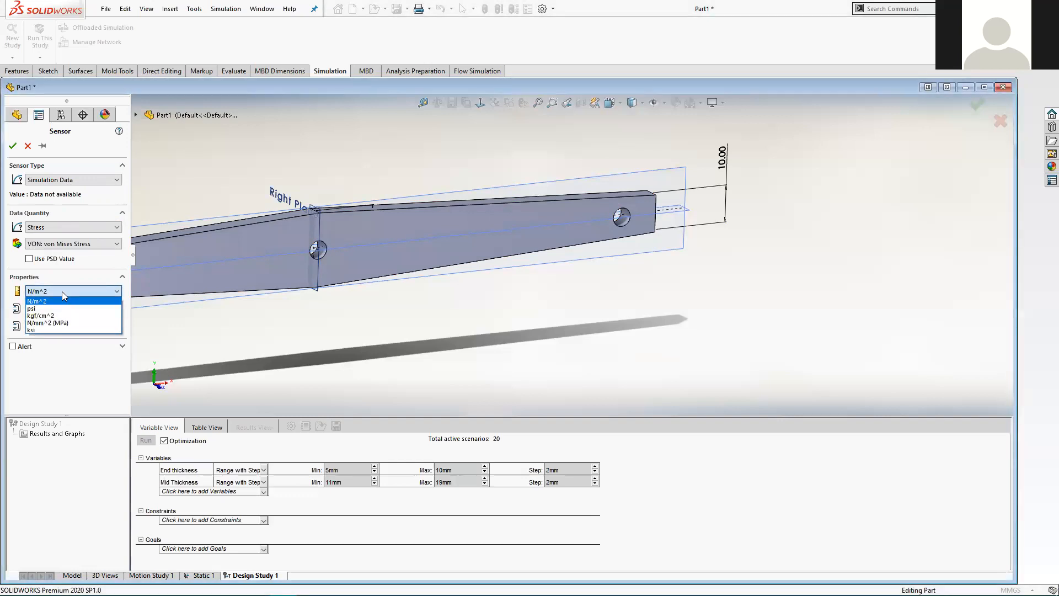
click(62, 291)
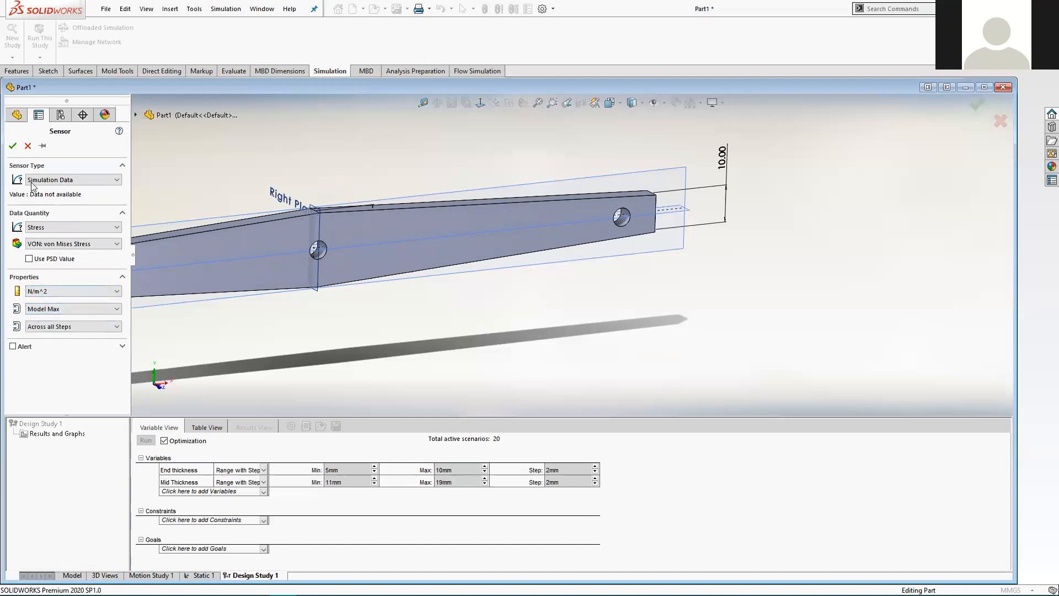
click(13, 146)
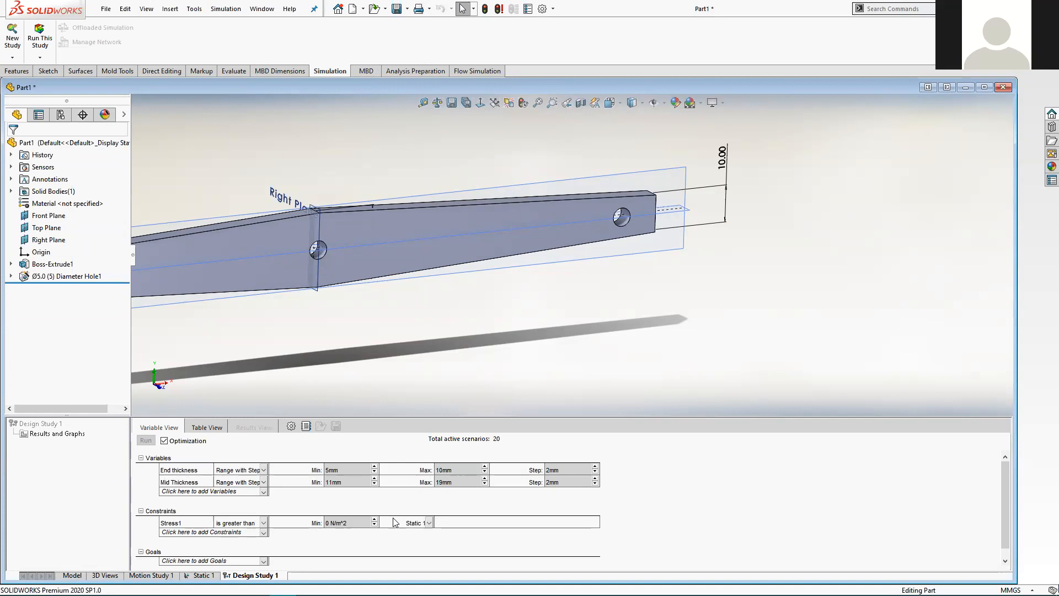
- Constrain the stress sensor to be less than a maximum of 2.7e+07 N/m^2
click(263, 522)
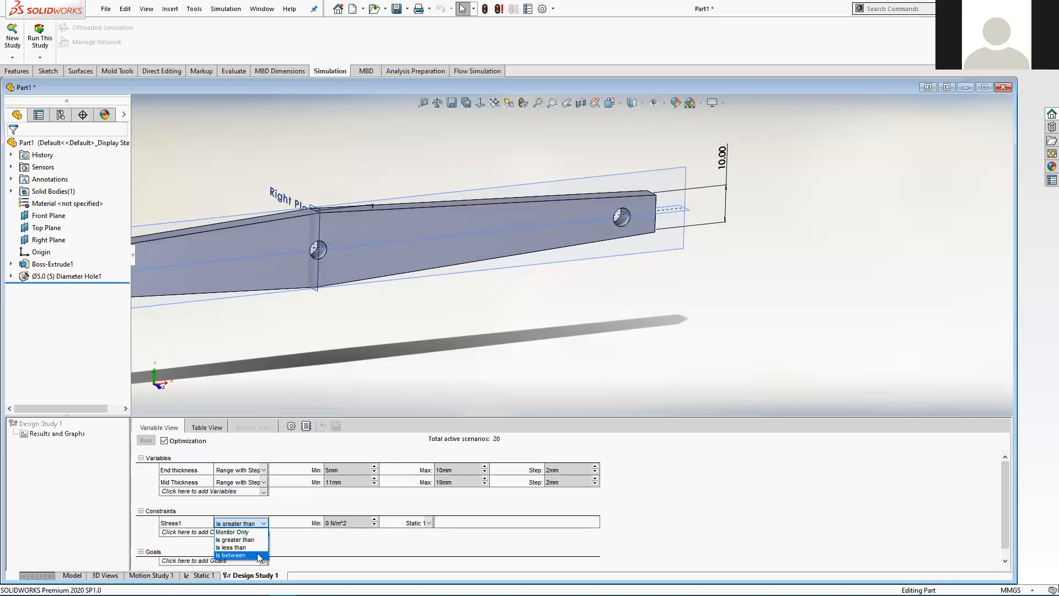
click(226, 548)
click(332, 523)
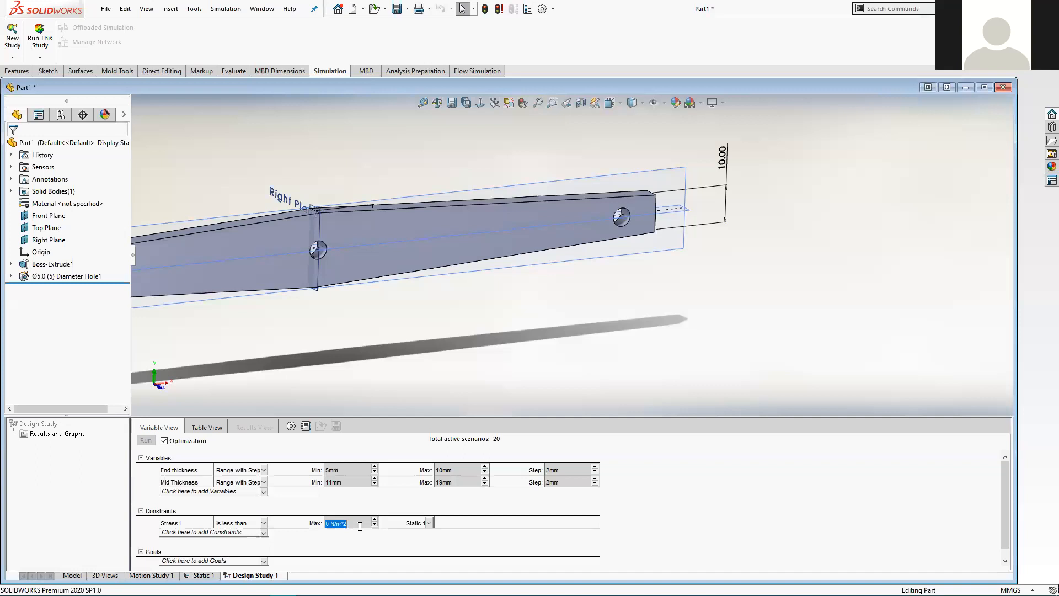
text(2.7e+07)
key(Return)
click(354, 482)
click(369, 523)
drag(331, 521, 325, 522)
- Add a Mass Properties sensor measuring the bar's mass as the design study goal
scroll(359, 545, down, 1)
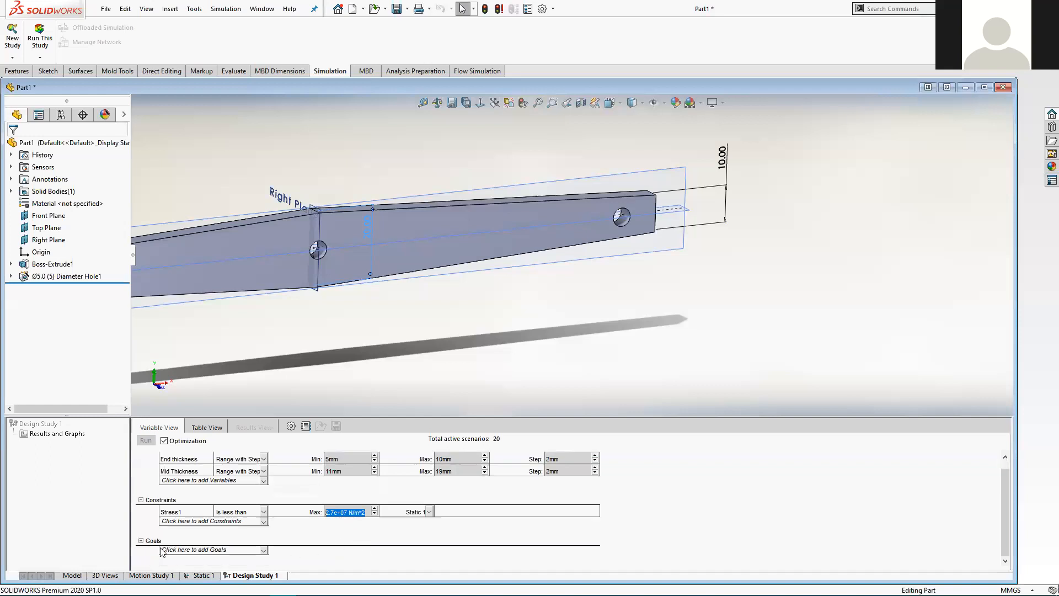
click(188, 549)
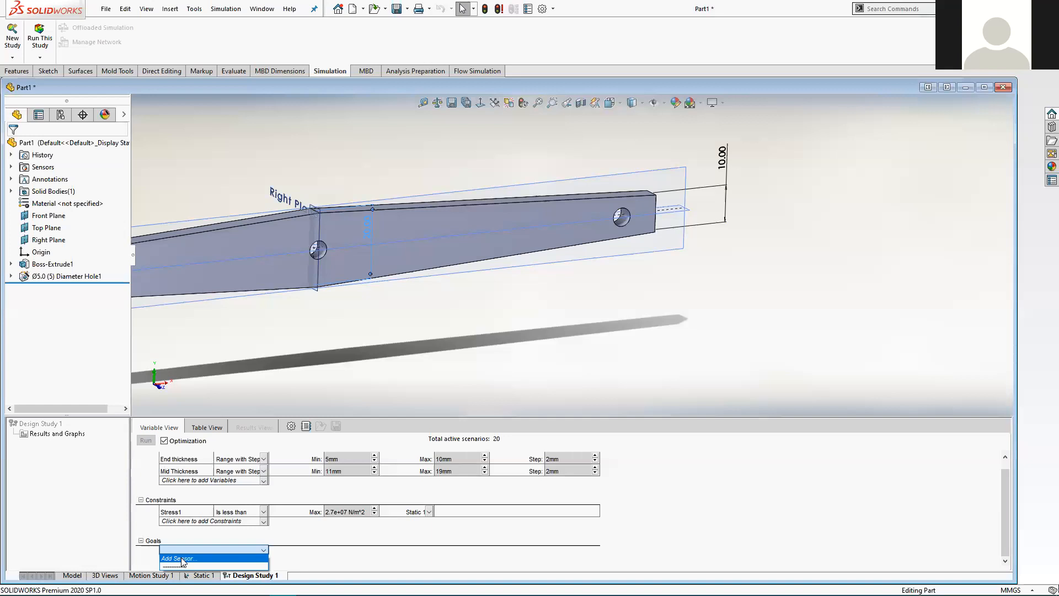
click(188, 558)
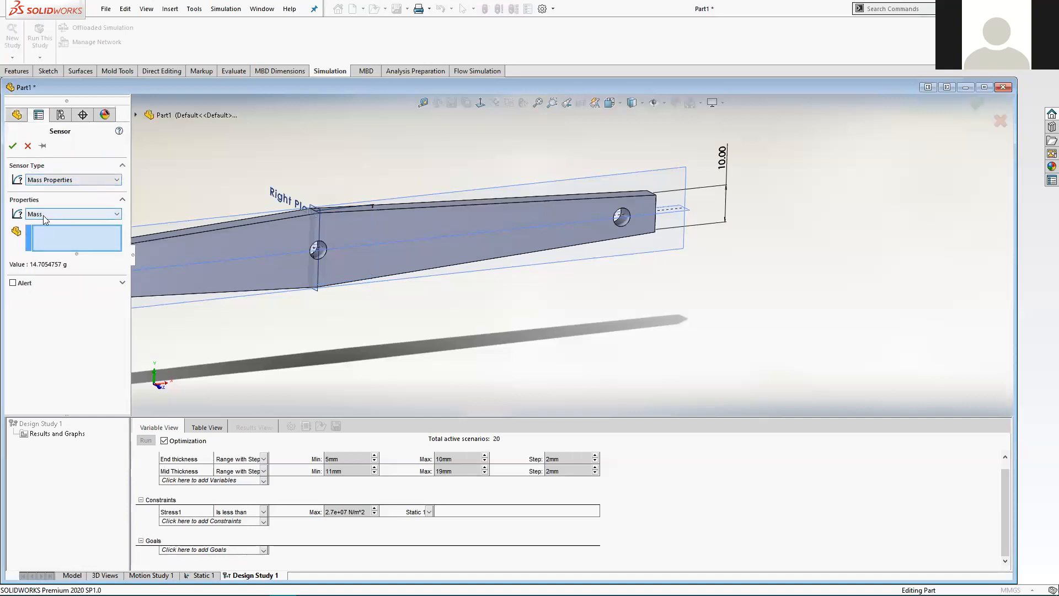
click(55, 180)
click(46, 186)
click(44, 181)
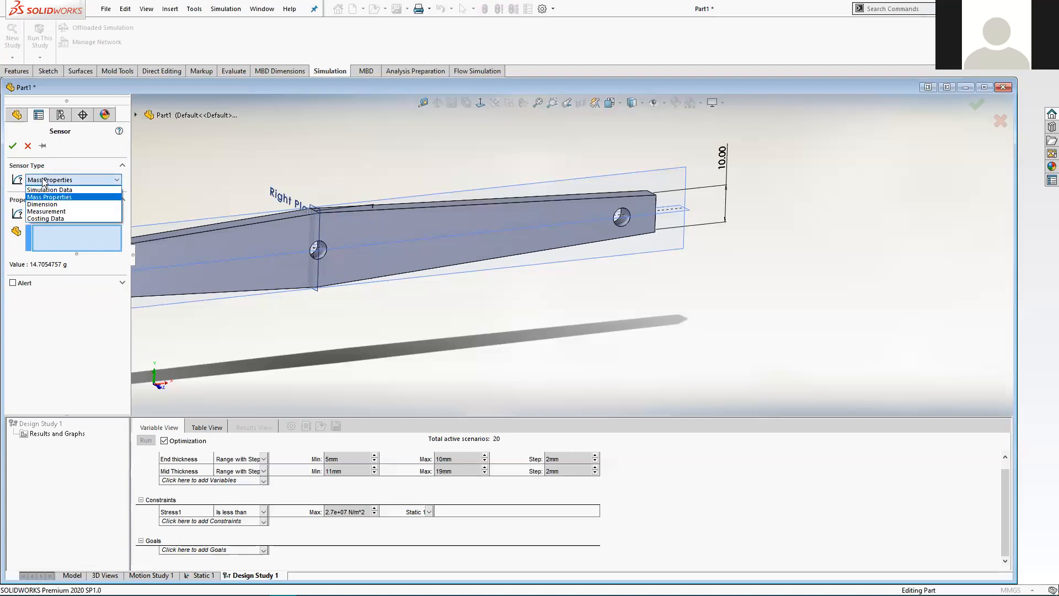
click(44, 181)
click(54, 215)
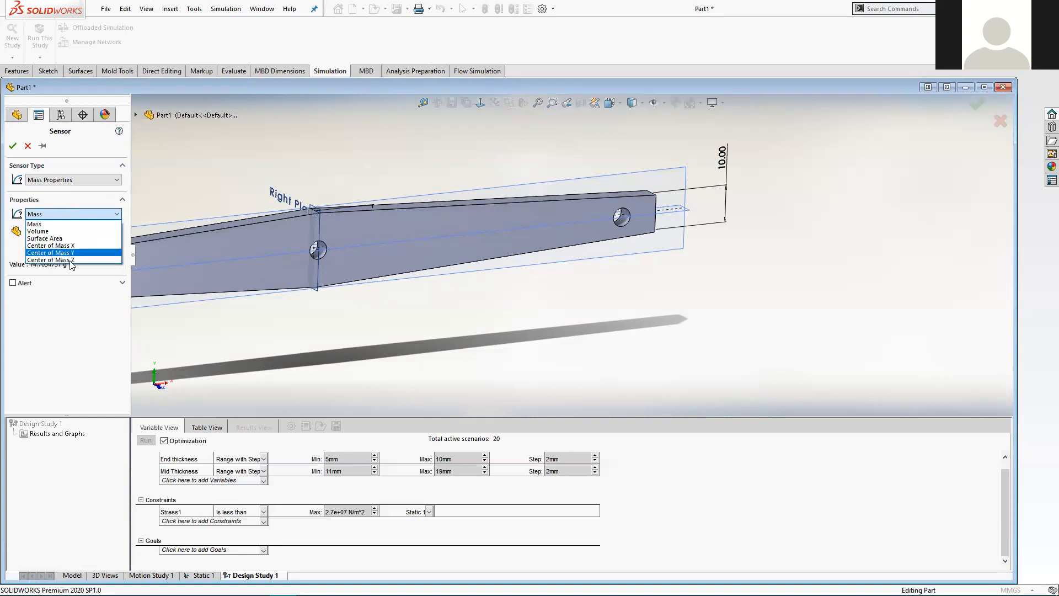
click(40, 225)
click(12, 147)
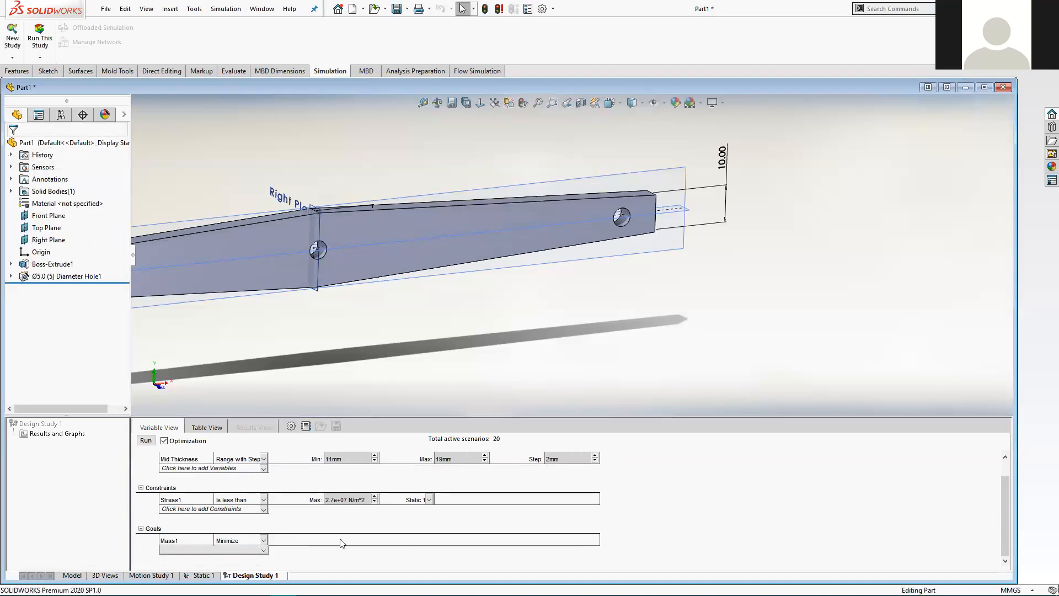
- Set the mass goal to Minimize and run the design study
click(263, 541)
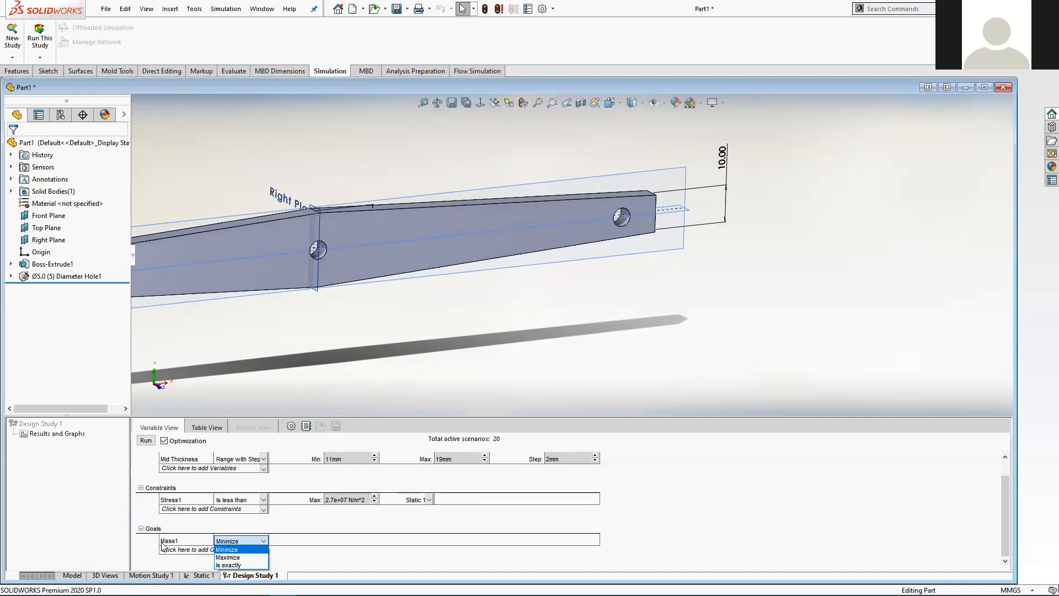
click(233, 550)
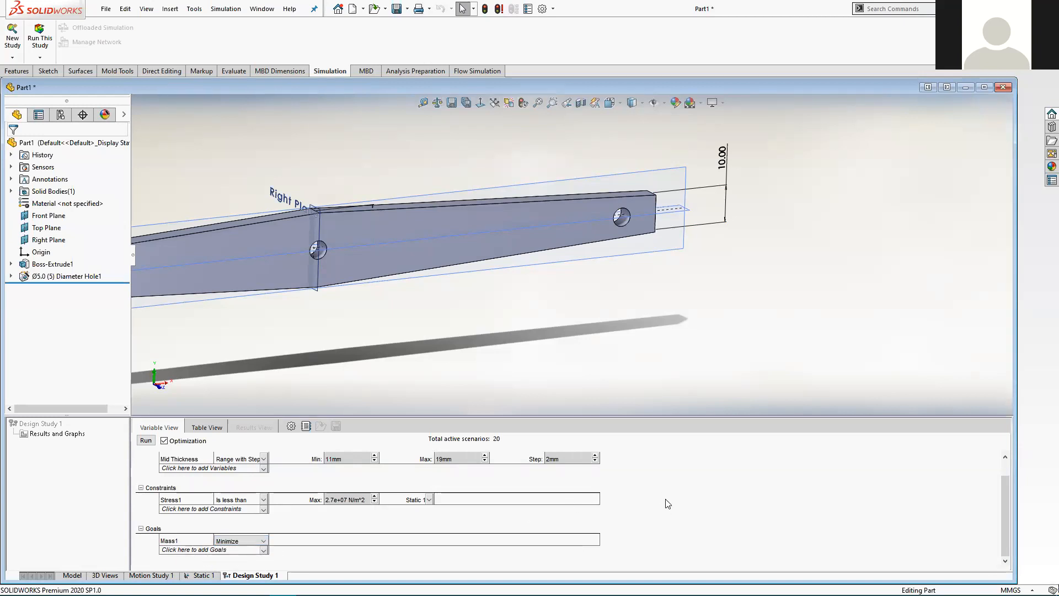
click(145, 440)
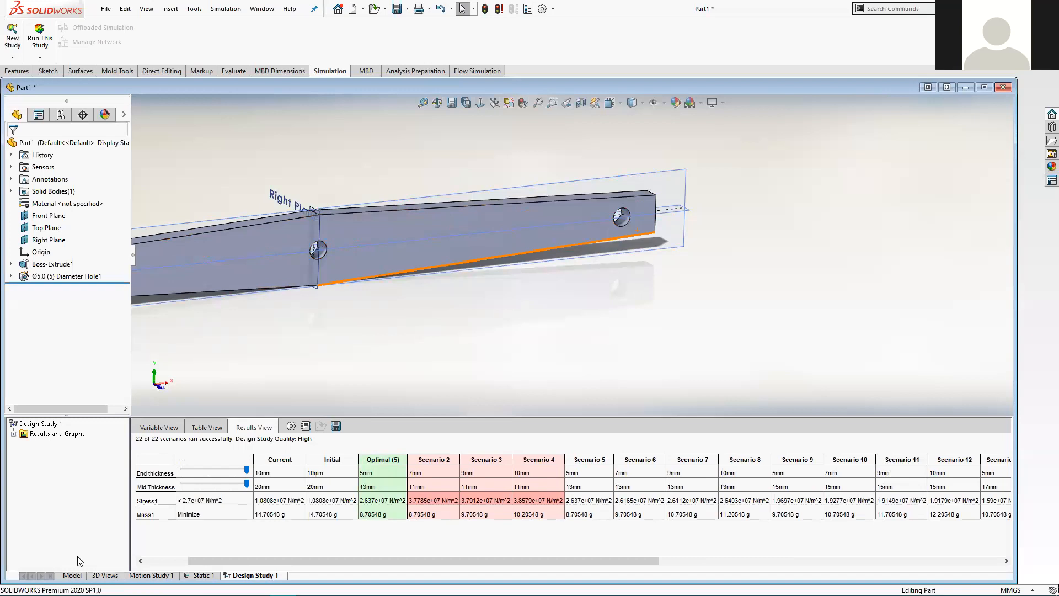
- Compare the whole bar's shape between the Initial and Optimal scenarios, ending on the Optimal one
key(z)
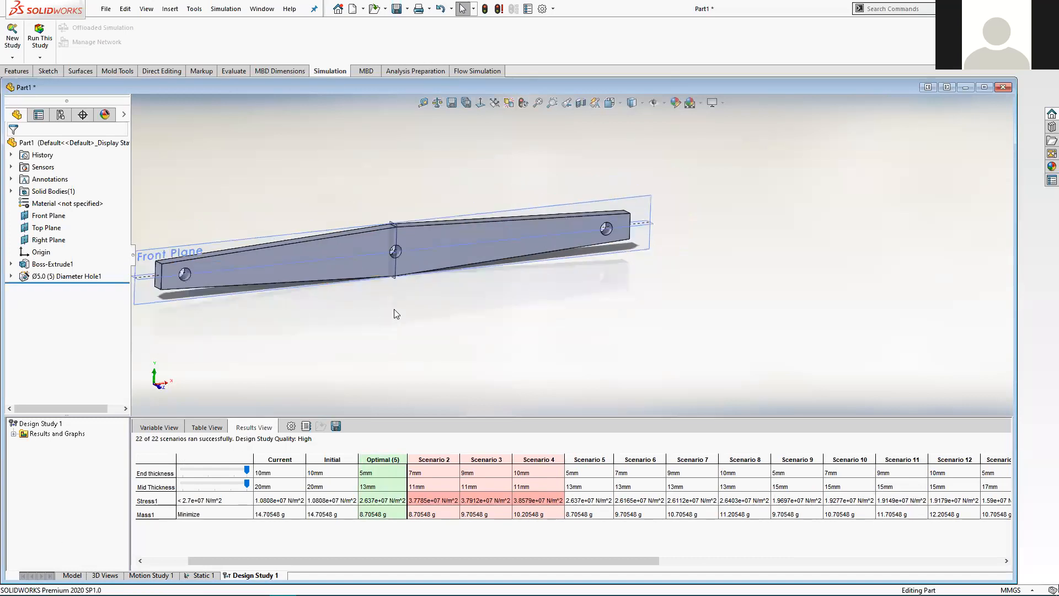
ctrl+middle_drag(401, 312, 497, 310)
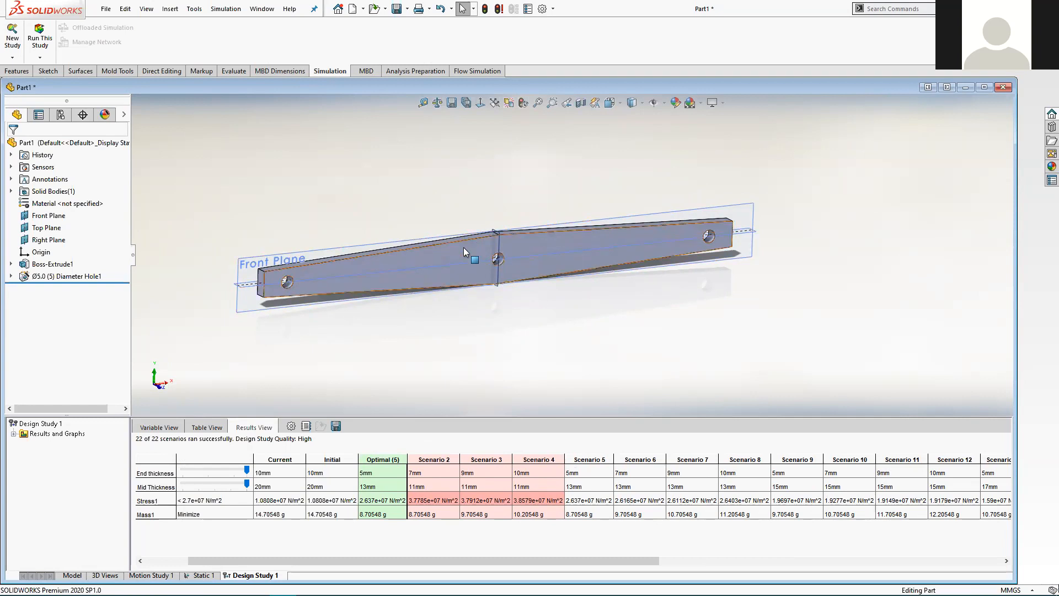
click(336, 455)
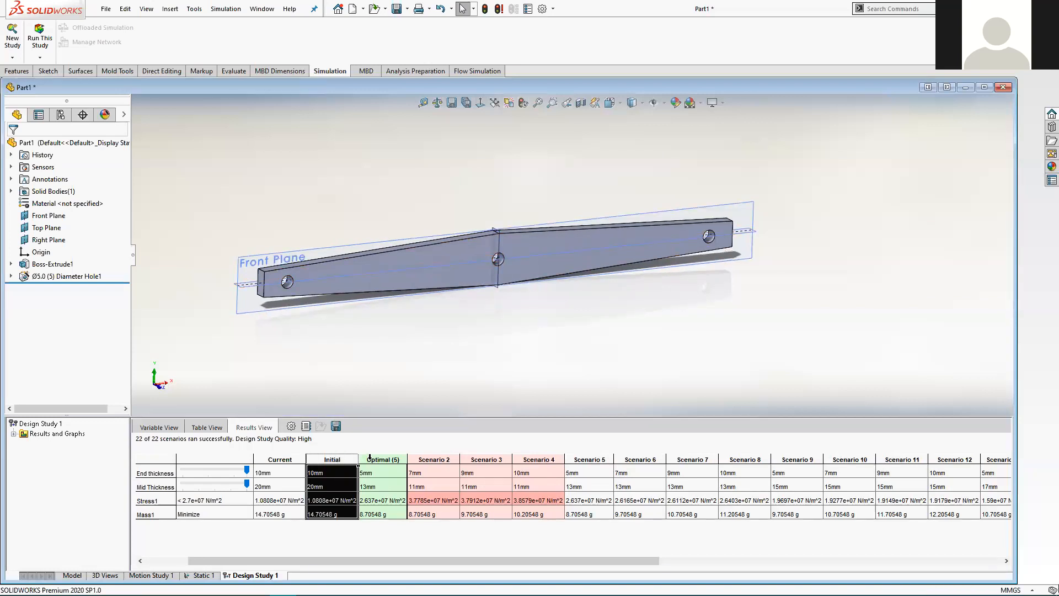
click(370, 458)
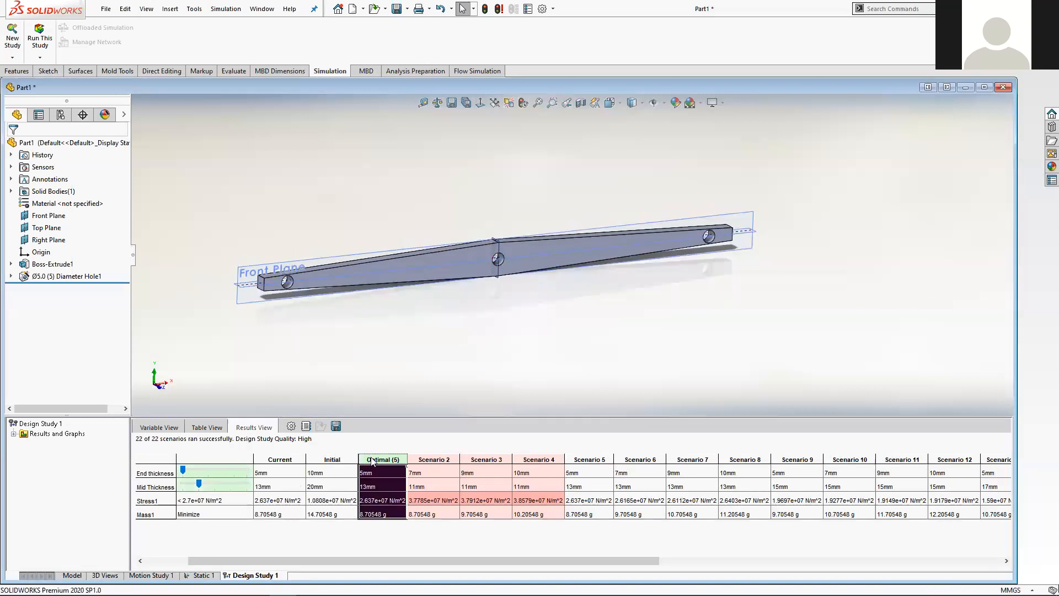
click(338, 458)
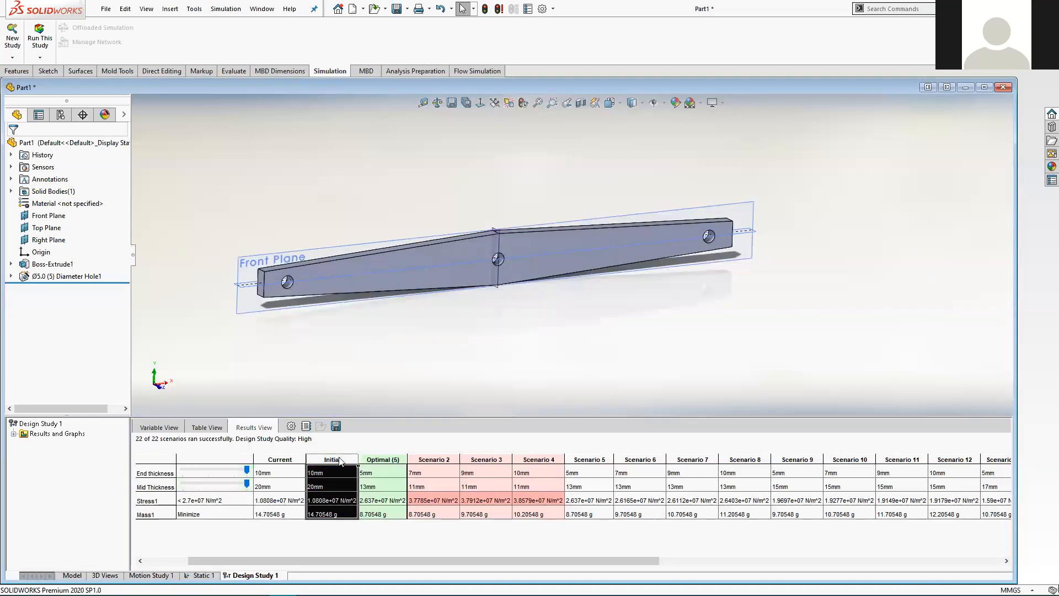
click(382, 457)
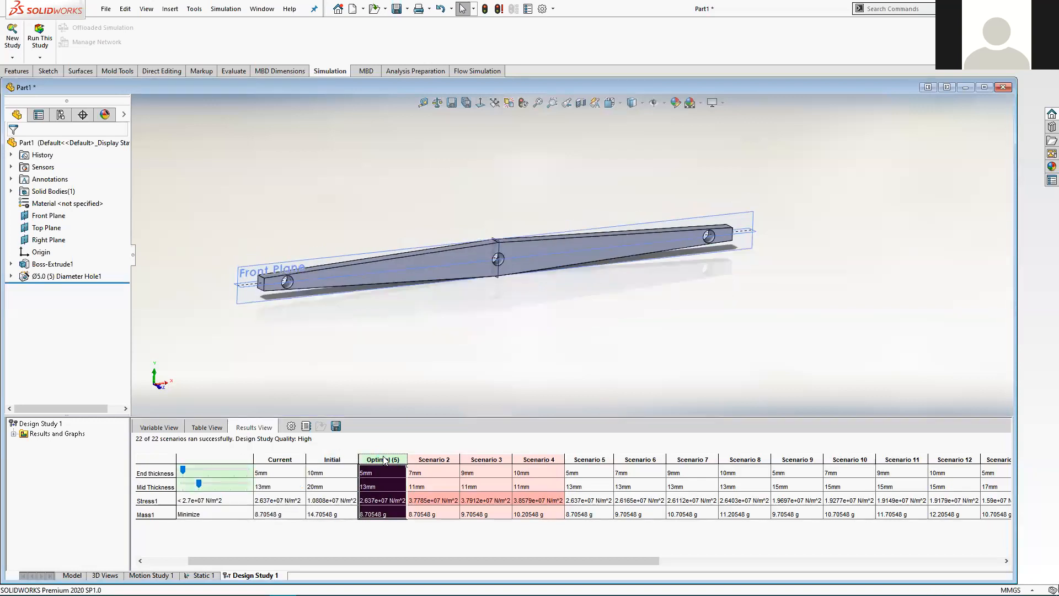
click(340, 457)
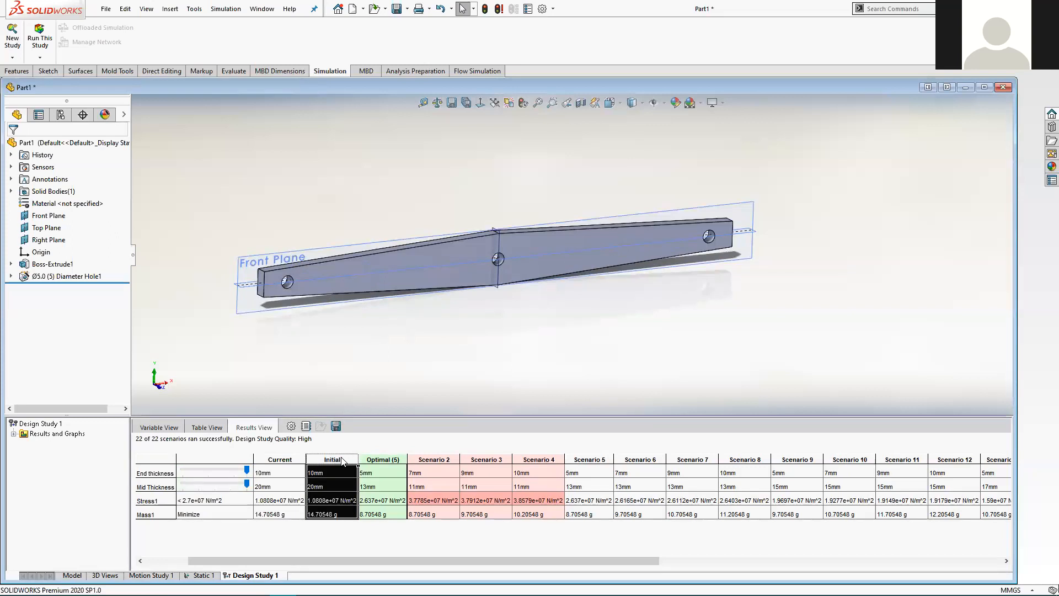
click(379, 457)
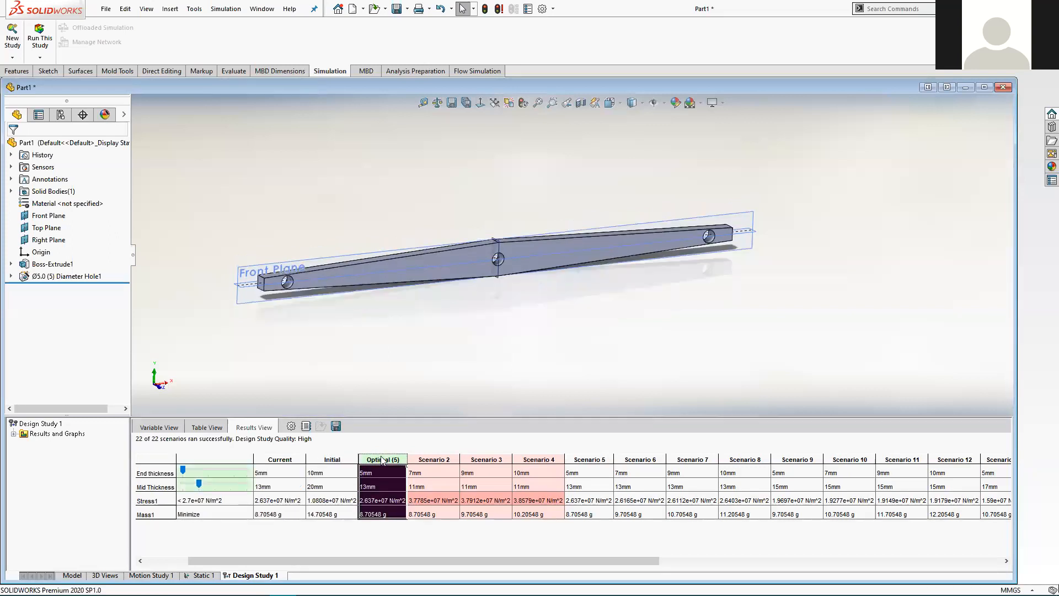
click(339, 457)
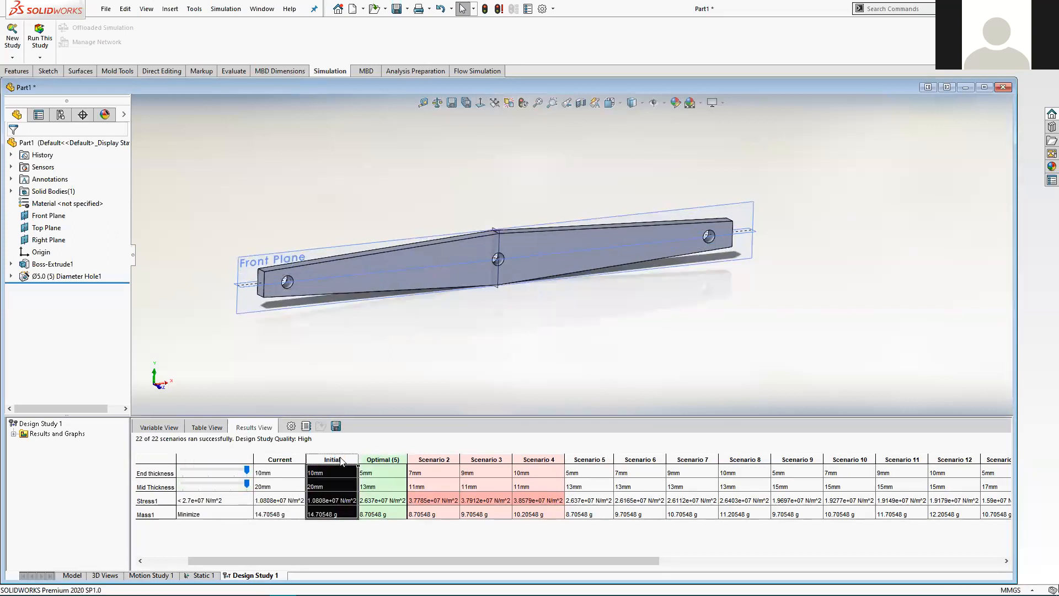
click(385, 456)
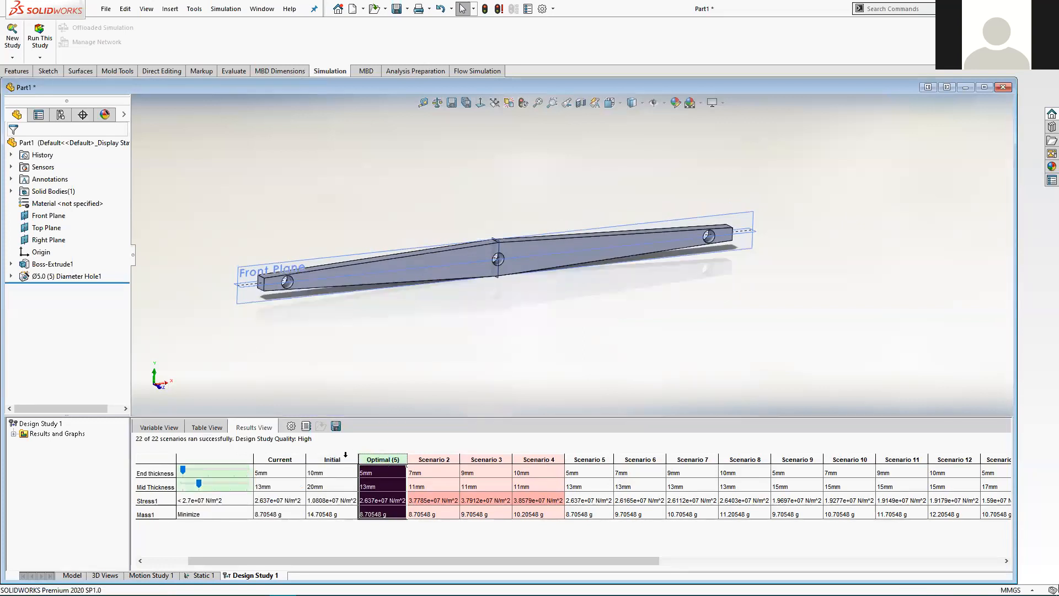
click(341, 457)
click(386, 459)
- Examine the material left around the end hole and the middle hole in the optimal bar
scroll(692, 266, down, 5)
scroll(651, 242, down, 3)
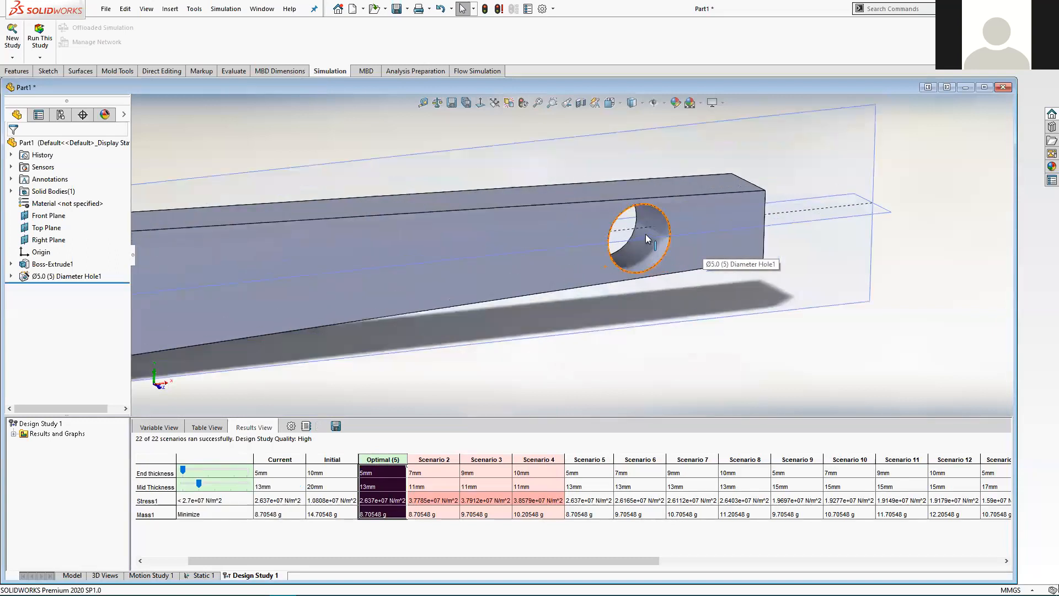
scroll(642, 224, up, 2)
middle_drag(603, 256, 574, 288)
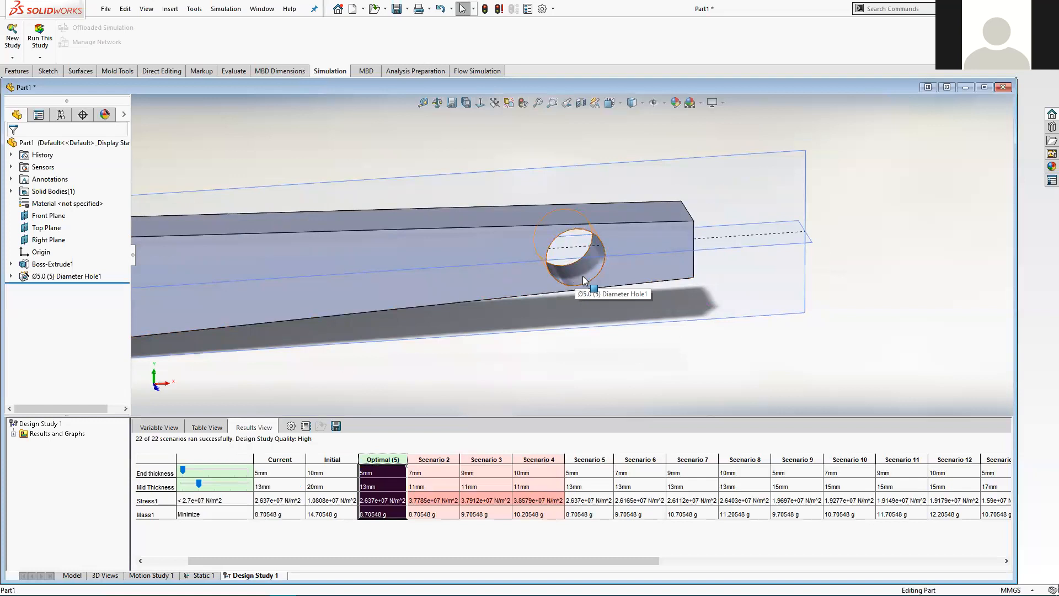
scroll(579, 273, down, 4)
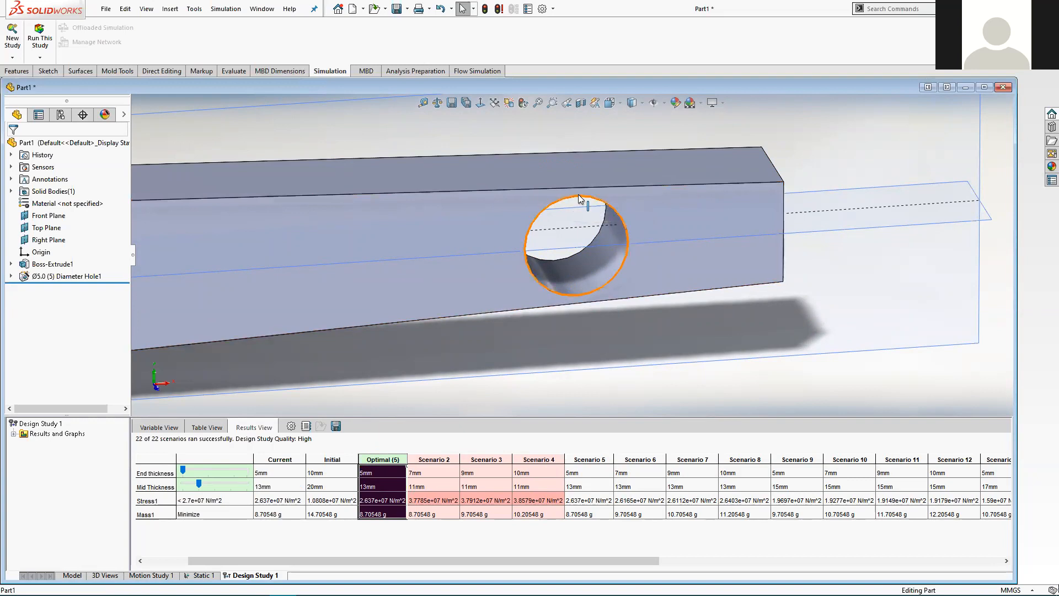
scroll(577, 205, up, 10)
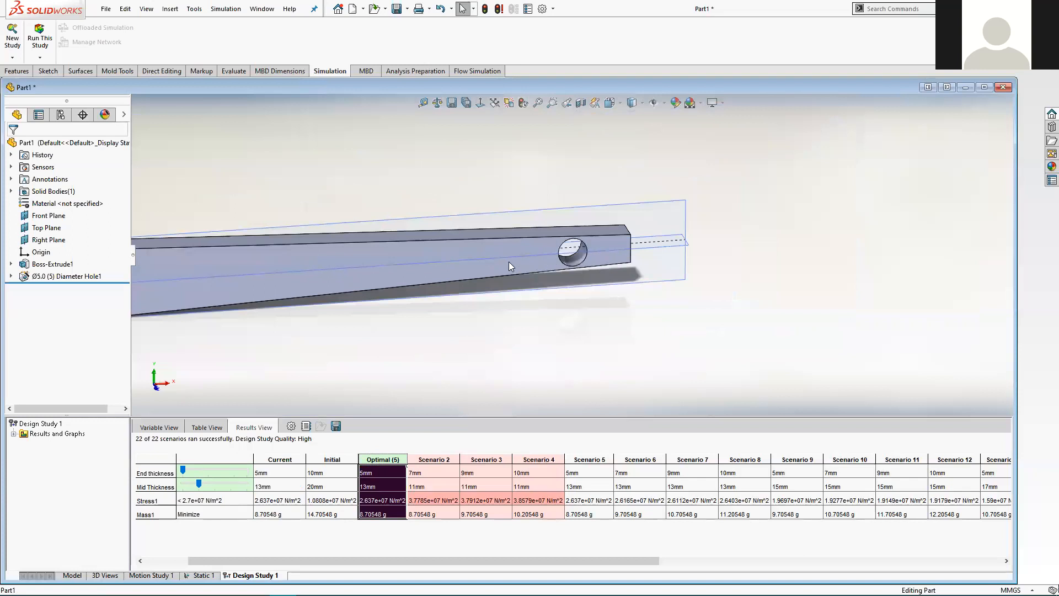
scroll(469, 259, down, 6)
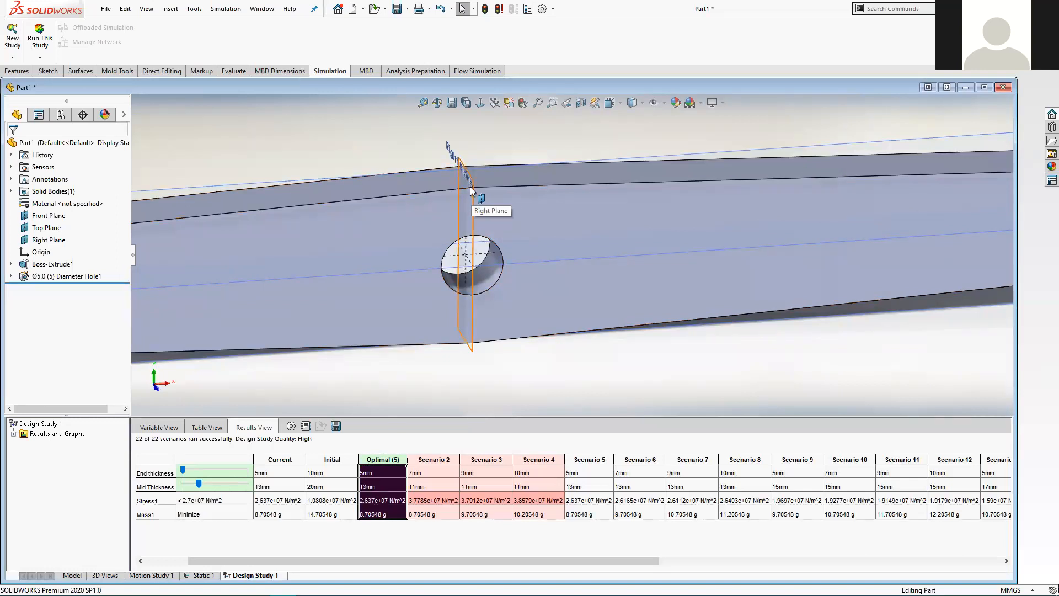
- Switch to the tutorial PDF in Edge and read the instruction on re-running the static simulation with a finer mesh around the end holes
scroll(610, 319, up, 5)
scroll(612, 331, up, 4)
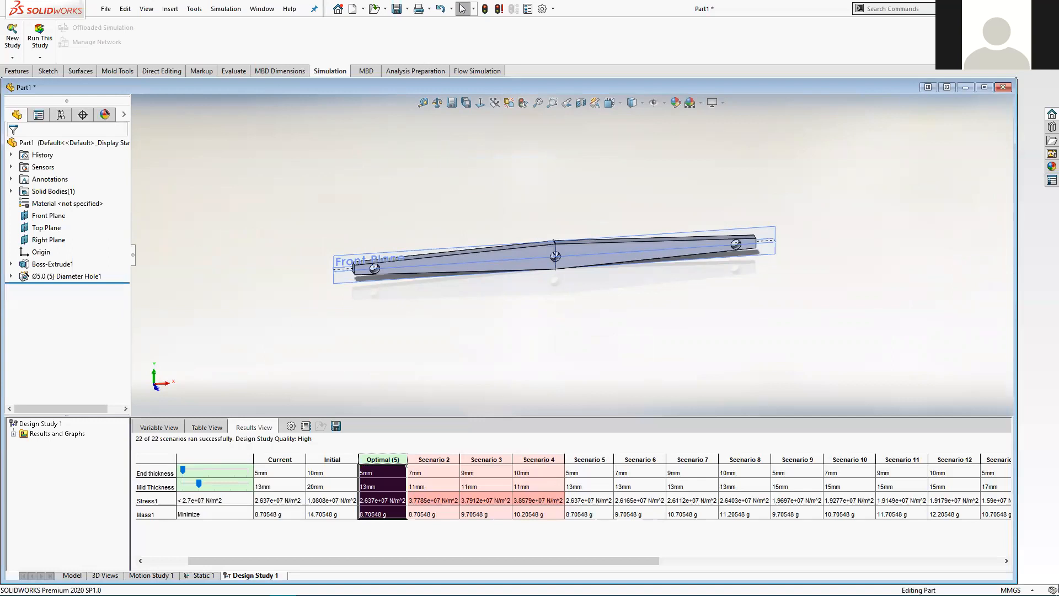
click(237, 535)
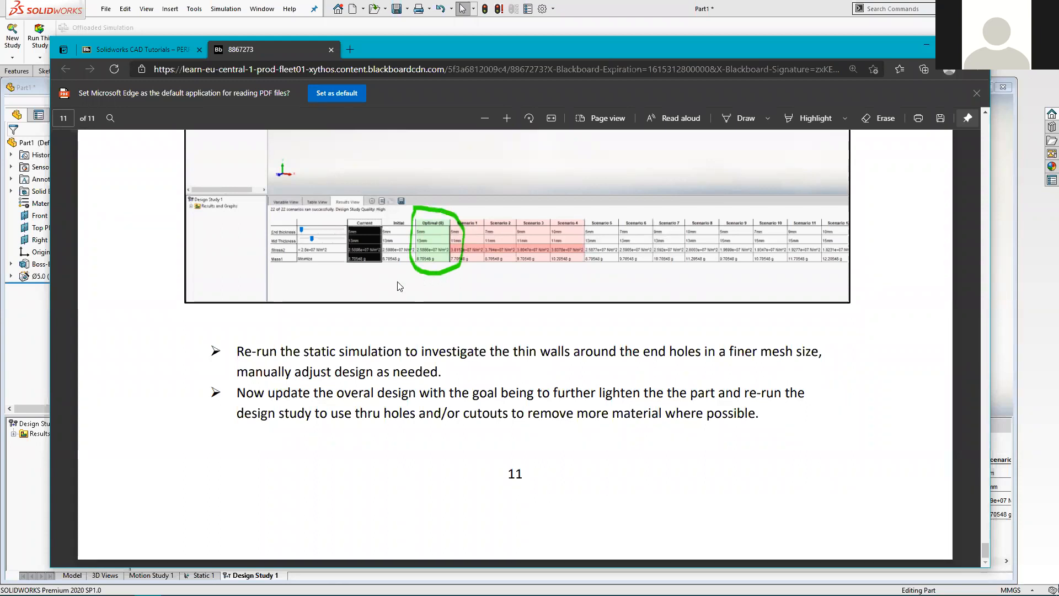
drag(238, 352, 821, 353)
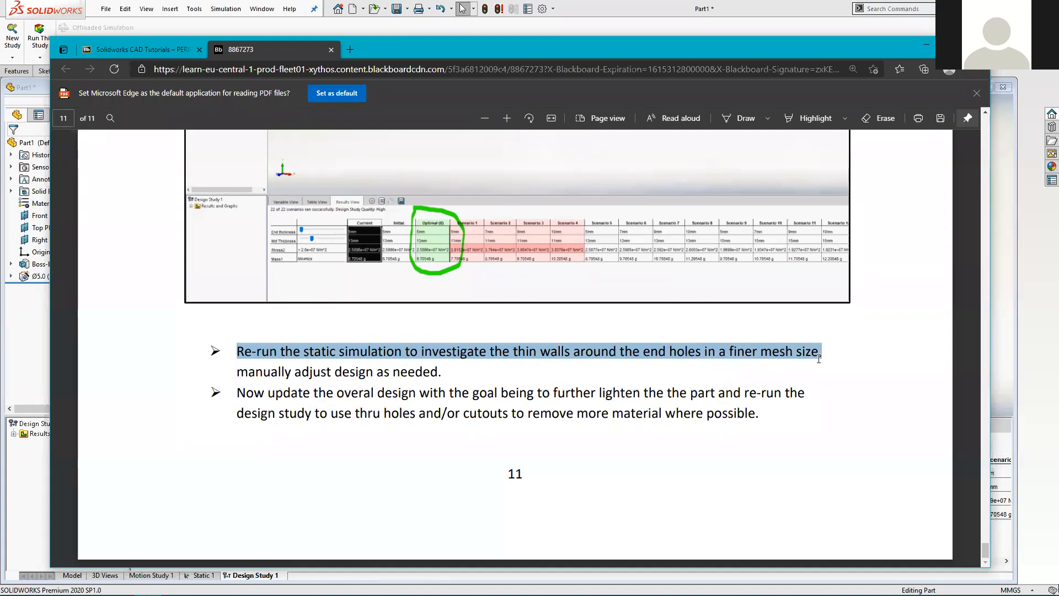
drag(818, 359, 442, 373)
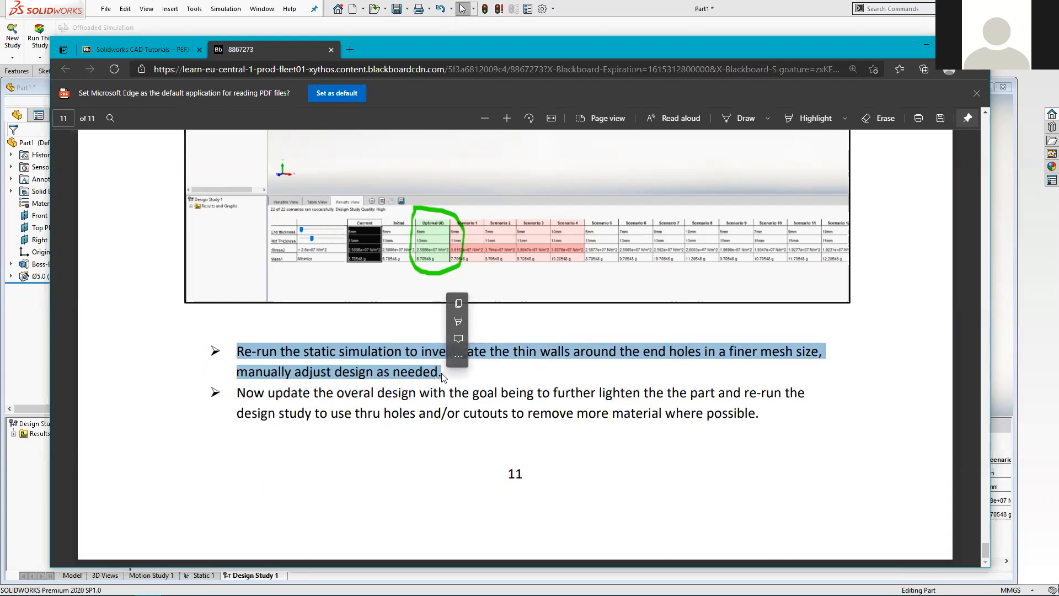
click(441, 373)
drag(442, 373, 226, 355)
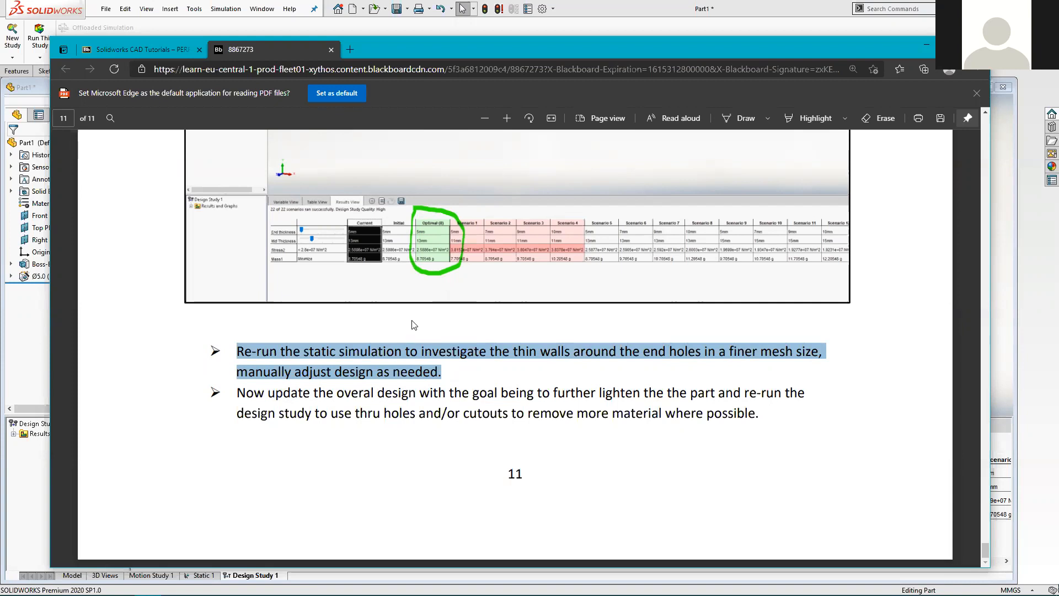
- Review the tutorial's stress plot, tapered redesign sketch and design study setup on pages 10 and 11
scroll(377, 355, up, 6)
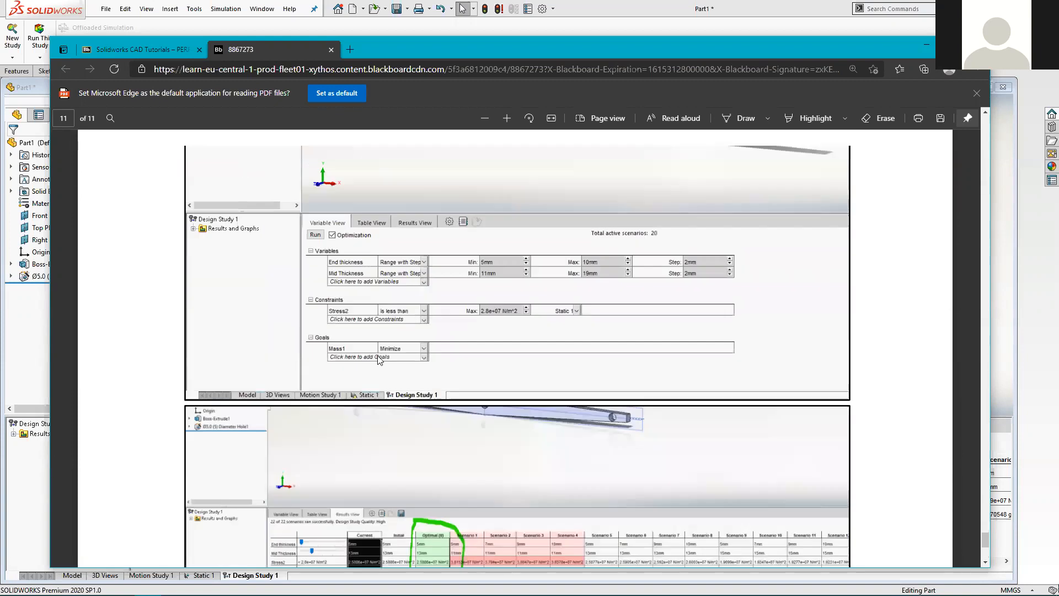
scroll(389, 353, up, 10)
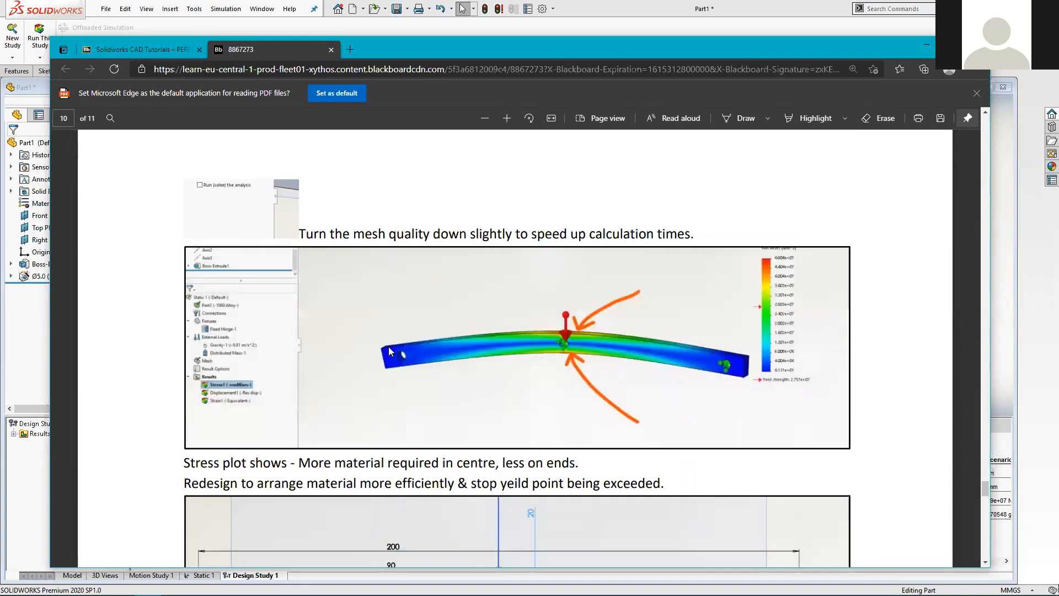
scroll(515, 256, down, 2)
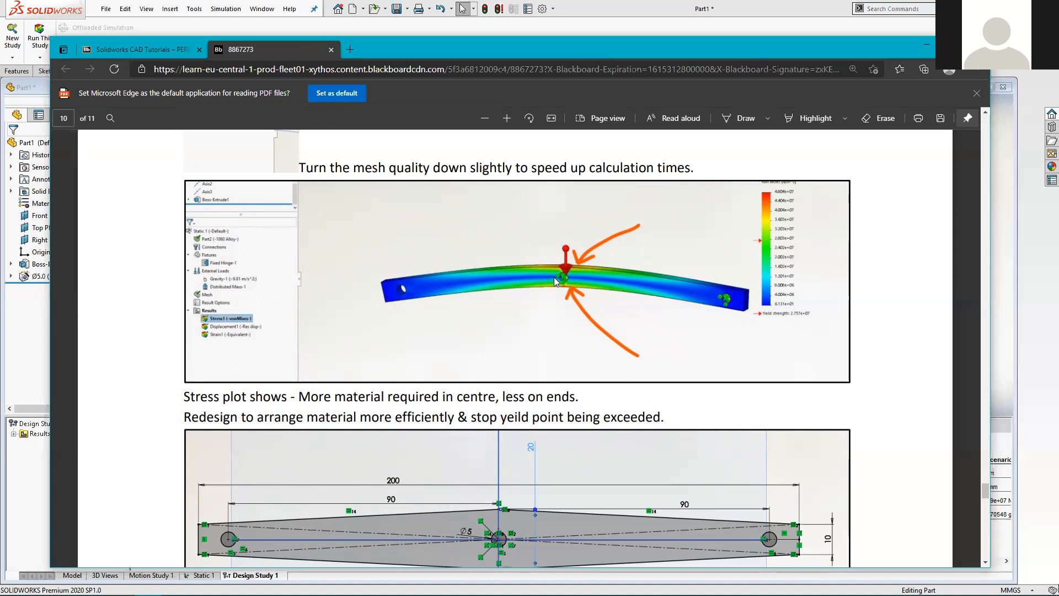
scroll(575, 351, down, 5)
scroll(534, 306, down, 1)
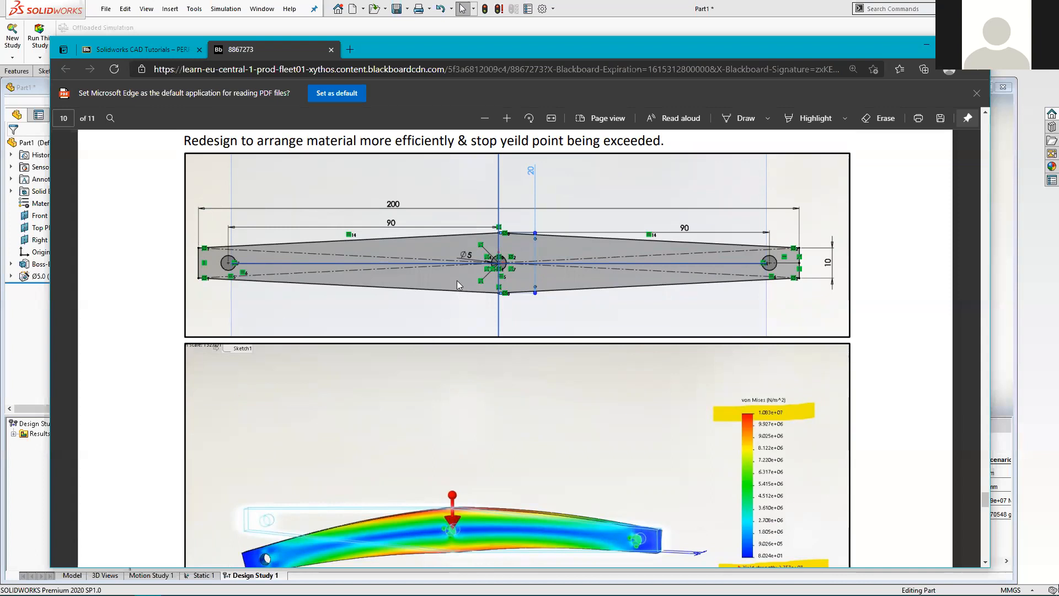
scroll(453, 306, down, 10)
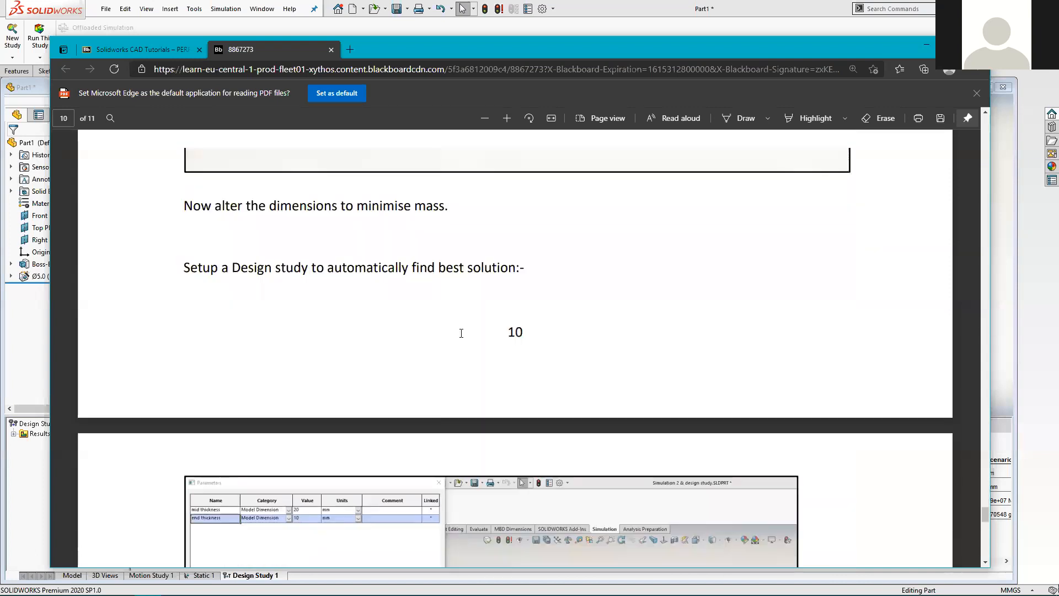
scroll(465, 236, up, 1)
scroll(621, 193, down, 6)
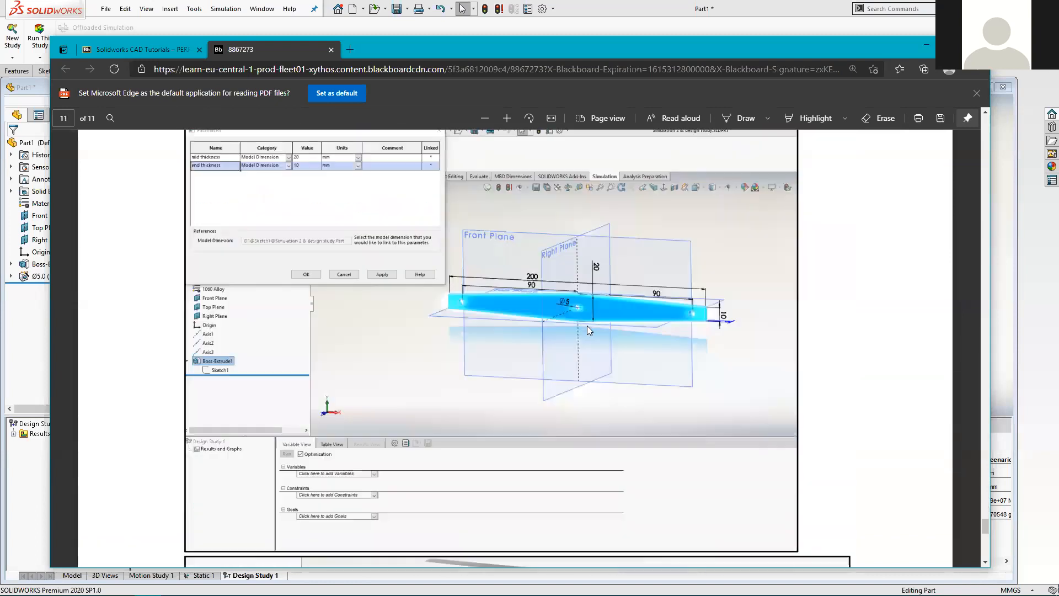
scroll(586, 325, down, 10)
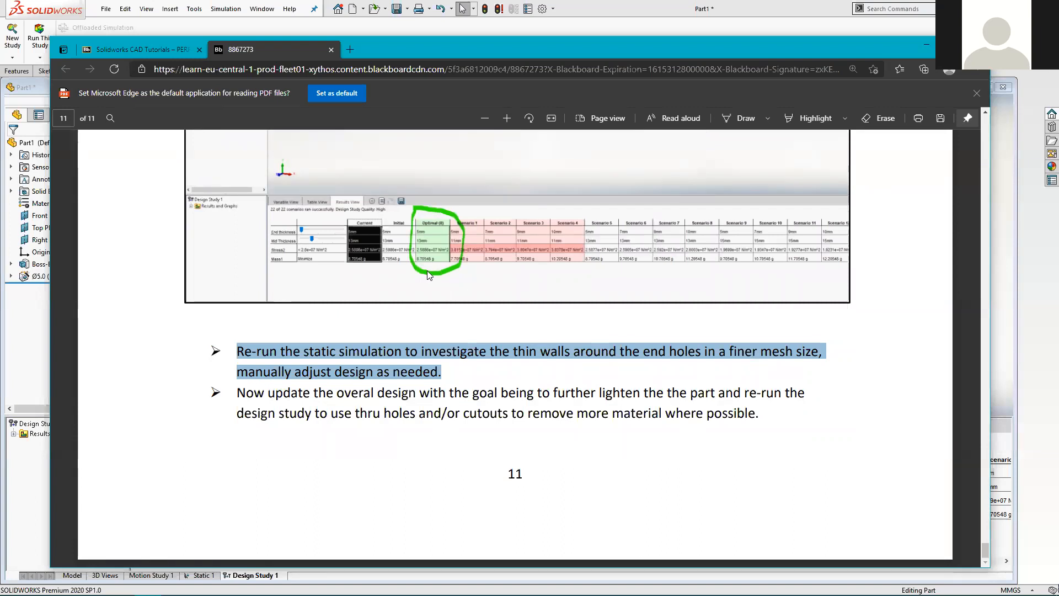
- Read the final tutorial instruction on lightening the part further with thru holes or cutouts
click(447, 368)
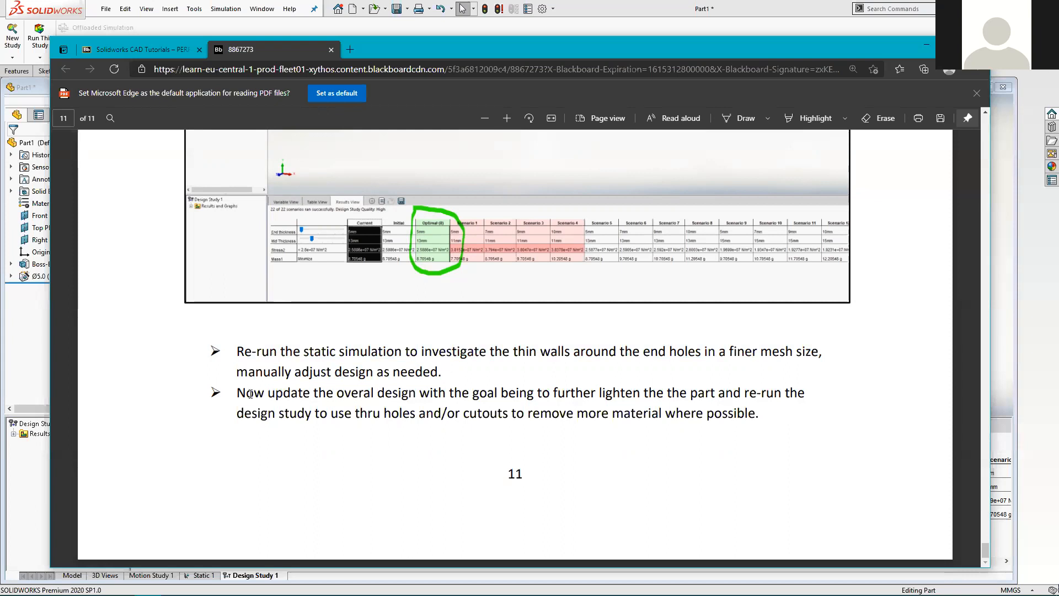
drag(240, 389, 758, 426)
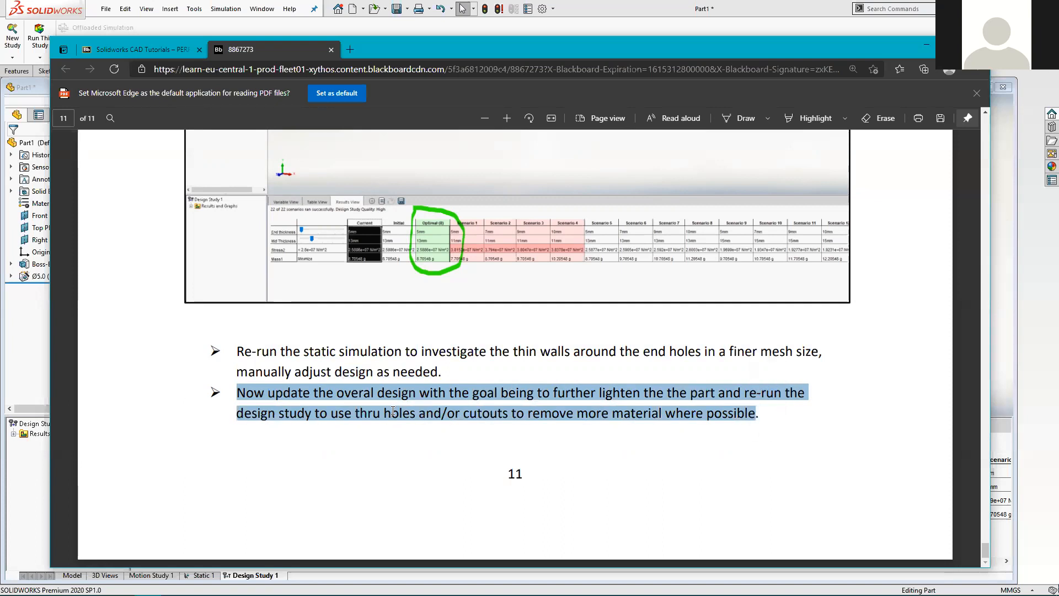
click(754, 416)
drag(764, 415, 245, 395)
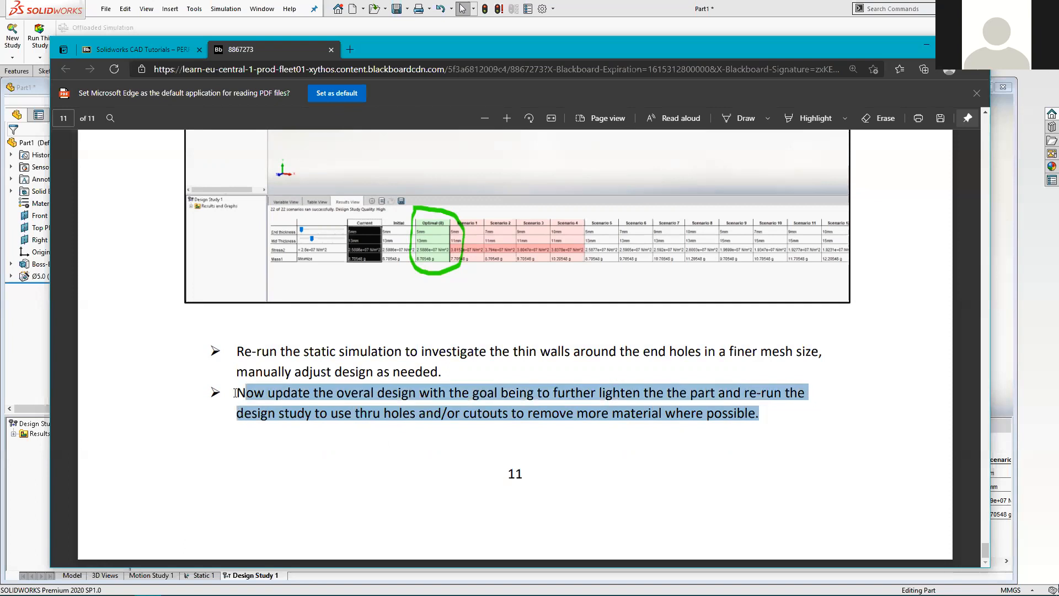
click(239, 387)
drag(239, 393, 758, 420)
scroll(766, 415, up, 5)
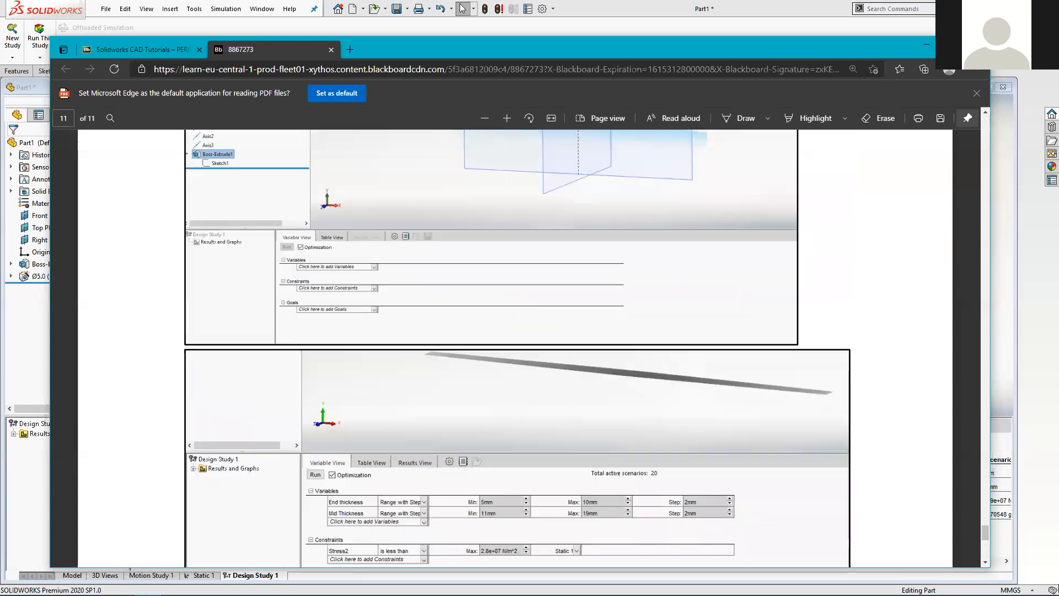
- Return to SOLIDWORKS, mesh and run the Static 1 study, and inspect the von Mises stress between the middle and end holes
click(926, 46)
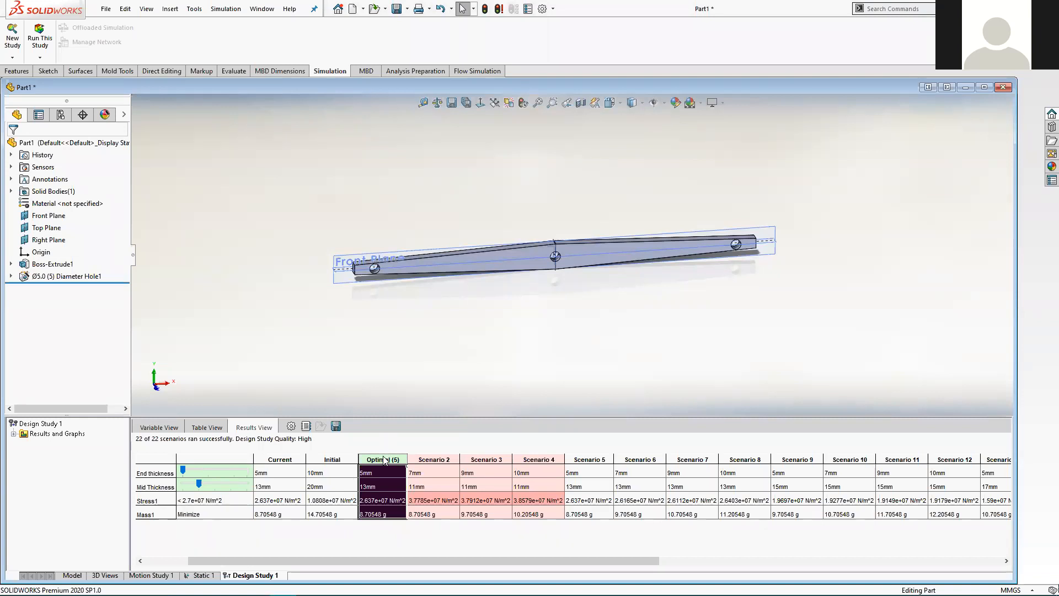
click(201, 575)
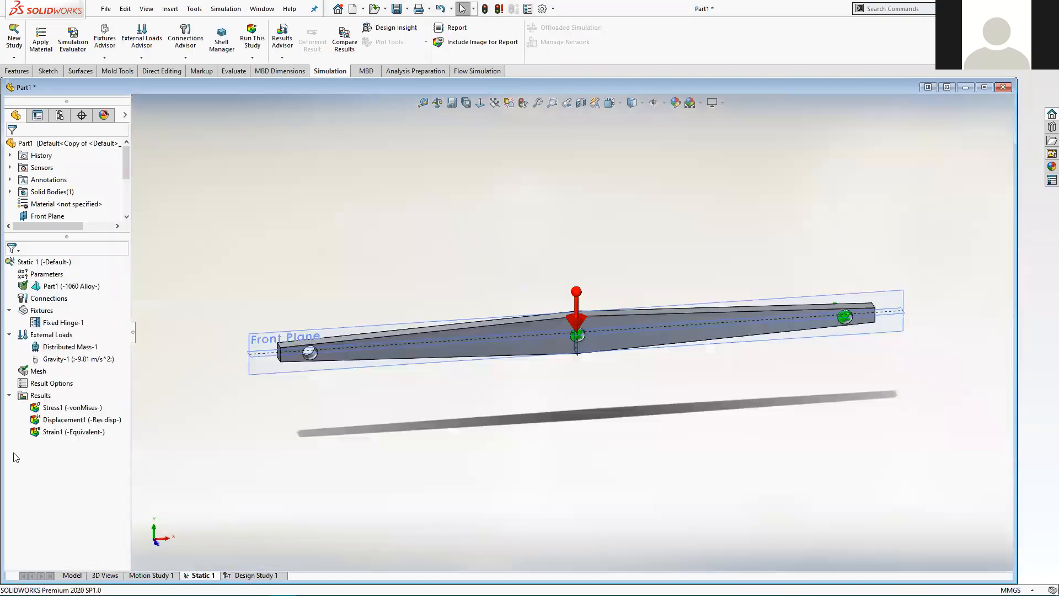
right_click(38, 371)
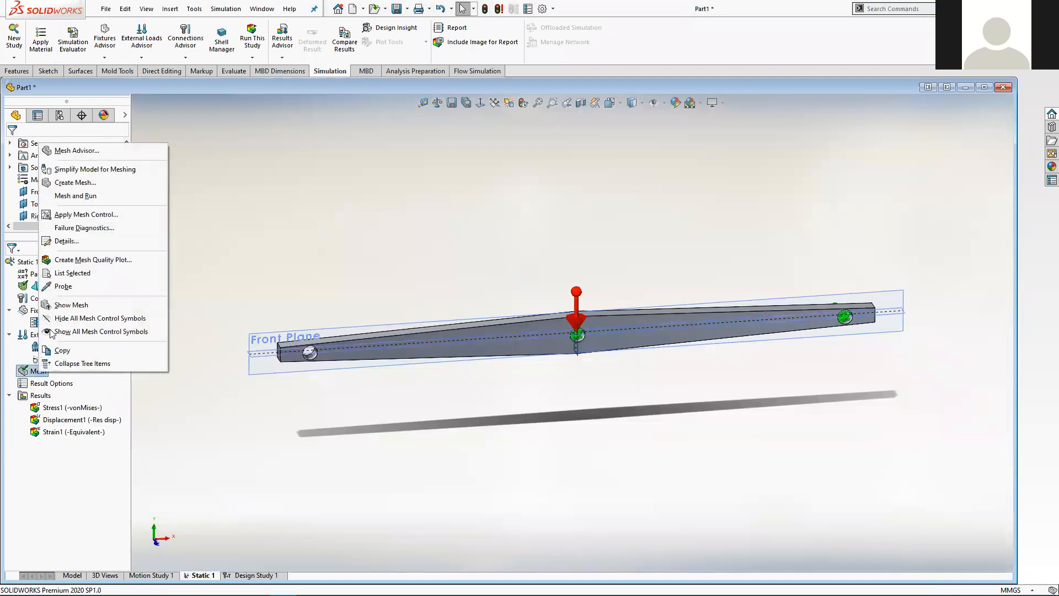
click(97, 196)
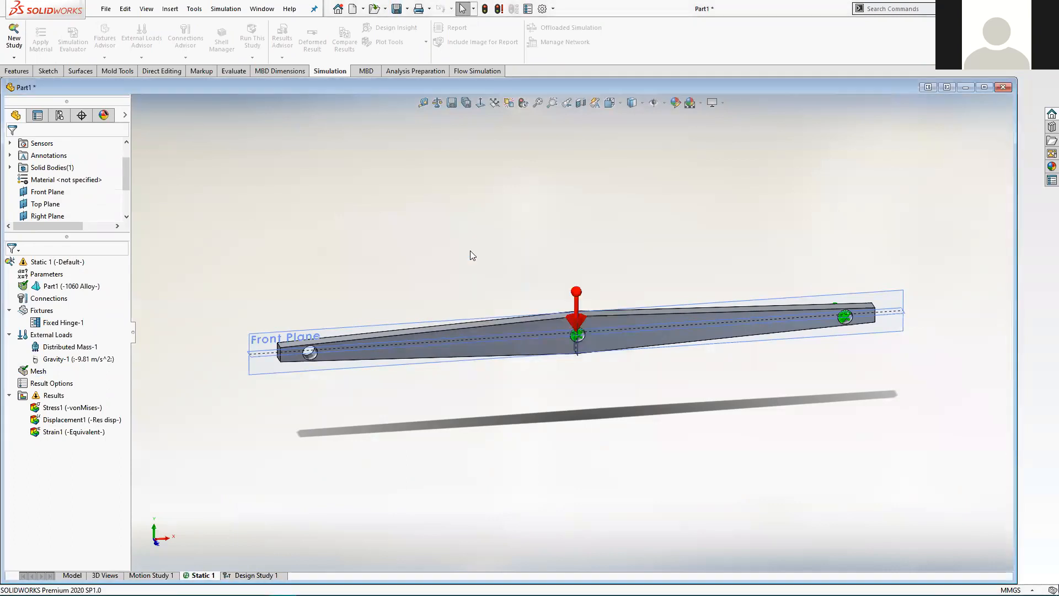
scroll(711, 343, down, 6)
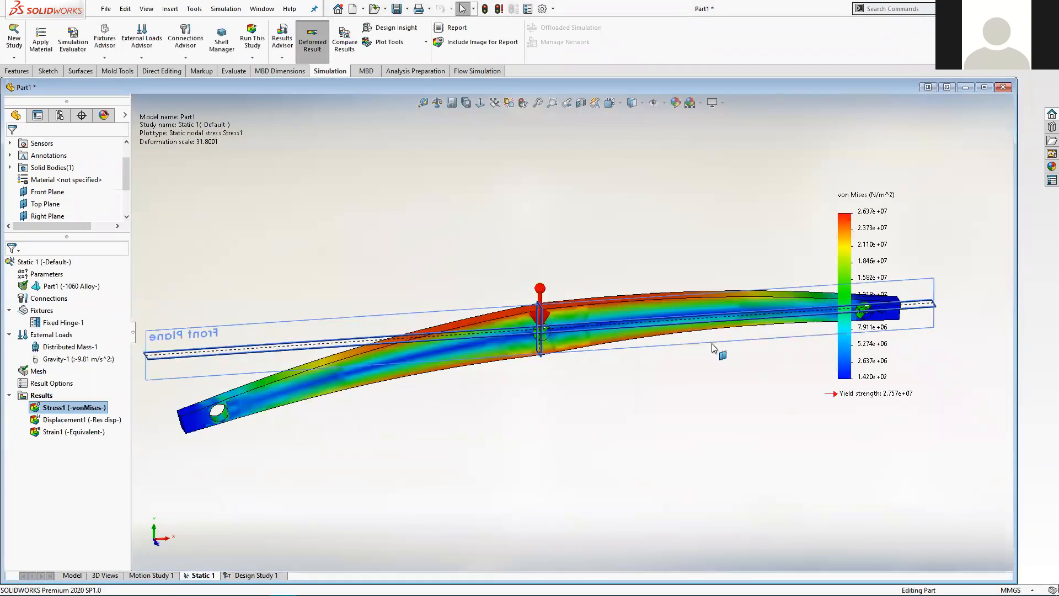
scroll(599, 292, down, 5)
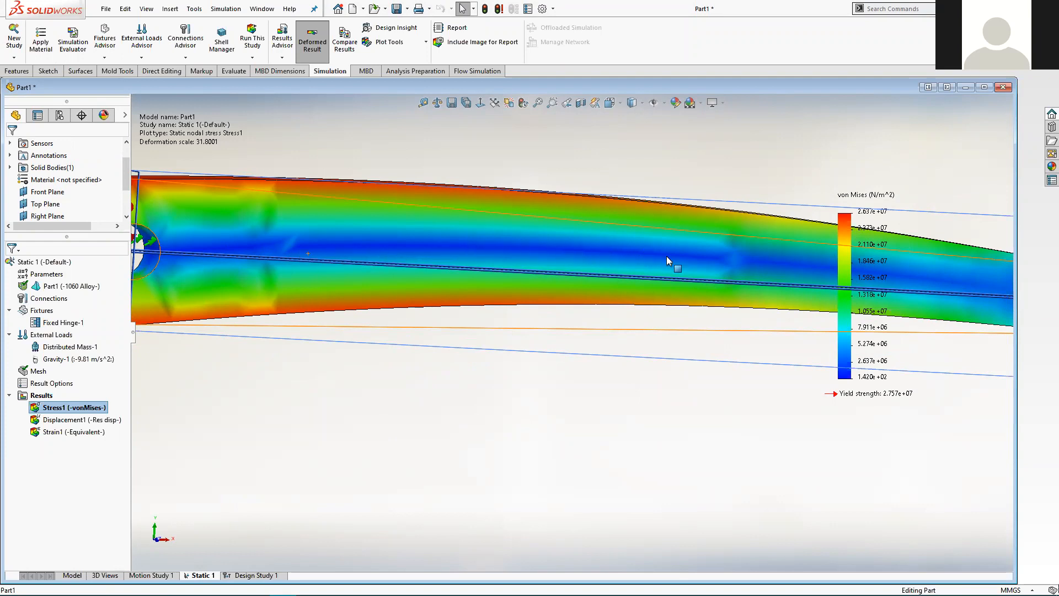
middle_drag(557, 276, 592, 296)
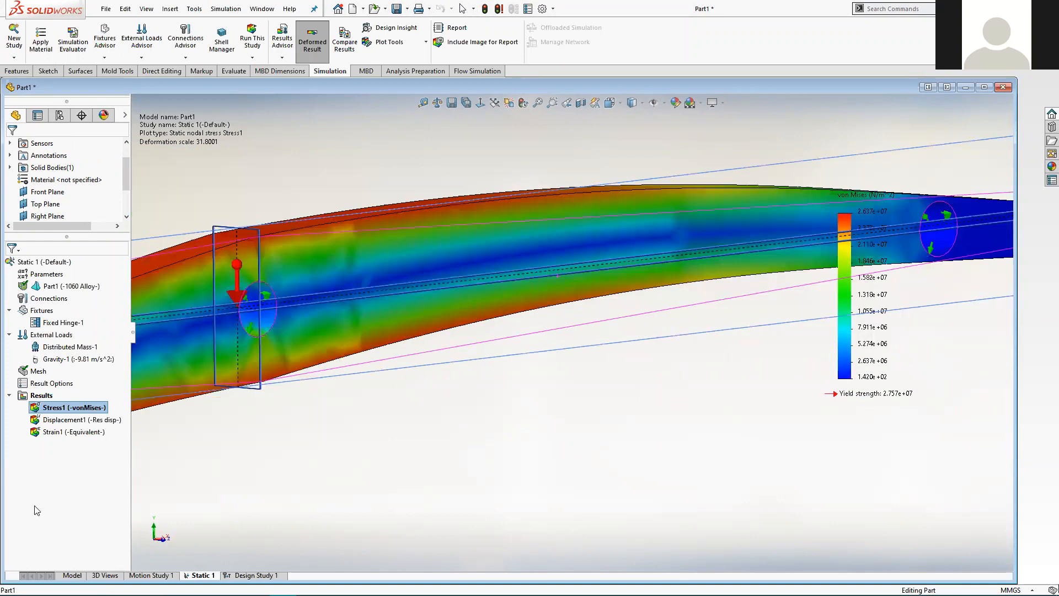
- Sketch a straight slot on the bar's front face along its centreline beside the middle hole, about 24.5 mm between centres and 4.3 mm wide
click(70, 575)
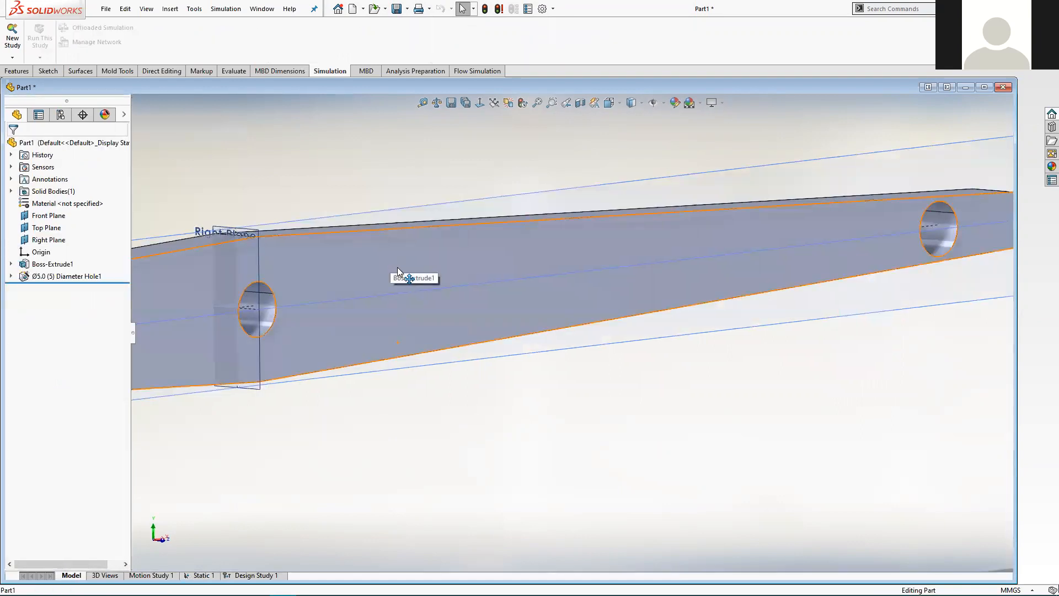
click(398, 267)
click(446, 220)
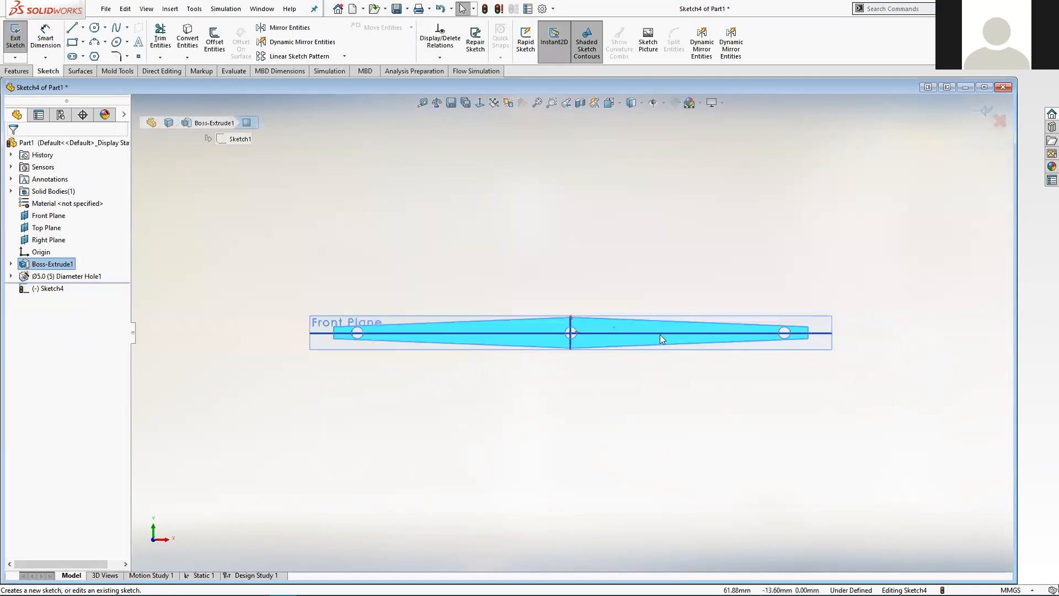
scroll(646, 293, down, 2)
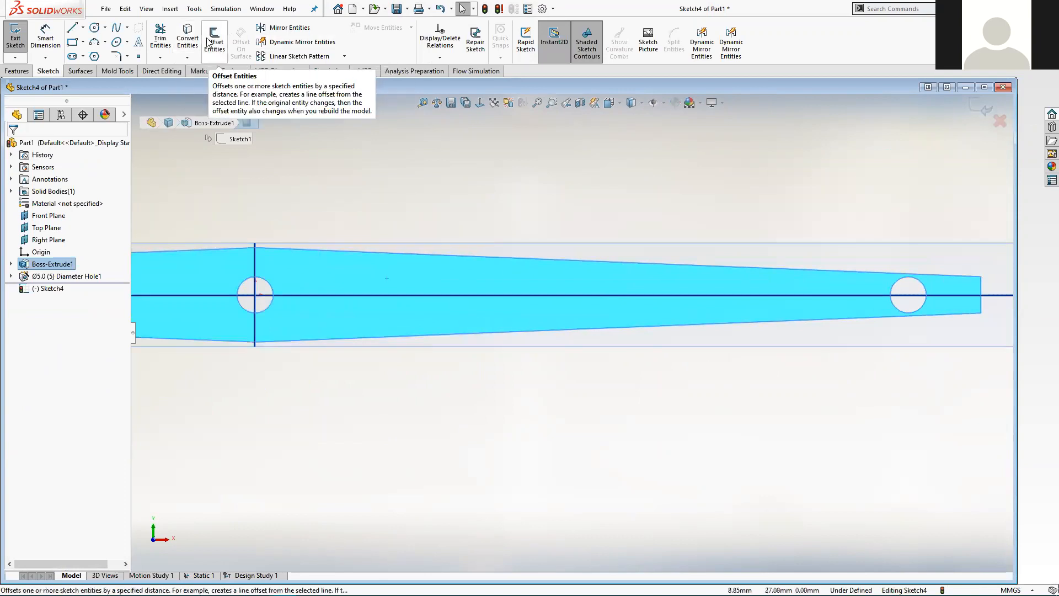
click(71, 27)
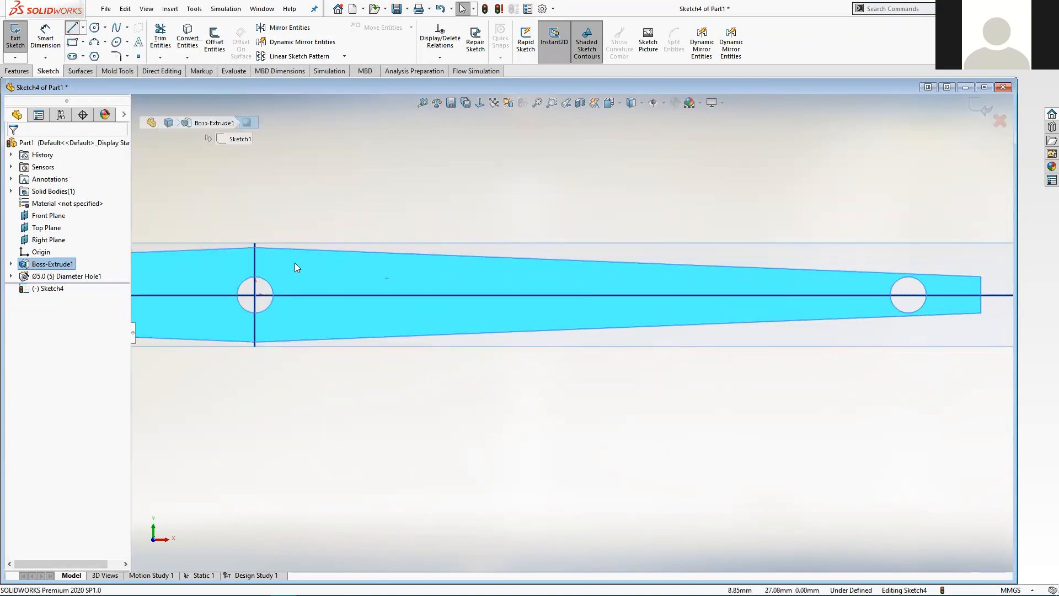
click(73, 57)
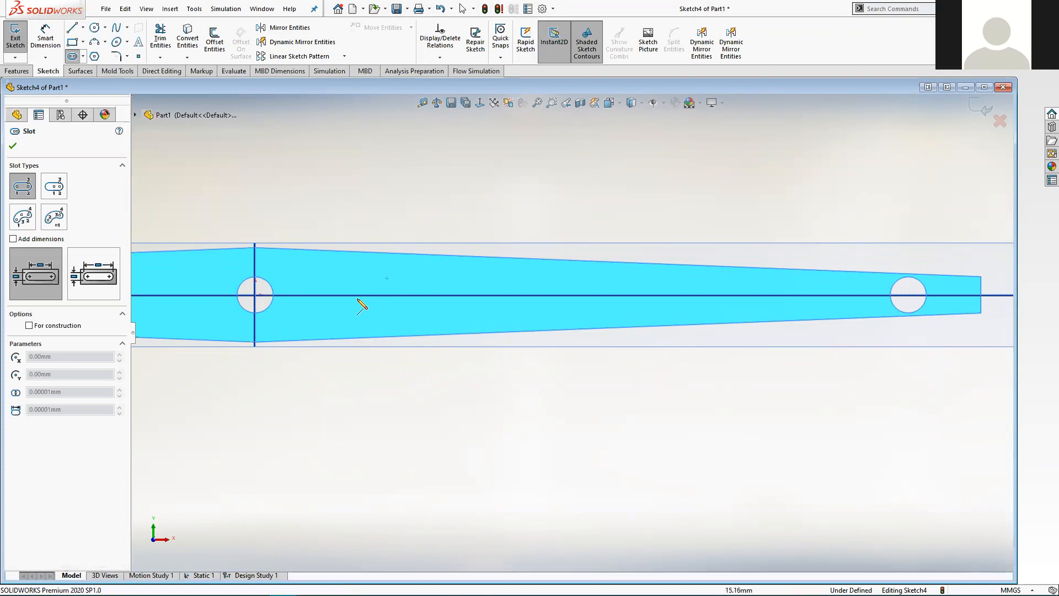
click(335, 295)
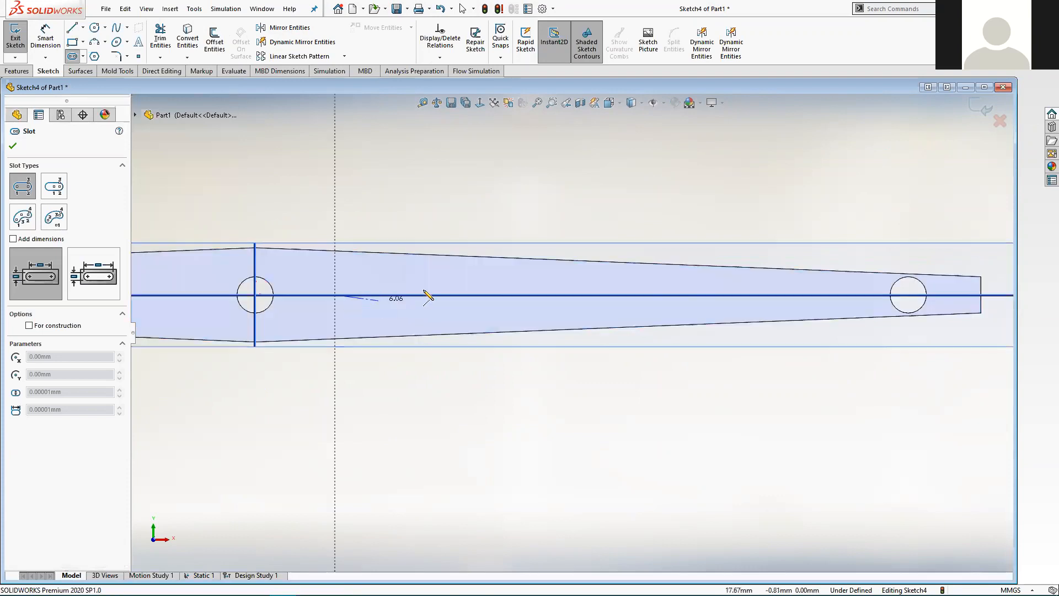
click(512, 295)
click(424, 279)
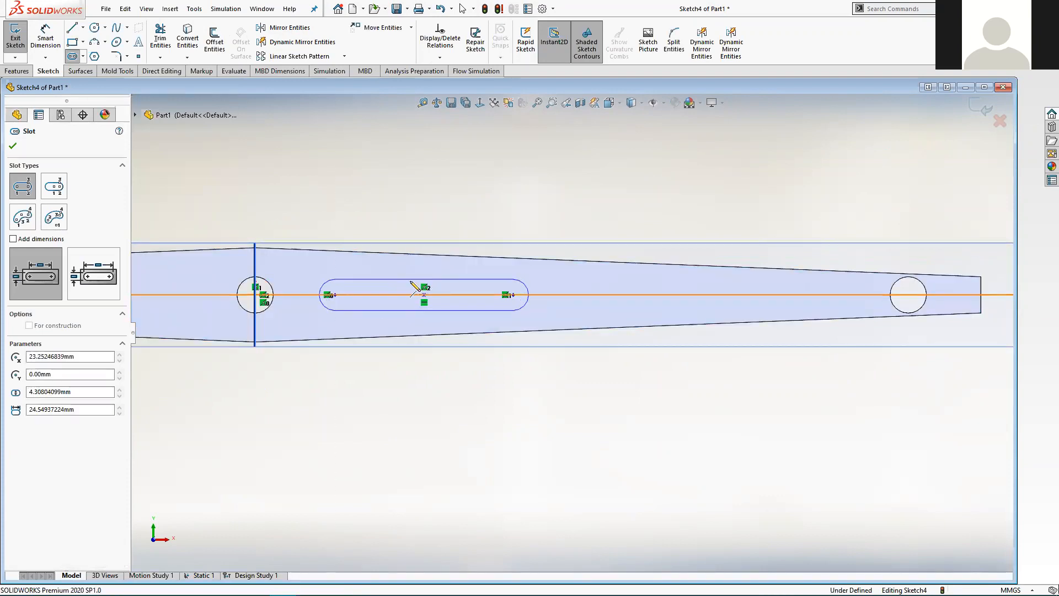
- Start a blind Extruded Cut from the slot sketch and open its depth for editing
click(18, 70)
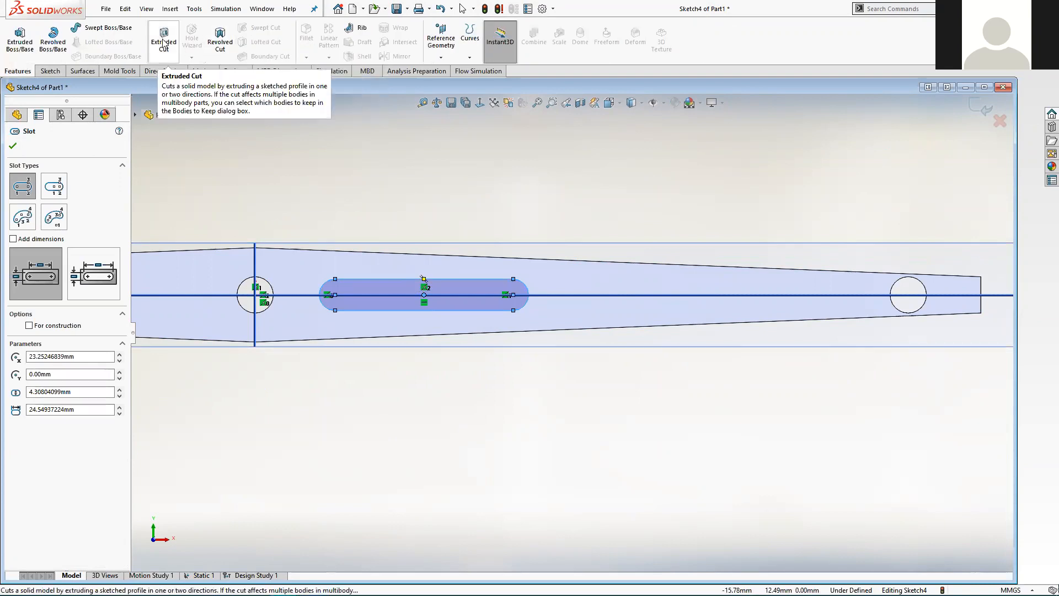
click(164, 38)
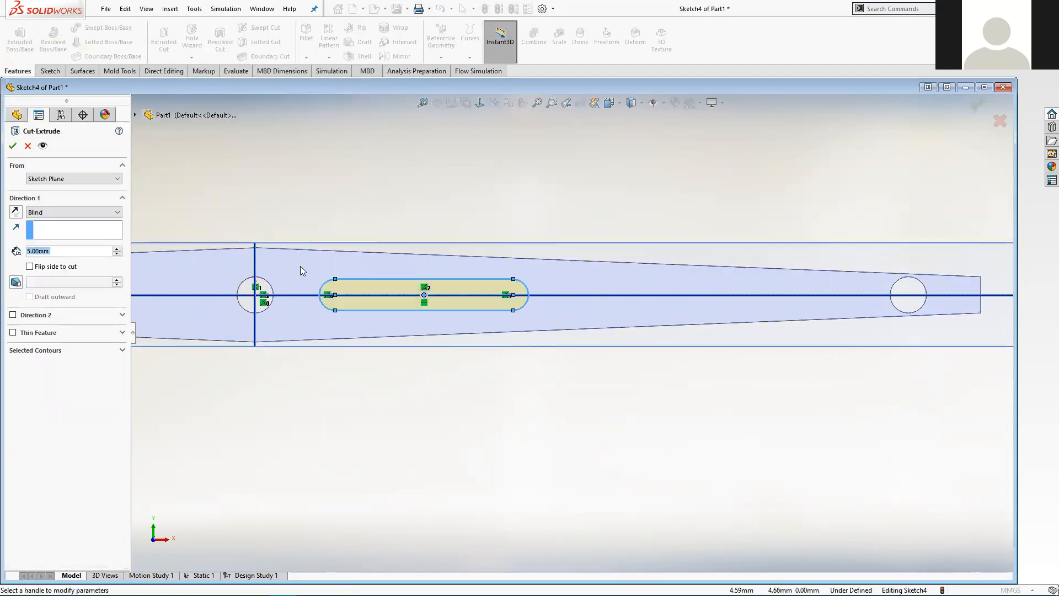
click(61, 250)
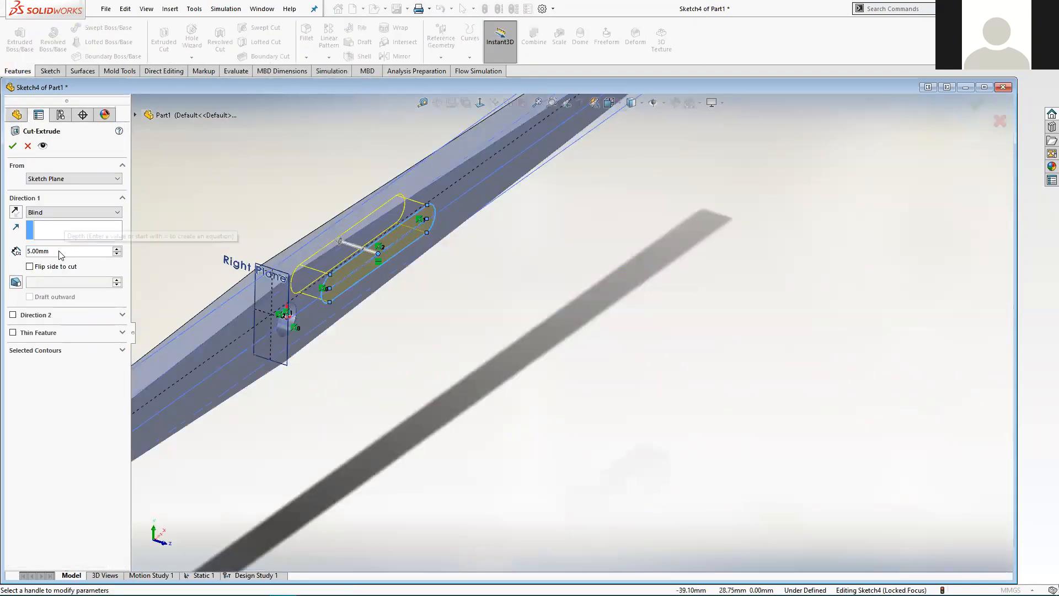
- Cut the slot profile into the bar's side face to a blind depth of 1.5 mm
double_click(61, 249)
text(3)
key(Return)
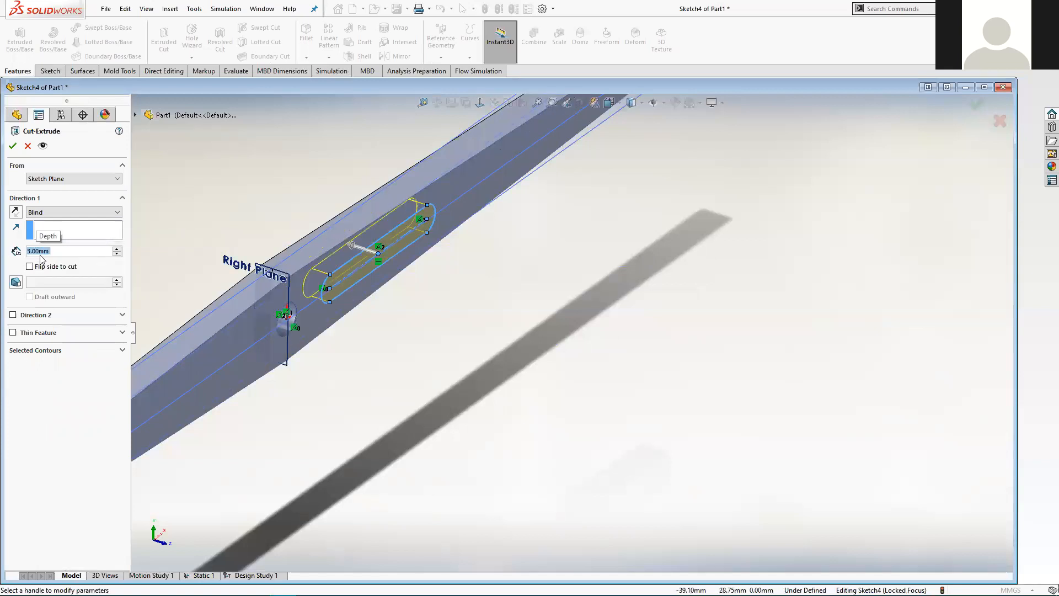
mouse_move(262, 251)
middle_down()
mouse_move(296, 309)
mouse_move(280, 225)
mouse_move(265, 238)
middle_up()
double_click(38, 254)
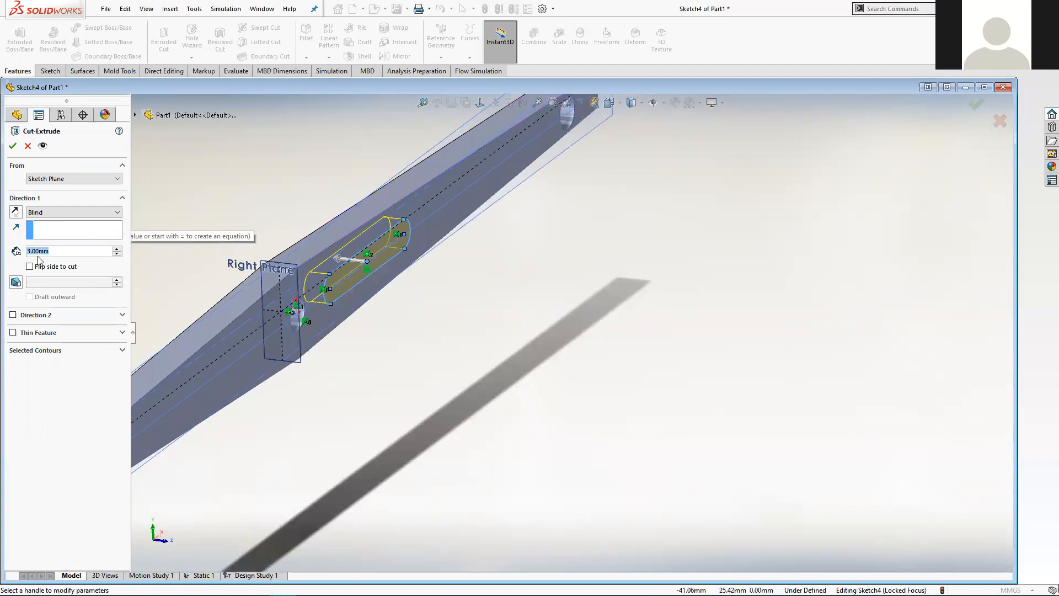
text(1.5)
key(Return)
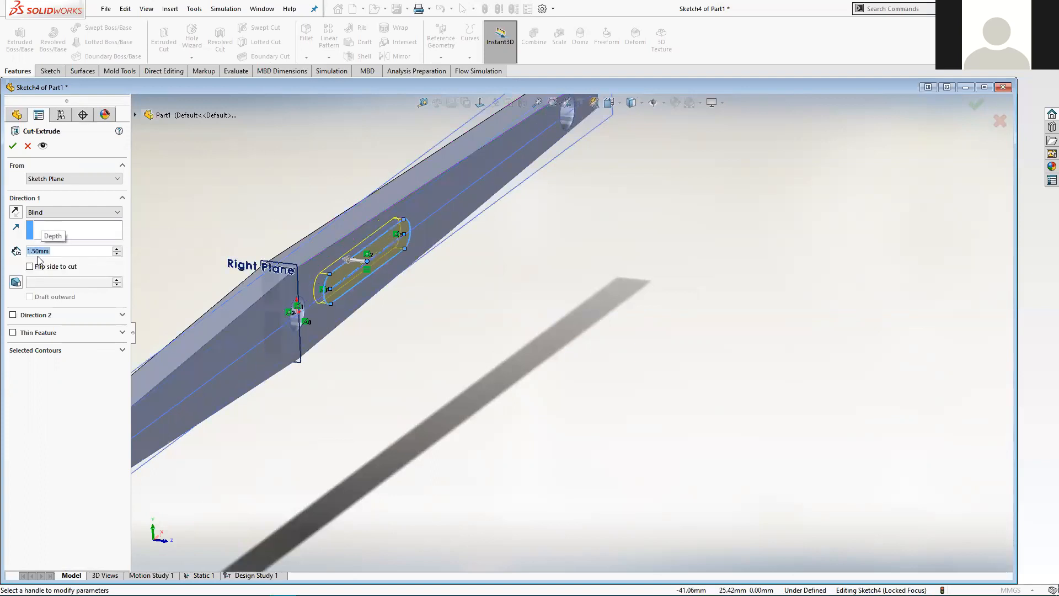
click(14, 146)
click(447, 386)
- Mirror the slot cut about the Front Plane to the opposite side of the bar
scroll(435, 366, up, 3)
middle_drag(434, 366, 488, 322)
scroll(487, 322, down, 5)
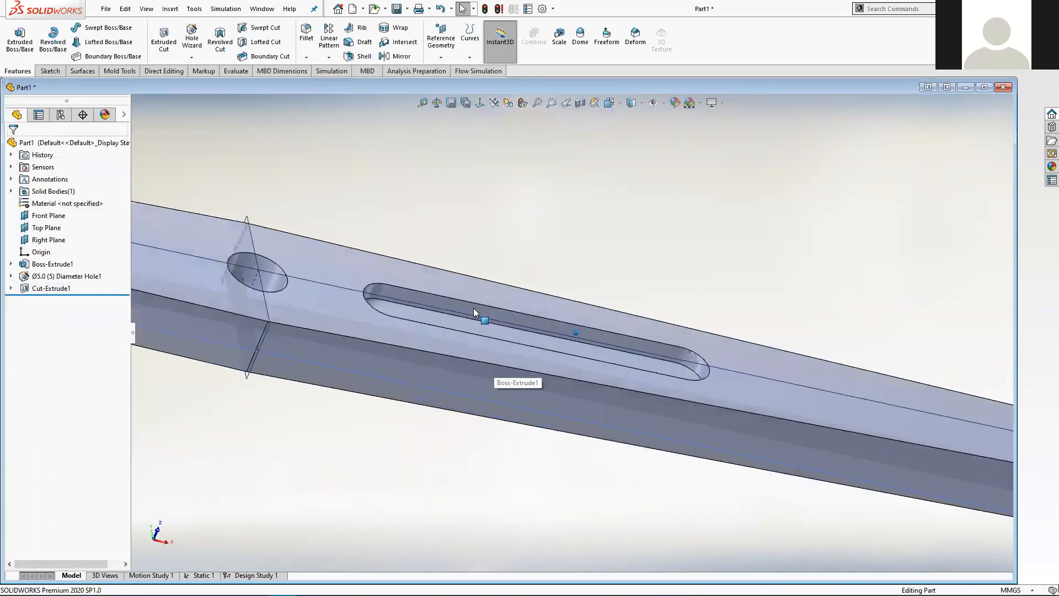
scroll(550, 376, up, 1)
middle_drag(551, 376, 587, 337)
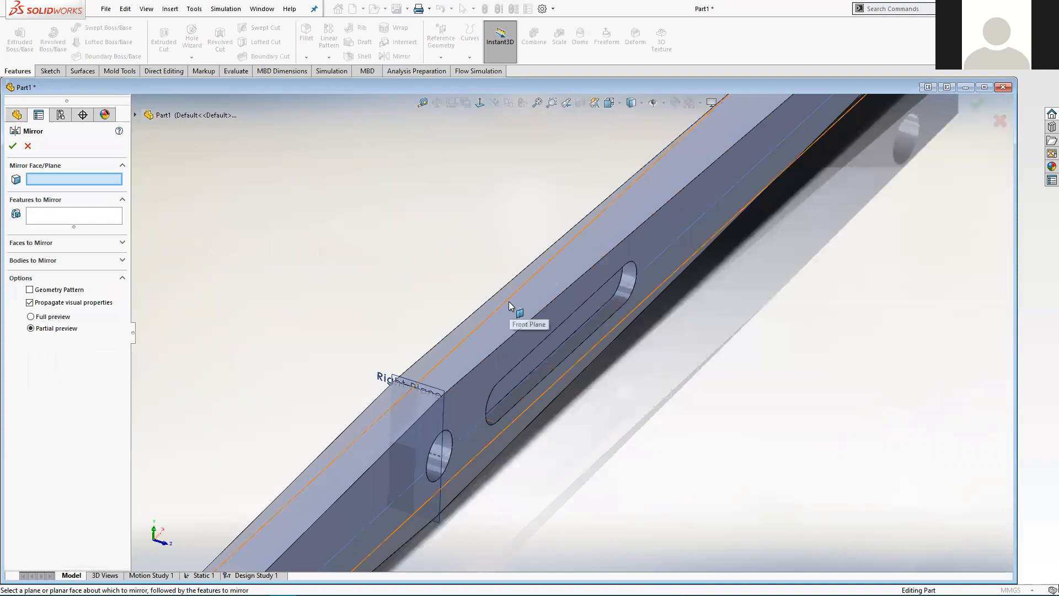
click(510, 303)
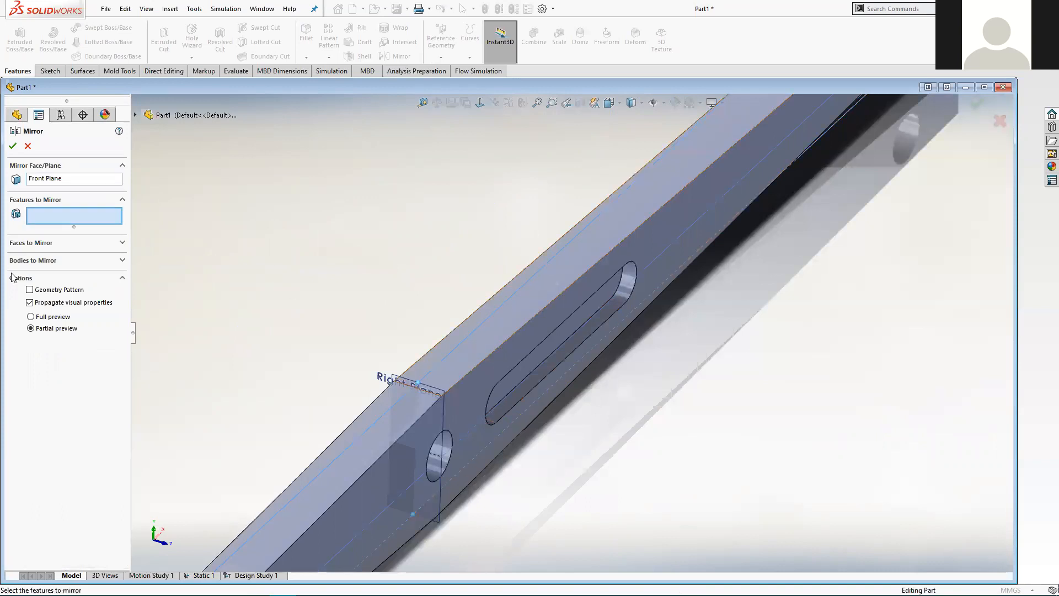
click(583, 326)
key(Return)
- Mirror the Mirror1 feature about the Right Plane to the other half of the bar
scroll(588, 337, up, 5)
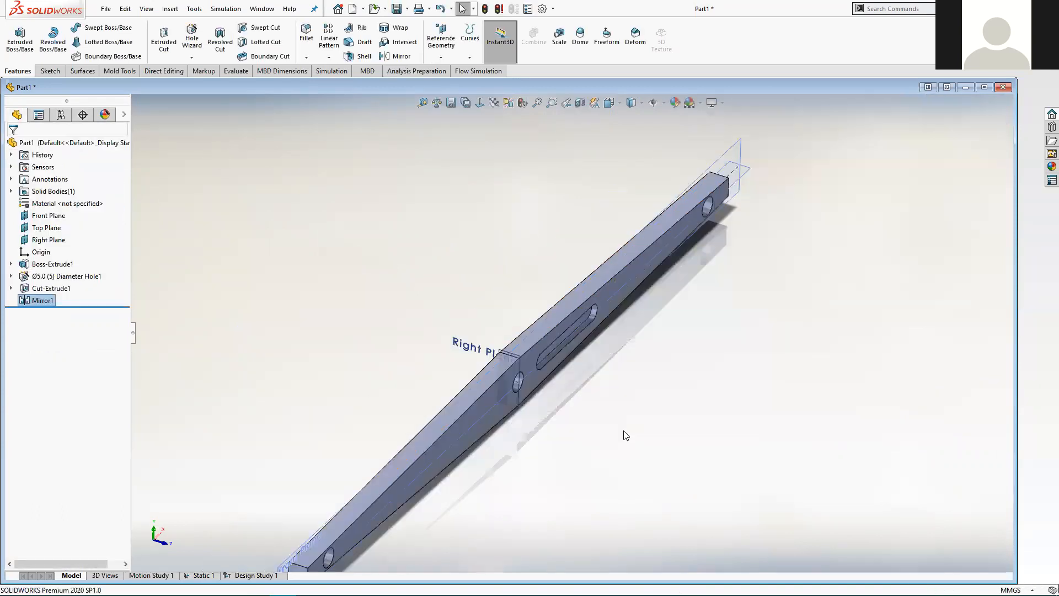
middle_drag(624, 430, 442, 222)
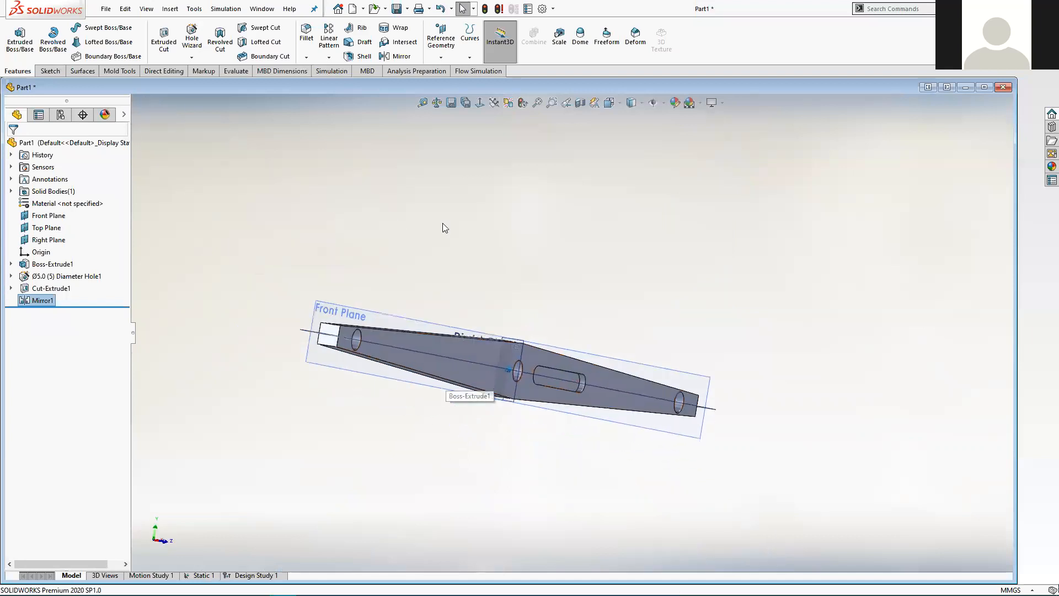
click(390, 58)
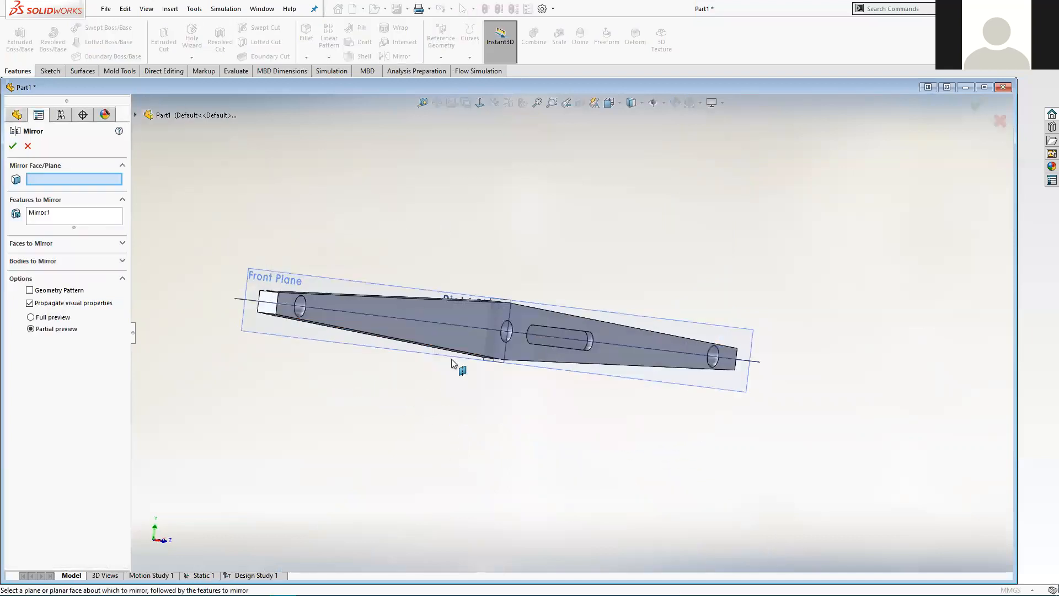
click(503, 360)
right_click(502, 360)
middle_drag(448, 421, 131, 564)
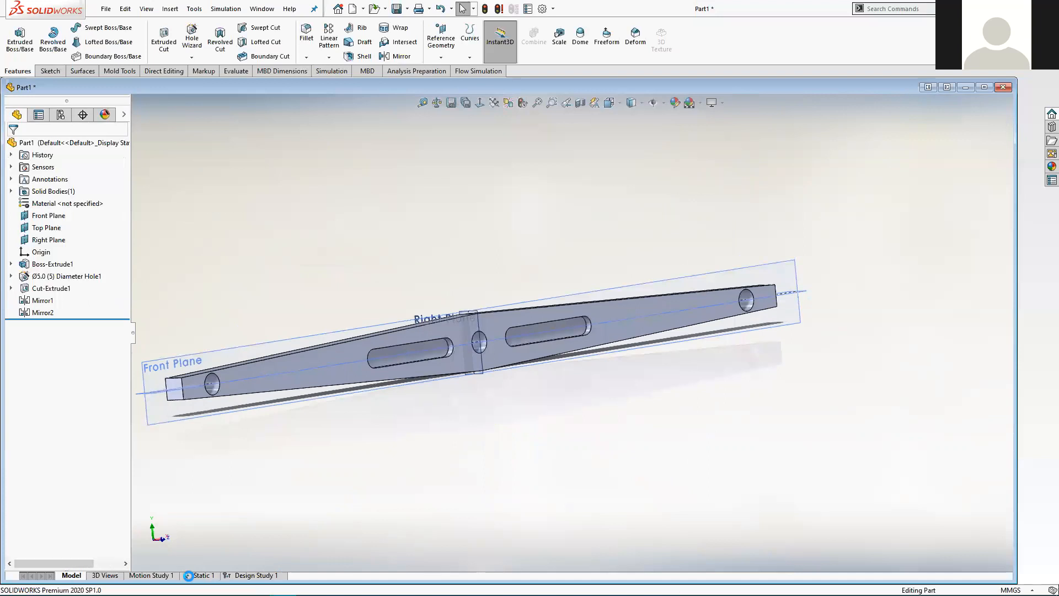
- Mesh and run the Static 1 study on the bar with the new slots
click(200, 575)
right_click(47, 374)
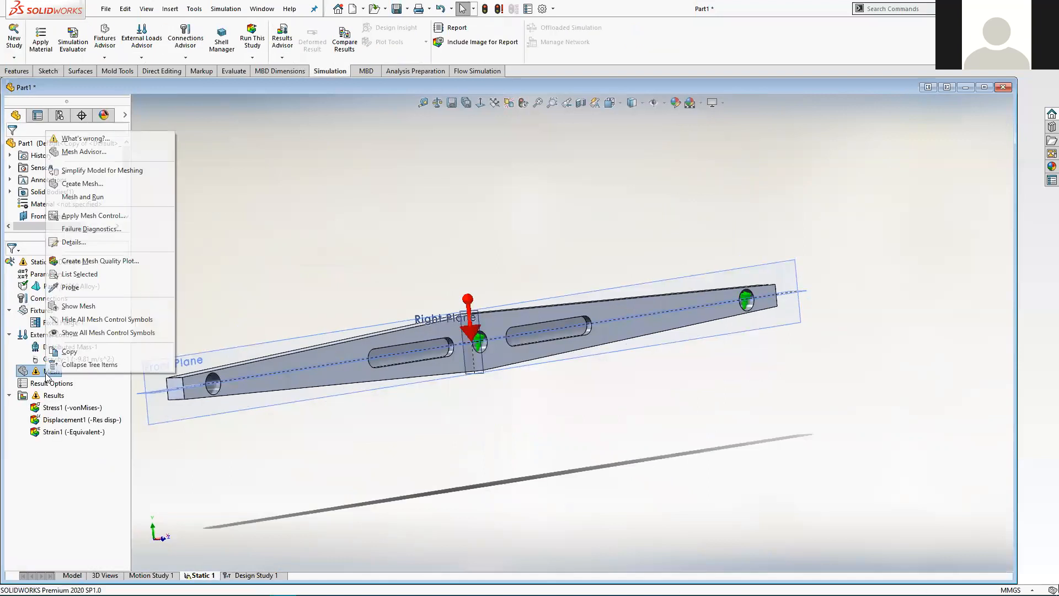
click(91, 199)
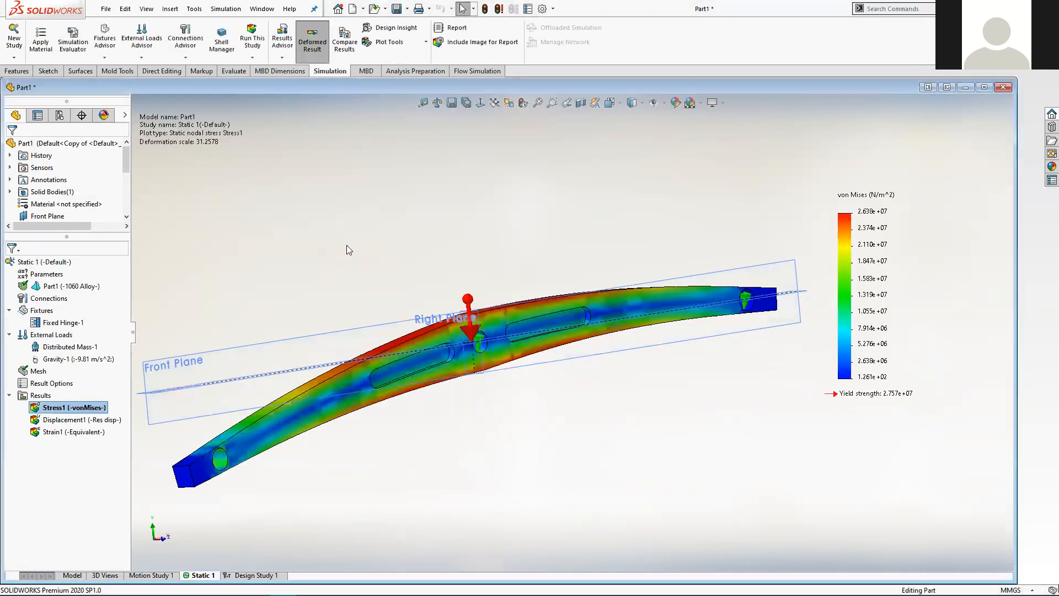
middle_drag(412, 283, 417, 294)
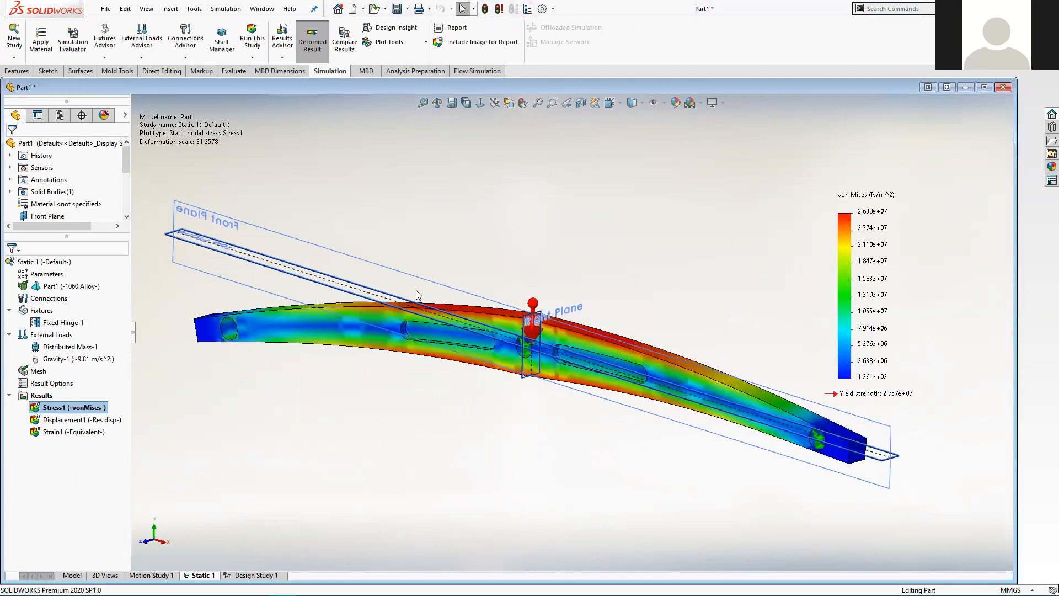
- Compare the undeformed model with the von Mises stress plot of Static 1, examining the area around the slots and center hole
click(72, 575)
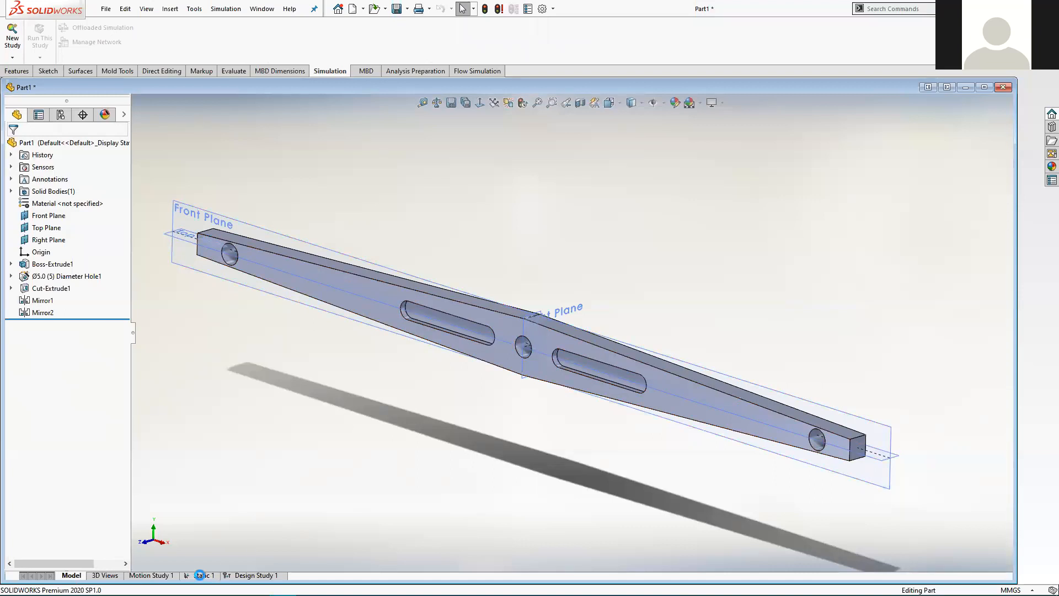
click(201, 575)
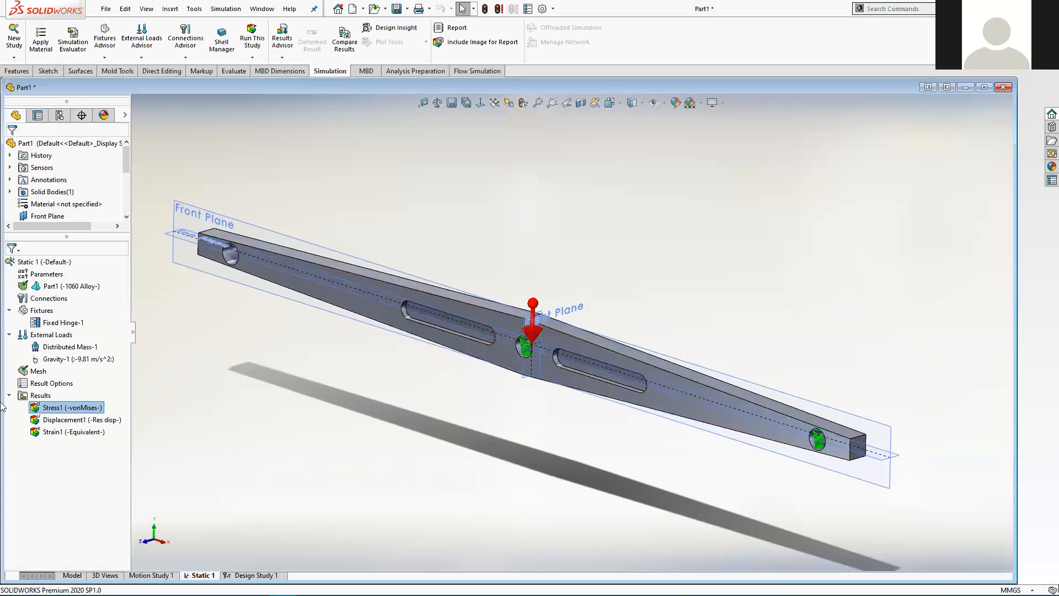
double_click(52, 409)
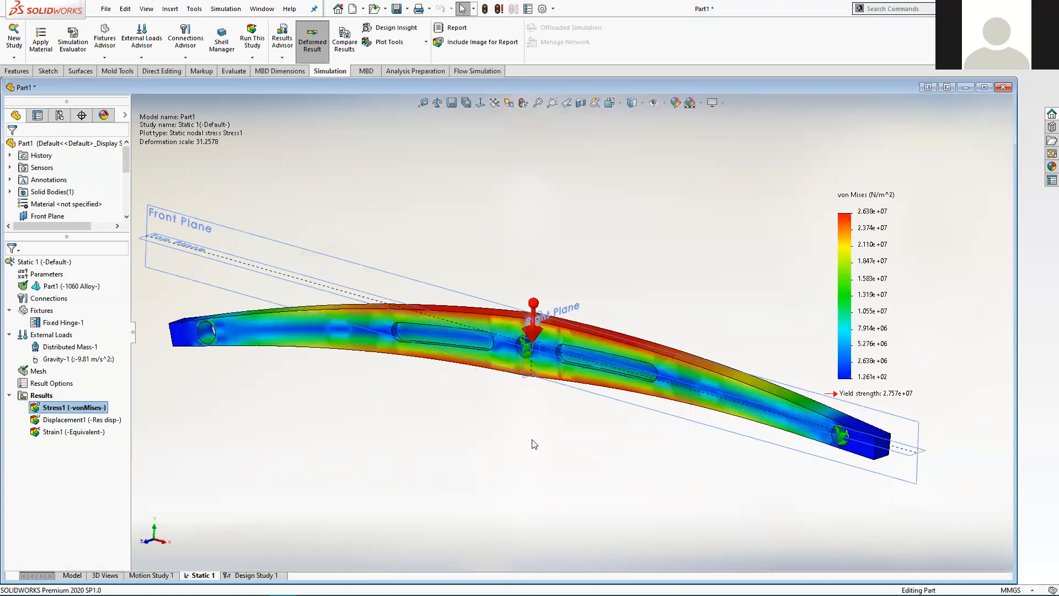
middle_drag(534, 444, 612, 441)
middle_drag(533, 444, 925, 348)
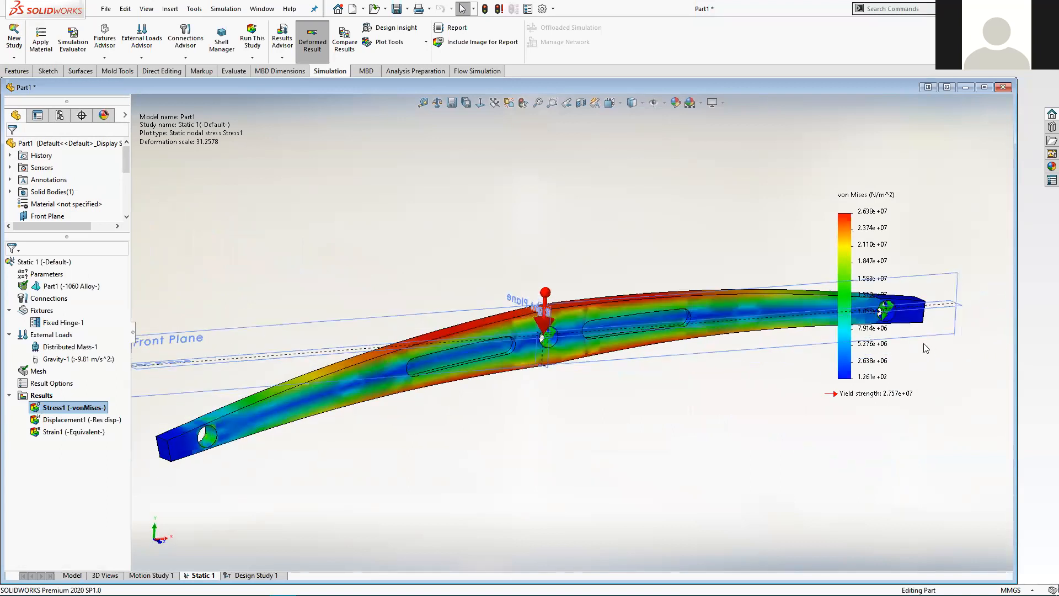
scroll(640, 327, down, 5)
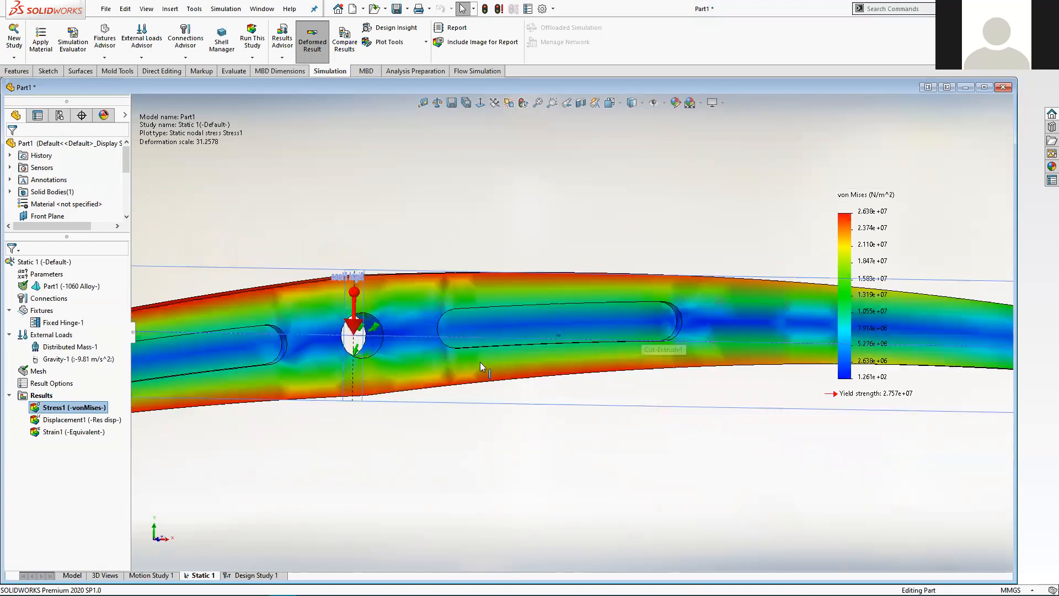
- Switch to the tutorial PDF in Microsoft Edge and review the final instruction on lightening the part and re-running the design study
mouse_move(147, 584)
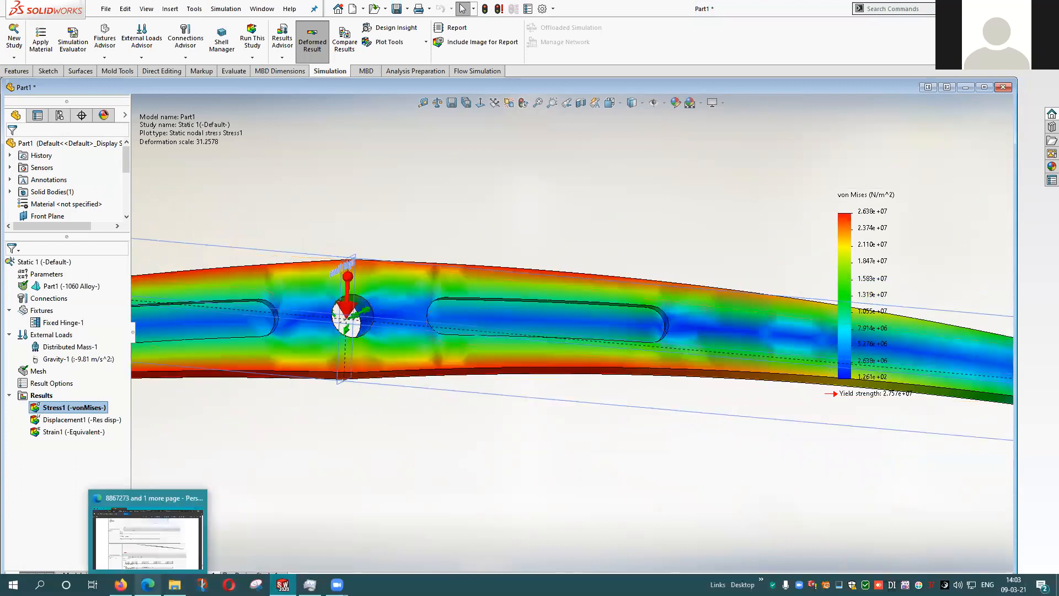
click(170, 545)
scroll(353, 422, down, 5)
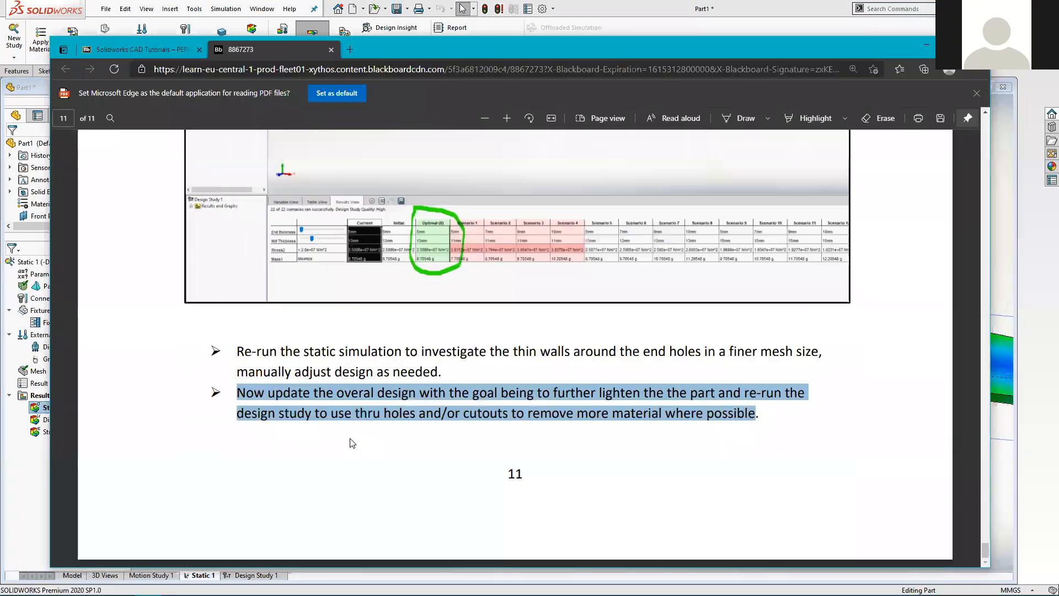
click(240, 387)
drag(274, 393, 236, 393)
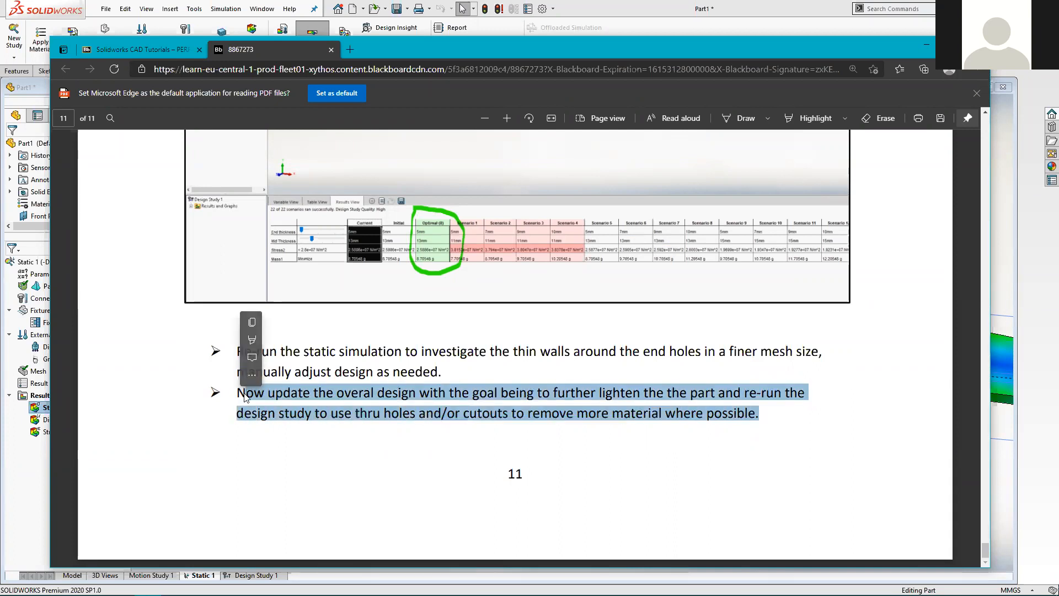
scroll(414, 317, up, 2)
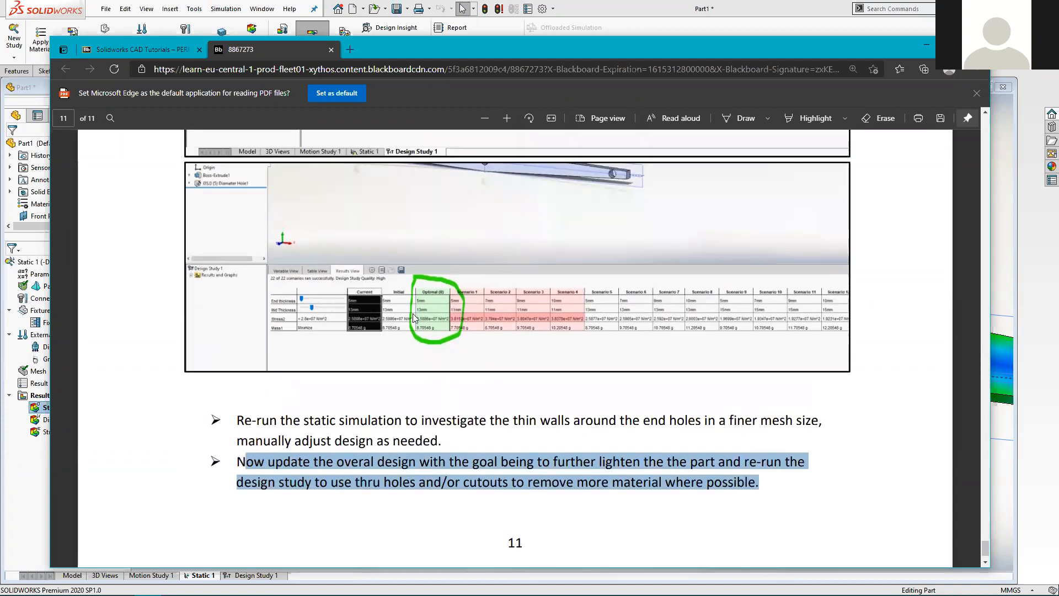
scroll(435, 324, up, 2)
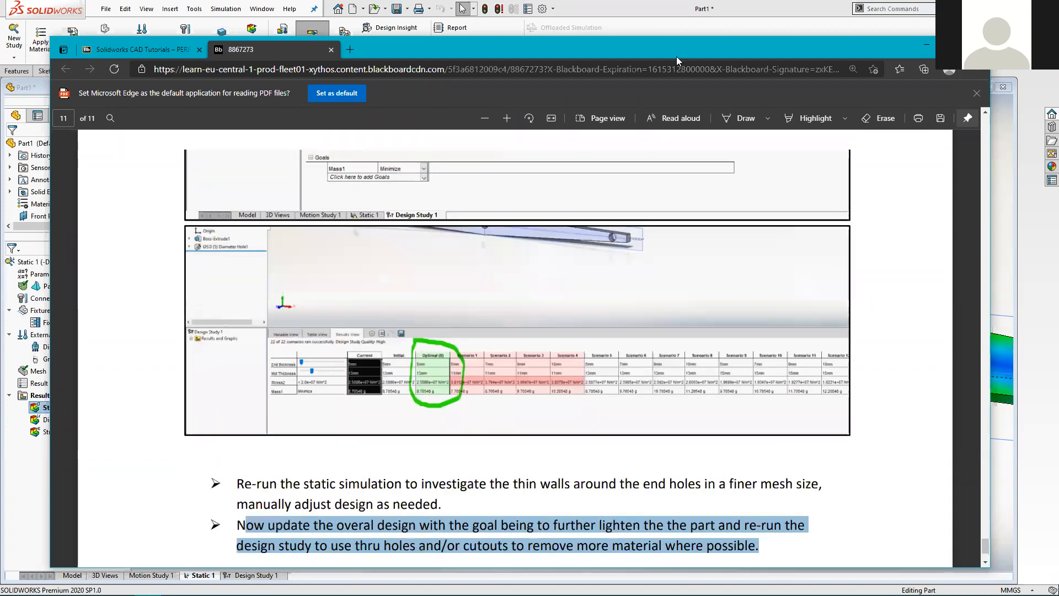
- Move the PDF window out of the way and examine the stress distribution around the slots in SolidWorks
drag(676, 56, 557, 580)
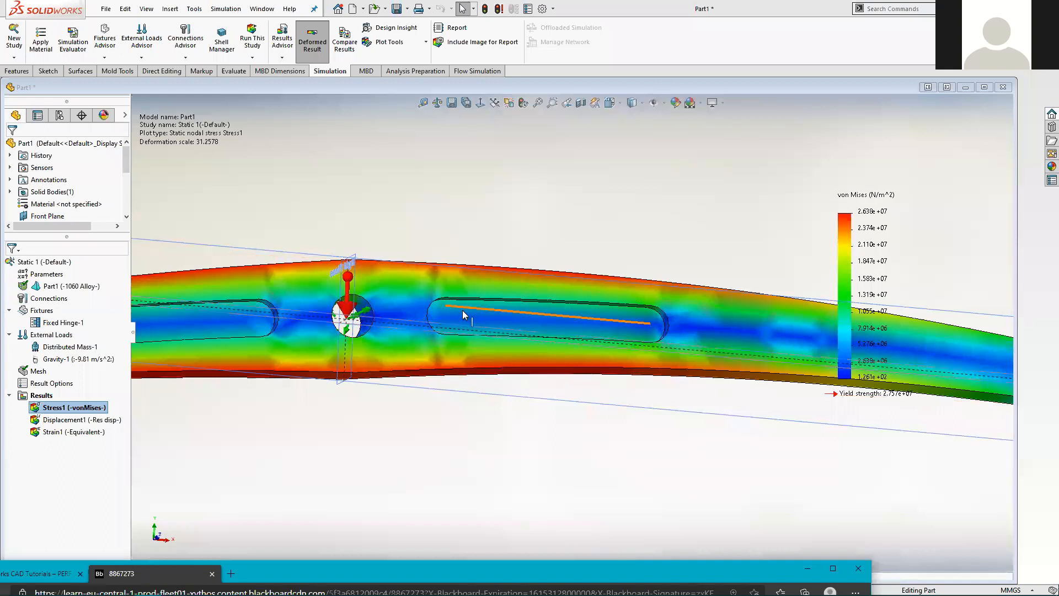
scroll(452, 323, up, 1)
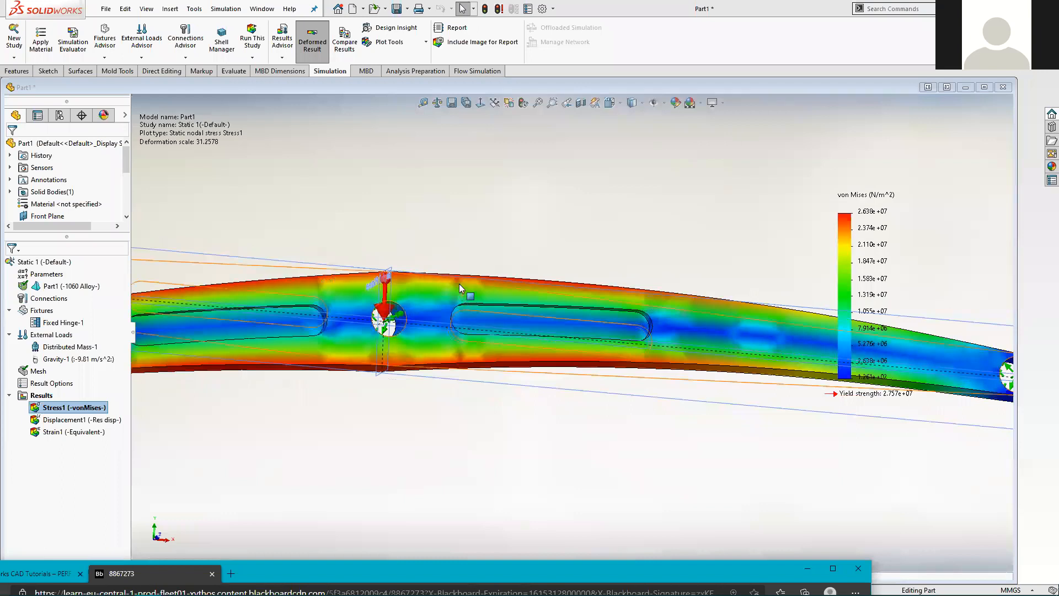
scroll(474, 281, up, 1)
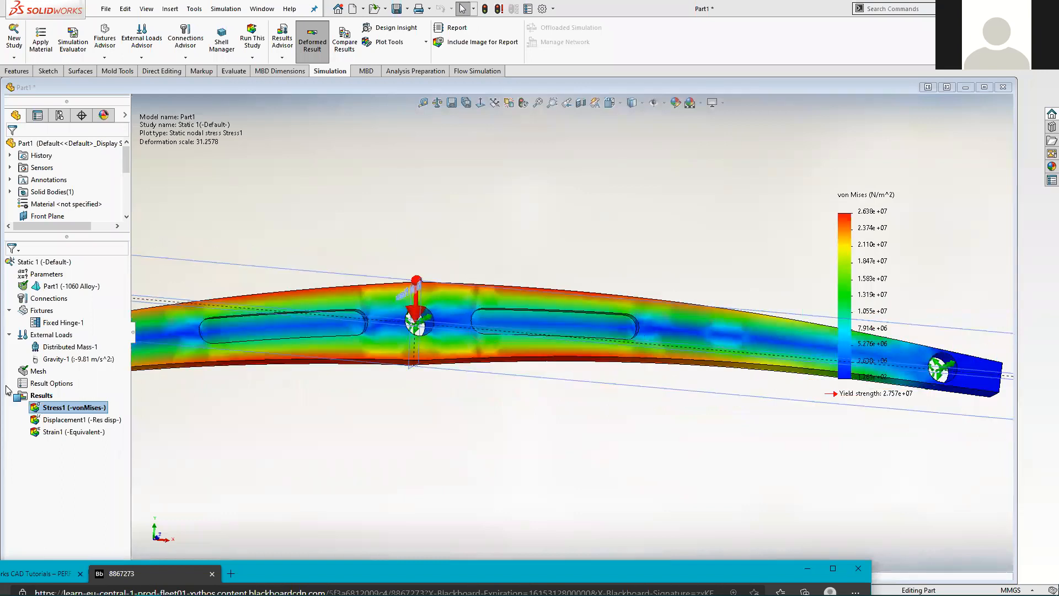
click(256, 469)
- Return to the solid model and examine the slots and the bar's edges for places to remove more material
click(70, 574)
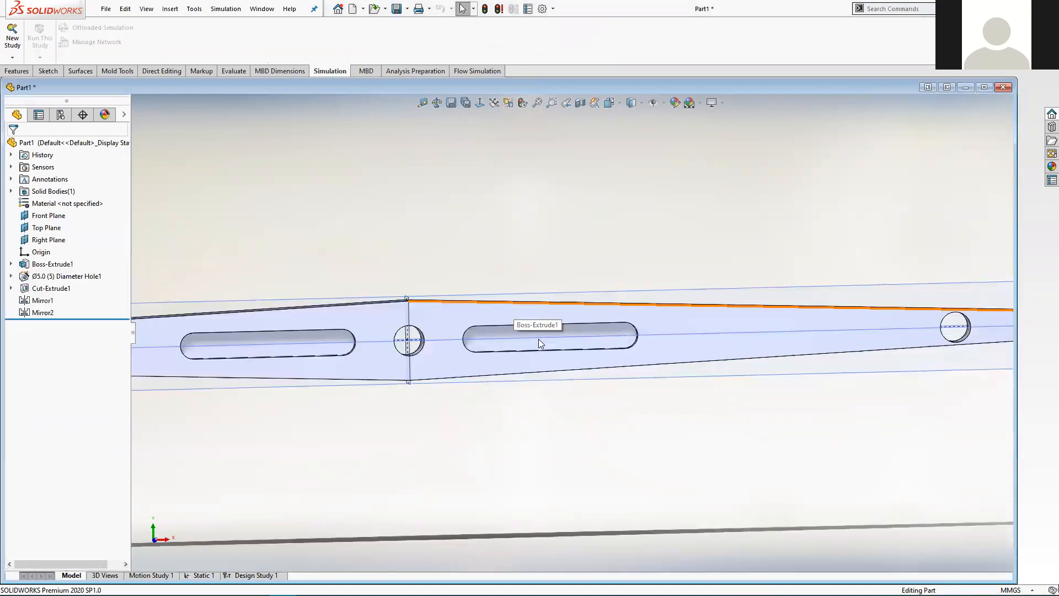
click(513, 299)
scroll(484, 303, down, 3)
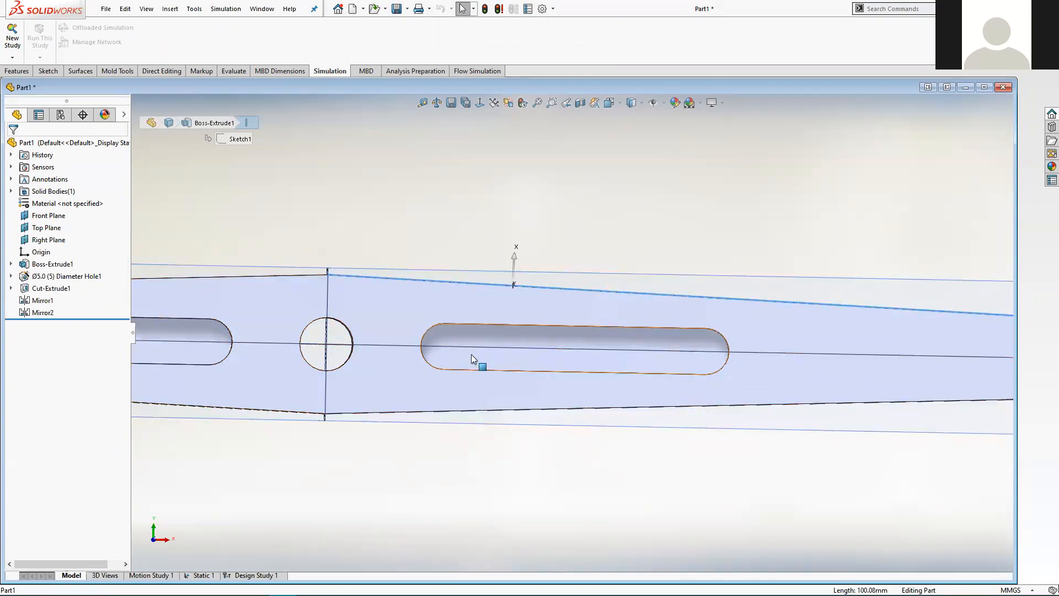
scroll(469, 358, up, 3)
middle_drag(469, 357, 456, 373)
middle_drag(514, 490, 514, 489)
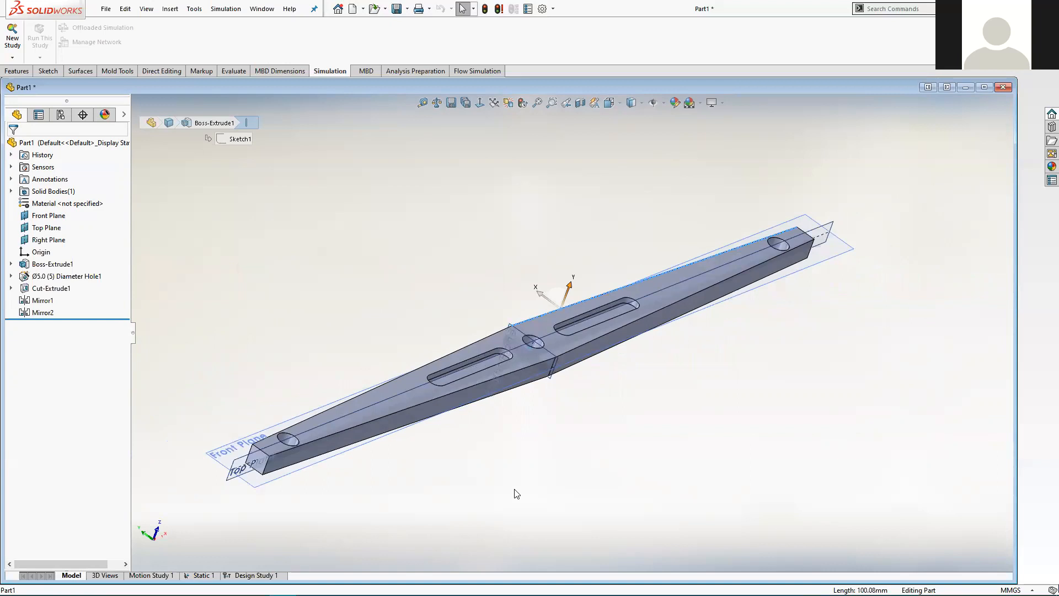
mouse_move(516, 493)
middle_down()
mouse_move(635, 389)
mouse_move(563, 365)
middle_up()
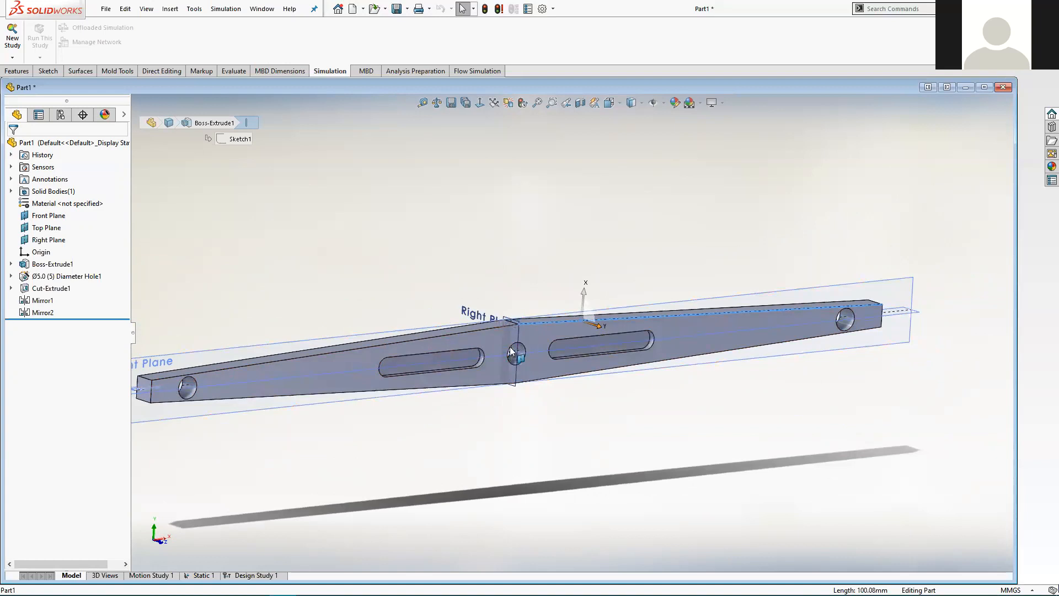
scroll(469, 363, down, 5)
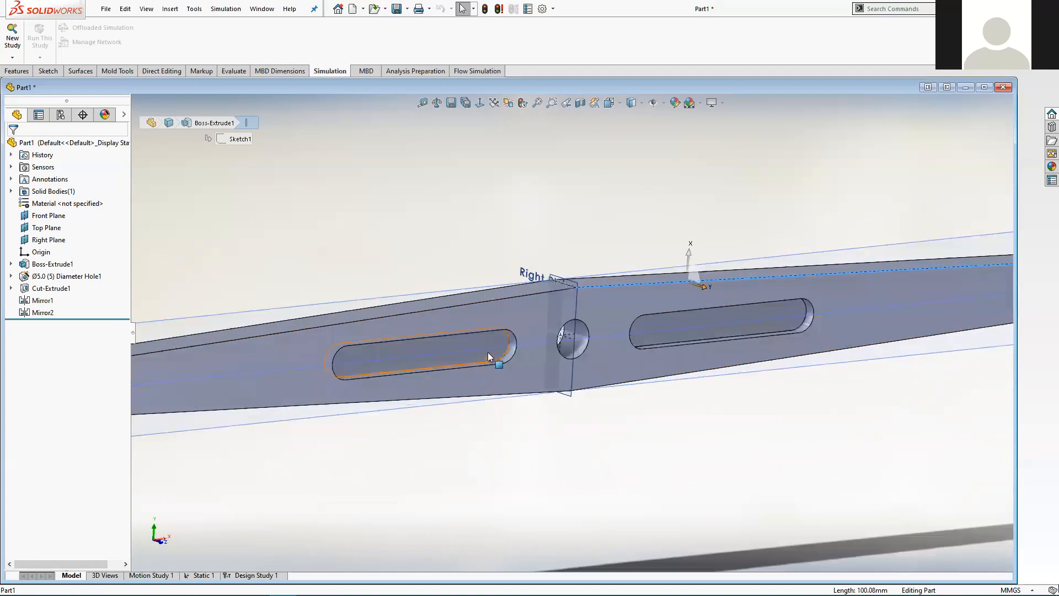
click(496, 349)
scroll(480, 380, up, 5)
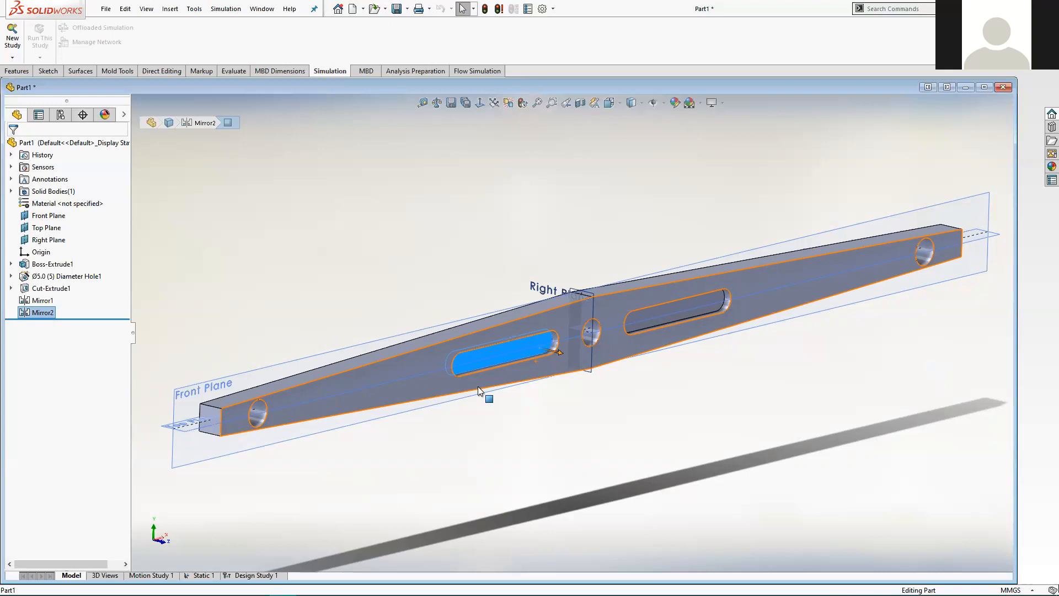
click(387, 227)
middle_drag(387, 227, 396, 240)
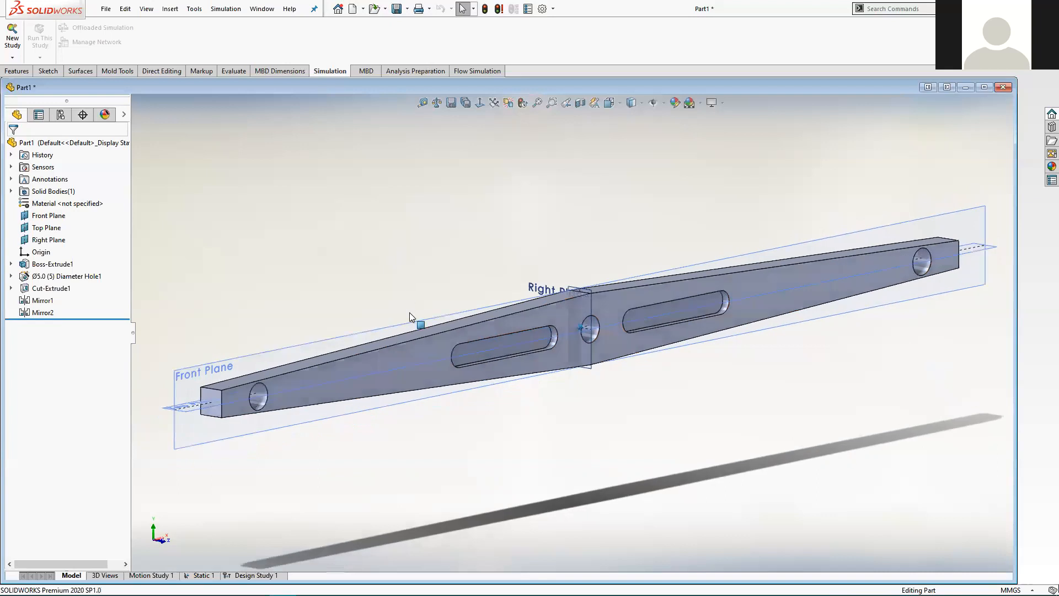
middle_drag(257, 562, 247, 490)
- Review the scenario results of Design Study 1, return to the Static 1 study, and maximize the part window
click(255, 576)
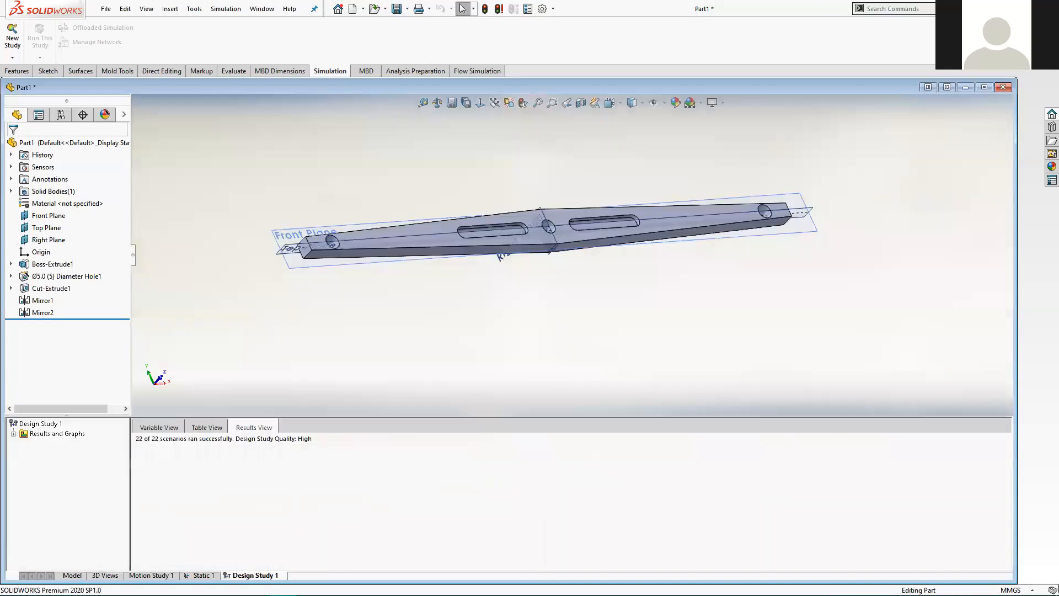
click(197, 575)
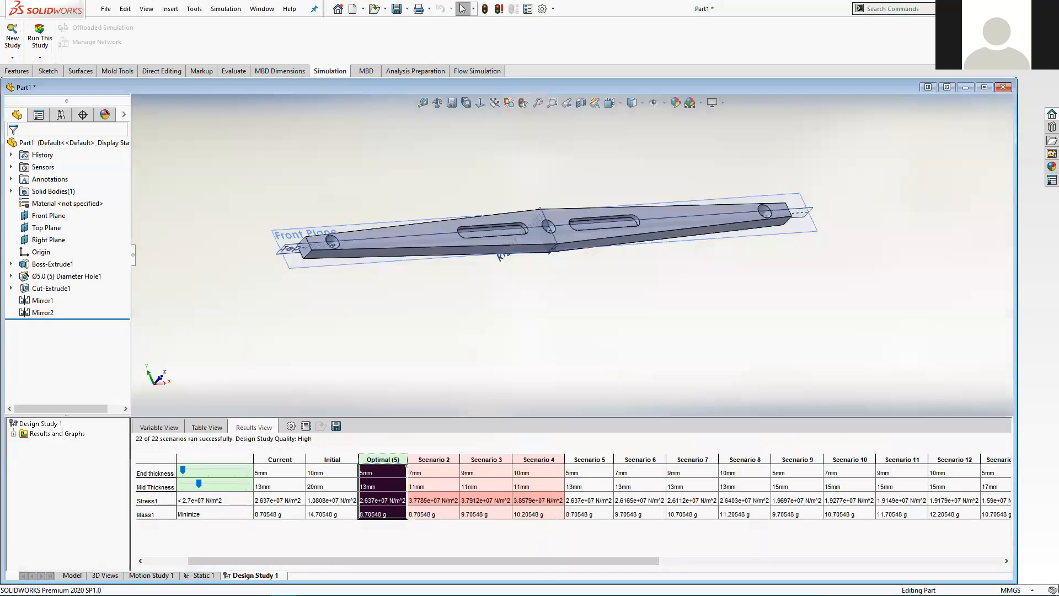
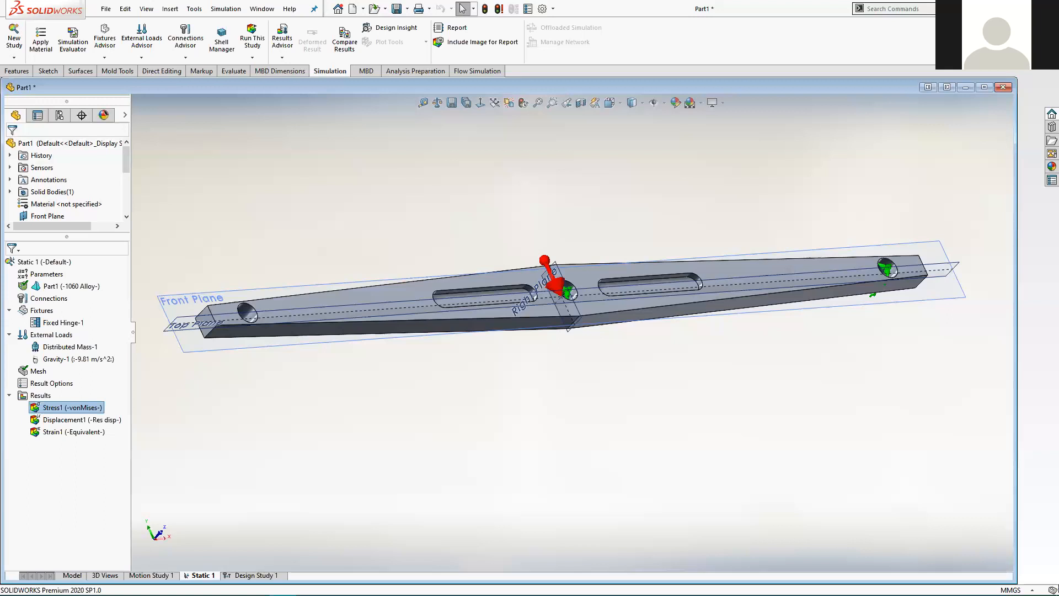
click(517, 419)
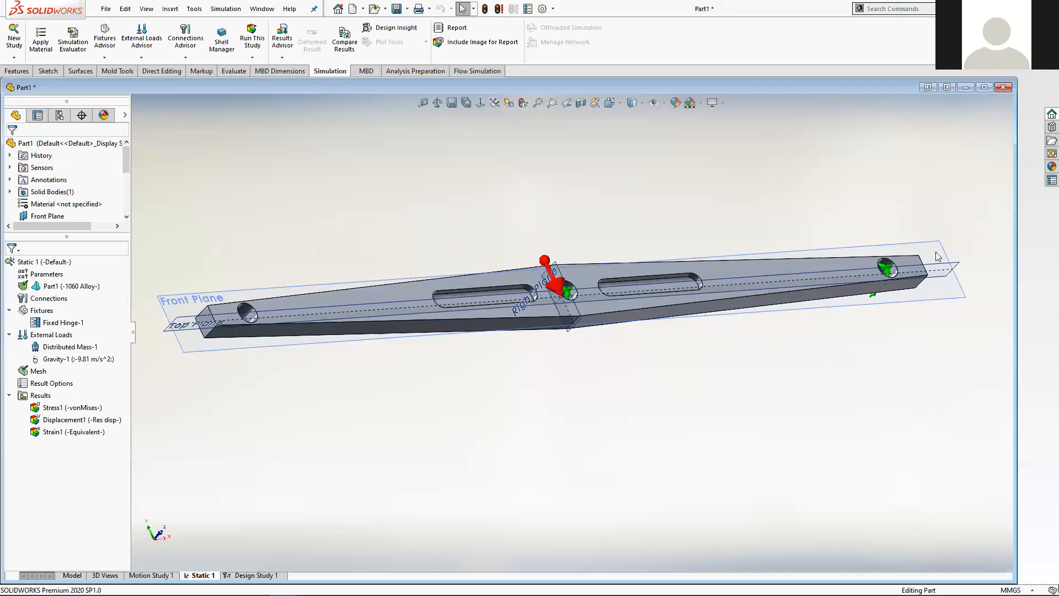
click(964, 88)
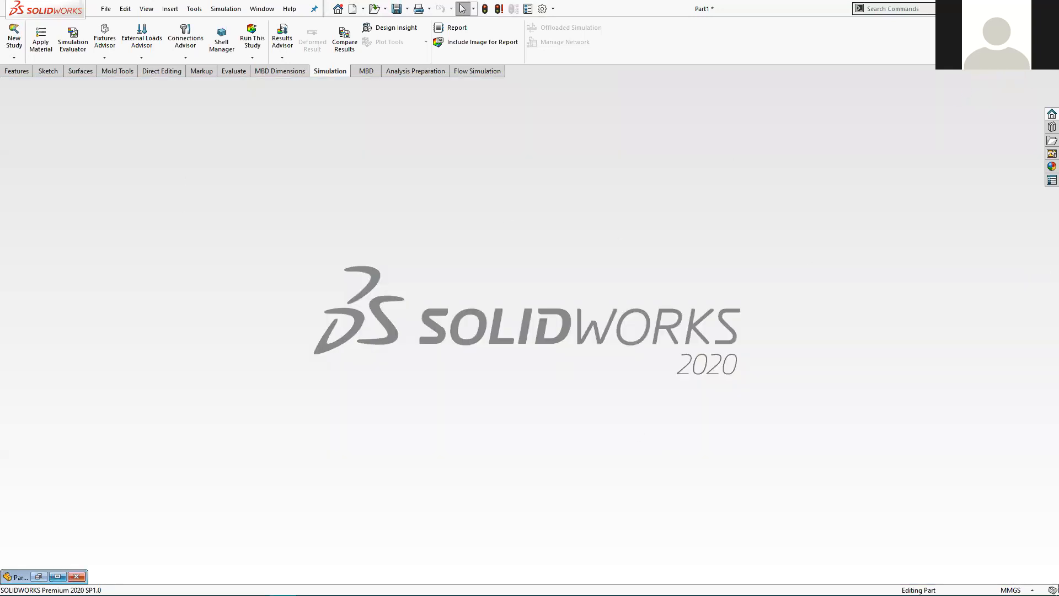
click(58, 576)
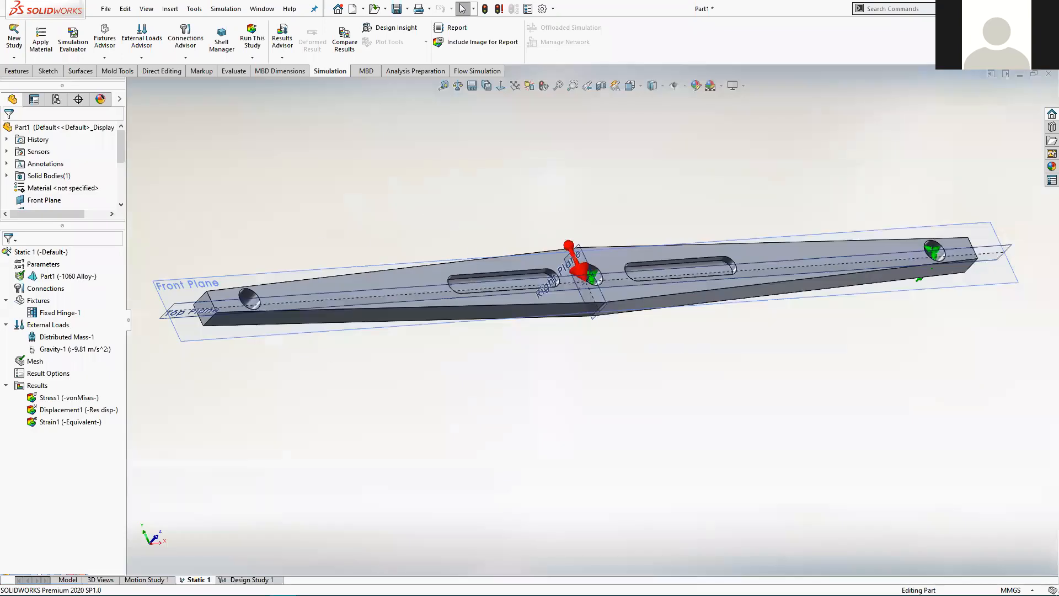
- Switch to Microsoft Edge and look through the SolidWorks CAD tutorials course page for the Simulation & Optimisation files
mouse_move(148, 594)
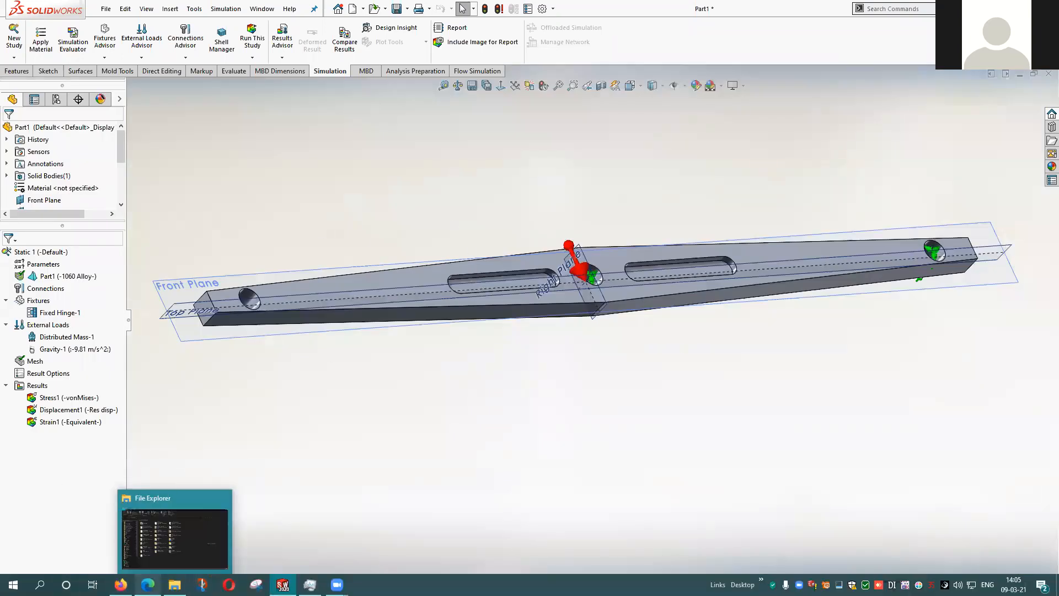
click(147, 585)
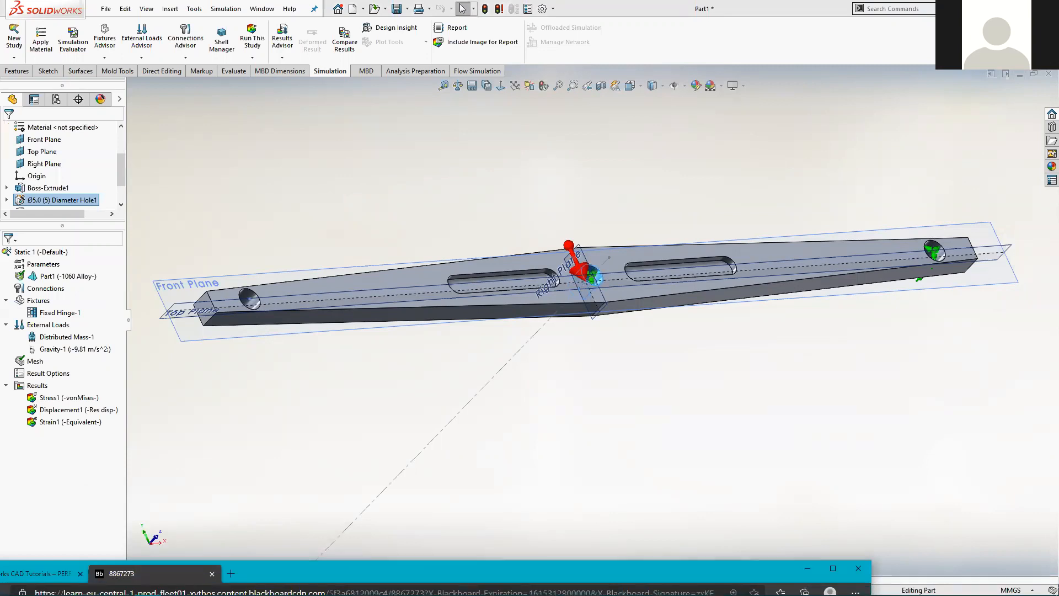
double_click(702, 574)
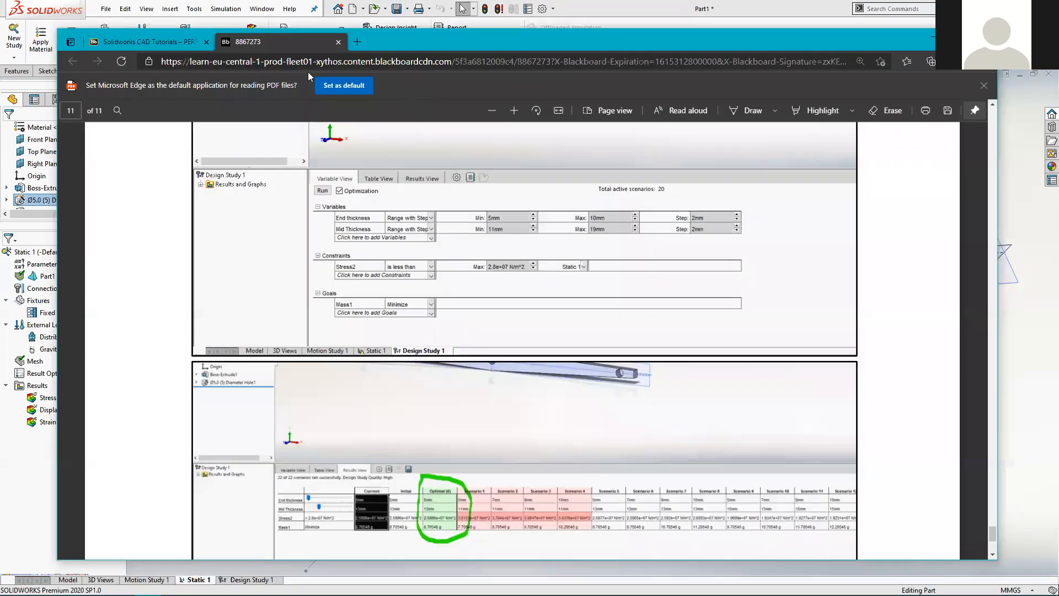
click(162, 44)
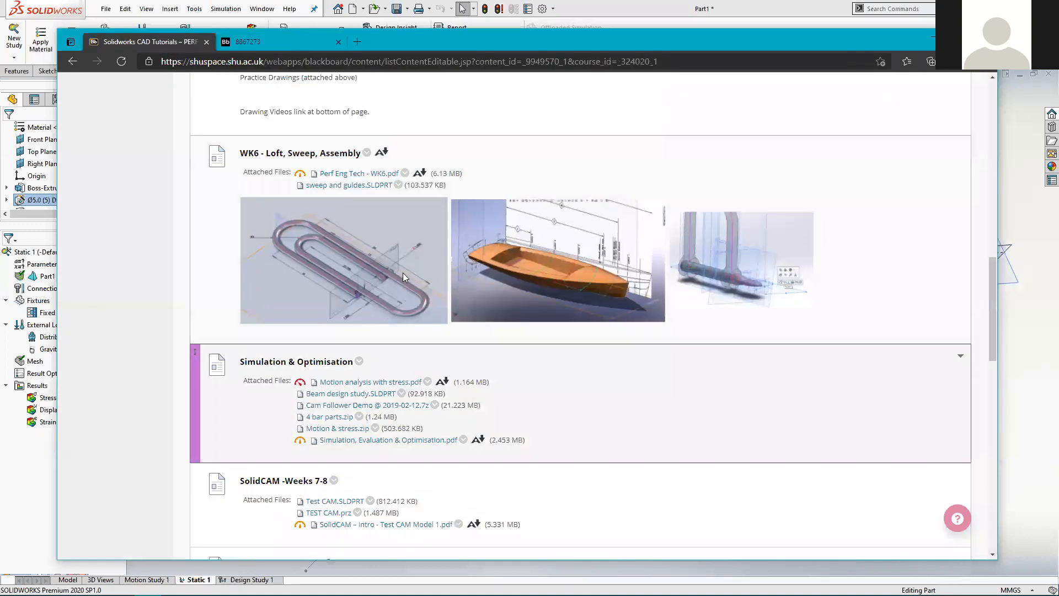
scroll(403, 272, down, 8)
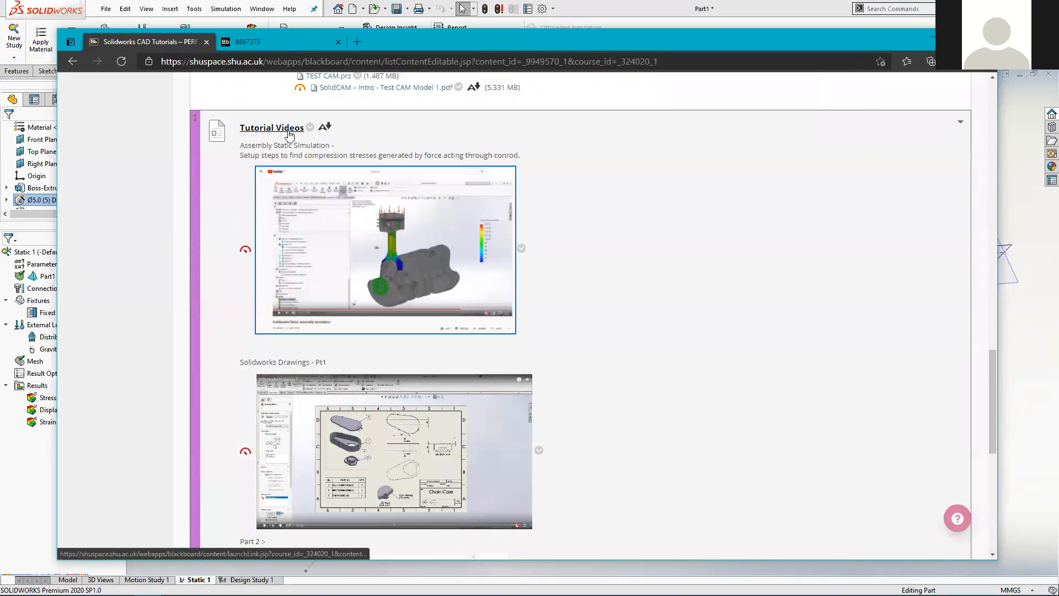
scroll(588, 230, up, 5)
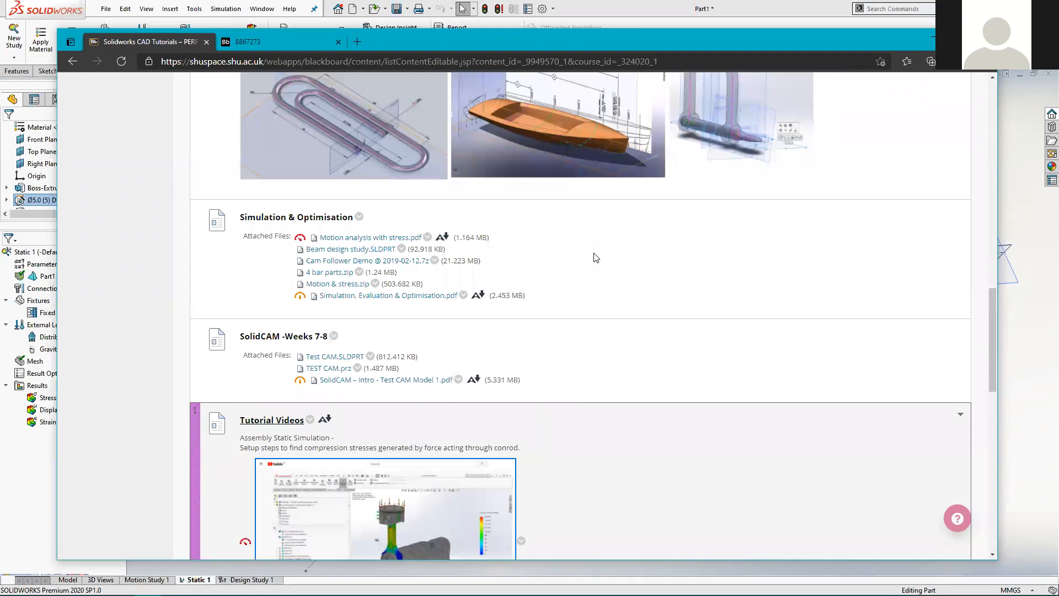
scroll(590, 253, up, 1)
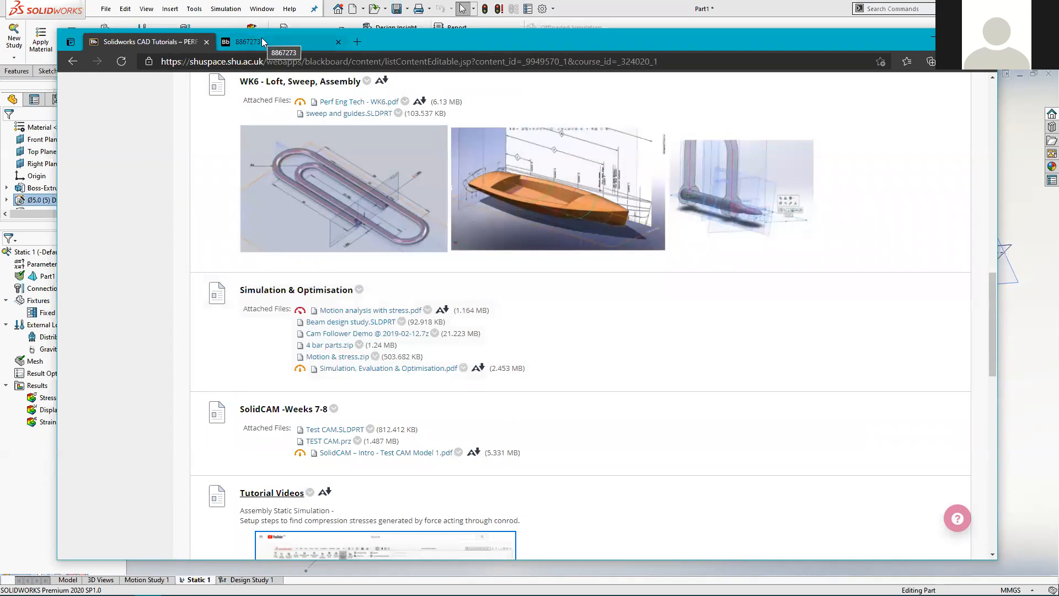
- Close the finished tutorial PDF, open Motion analysis with stress.pdf, and review its stress analysis options and flowchart
middle_click(261, 38)
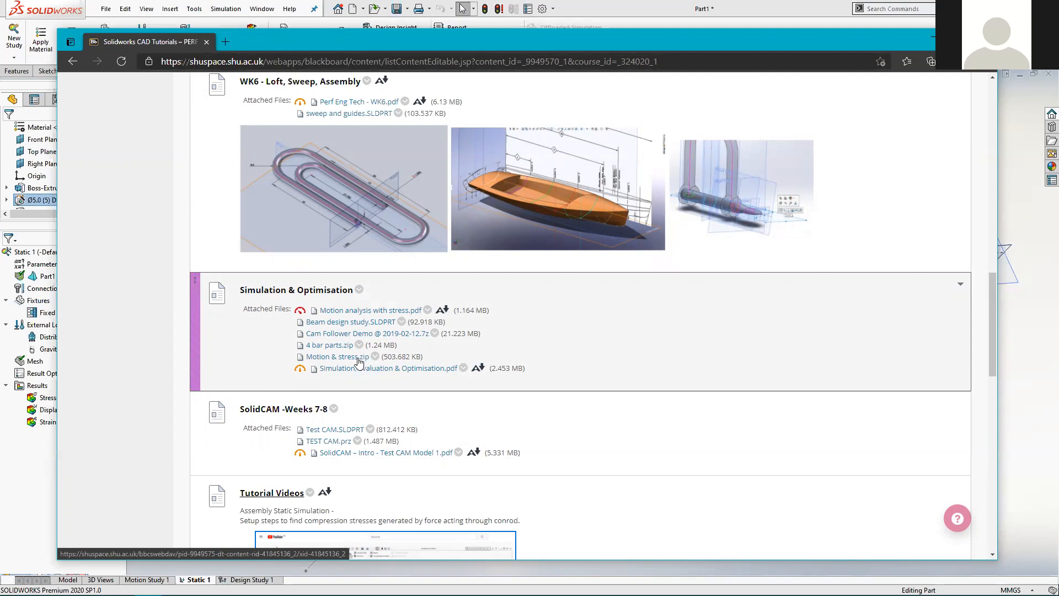
click(388, 310)
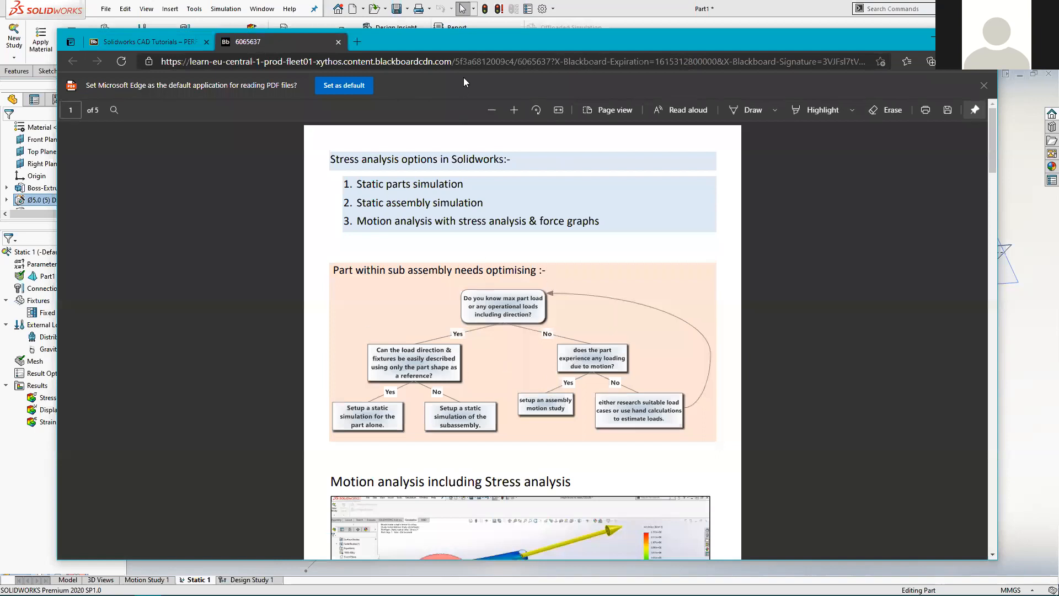
drag(428, 37, 413, 48)
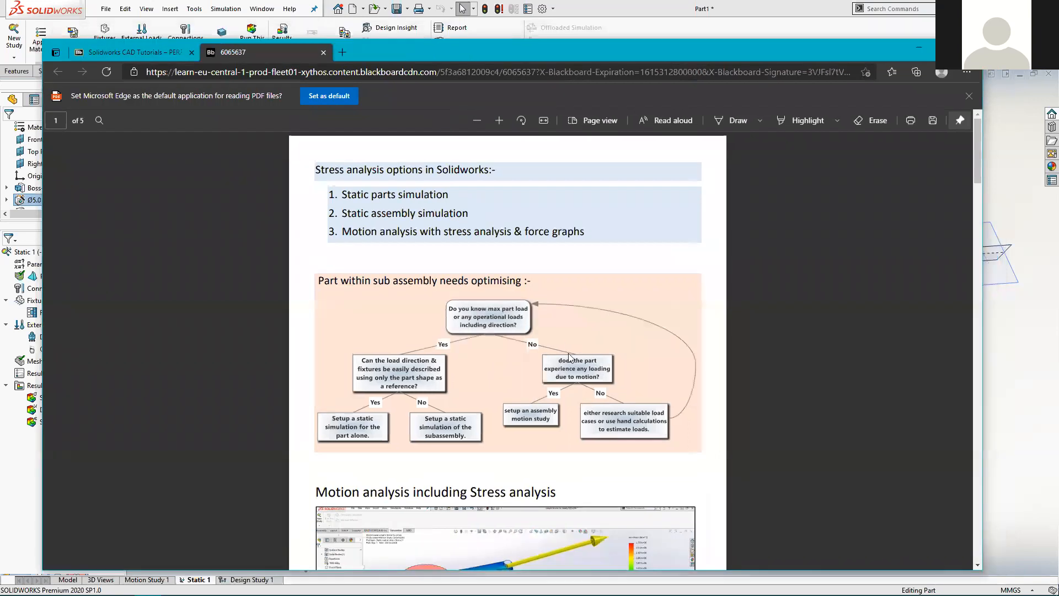
scroll(562, 347, down, 3)
scroll(563, 349, up, 3)
- Return to SolidWorks and close the tapered bar part
click(919, 48)
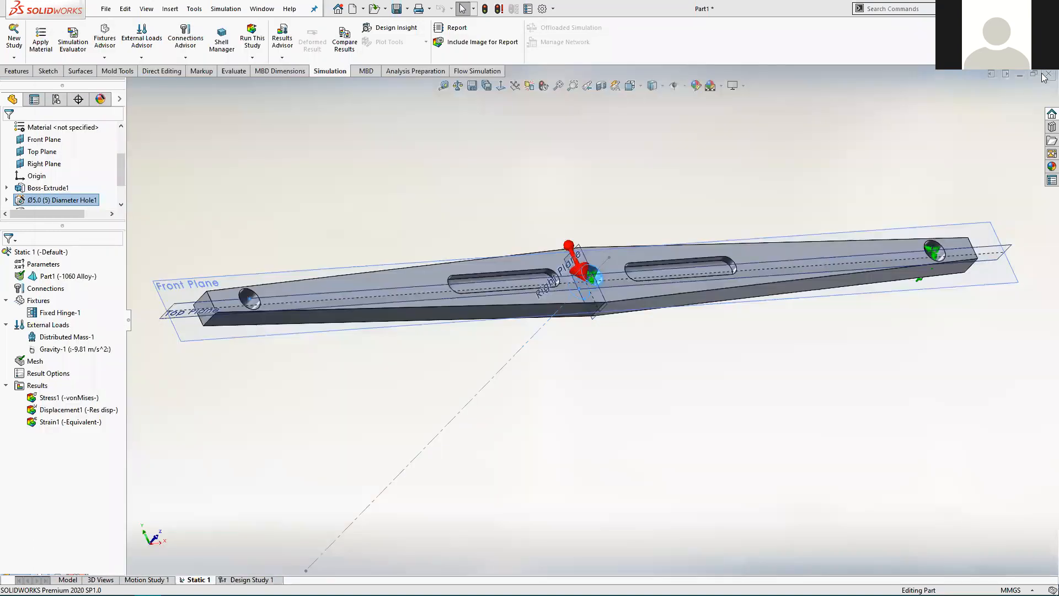
key(ctrl+w)
click(512, 316)
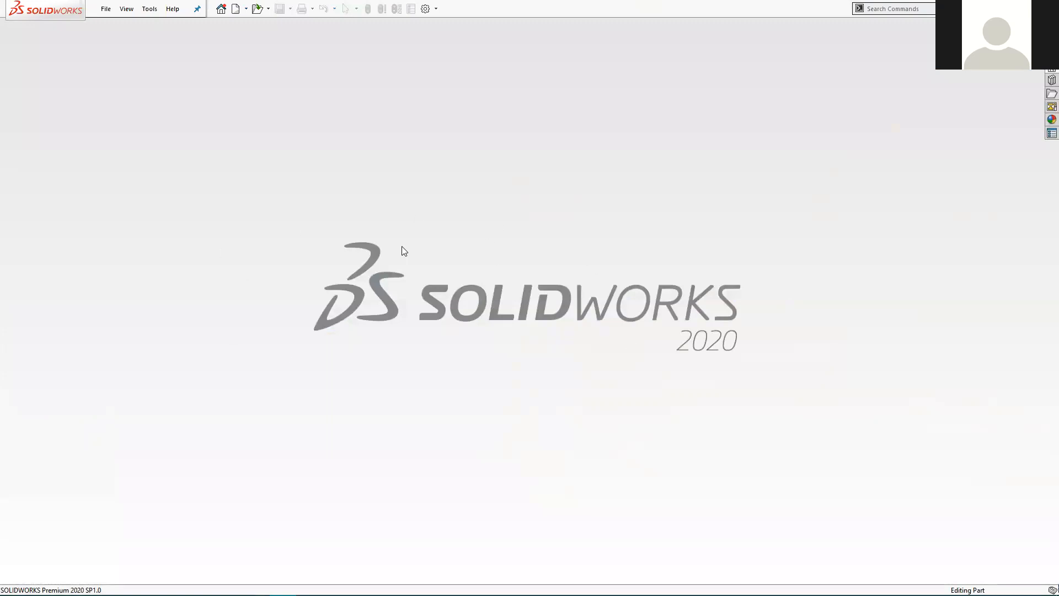
- Start opening a document from the Motion & stress(2) folder and list all file types
click(104, 9)
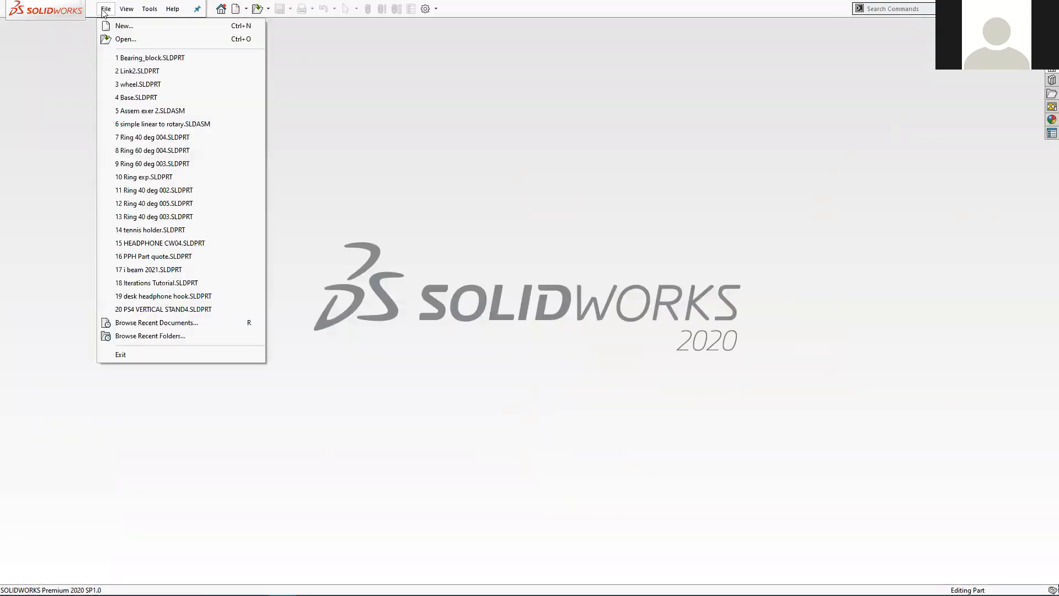
click(125, 40)
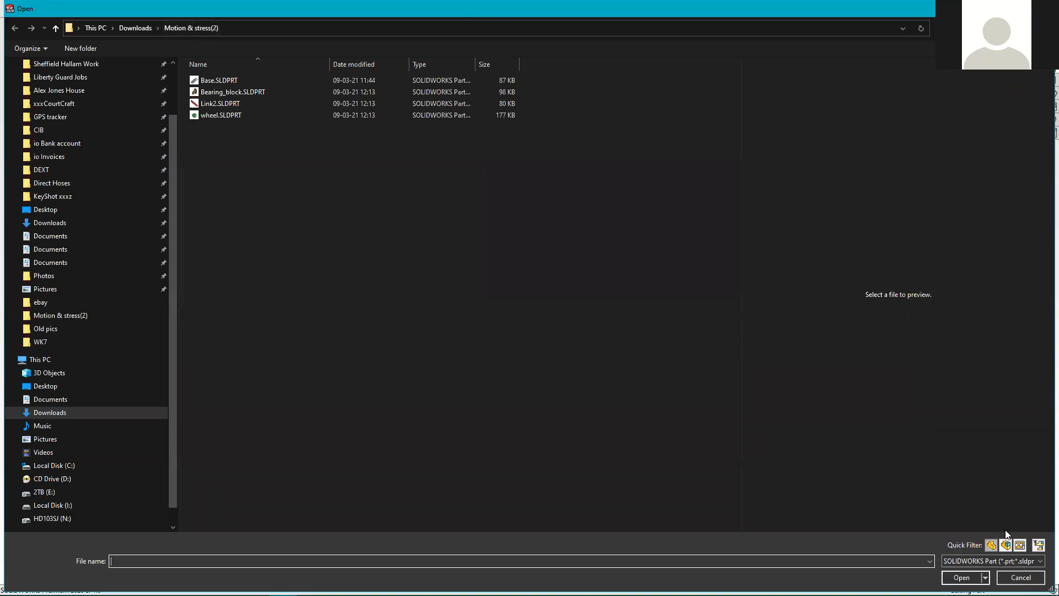
click(1018, 559)
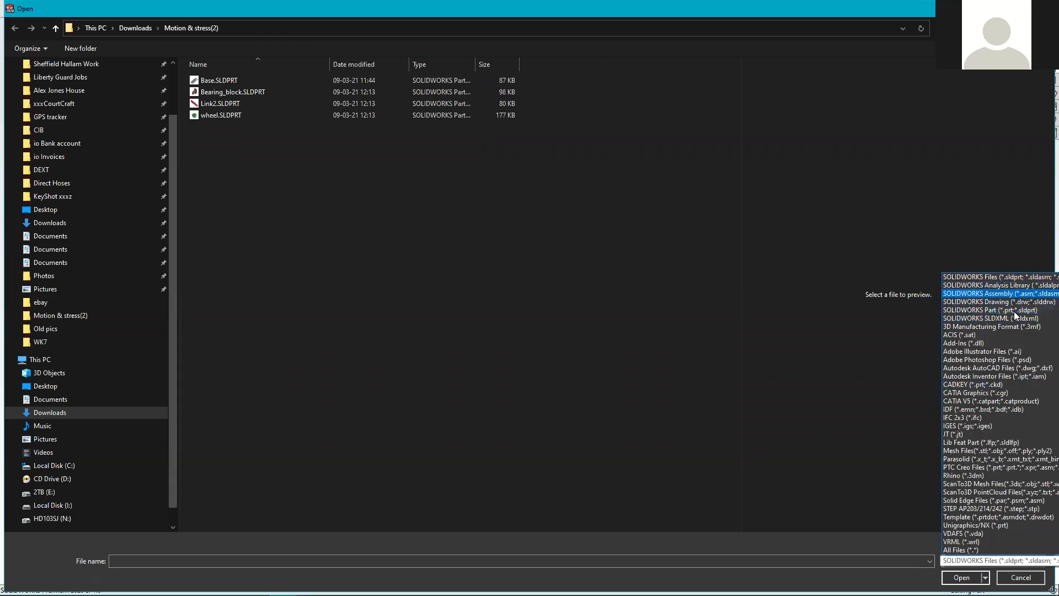
click(904, 541)
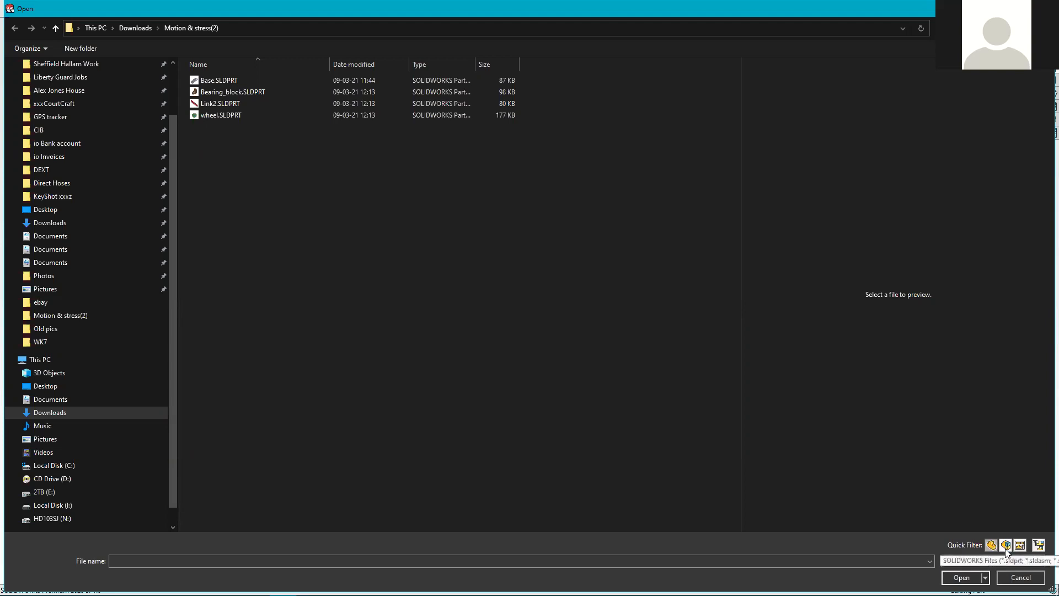
click(990, 544)
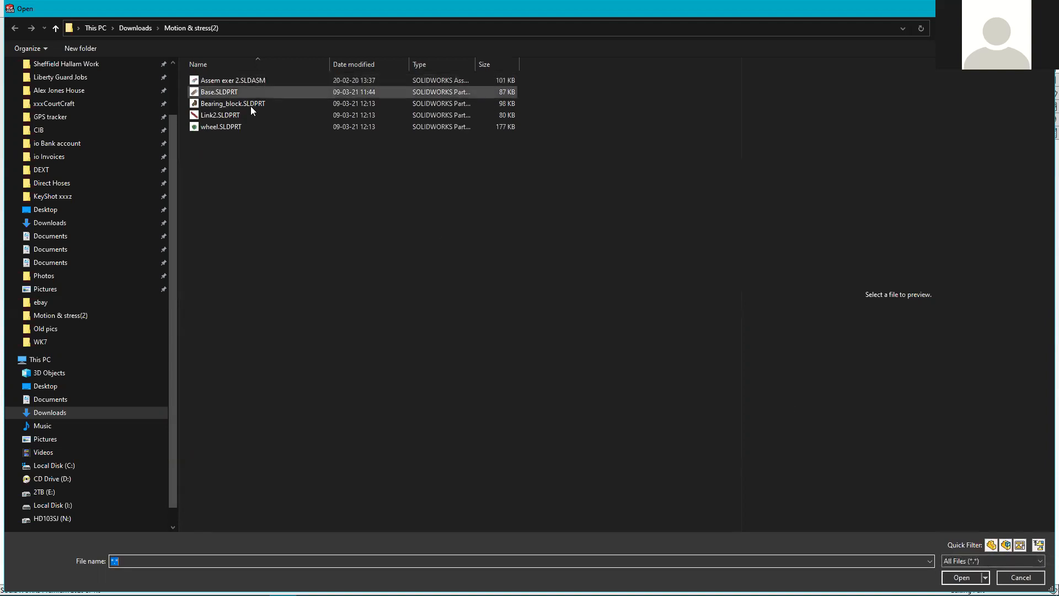
- Preview Assem exer 2, Base, Bearing_block, Link2 and wheel one after another
click(208, 80)
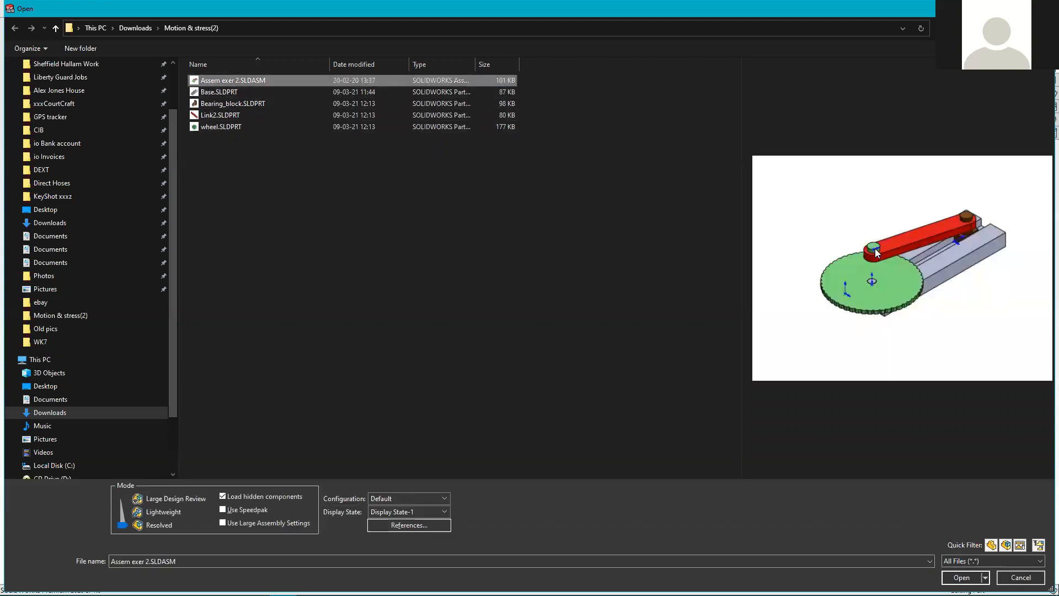
click(216, 93)
click(220, 105)
click(218, 116)
click(221, 126)
click(236, 182)
- Try the part, assembly and drawing file filters, and reset the file type to All Files
click(990, 546)
click(1006, 546)
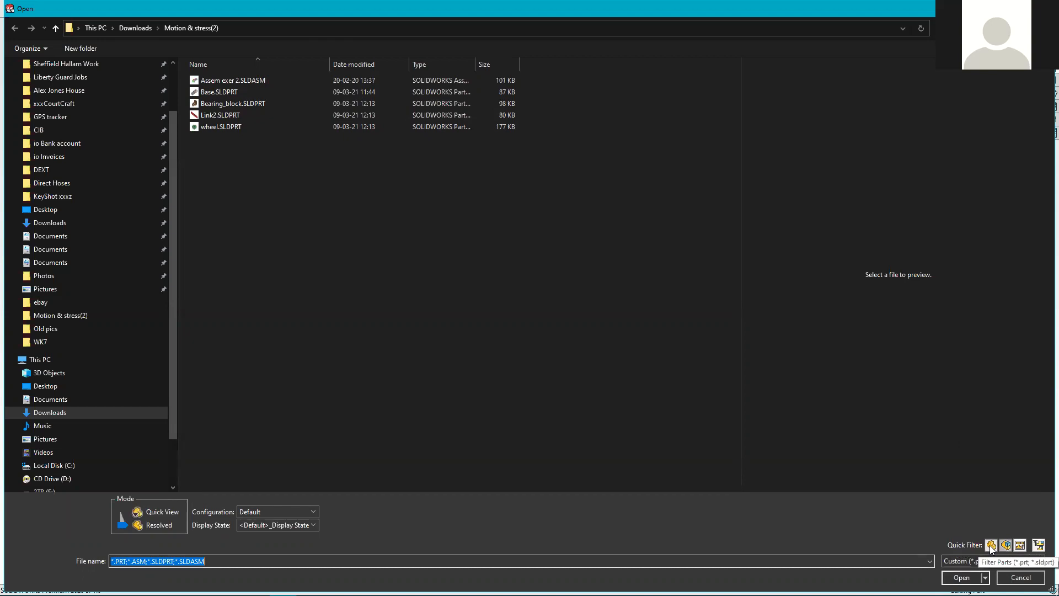
click(991, 546)
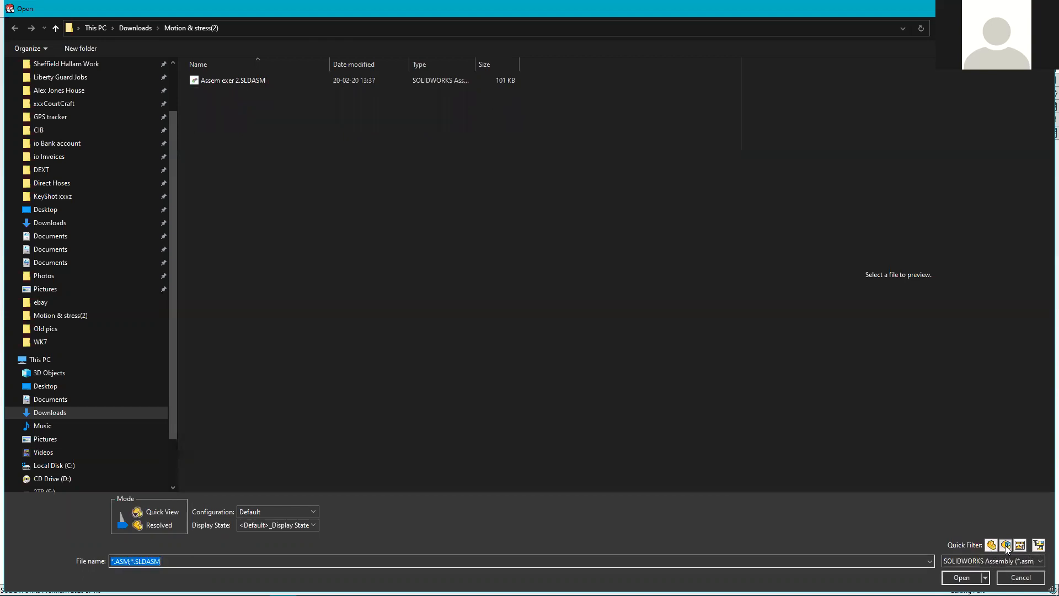
click(1004, 546)
click(1019, 545)
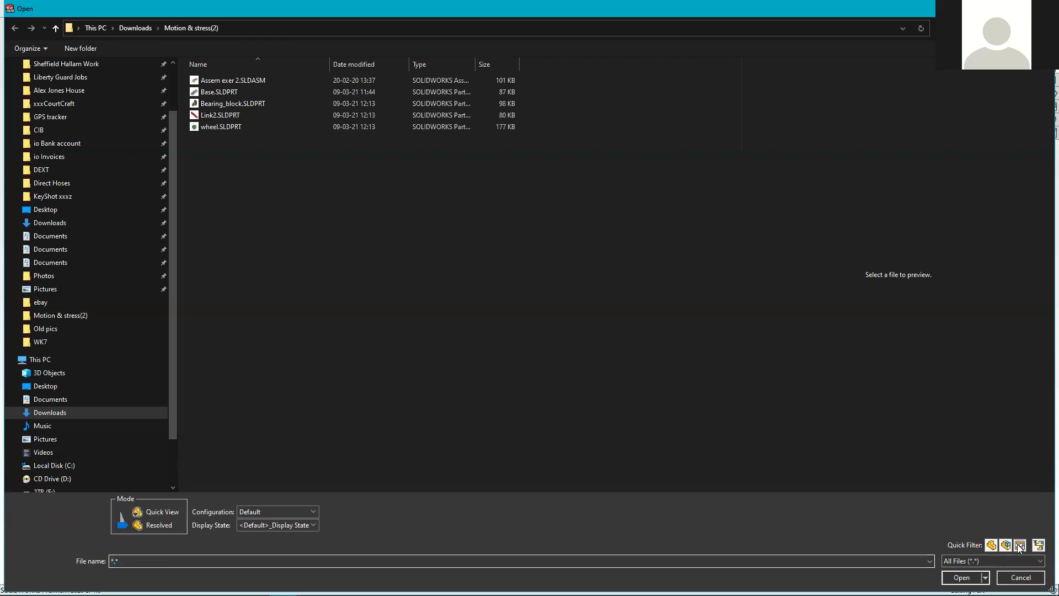
click(994, 561)
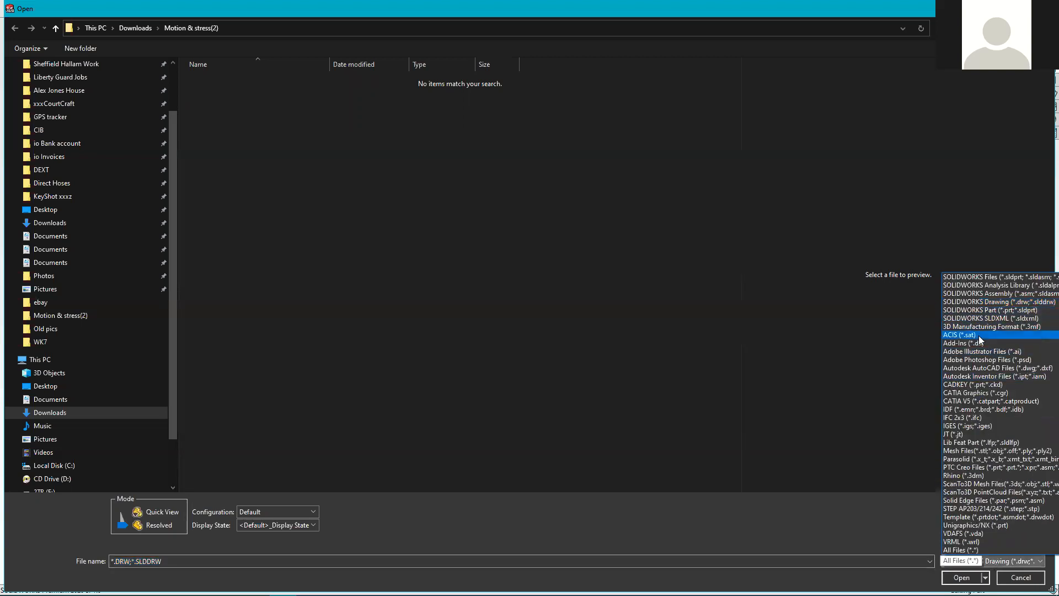
click(971, 550)
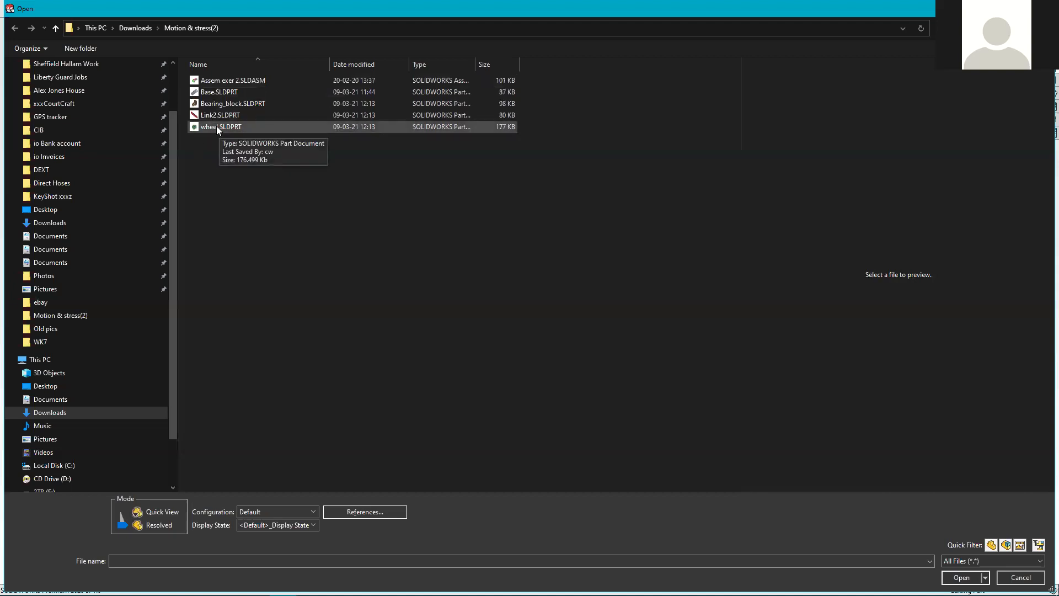
- Open the Base, Bearing_block, Link2 and wheel parts together, accepting the educational version notices
click(216, 127)
shift+click(226, 93)
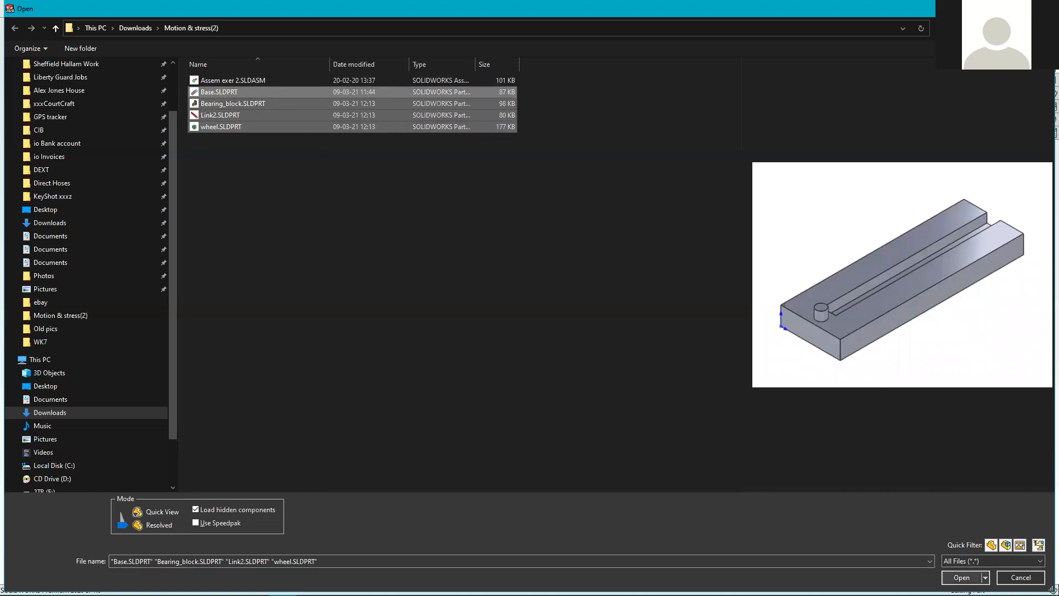
click(962, 577)
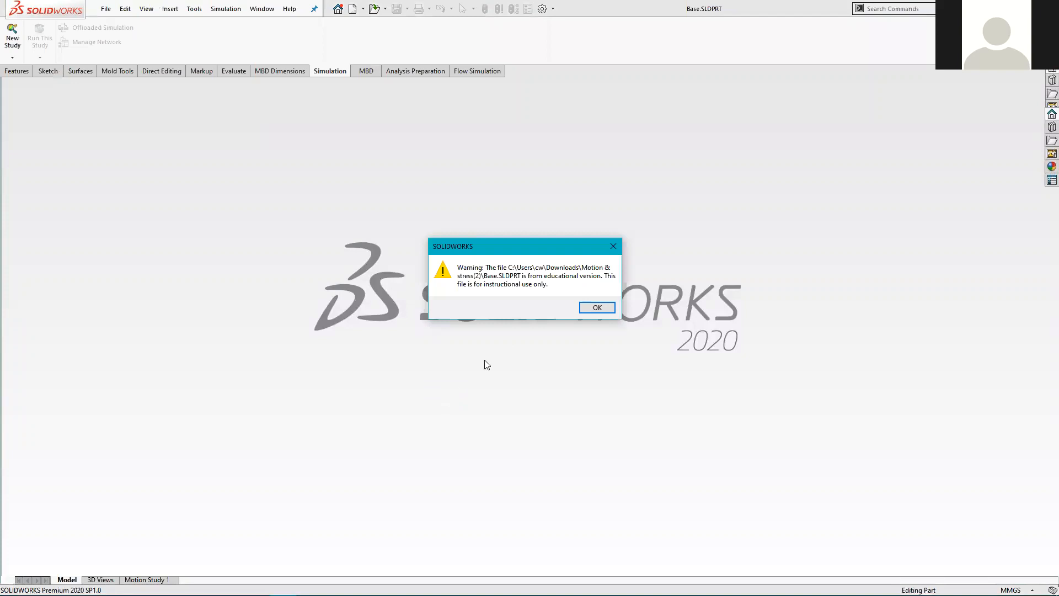
click(605, 308)
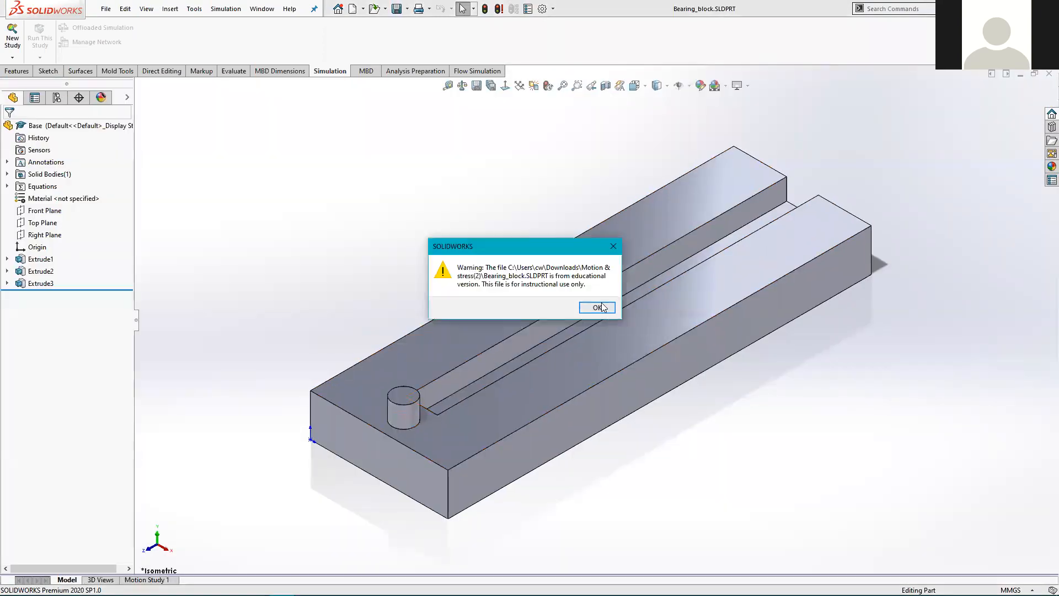
click(601, 305)
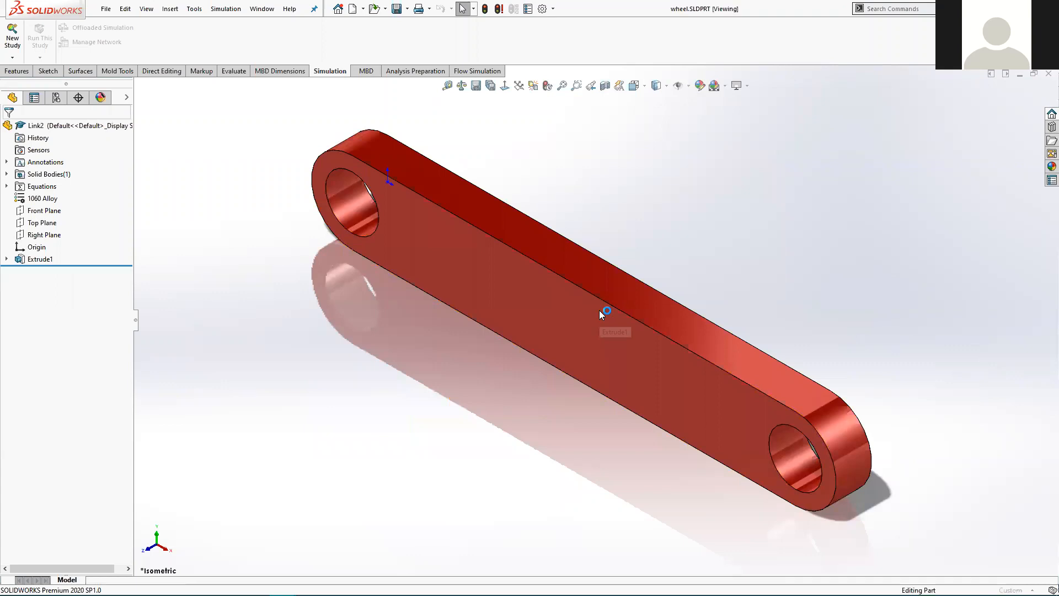
click(609, 310)
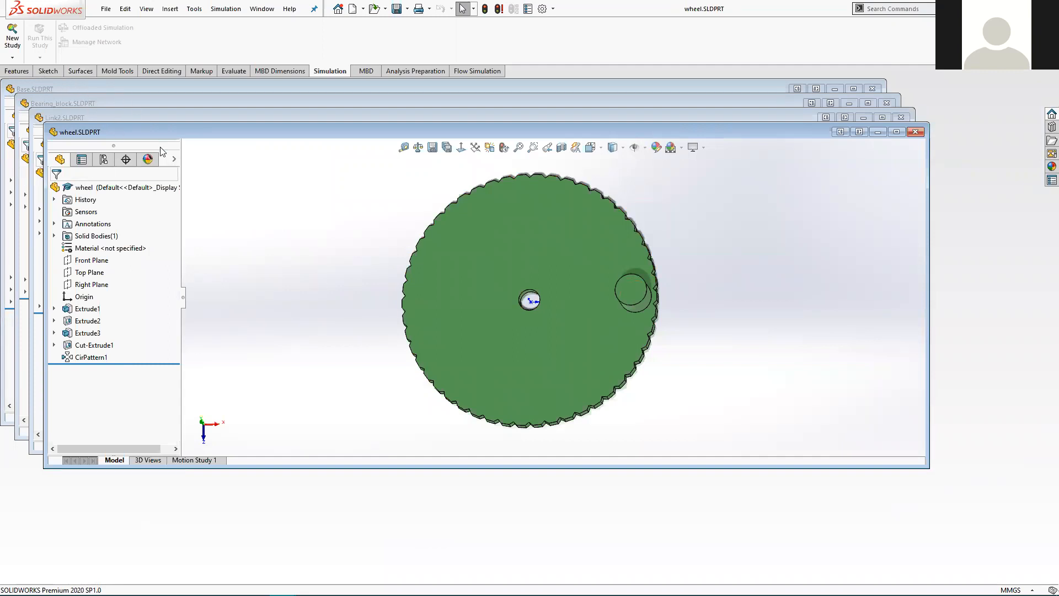
- Spread out the wheel and Link2 part windows and create a new assembly document
drag(110, 133, 82, 199)
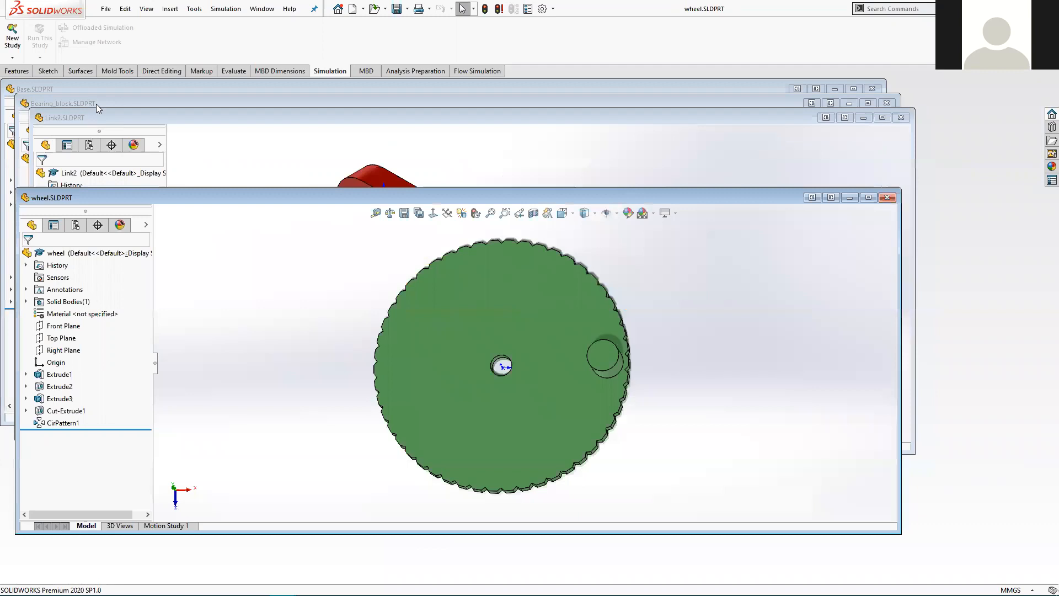
click(113, 117)
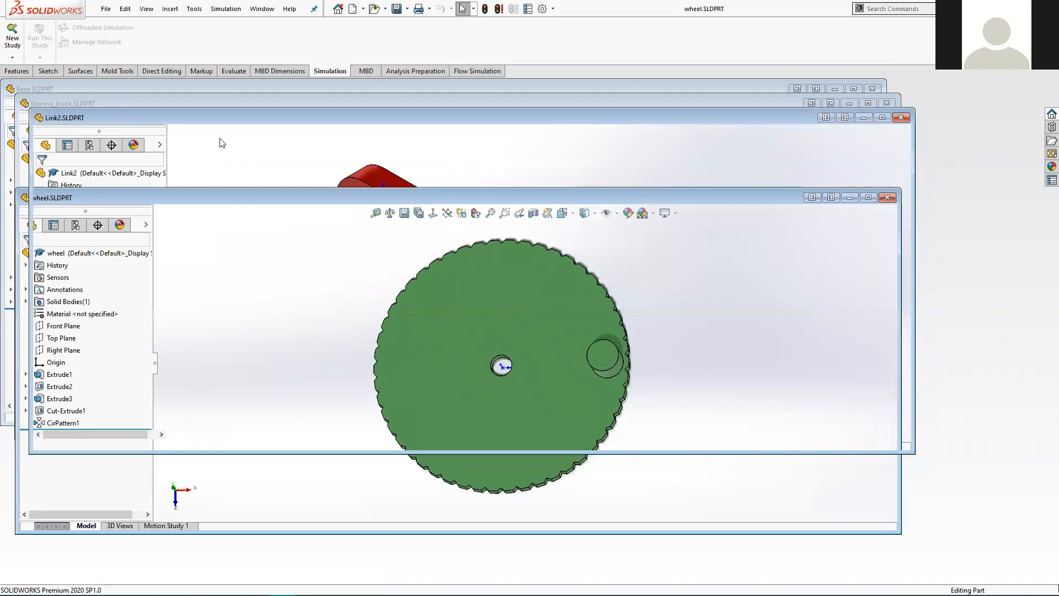
drag(130, 119, 222, 132)
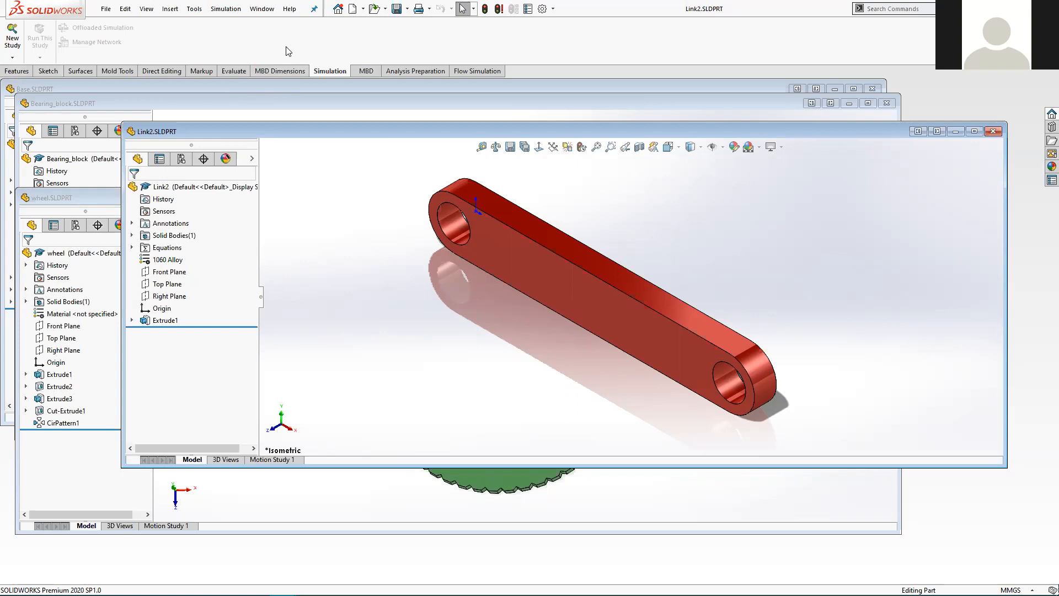
click(351, 9)
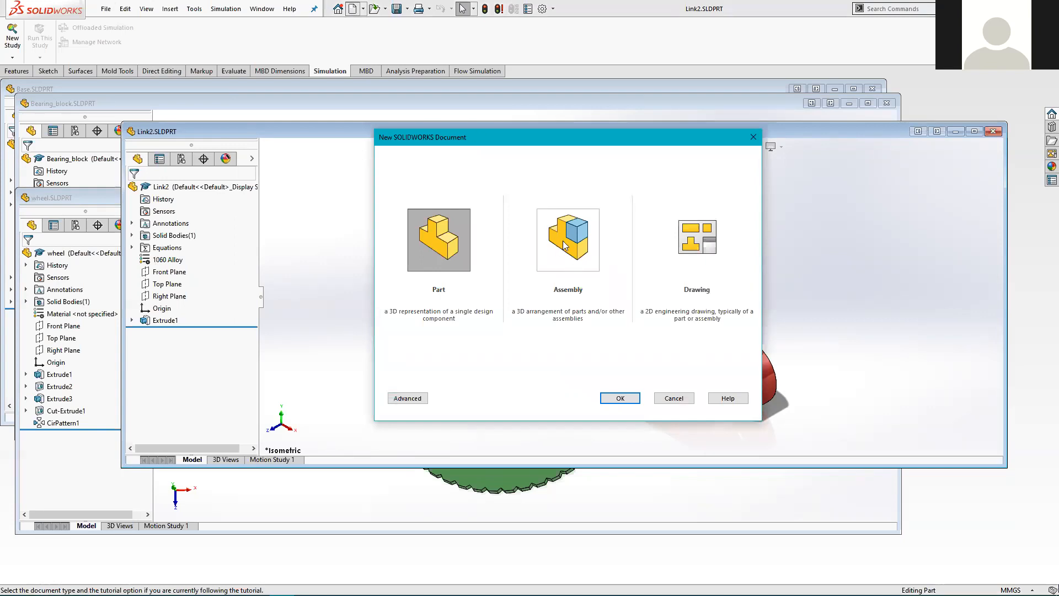
double_click(563, 244)
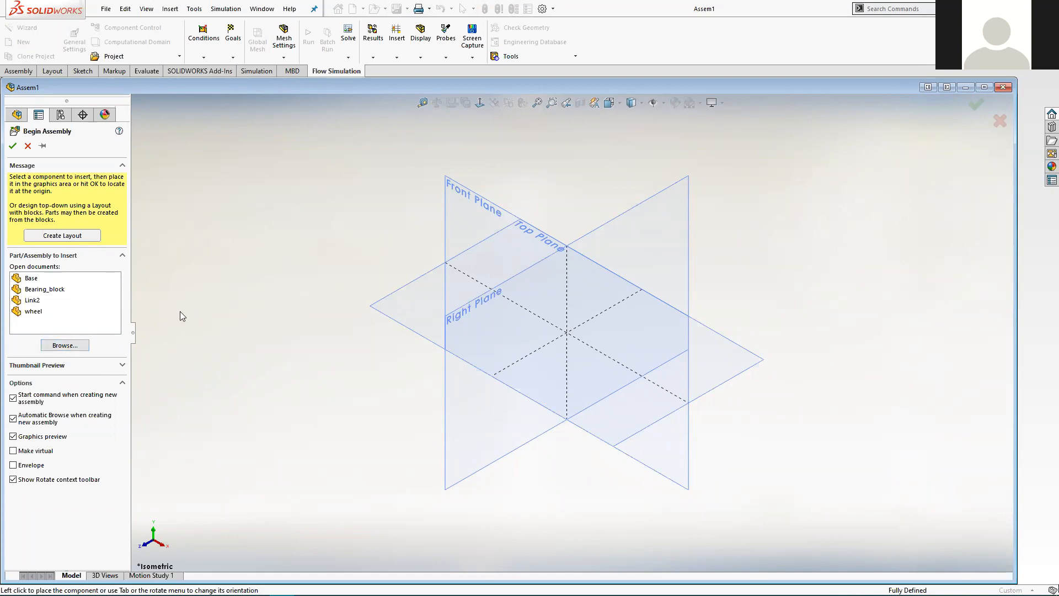
- Place the Base part freely in the assembly away from the origin, accepting the educational version notice
click(31, 278)
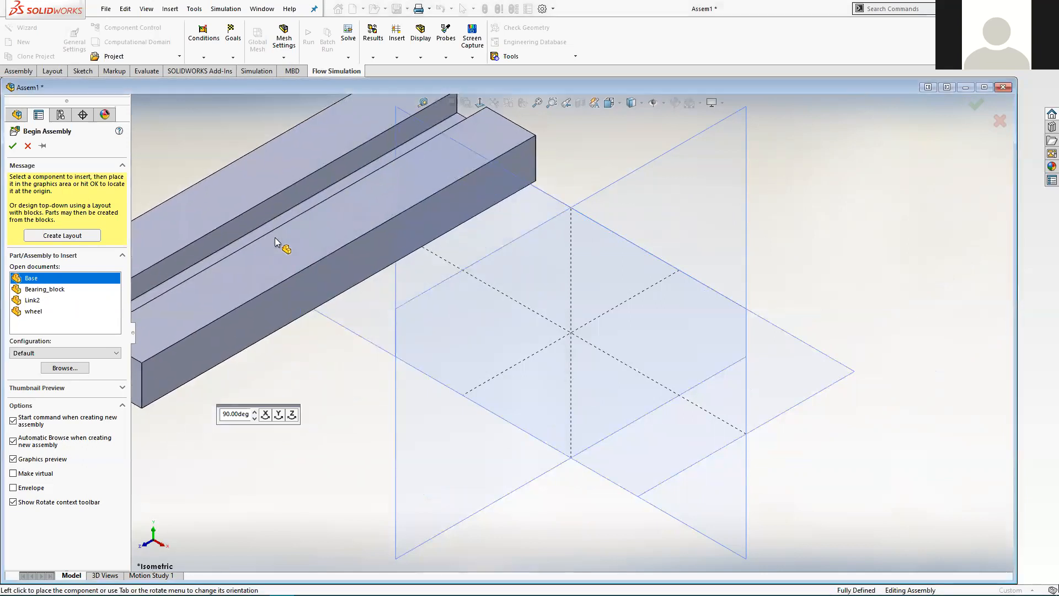
click(274, 227)
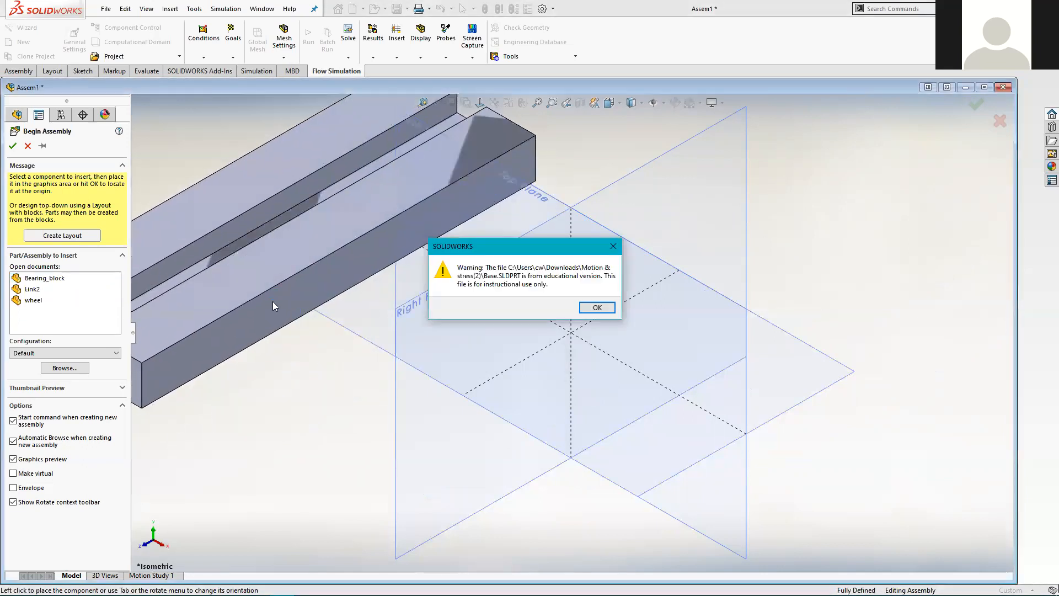
click(598, 307)
middle_drag(509, 416, 631, 350)
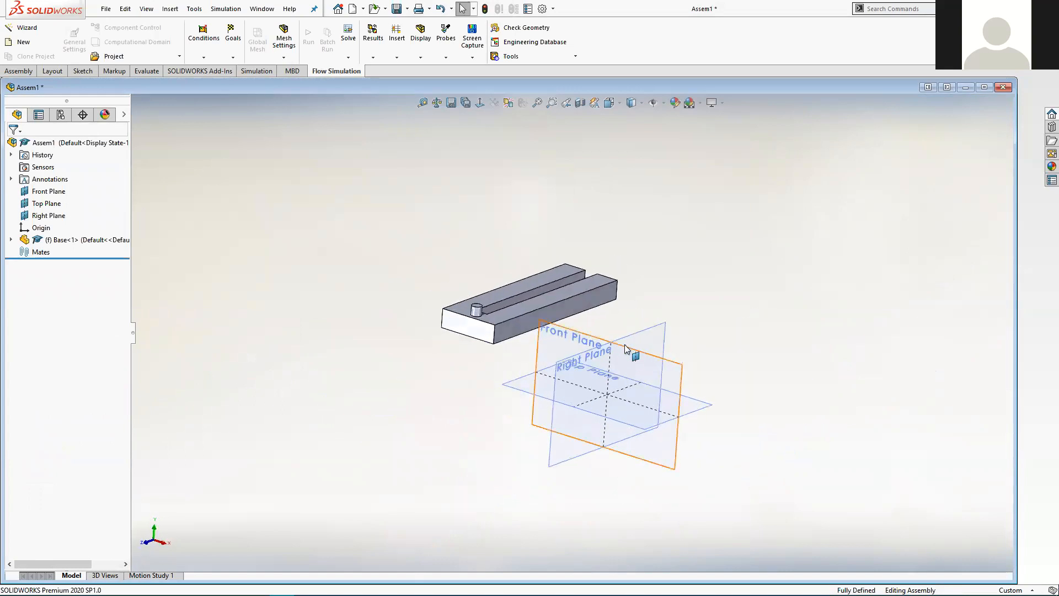
- Highlight the assembly's Right, Top and Front planes and its origin to compare them with the Base's position
click(51, 215)
click(48, 203)
click(44, 192)
click(38, 231)
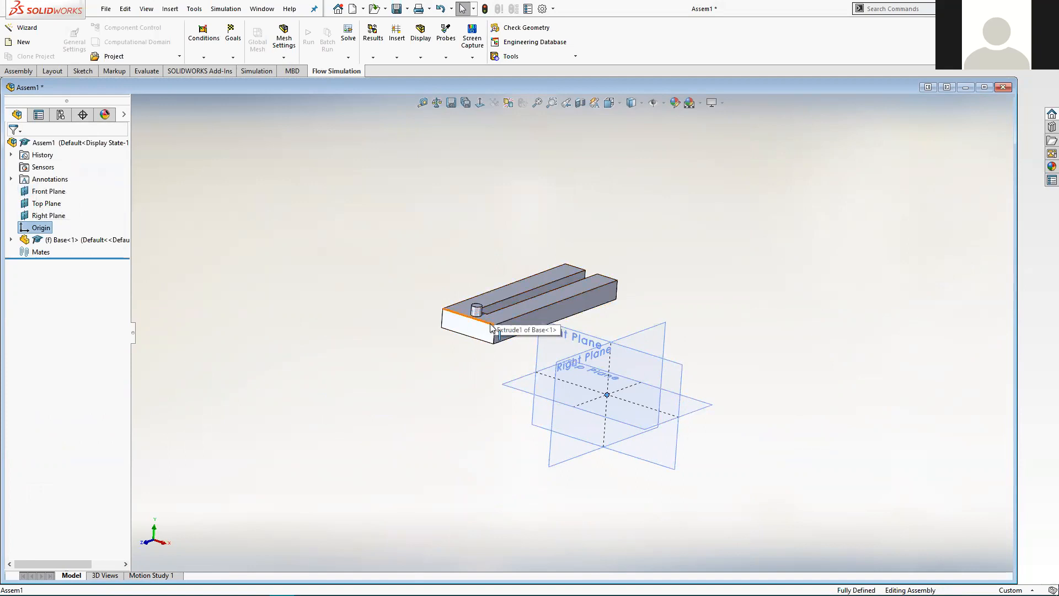
middle_drag(484, 357, 481, 336)
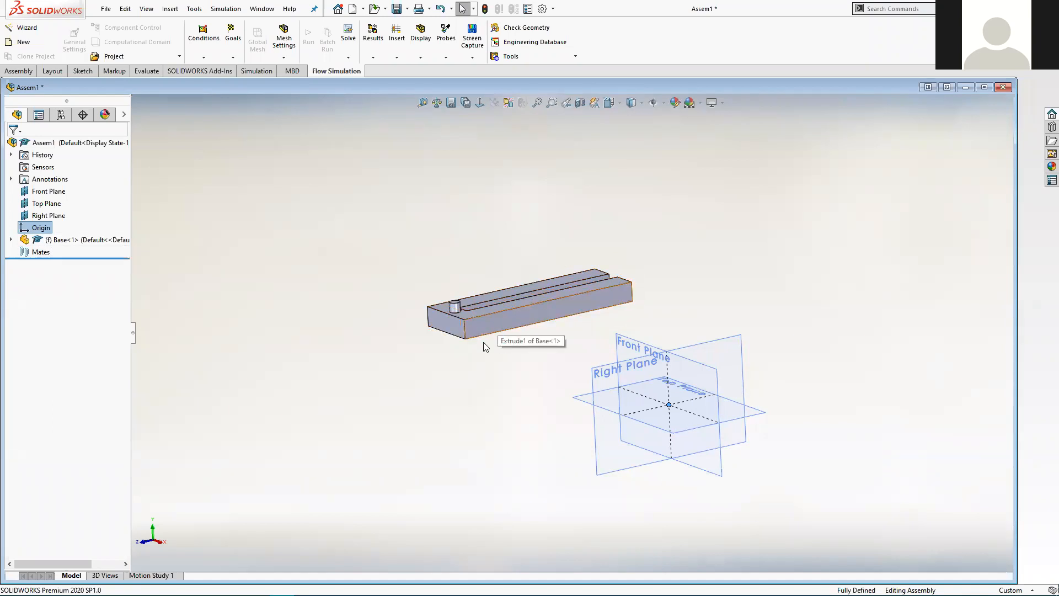
middle_drag(474, 330, 513, 315)
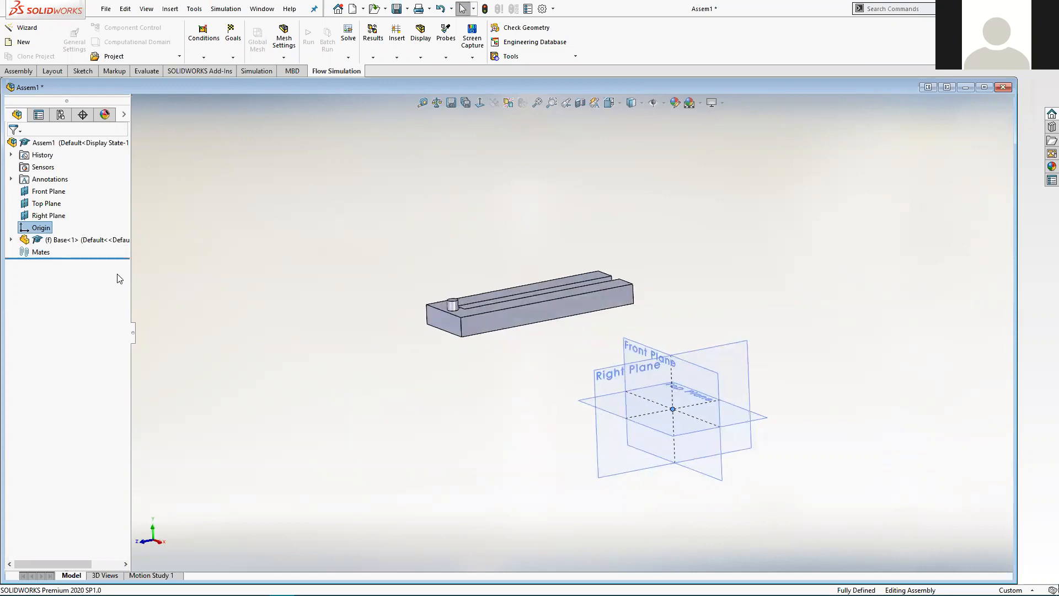
- Delete the freely placed Base component from the assembly
right_click(51, 240)
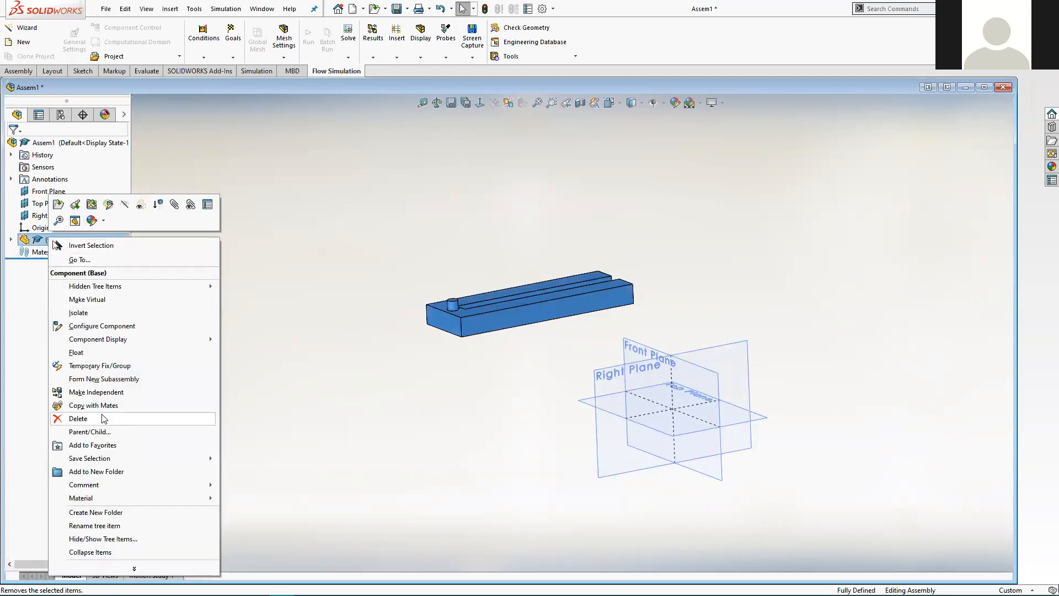
click(102, 418)
click(379, 186)
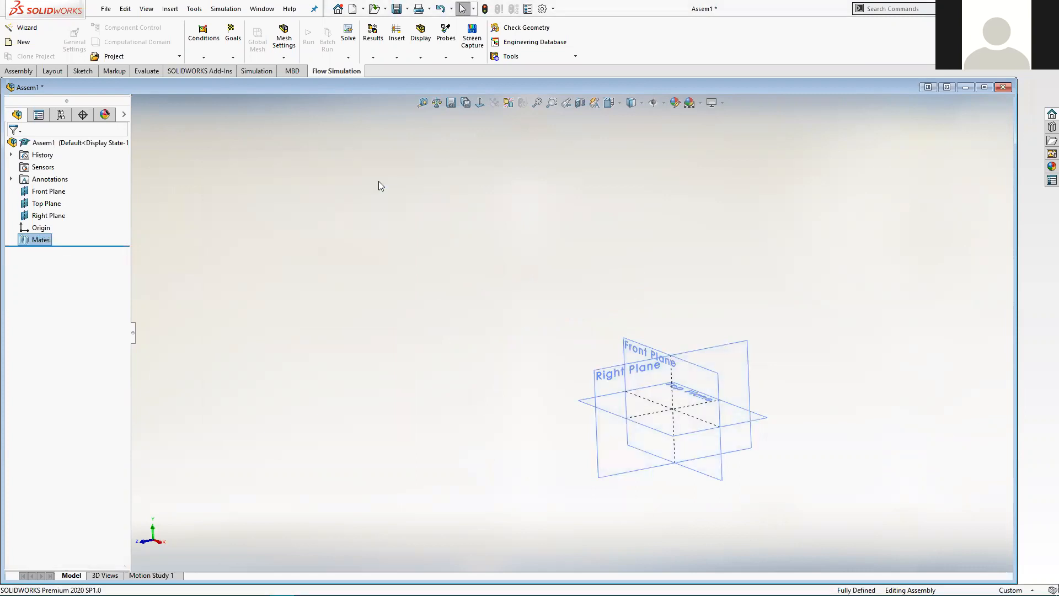
- Insert the Base part at the assembly origin, accepting the educational version notice
click(19, 71)
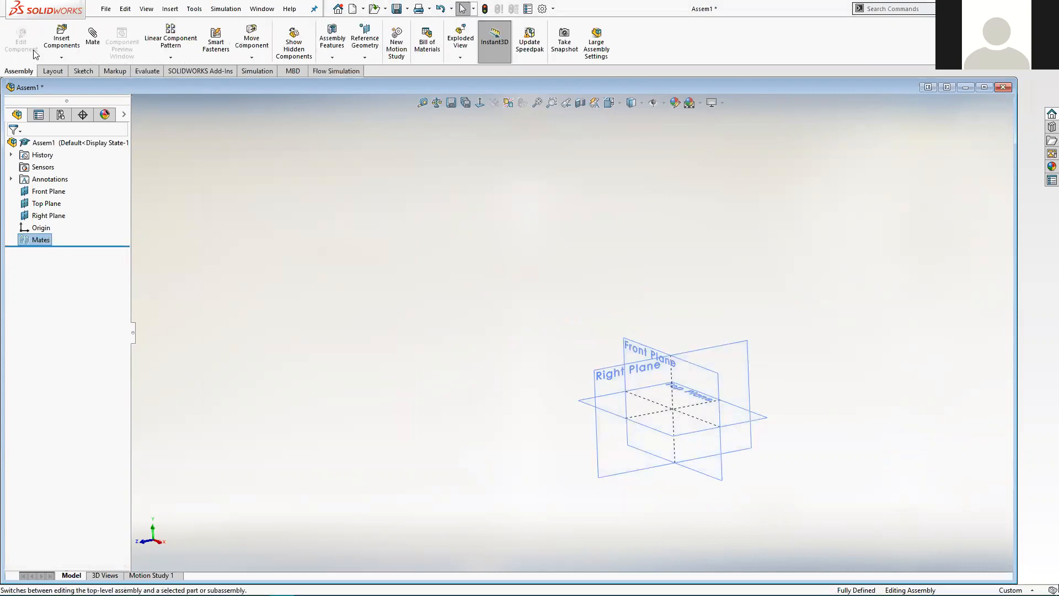
click(62, 39)
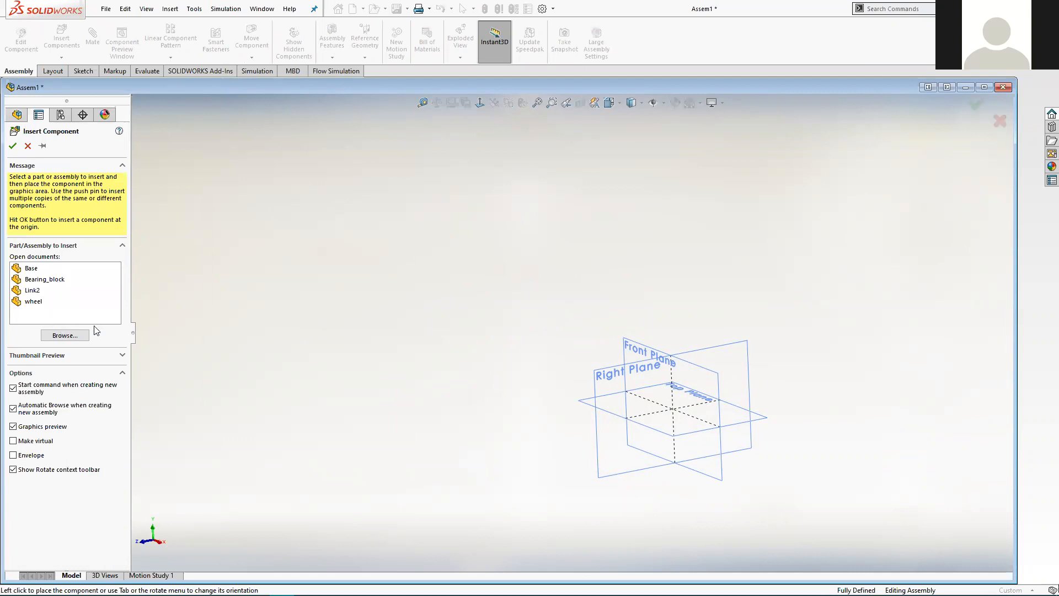
click(31, 268)
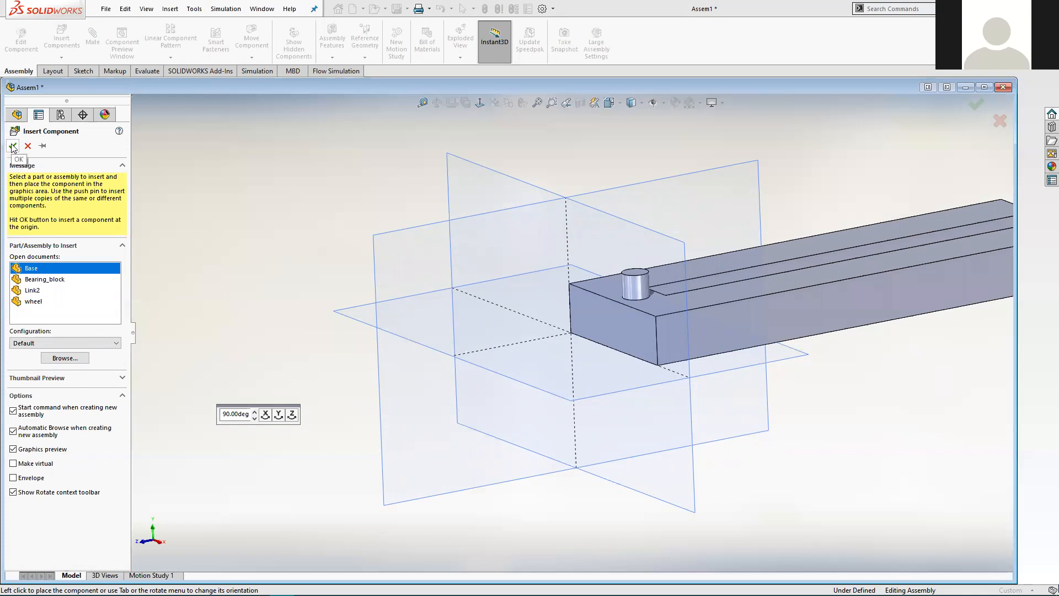
click(13, 146)
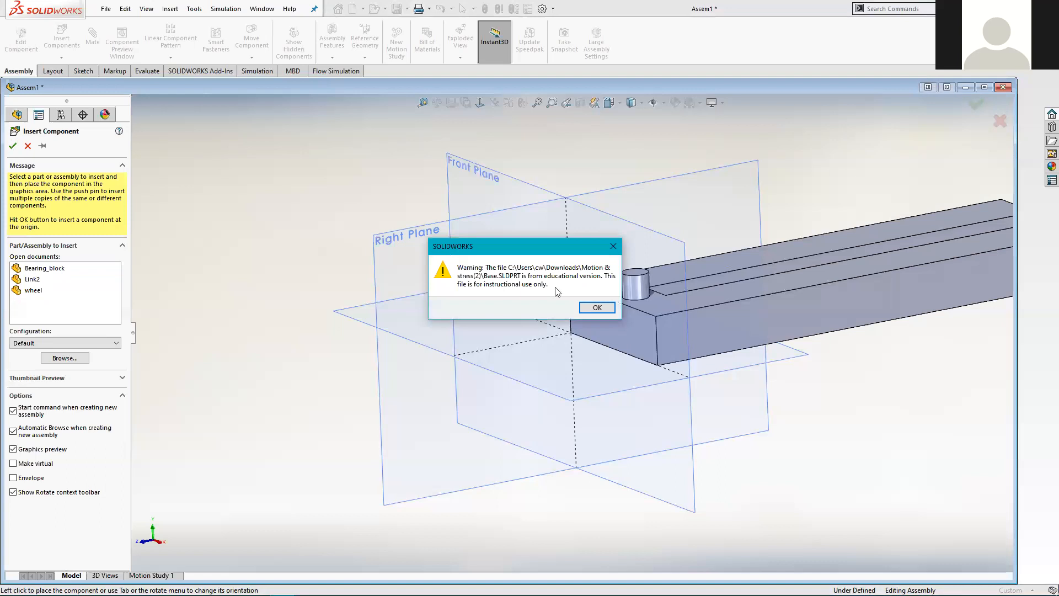
click(598, 308)
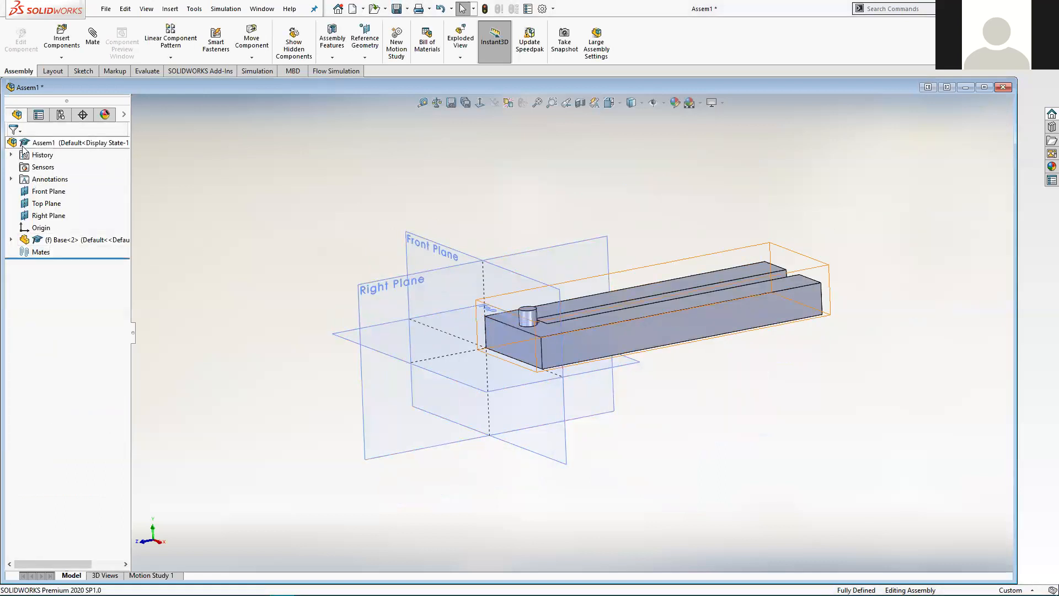
middle_drag(286, 227, 219, 223)
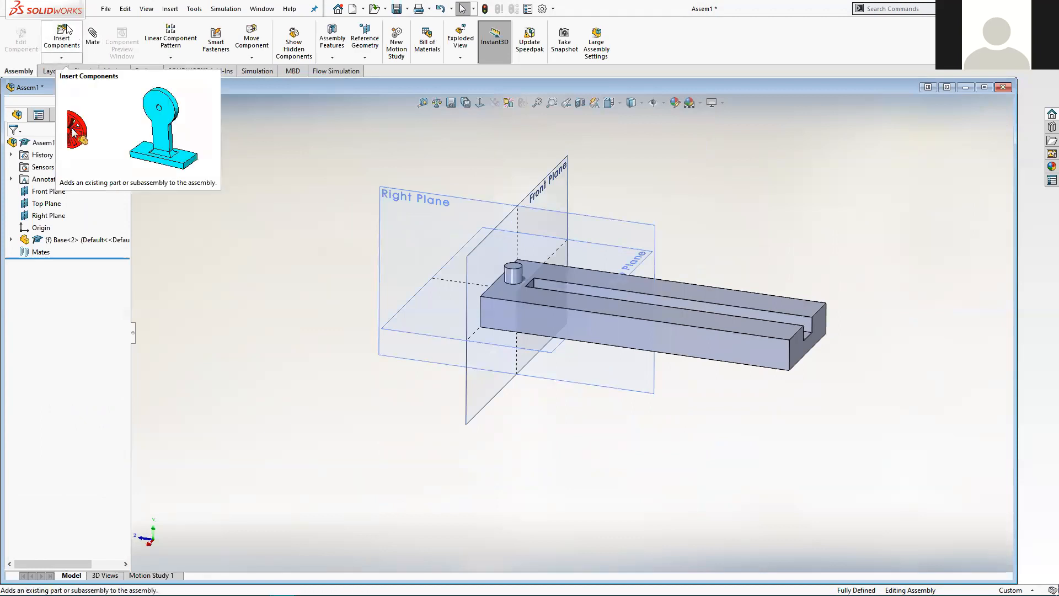
- Insert Bearing_block near the open end of the Base's slot, rotated about X in 90-degree increments so its pin points upward
click(62, 55)
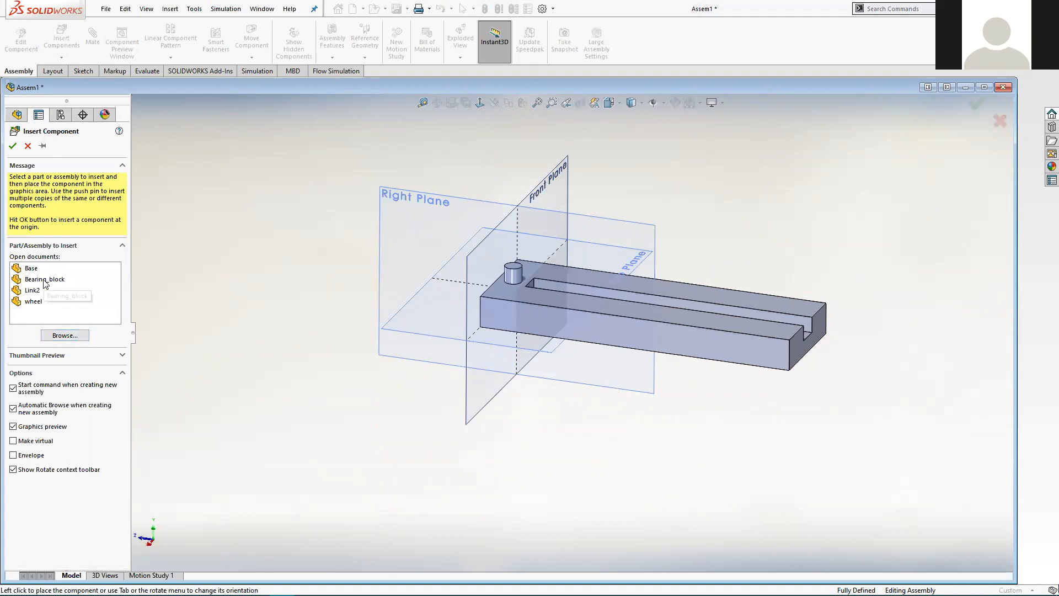
click(45, 279)
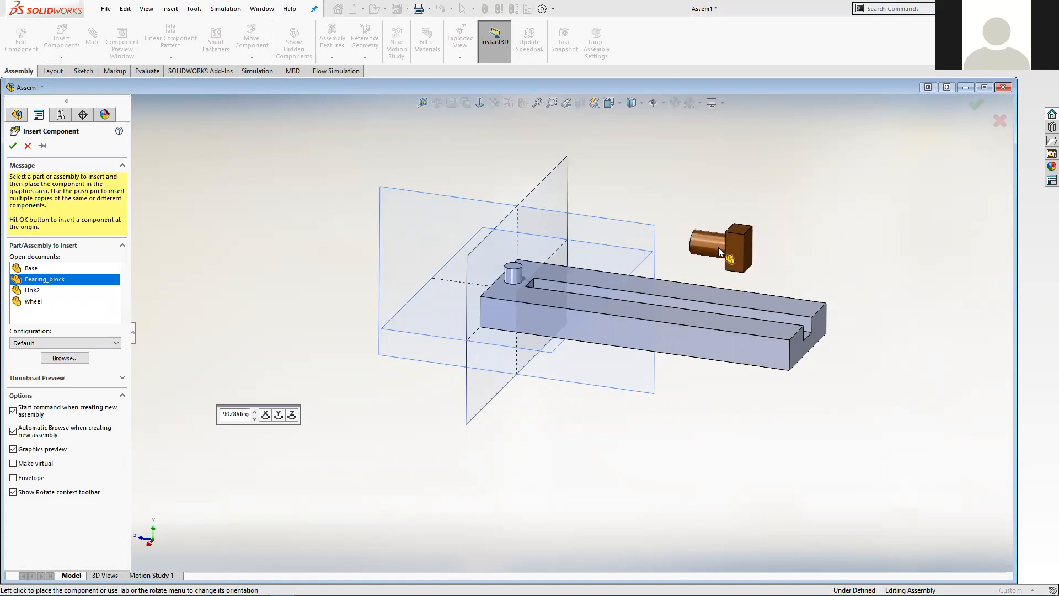
click(284, 414)
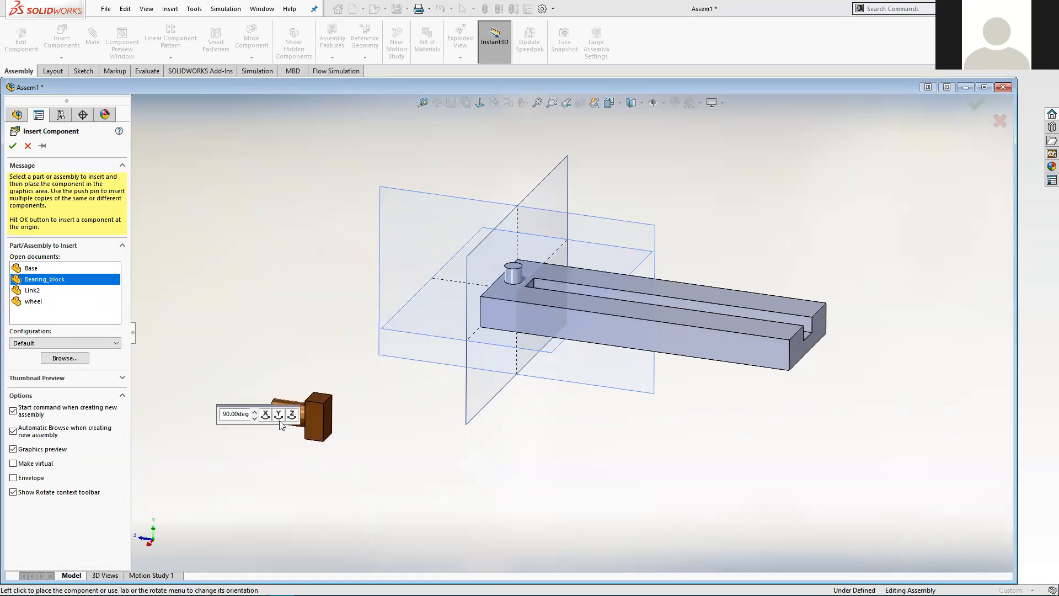
click(265, 414)
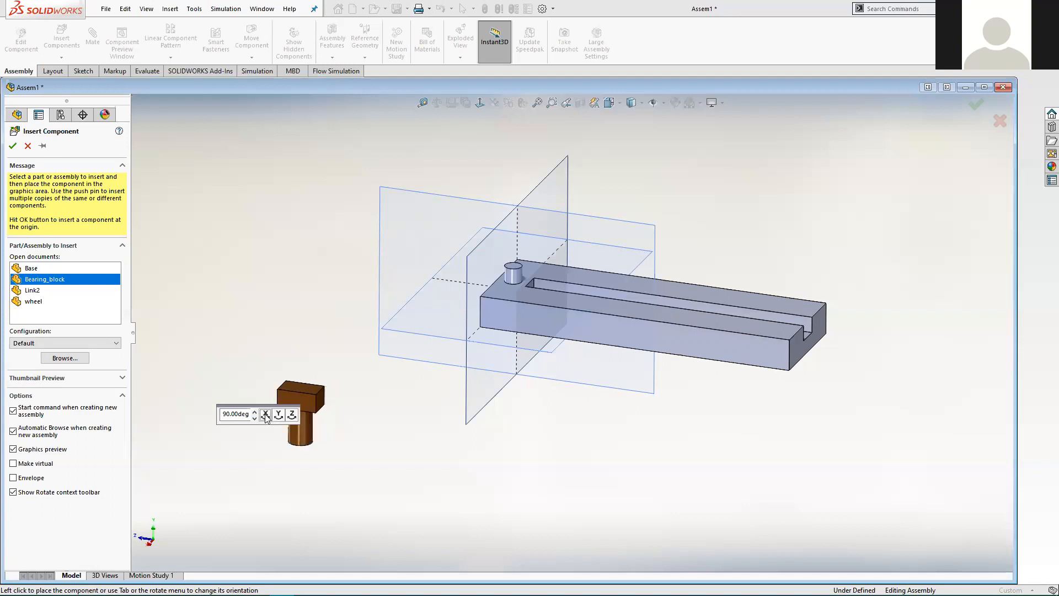
click(265, 414)
click(265, 415)
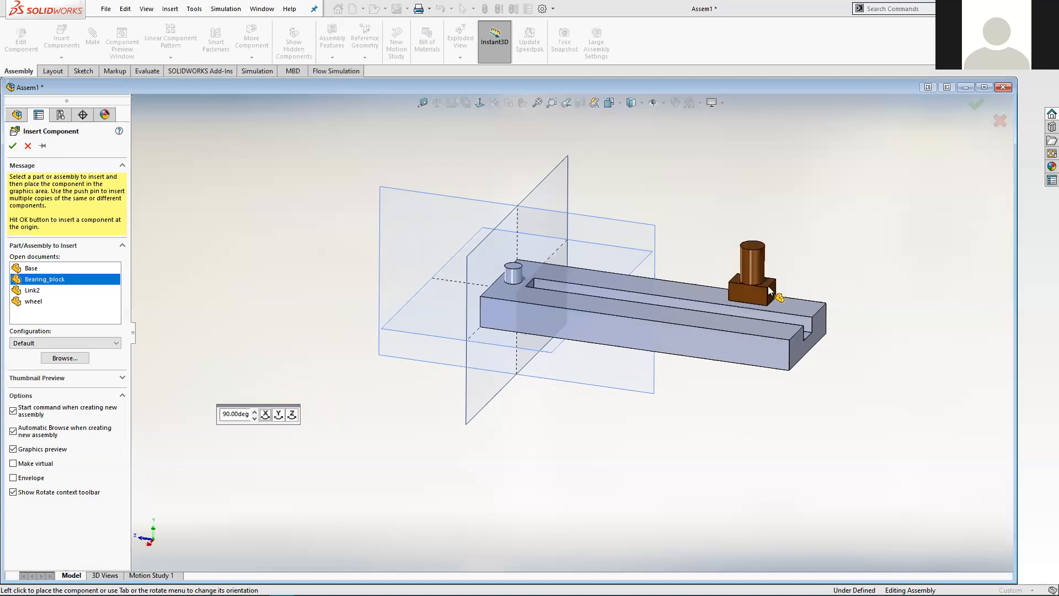
click(786, 255)
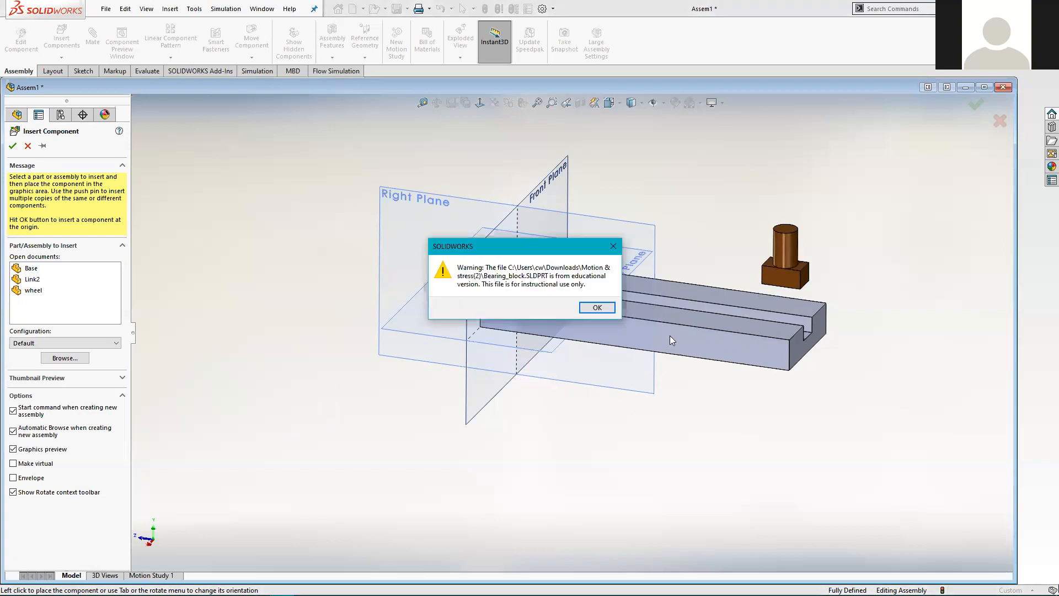
click(596, 308)
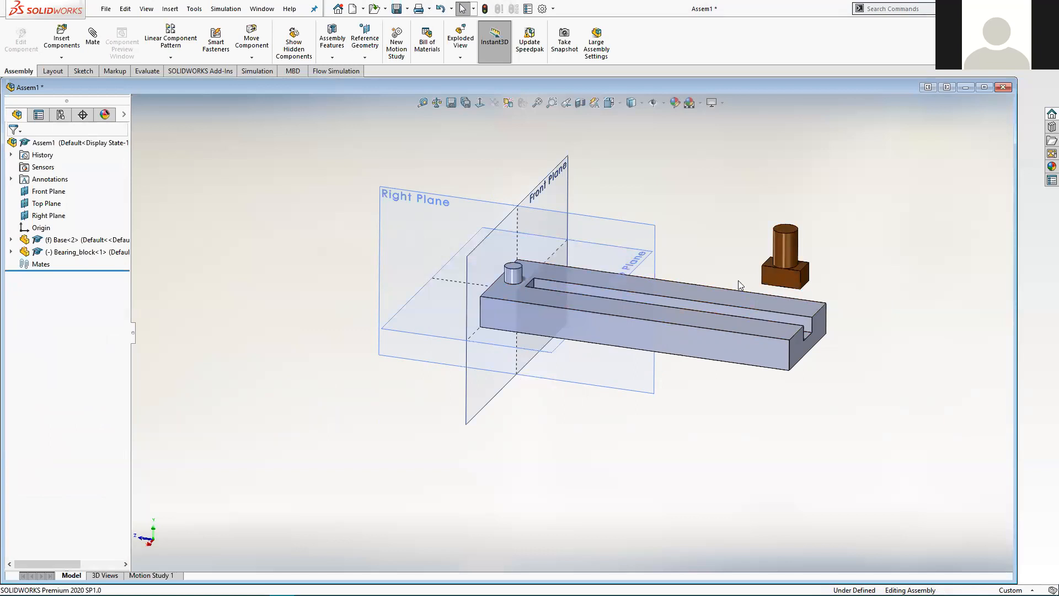
- Add a coincident mate between the underside of the Bearing_block and the floor of the Base's slot
scroll(789, 288, down, 2)
scroll(783, 289, down, 2)
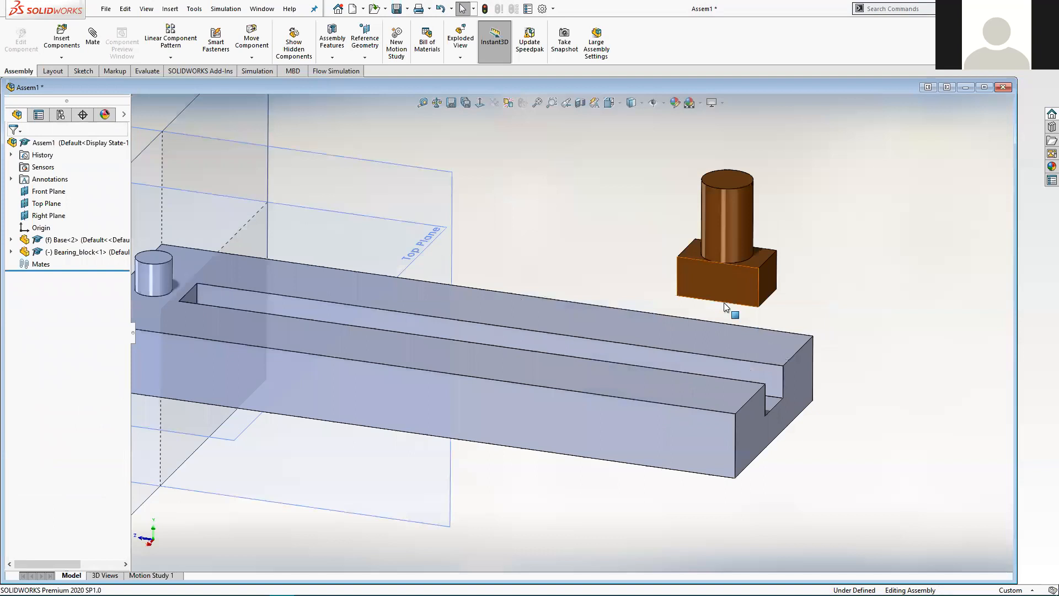
middle_drag(663, 146, 677, 198)
click(676, 196)
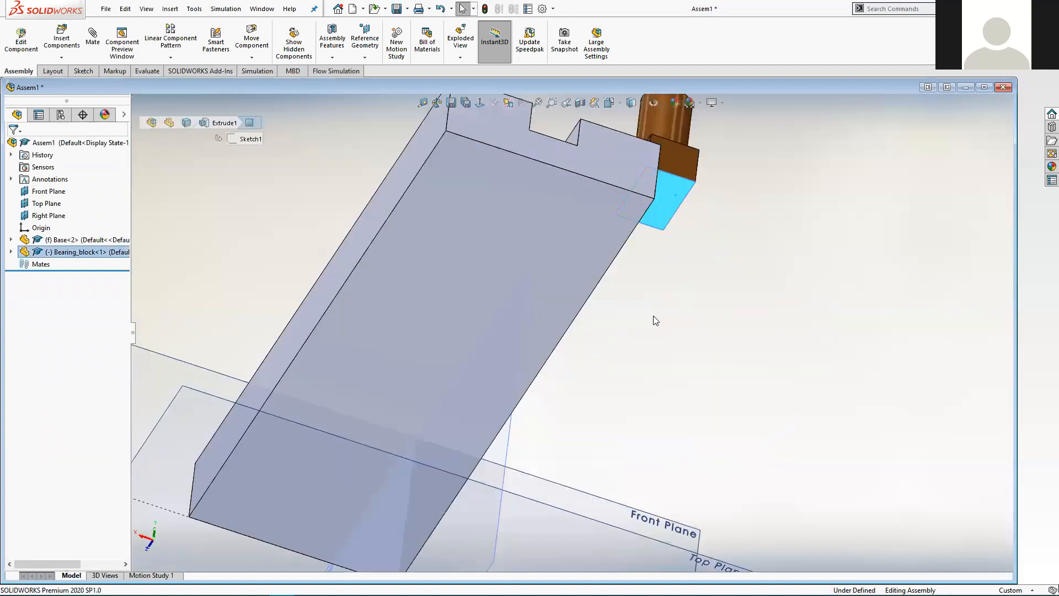
scroll(654, 317, up, 3)
scroll(653, 310, up, 1)
middle_drag(656, 321, 636, 425)
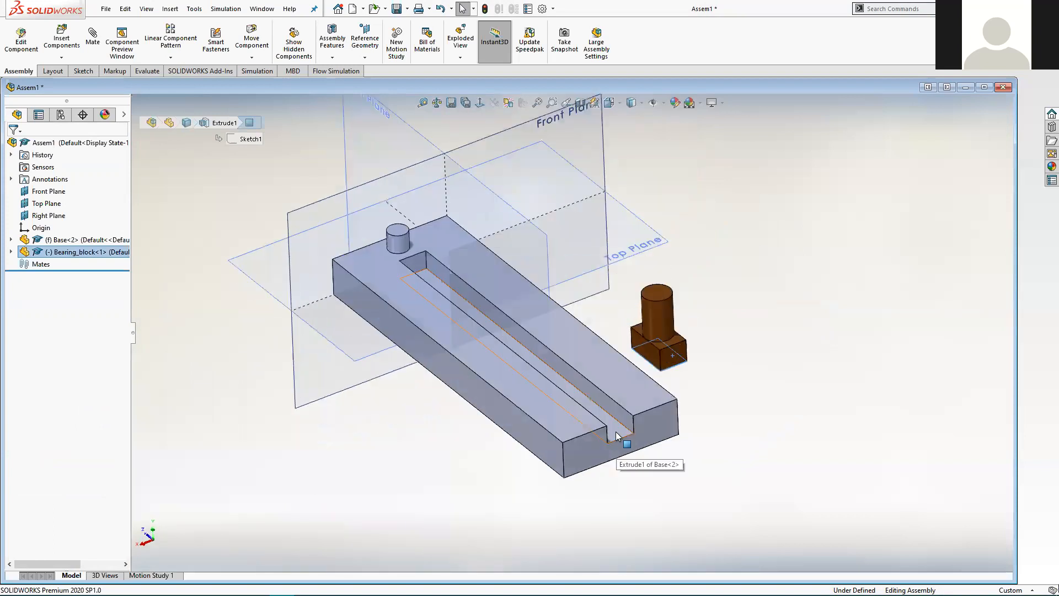
click(616, 435)
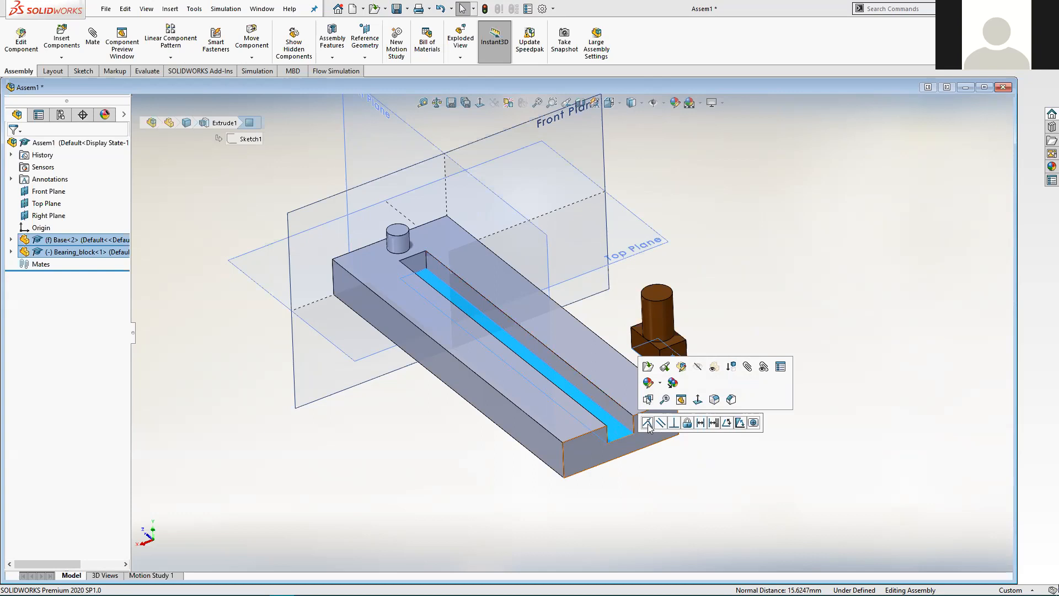
click(647, 423)
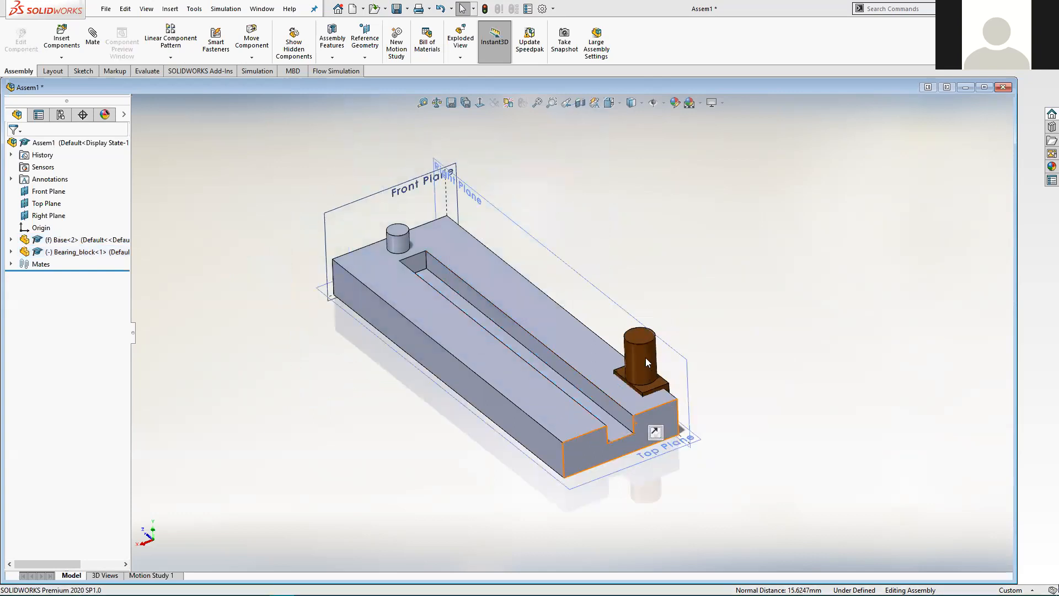
- Move the Bearing_block clear of the Base and add a coincident mate between its side face and the side wall of the Base's slot
drag(648, 375, 462, 422)
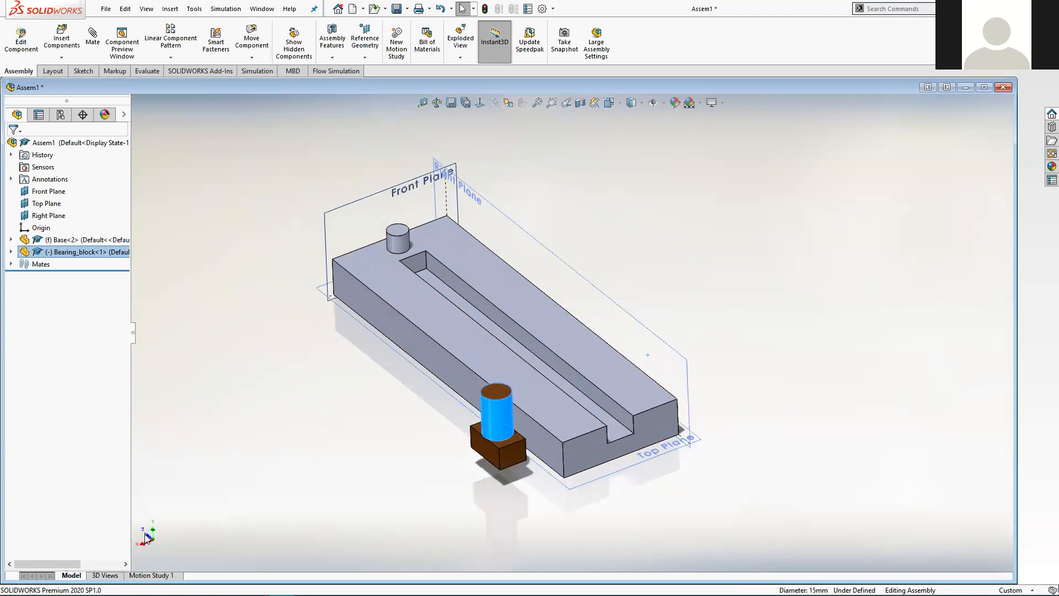
drag(508, 452, 739, 346)
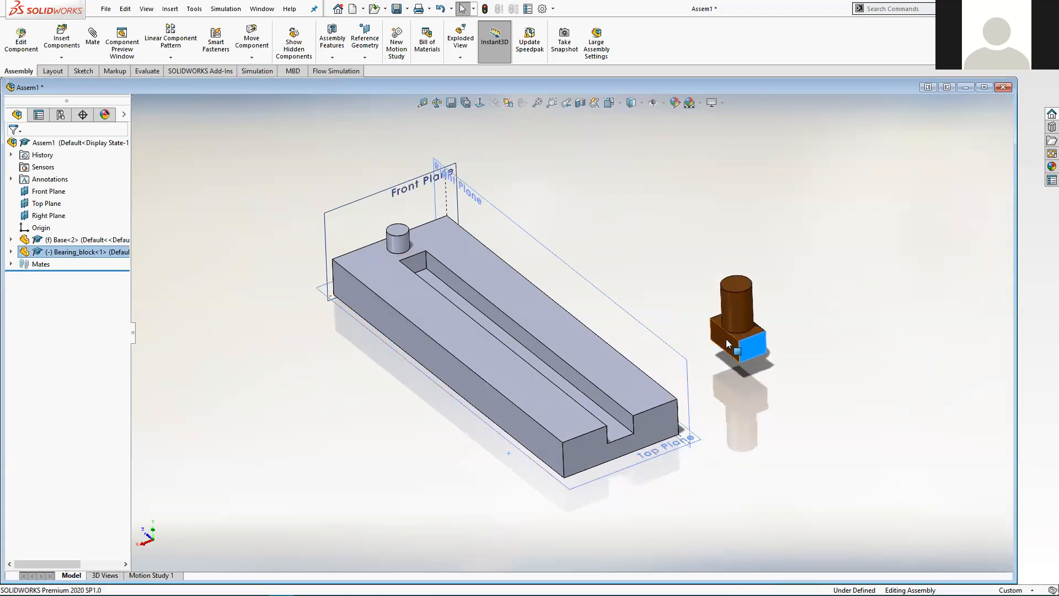
click(725, 341)
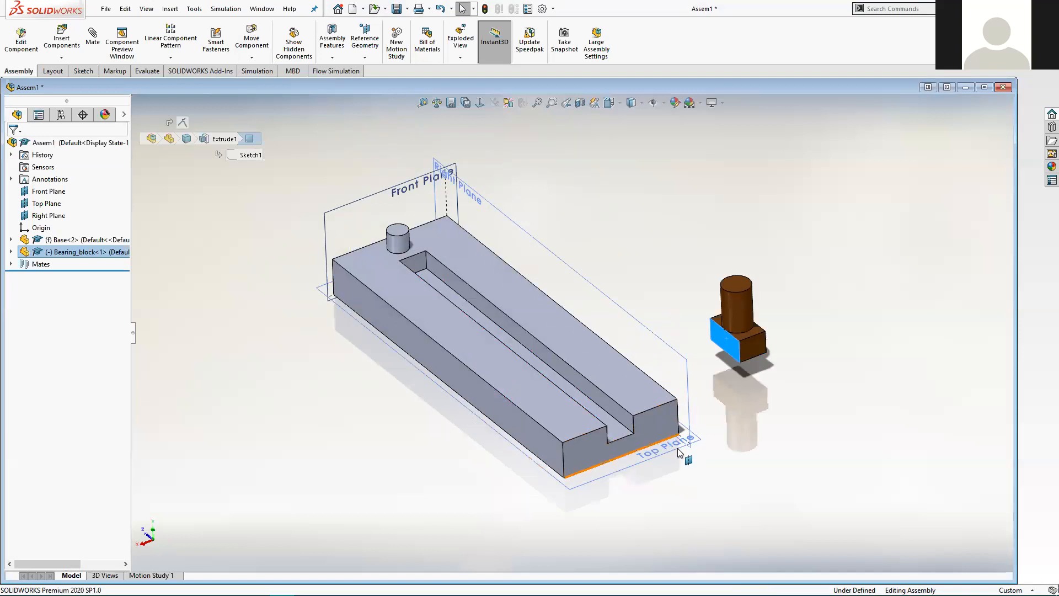
middle_drag(684, 462, 595, 473)
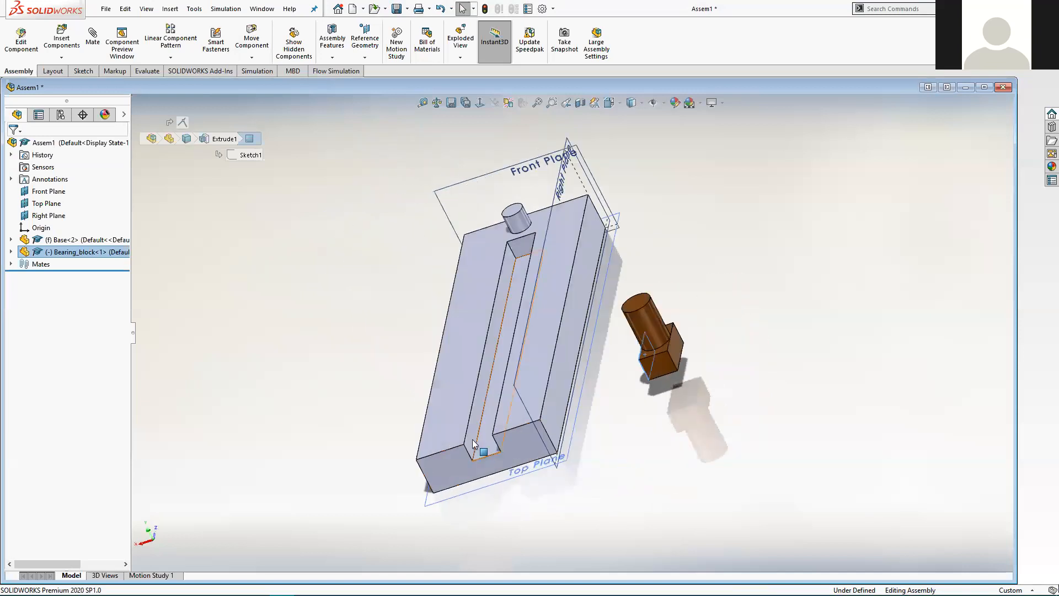
ctrl+click(475, 423)
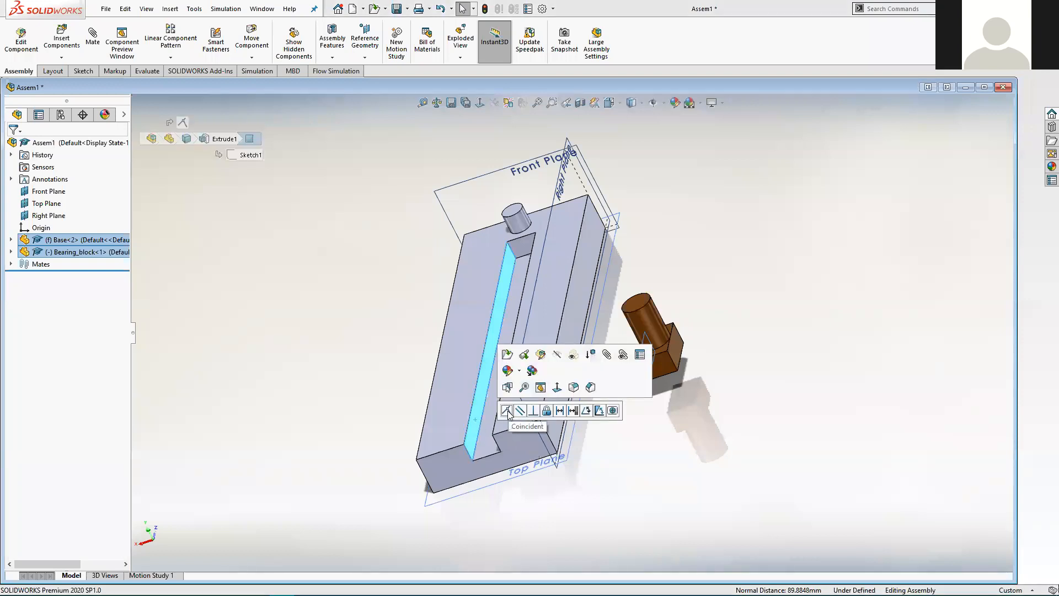
click(506, 411)
- Slide the Bearing_block along the Base's slot to check its travel, leaving it near the middle of the slot
middle_drag(374, 437, 471, 418)
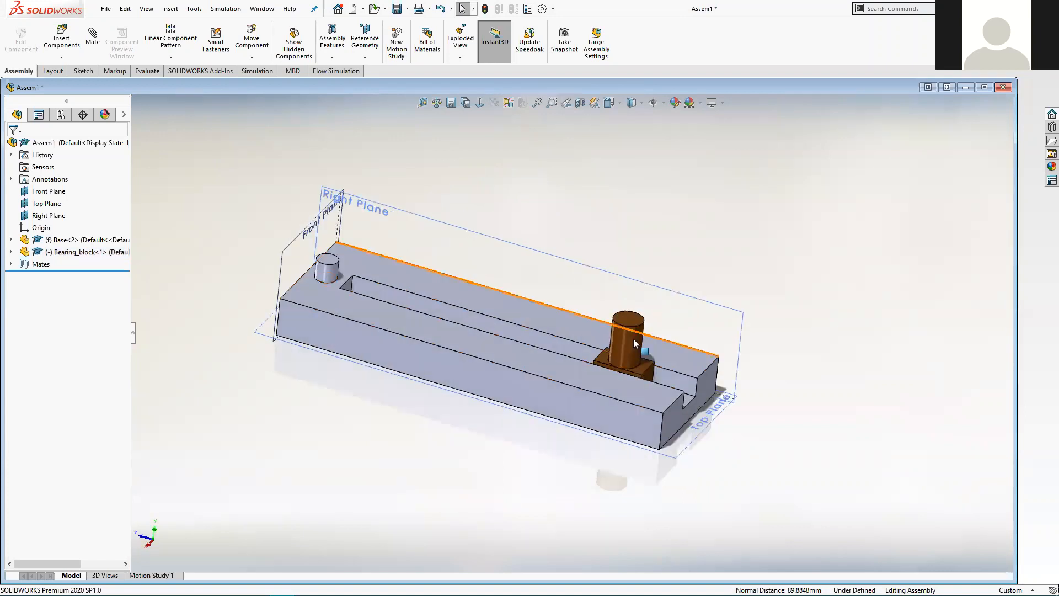
drag(631, 331, 517, 388)
mouse_move(657, 524)
middle_down()
mouse_move(646, 500)
mouse_move(657, 503)
middle_up()
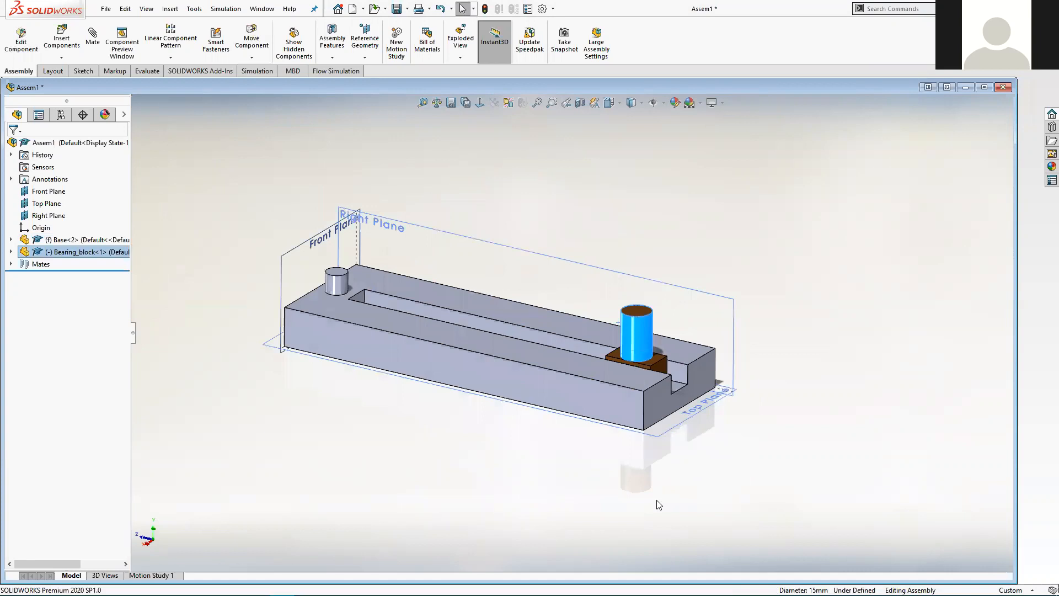
middle_drag(562, 449, 557, 496)
scroll(558, 335, down, 3)
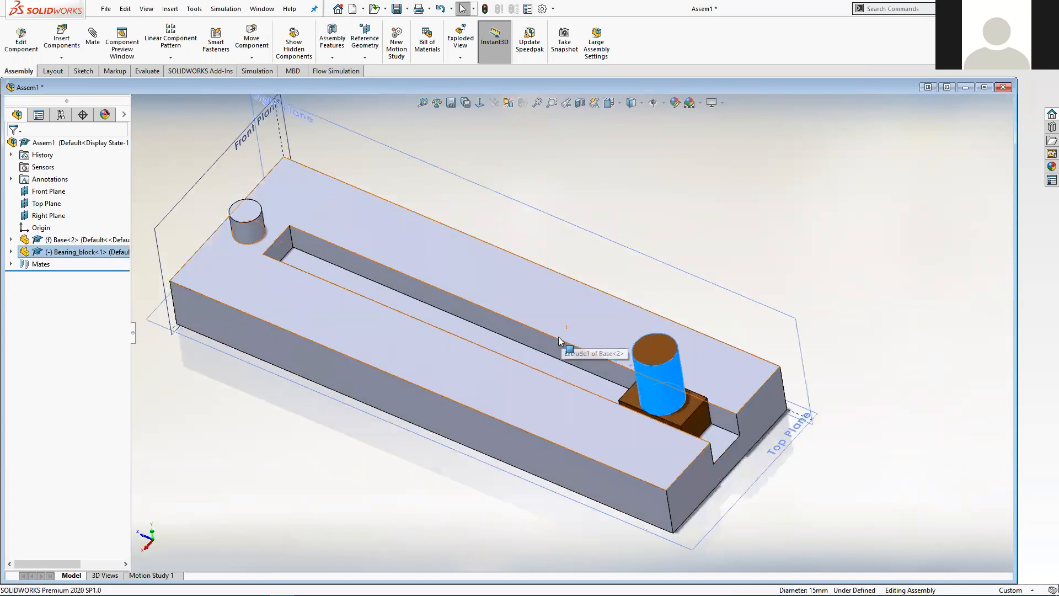
middle_drag(565, 490, 671, 396)
click(531, 501)
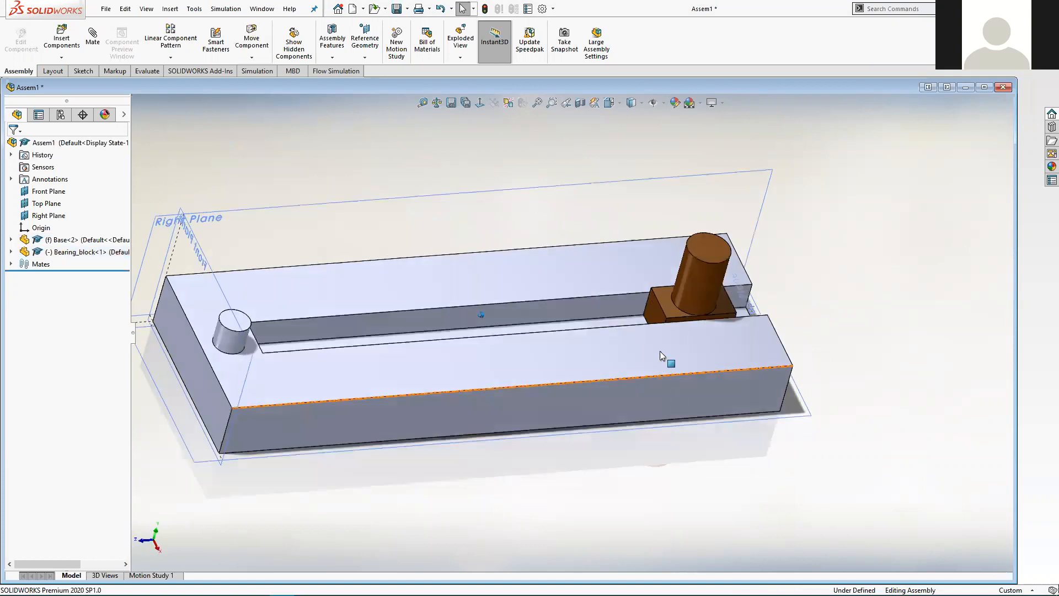
mouse_move(662, 283)
middle_down()
mouse_move(677, 283)
mouse_move(665, 272)
mouse_move(674, 273)
mouse_move(731, 302)
middle_up()
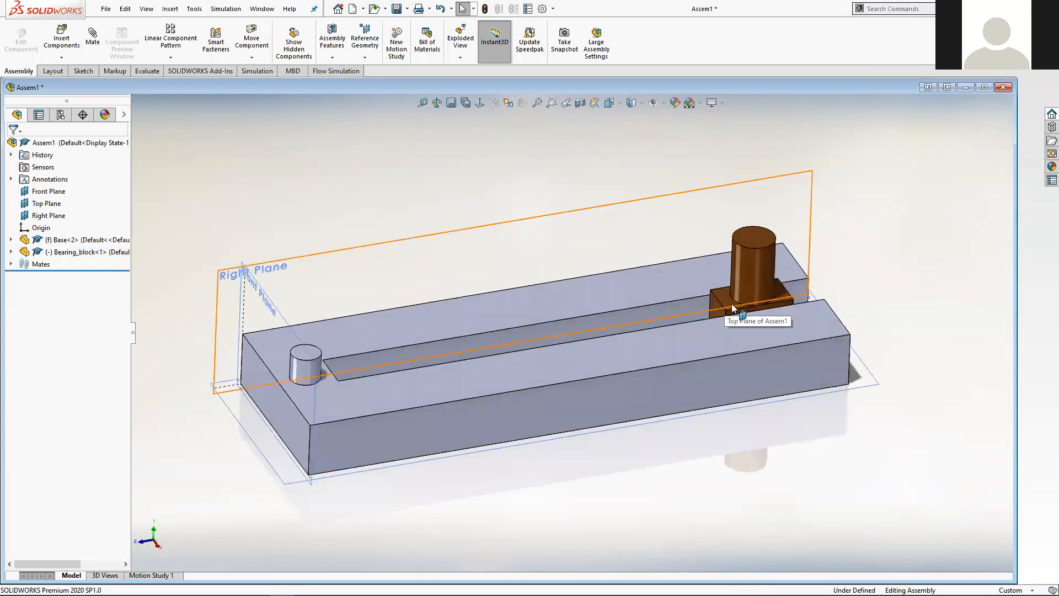
drag(752, 254, 542, 297)
click(418, 180)
- Add a limit distance mate between the Bearing_block's end face and the slot's closed end, with maximum 100 mm and minimum 0 mm
scroll(543, 342, down, 2)
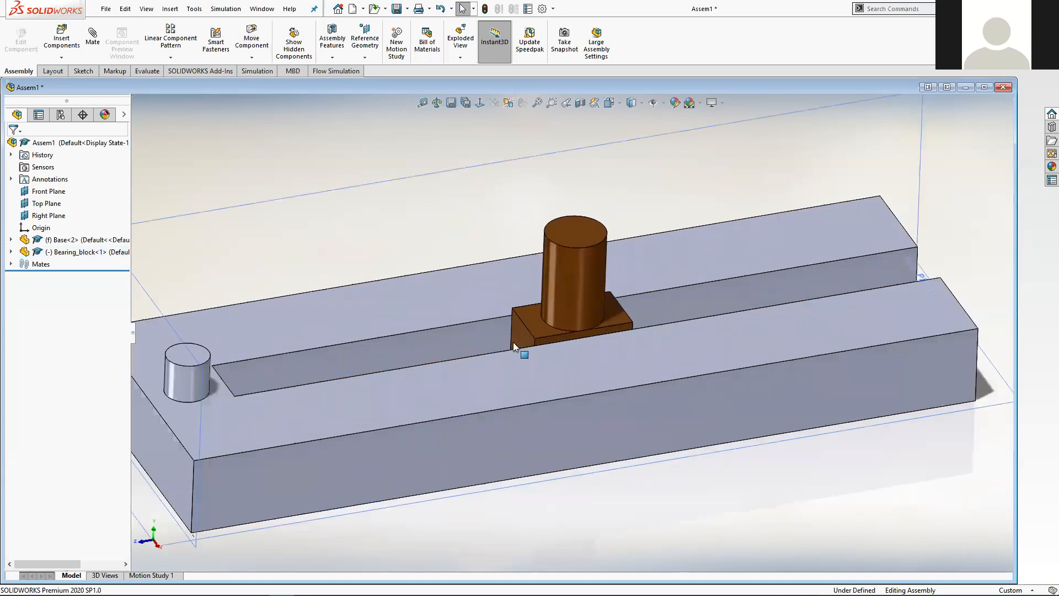
scroll(520, 336, down, 1)
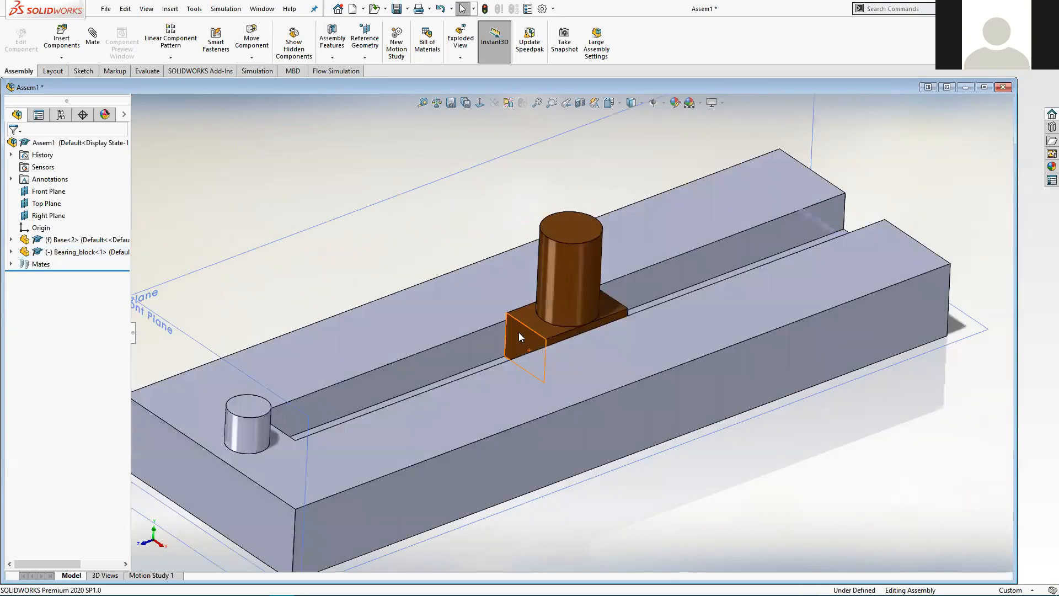
click(518, 331)
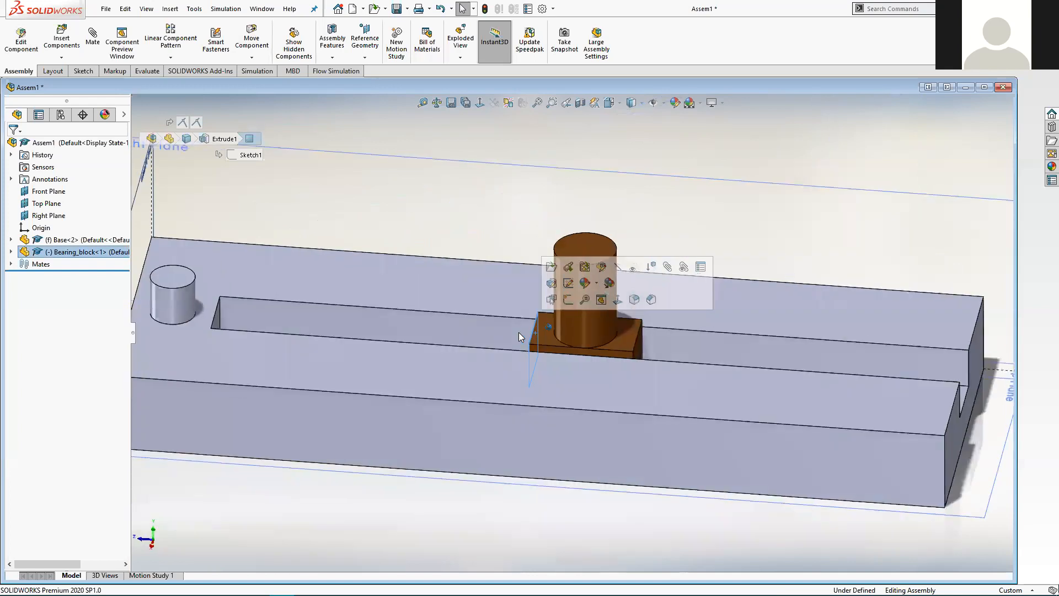
middle_drag(518, 332, 482, 313)
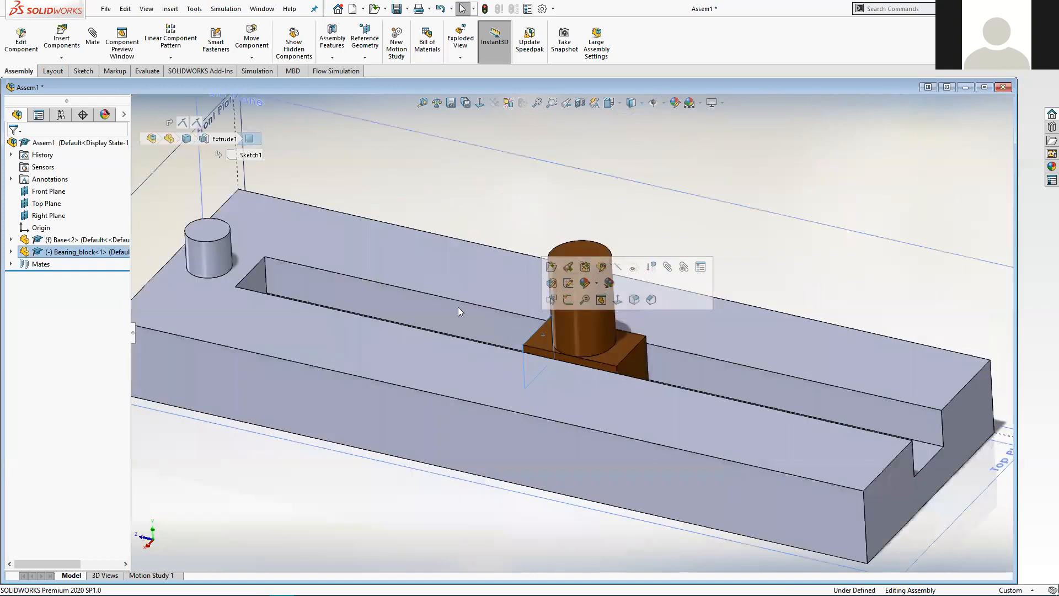
click(255, 283)
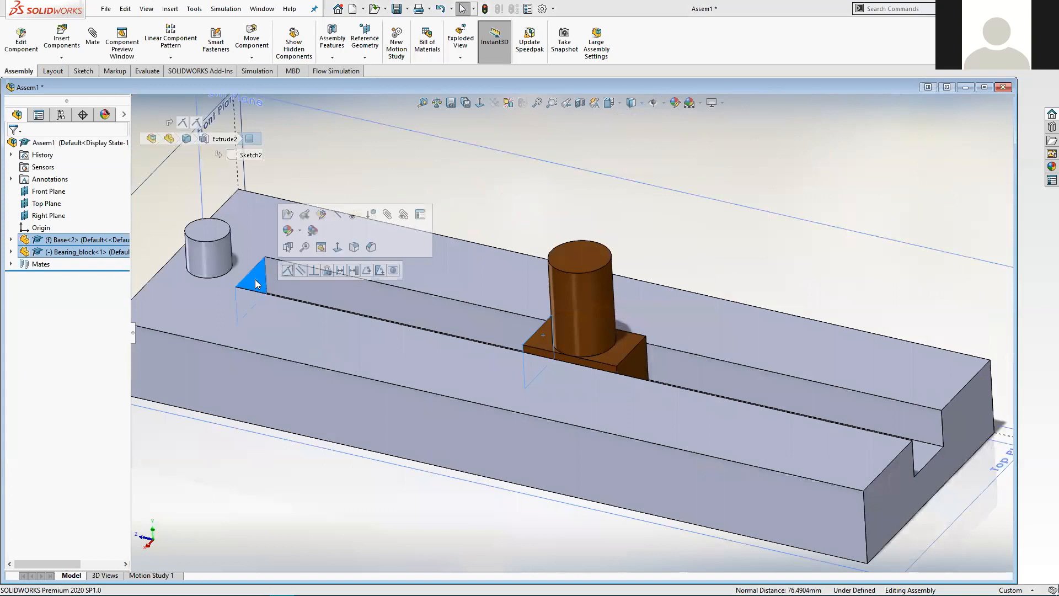
click(353, 271)
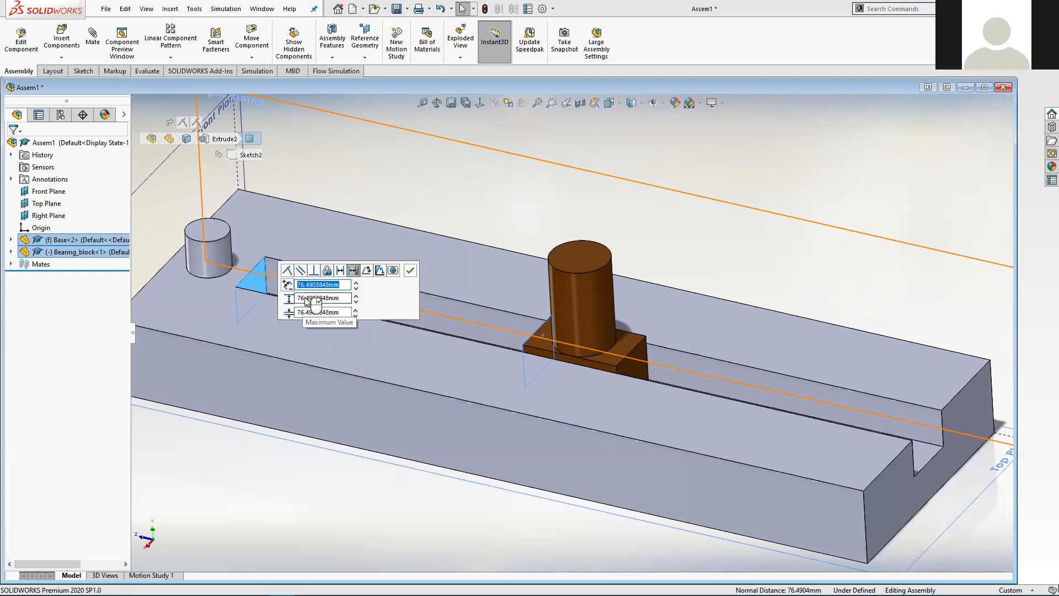
click(343, 298)
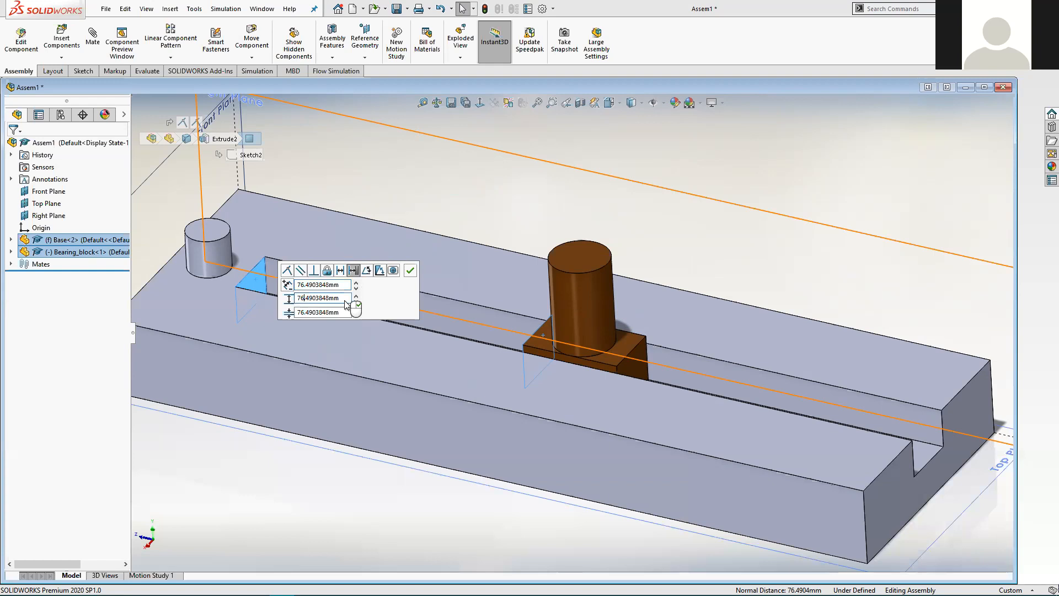
drag(342, 302, 288, 310)
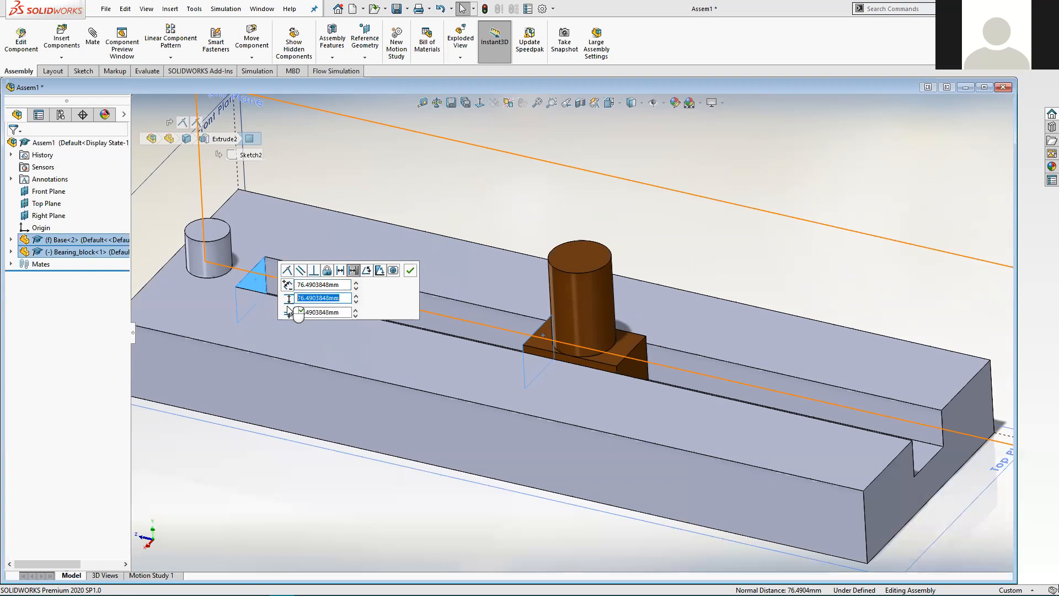
text(100)
key(Return)
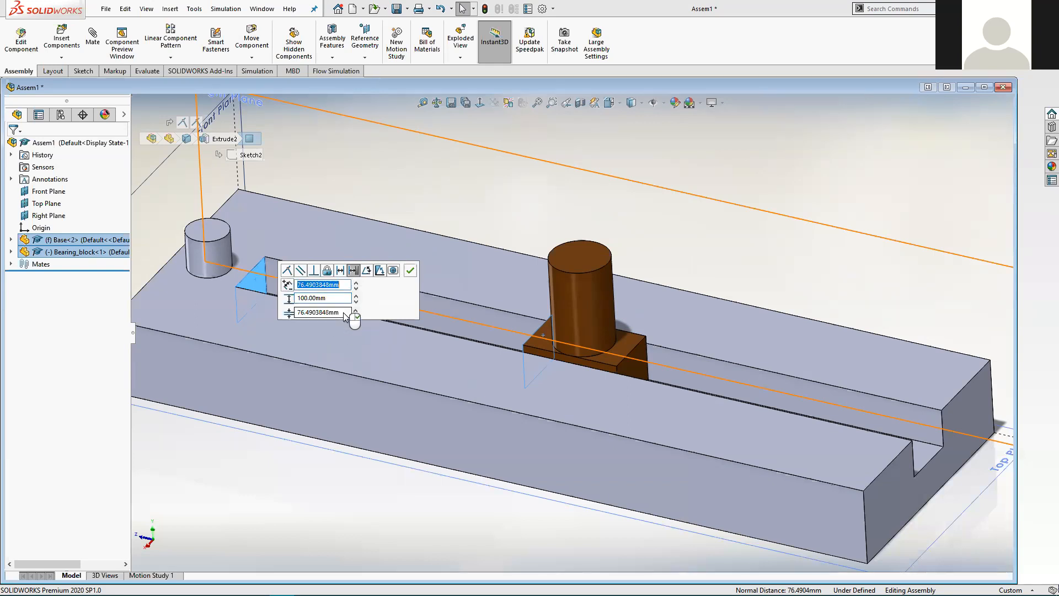
click(342, 314)
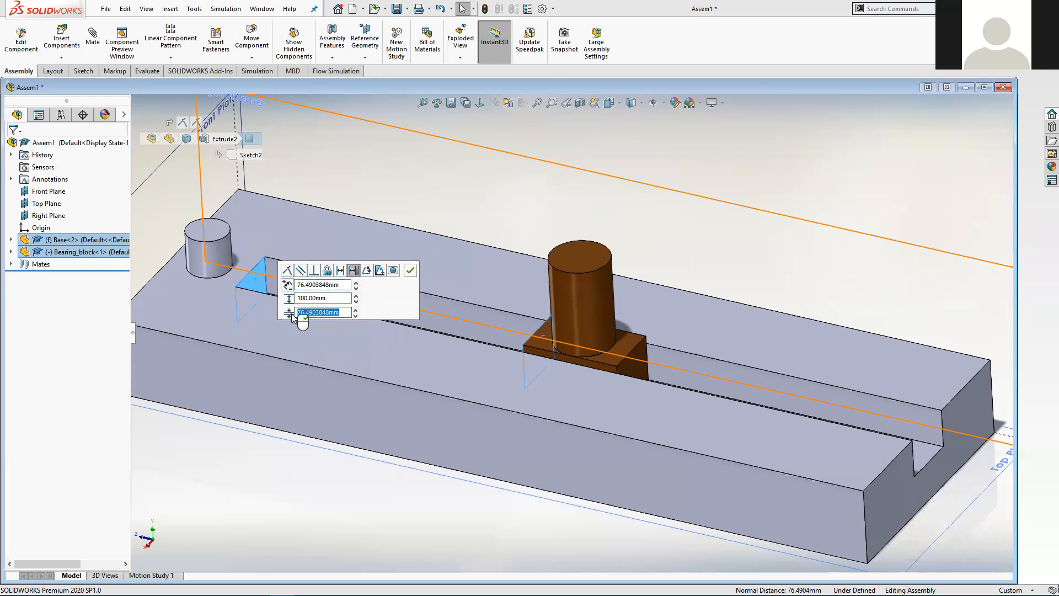
text(0.00mm)
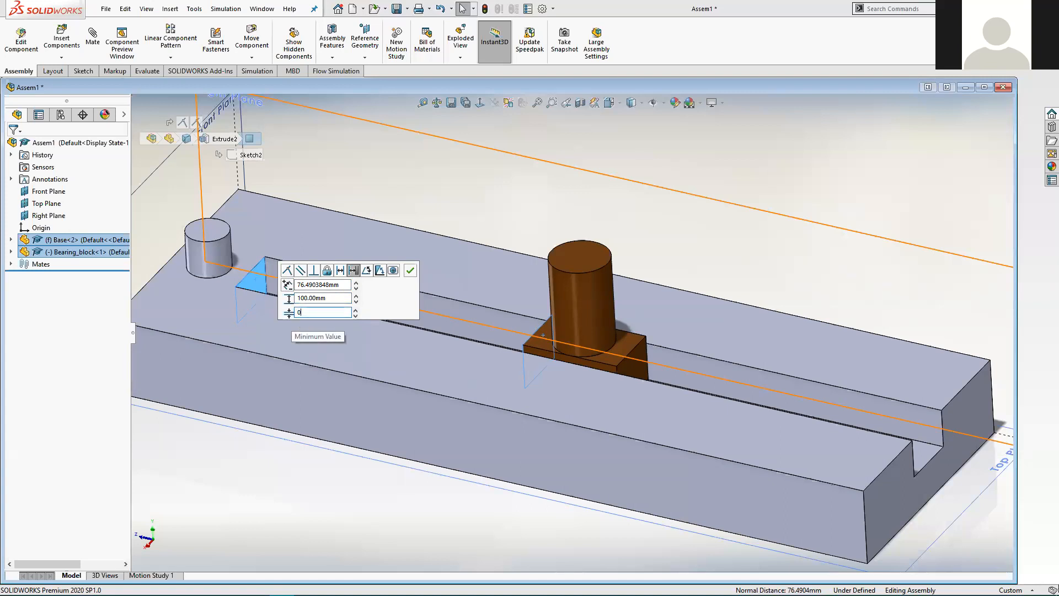
click(410, 270)
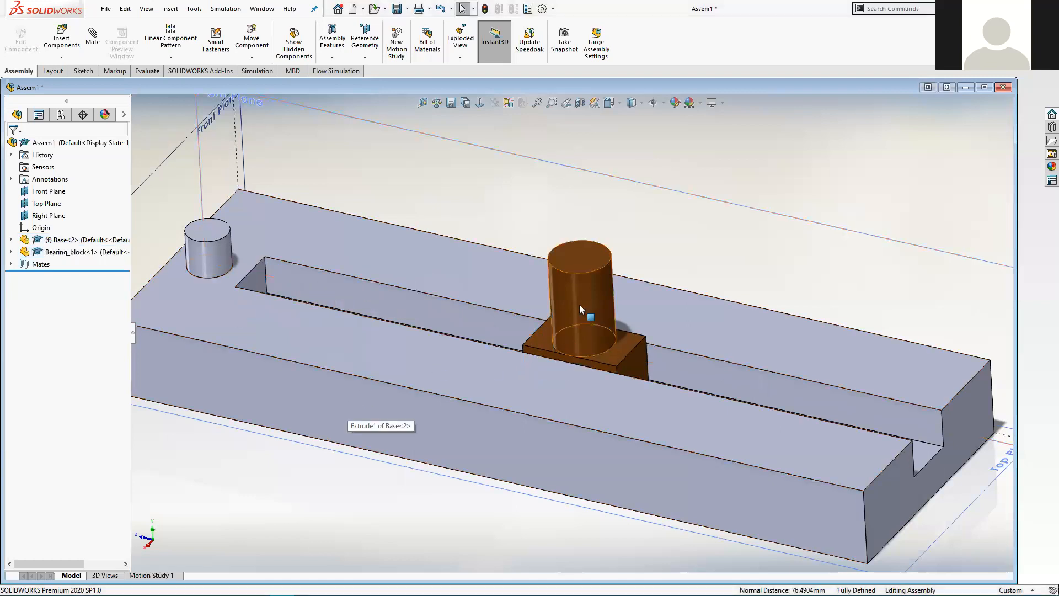
- Test the limit distance mate by sliding the Bearing_block along the Base's slot
drag(623, 309, 815, 512)
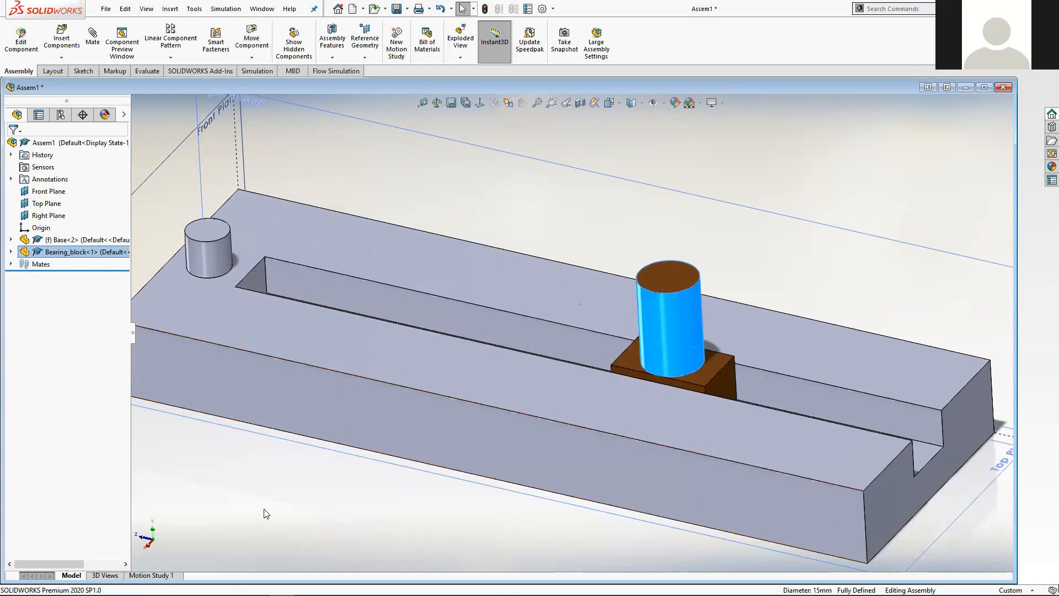
key(f)
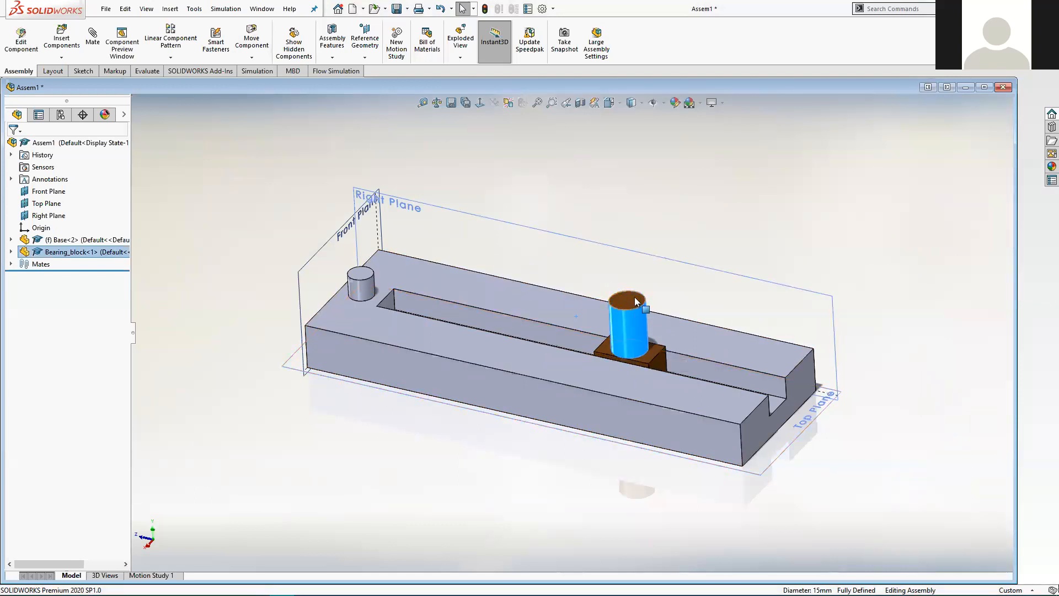
drag(634, 298, 636, 430)
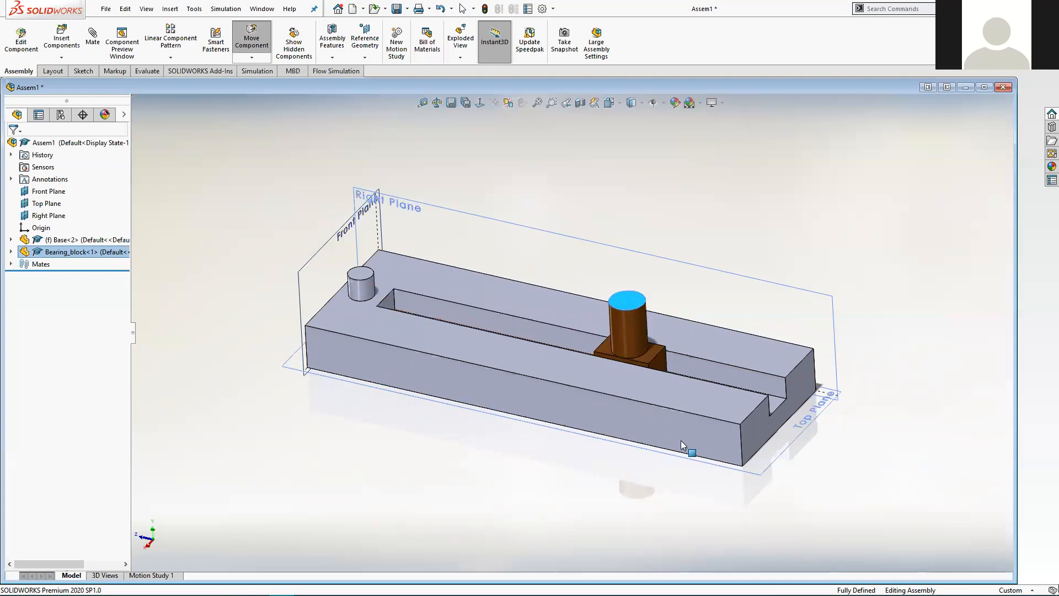
drag(681, 440, 680, 440)
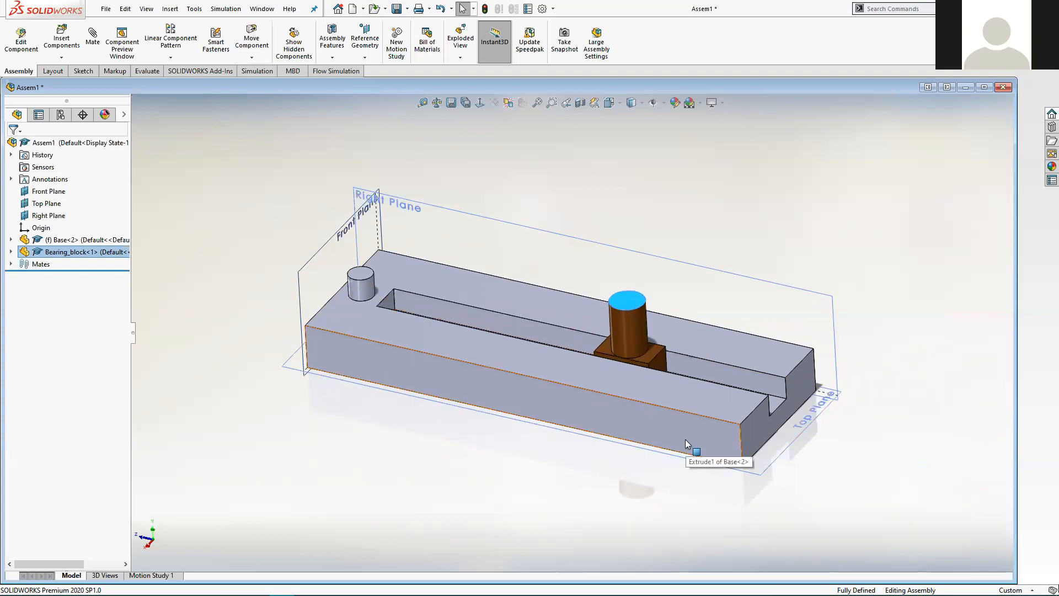
drag(636, 315, 679, 486)
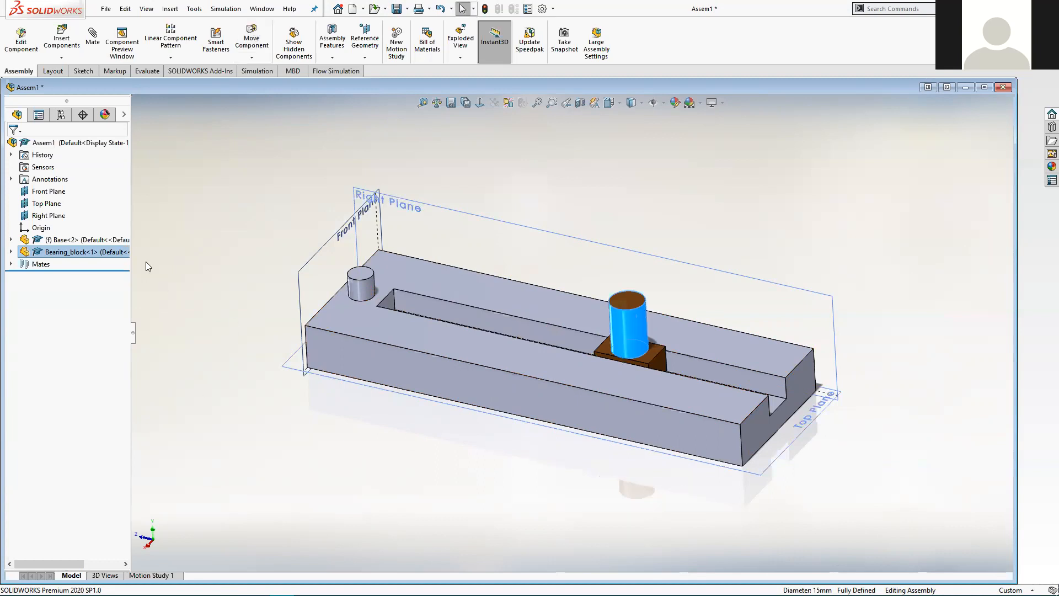
click(224, 259)
- Insert the wheel part above the pin end of the Base, accepting the educational version notice
middle_drag(224, 259, 225, 230)
click(69, 42)
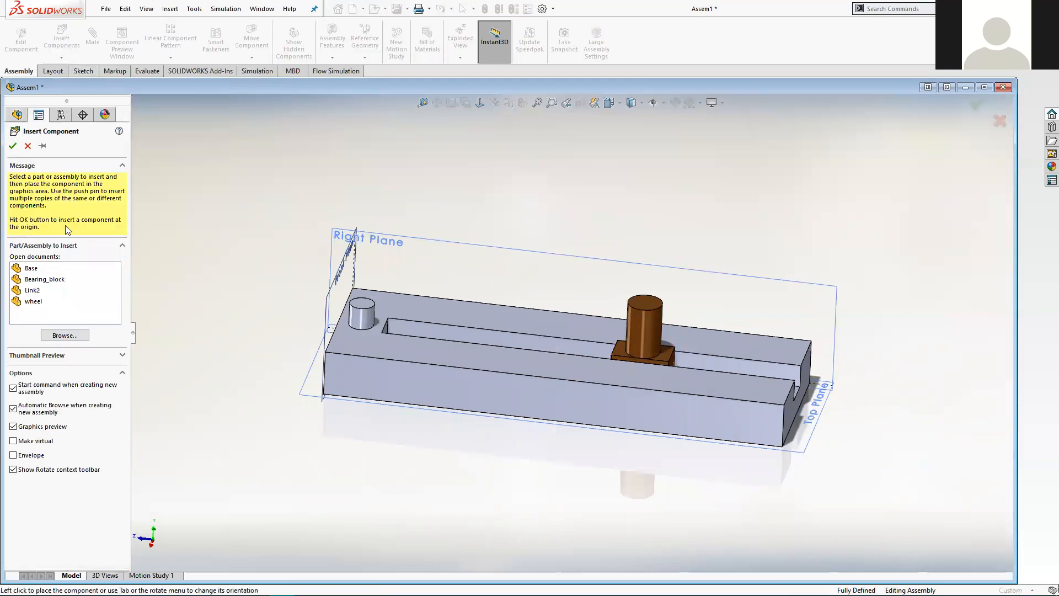
click(34, 302)
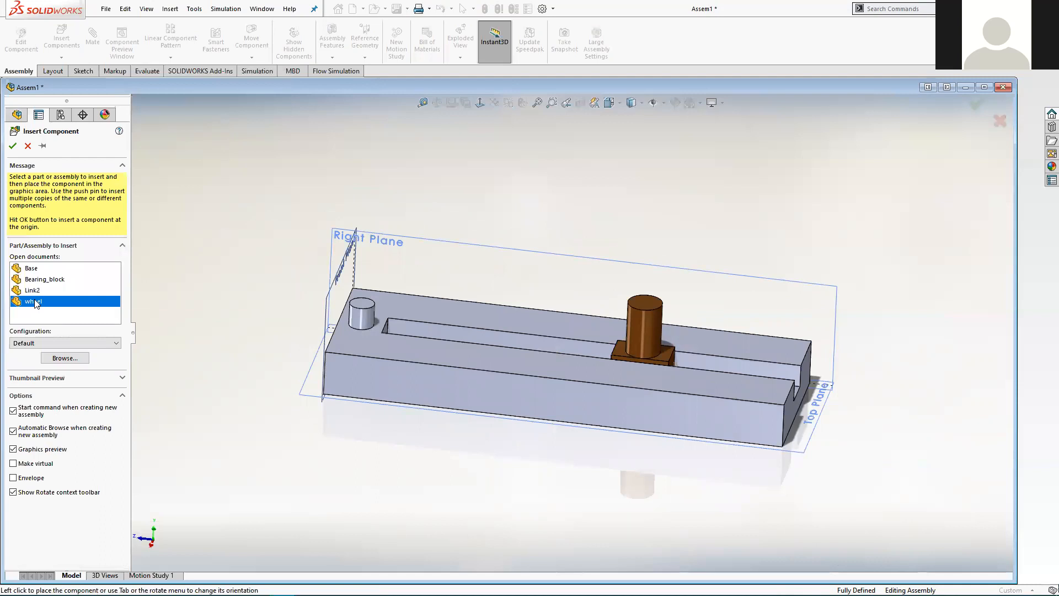
click(296, 161)
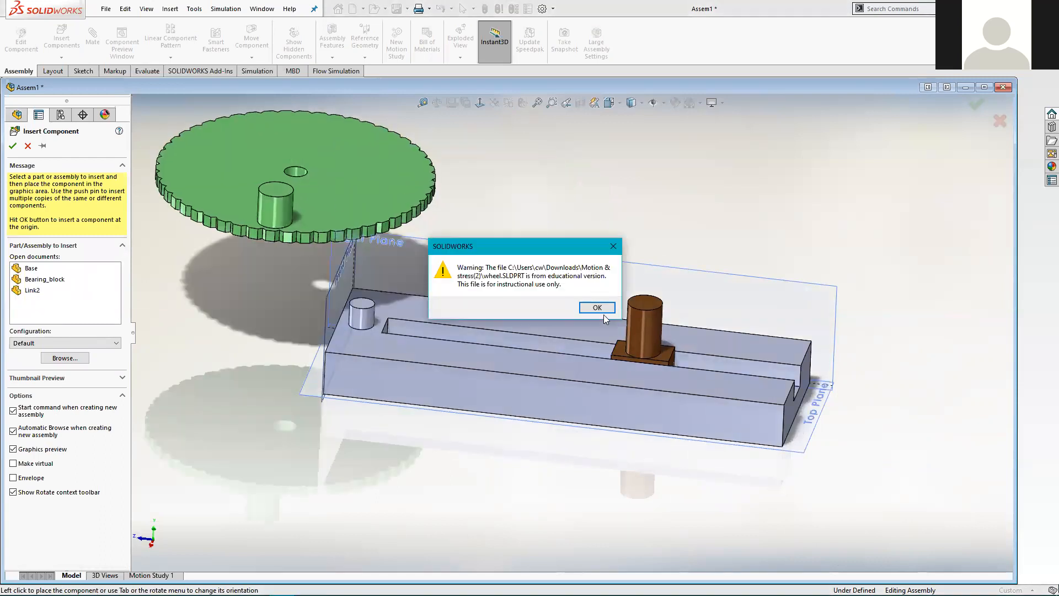
click(604, 309)
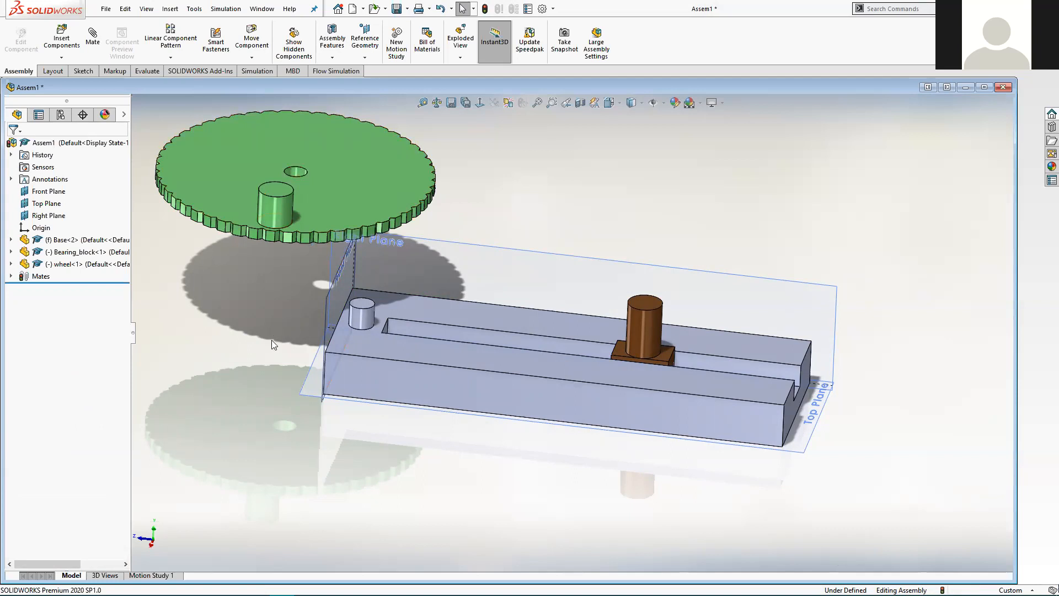
- Move the wheel with the triad so it sits more closely above the Base's pin
click(51, 241)
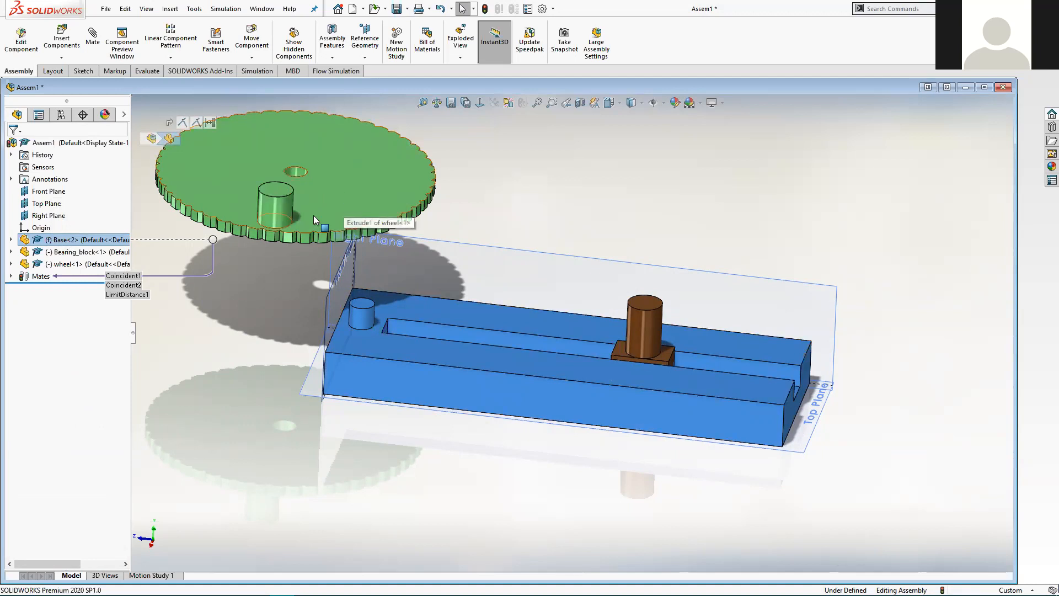
click(61, 264)
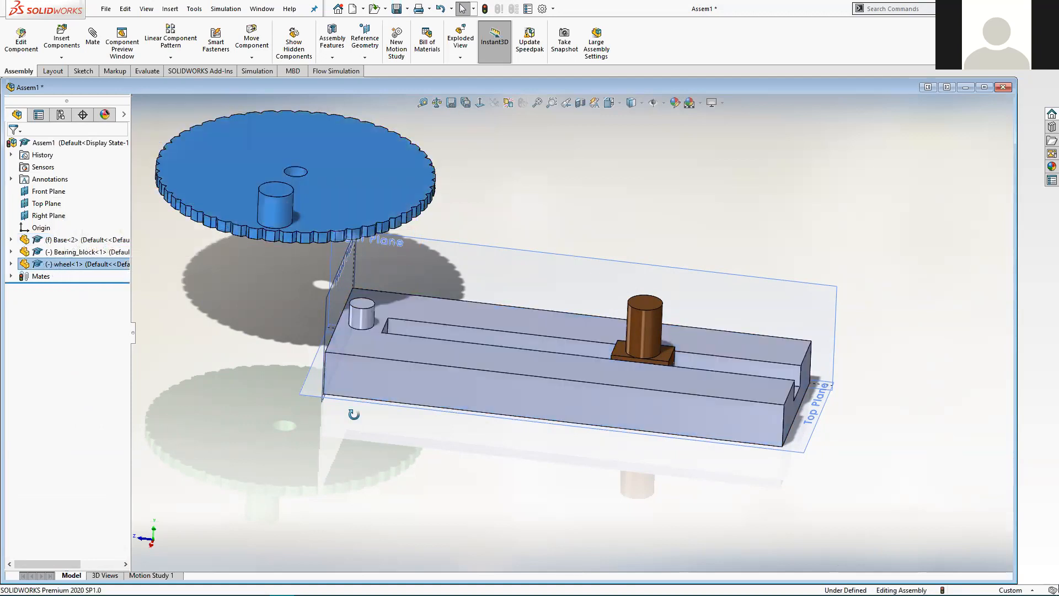
middle_drag(357, 422, 419, 403)
middle_drag(297, 250, 323, 388)
drag(269, 245, 316, 212)
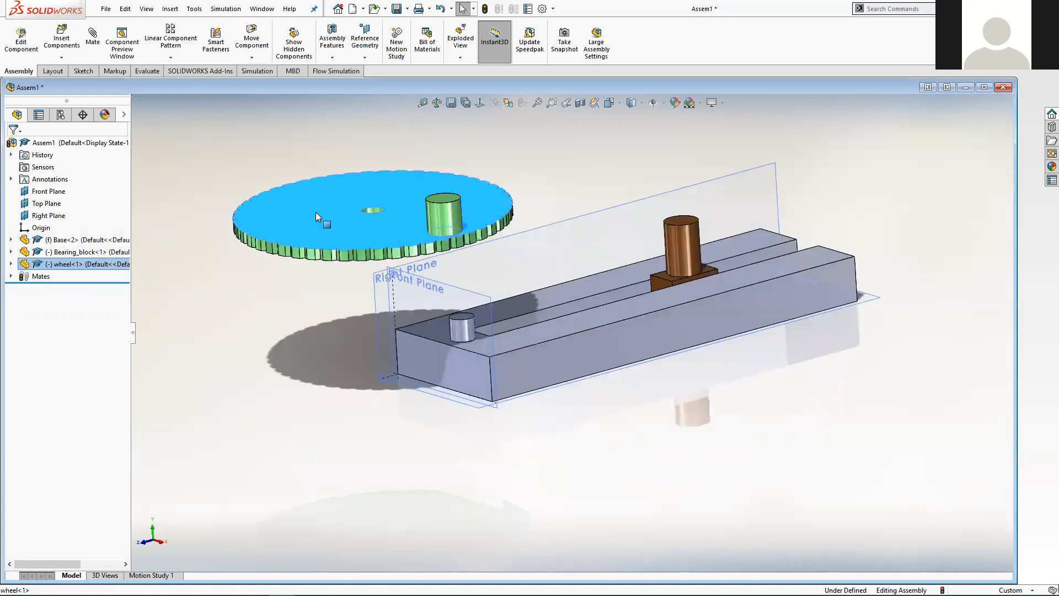
right_click(316, 209)
click(356, 345)
drag(411, 210, 396, 155)
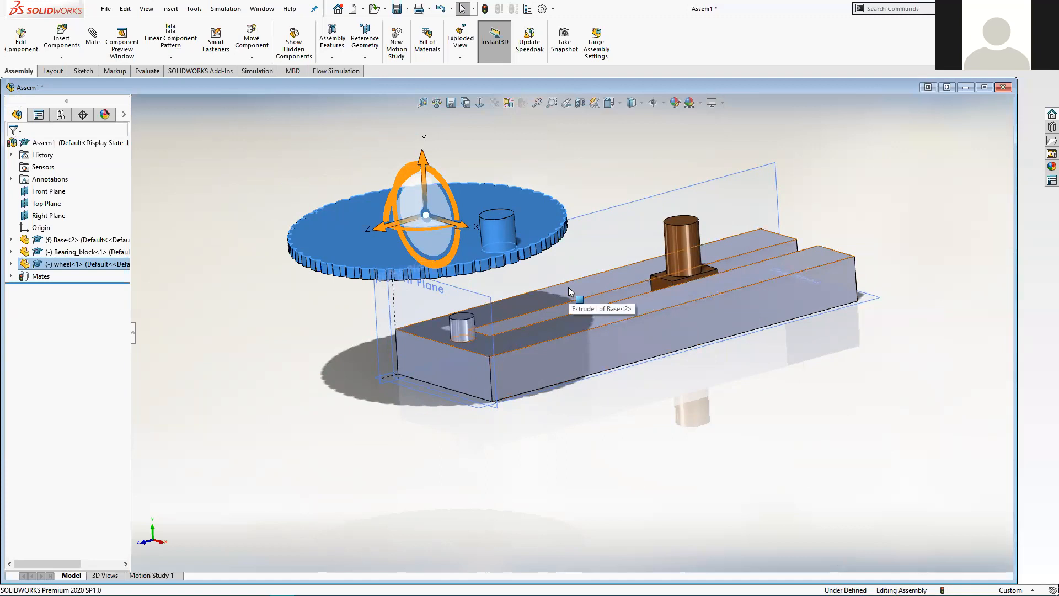
mouse_move(568, 287)
middle_down()
mouse_move(497, 258)
mouse_move(496, 319)
mouse_move(290, 312)
mouse_move(279, 321)
mouse_move(404, 302)
middle_up()
click(289, 311)
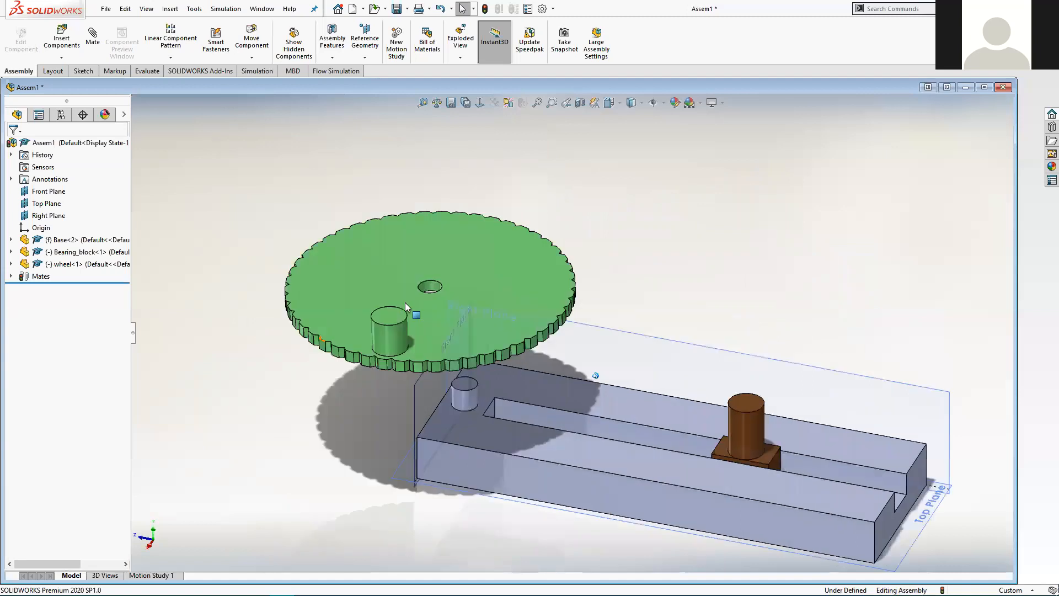
- Add a concentric mate between the wheel's centre hole and the Base's pin
click(433, 284)
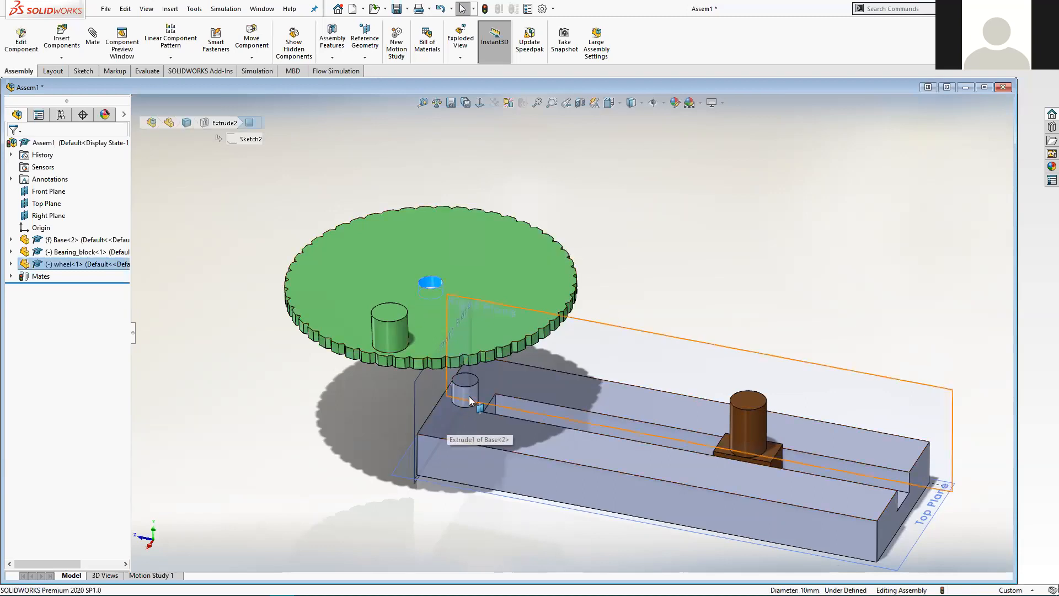
scroll(471, 397, down, 3)
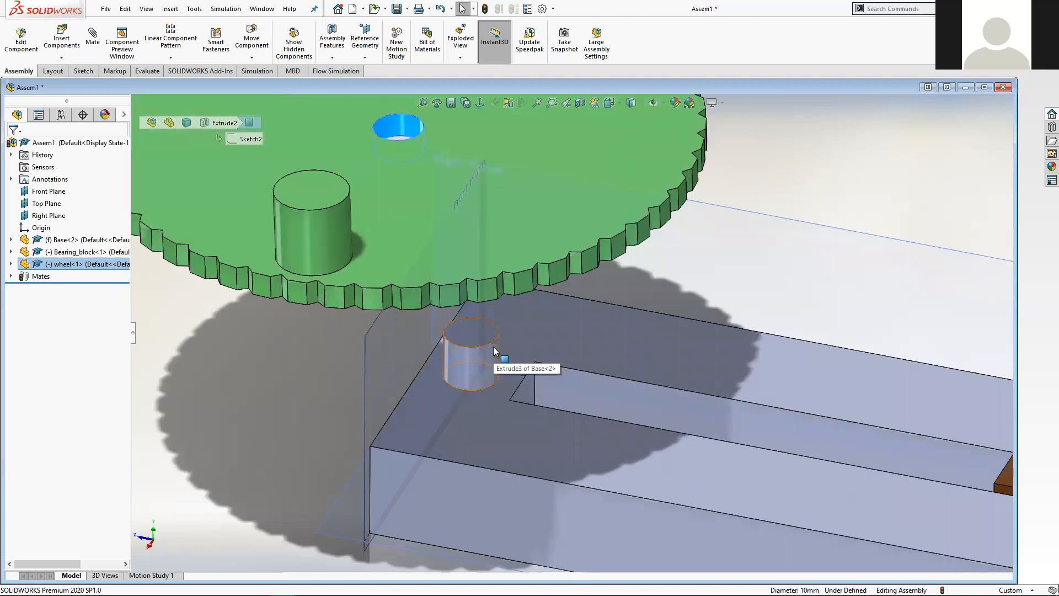
ctrl+click(493, 348)
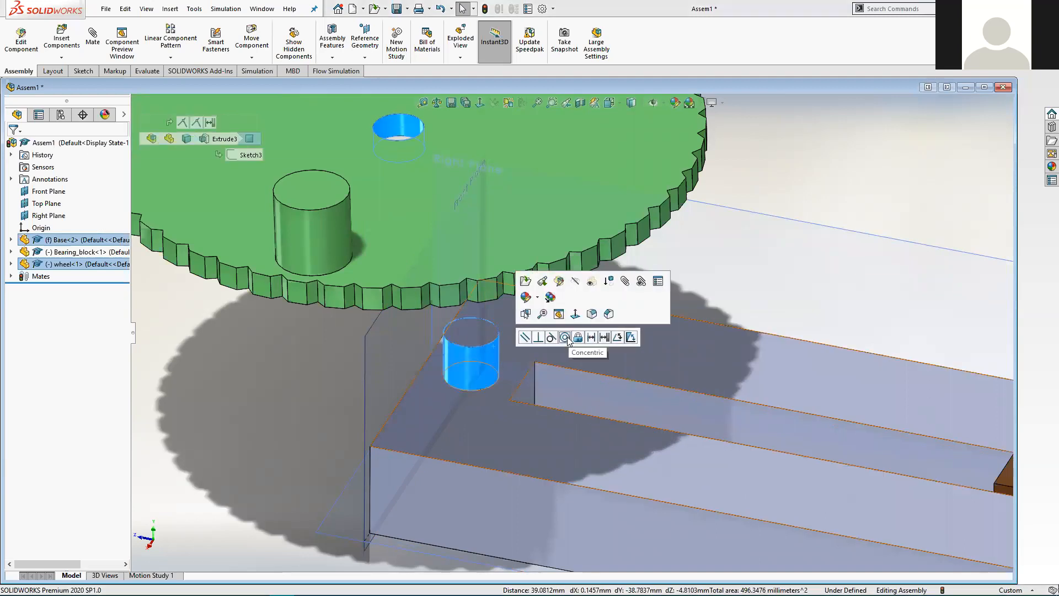
click(564, 337)
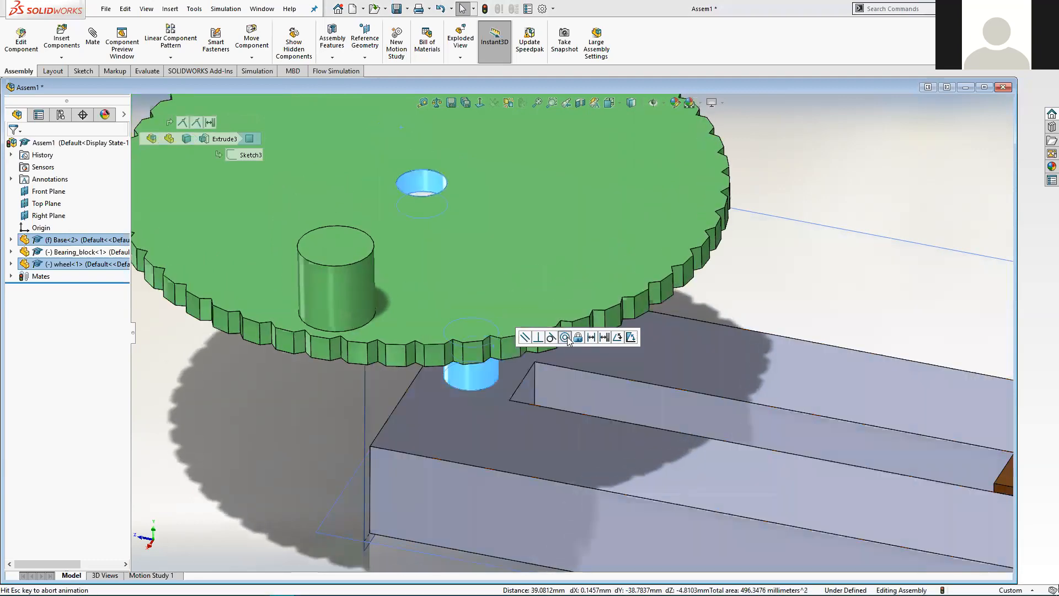
scroll(326, 364, up, 5)
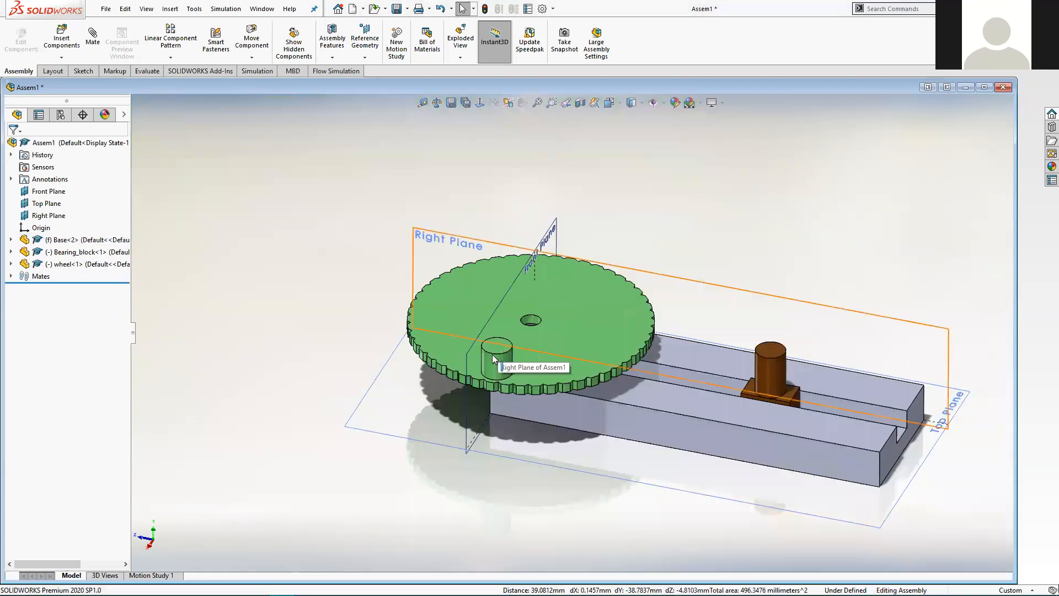
- Raise the wheel off the Base along the pin's axis and rotate it so its crank pin swings toward the Bearing_block
click(492, 349)
drag(492, 348, 459, 285)
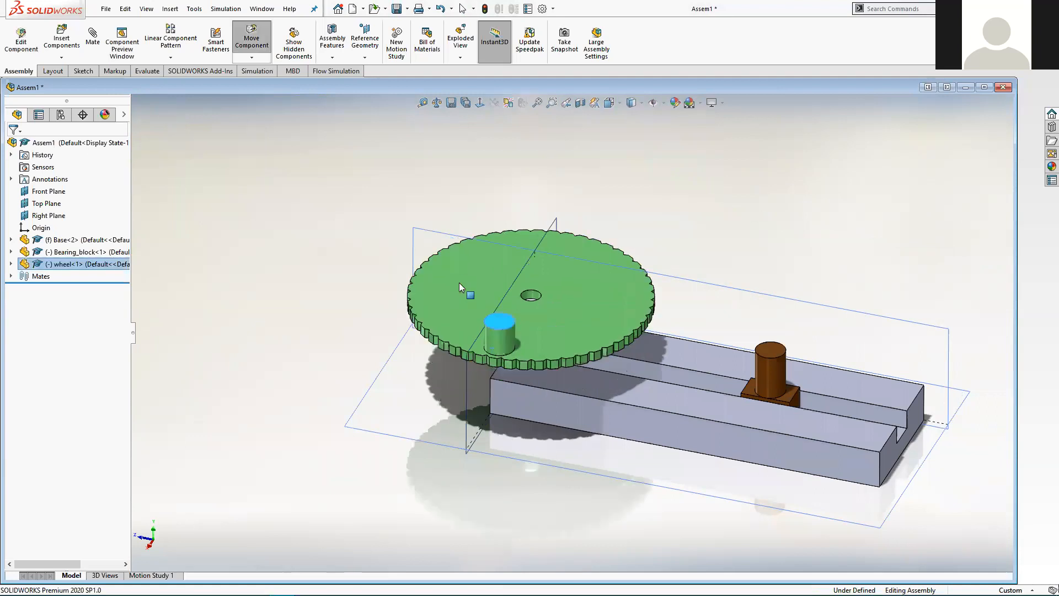
drag(435, 325, 460, 332)
drag(538, 329, 475, 314)
click(238, 256)
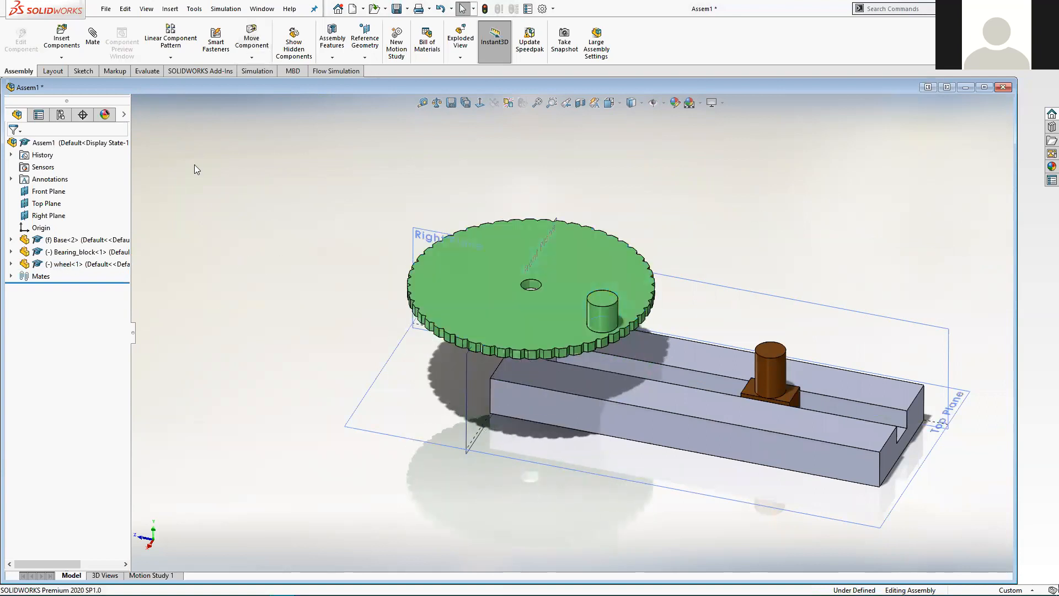
- Insert the Link2 part beside the wheel, trying 90° rotations about X before placing it, and accept the educational version notice
click(61, 38)
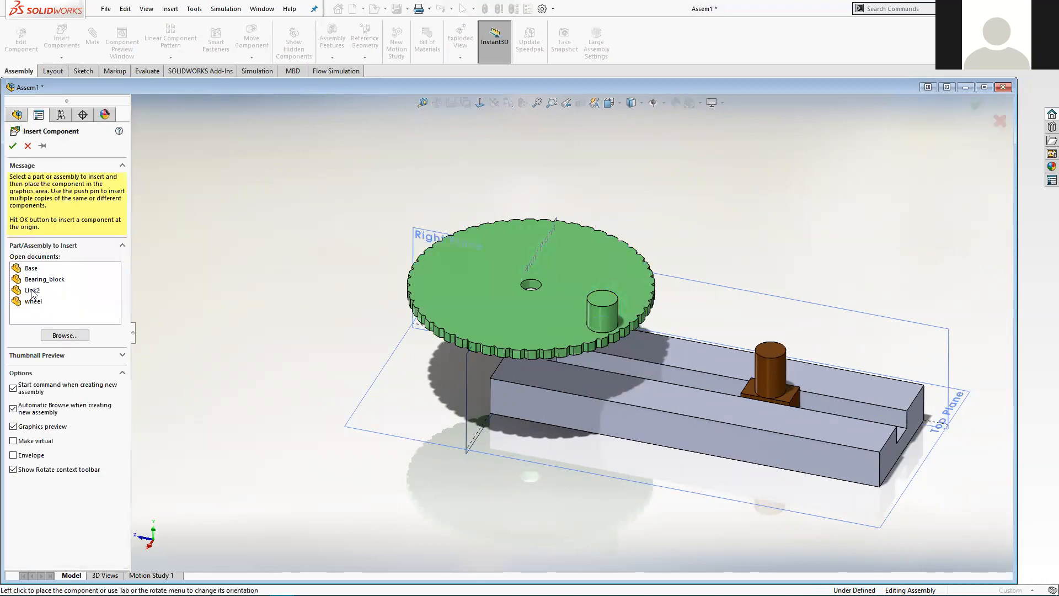
click(32, 290)
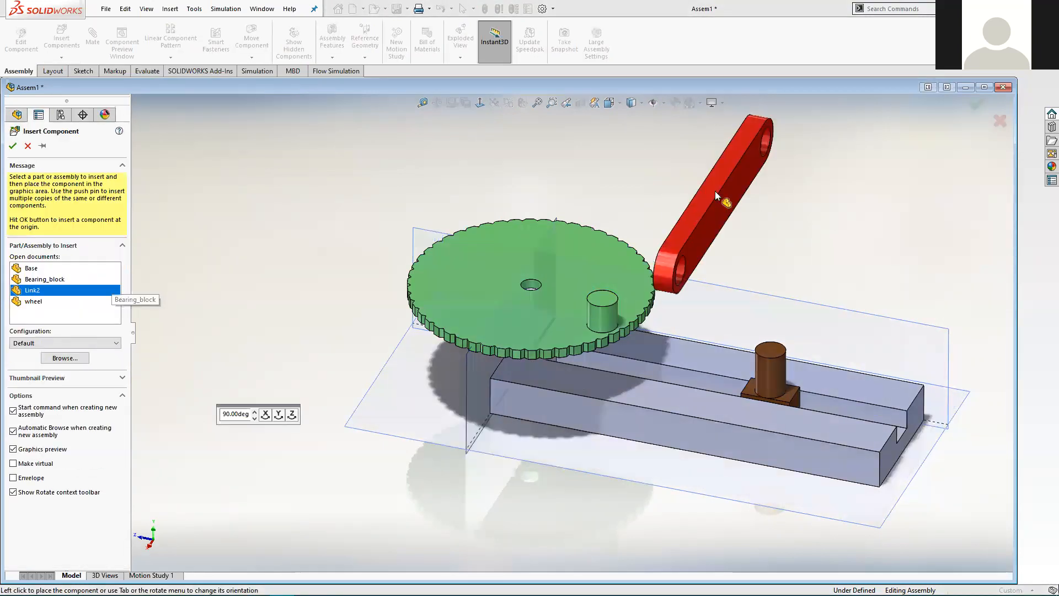
middle_drag(699, 208, 609, 208)
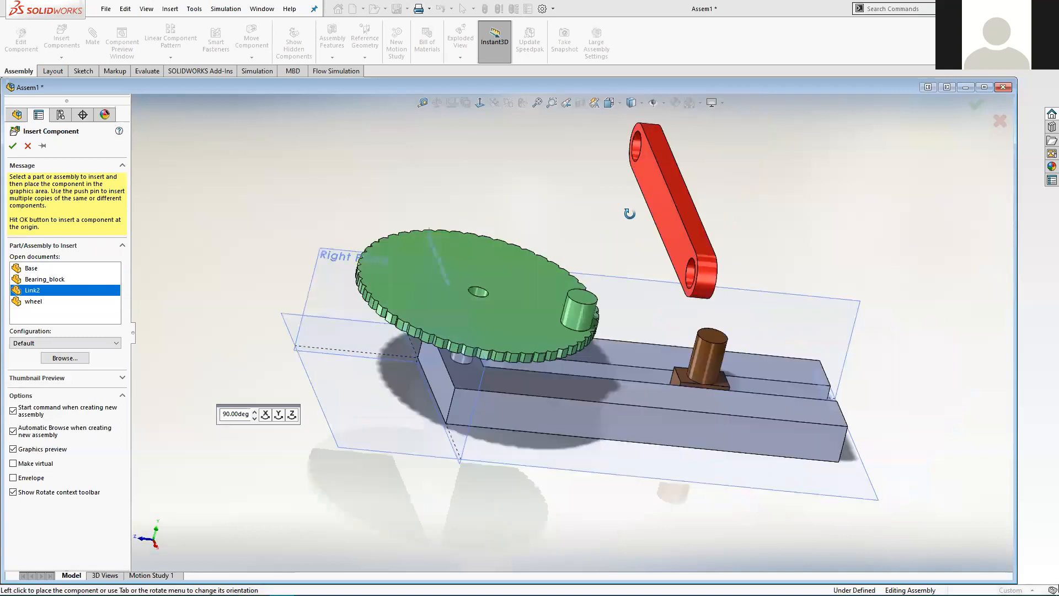
click(265, 414)
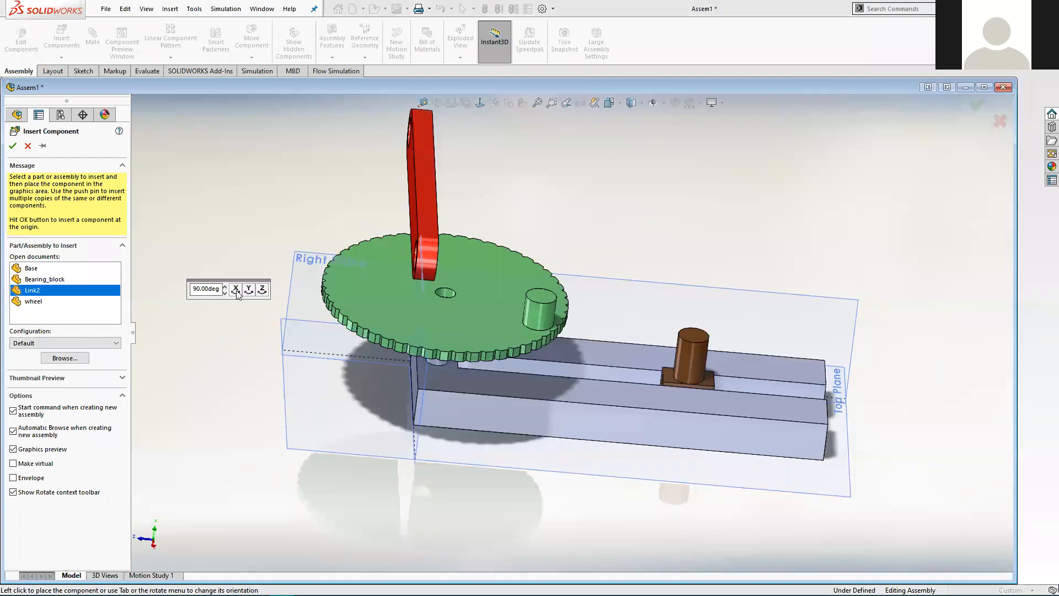
click(236, 290)
mouse_move(372, 183)
middle_down()
mouse_move(352, 181)
mouse_move(364, 187)
middle_up()
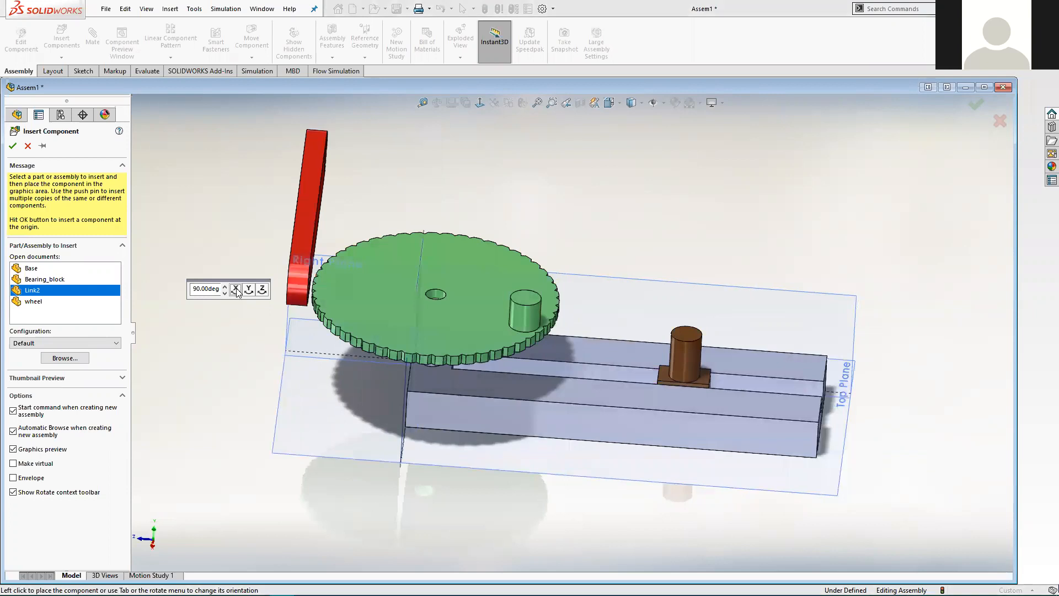
middle_drag(267, 309, 269, 313)
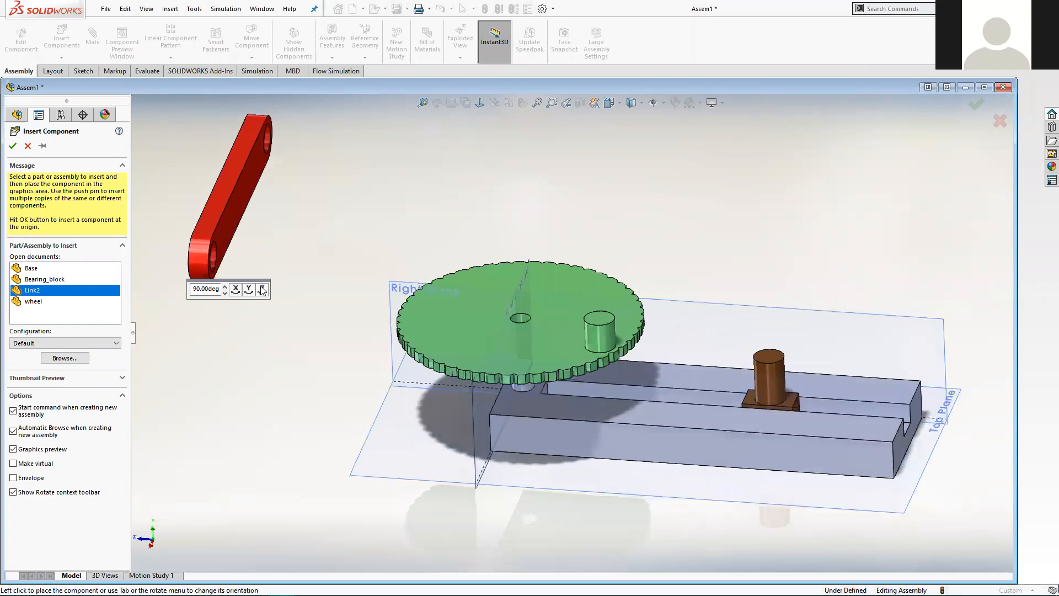
click(235, 291)
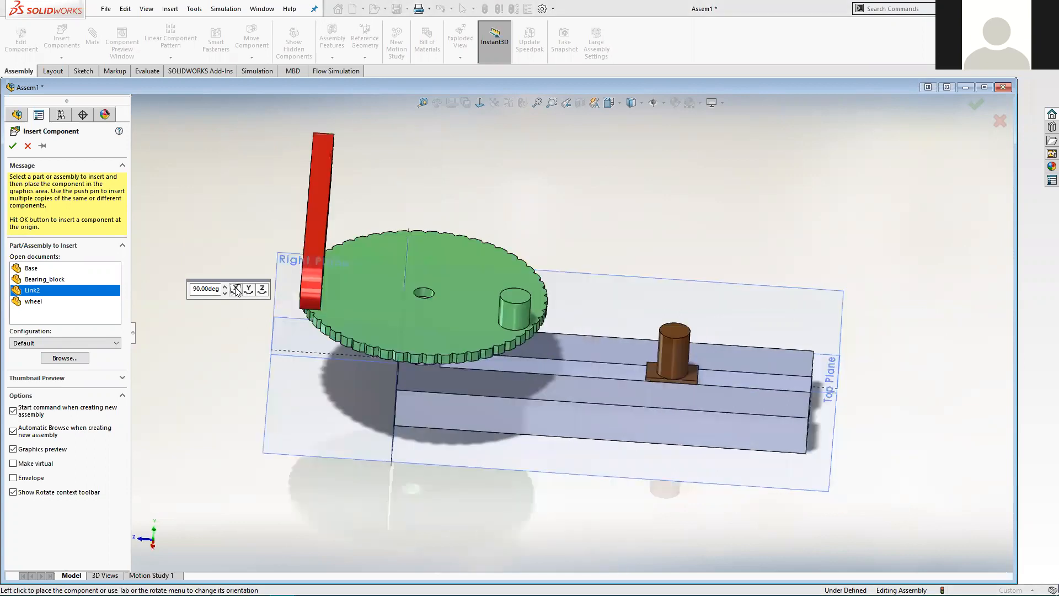
middle_drag(265, 327, 281, 299)
click(236, 291)
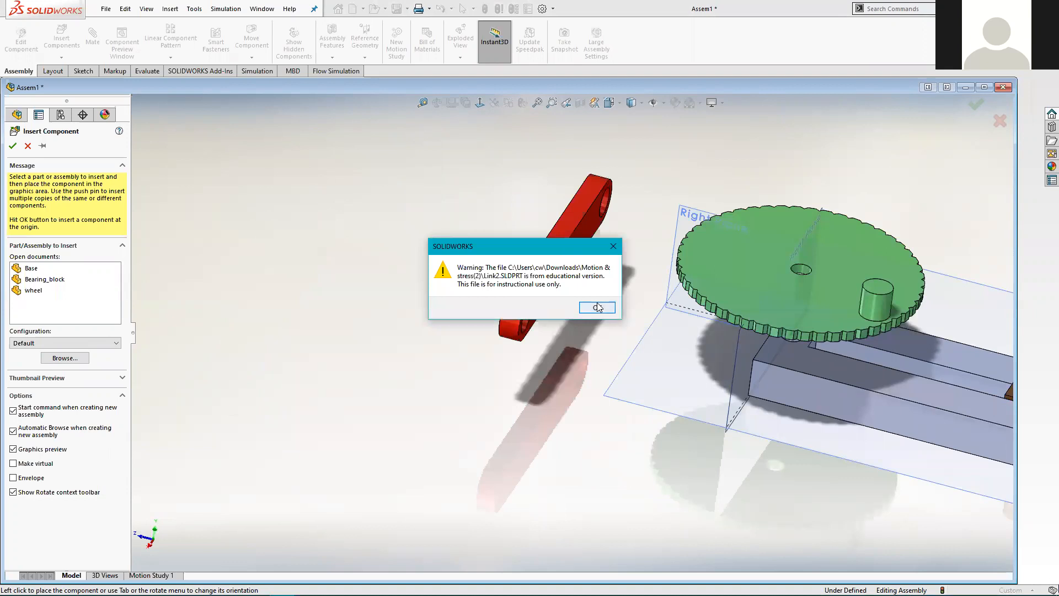
click(596, 307)
- Use the triad to lay Link2 flat with its holes vertical, positioned lengthwise above the wheel's crank pin and the Bearing_block
scroll(485, 380, up, 1)
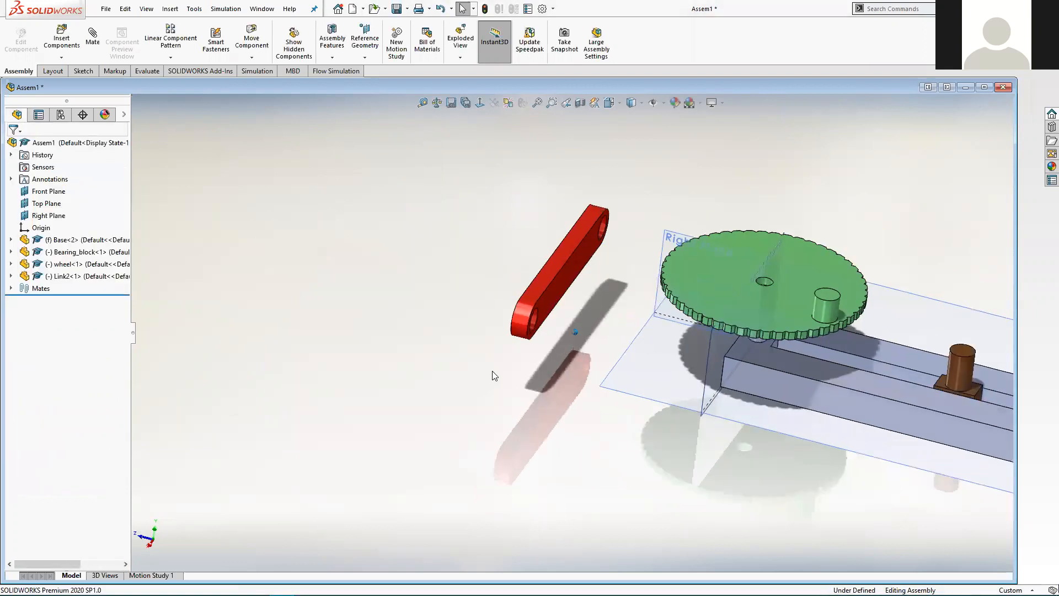
middle_drag(492, 375, 486, 379)
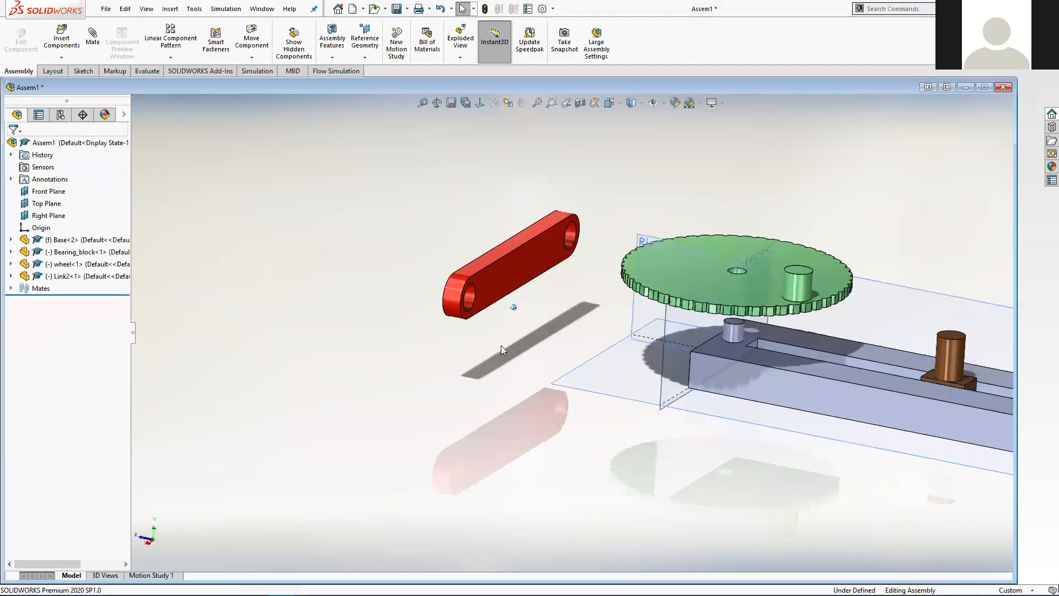
middle_drag(513, 306, 501, 345)
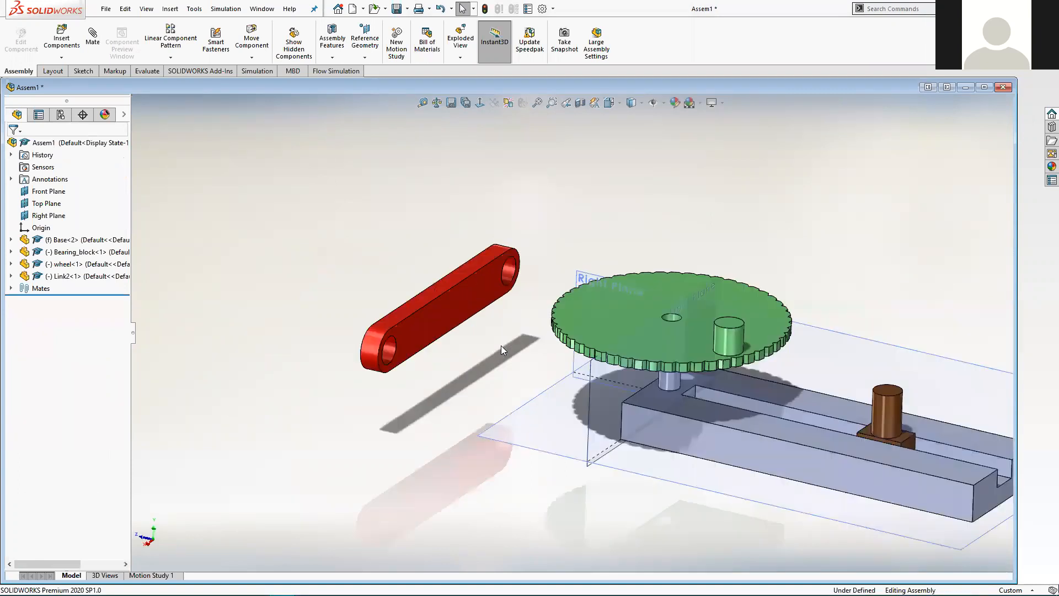
right_click(445, 303)
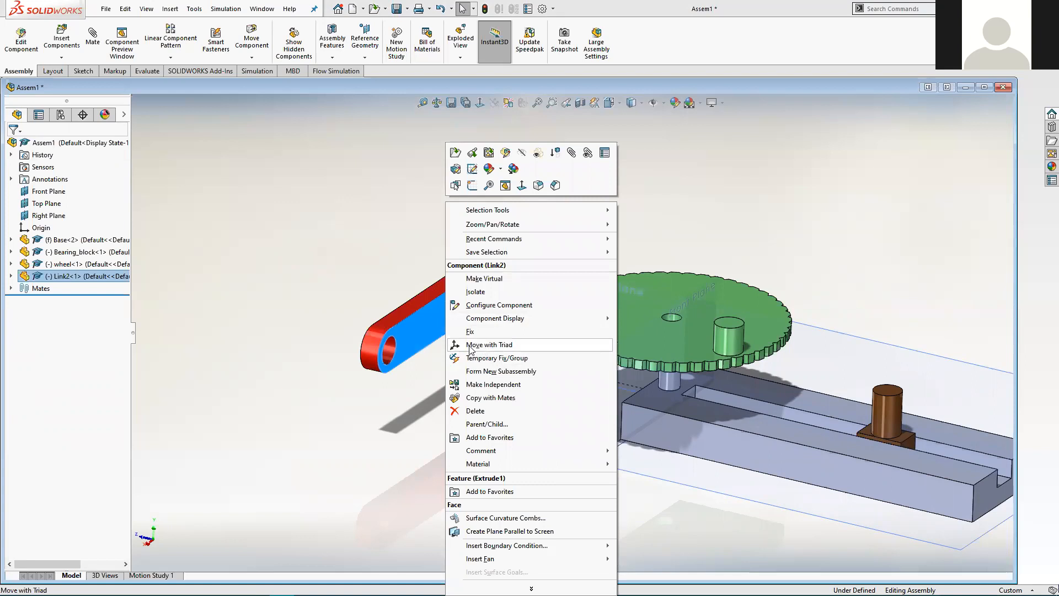
click(496, 341)
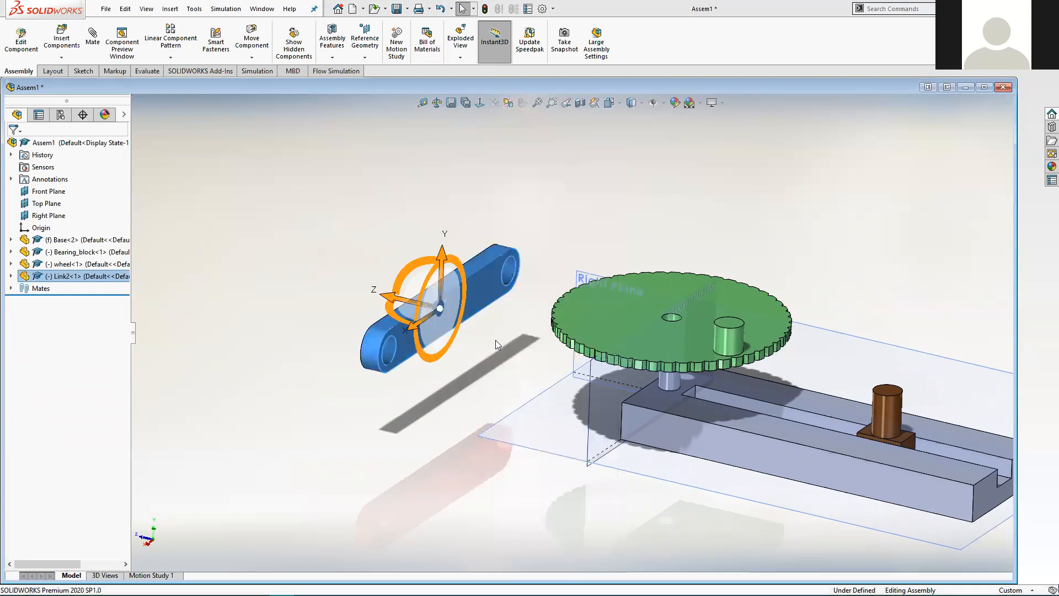
drag(417, 257, 431, 306)
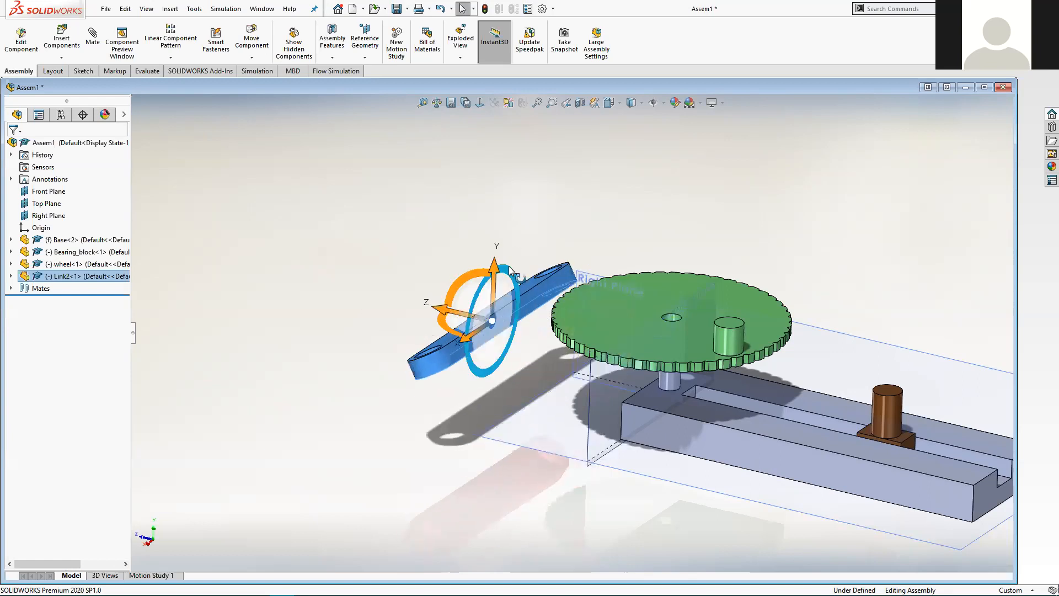
drag(500, 277, 510, 199)
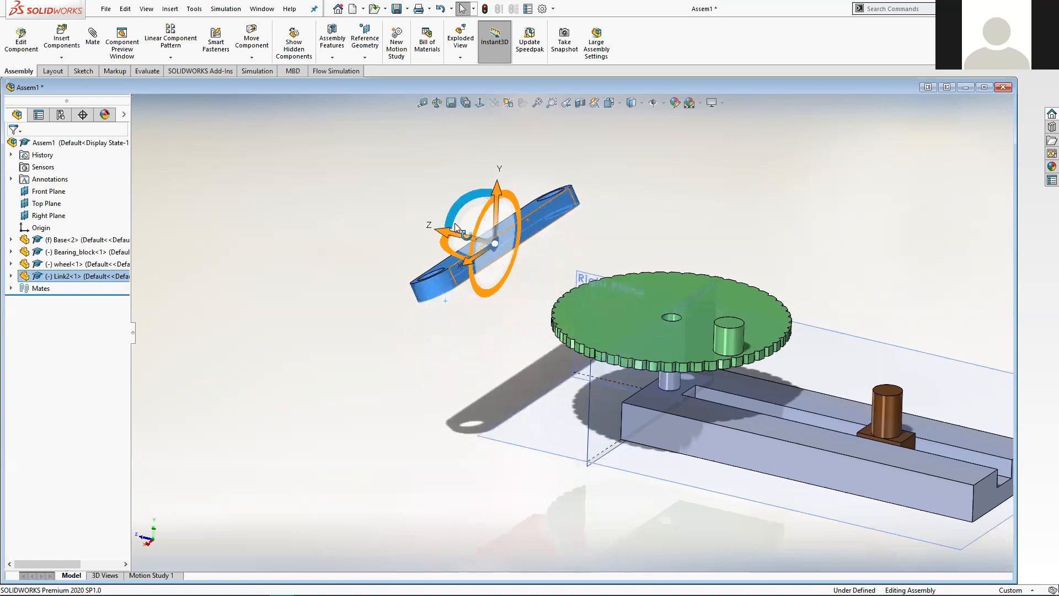
drag(456, 223, 401, 169)
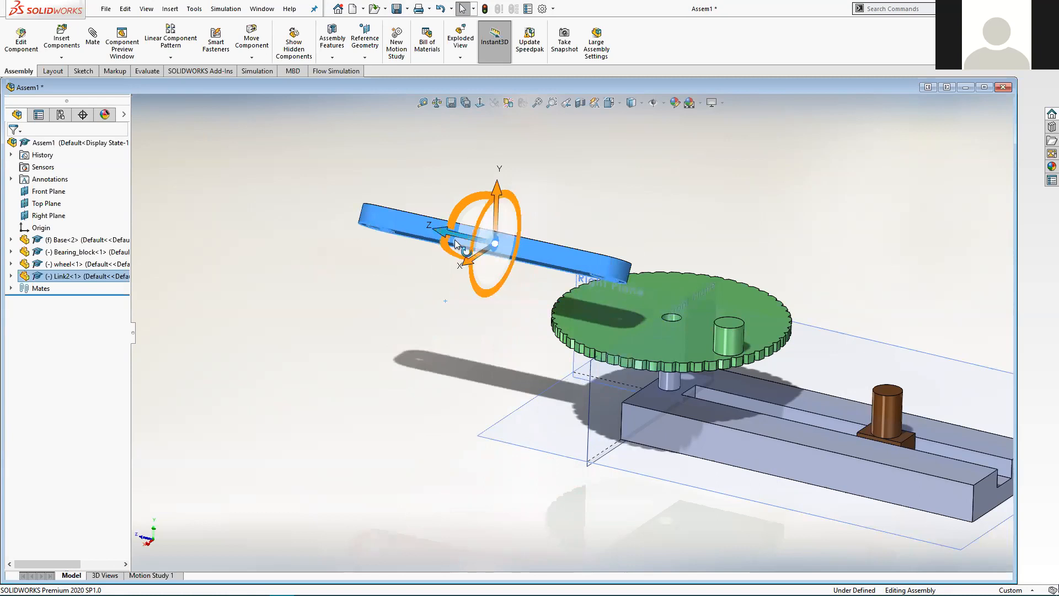
drag(449, 236, 838, 313)
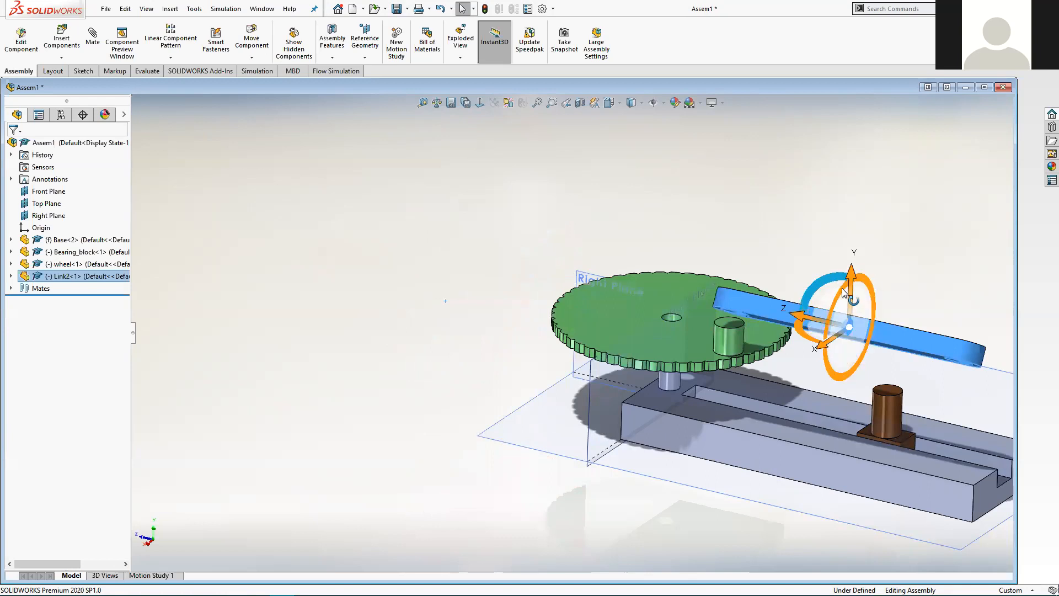
drag(842, 298, 831, 318)
click(596, 200)
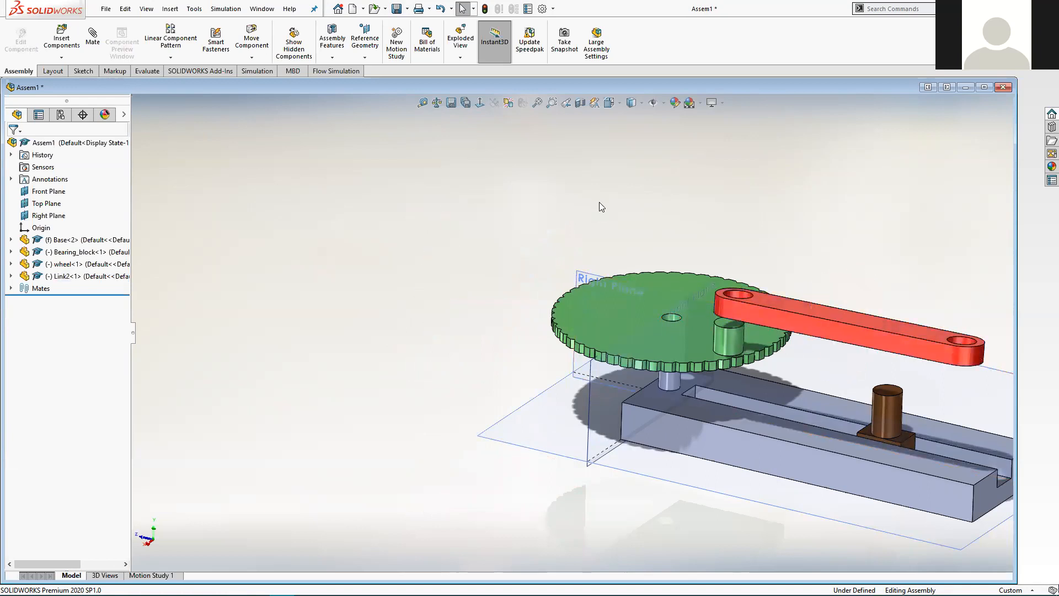
- Add a concentric mate between Link2's hole farthest from the wheel and the Bearing_block's pin
scroll(863, 374, up, 3)
scroll(550, 280, down, 2)
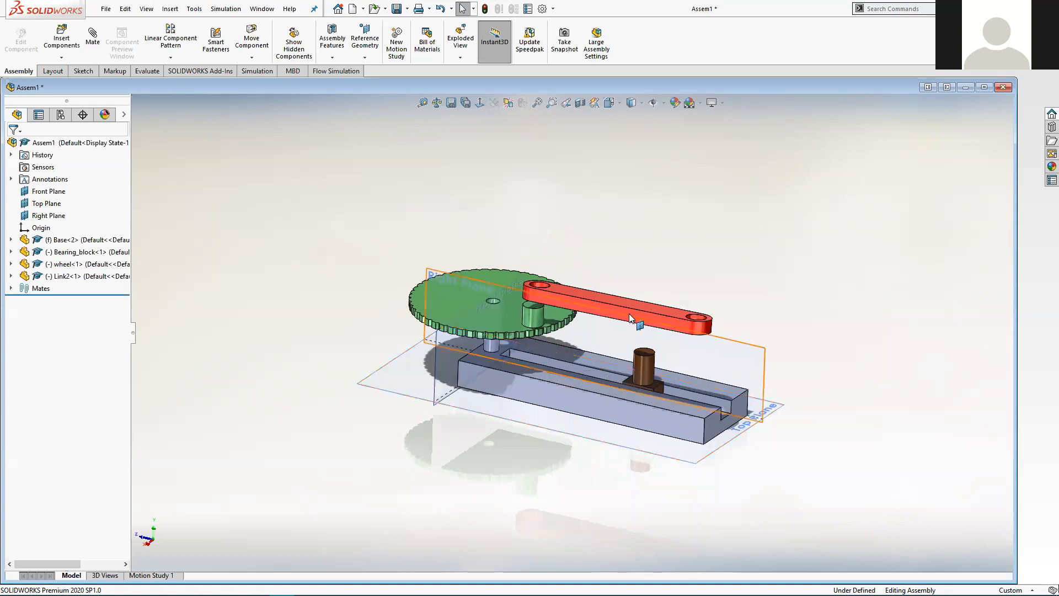
middle_drag(639, 365, 497, 334)
middle_drag(615, 265, 742, 339)
scroll(772, 314, down, 3)
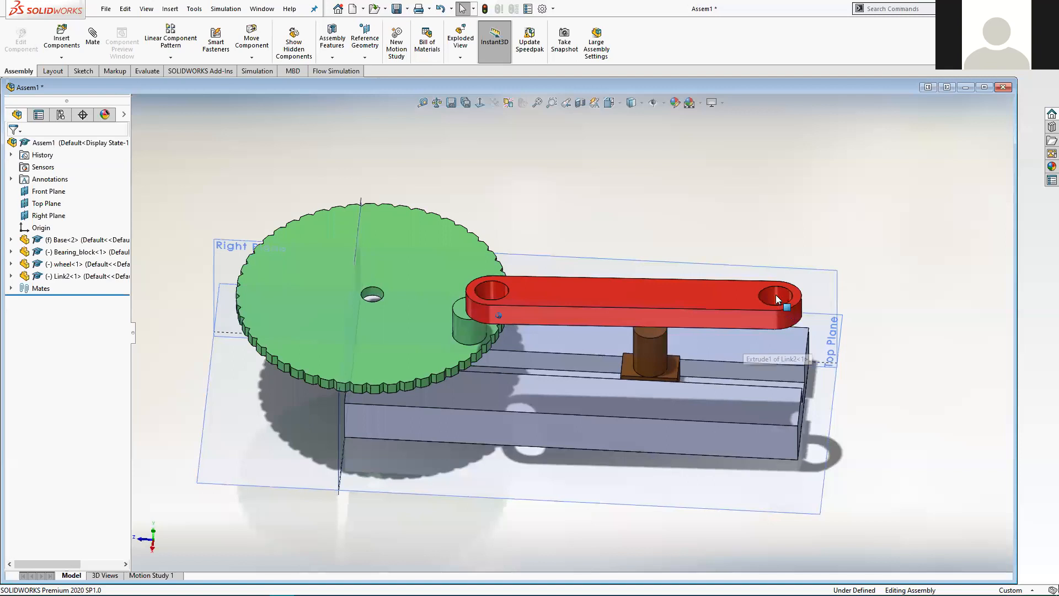
click(775, 294)
ctrl+click(656, 348)
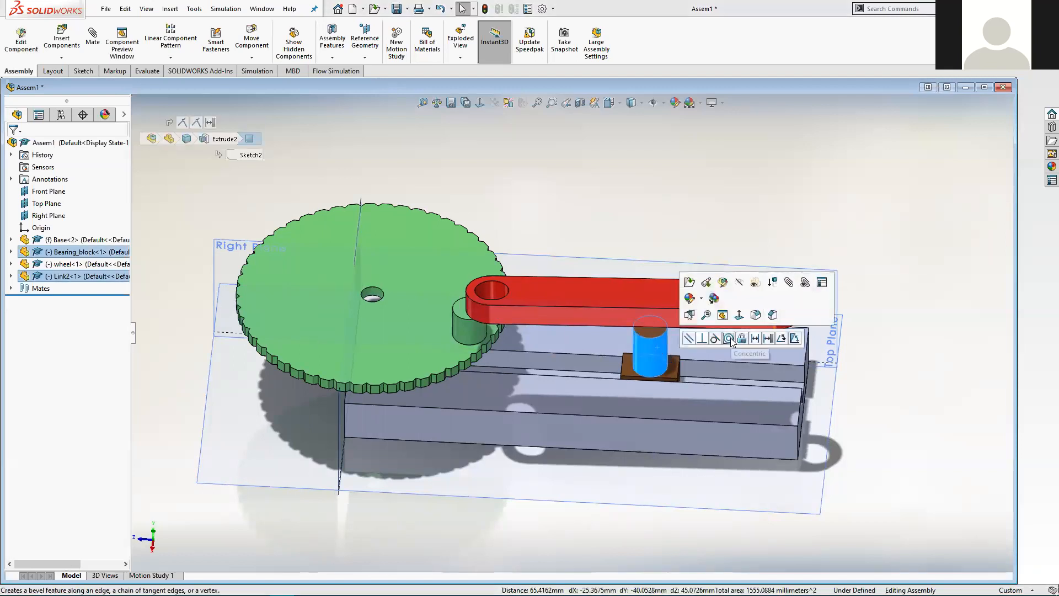
click(728, 338)
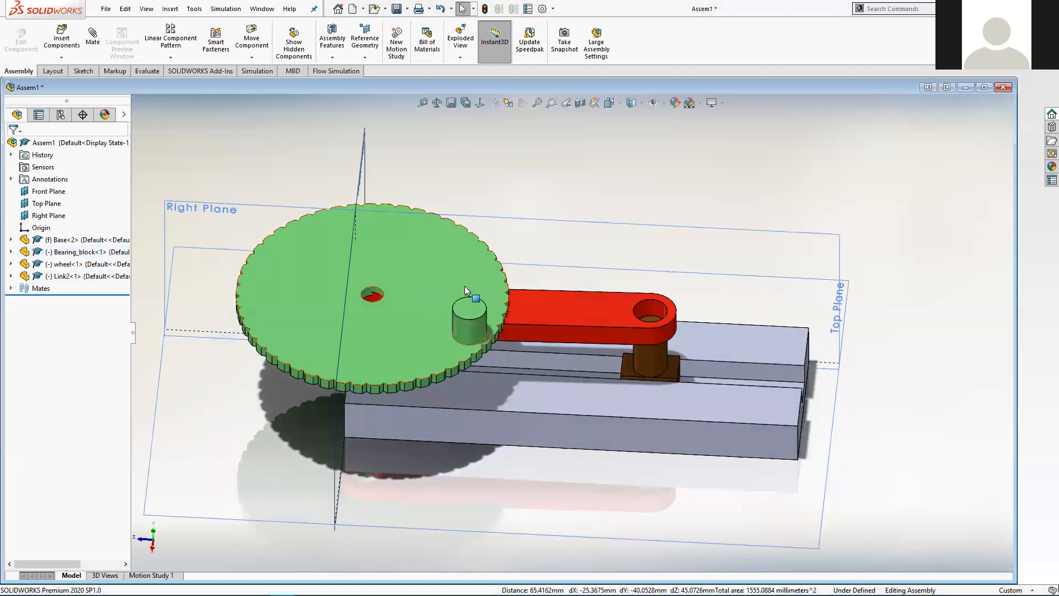
- Raise Link2 along the Bearing_block's pin axis and swing its free end clear of the wheel
click(355, 362)
drag(355, 360, 255, 334)
drag(534, 316, 643, 260)
- Add a 2 mm distance mate between the underside of Link2 and the wheel's upper face
mouse_move(626, 319)
middle_down()
mouse_move(616, 331)
mouse_move(524, 236)
mouse_move(496, 140)
middle_up()
click(496, 141)
scroll(585, 276, up, 2)
middle_drag(585, 276, 486, 273)
ctrl+click(385, 267)
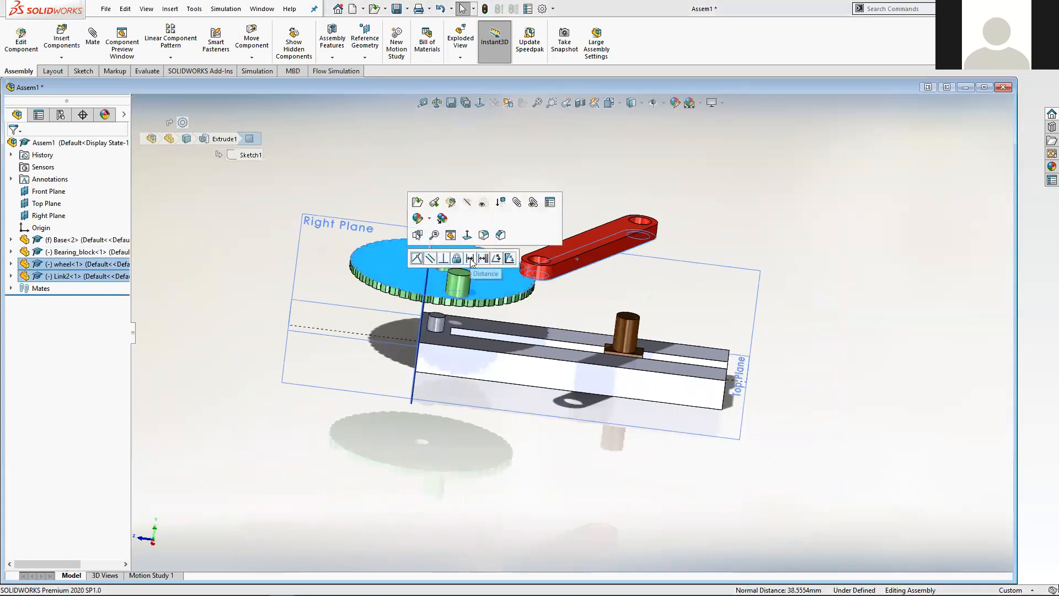
click(470, 258)
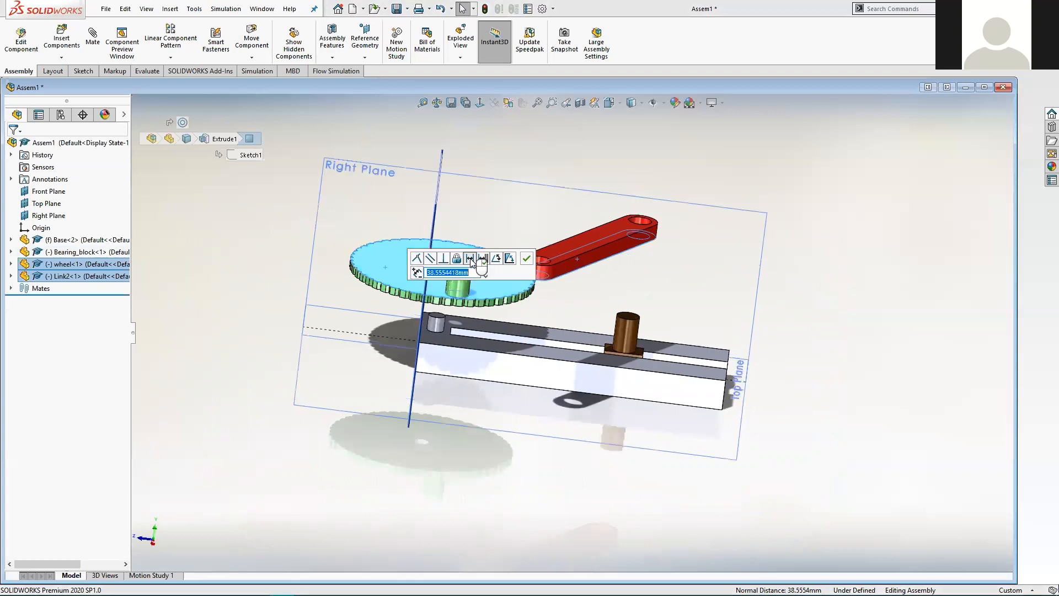
middle_drag(488, 333, 472, 274)
text(2)
key(Return)
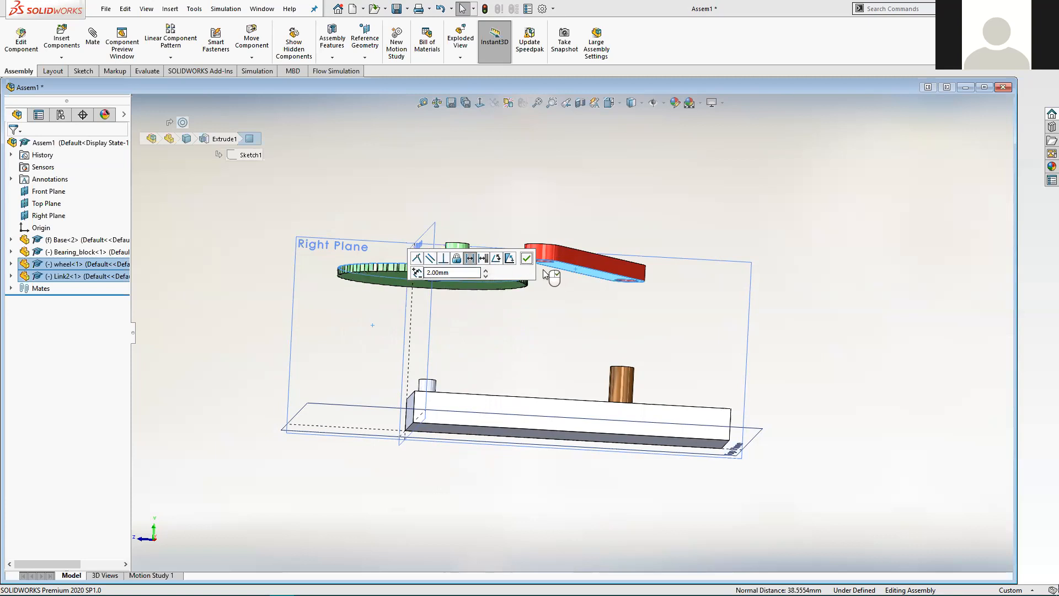
click(527, 258)
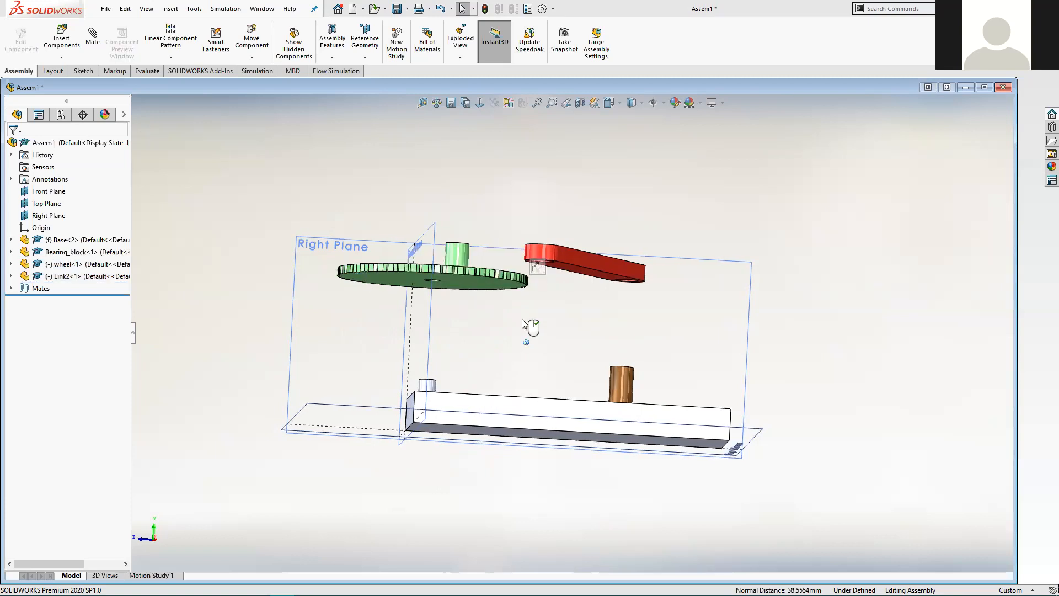
- Add a concentric mate between Link2's free hole and the wheel's crank pin
key(ctrl+7)
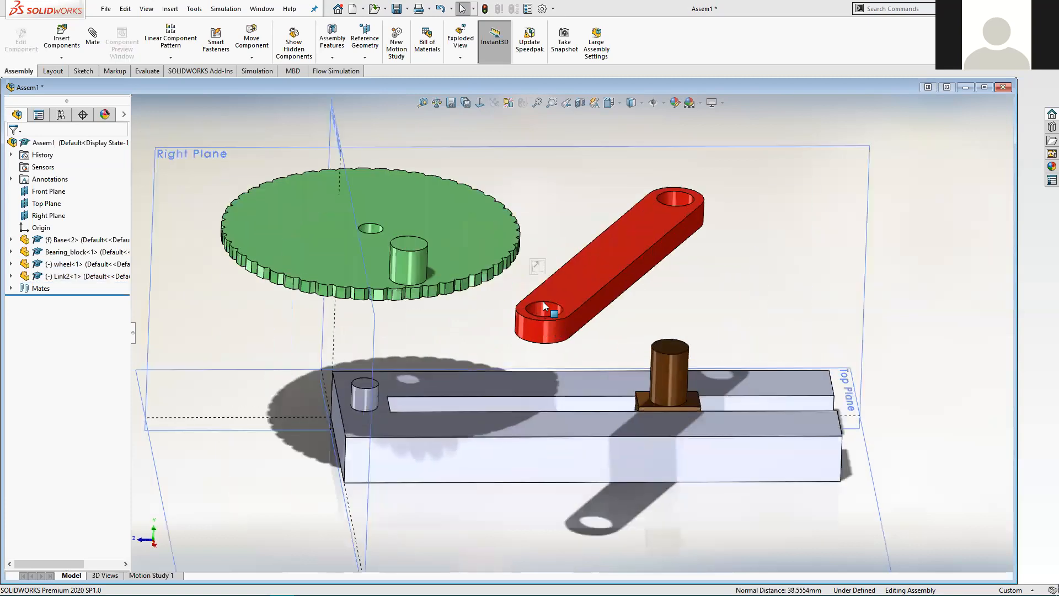
scroll(540, 308, down, 2)
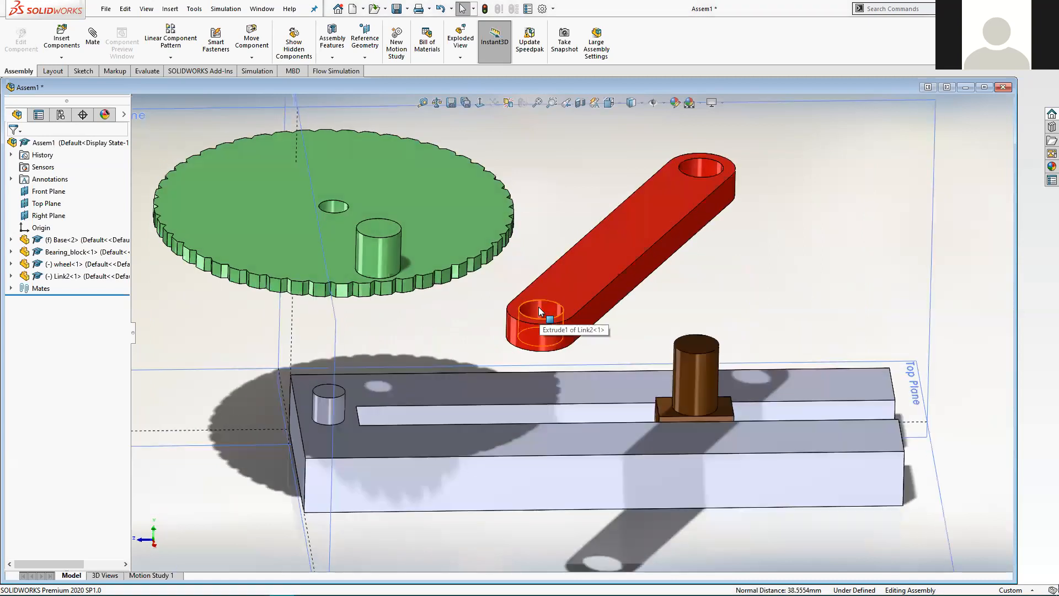
click(538, 307)
ctrl+click(381, 246)
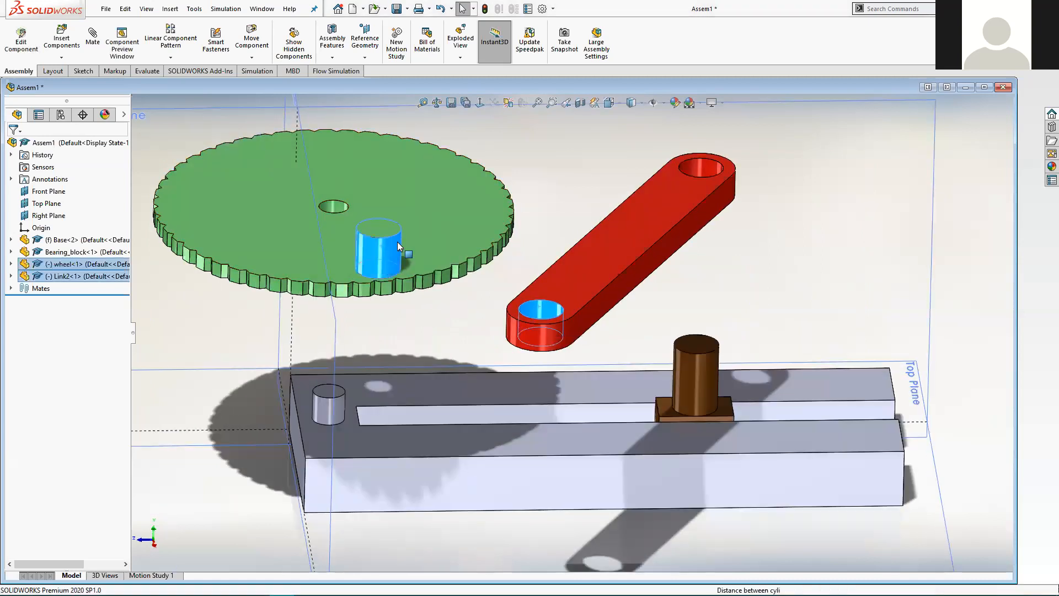
click(453, 236)
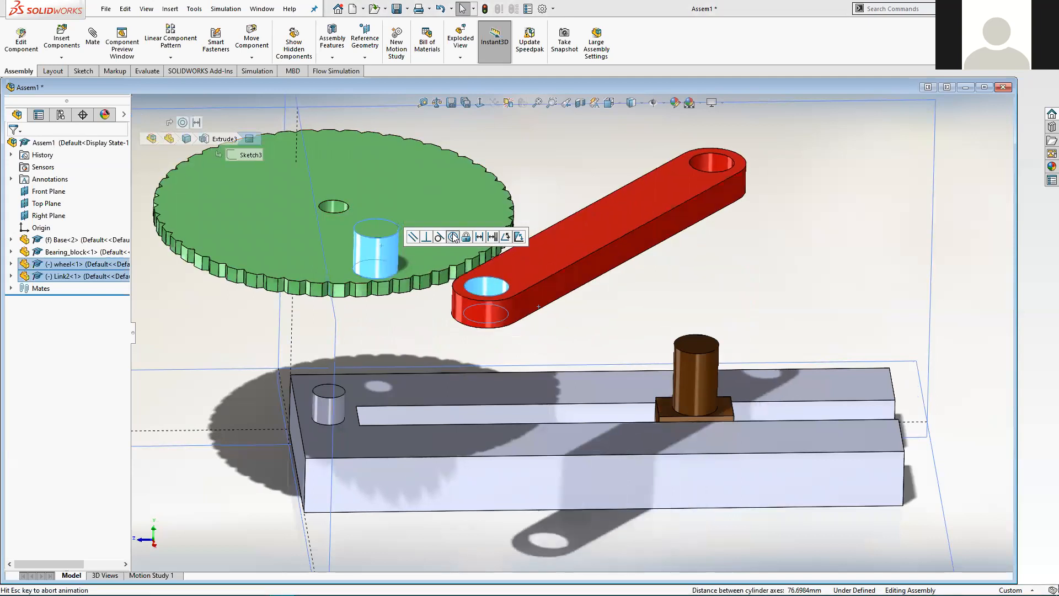
- Add a 2 mm distance mate between the wheel's underside and the upper face of the Base
mouse_move(727, 191)
middle_down()
mouse_move(570, 259)
mouse_move(369, 256)
middle_up()
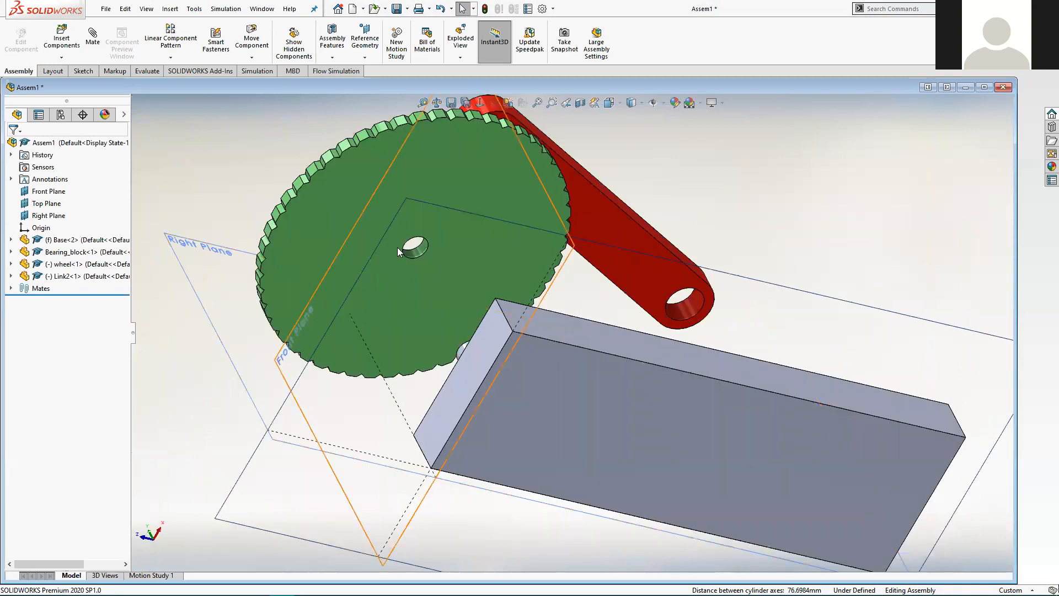
middle_drag(408, 136, 407, 129)
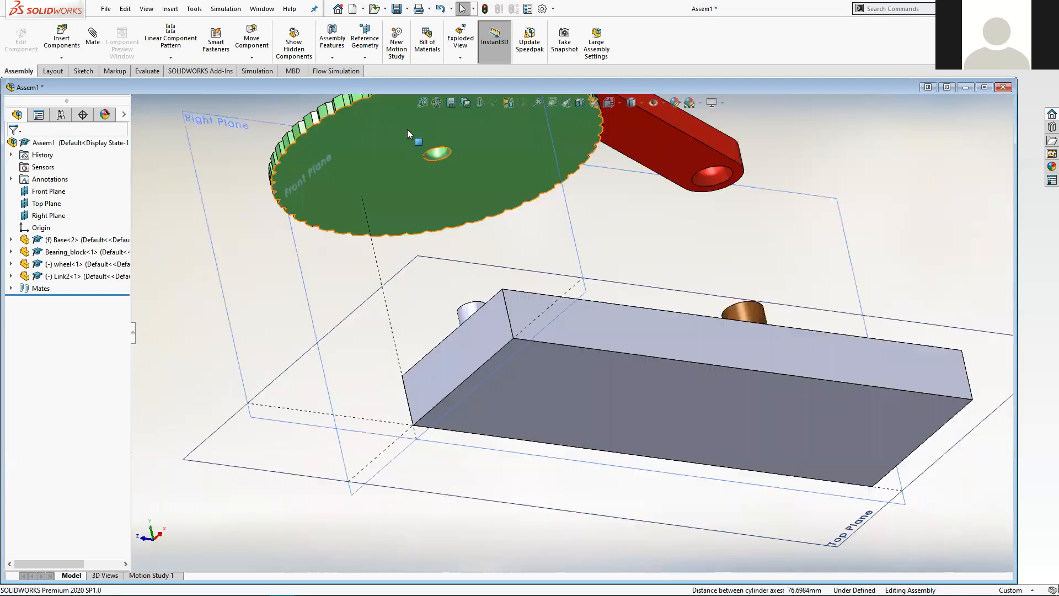
click(441, 291)
middle_drag(441, 291, 441, 292)
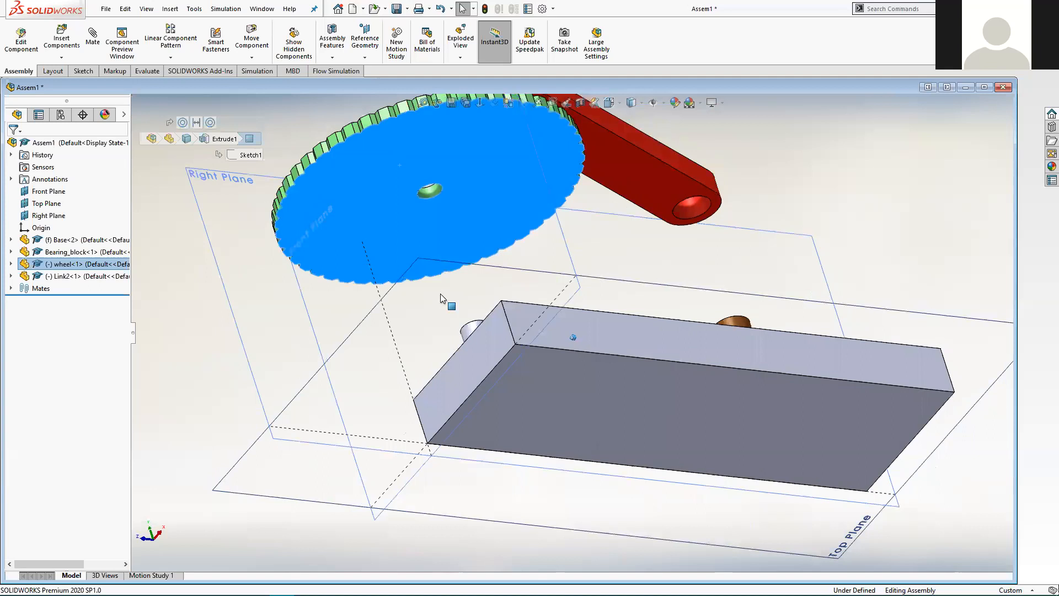
key(ctrl+4)
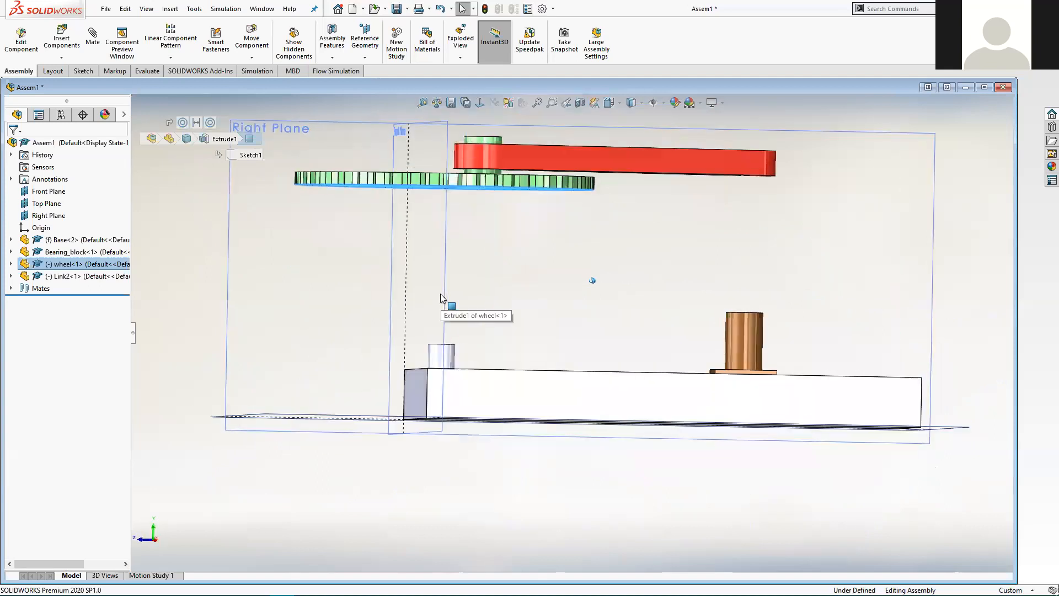
middle_drag(440, 293, 432, 390)
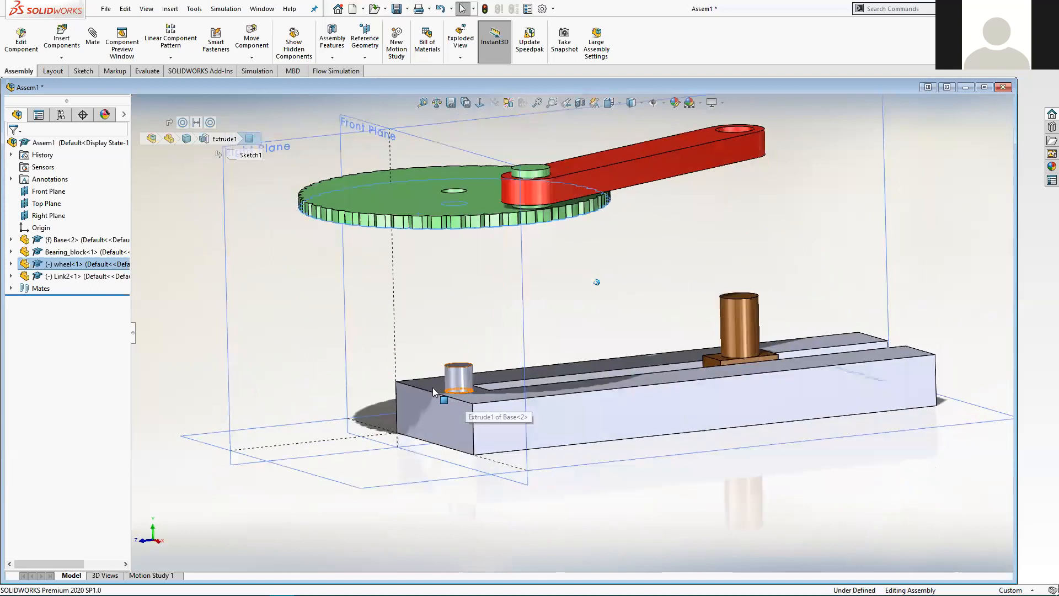
ctrl+click(433, 387)
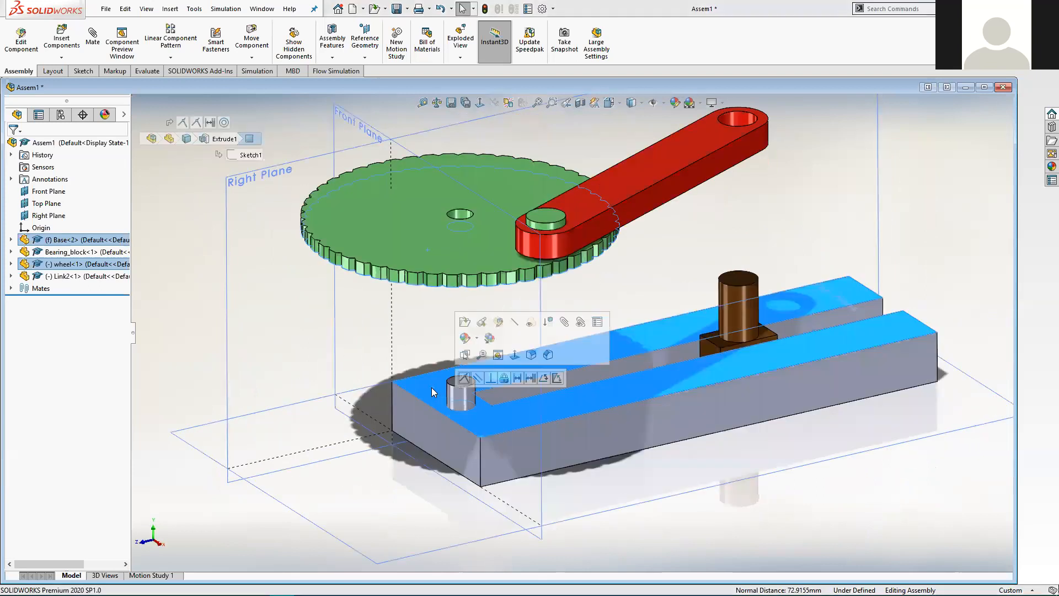
click(517, 379)
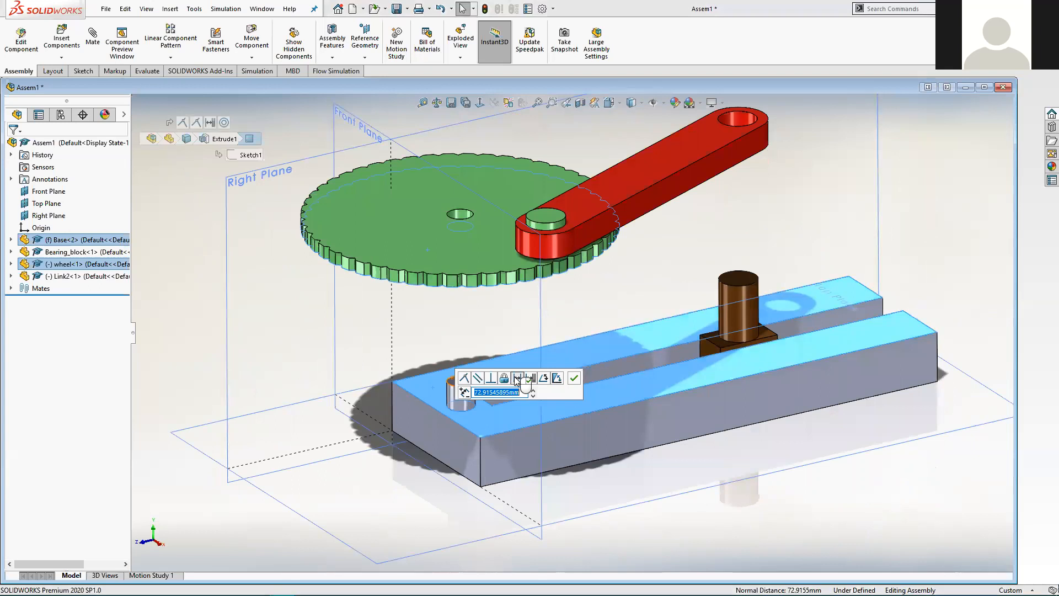
text(0)
key(Return)
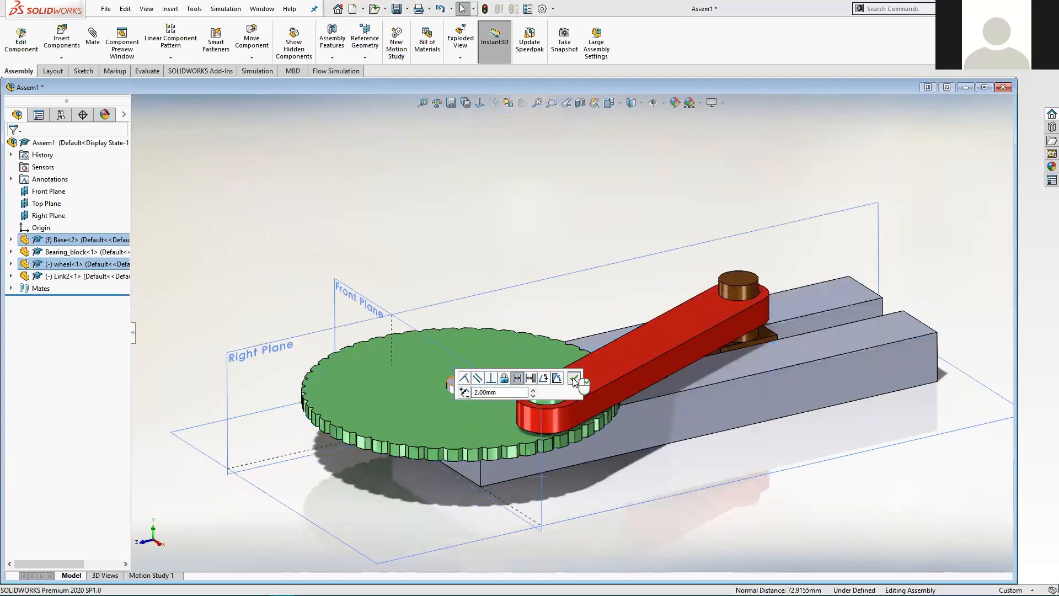
- Examine the gaps between Link2, the wheel and the Base from the side and up close
middle_drag(700, 424, 687, 377)
key(ctrl+4)
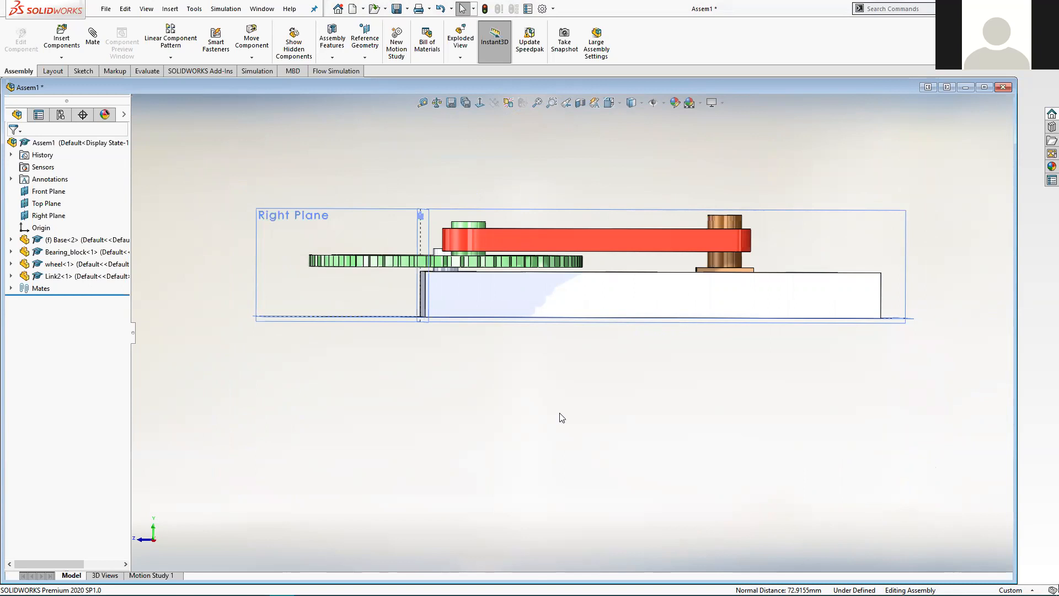
middle_drag(451, 226, 533, 236)
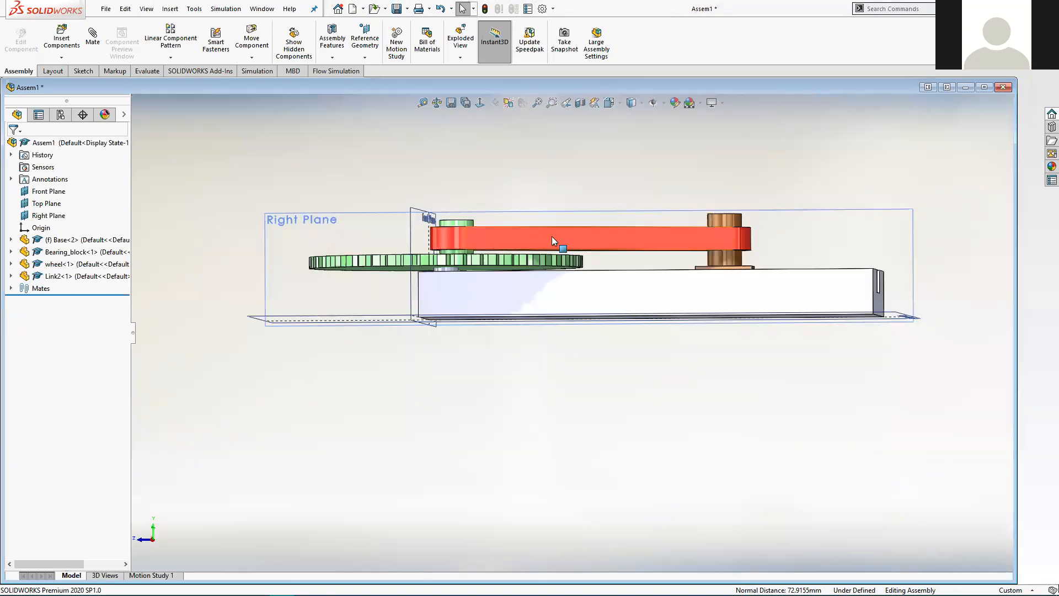
click(551, 236)
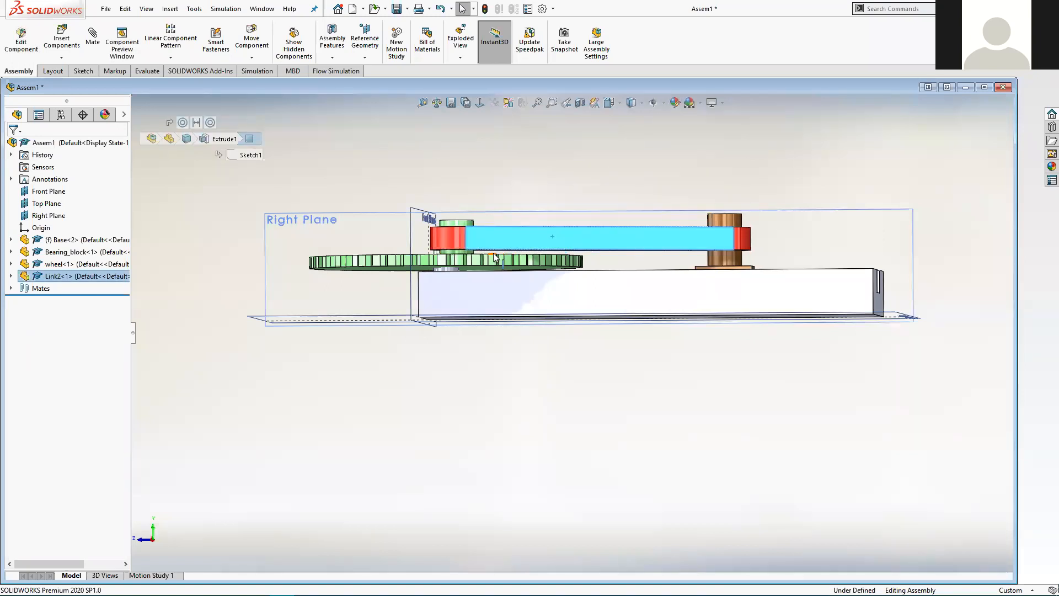
middle_drag(496, 258, 505, 279)
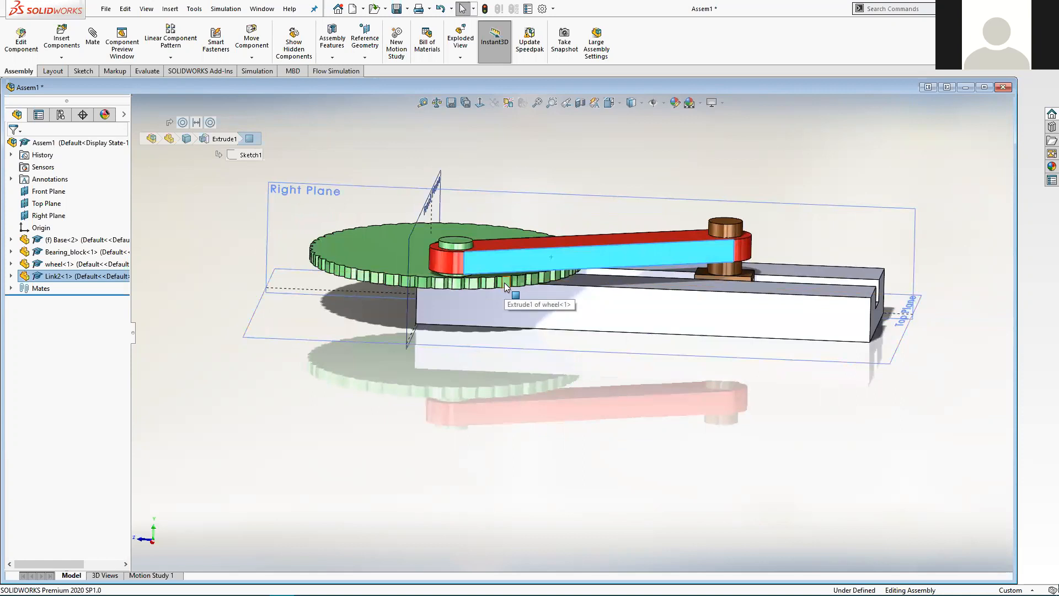
middle_drag(496, 380, 498, 348)
scroll(458, 261, down, 5)
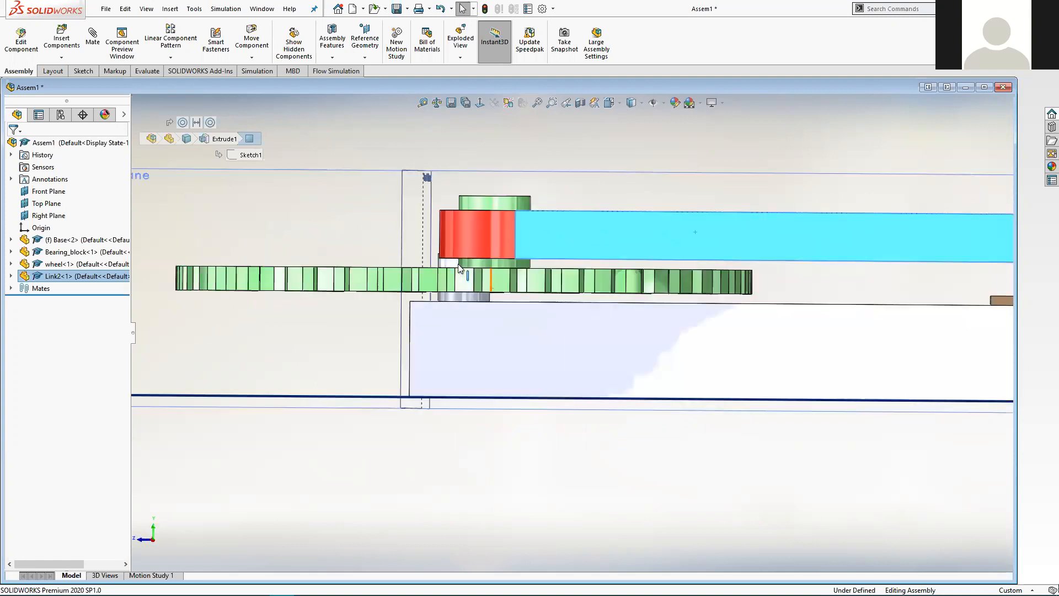
click(473, 291)
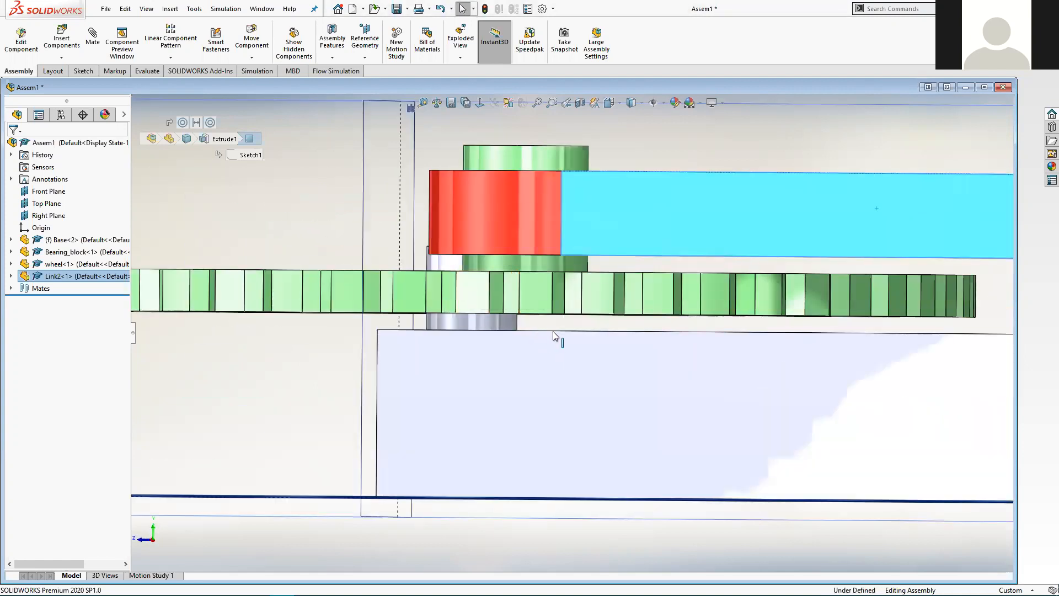
mouse_move(548, 331)
middle_down()
mouse_move(543, 338)
mouse_move(546, 330)
middle_up()
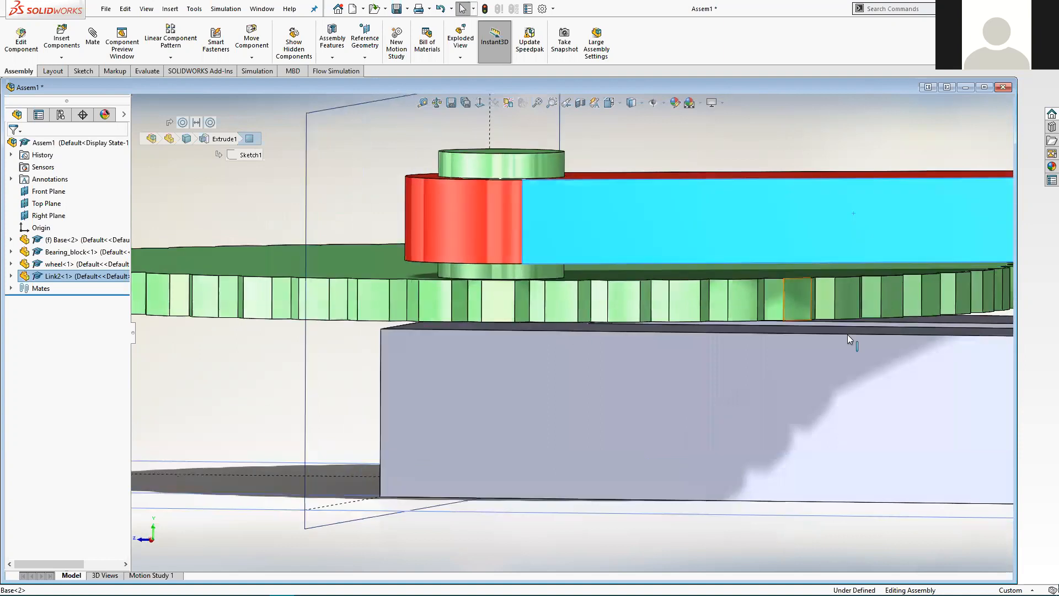
click(869, 330)
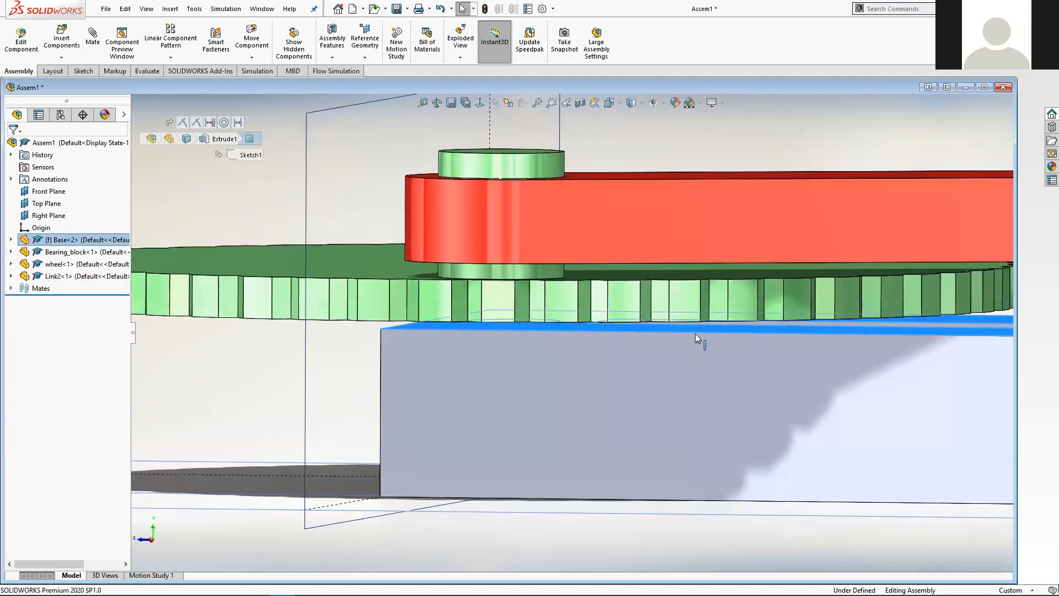
scroll(677, 344, up, 5)
mouse_move(678, 347)
middle_down()
mouse_move(654, 343)
mouse_move(667, 340)
middle_up()
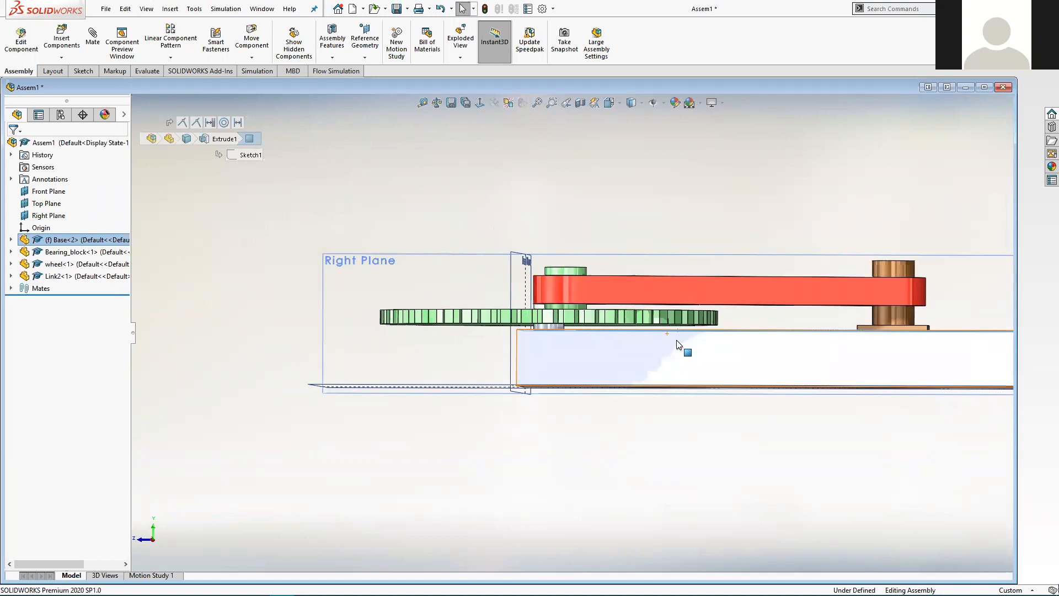
key(ctrl+7)
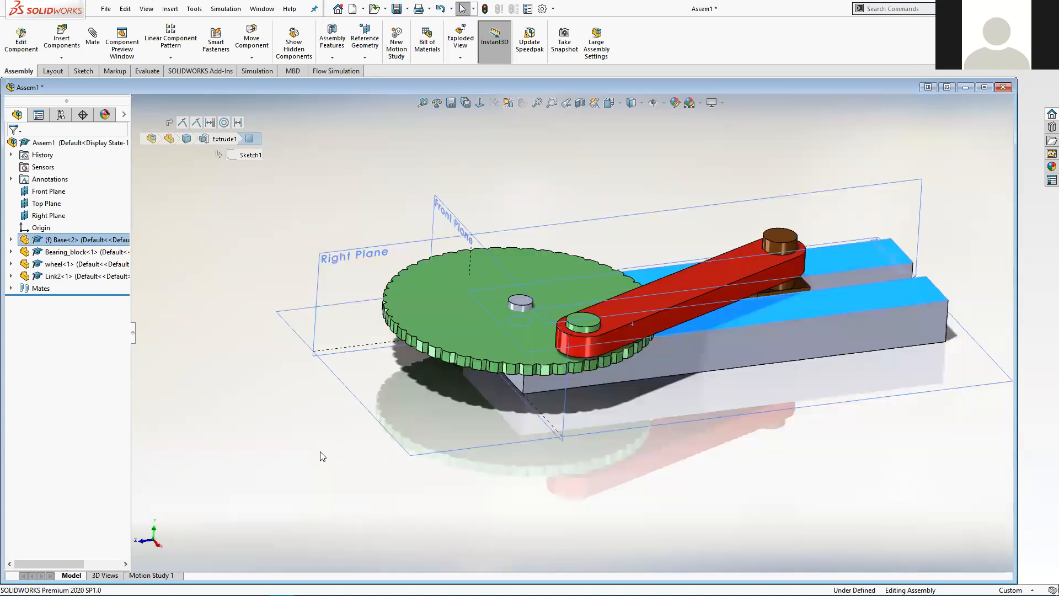
- Rotate the wheel by its crank pin to the far side of the Base to test the linkage's motion
click(329, 452)
middle_drag(224, 450, 283, 440)
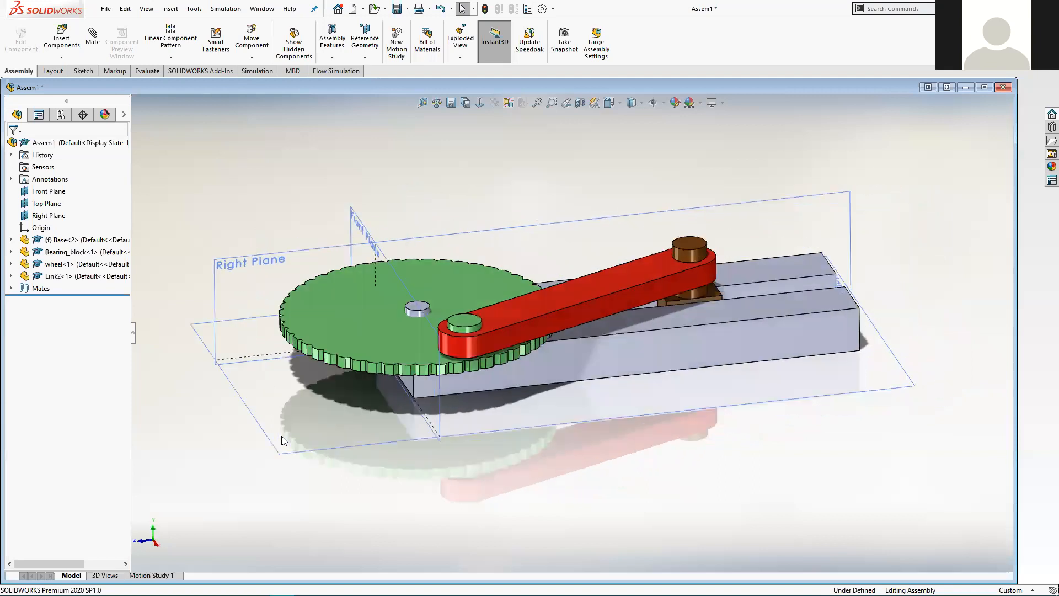
middle_drag(287, 433, 253, 459)
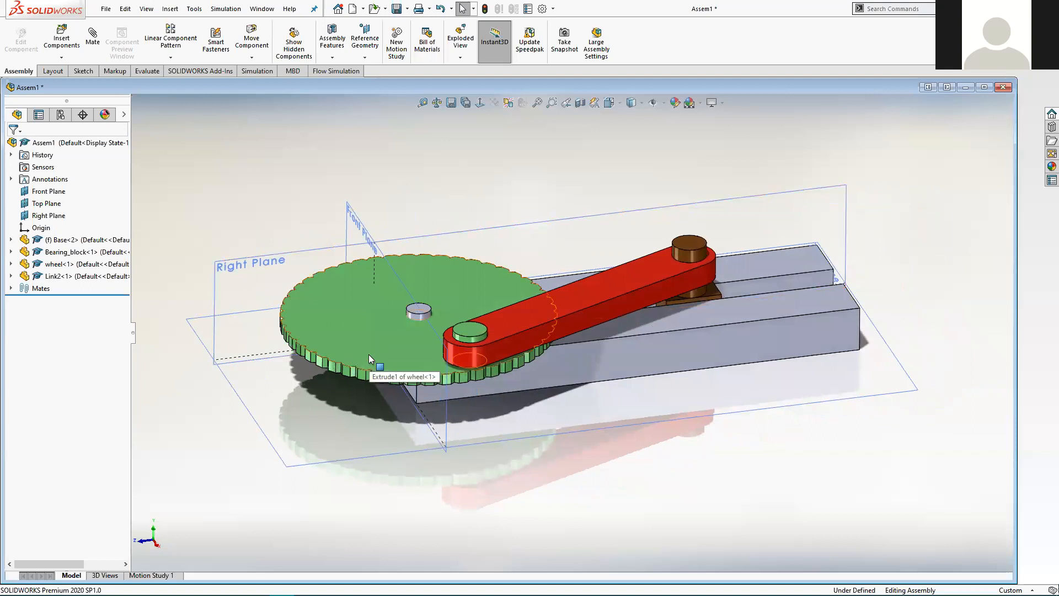
drag(327, 341, 497, 355)
mouse_move(183, 232)
mouse_down()
mouse_move(425, 182)
mouse_move(580, 268)
mouse_move(245, 311)
mouse_move(522, 332)
mouse_move(479, 329)
mouse_up()
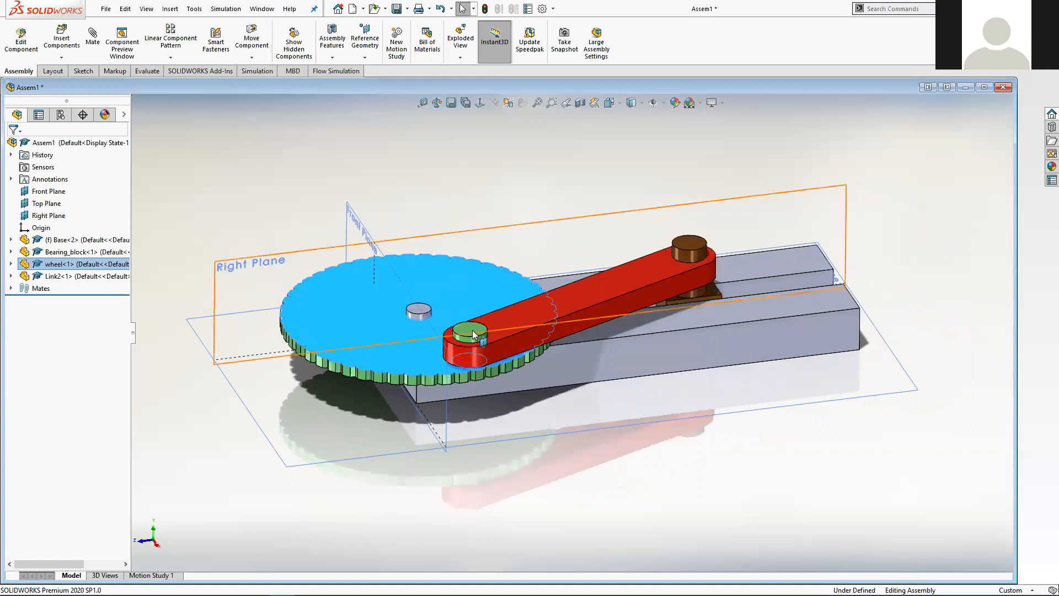
click(462, 326)
drag(407, 331, 604, 240)
key(Escape)
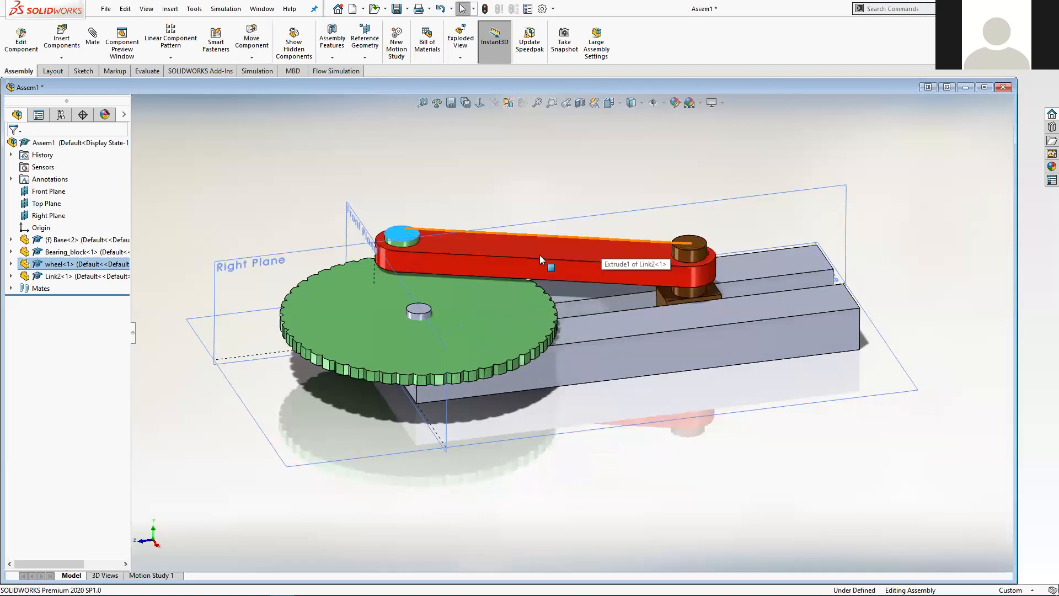
- List the mates applied to the Bearing_block in the assembly tree
click(667, 297)
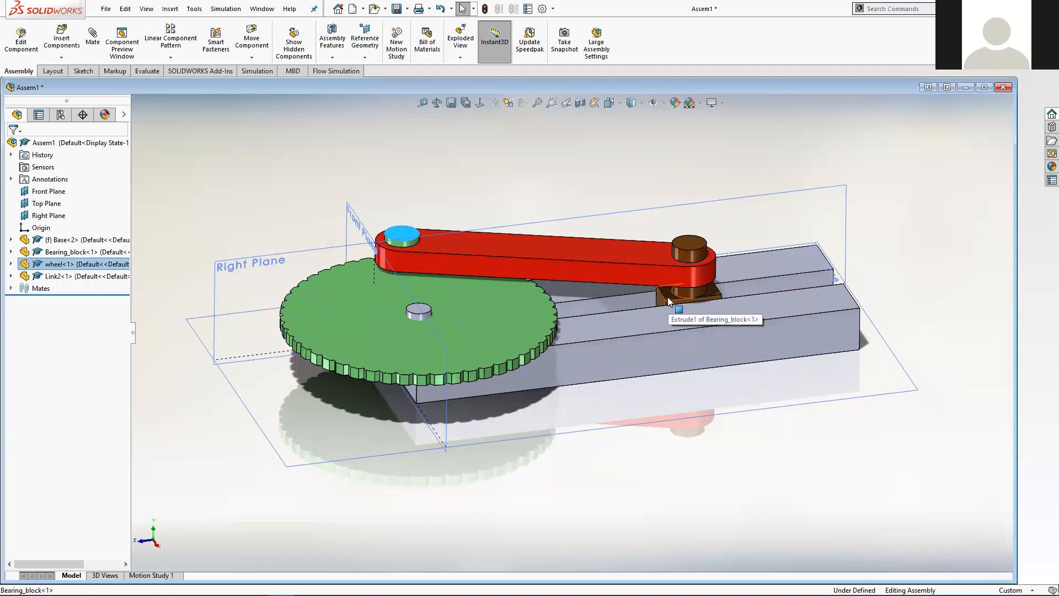
click(654, 269)
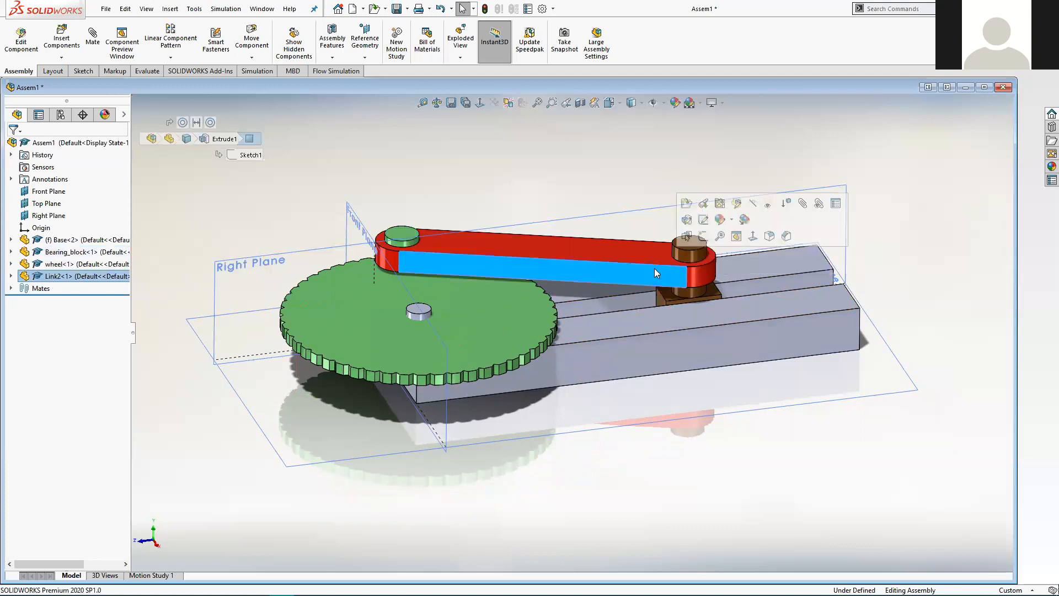
click(667, 298)
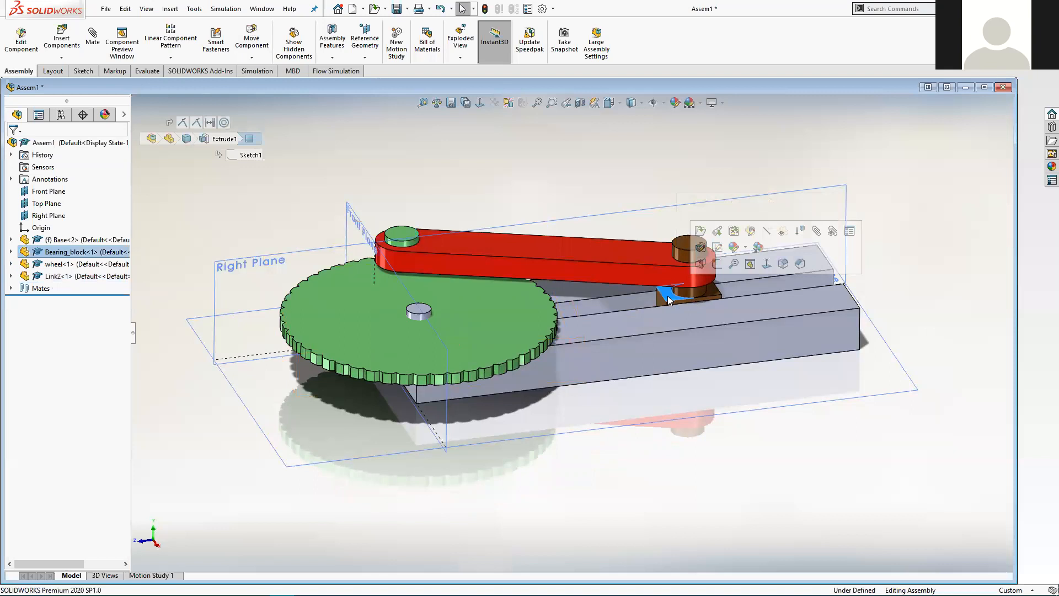
click(12, 252)
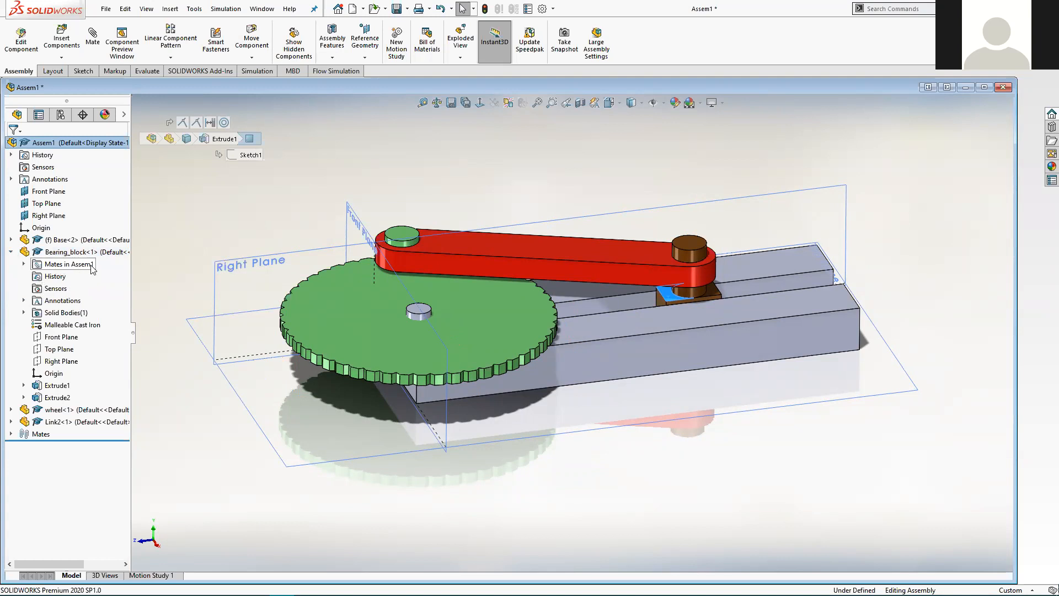
click(24, 265)
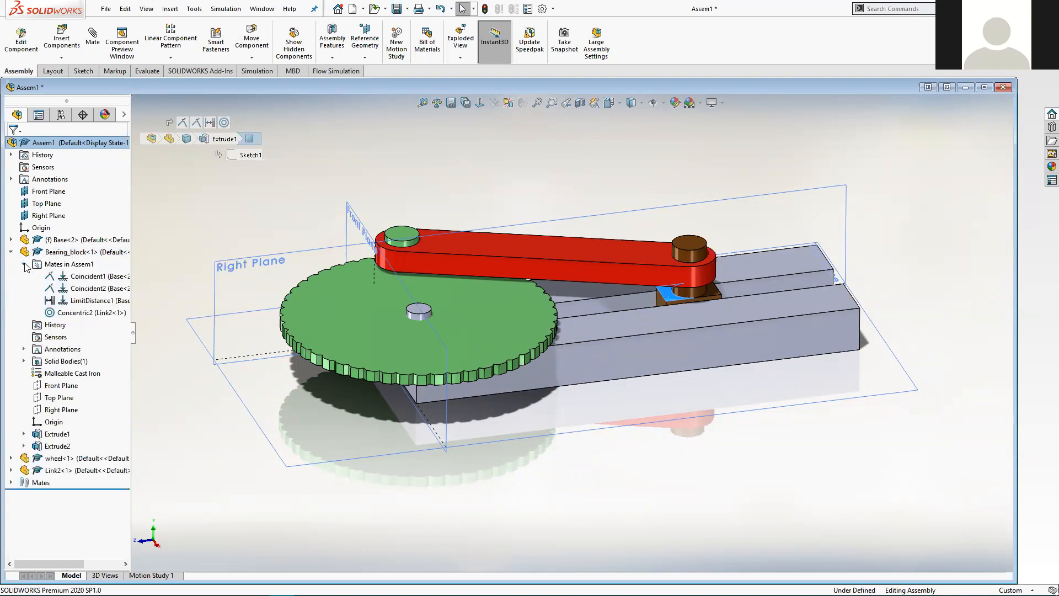
- Delete the LimitDistance1 mate between the Bearing_block and the Base
click(77, 301)
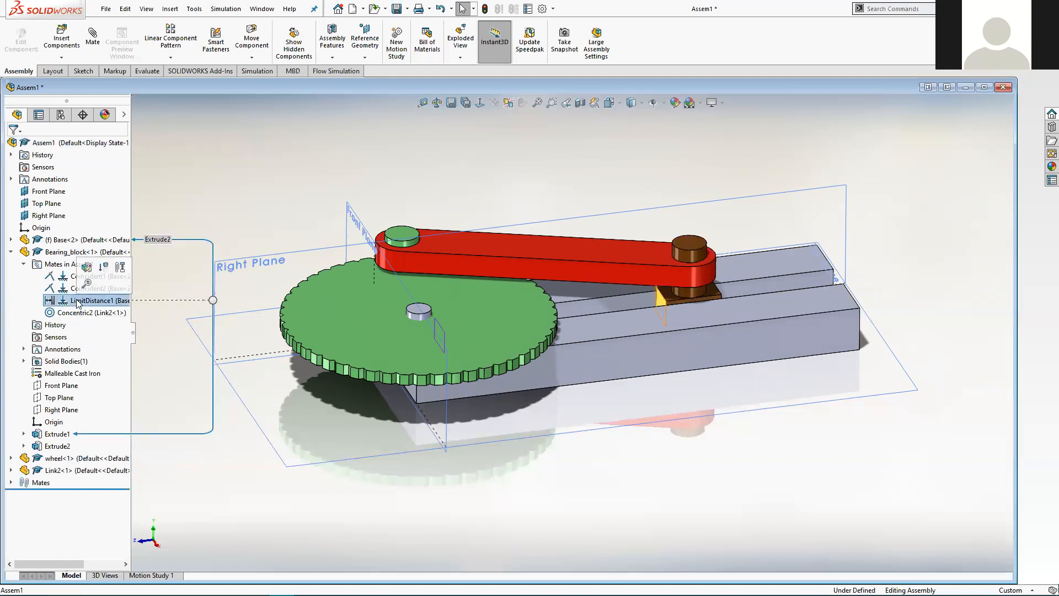
key(Delete)
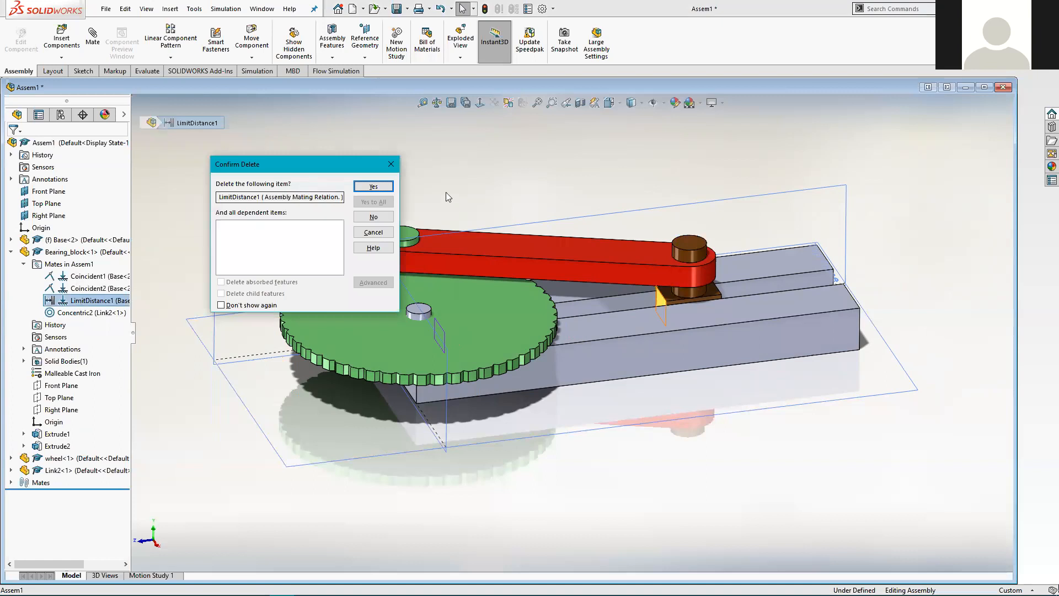
drag(324, 176, 323, 194)
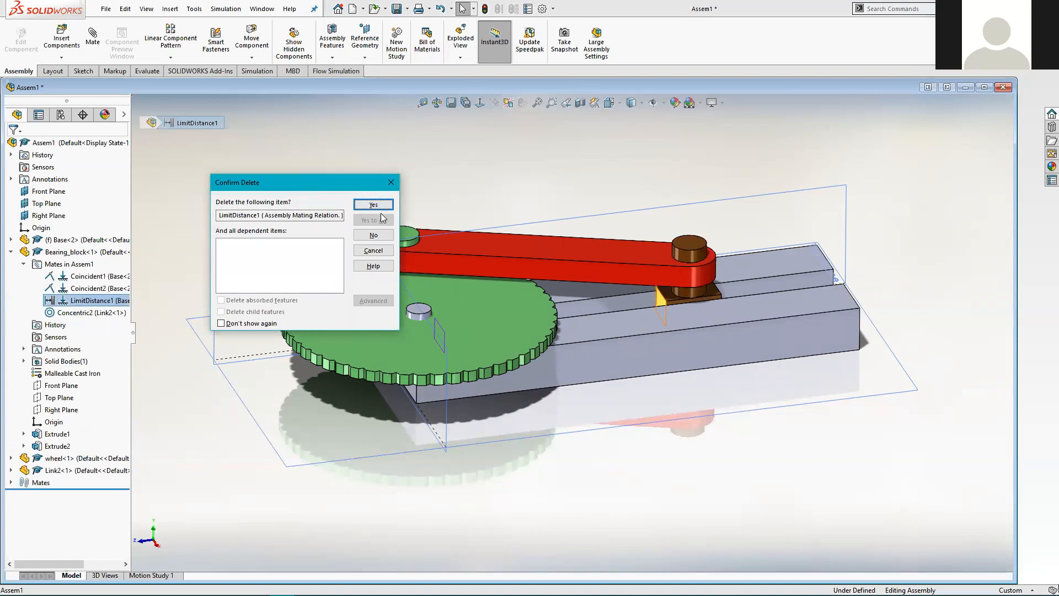
click(381, 205)
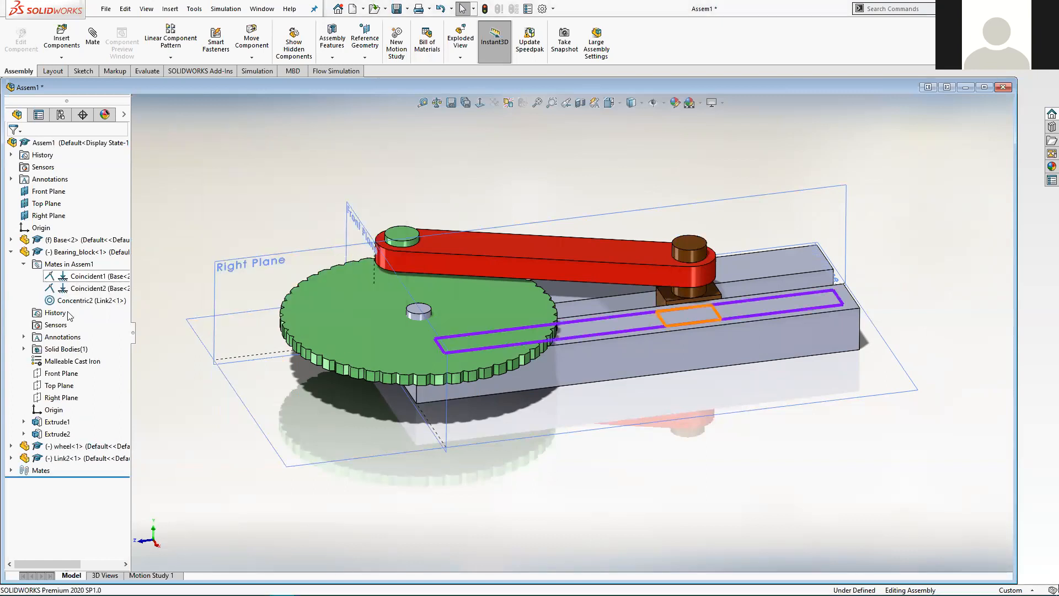
- Rotate the wheel back and forth by its crank pin, viewing from above, to test how Link2 moves the Bearing_block
drag(539, 309, 432, 230)
drag(633, 305, 336, 390)
middle_drag(337, 390, 398, 360)
drag(398, 360, 364, 209)
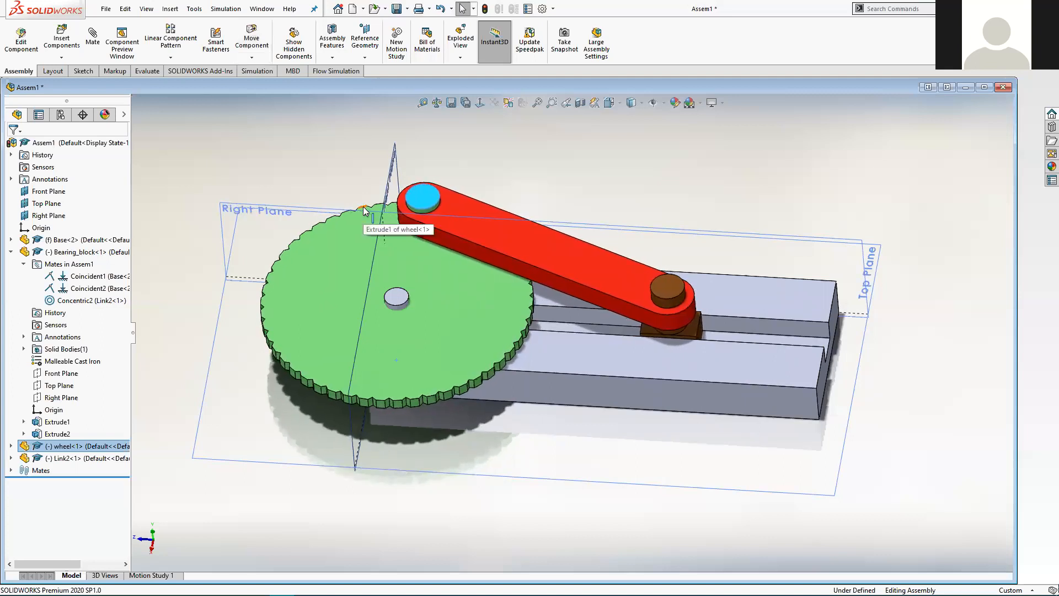
middle_drag(508, 230, 496, 252)
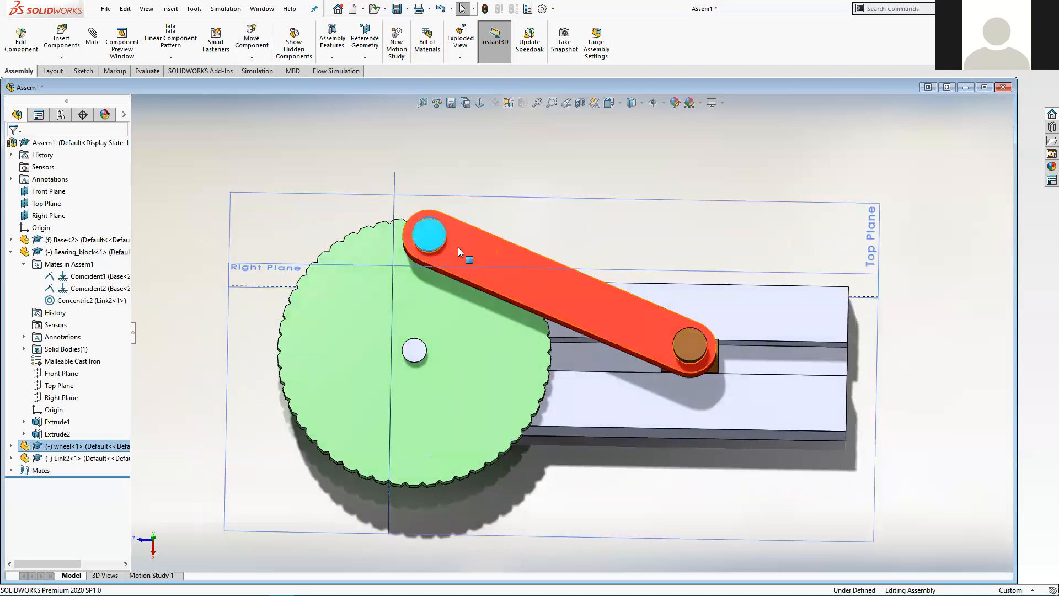
click(420, 242)
mouse_move(420, 238)
mouse_down()
mouse_move(433, 240)
mouse_move(424, 233)
mouse_up()
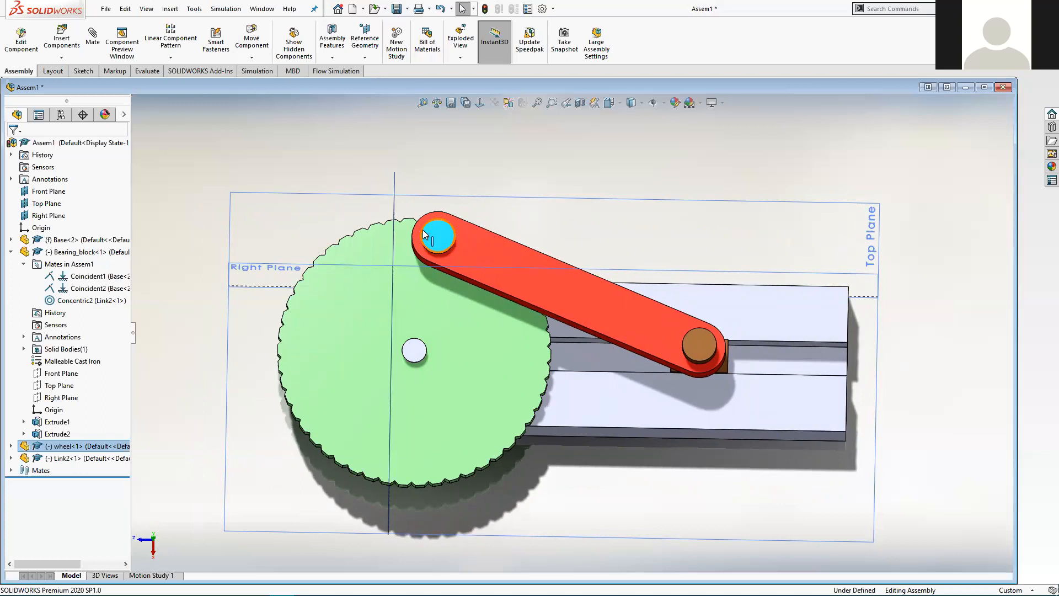
click(308, 311)
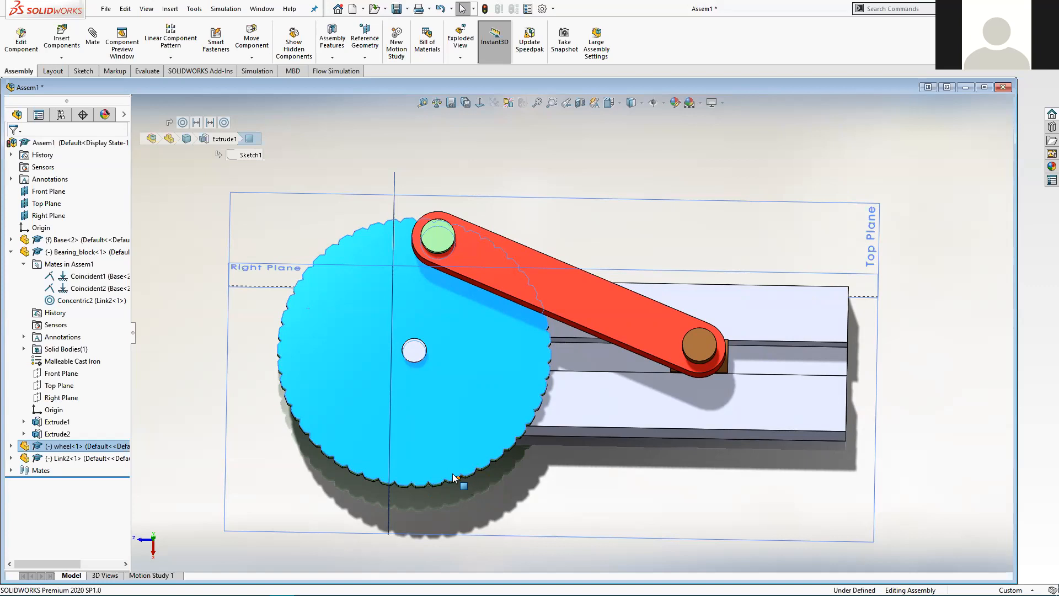
drag(435, 236, 294, 348)
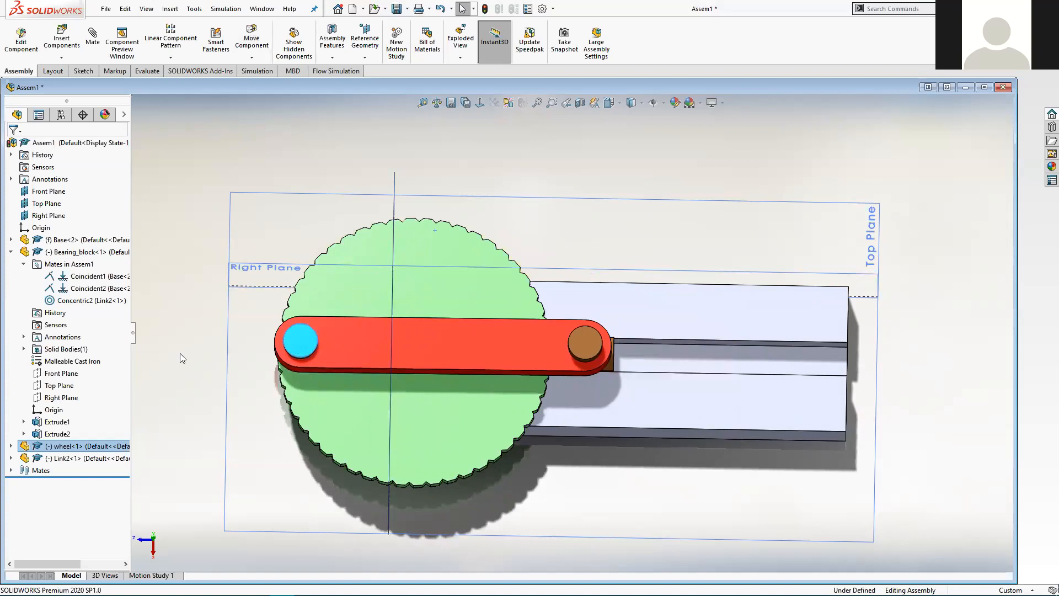
drag(296, 338, 433, 276)
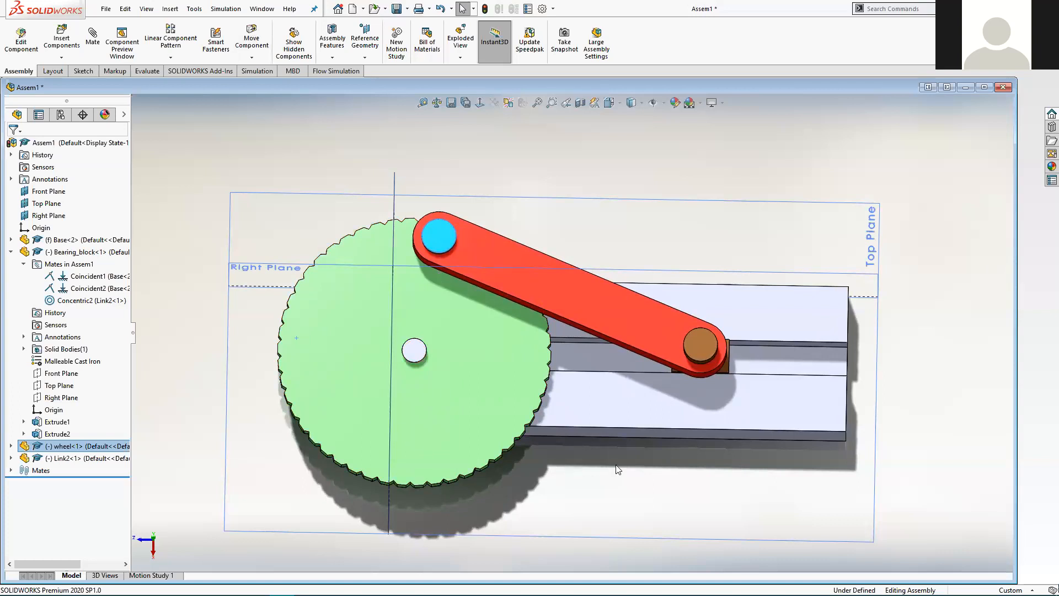
- Rebuild and save the assembly as motion.SLDASM
middle_drag(624, 384, 614, 310)
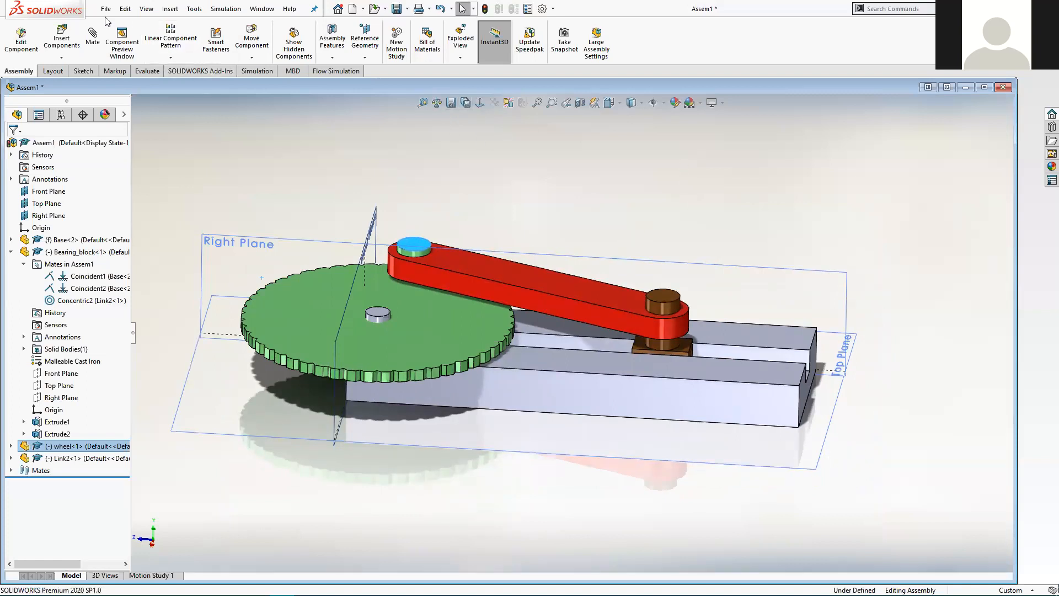
click(397, 10)
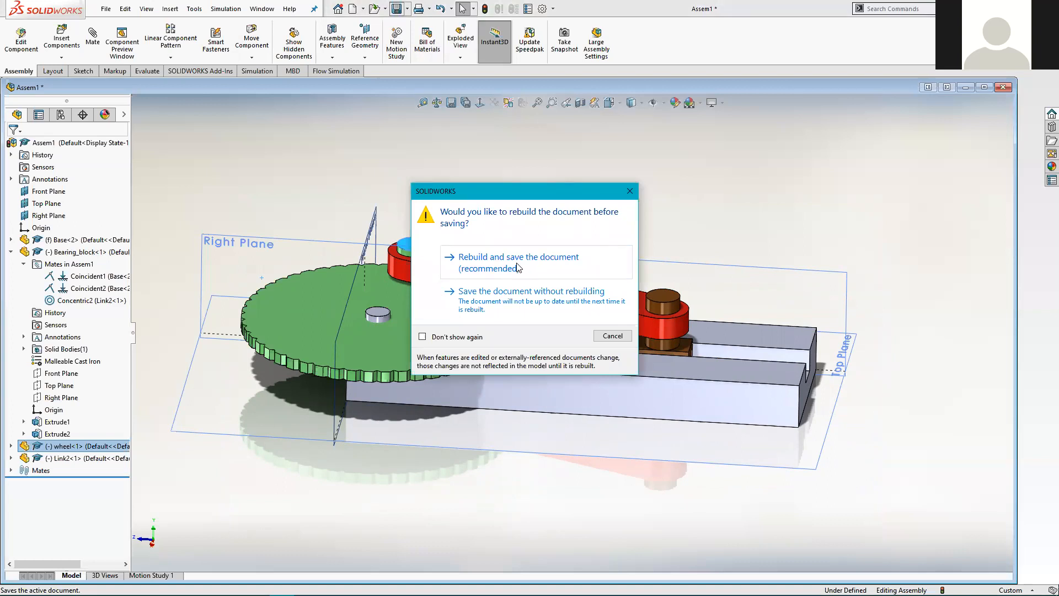
click(519, 268)
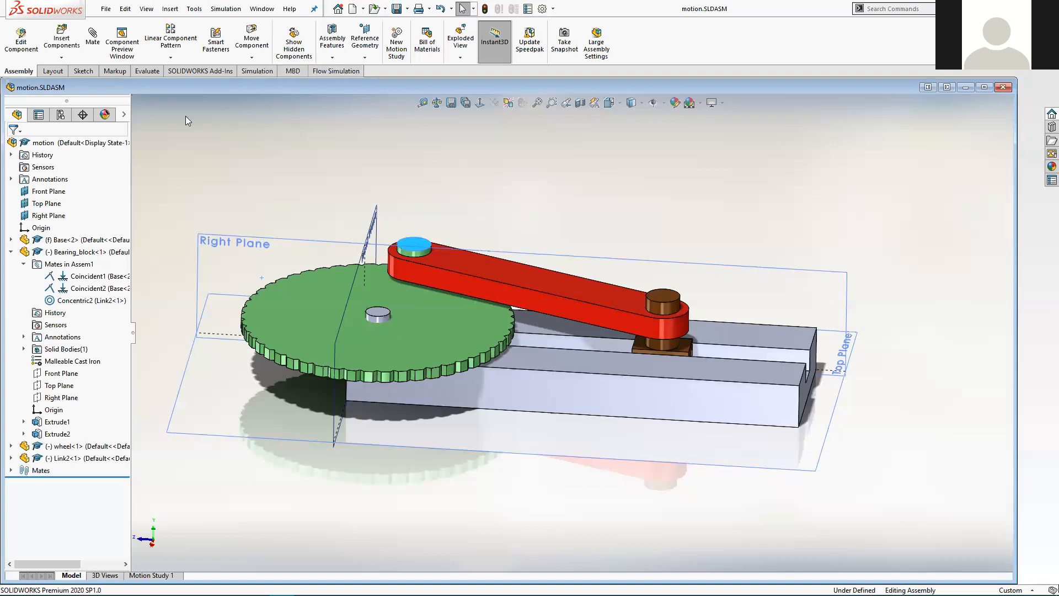
- Enable the SOLIDWORKS Motion add-in and open Motion Study 1
click(194, 75)
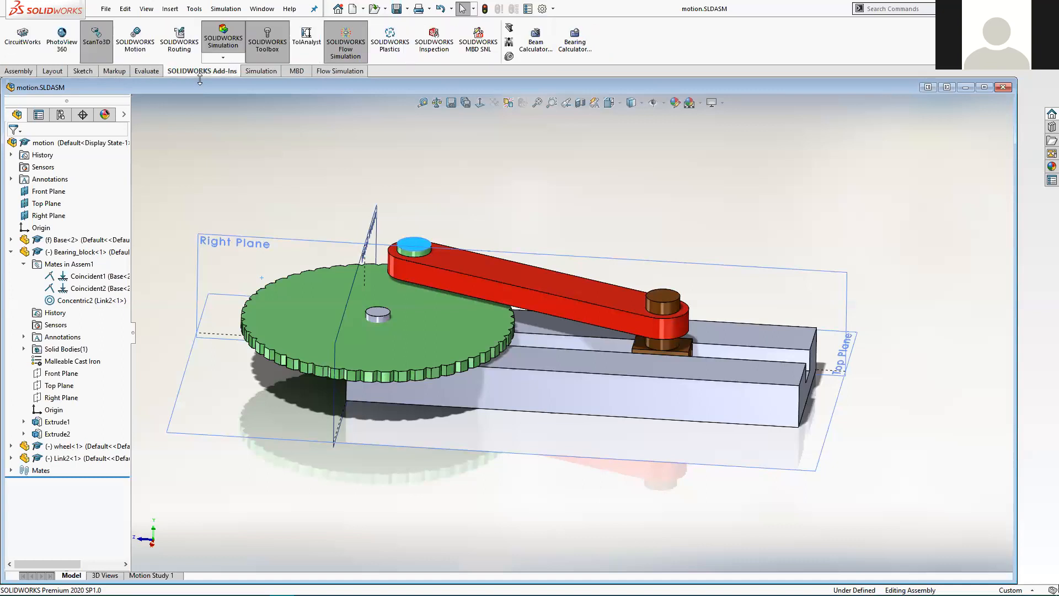
click(135, 37)
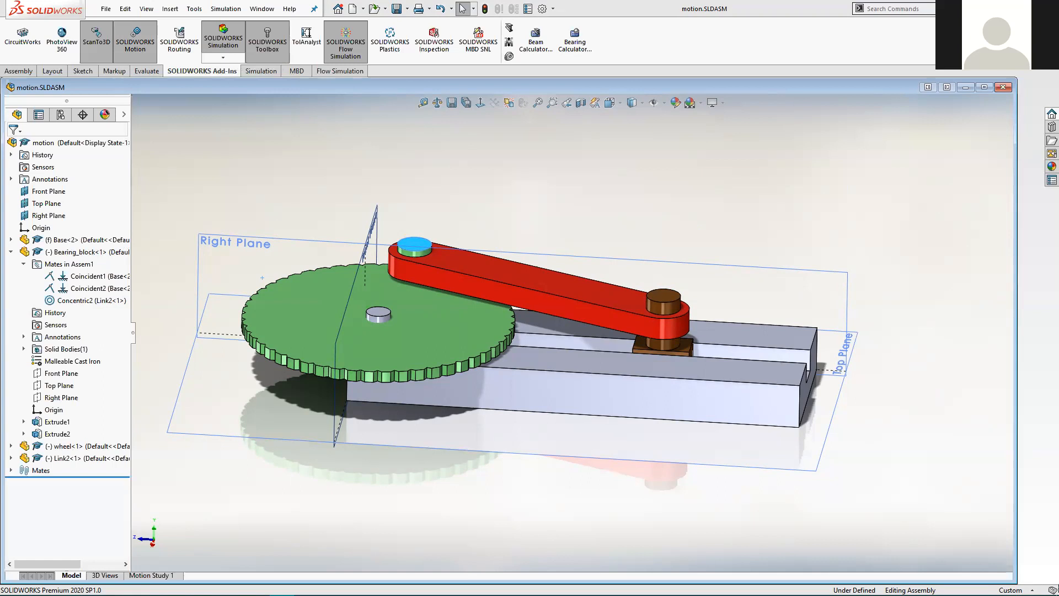
click(151, 575)
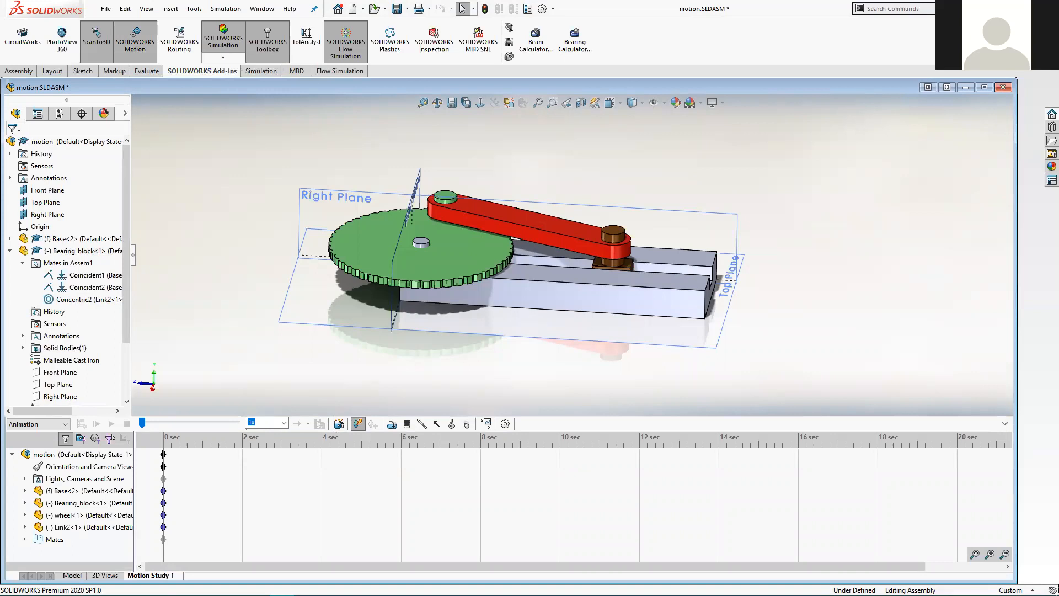
- Switch to the PDF guide in Microsoft Edge and read the stress analysis options and the motion analysis example
click(373, 523)
key(alt+Tab)
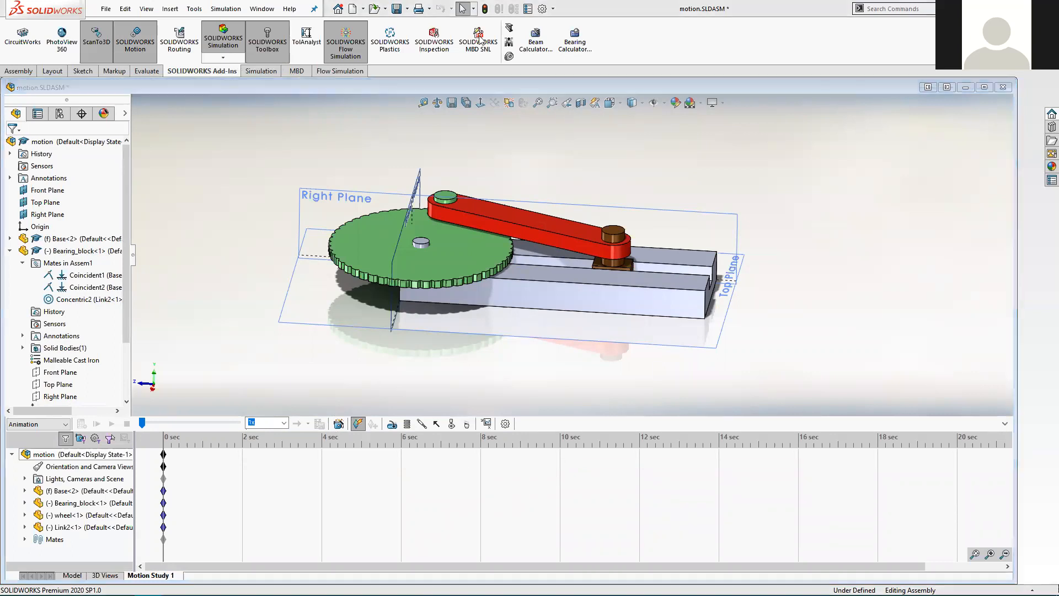
scroll(411, 365, up, 5)
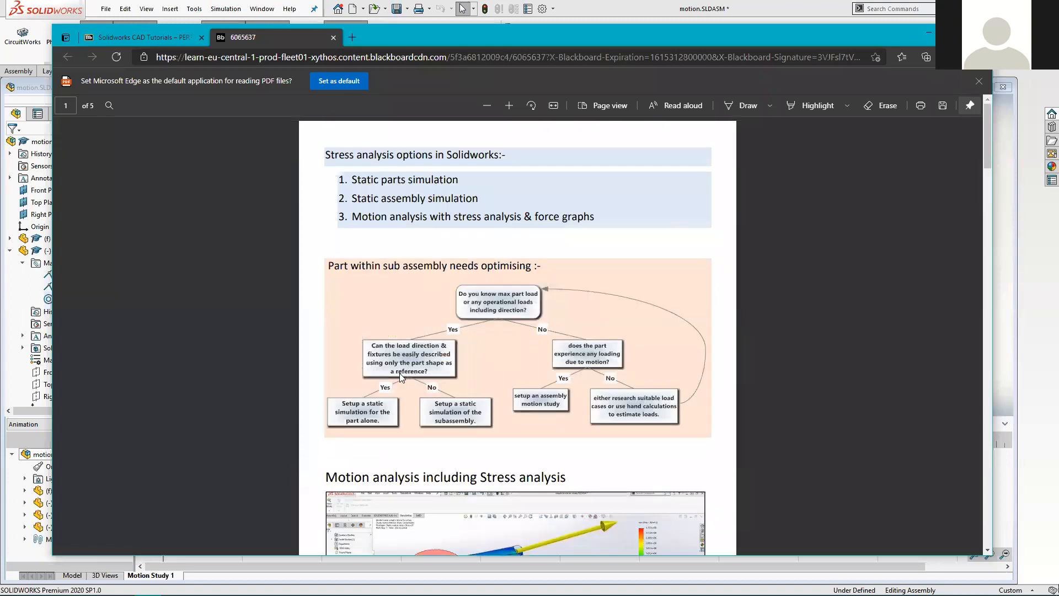
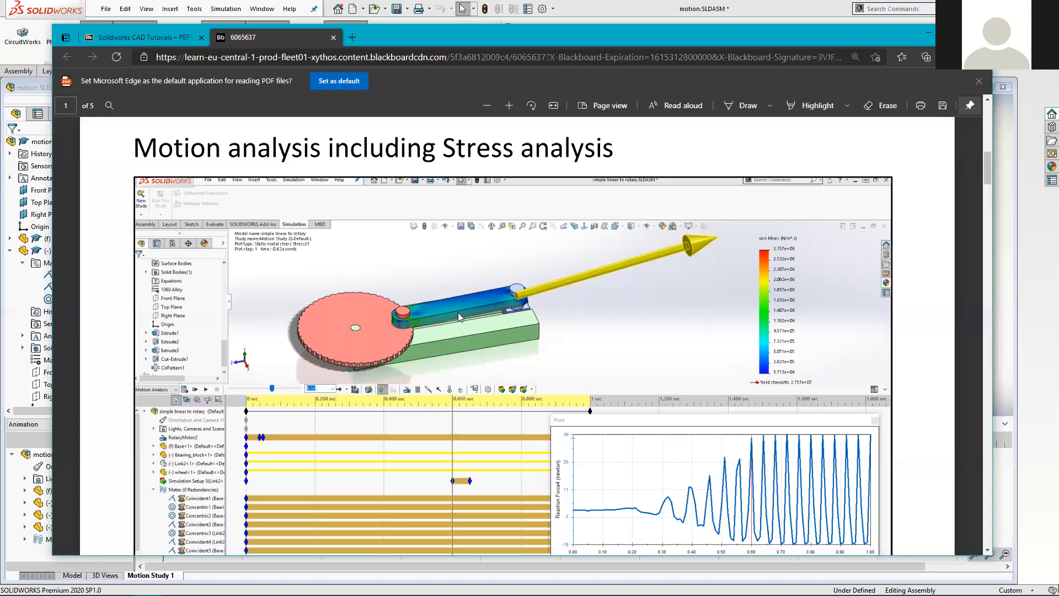
scroll(494, 313, down, 2)
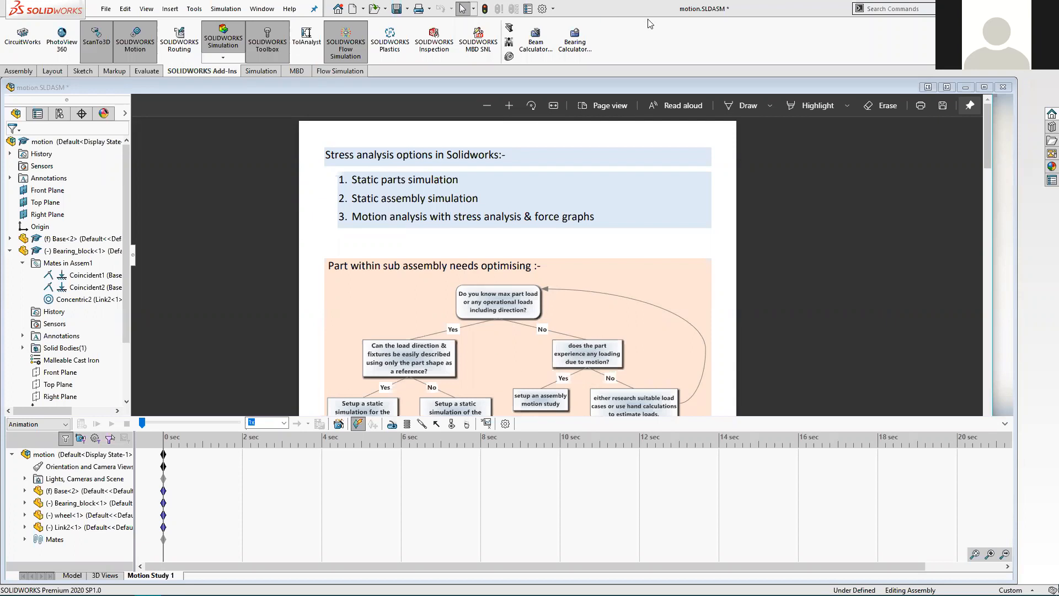
- Return to SOLIDWORKS, maximise the motion assembly window and disable playback of view keys for Orientation and Camera Views
click(636, 77)
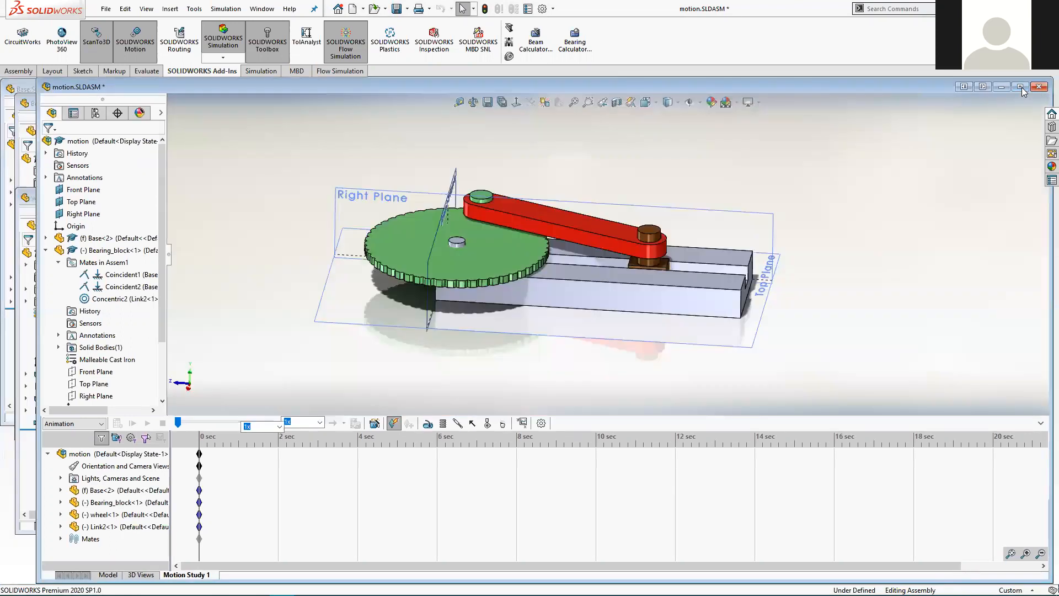
click(1021, 87)
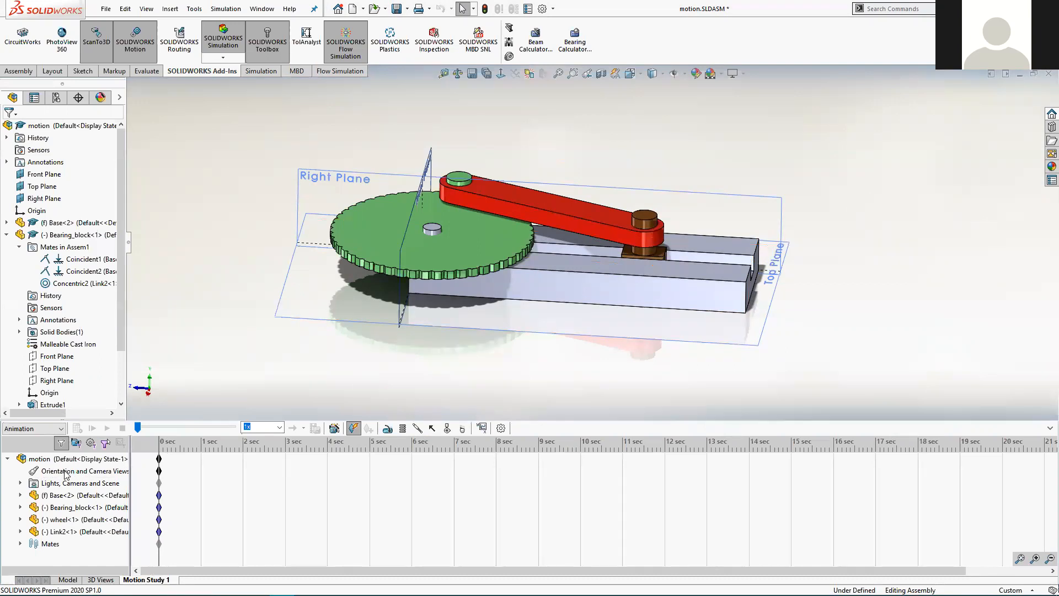
right_click(65, 473)
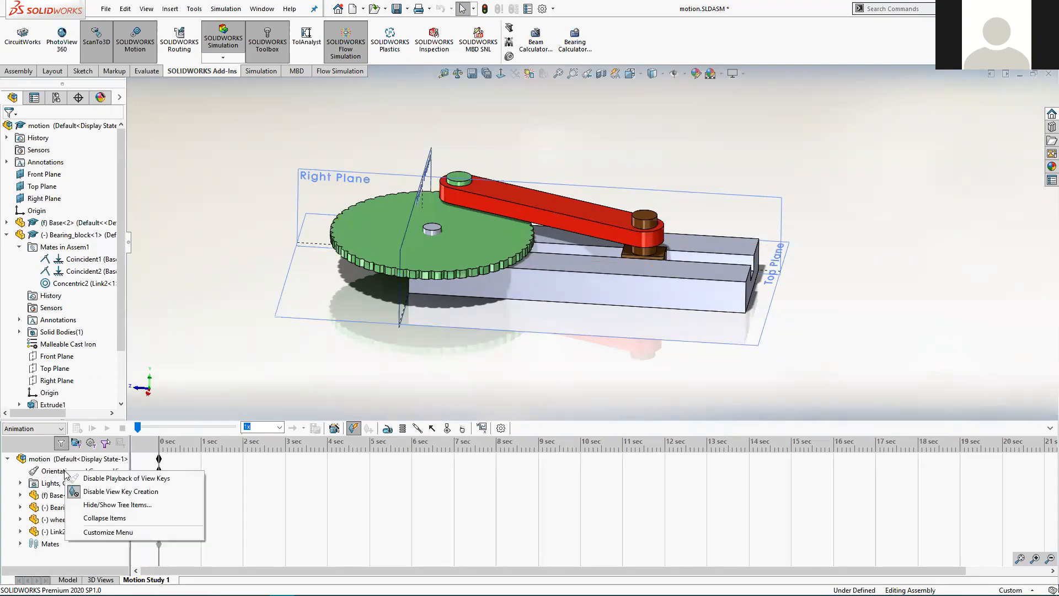
click(124, 478)
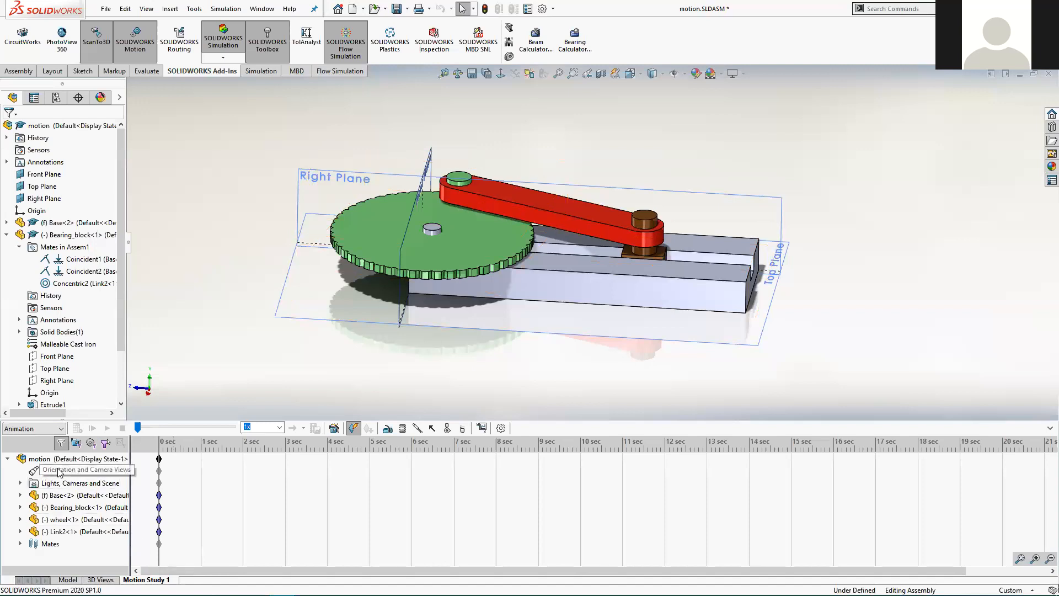
- Set the type of Motion Study 1 to Motion Analysis
middle_drag(325, 343, 338, 346)
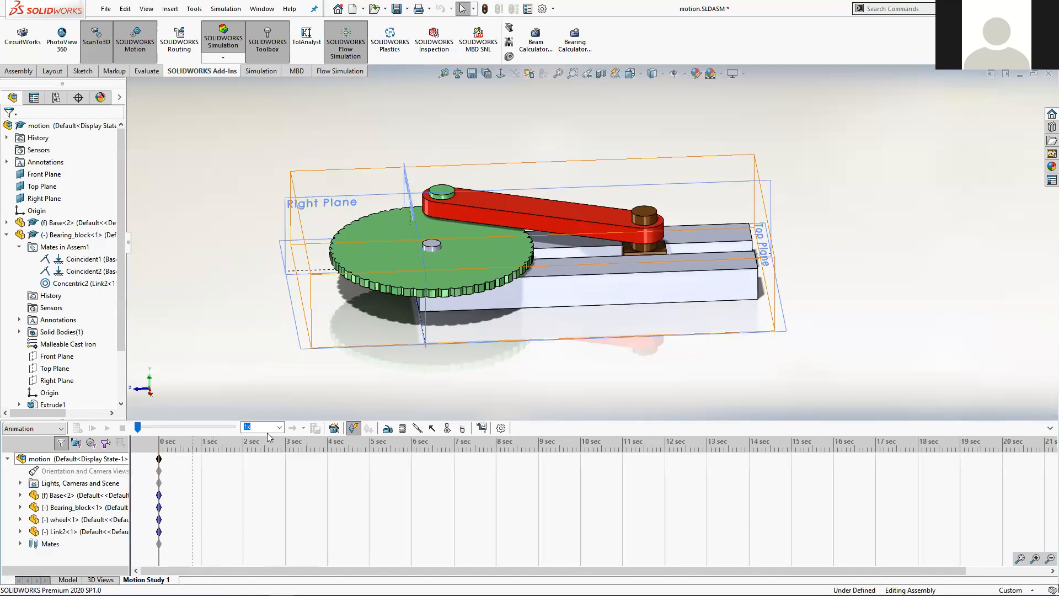
middle_drag(318, 378, 321, 377)
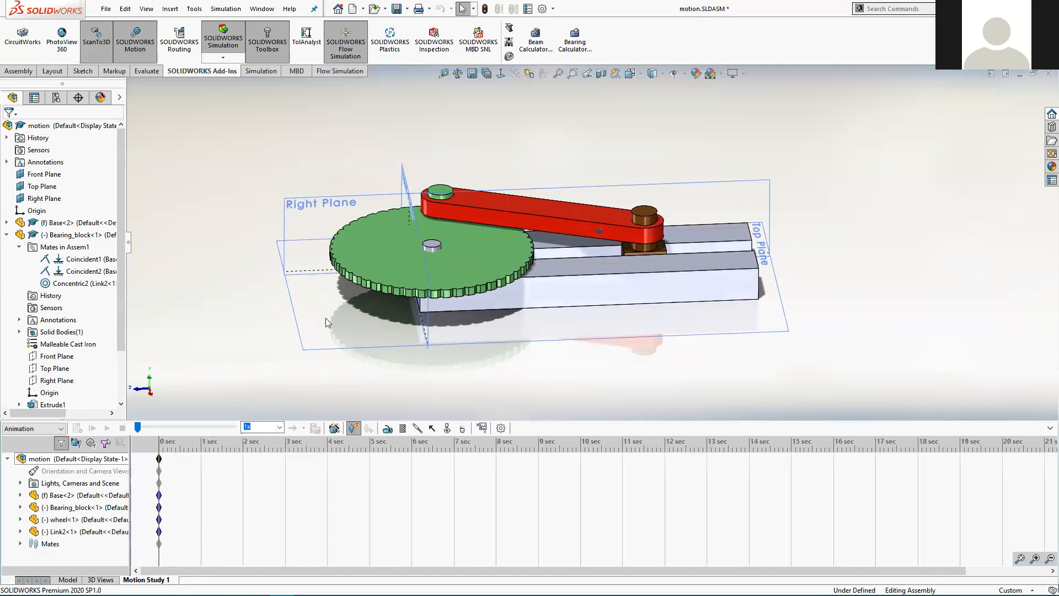
middle_drag(325, 317, 322, 319)
scroll(322, 320, down, 1)
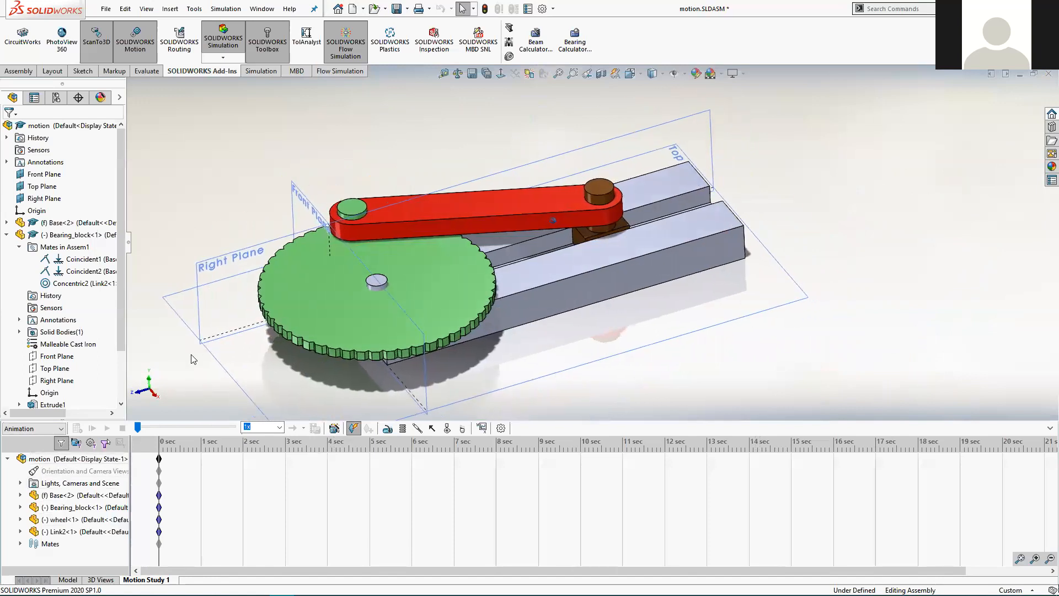
scroll(202, 353, up, 5)
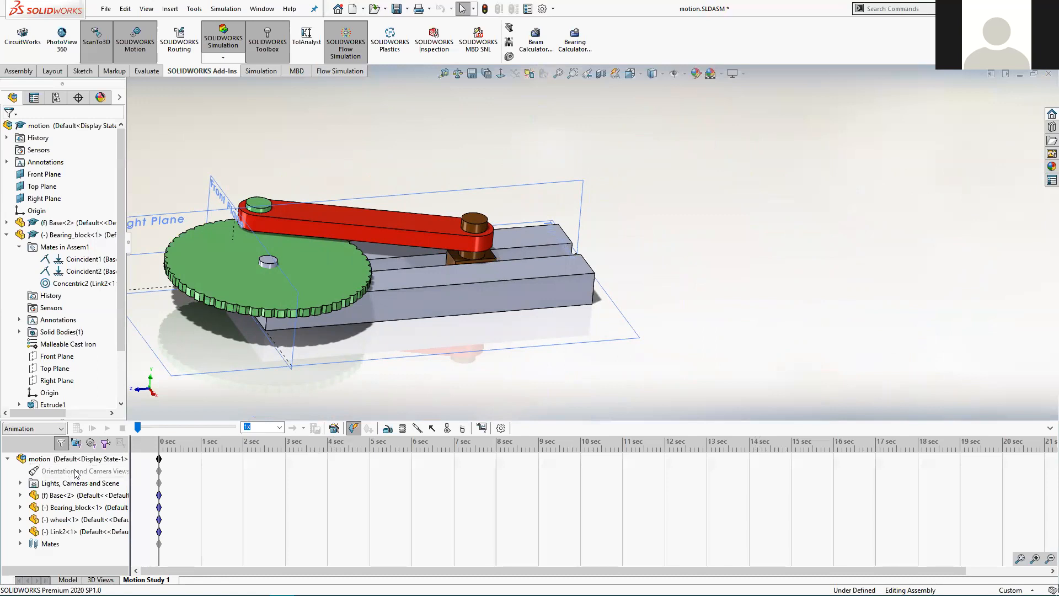
click(27, 429)
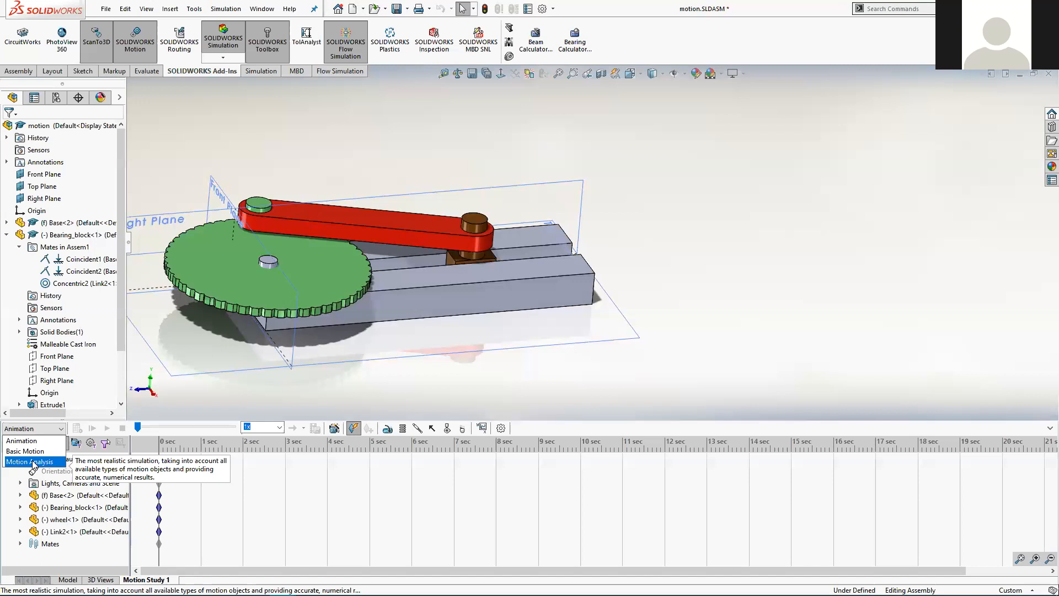
click(34, 462)
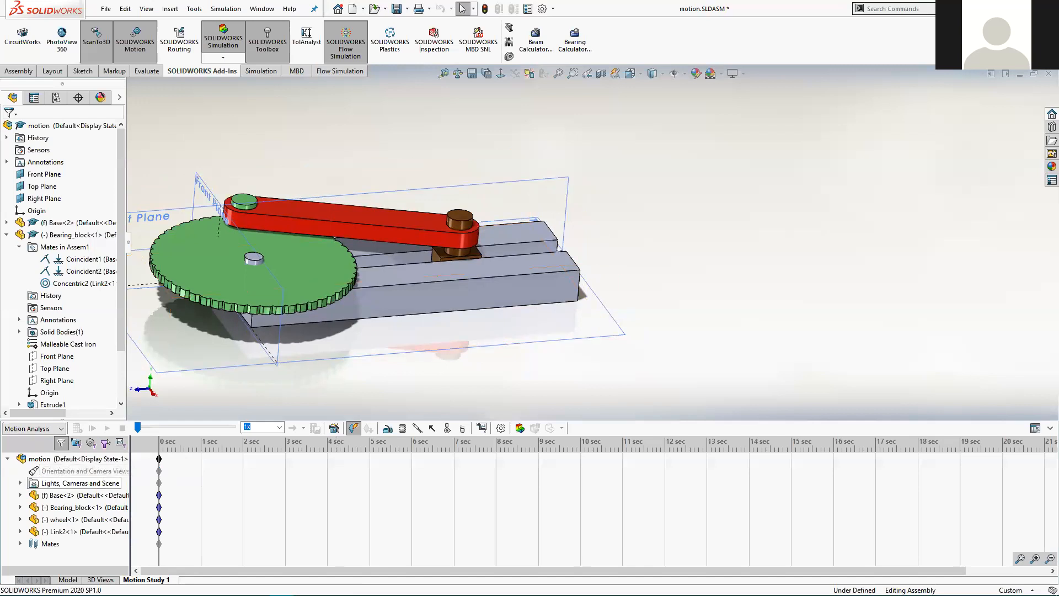
- Start a rotary motor in the motion study and place it on the wheel's top face
middle_drag(482, 301, 342, 288)
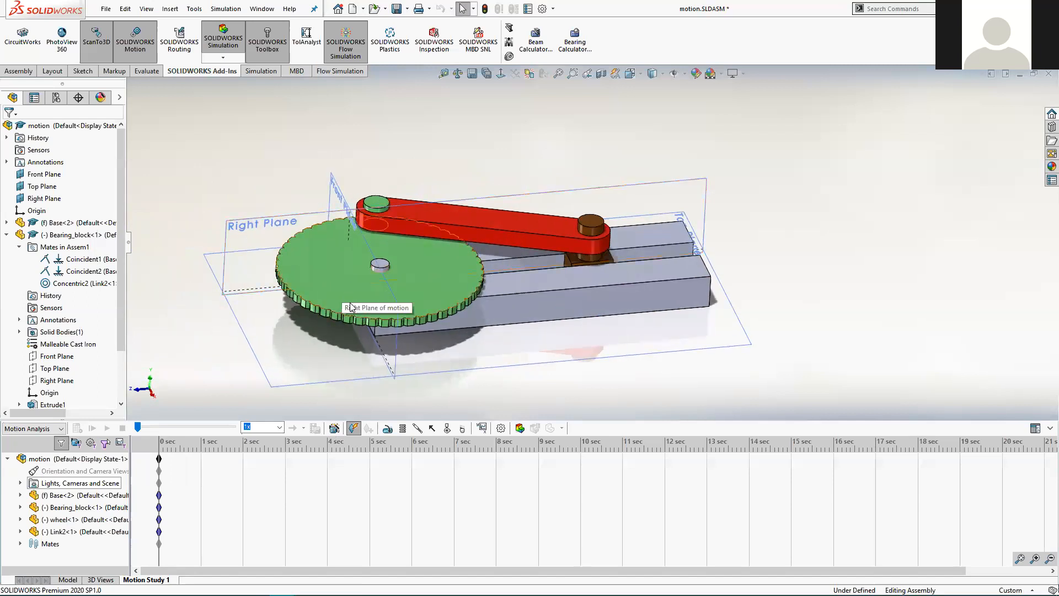
click(340, 297)
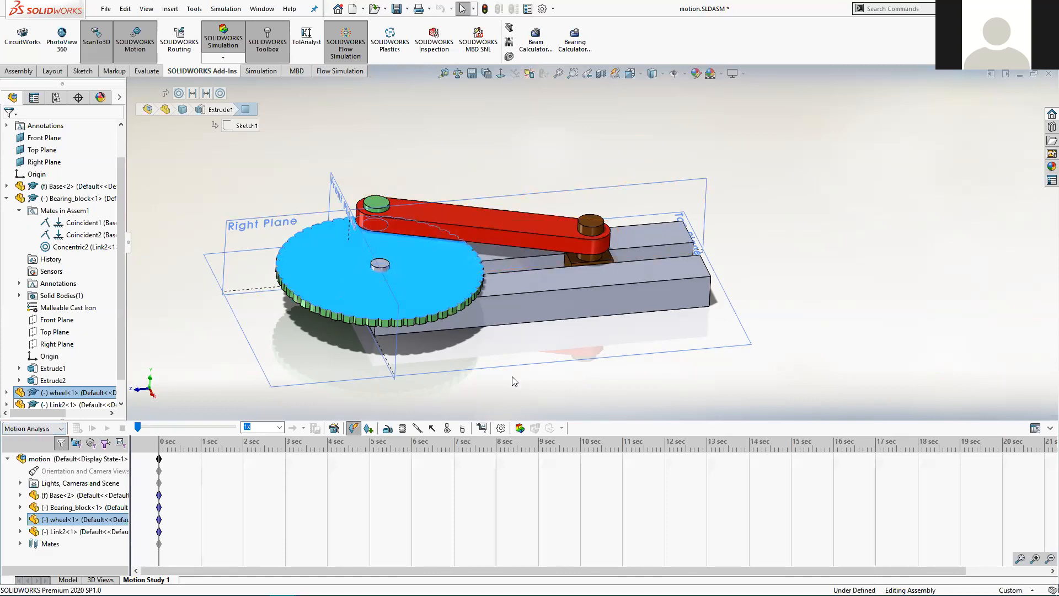
click(786, 232)
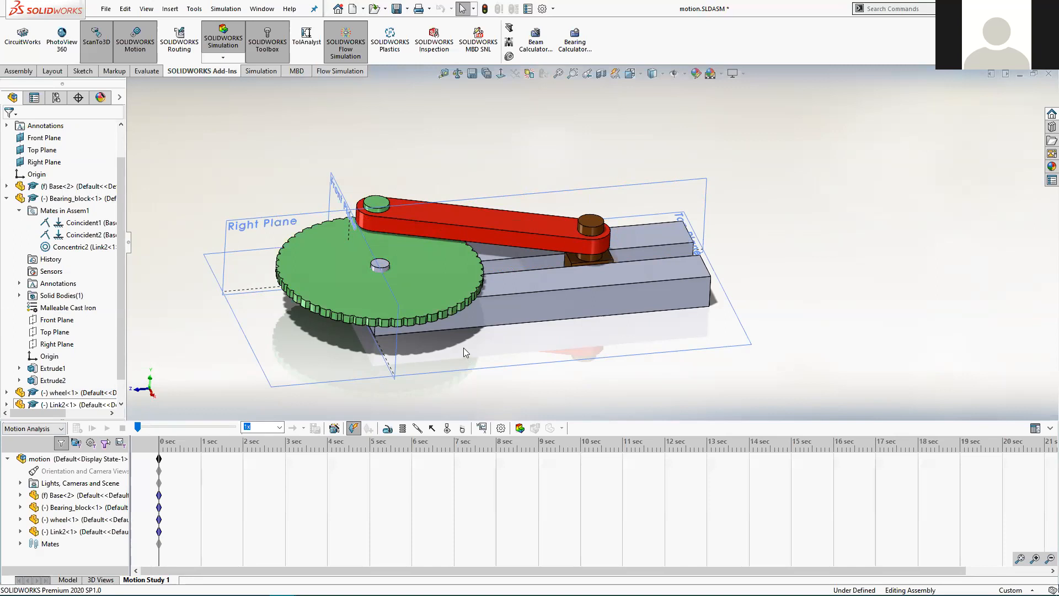
click(387, 429)
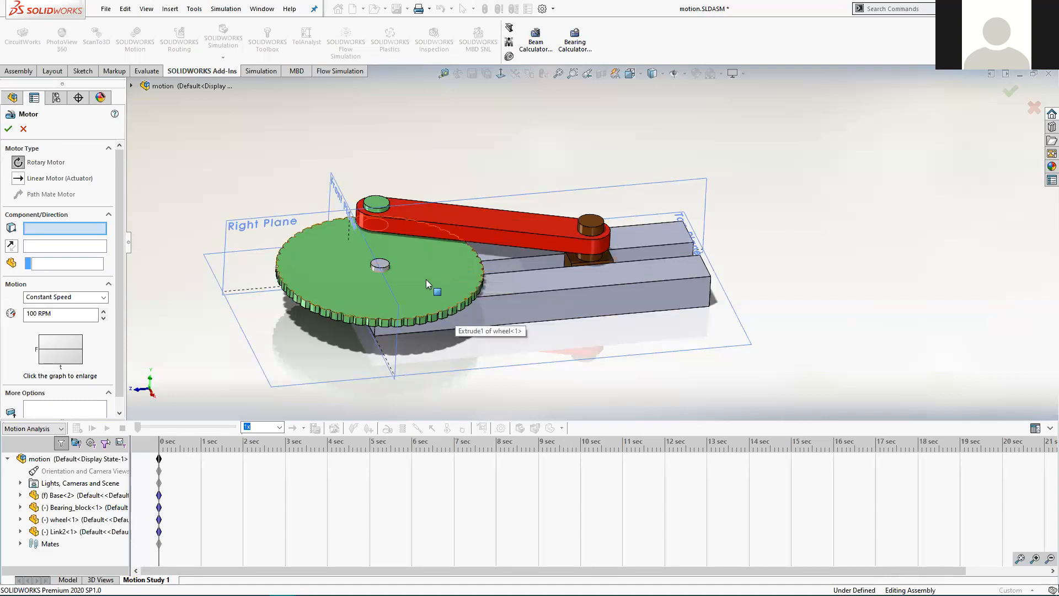
click(306, 266)
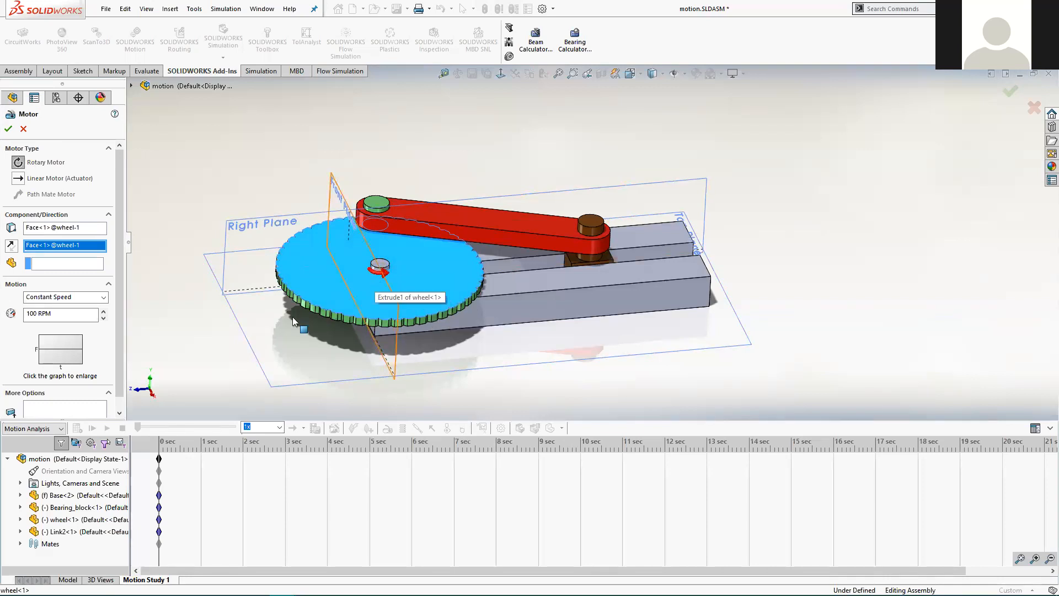
middle_drag(407, 285, 395, 318)
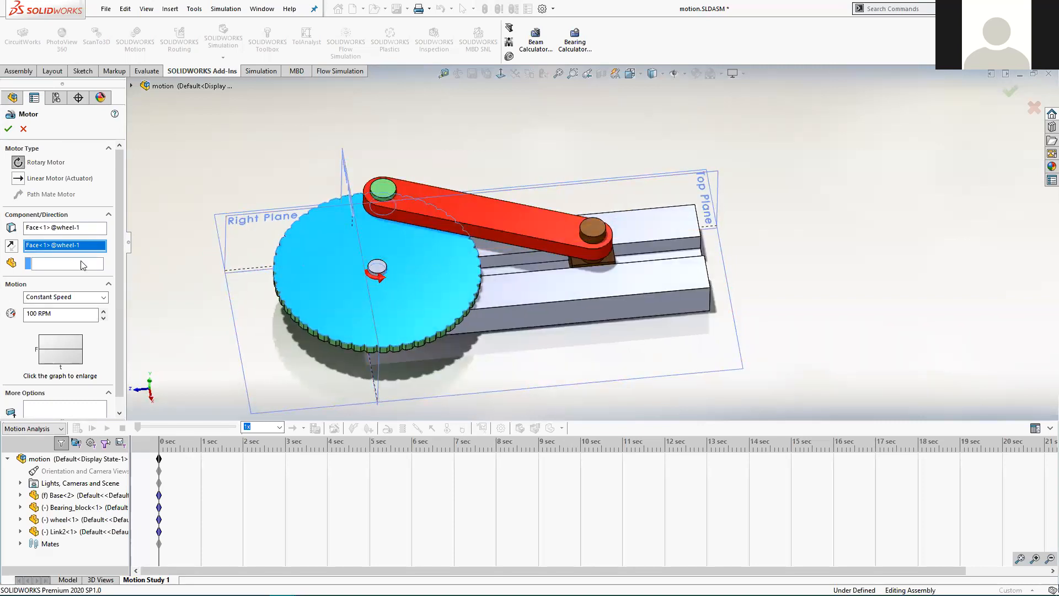
- Set the motor's motion to Segments and define its function value as Velocity (deg/s) over Time (s)
click(13, 247)
drag(63, 314, 15, 331)
click(58, 302)
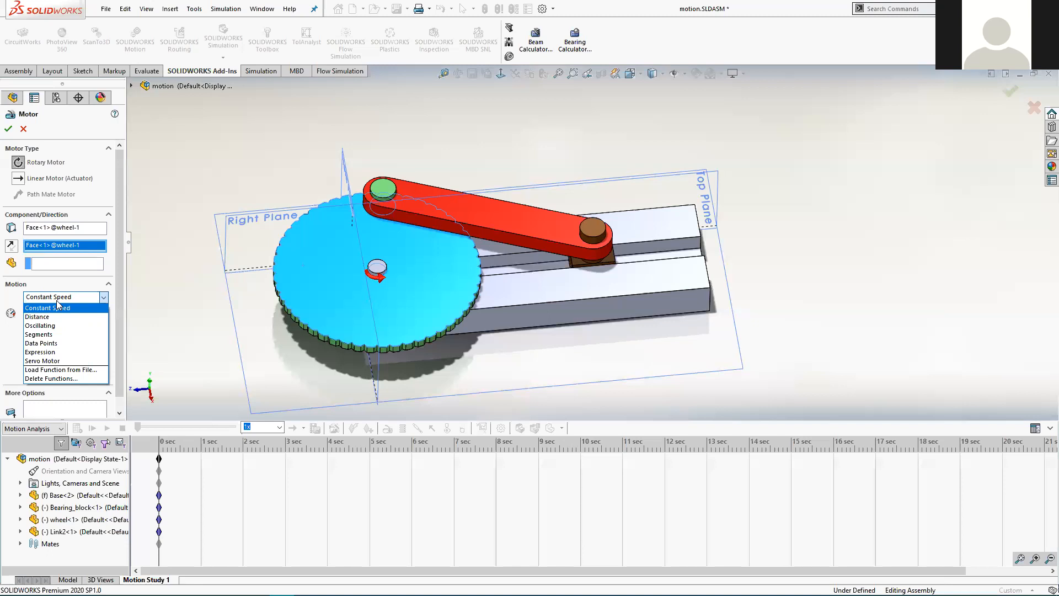
click(47, 338)
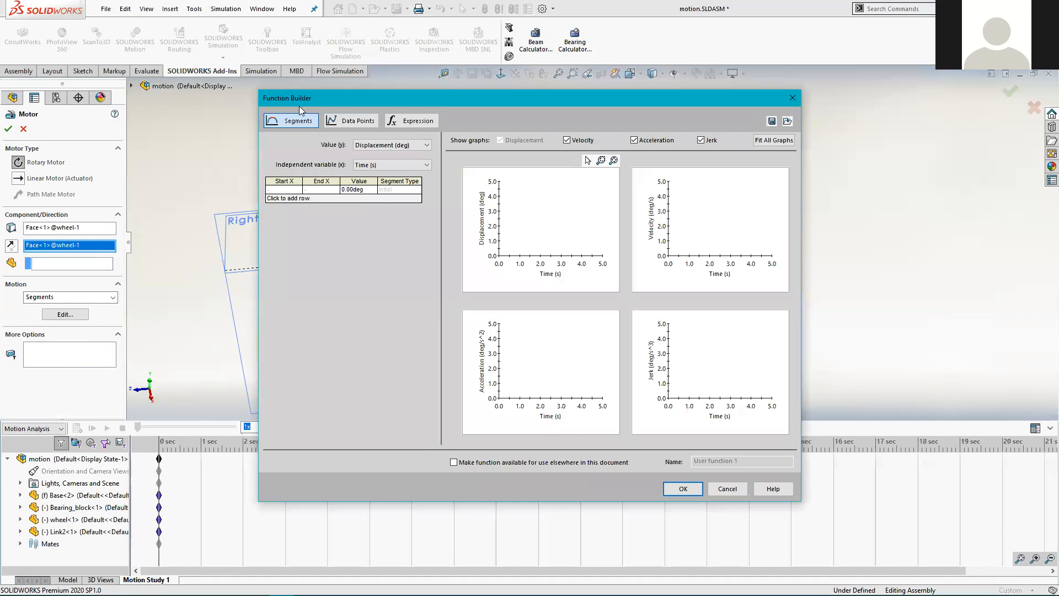
drag(299, 106, 295, 141)
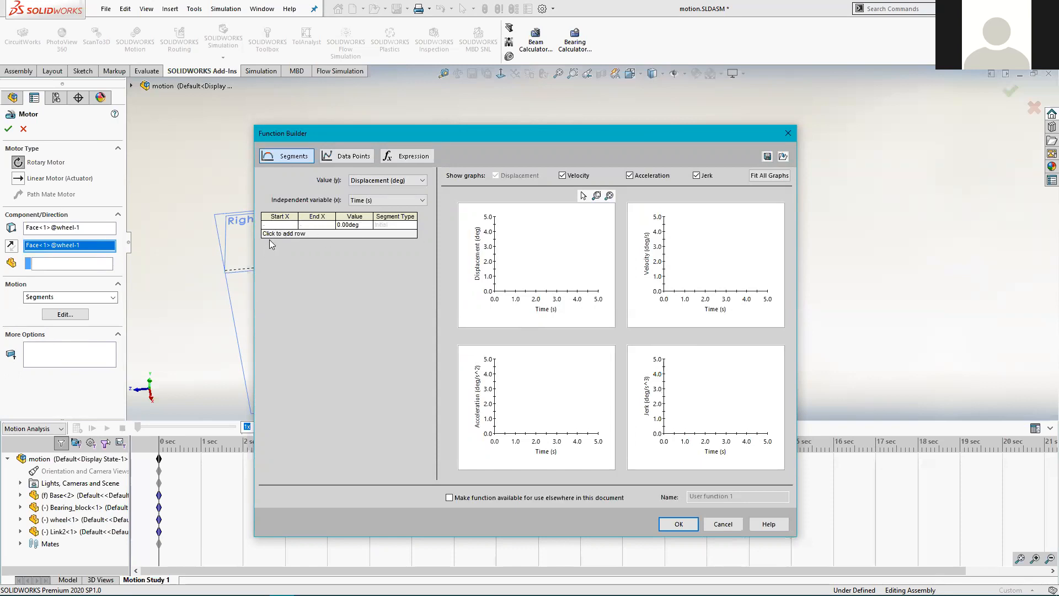
click(373, 183)
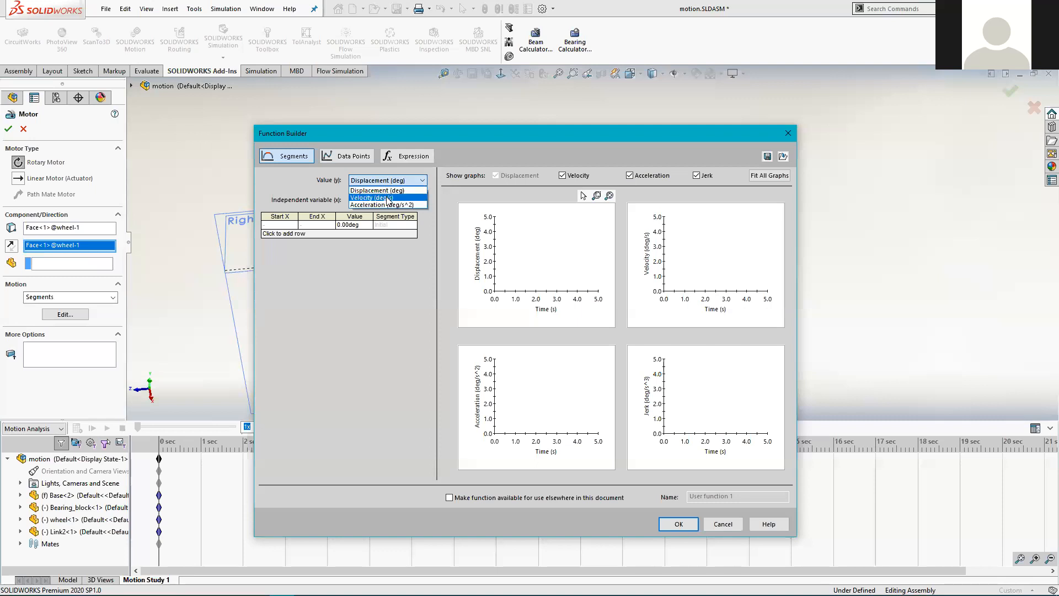
click(387, 198)
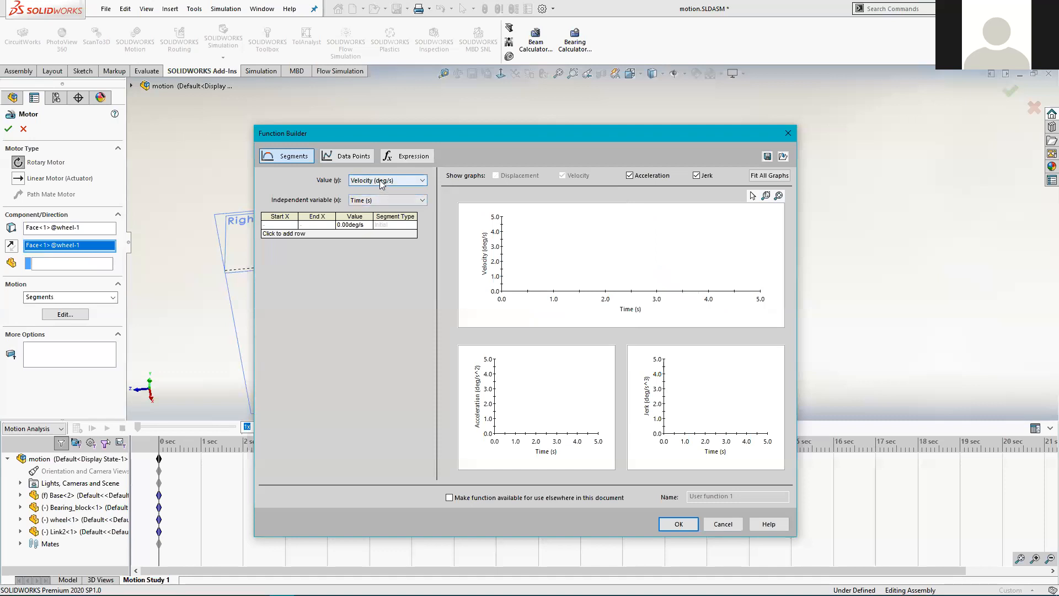
- Add a segment from 0 s to 0.7 s with a value of 1500 deg/s and accept the motor
click(273, 233)
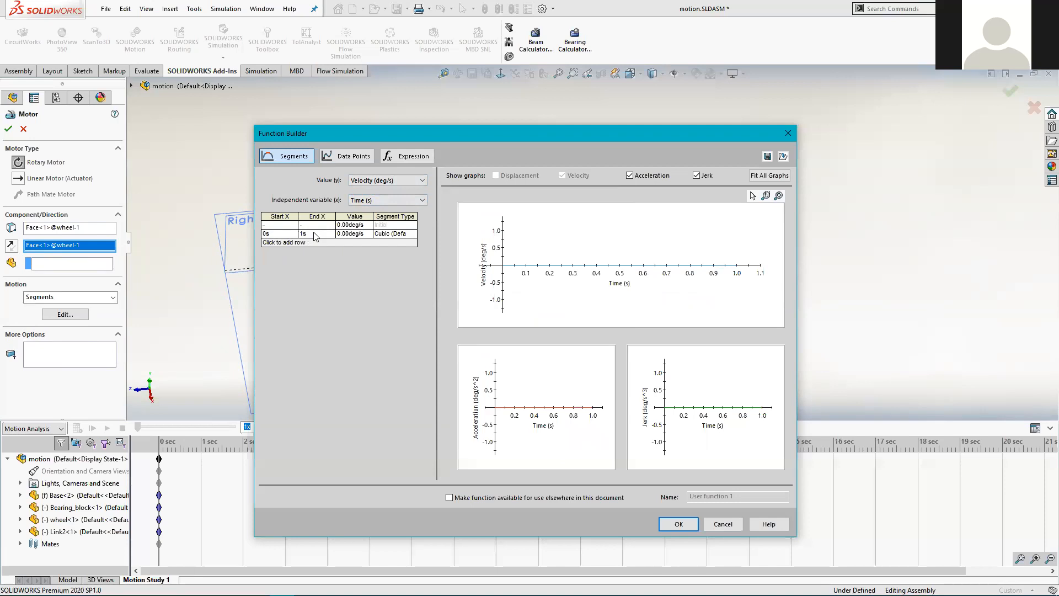
click(272, 232)
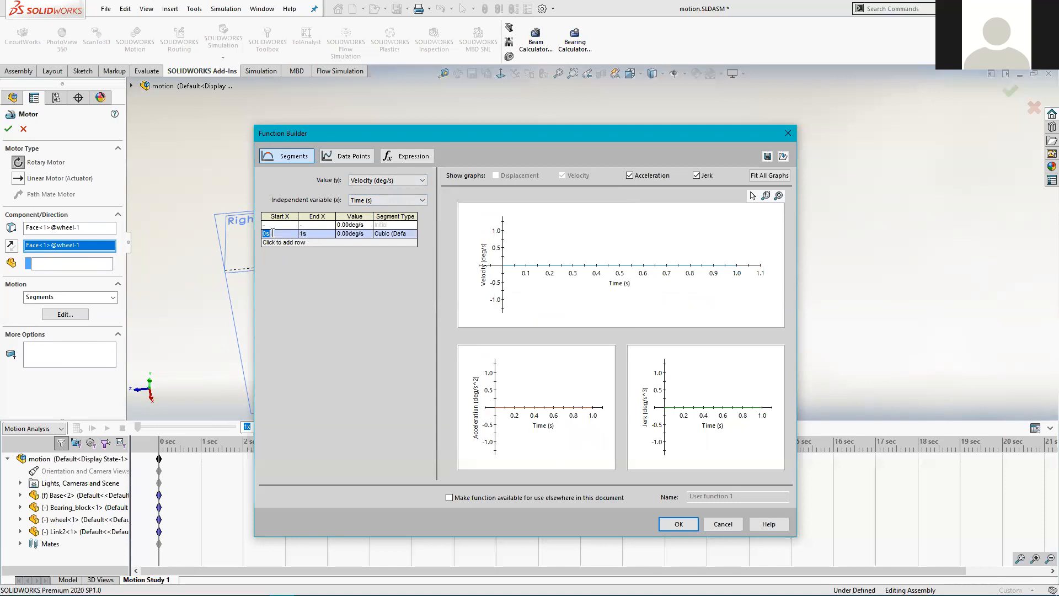
click(320, 233)
text(0.7)
click(351, 234)
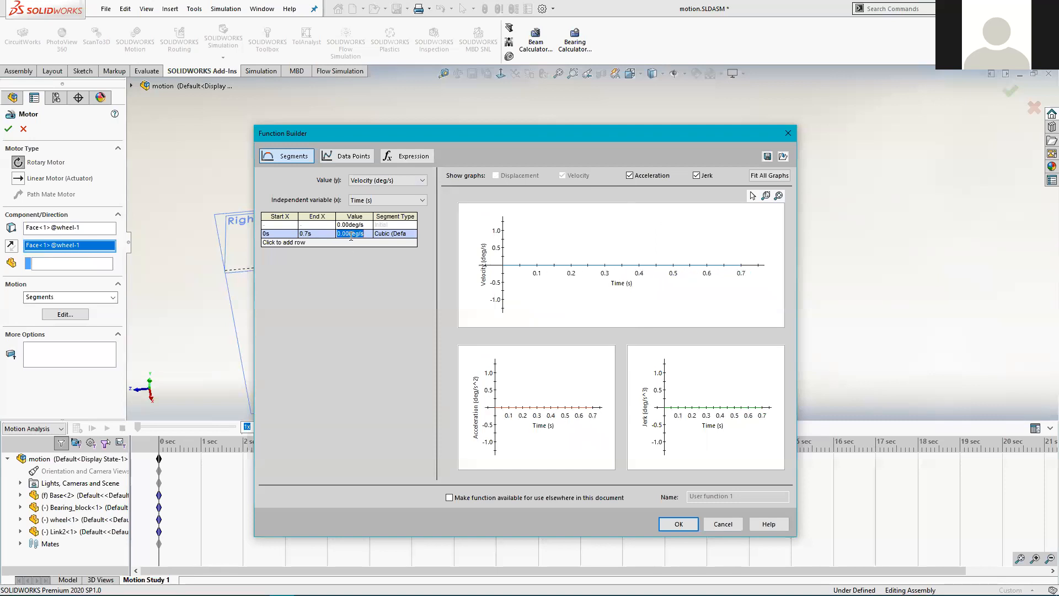
text(1500)
key(Tab)
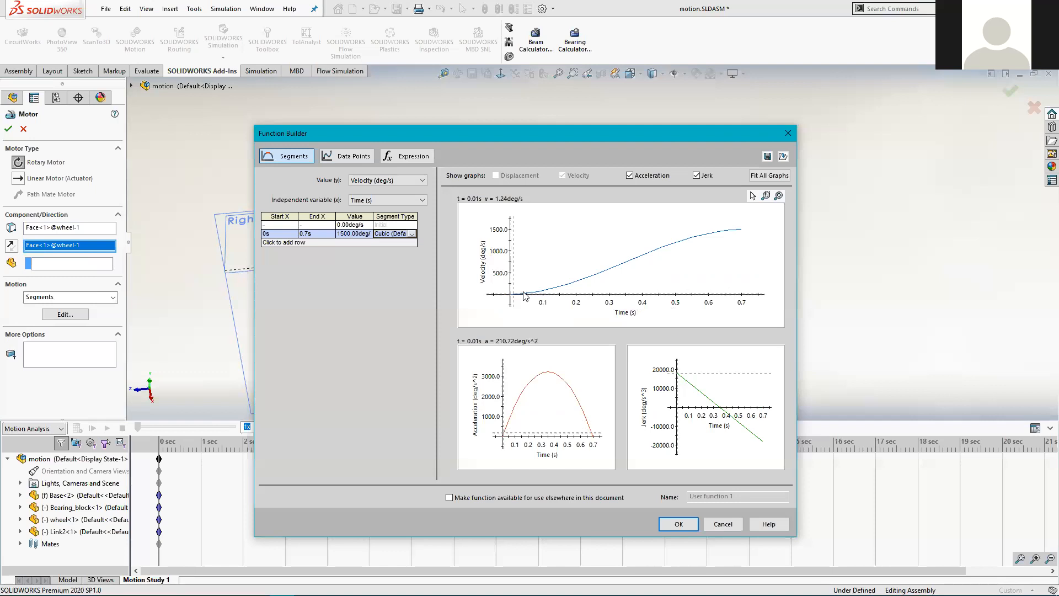
mouse_move(576, 285)
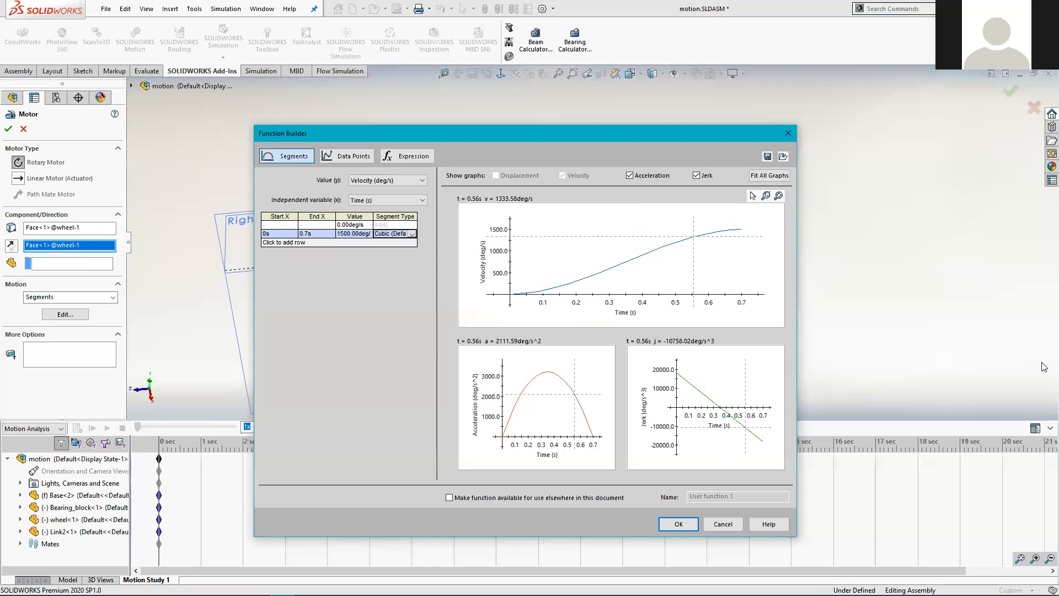
click(676, 527)
click(8, 129)
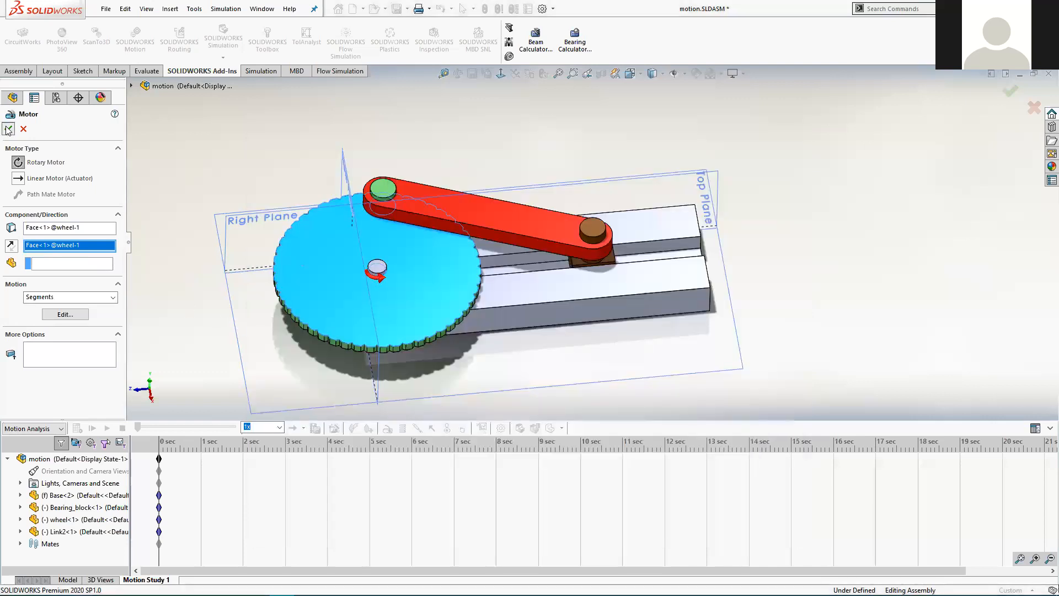
click(264, 60)
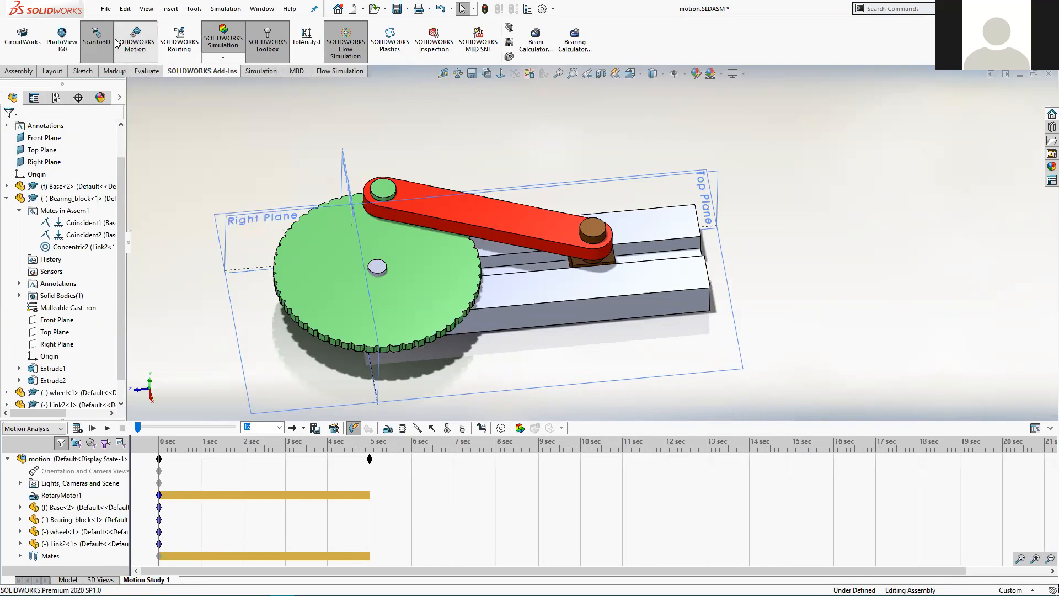
click(194, 9)
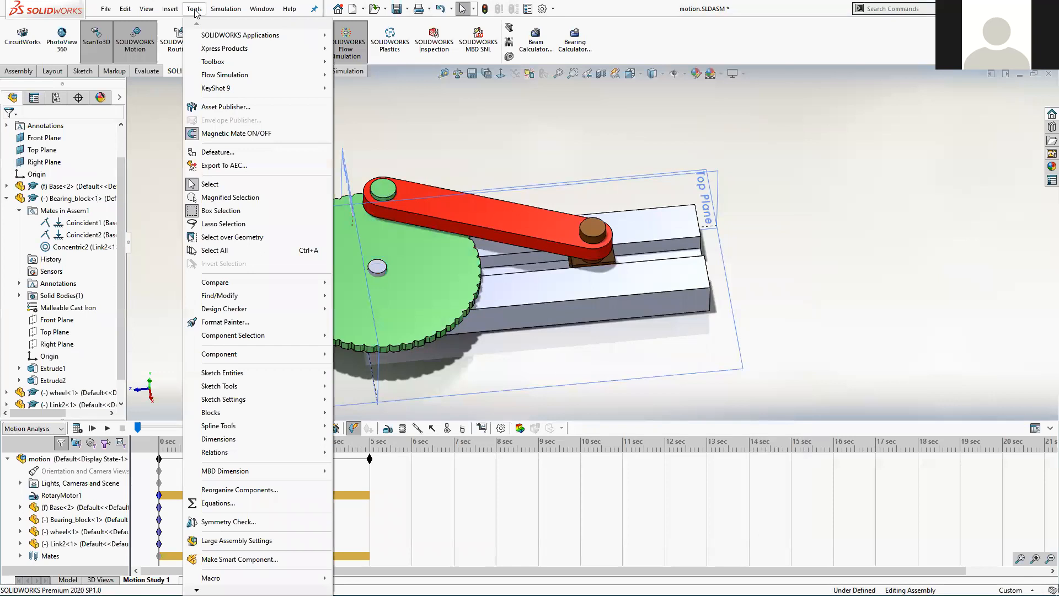
click(698, 50)
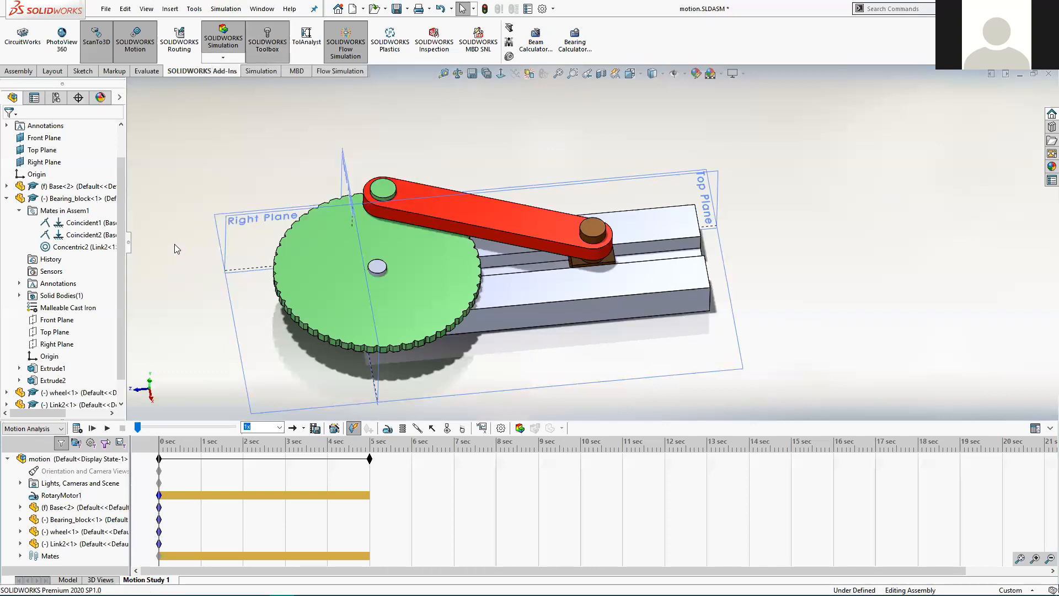
middle_drag(198, 282, 207, 155)
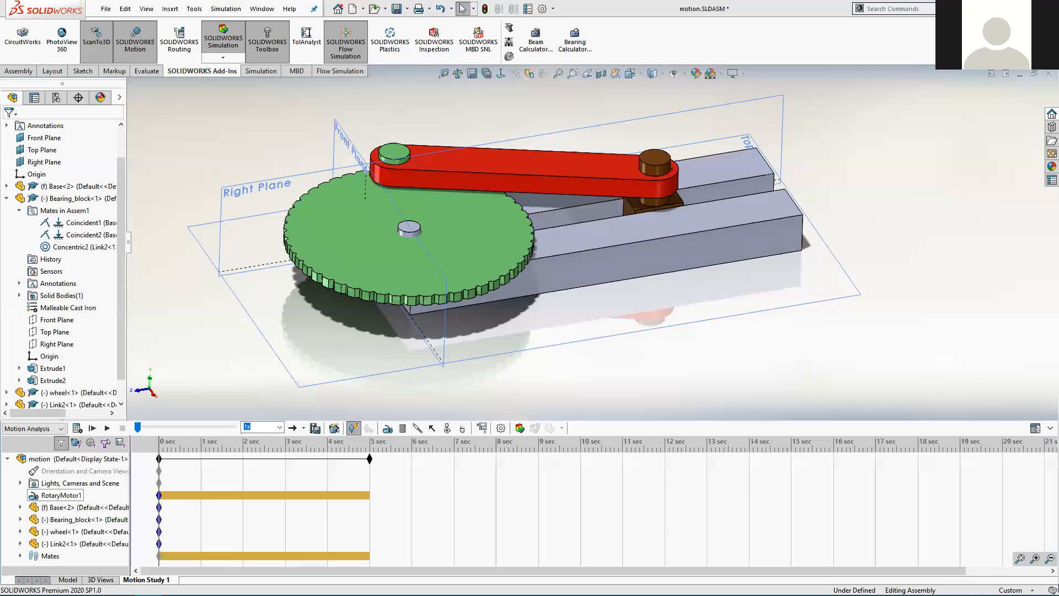
- Switch to the YouTube video "upgrade SDK to SEK", watch how SOLIDWORKS Simulation and Motion are added in the installer, and return to SOLIDWORKS
key(alt+Tab)
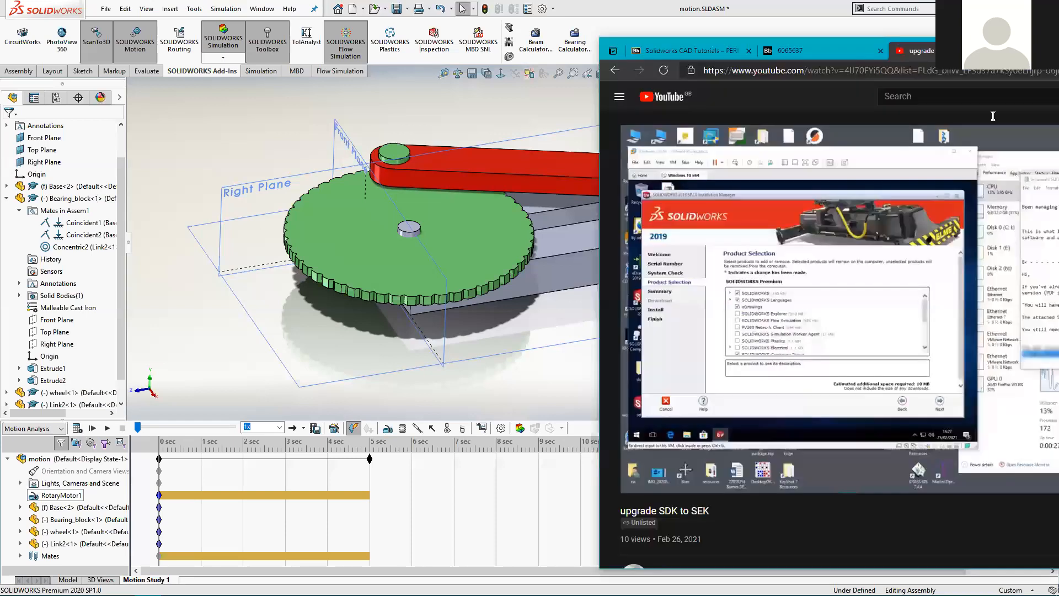
click(812, 362)
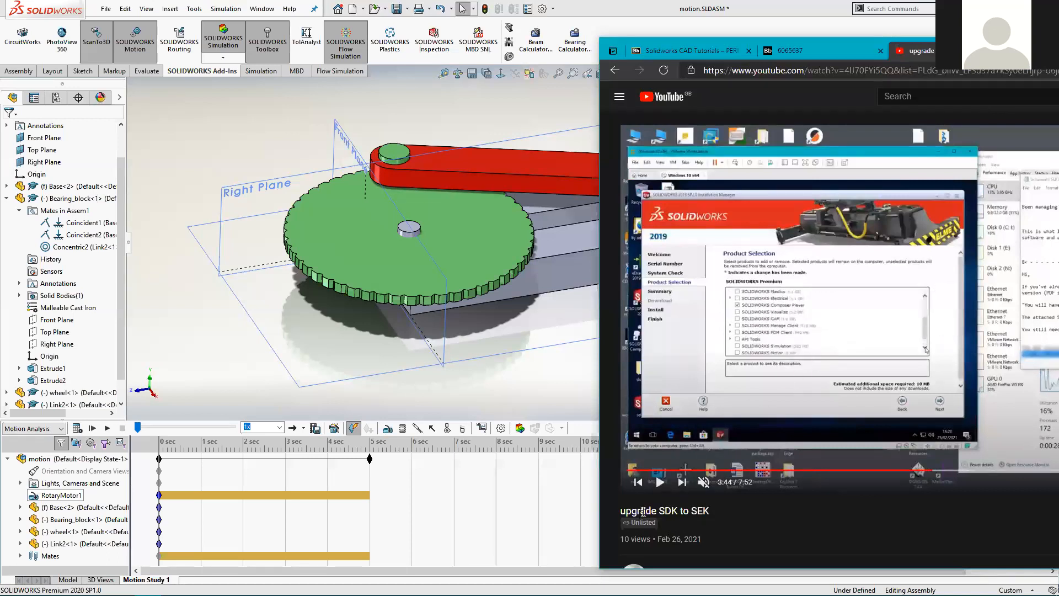
drag(621, 510, 716, 510)
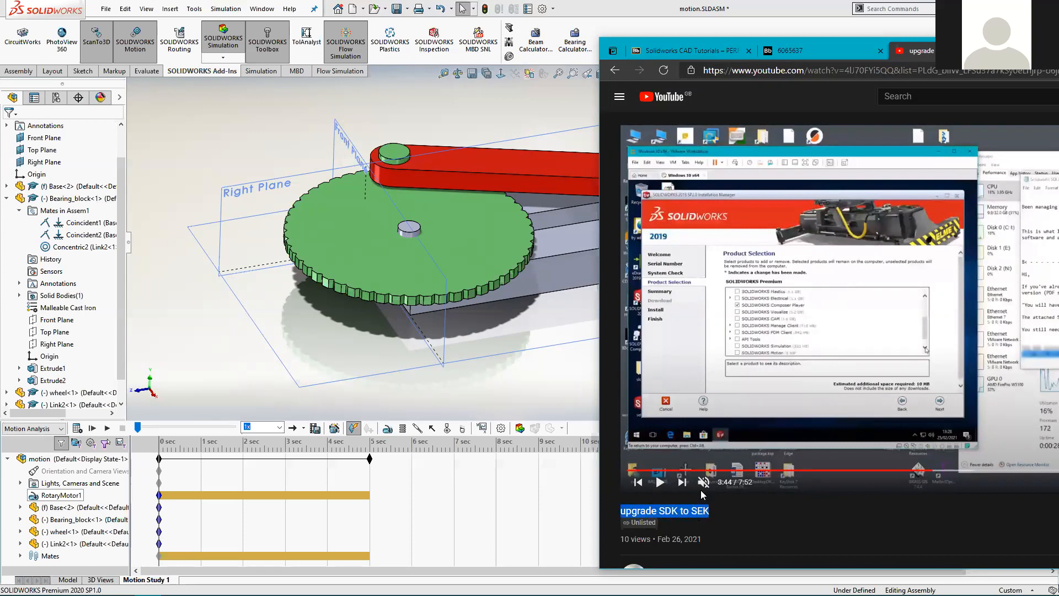
click(807, 348)
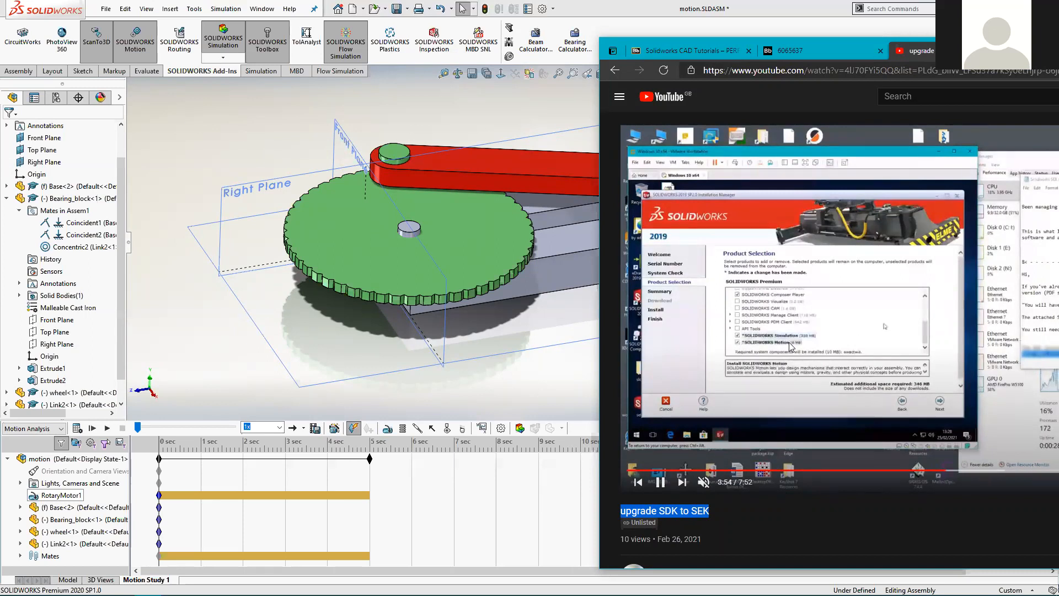
click(712, 362)
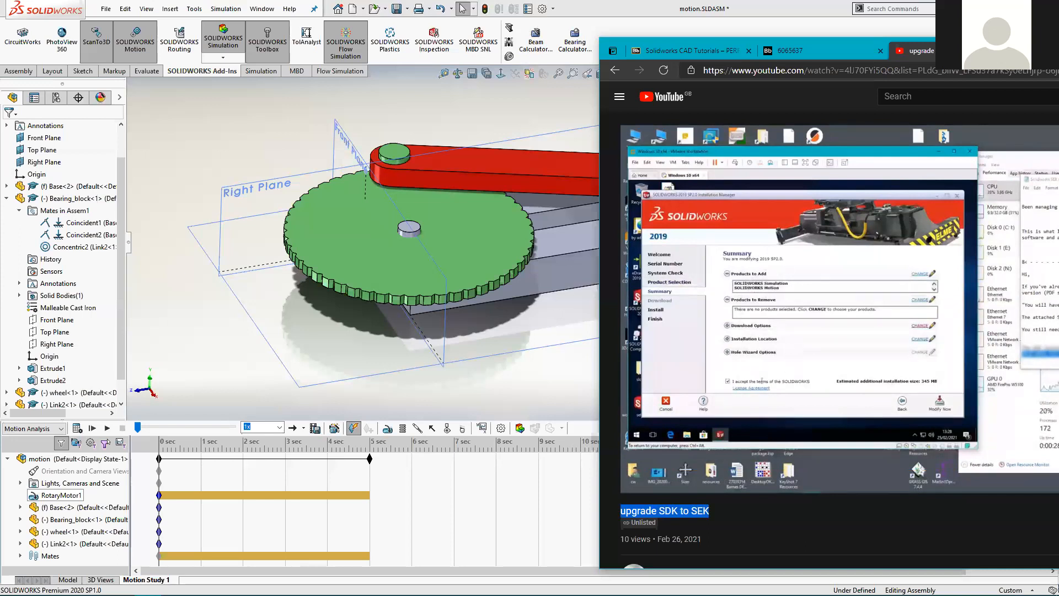
mouse_move(836, 283)
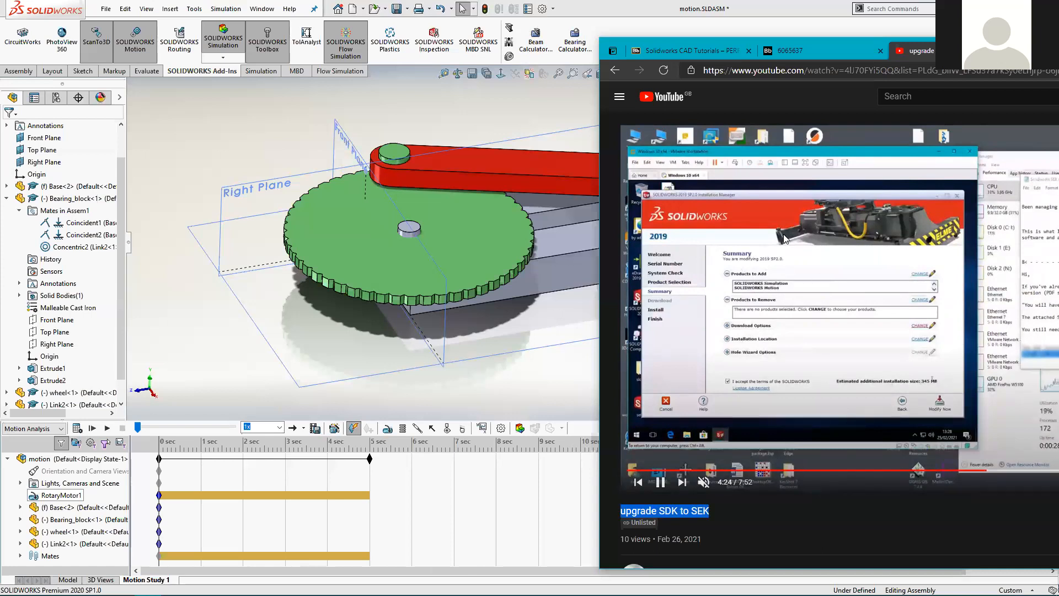
click(779, 329)
key(alt+Tab)
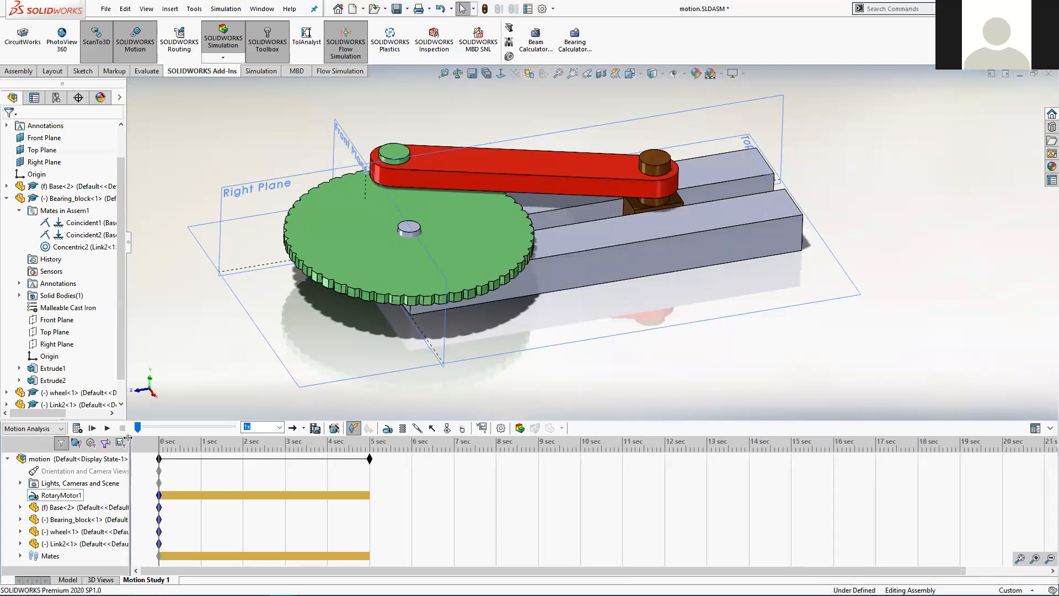
- Delete the rotary motor from Motion Study 1 and confirm the deletion
right_click(70, 495)
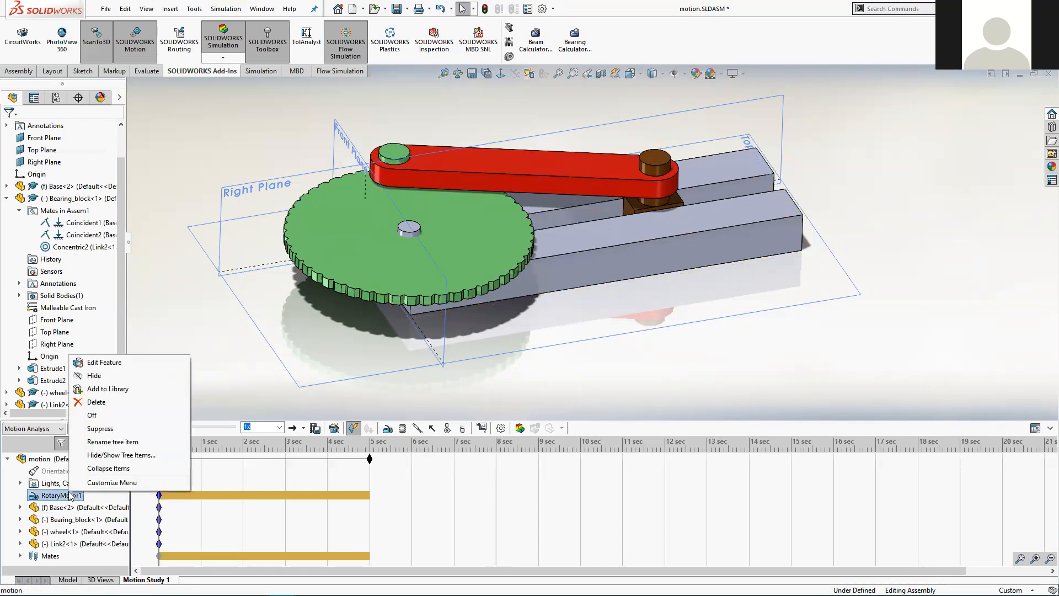
click(93, 403)
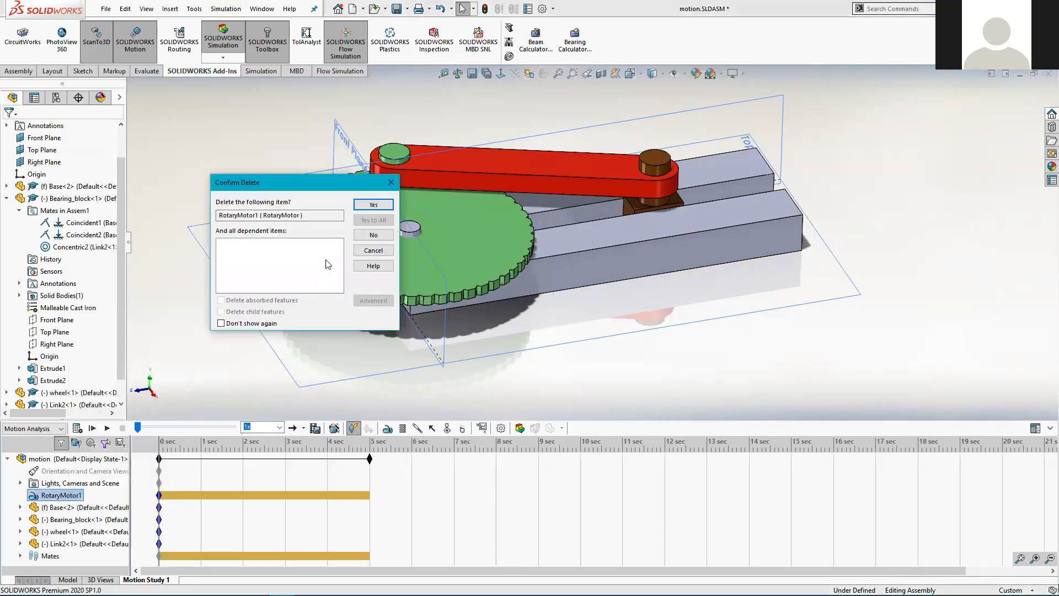
click(373, 204)
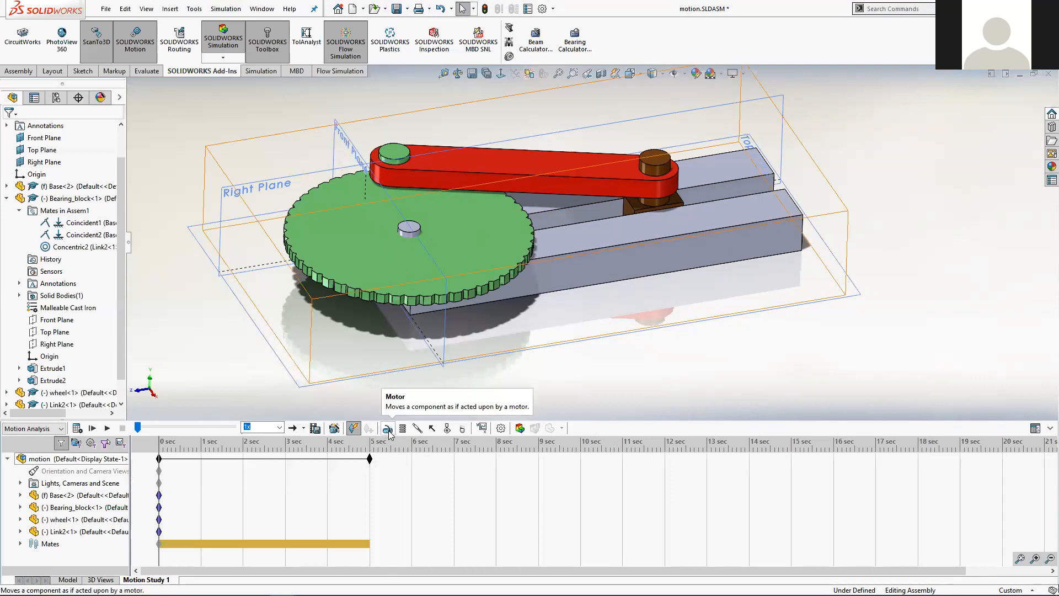
- Start a rotary motor on the wheel's top face and set its motion to Segments
click(387, 428)
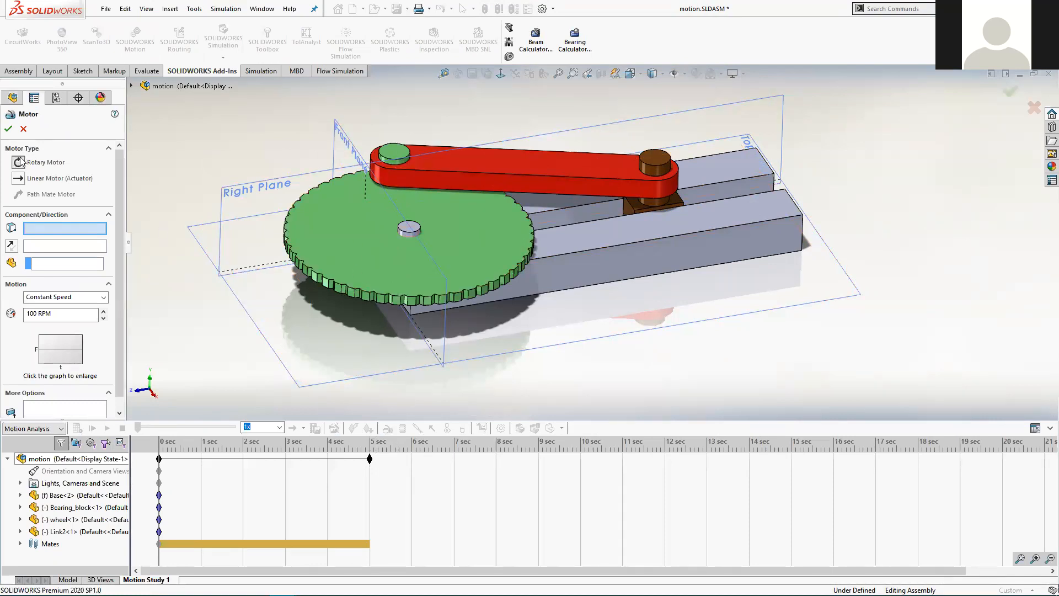
click(477, 255)
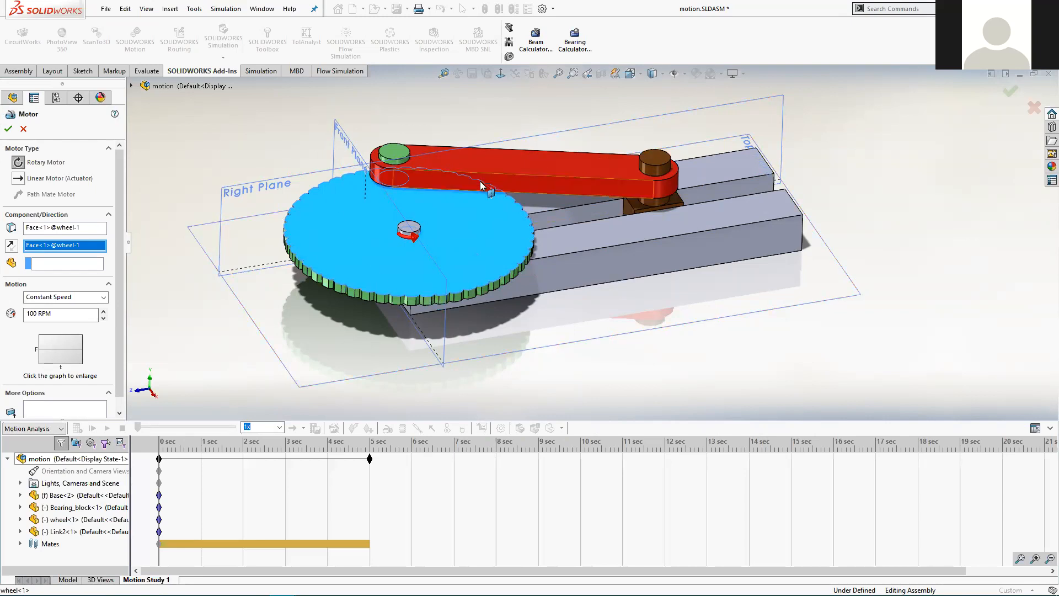
click(68, 298)
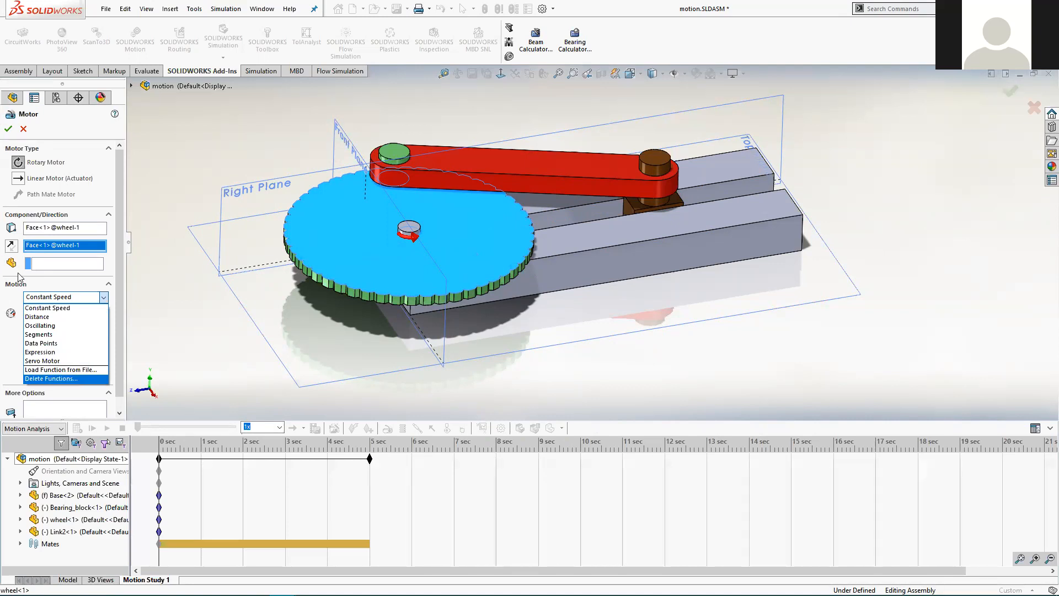
click(56, 335)
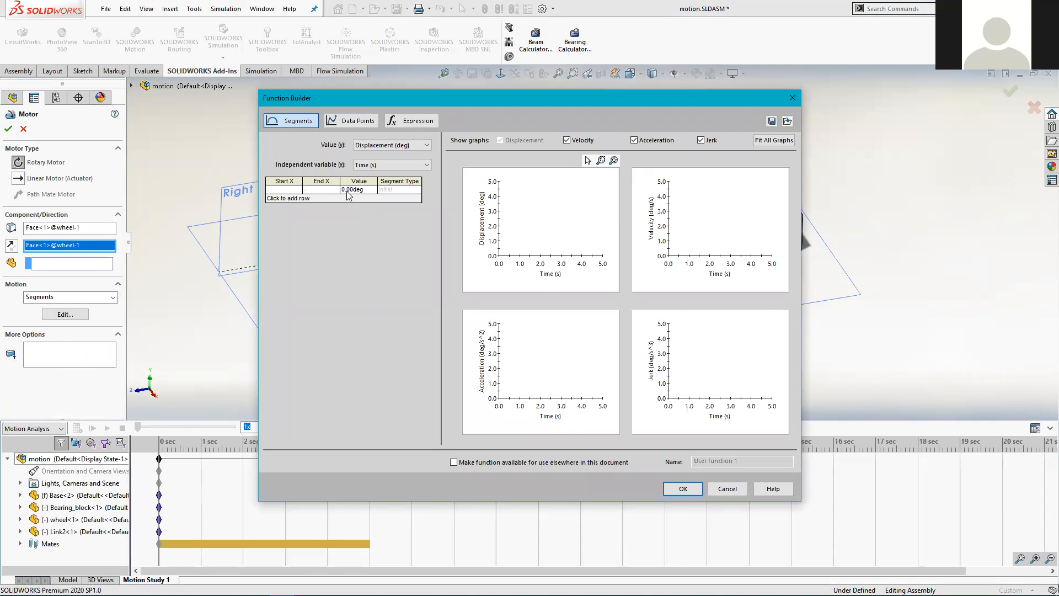
- Define the motor function as Velocity (deg/s) over Time (s) and add a segment from 0 s to 0.7 s with value 1500 deg/s
click(375, 146)
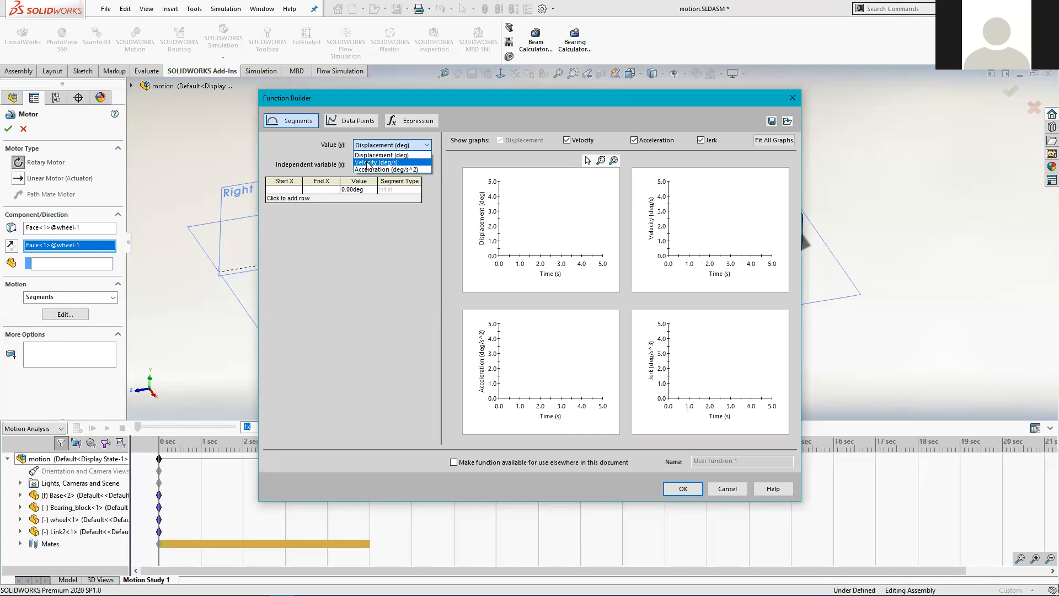
click(368, 162)
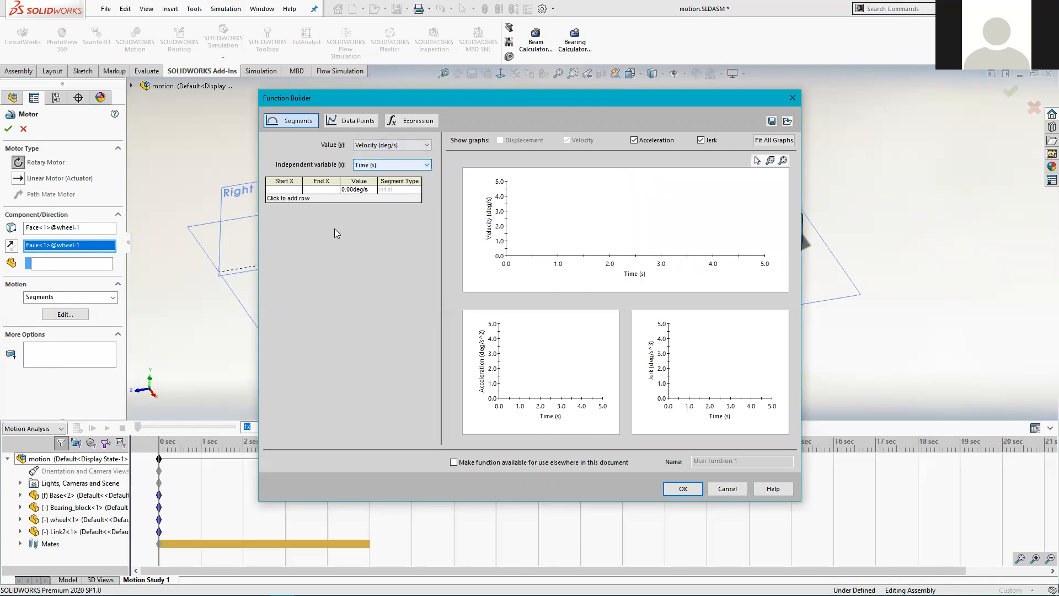
click(282, 199)
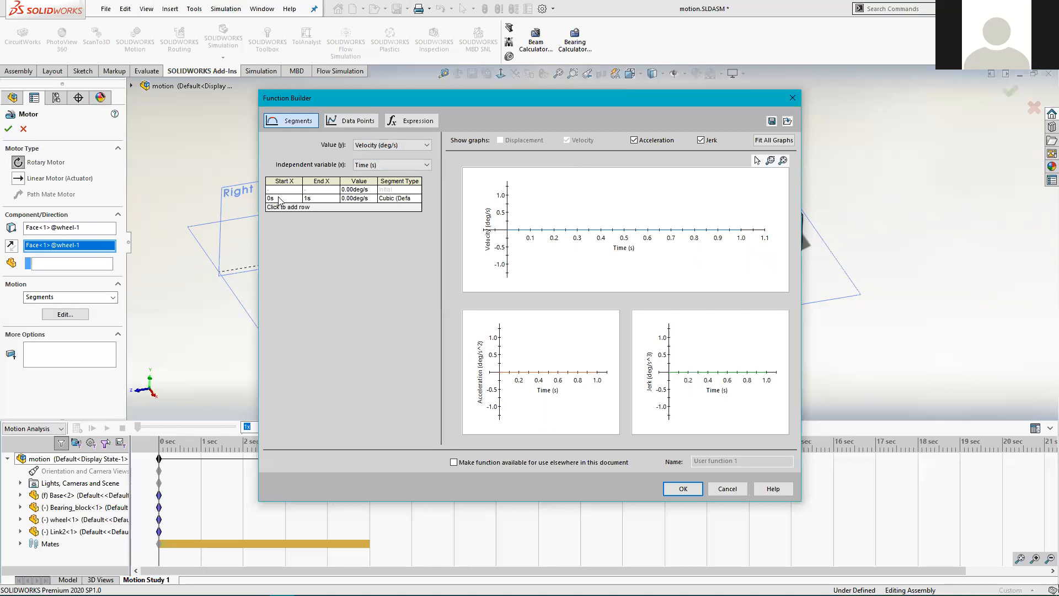
double_click(316, 197)
text(0.7)
key(Tab)
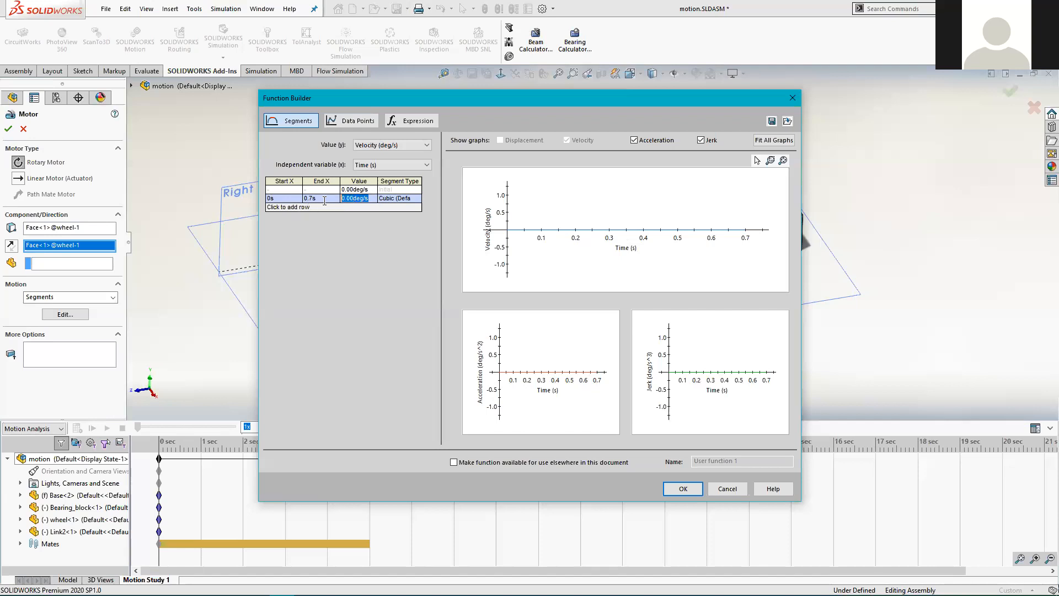
text(1)
key(Tab)
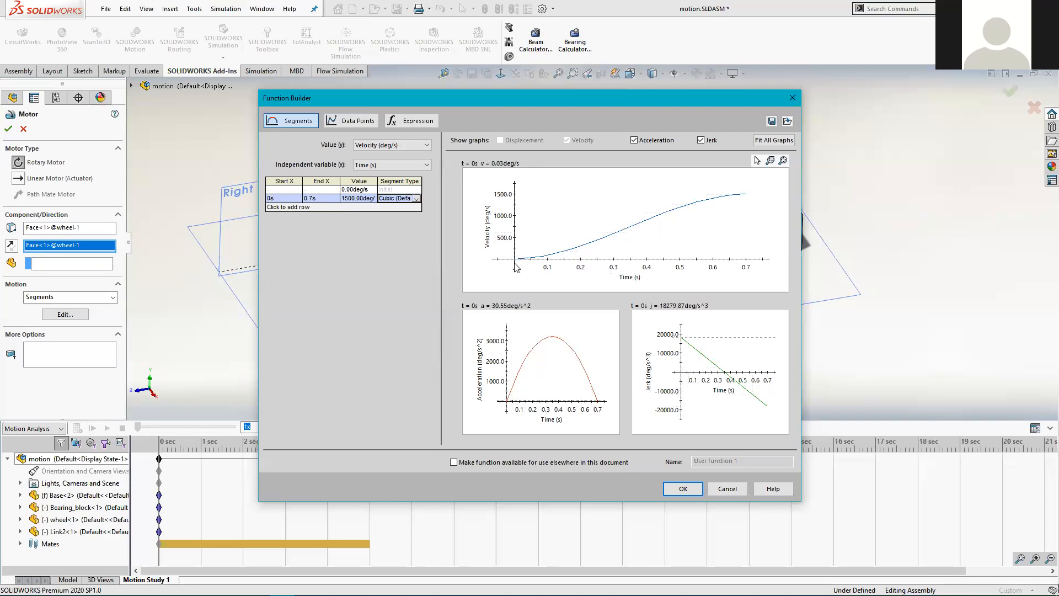
mouse_move(516, 265)
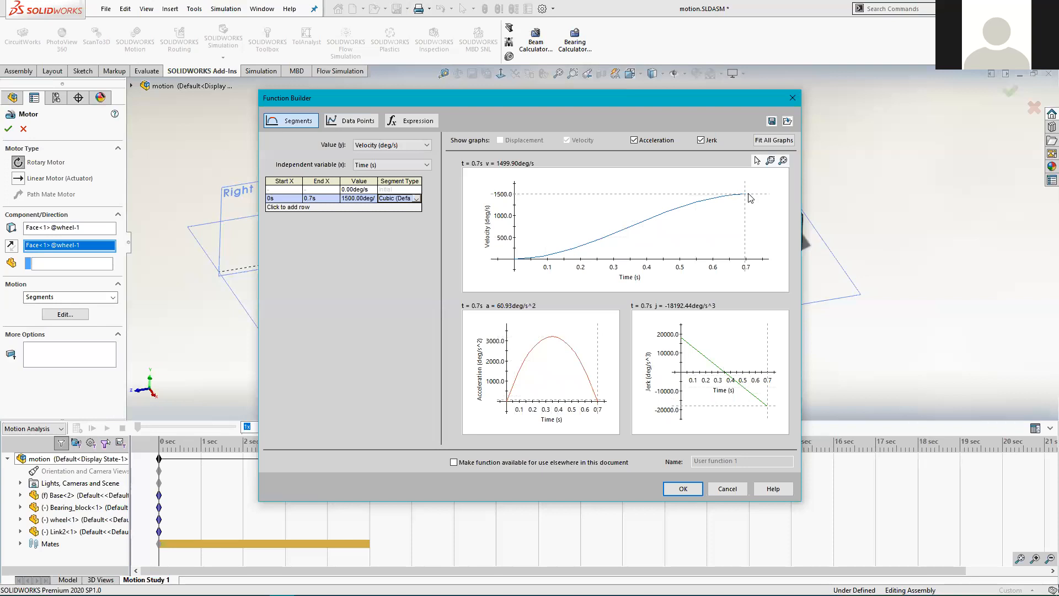
- Add a second segment from 0.7 s to 1 s at 1500 deg/s, then accept the function and the motor
click(277, 208)
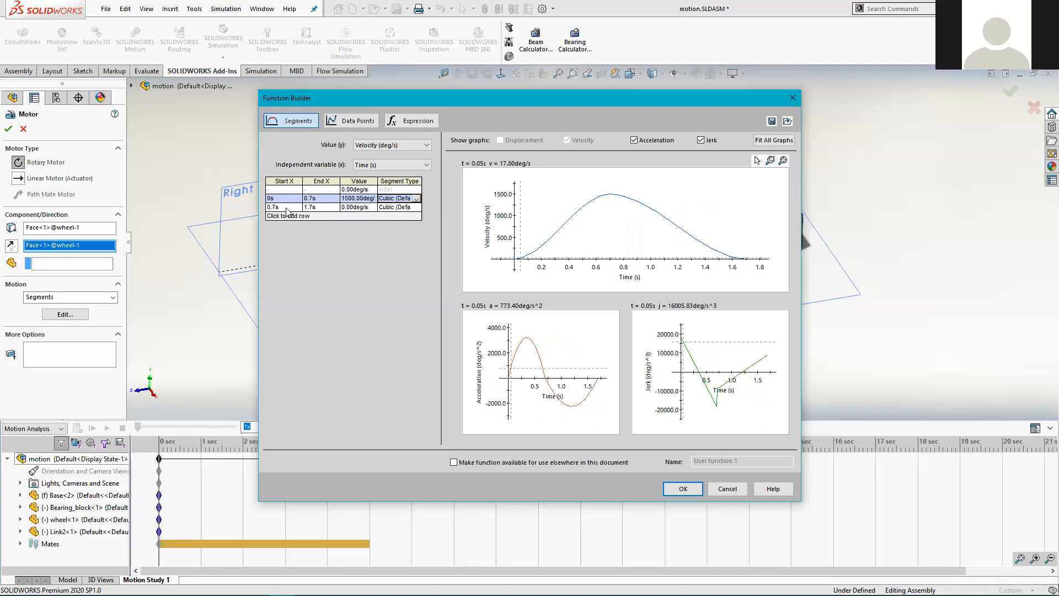
double_click(316, 208)
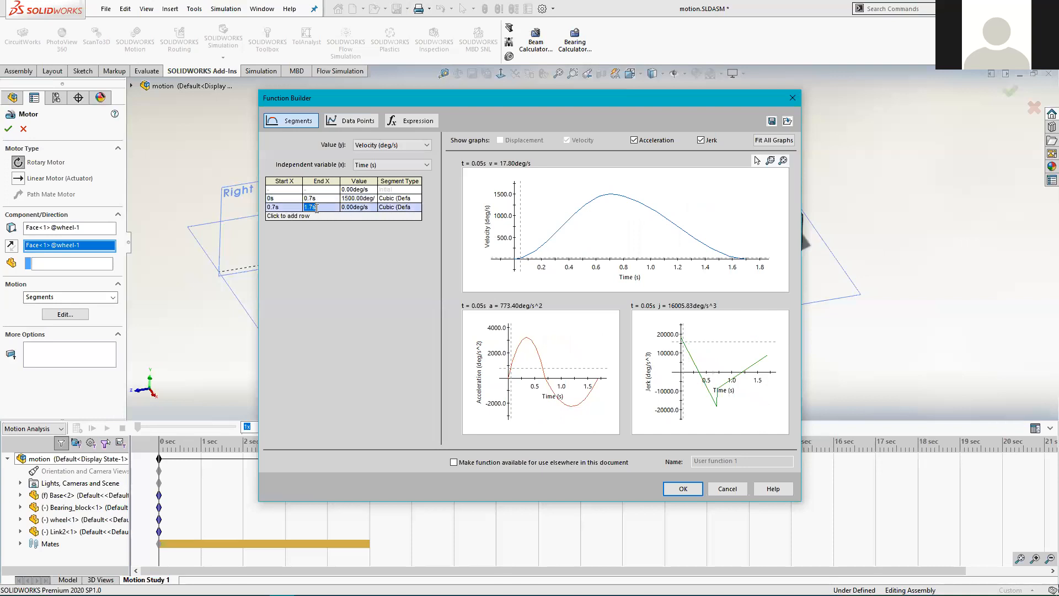
text(1)
key(Tab)
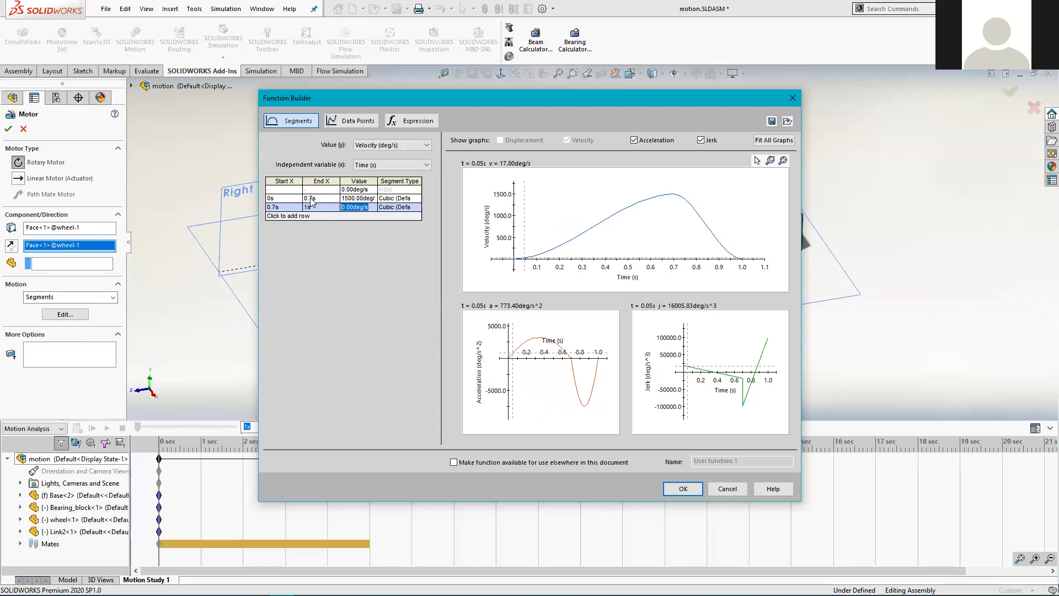
text(1500)
key(Return)
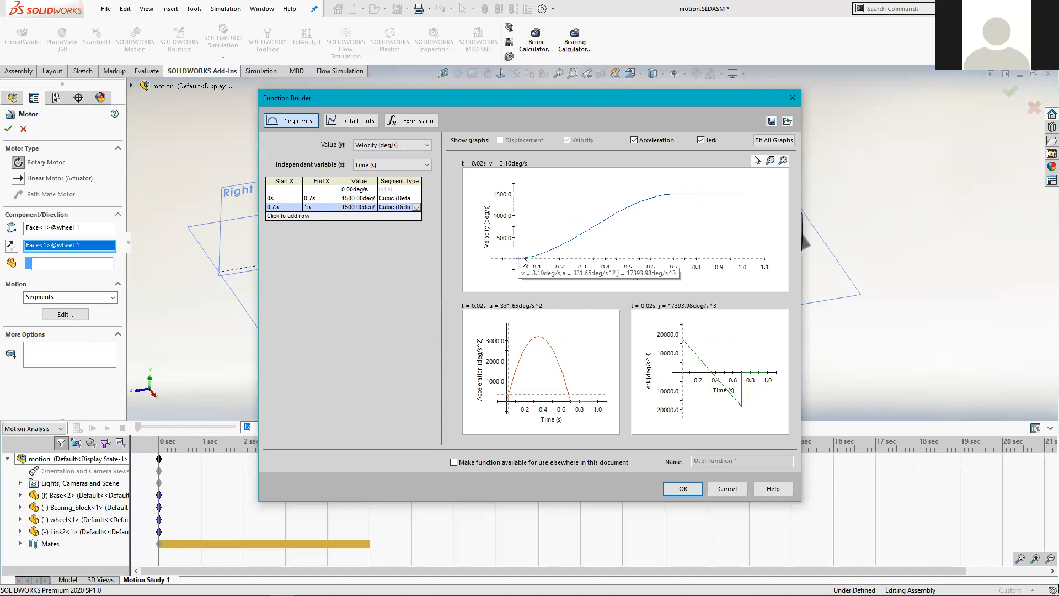
mouse_move(674, 196)
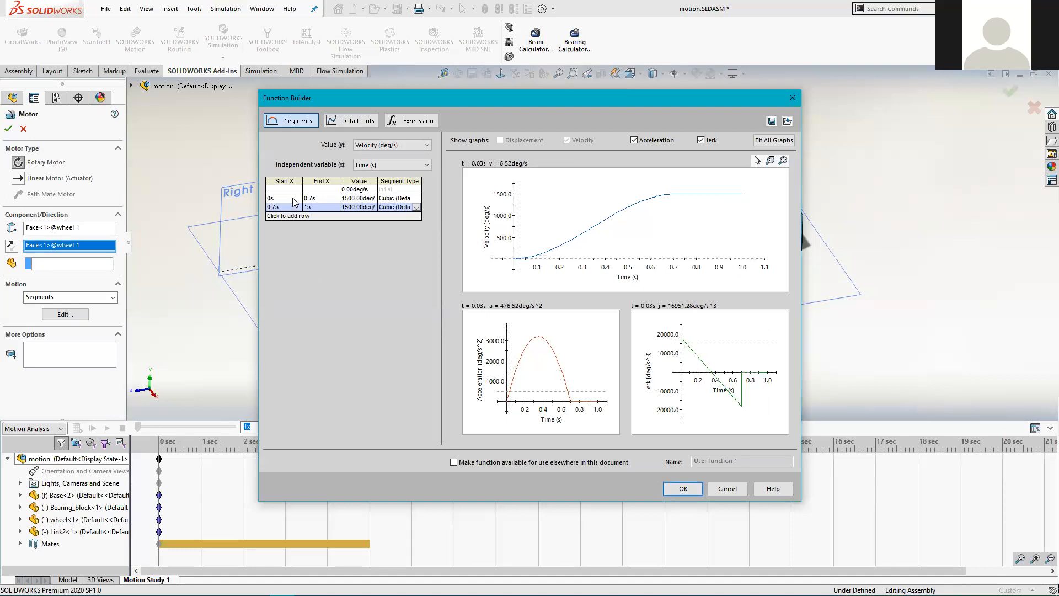
click(682, 489)
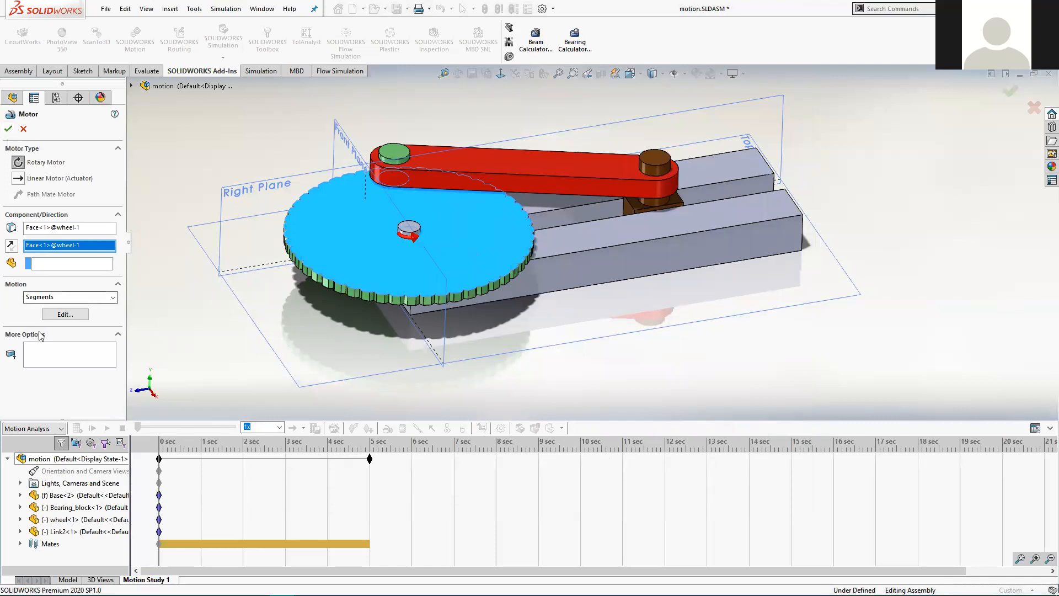
click(8, 129)
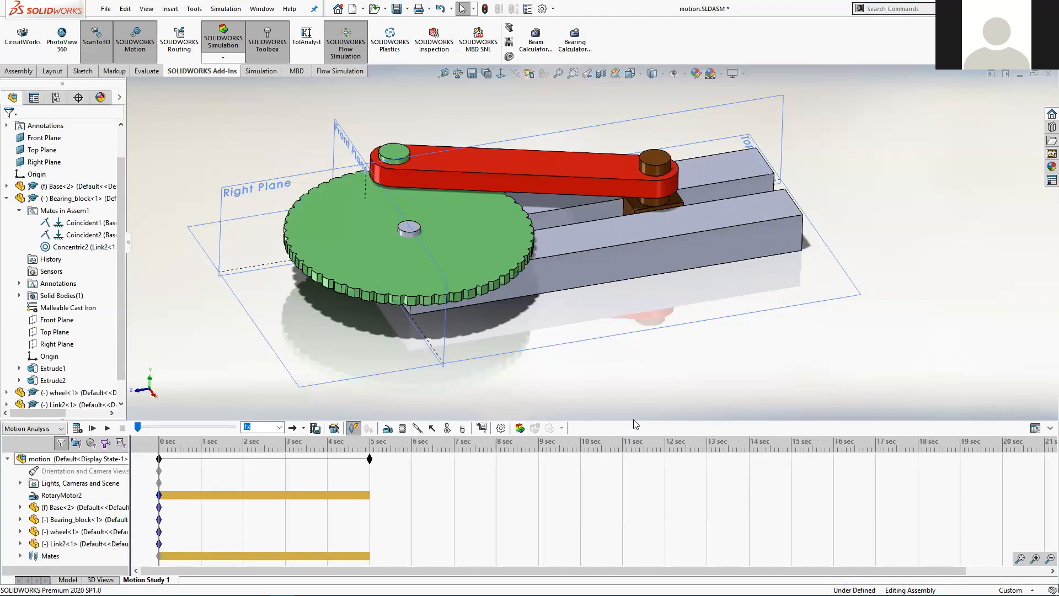
- Enlarge the motion study area, read the PDF instructions in Edge on mates, orientation, simulation time and calculation, and return to SOLIDWORKS
drag(634, 420, 657, 359)
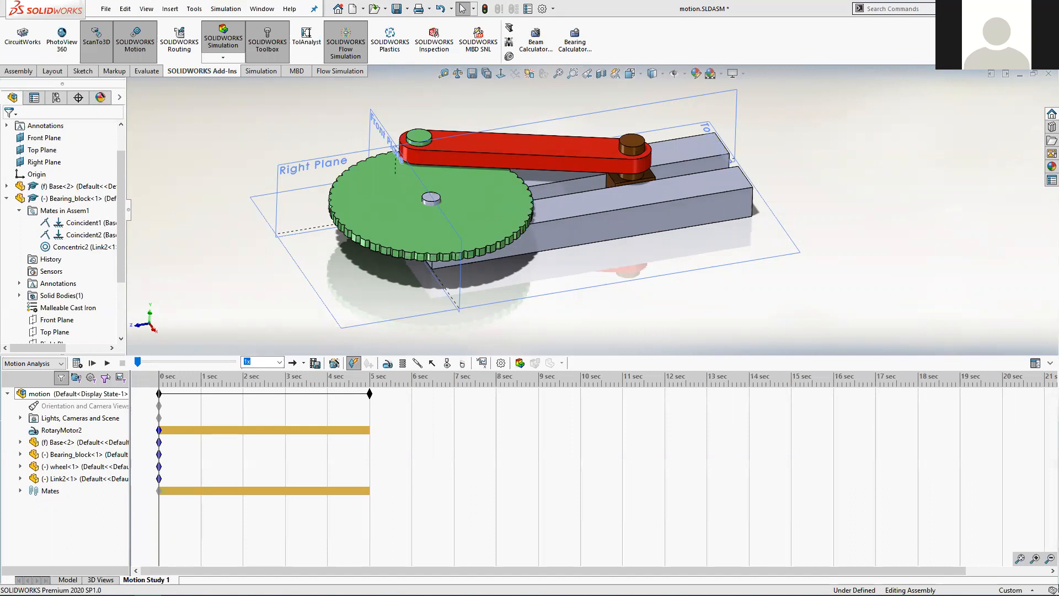
key(alt+Tab)
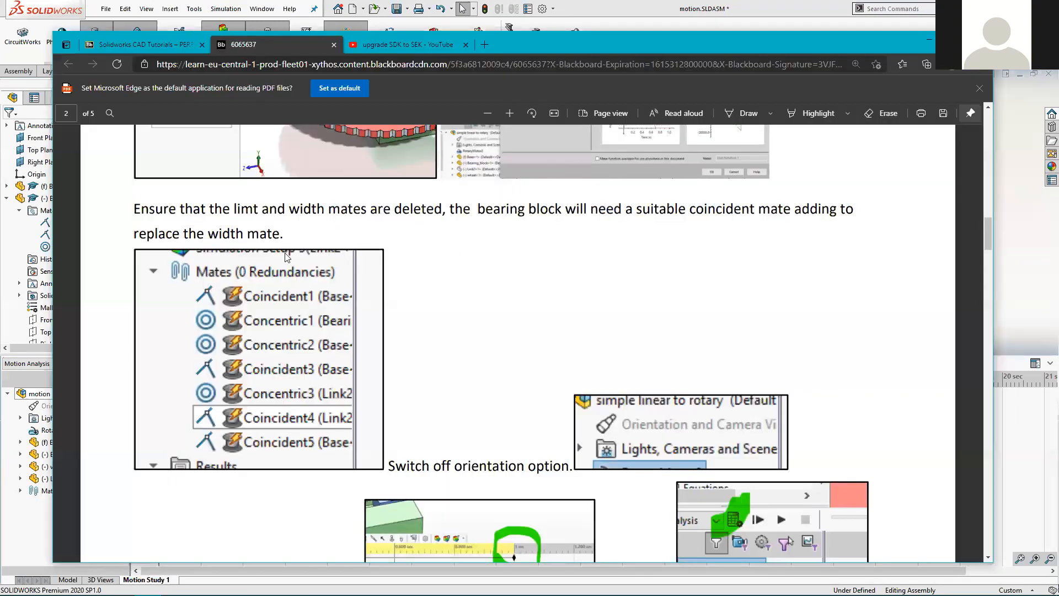
drag(134, 208, 285, 238)
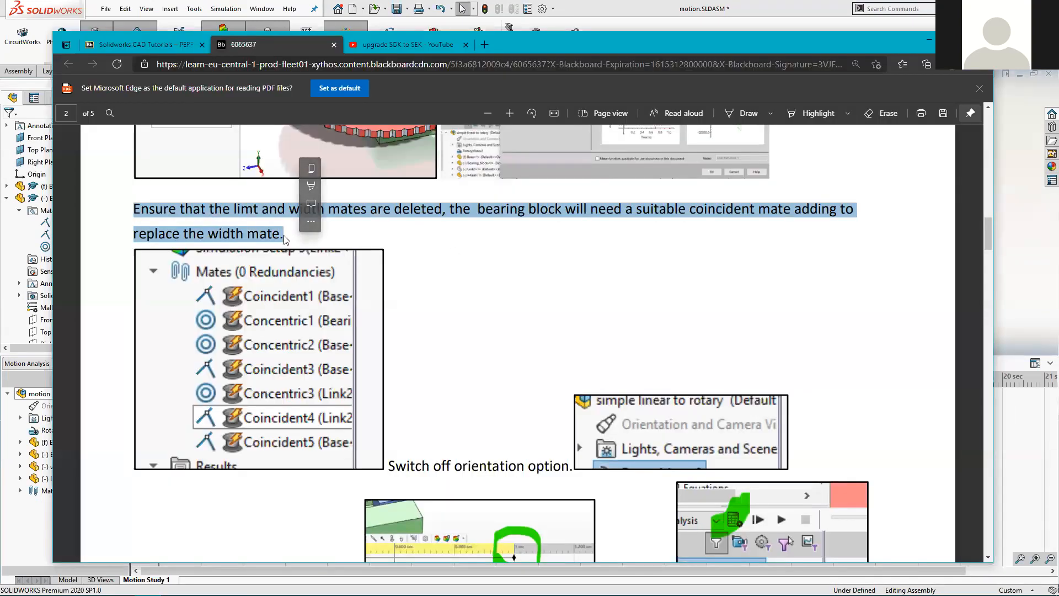
drag(286, 239, 134, 209)
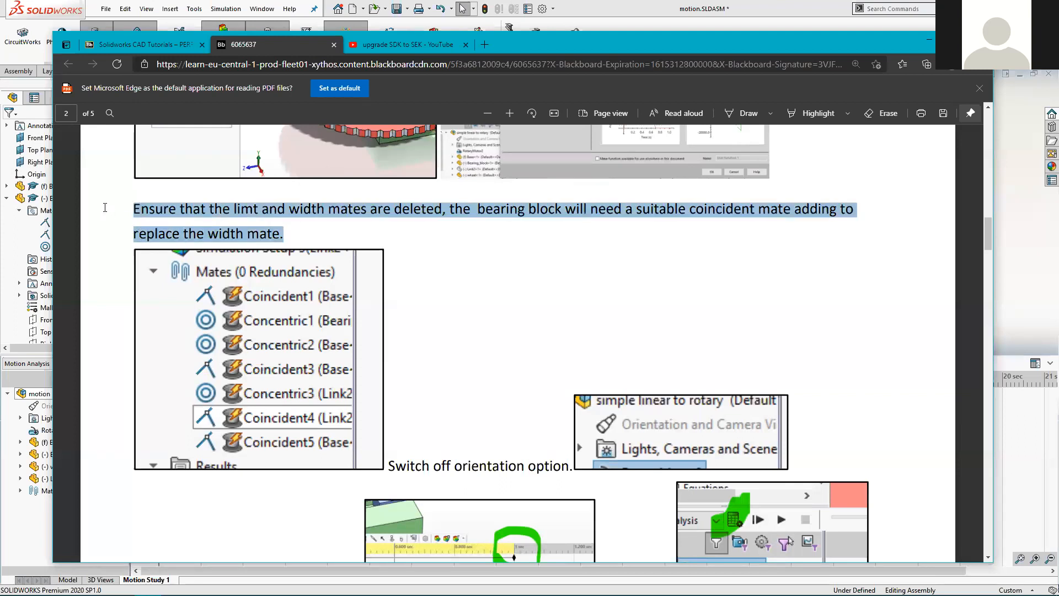
scroll(631, 346, down, 1)
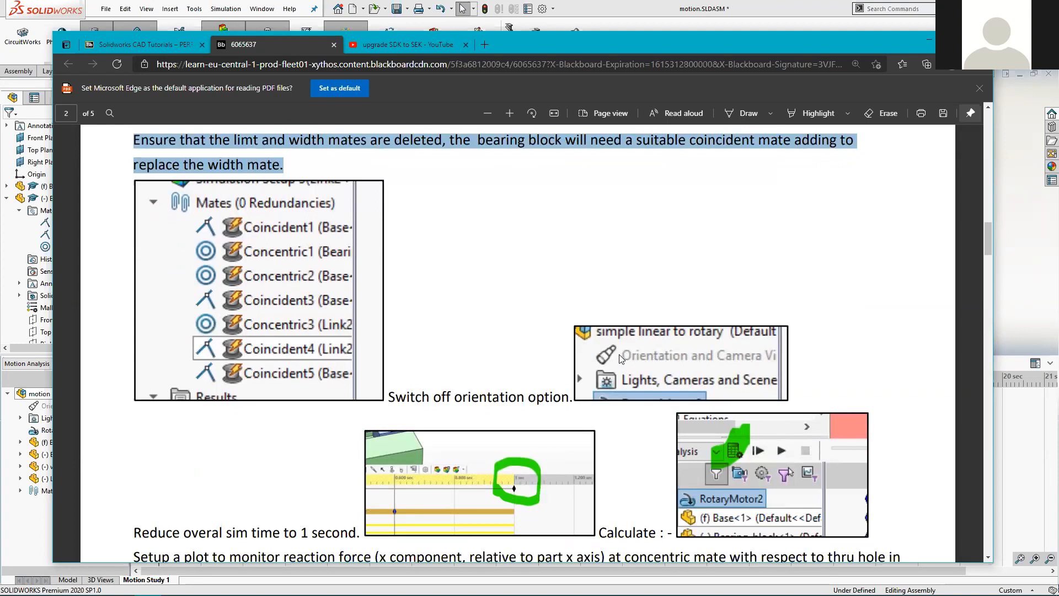
mouse_move(1042, 594)
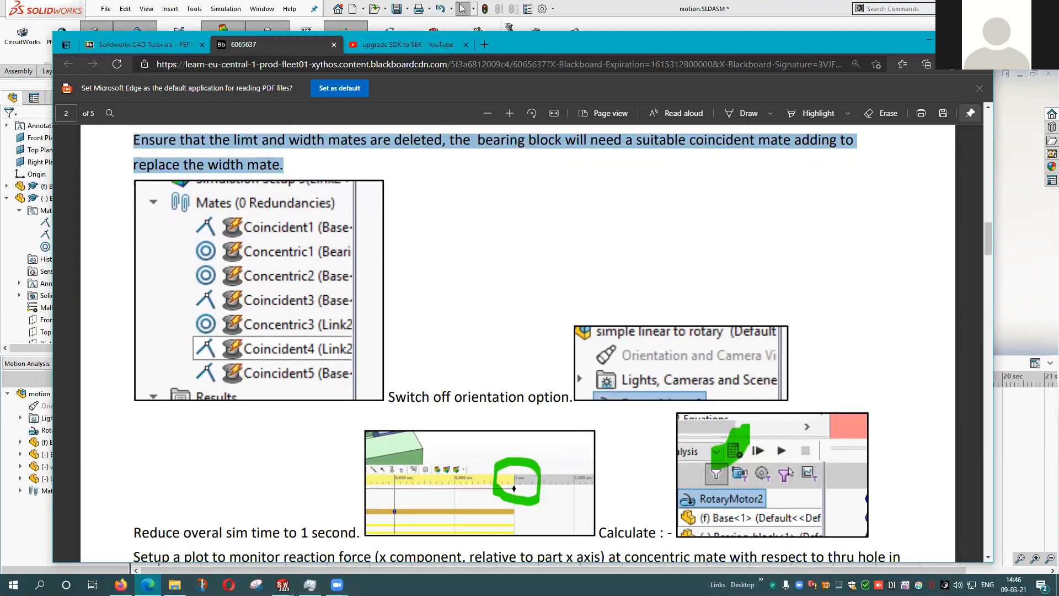
scroll(440, 369, down, 2)
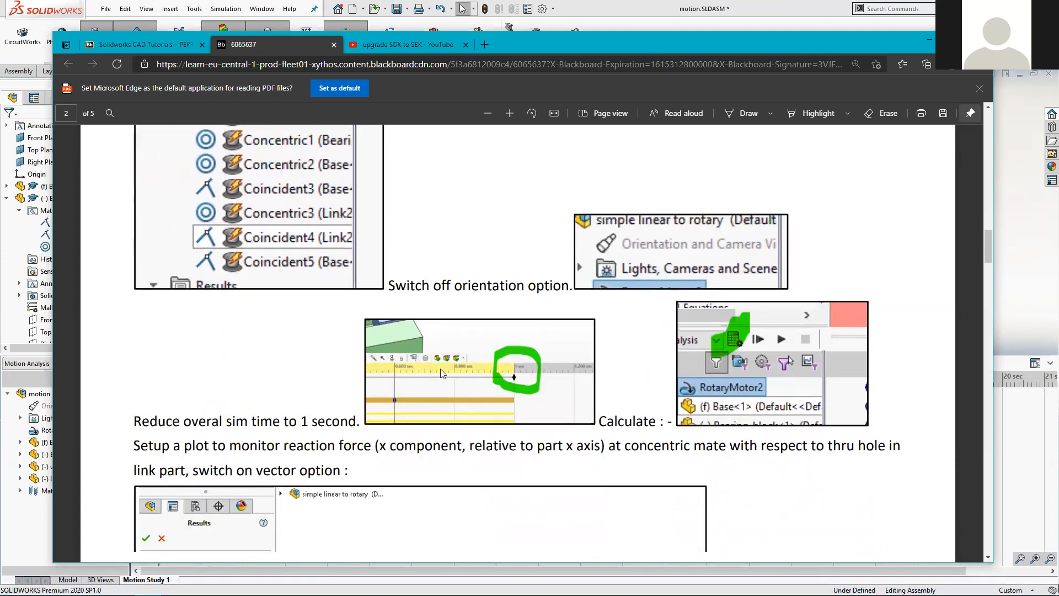
scroll(440, 368, down, 1)
drag(134, 395, 362, 395)
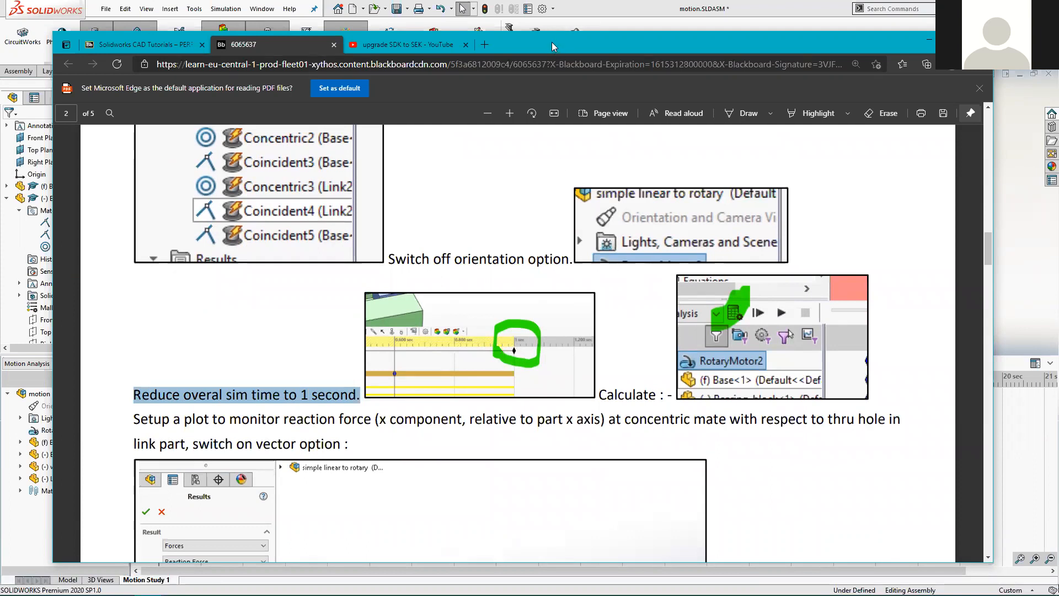
click(557, 22)
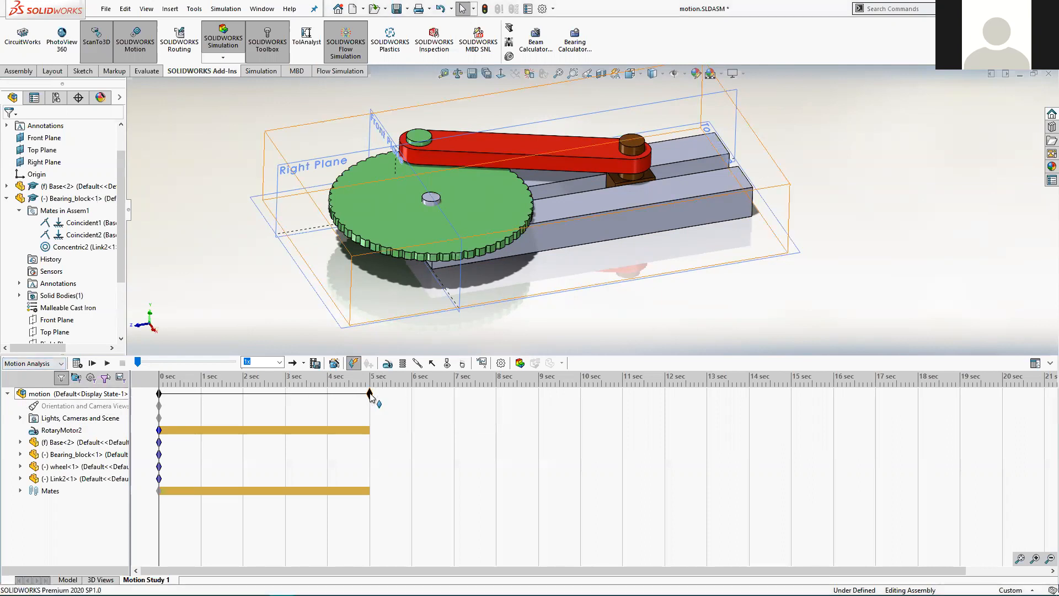
- Shorten the motion study's duration to 1 second, enlarge the timeline scale to suit, and calculate the study
drag(370, 393, 202, 396)
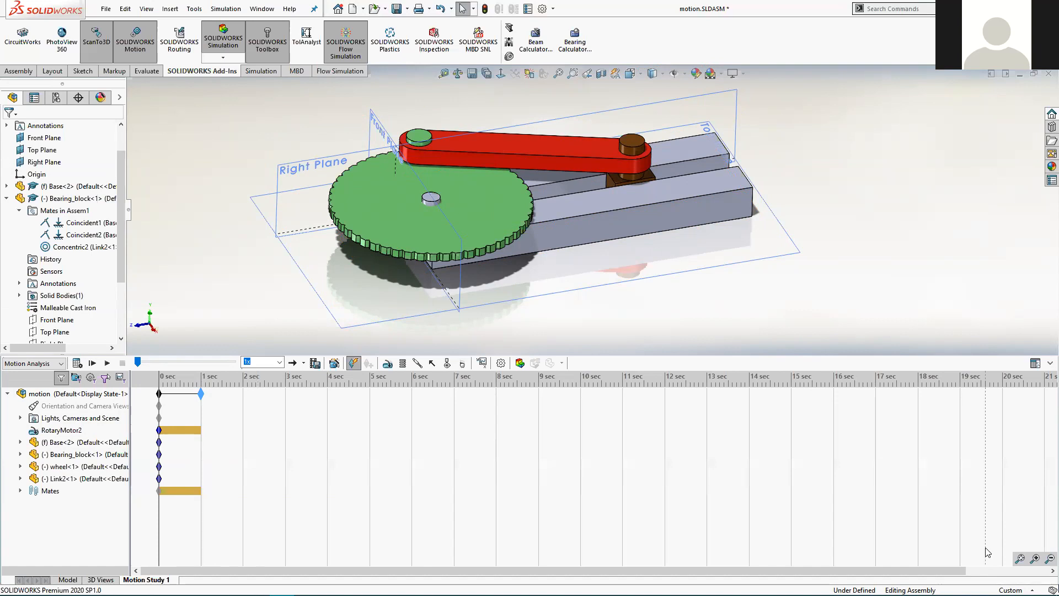
click(1034, 559)
click(1034, 558)
click(1035, 558)
click(1034, 559)
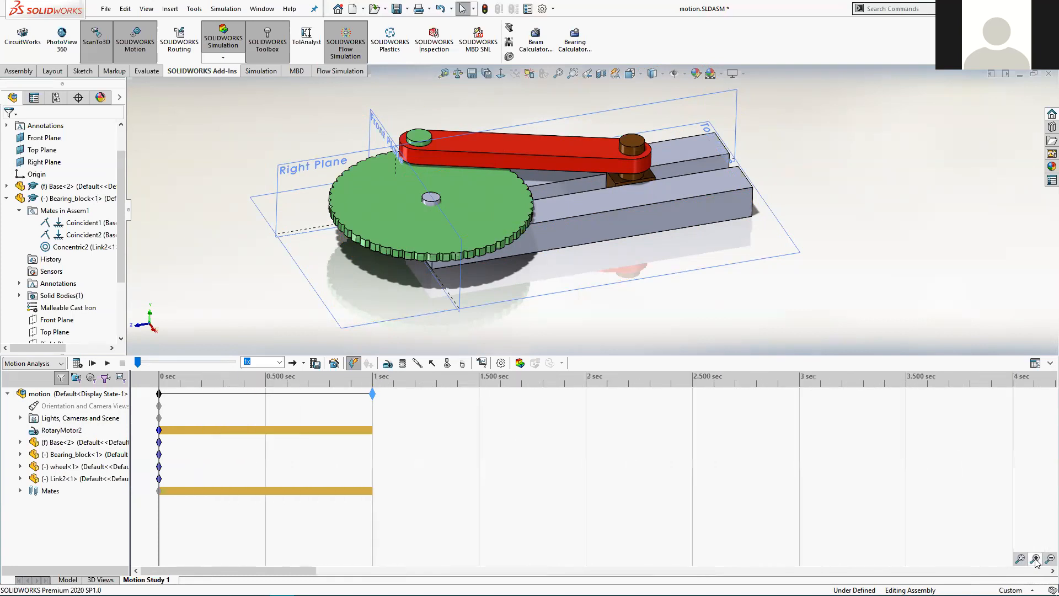
click(1035, 559)
click(1035, 559)
click(1034, 558)
click(1035, 559)
click(1042, 559)
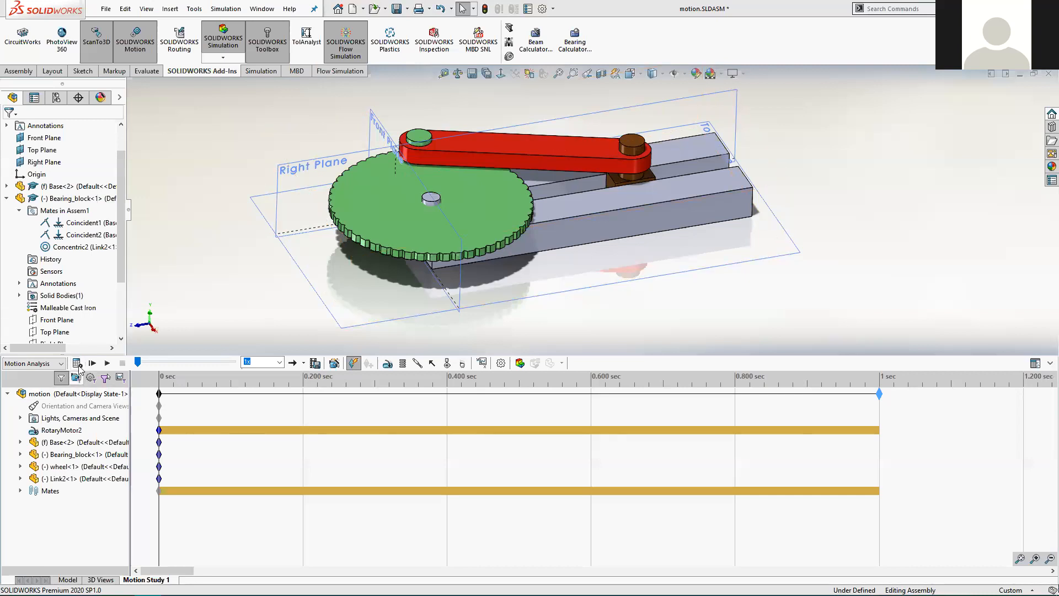
click(78, 363)
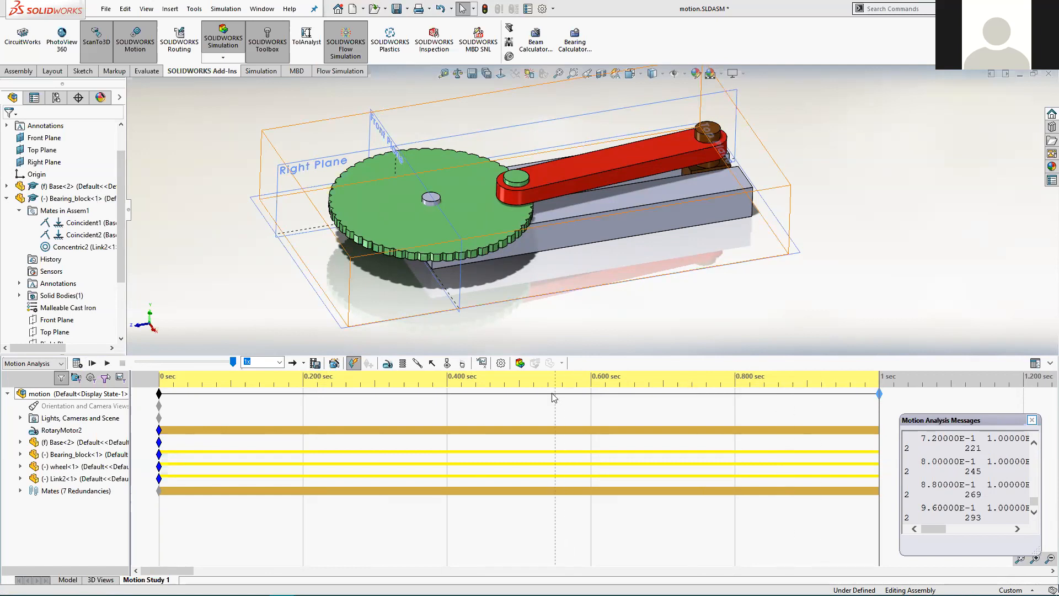
- Examine the red link and its joints to the wheel and bearing block from several angles, selecting the link's upper face
middle_drag(615, 249, 573, 249)
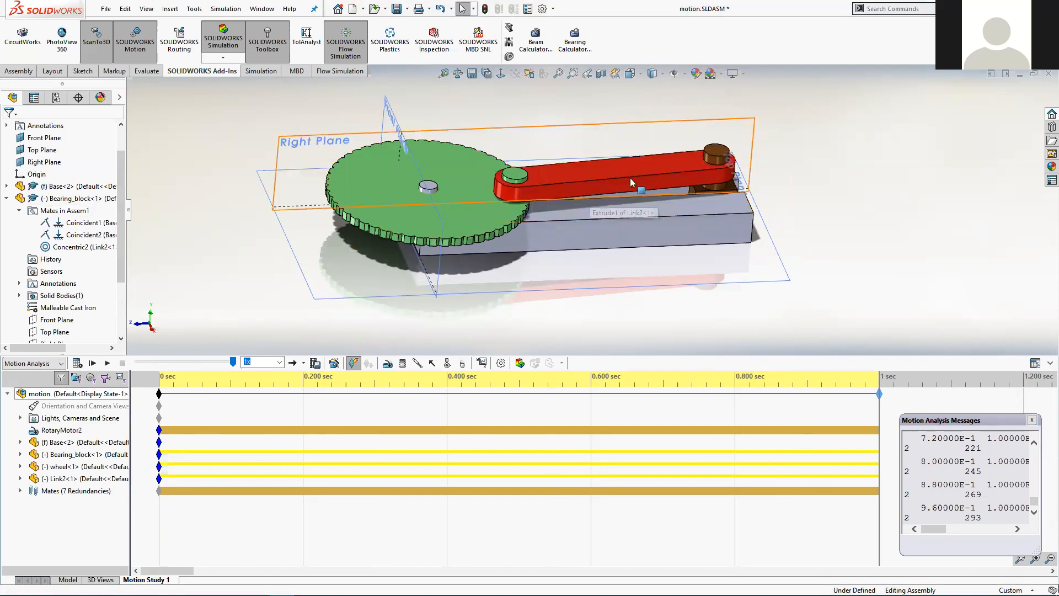
middle_drag(653, 244, 633, 222)
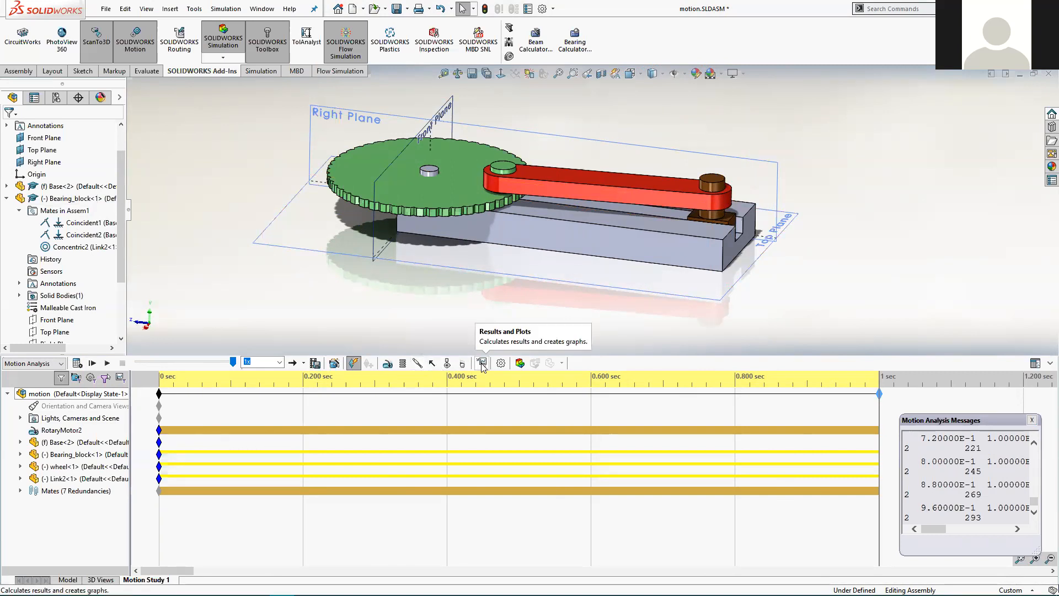
scroll(698, 270, down, 8)
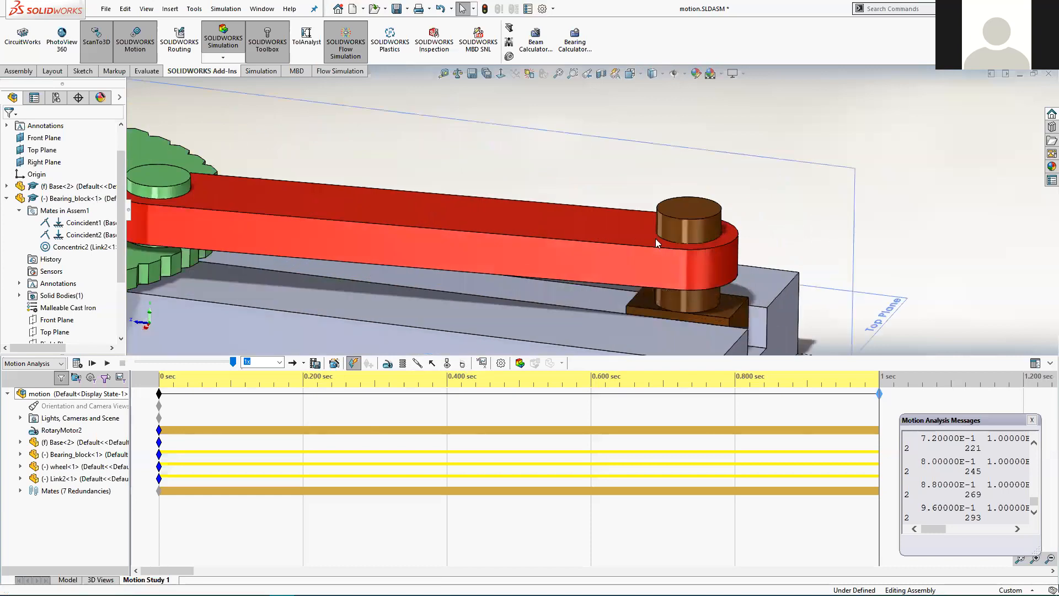
middle_drag(660, 219, 639, 241)
scroll(567, 259, up, 5)
scroll(567, 259, down, 2)
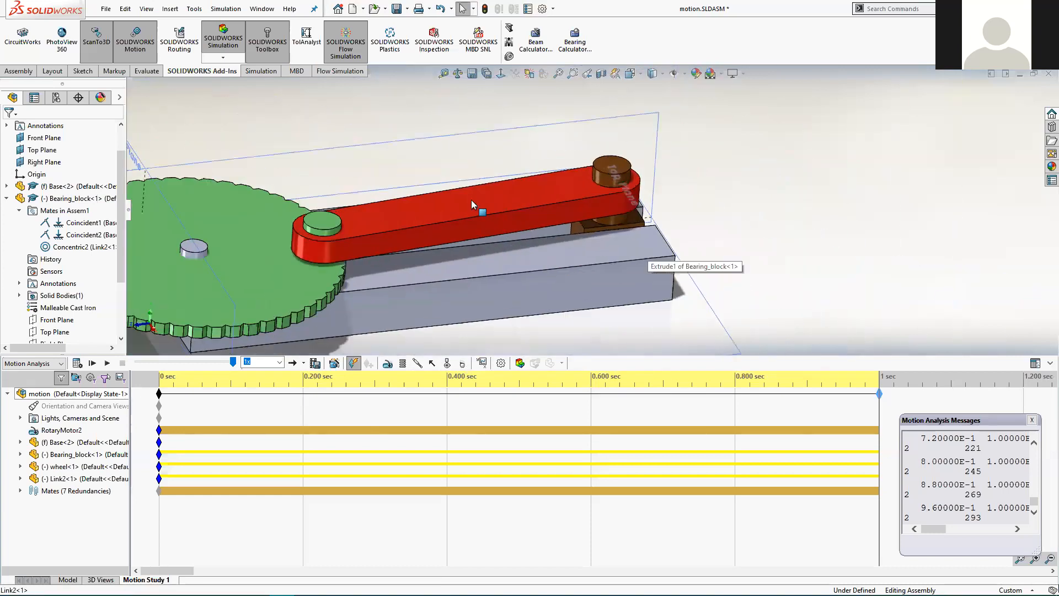
click(478, 199)
middle_drag(486, 201, 483, 222)
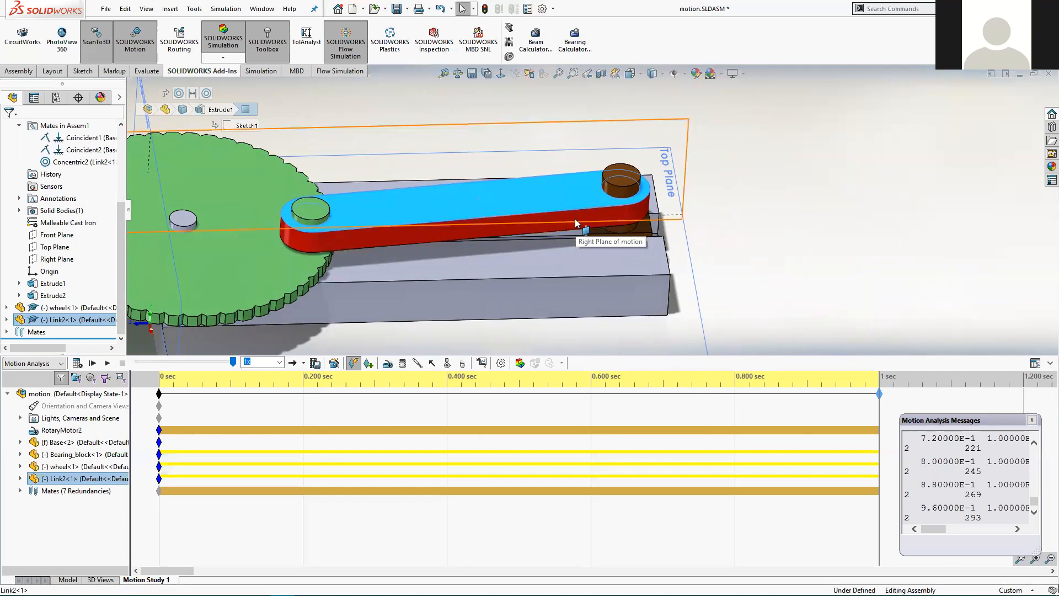
- Open the Link2 part, inspect the hole at one end of the link, and return to the assembly's Motion Study 1
scroll(603, 203, down, 4)
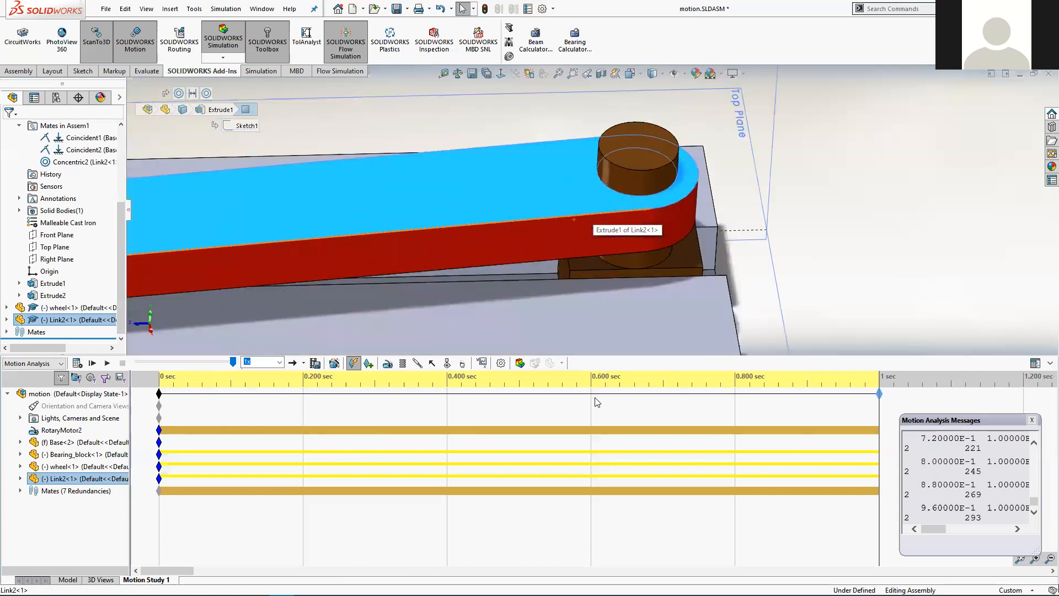
scroll(642, 219, down, 2)
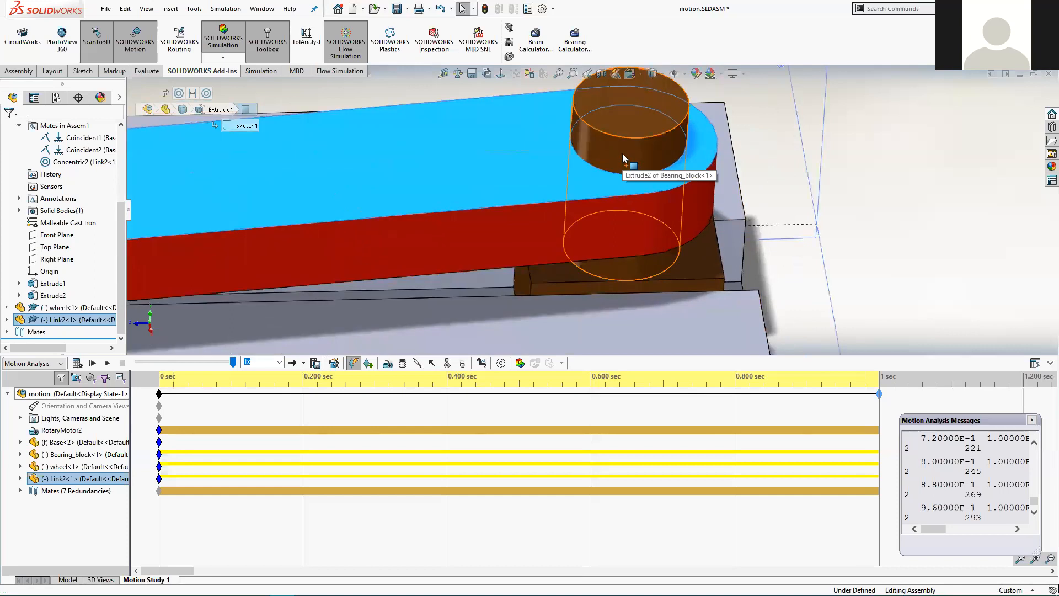
click(592, 167)
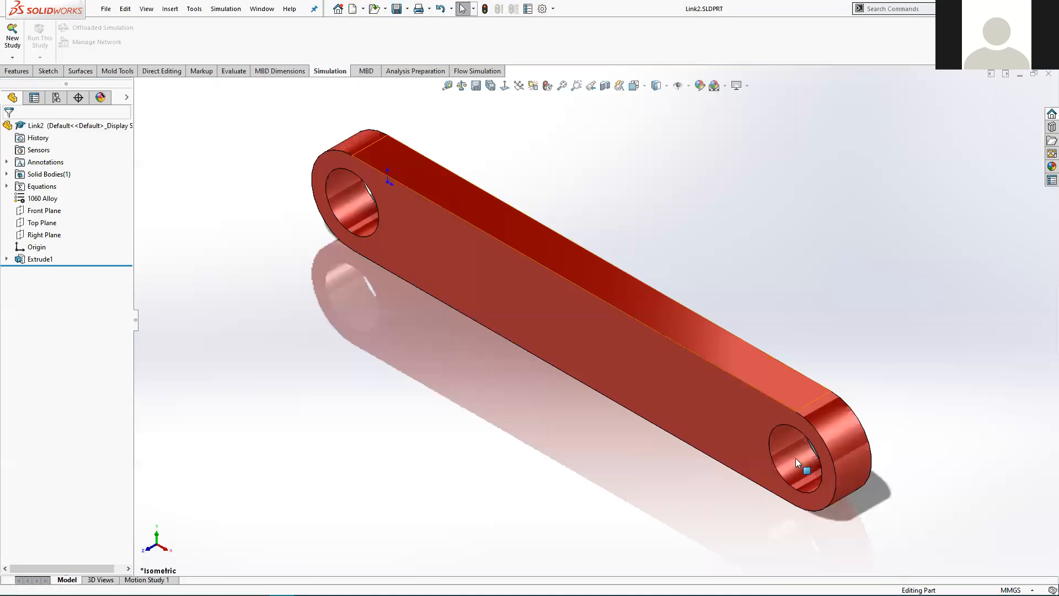
click(795, 457)
middle_drag(735, 485, 734, 431)
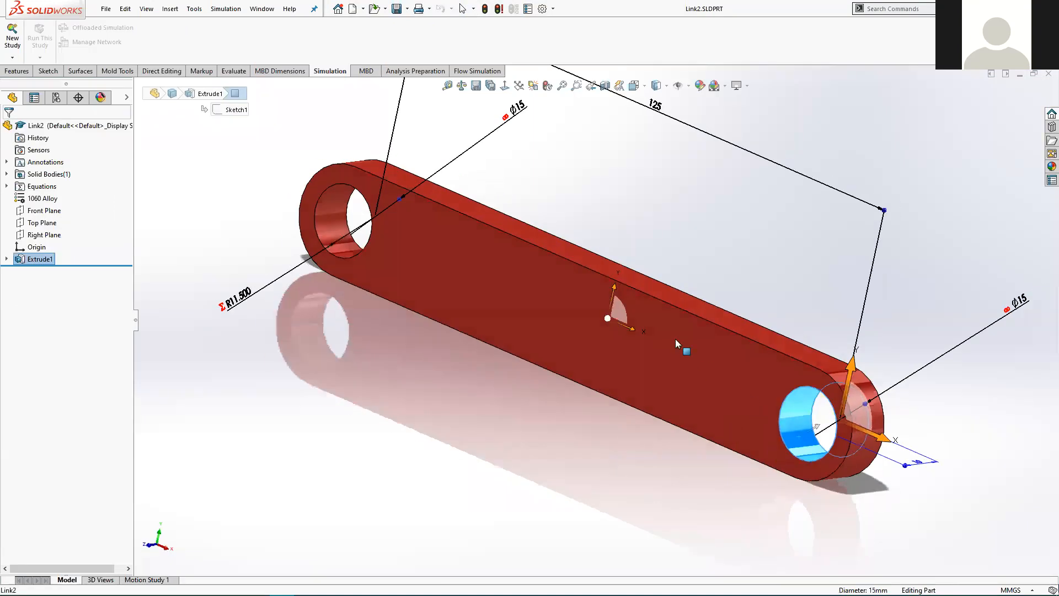
scroll(698, 343, down, 4)
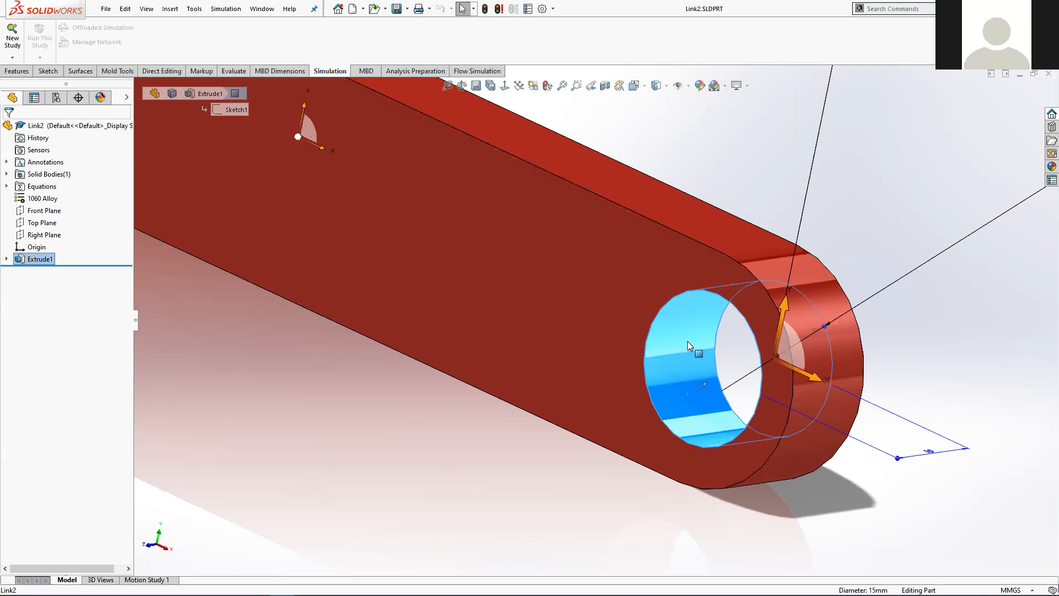
click(1020, 73)
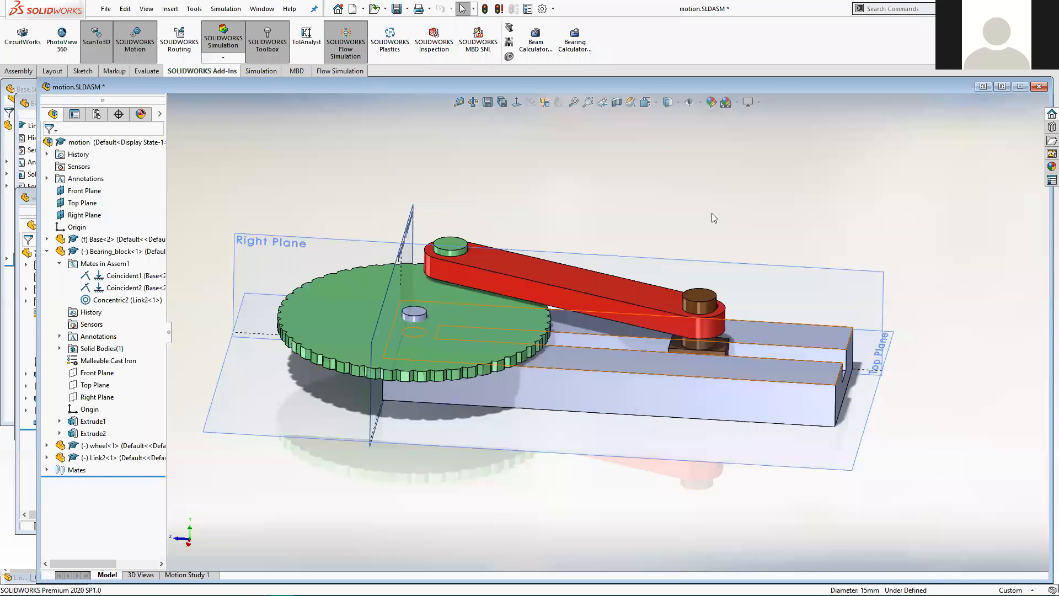
click(175, 575)
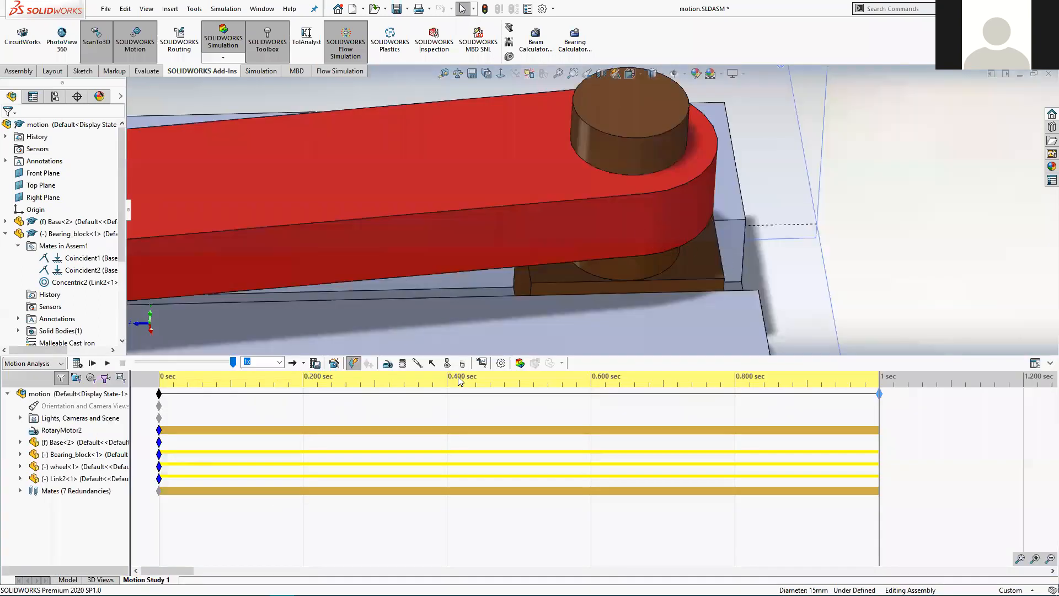
- Start a new motion result plot in the Forces category with Reaction Moment as its sub-category
click(483, 364)
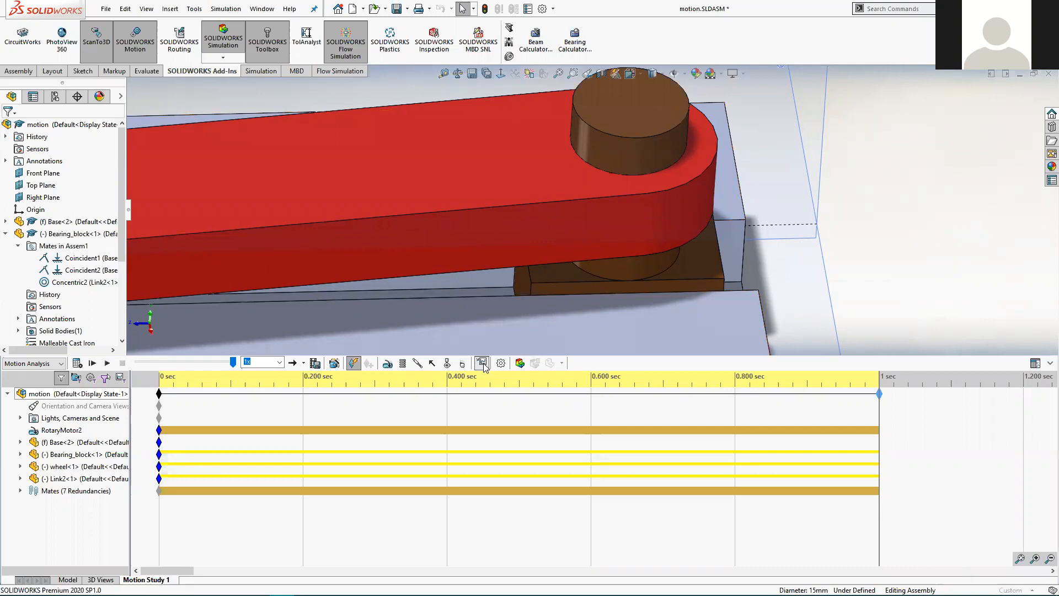
click(84, 161)
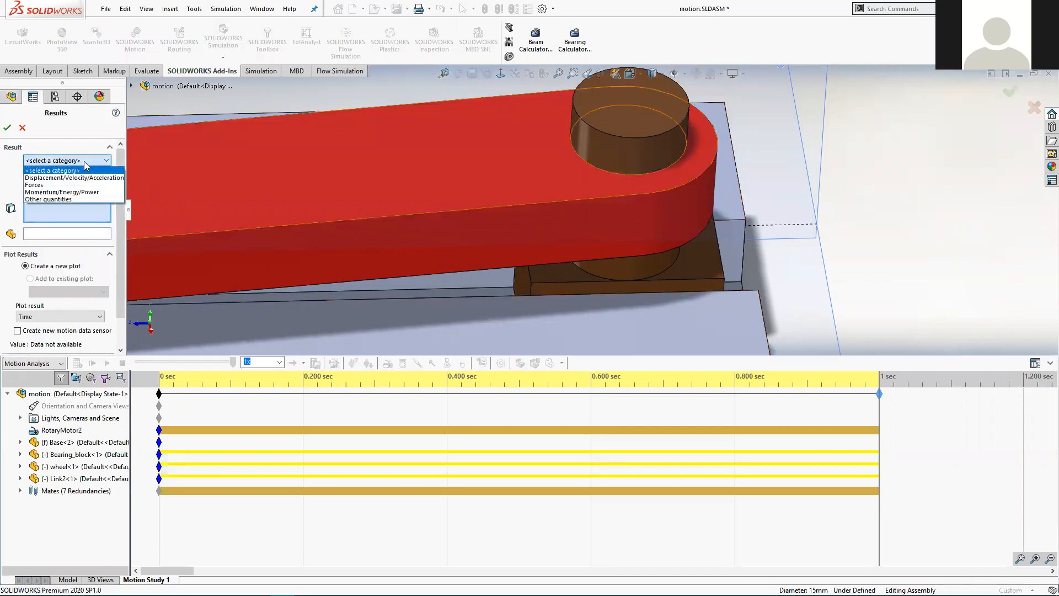
click(42, 186)
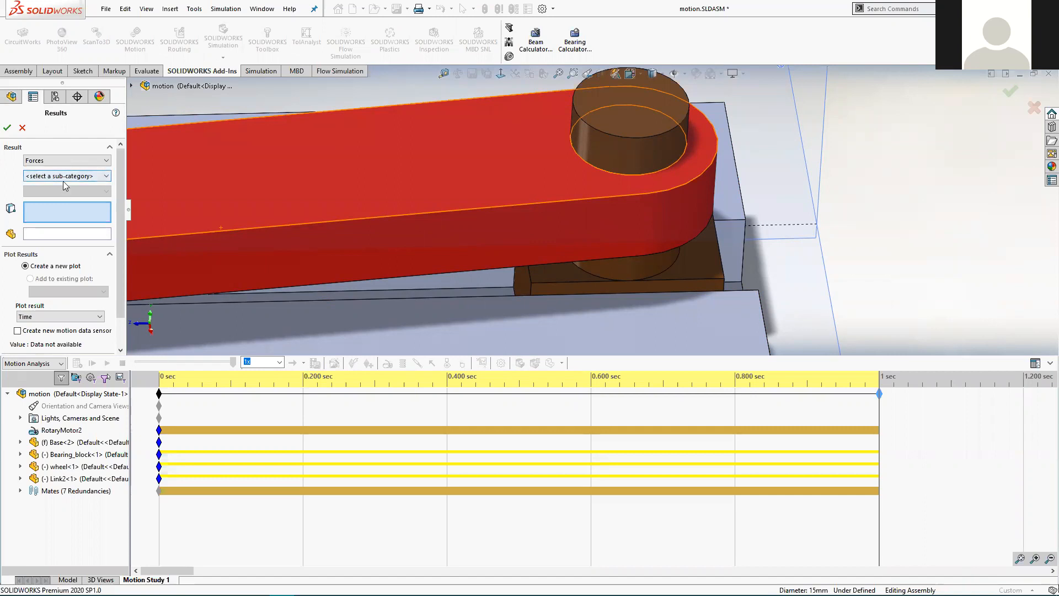
click(63, 176)
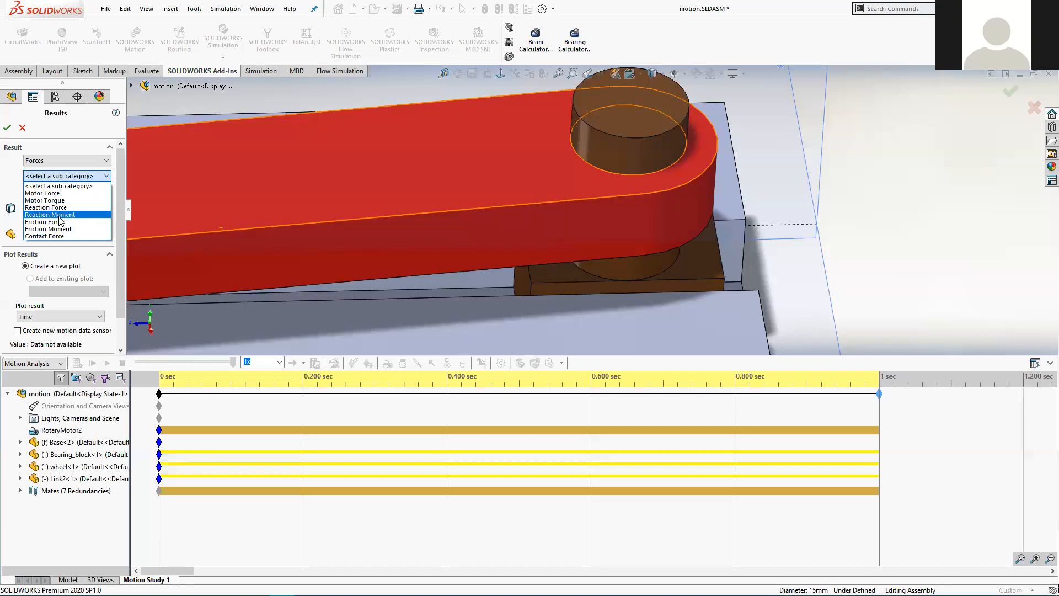
click(59, 215)
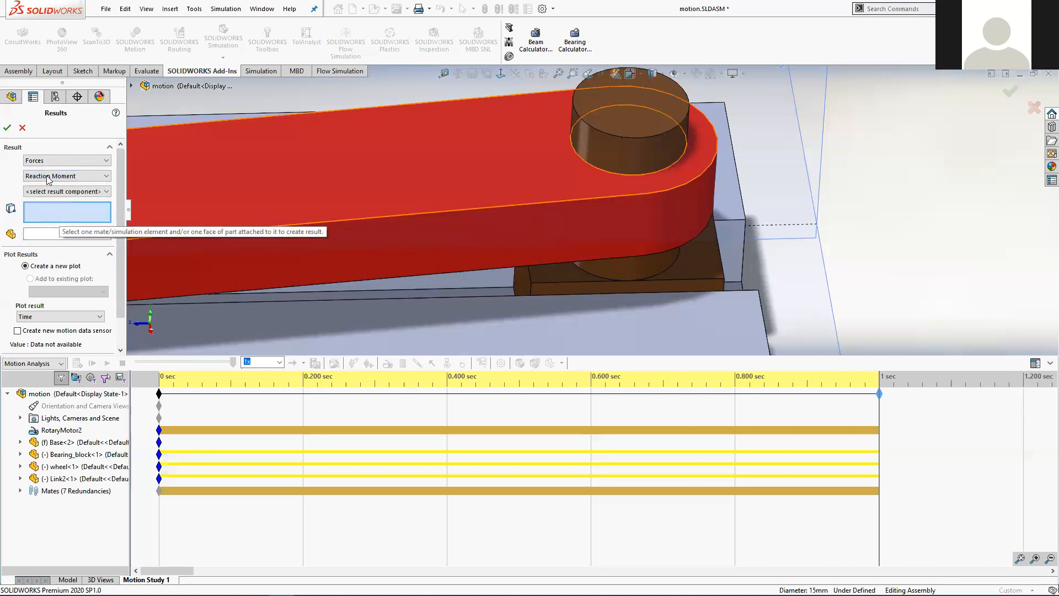
- Examine the red link and its pin joints at the wheel and the bearing block from several angles
scroll(513, 124, up, 3)
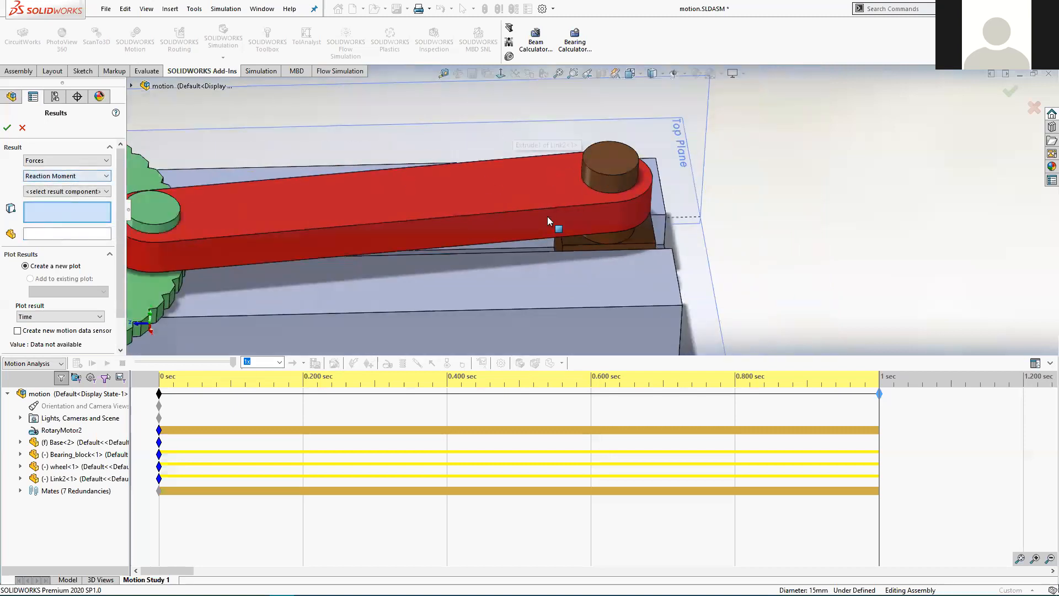
scroll(548, 219, up, 3)
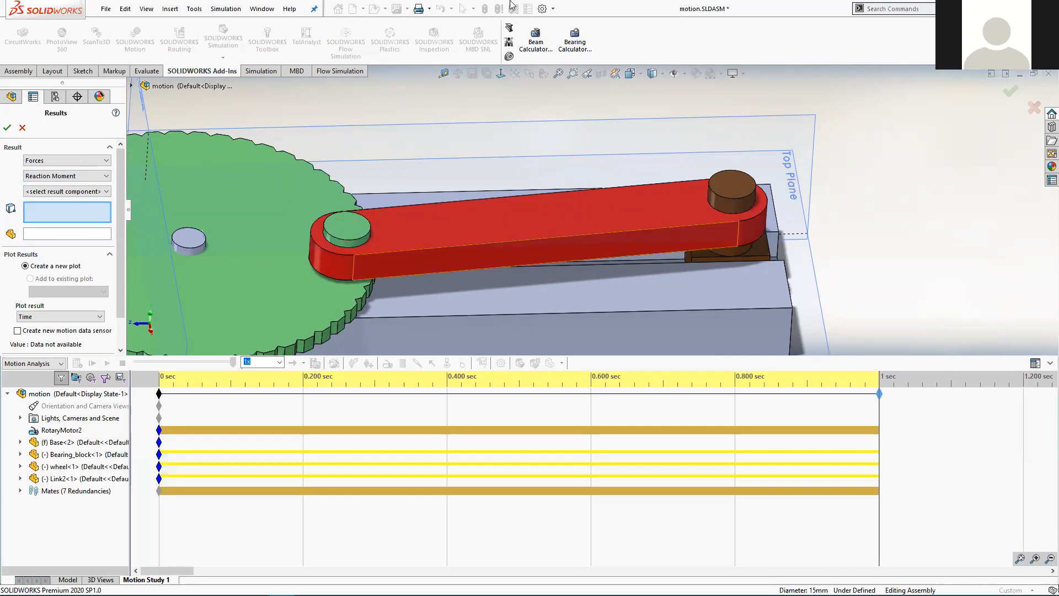
scroll(393, 281, up, 5)
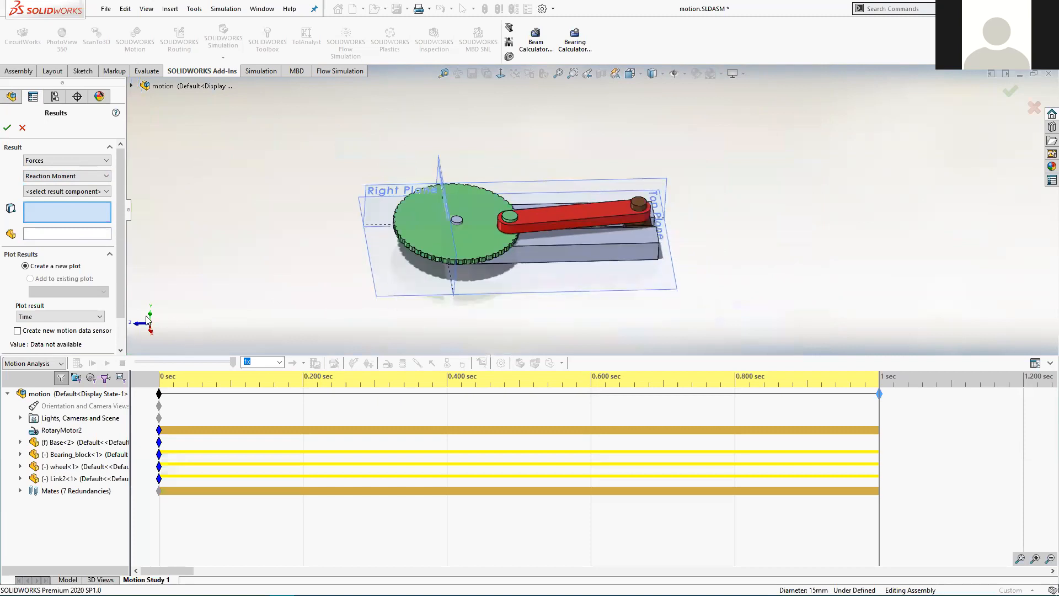
middle_drag(145, 329, 113, 347)
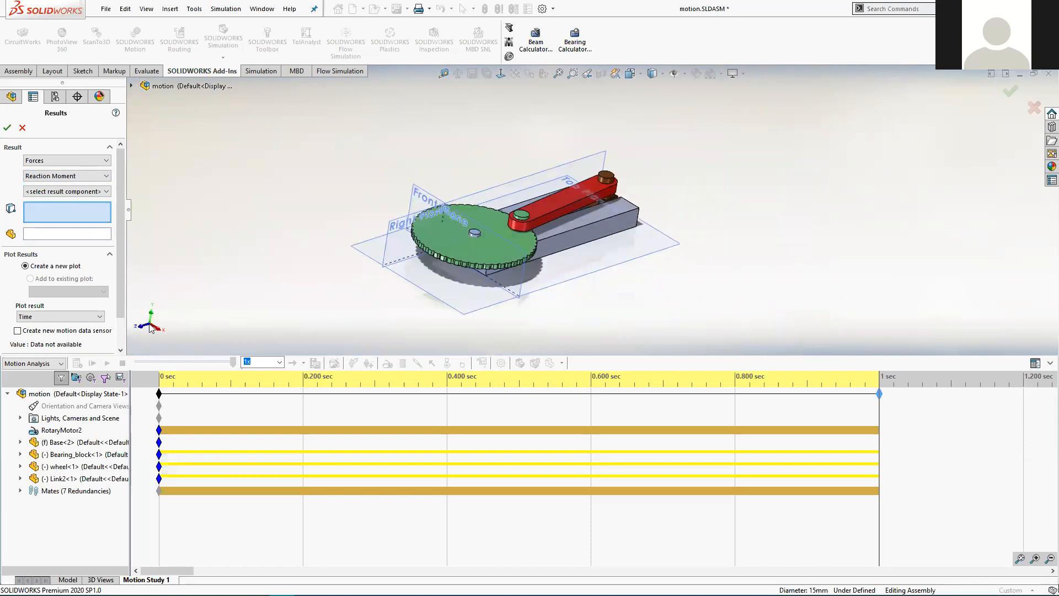
scroll(575, 265, down, 8)
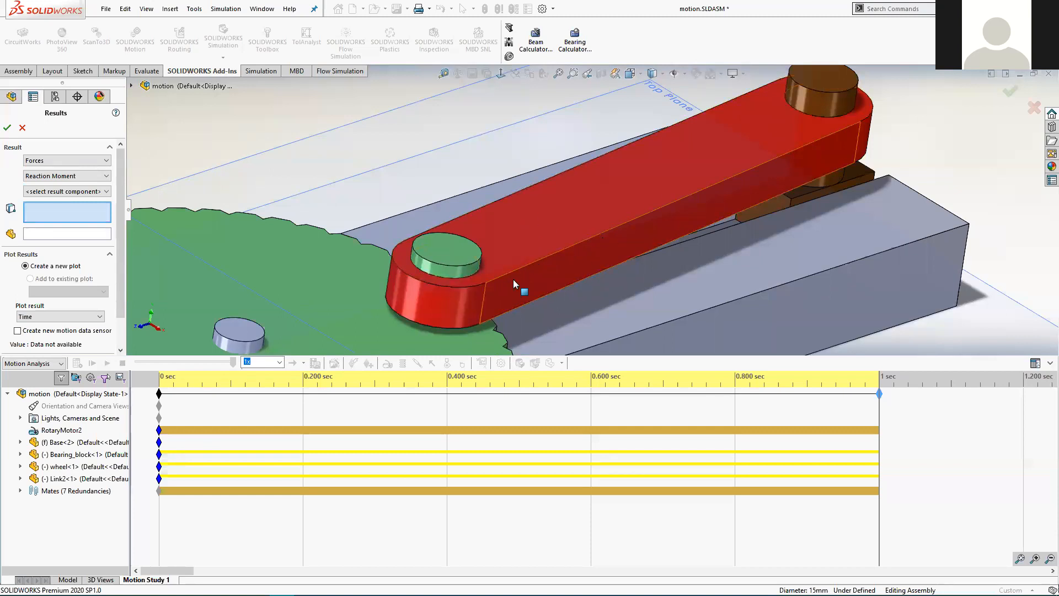
click(509, 274)
middle_drag(509, 274, 503, 262)
scroll(689, 253, up, 2)
scroll(687, 250, down, 1)
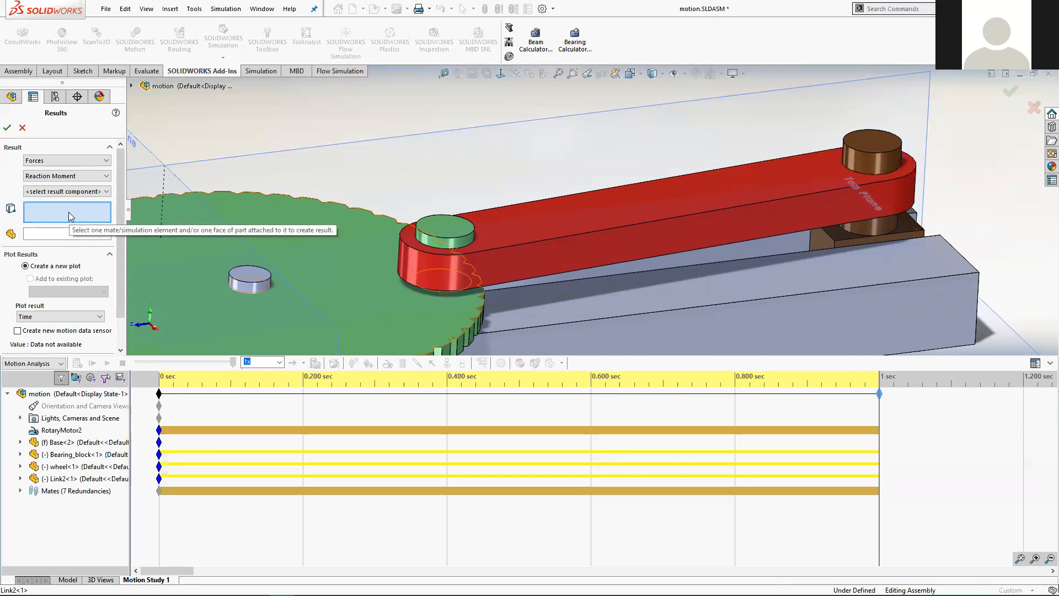
- Select the bearing block pin's cylindrical face for the result and try to pick Link2's hidden face behind it
click(864, 162)
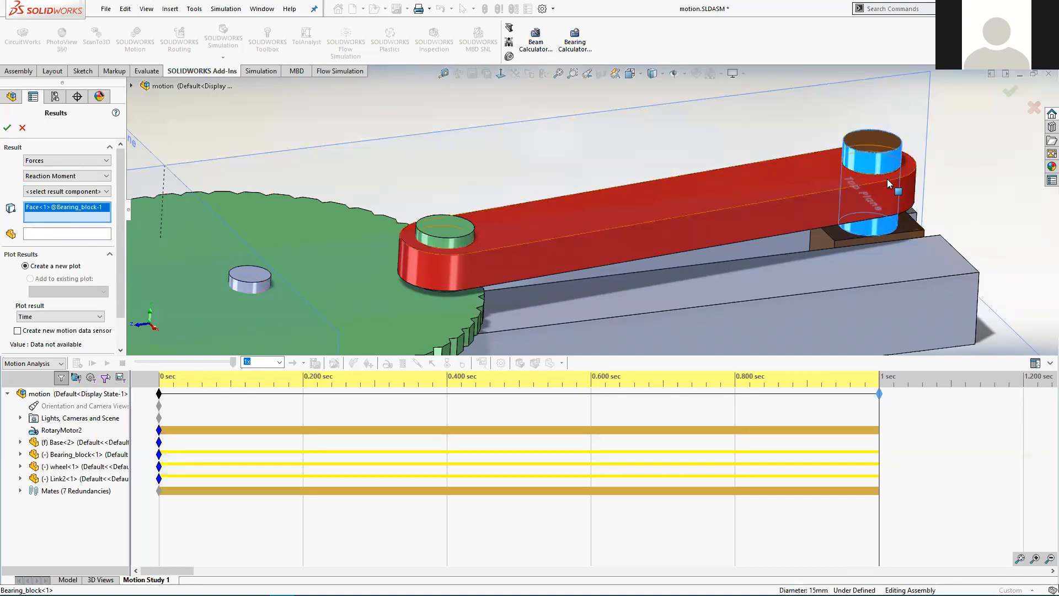
scroll(887, 179, down, 4)
mouse_move(724, 220)
middle_down()
mouse_move(701, 193)
mouse_move(696, 209)
mouse_move(712, 205)
middle_up()
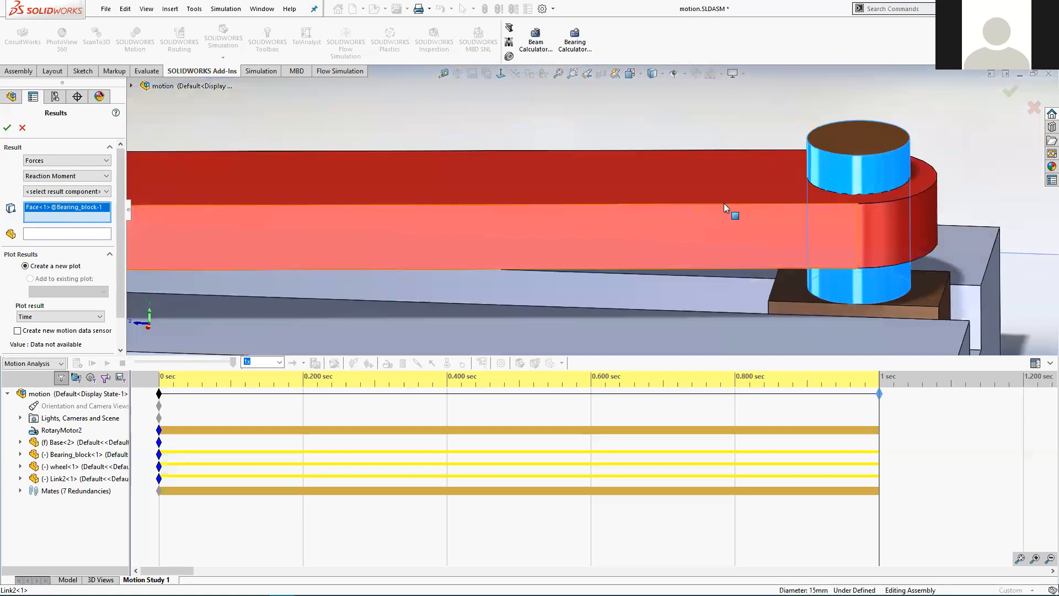
scroll(849, 211, down, 2)
right_click(764, 190)
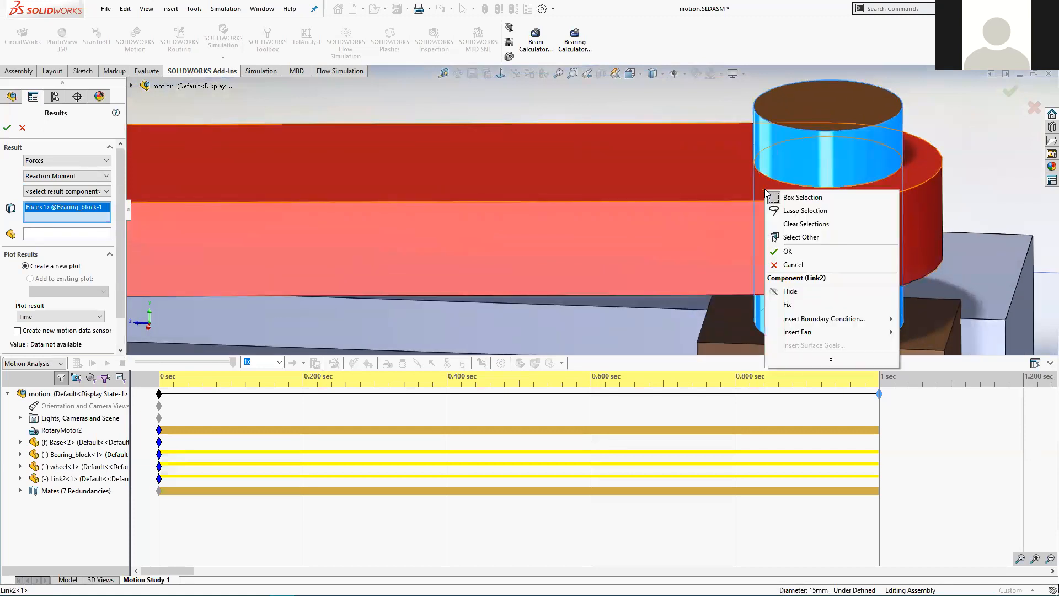
click(800, 237)
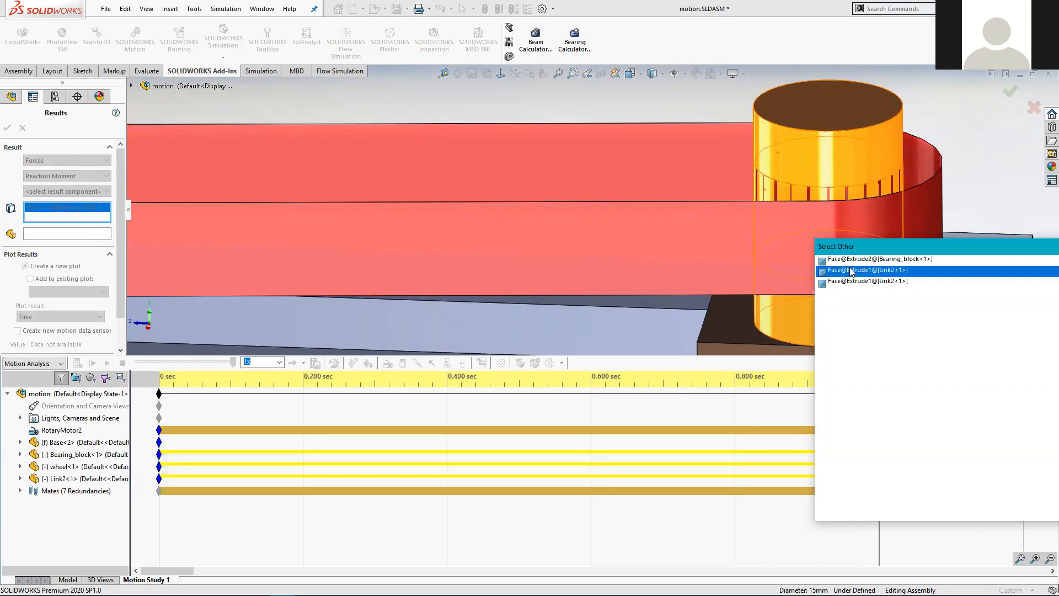
click(658, 105)
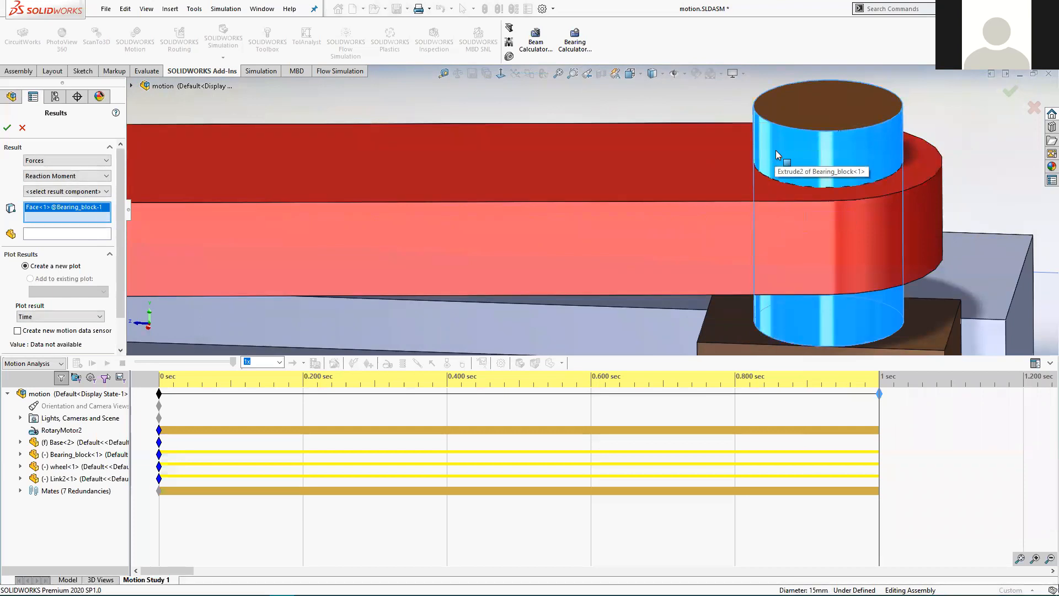
- Try again to add Link2's hidden Extrude1 face as a second result element, and clear the result's selections
right_click(777, 189)
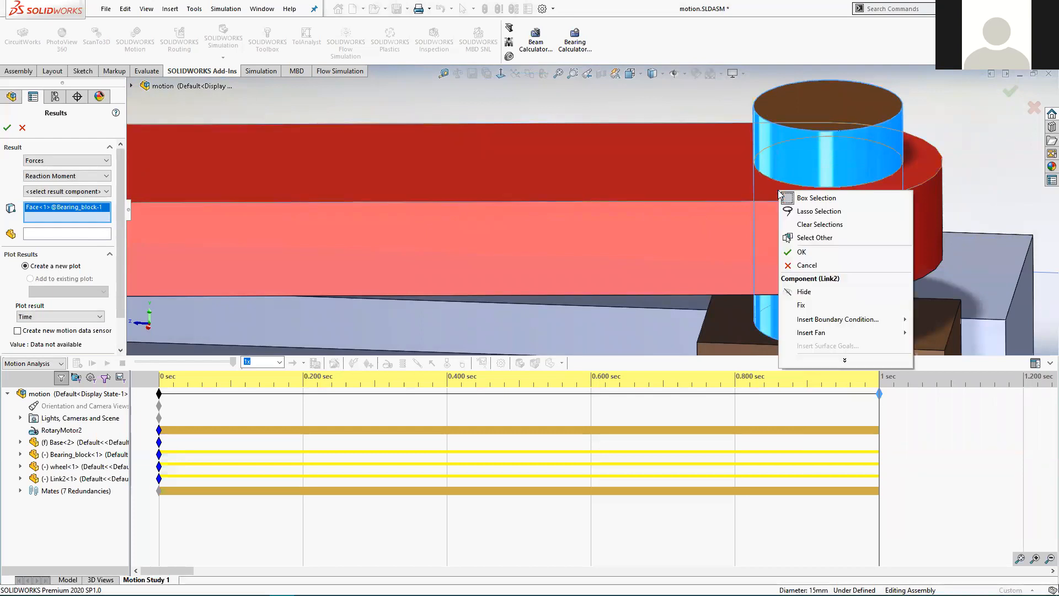
click(813, 239)
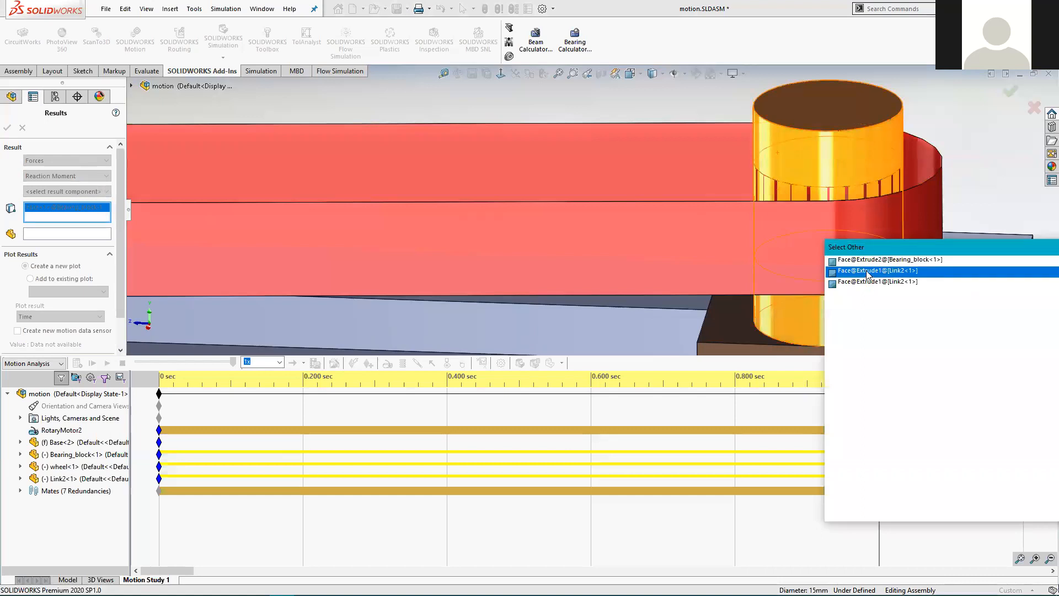
click(867, 270)
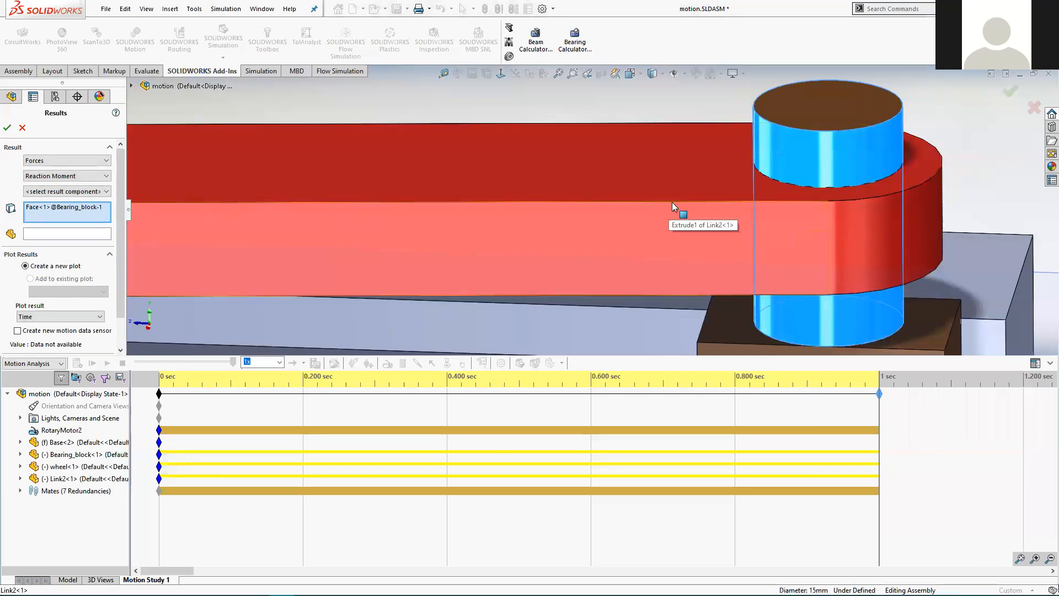
right_click(79, 209)
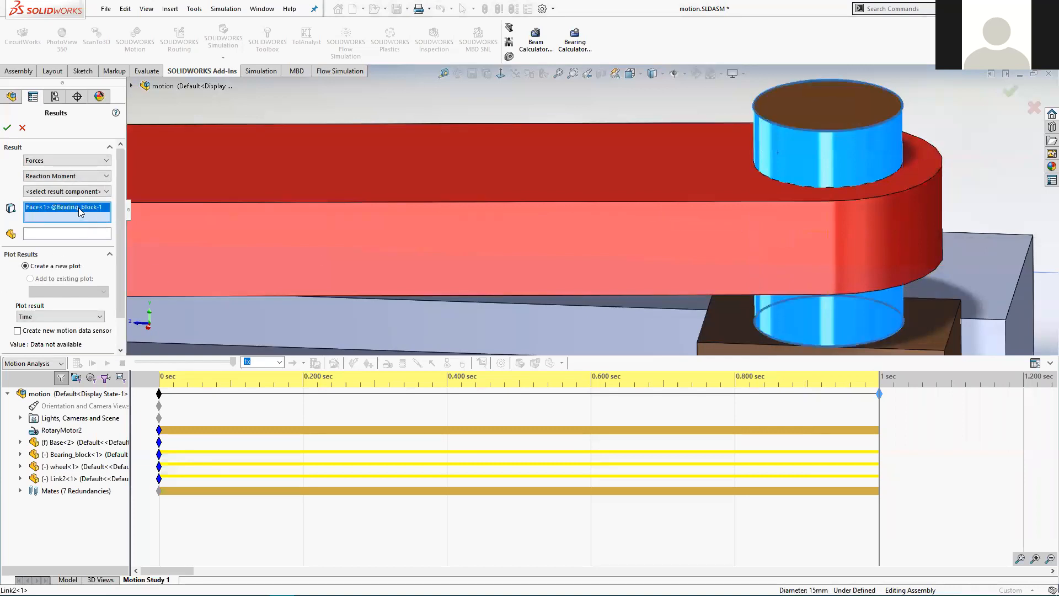
click(106, 229)
- Select the cylindrical face of the bearing block's pin as the element for the Reaction Moment result
scroll(474, 207, up, 3)
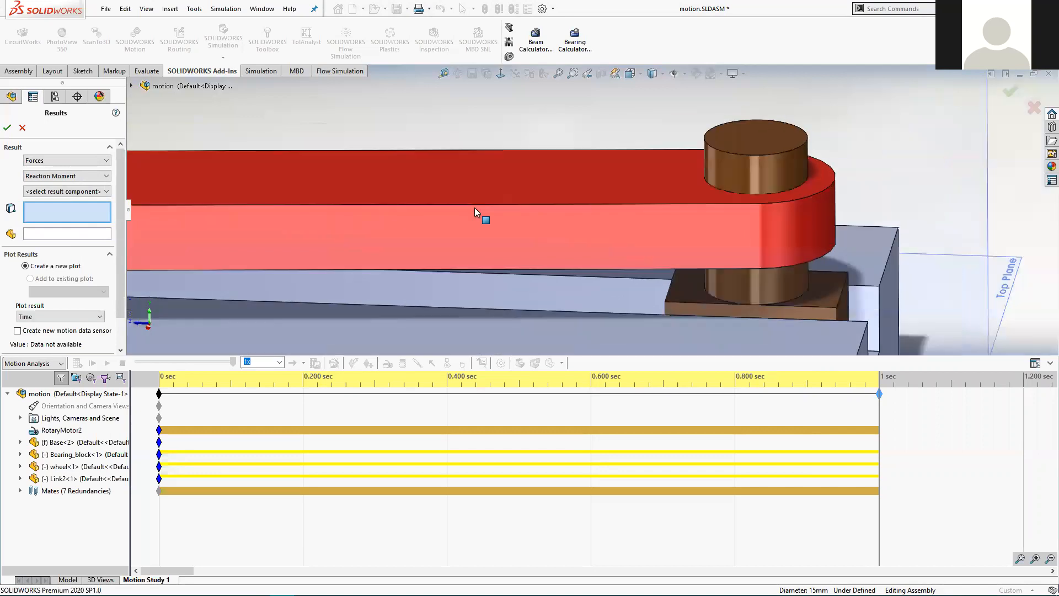
scroll(575, 228, down, 5)
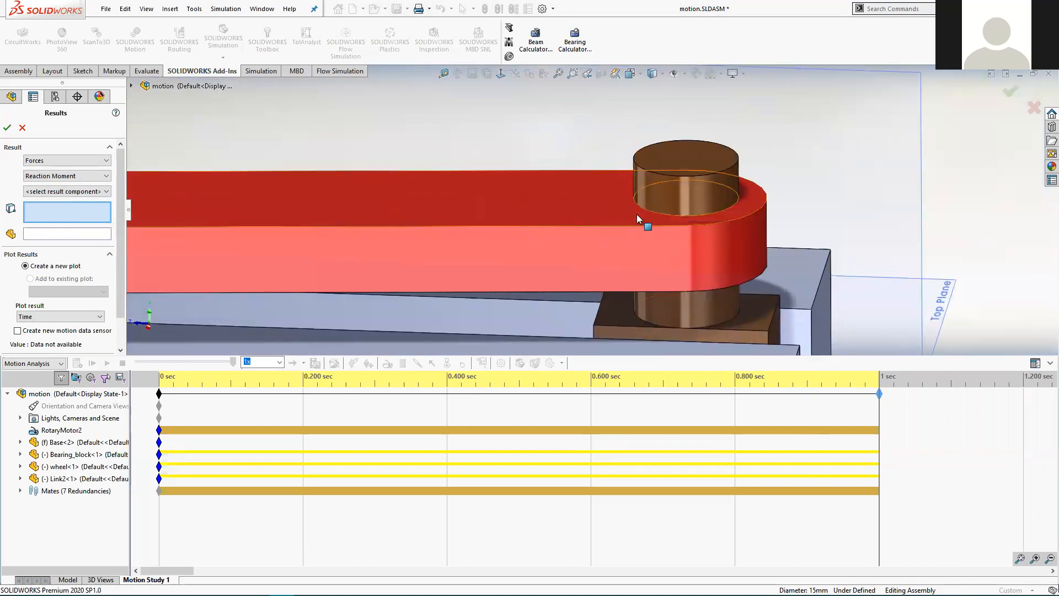
click(679, 190)
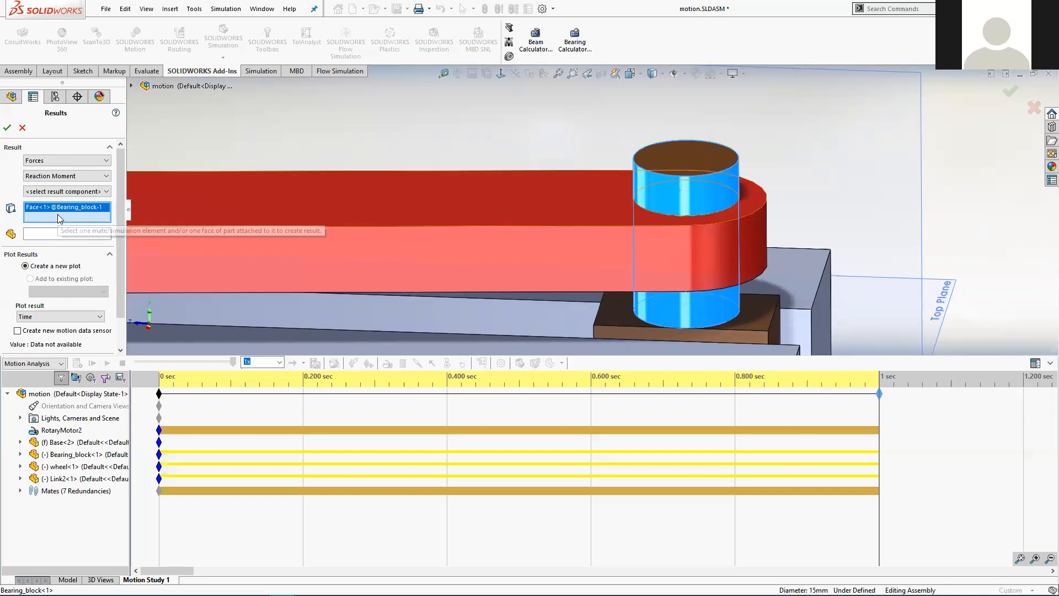
- Add the bearing block's concentric mate with Link2 as the second element of the Reaction Moment result
click(133, 86)
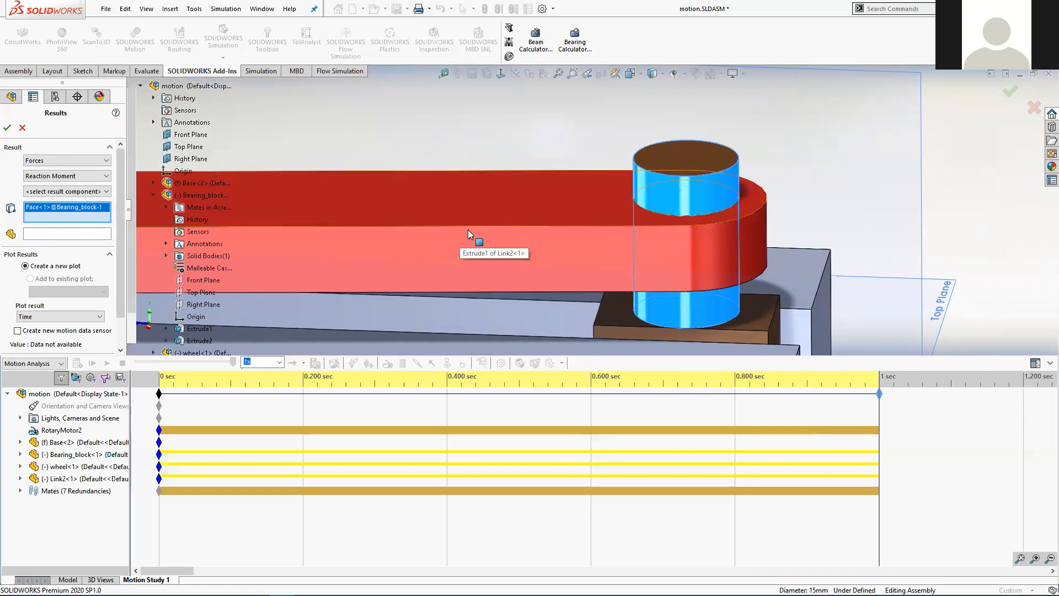
scroll(531, 174, up, 10)
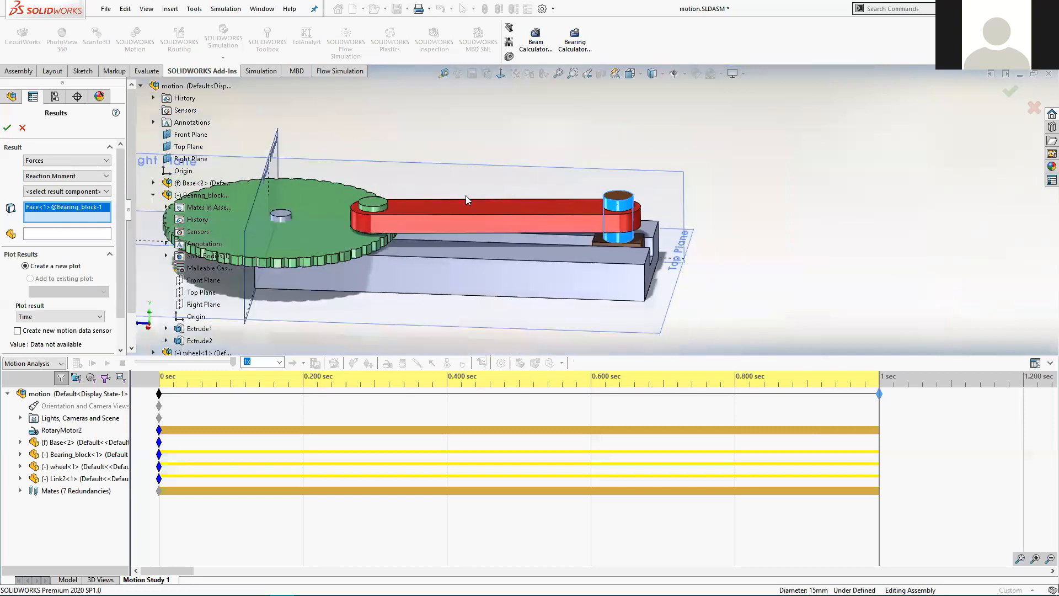
scroll(248, 226, up, 2)
scroll(153, 115, down, 1)
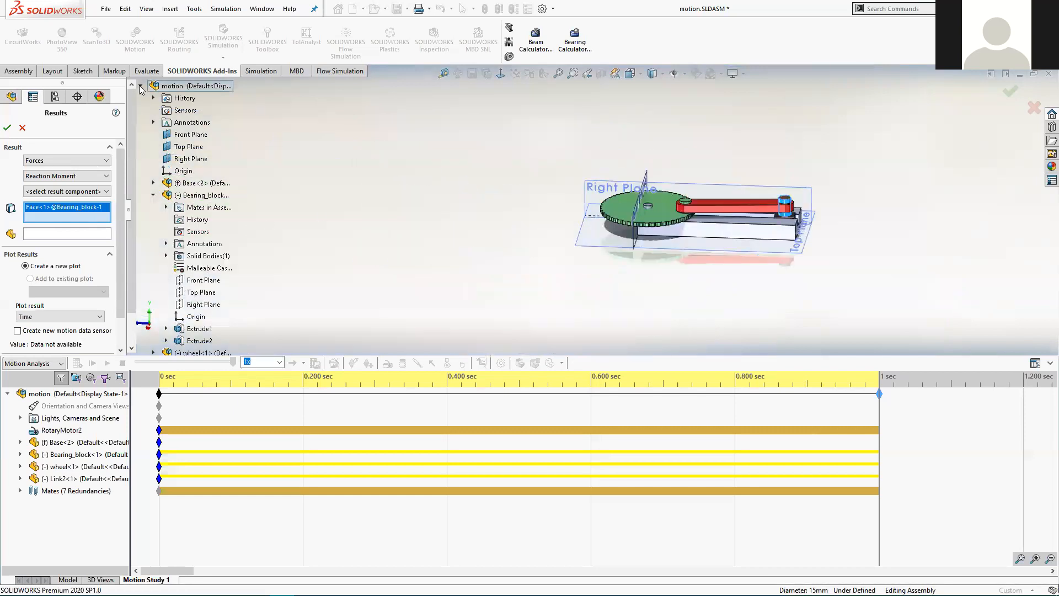
click(142, 86)
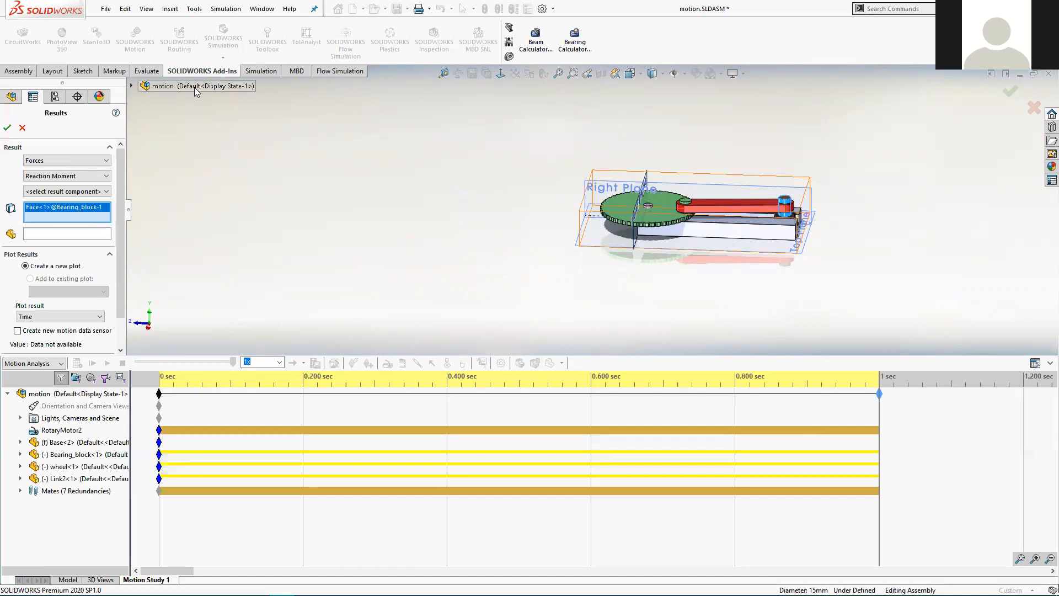
click(132, 87)
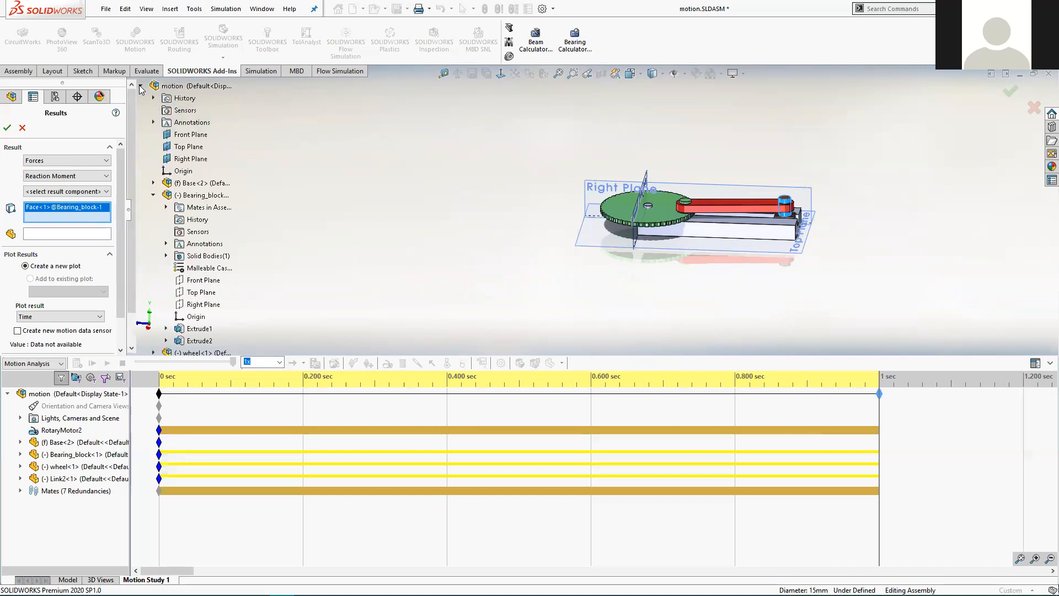
click(153, 195)
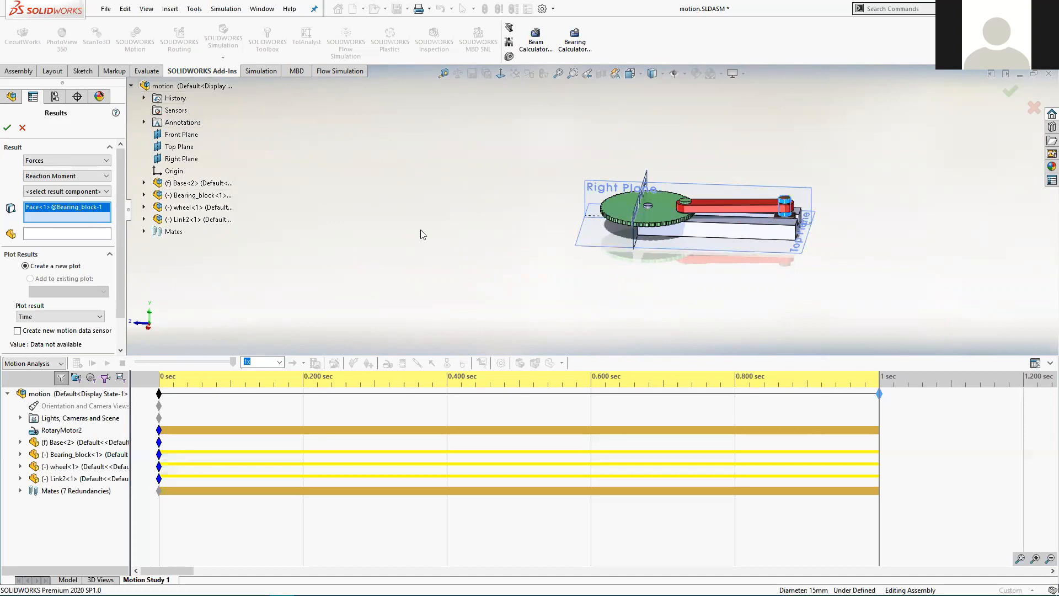
click(143, 194)
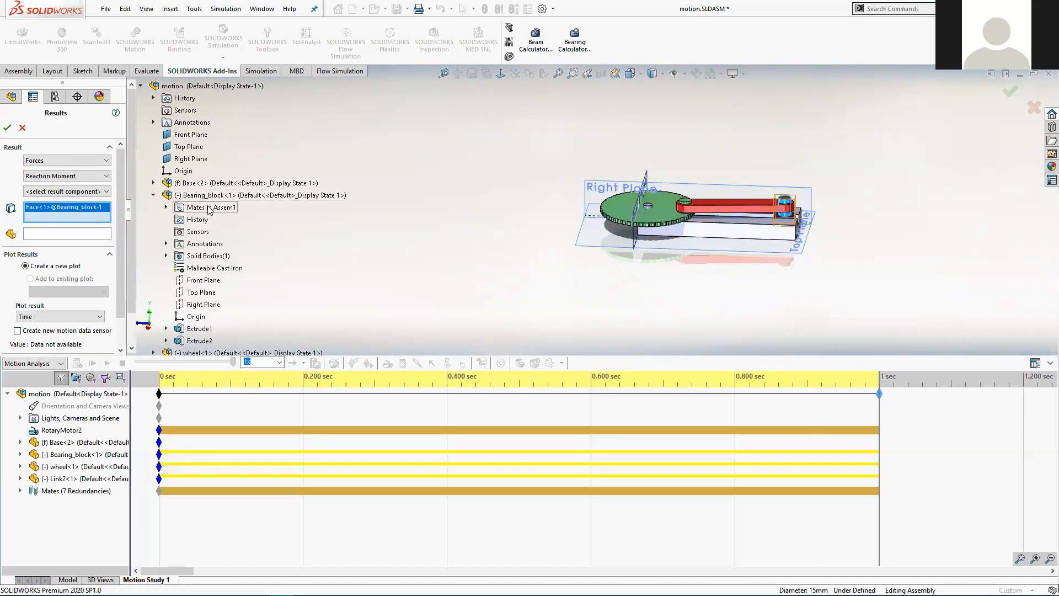
click(166, 208)
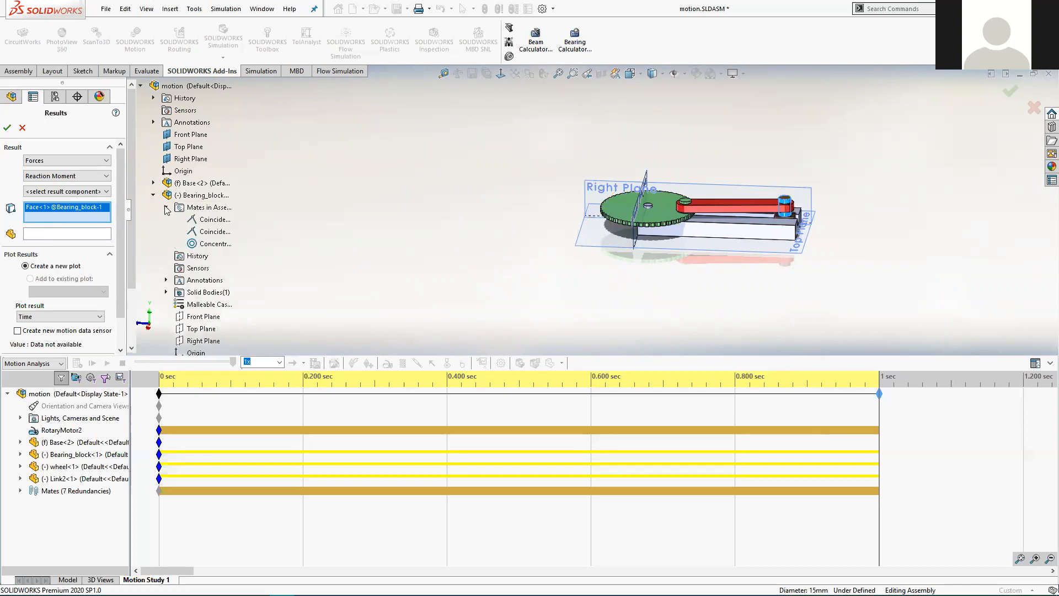
click(221, 245)
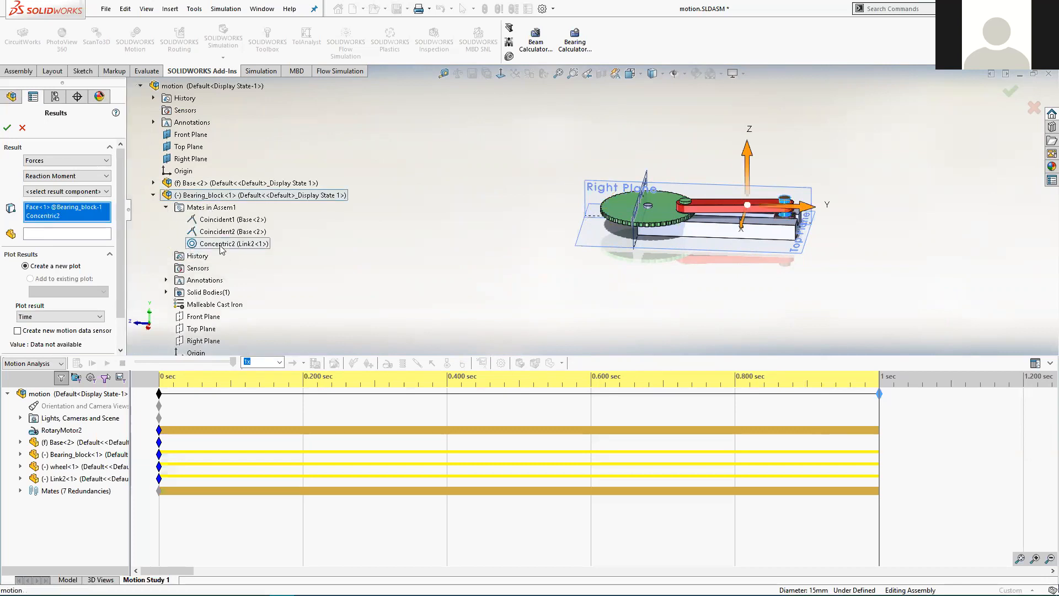
- Select Link2 as the component that defines the result's XYZ directions
scroll(788, 216, up, 4)
scroll(602, 189, up, 8)
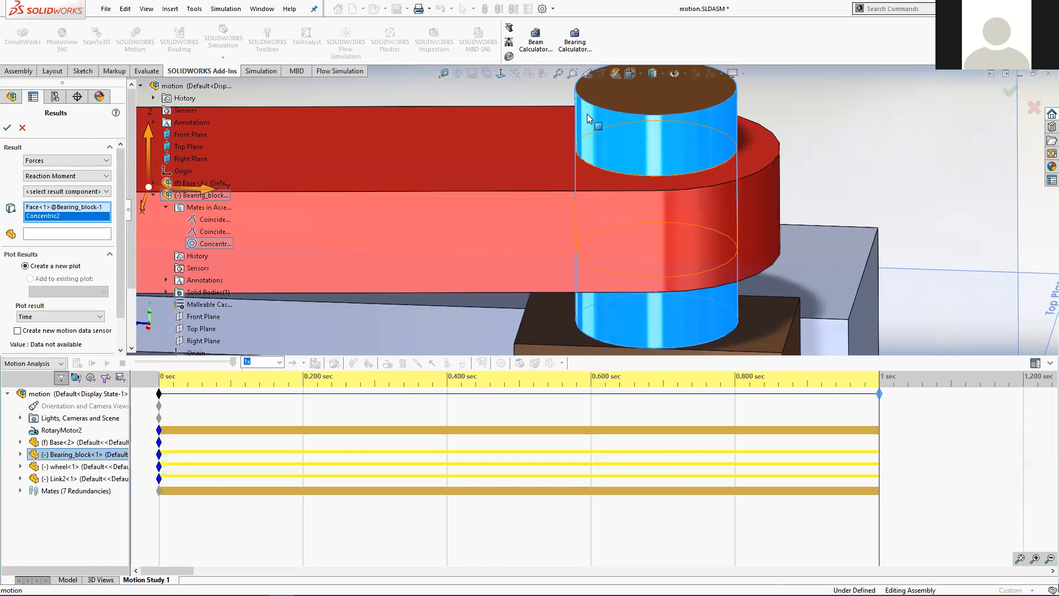
click(42, 234)
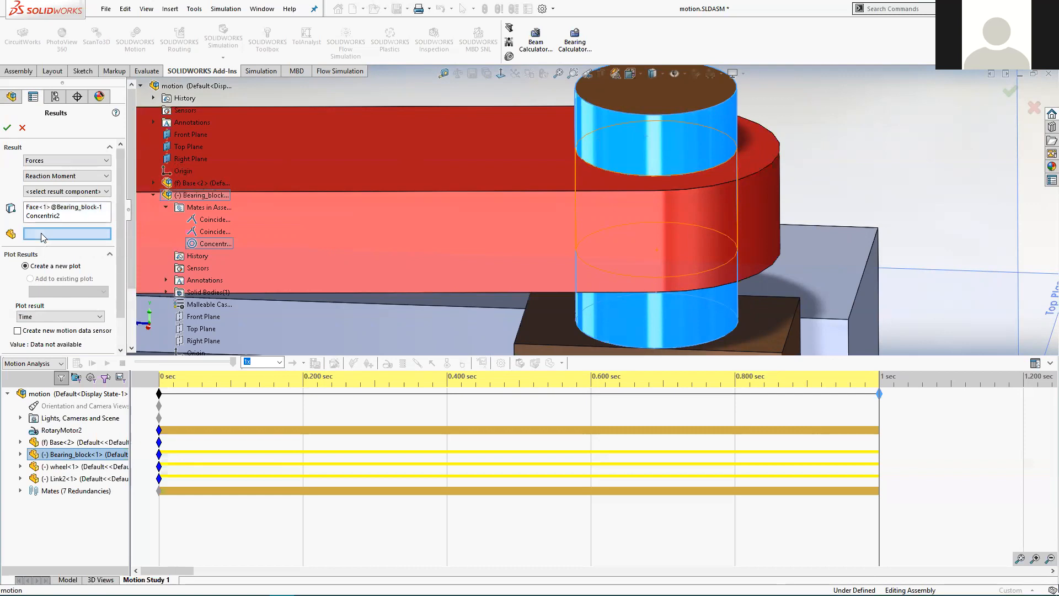
scroll(394, 256, up, 3)
scroll(393, 256, up, 3)
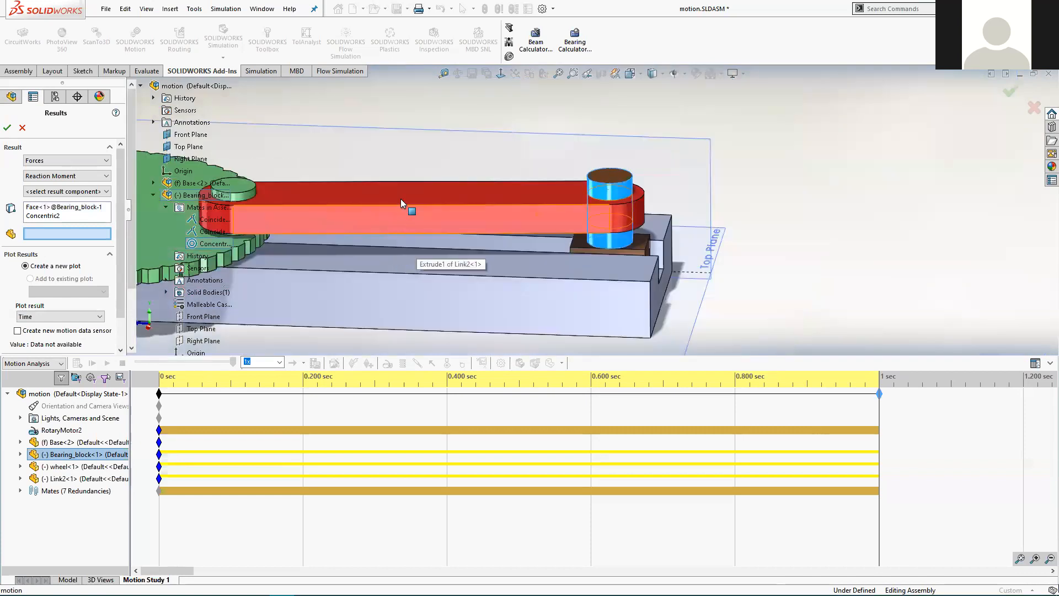
click(400, 194)
middle_drag(364, 223, 399, 235)
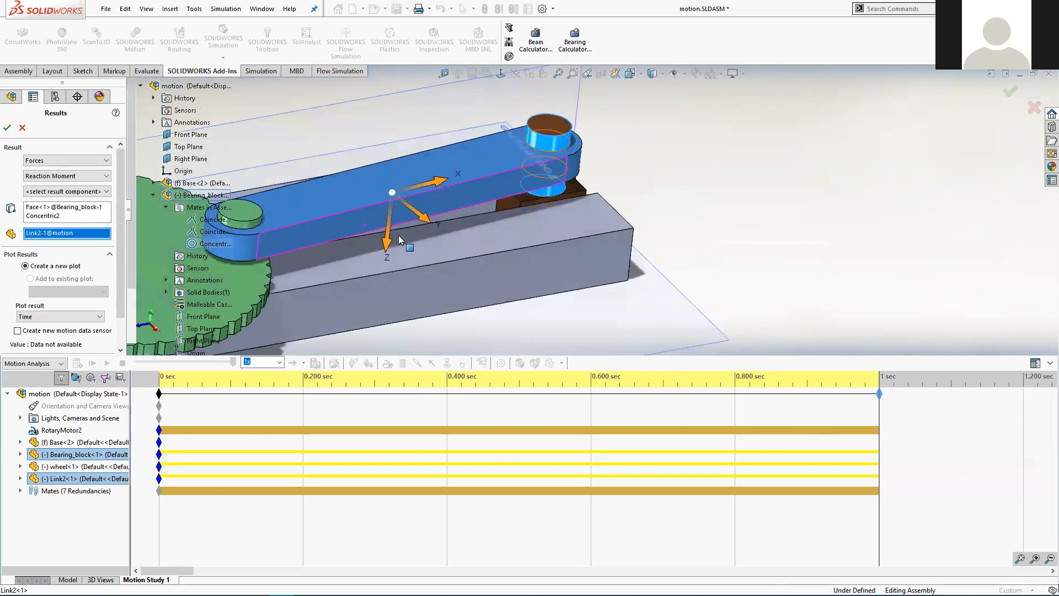
- Set the result to X Component and create the Reaction Moment plot without replacing the redundant constraints with bushings
scroll(343, 230, up, 5)
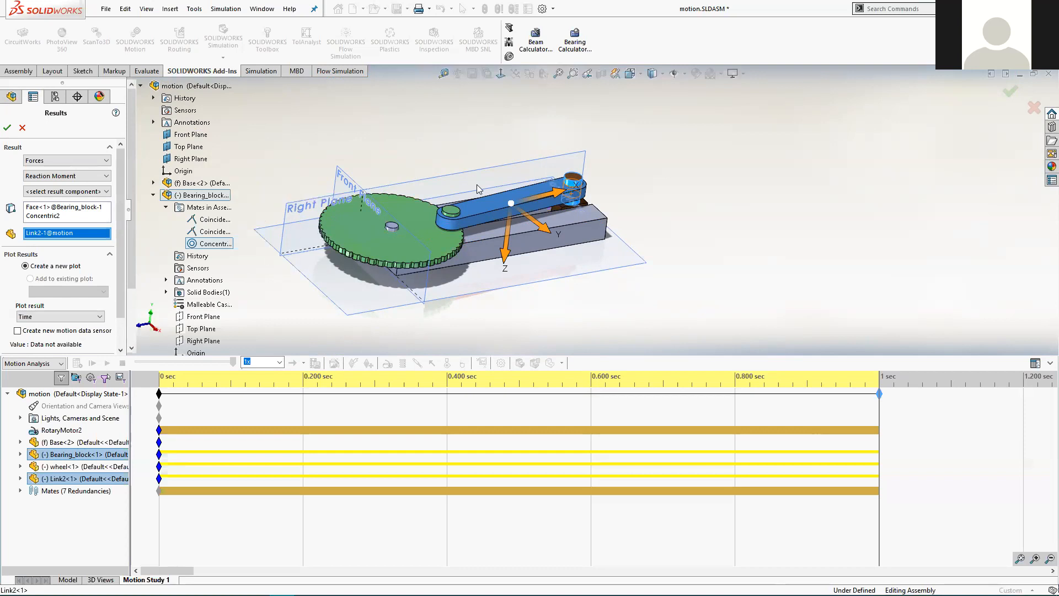
scroll(519, 207, down, 6)
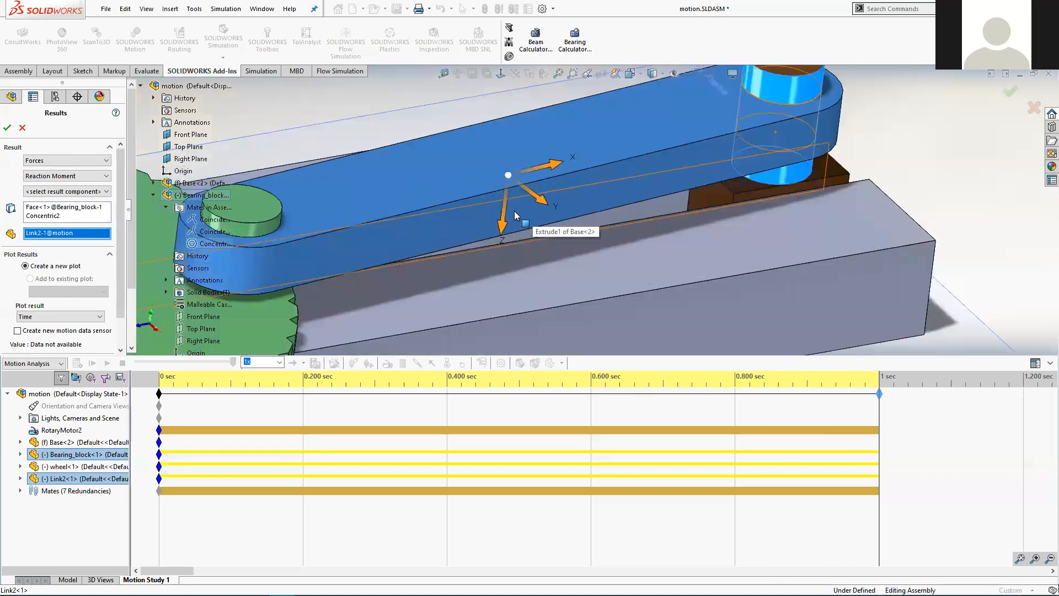
middle_drag(515, 215, 537, 211)
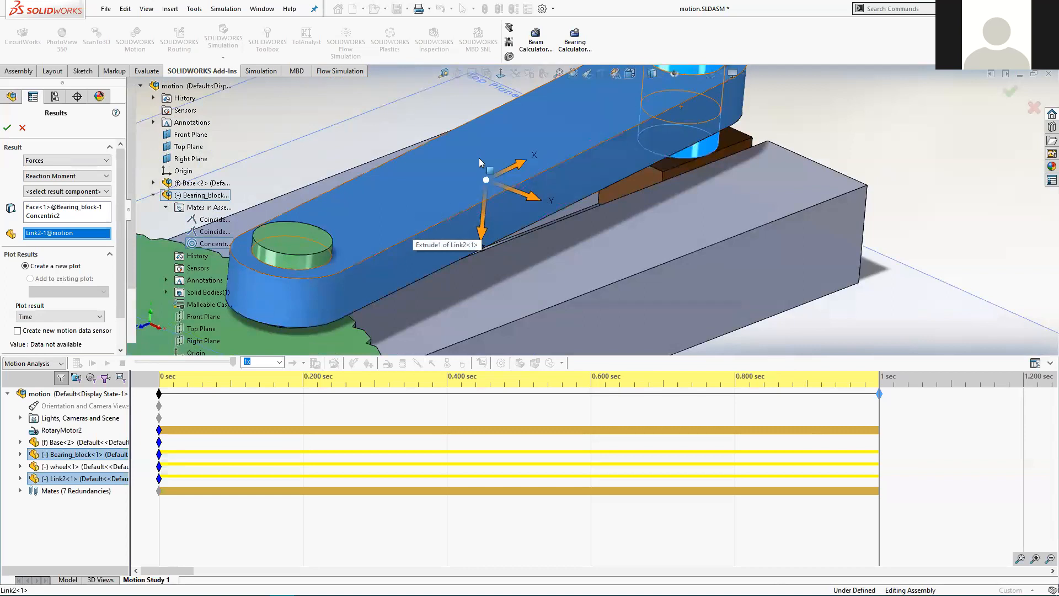
scroll(604, 213, up, 3)
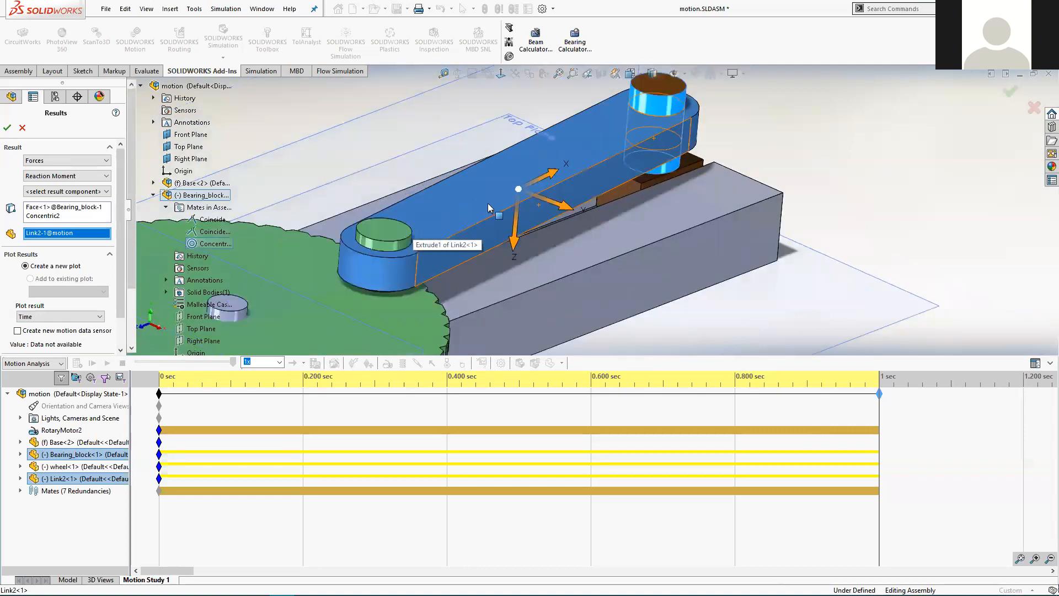
ctrl+middle_drag(566, 165, 528, 198)
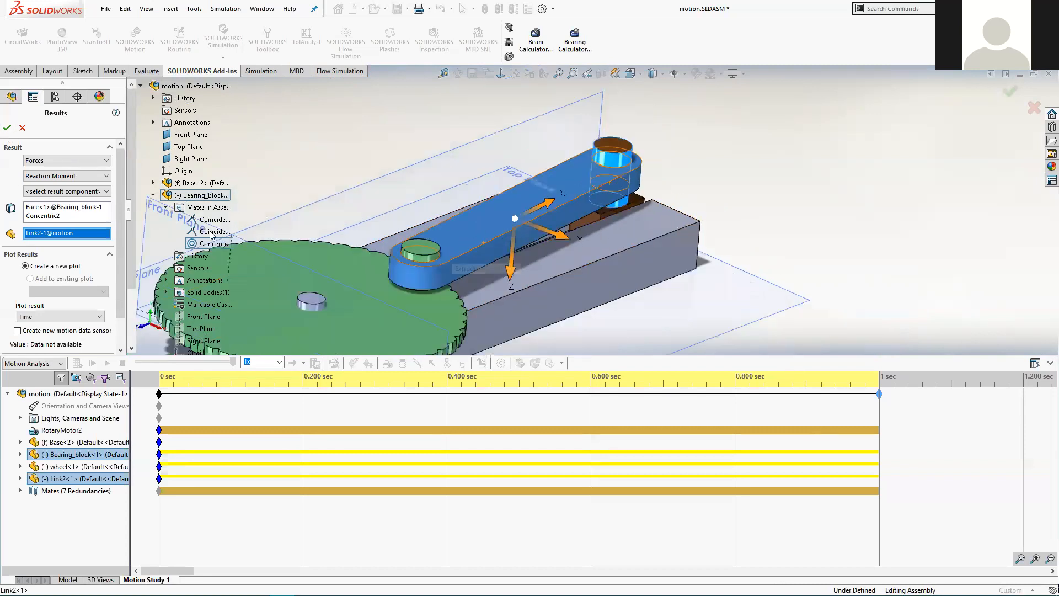
click(71, 192)
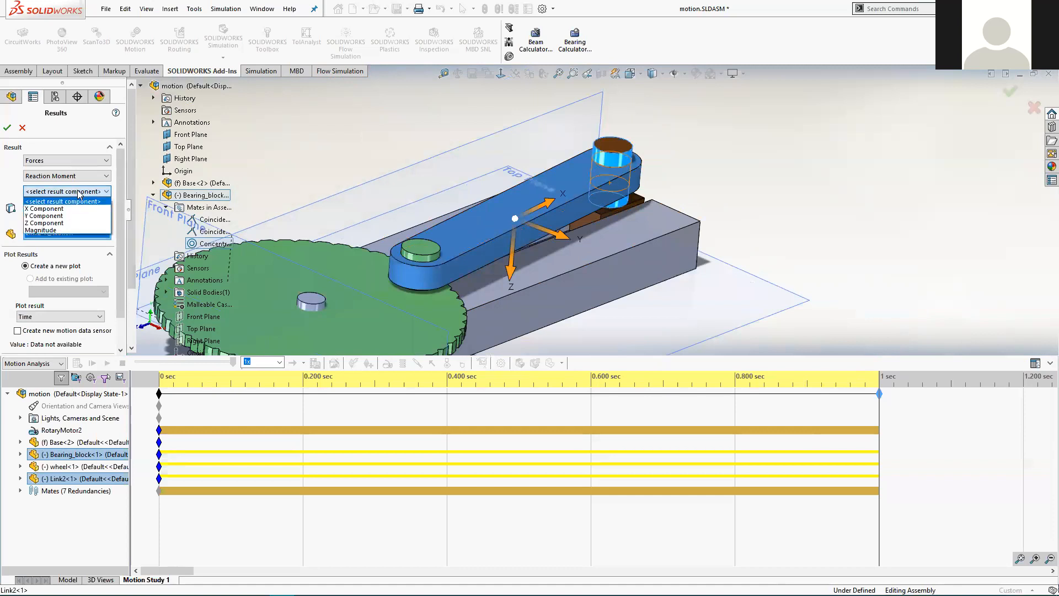
click(46, 200)
click(47, 191)
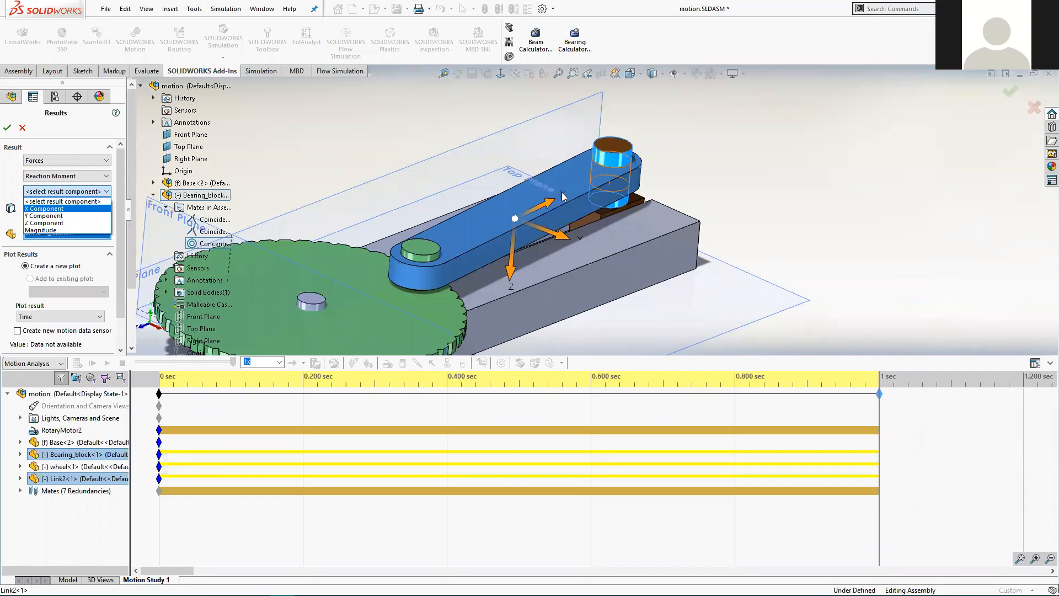
click(34, 211)
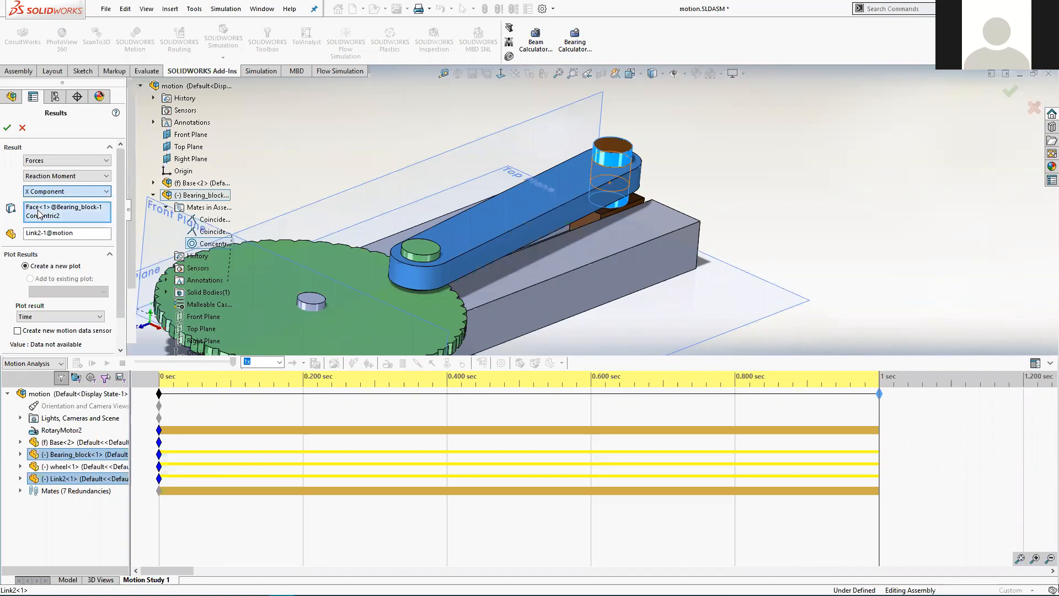
click(6, 129)
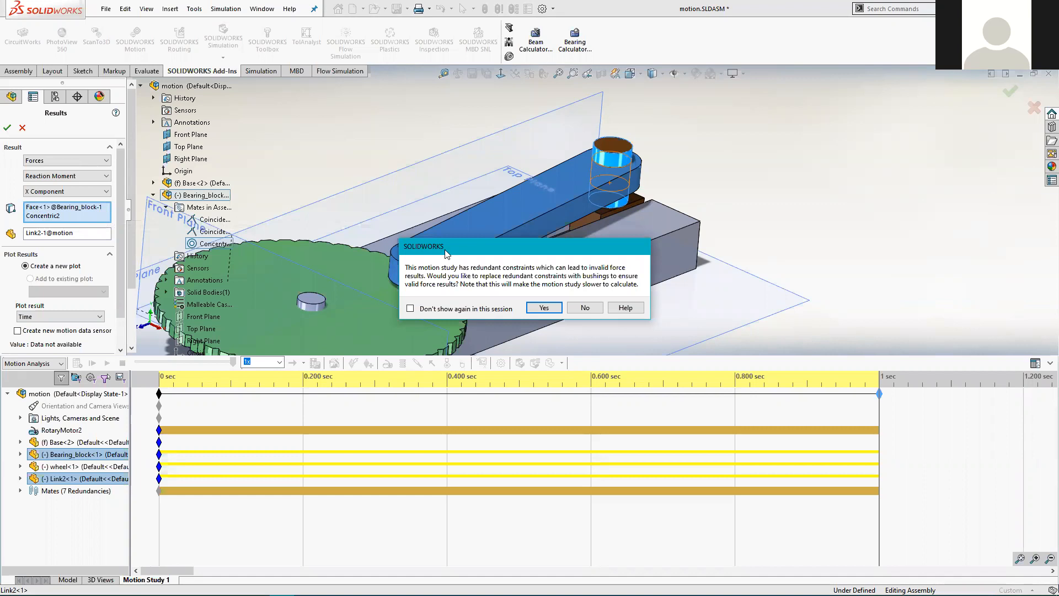
drag(447, 253, 276, 109)
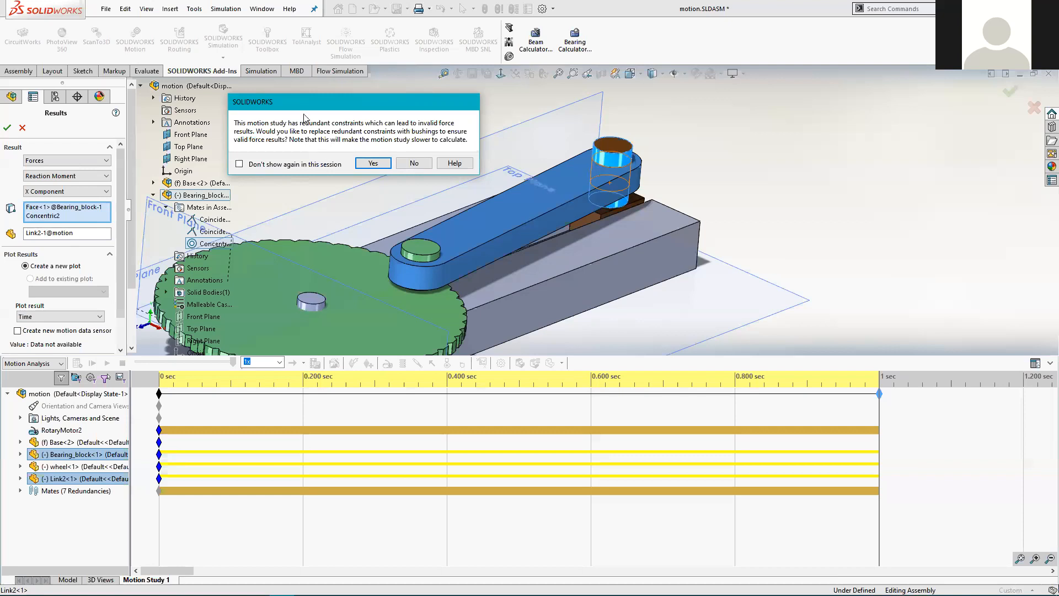
click(405, 170)
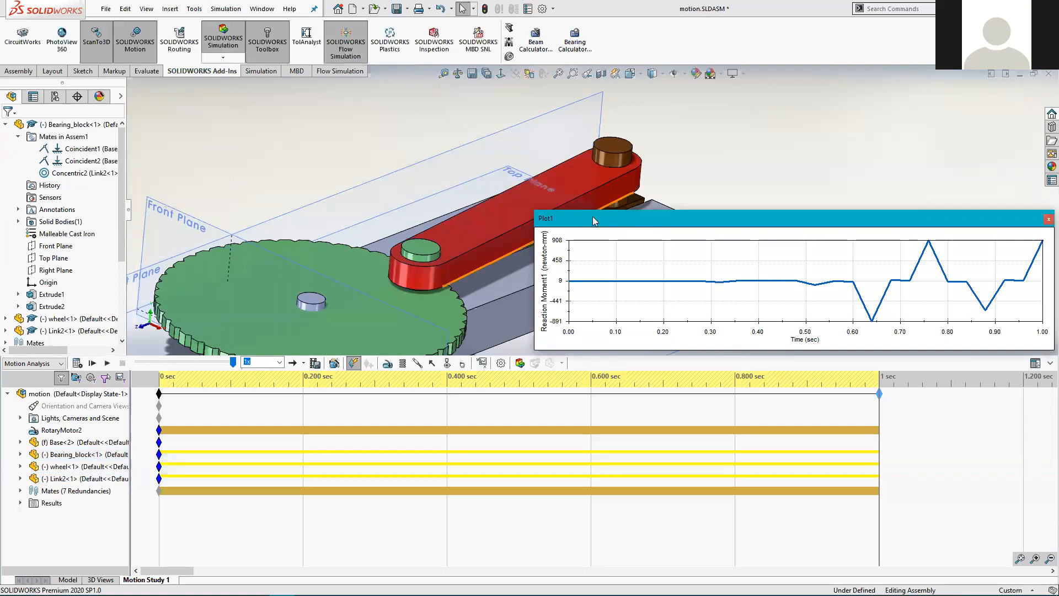
- Move and enlarge the Reaction Moment plot, and frame the whole linkage beside it
drag(592, 217, 566, 75)
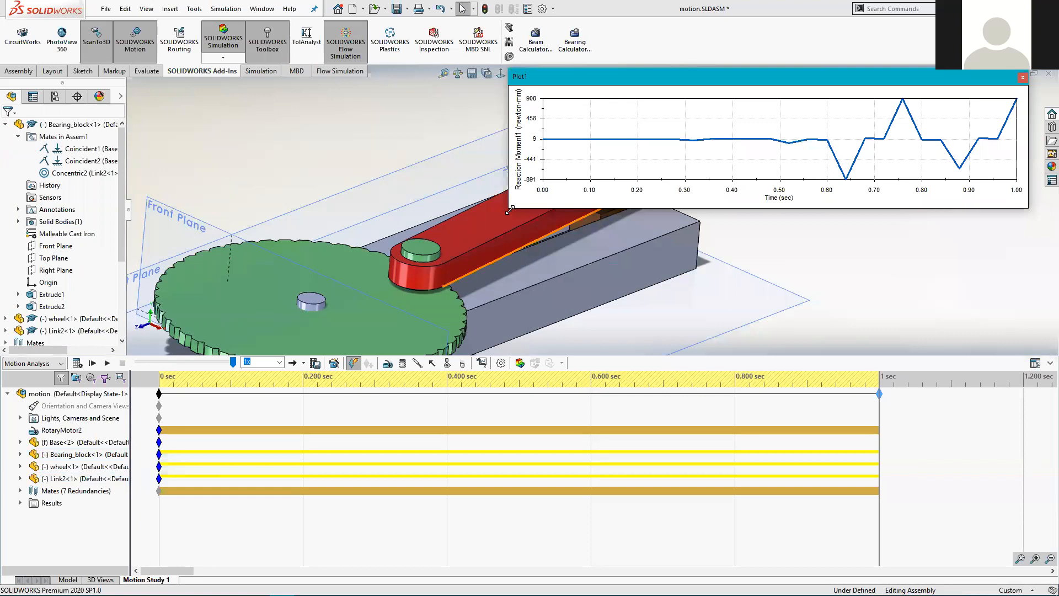
drag(508, 210, 538, 319)
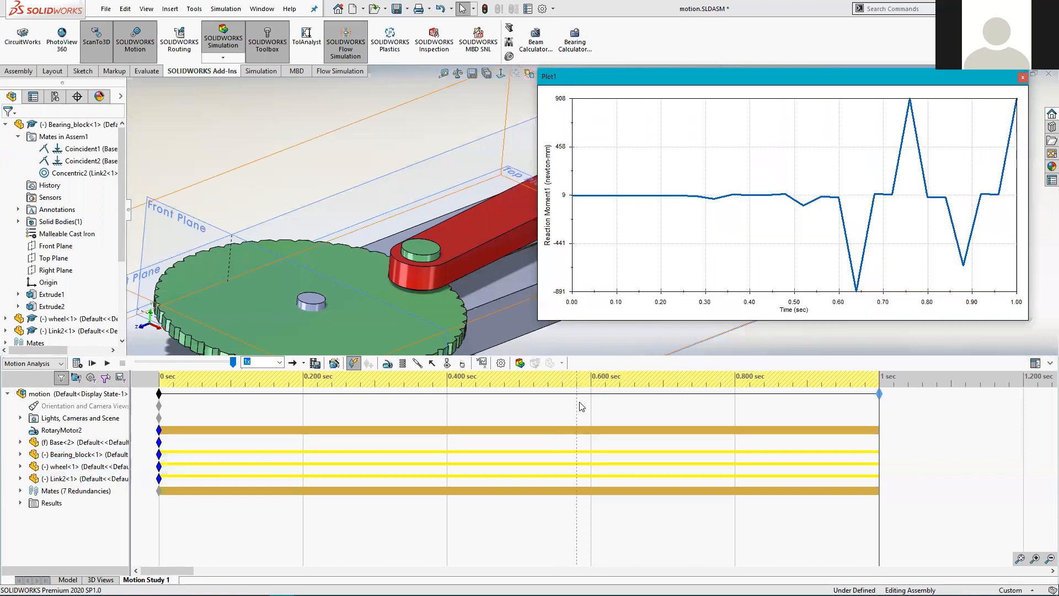
scroll(412, 212, up, 3)
scroll(413, 212, up, 1)
ctrl+middle_drag(416, 193, 280, 171)
scroll(378, 217, up, 1)
middle_drag(378, 217, 367, 272)
scroll(331, 284, down, 5)
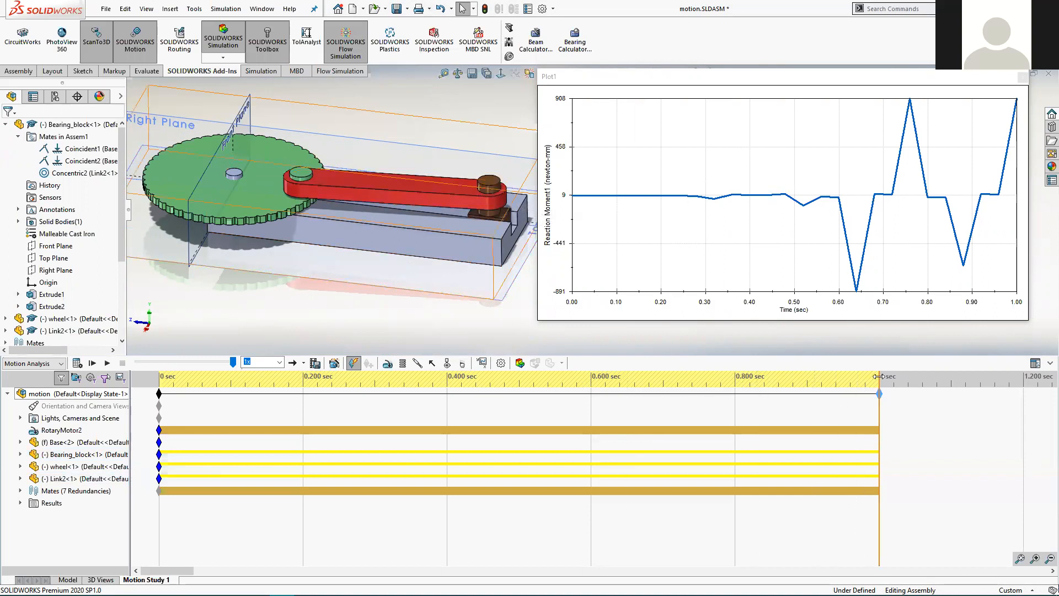
- Move the study time to the plot's negative peak at about 0.65 s and examine the linkage's position
mouse_move(879, 378)
mouse_down()
mouse_move(618, 377)
mouse_move(629, 374)
mouse_up()
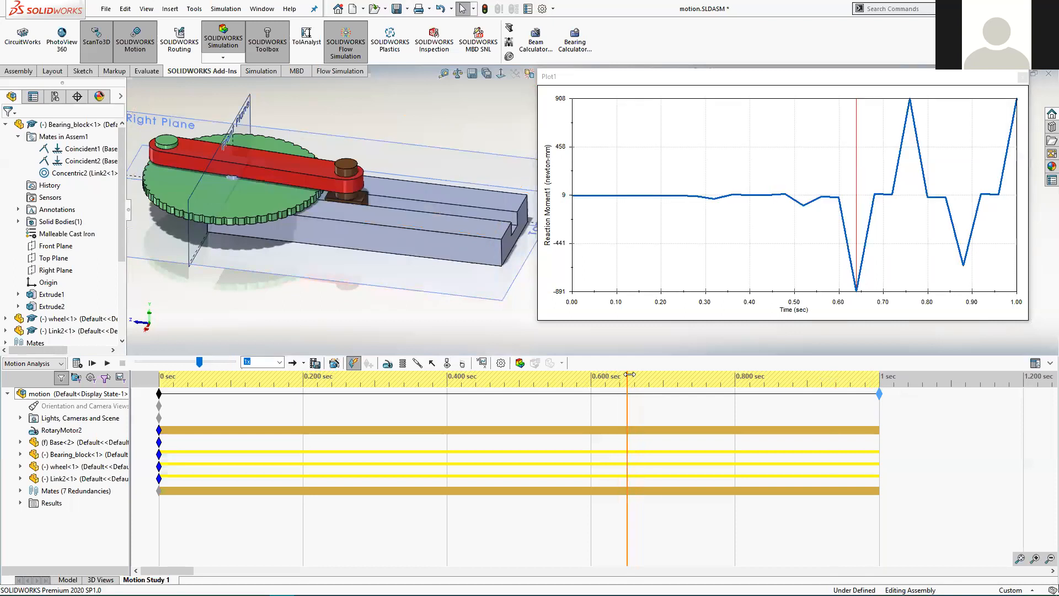
mouse_move(858, 287)
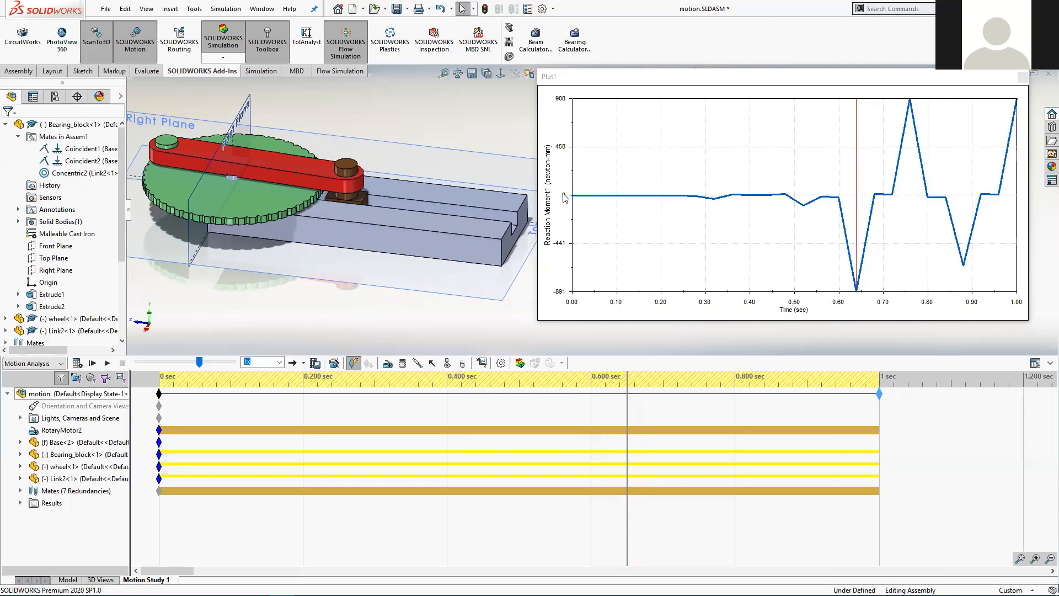
scroll(85, 271, up, 3)
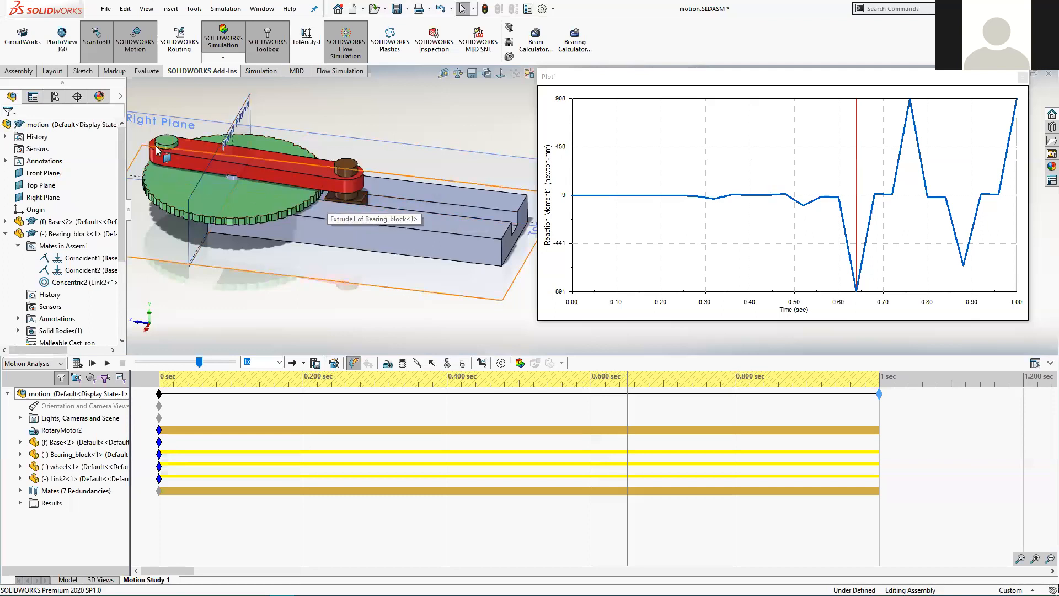
middle_drag(182, 179, 299, 100)
scroll(365, 200, down, 3)
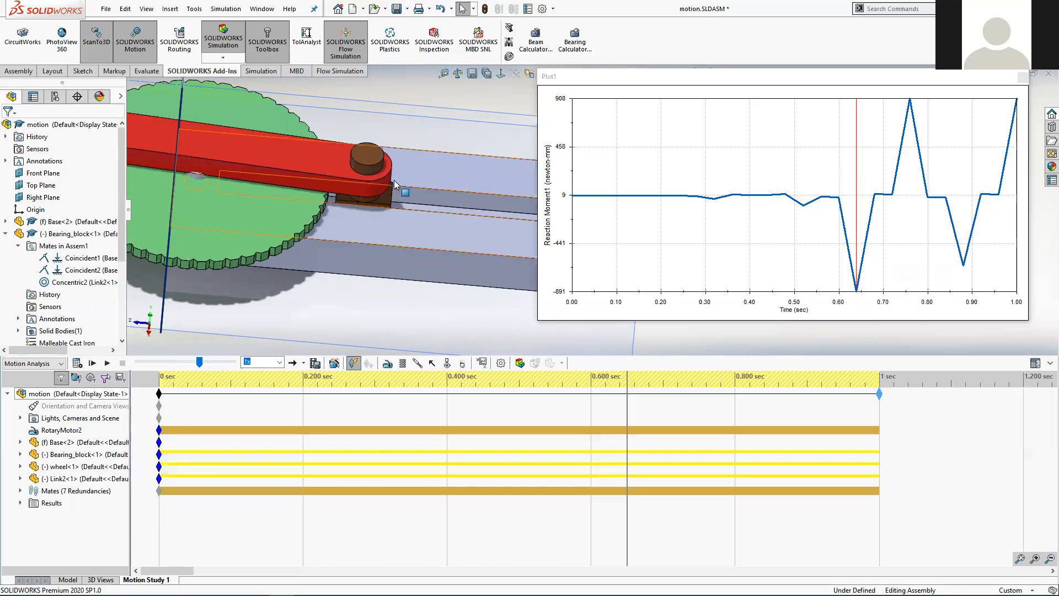
- Move the study time to the plot's positive peak at about 0.76 s and examine the linkage's position
drag(627, 377, 716, 359)
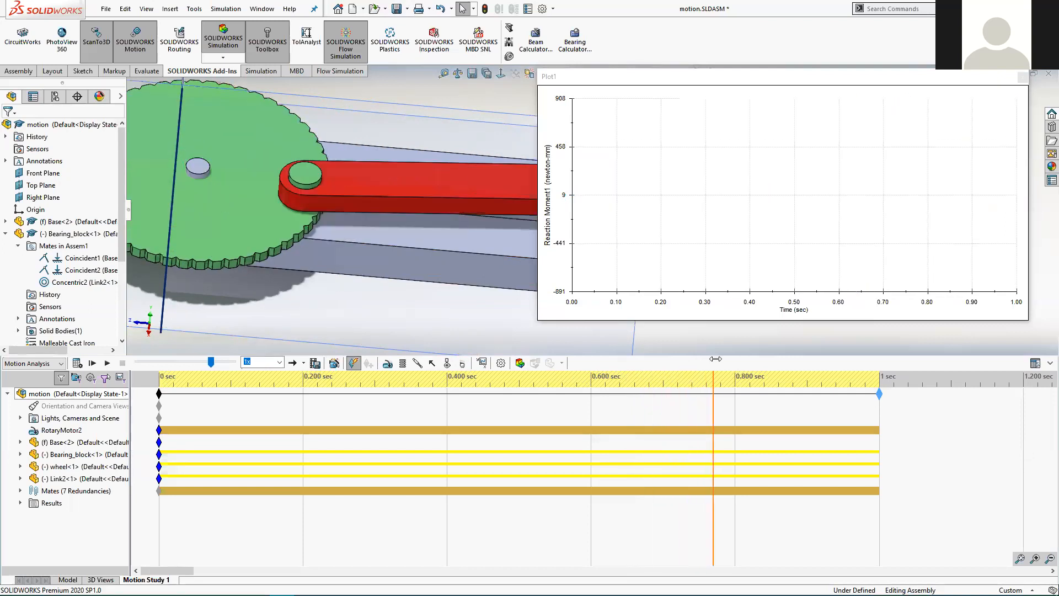
scroll(393, 196, up, 5)
ctrl+middle_drag(451, 186, 290, 192)
scroll(408, 206, down, 4)
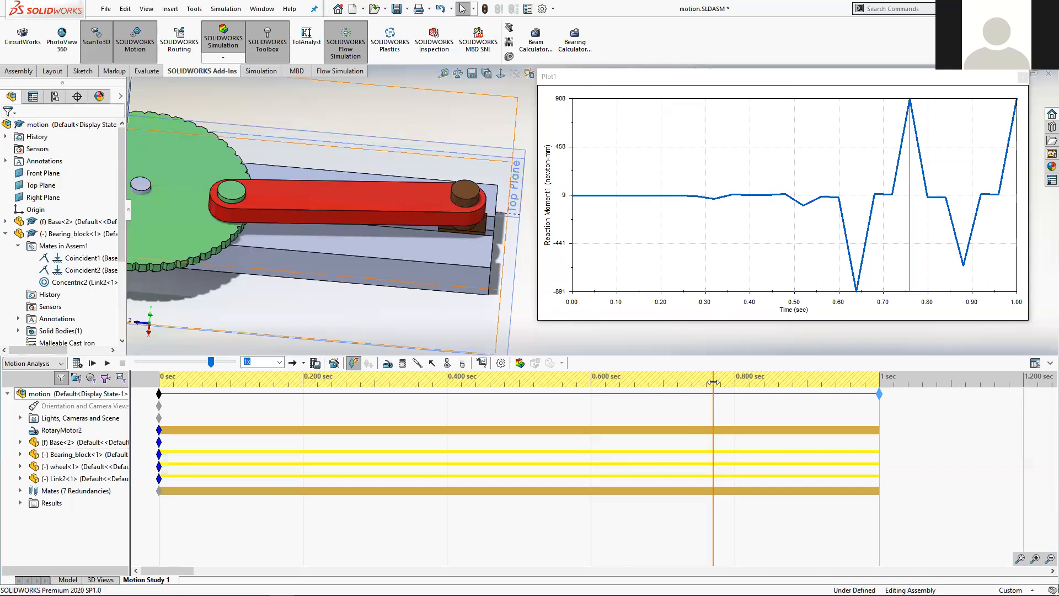
mouse_move(713, 385)
mouse_down()
mouse_move(689, 384)
mouse_move(708, 380)
mouse_up()
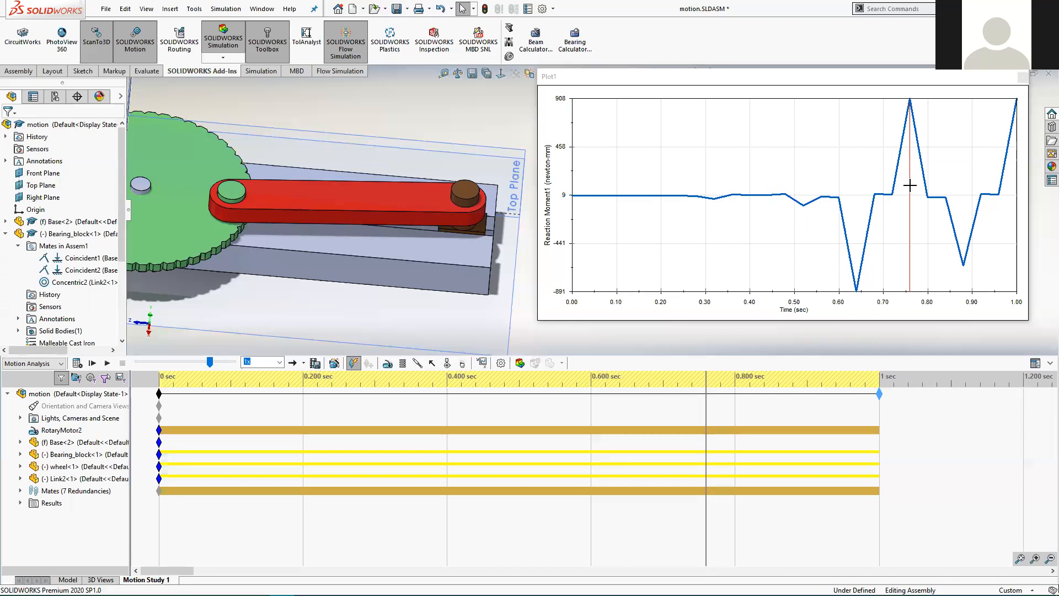
- Set the Motion Analysis frame rate to 100 frames per second and recalculate the study
mouse_move(902, 131)
click(501, 363)
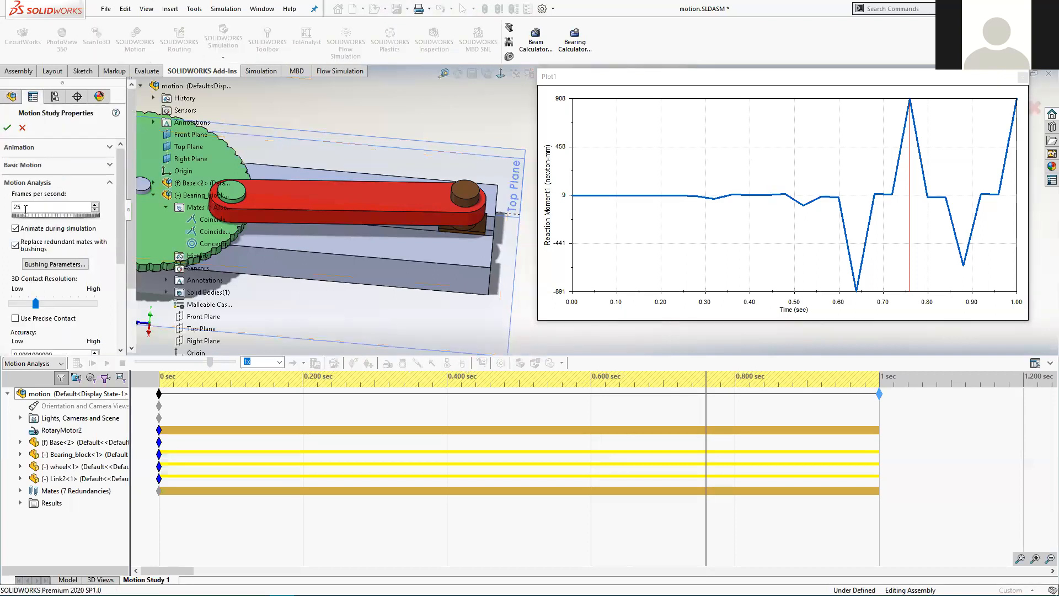
key(BackSpace)
key(BackSpace)
text(100)
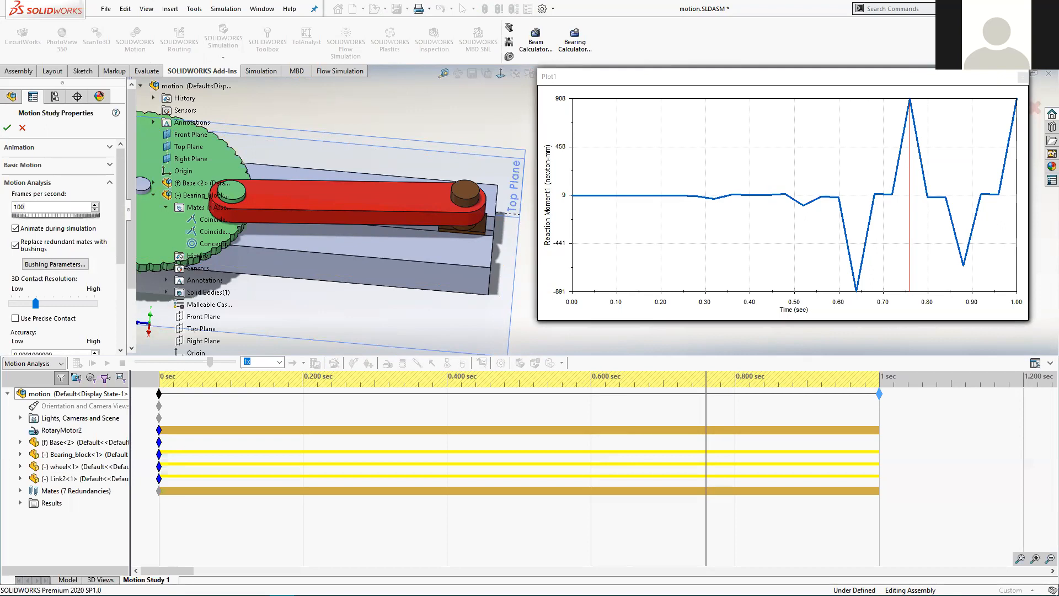
click(7, 128)
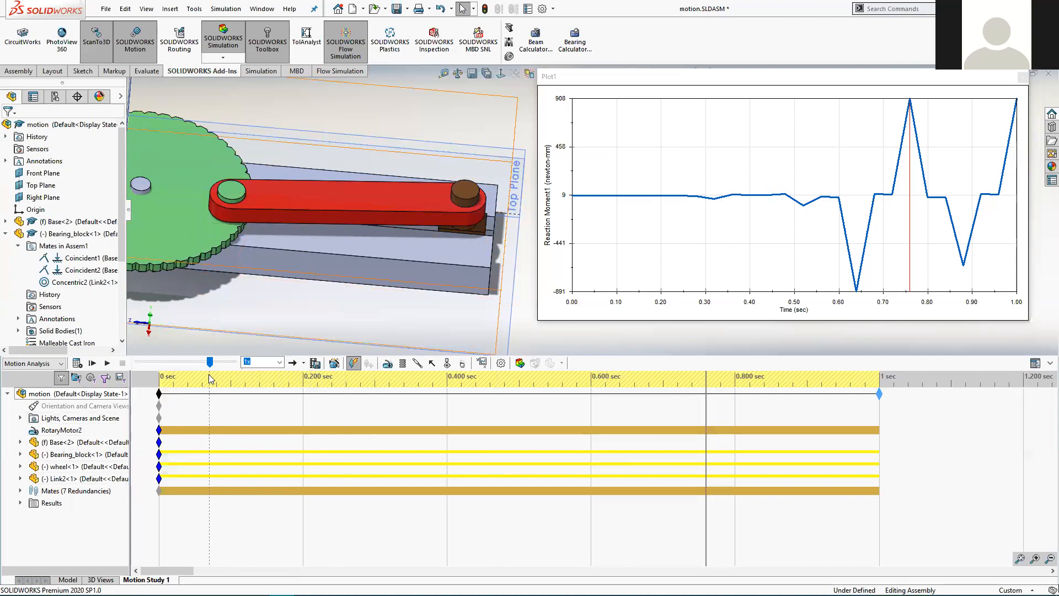
click(77, 363)
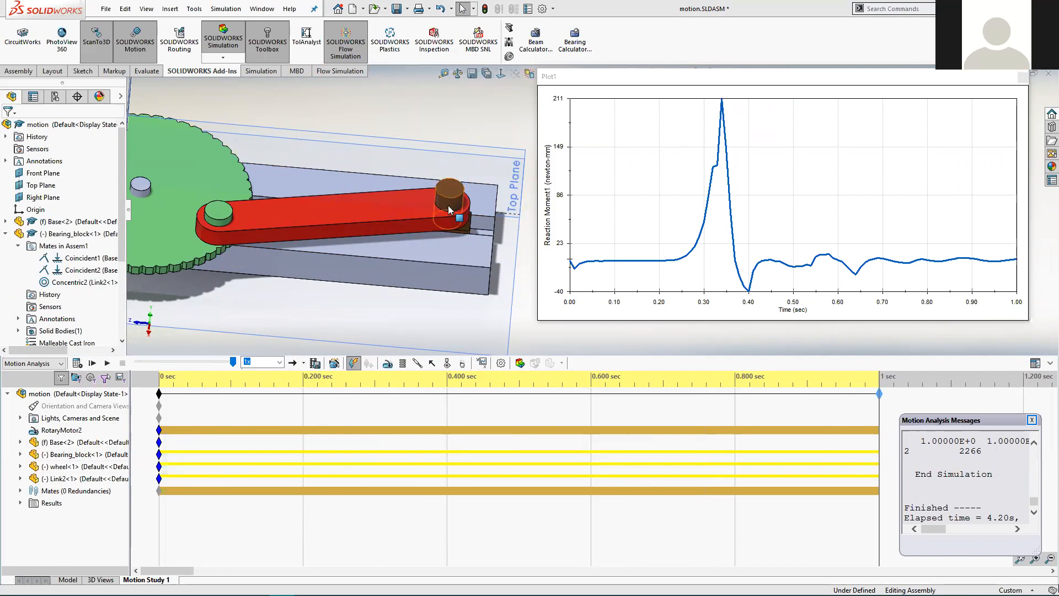
- Move the study time to the plot's highest peak at about 0.34 s and examine the linkage from the side
drag(878, 376, 410, 376)
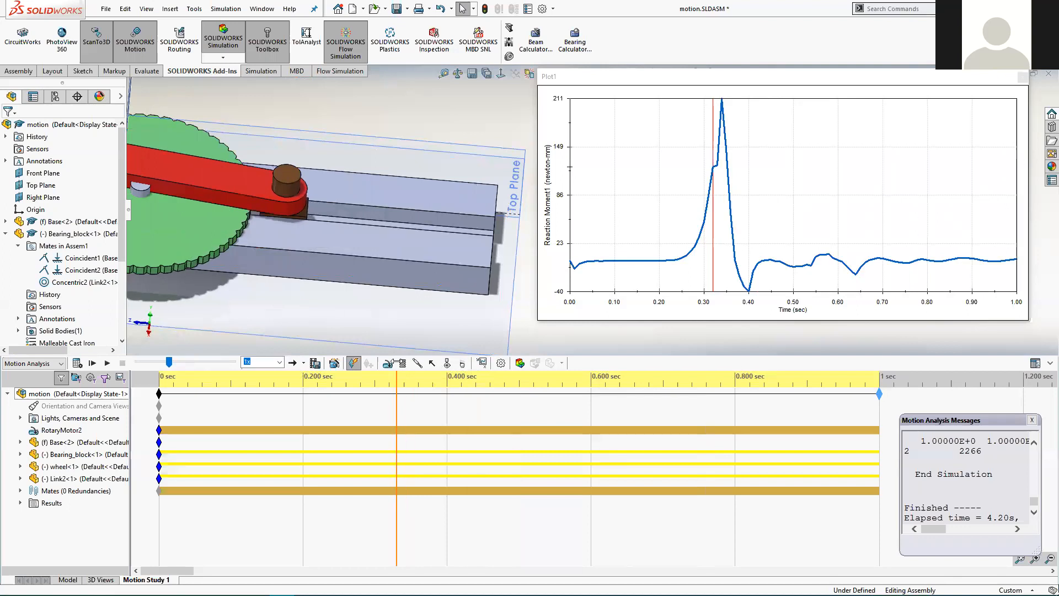
mouse_move(409, 359)
mouse_down()
mouse_move(368, 357)
mouse_move(584, 372)
mouse_move(411, 378)
mouse_up()
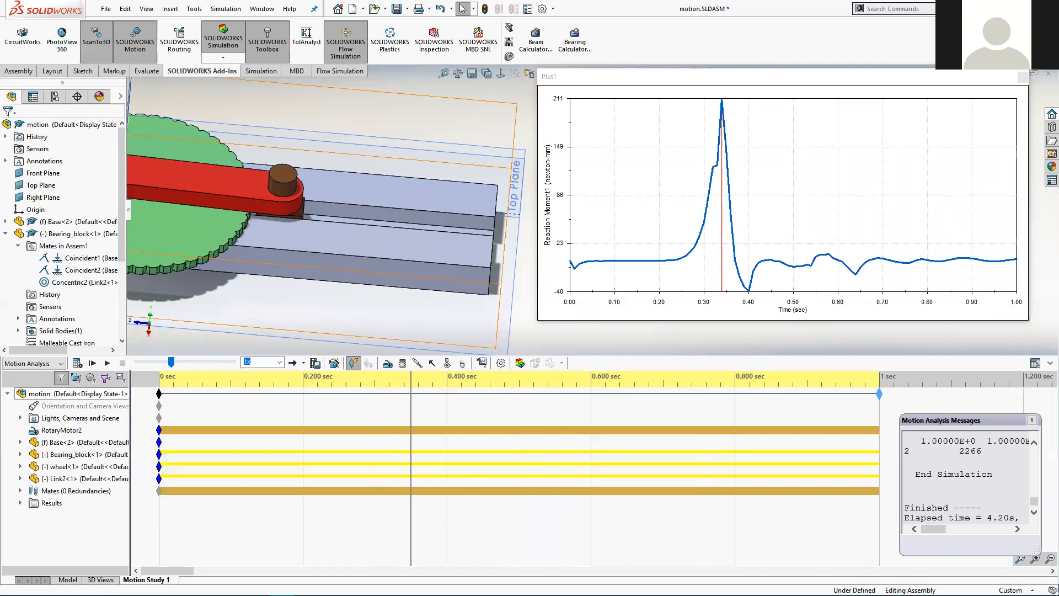
middle_drag(399, 258, 465, 174)
scroll(312, 253, up, 3)
scroll(486, 203, up, 1)
scroll(467, 213, down, 3)
scroll(190, 193, down, 3)
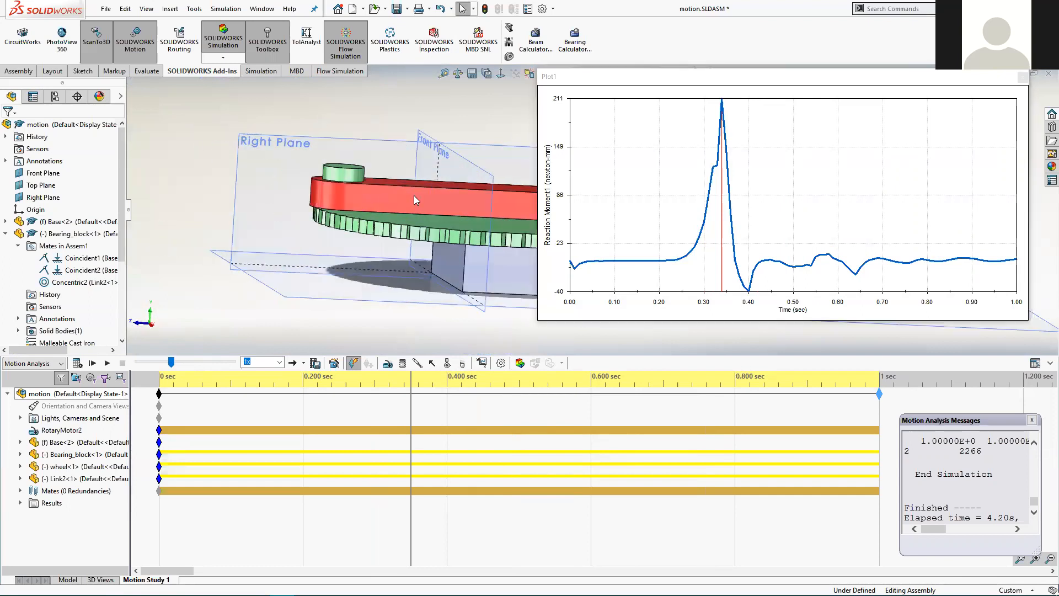
scroll(407, 200, down, 2)
scroll(414, 201, up, 2)
ctrl+middle_drag(373, 213, 210, 200)
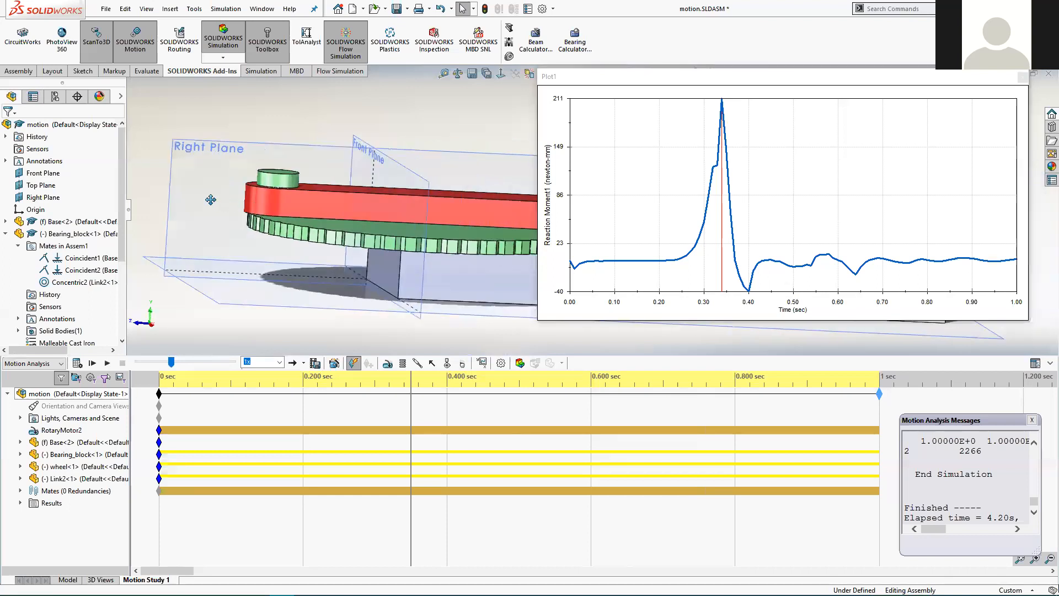
scroll(405, 219, up, 2)
scroll(448, 214, up, 1)
ctrl+middle_drag(483, 213, 357, 240)
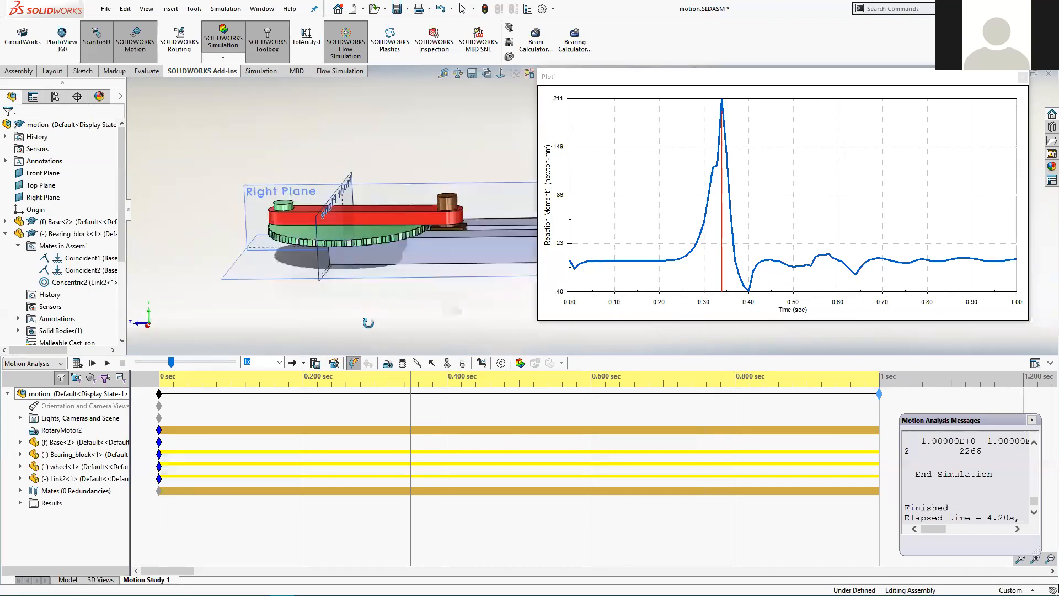
- View the linkage from above at a study time of about 0.11 s
middle_drag(368, 322, 354, 210)
drag(414, 385, 239, 385)
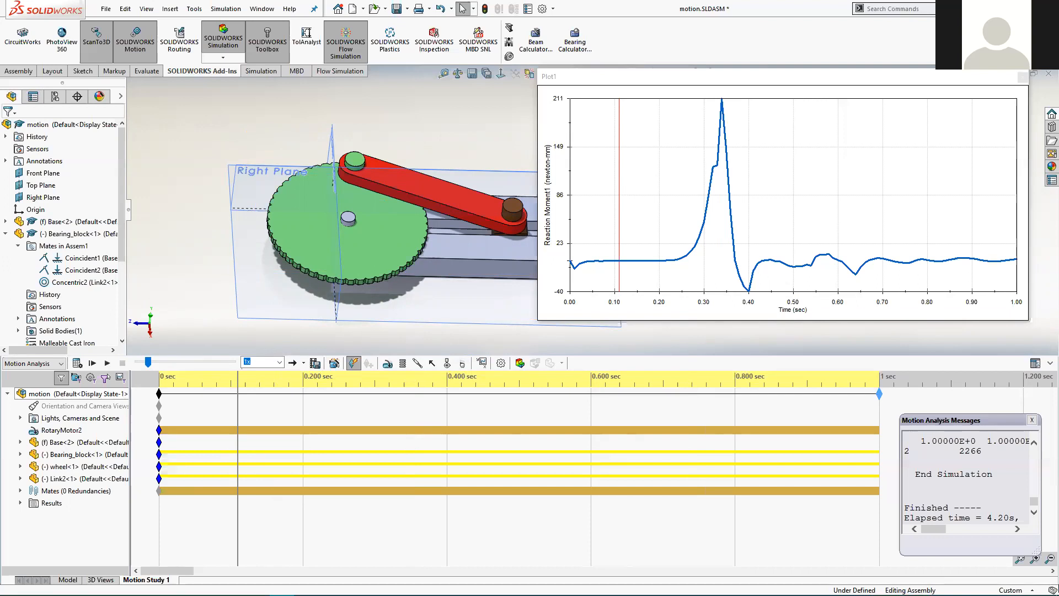
- Switch to the lecture PDF in Microsoft Edge, review the three stress analysis options, and return to SOLIDWORKS
key(alt+Tab)
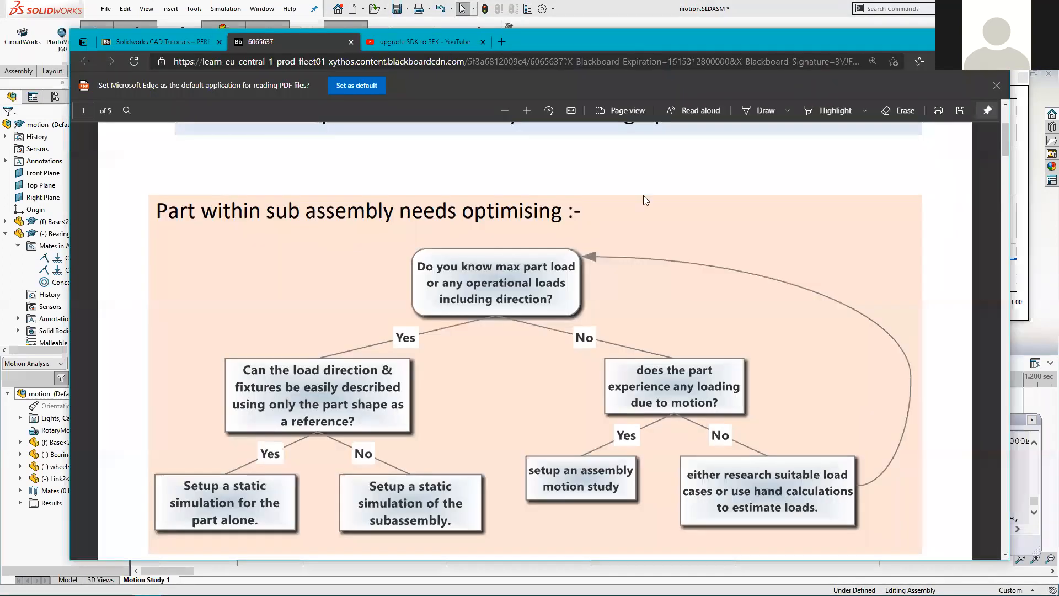
ctrl+scroll(469, 362, down, 2)
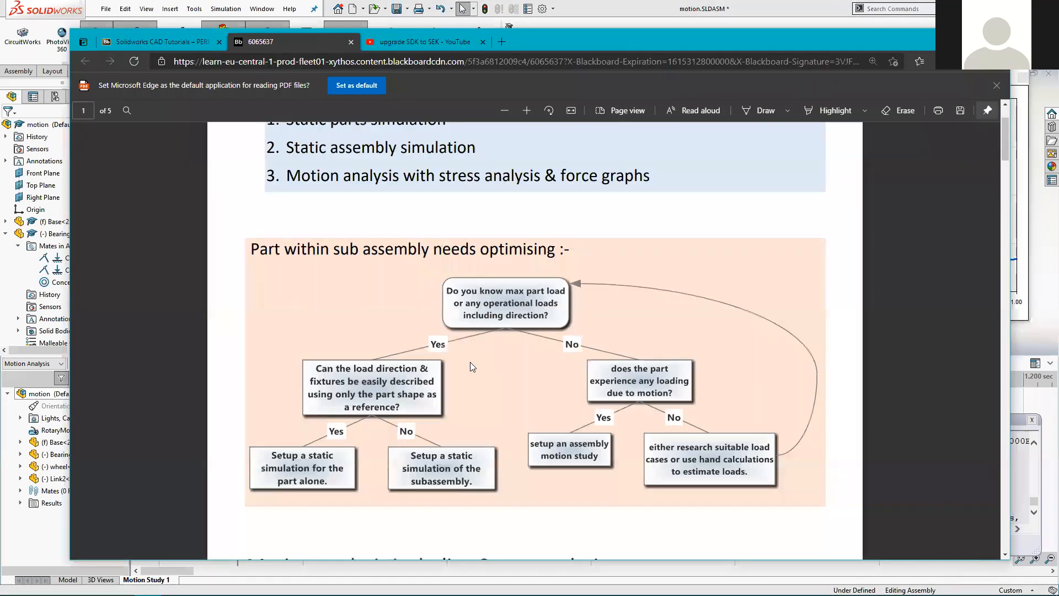
ctrl+scroll(470, 361, down, 2)
drag(347, 200, 625, 236)
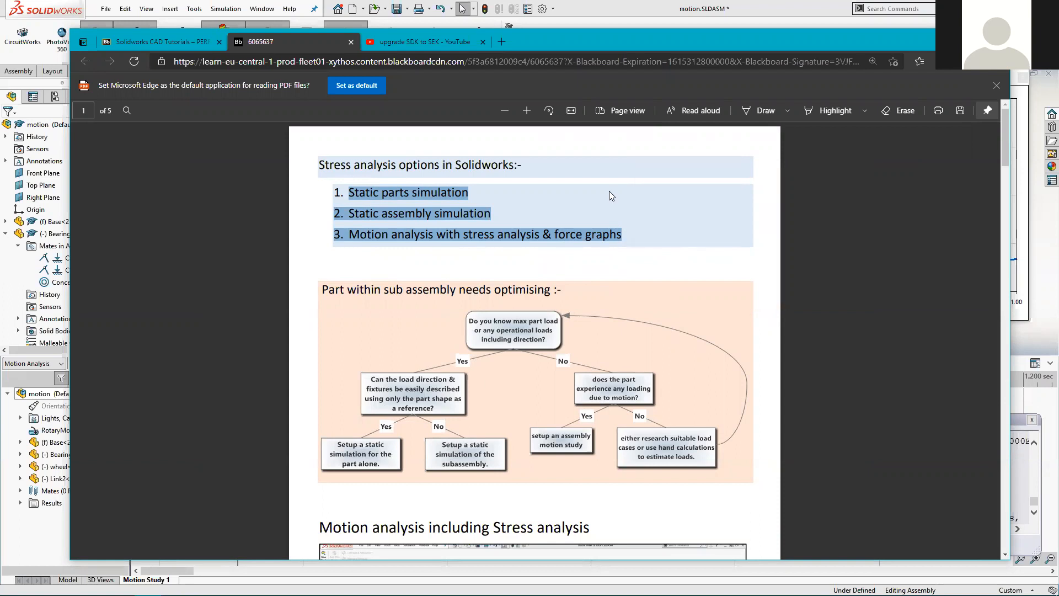
click(947, 38)
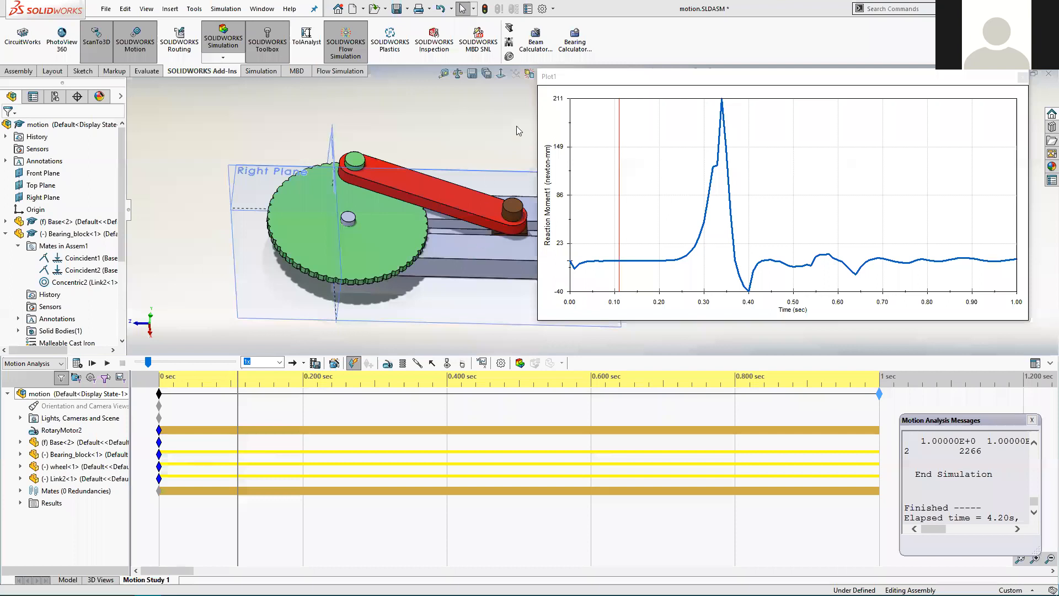
- Close the Reaction Moment plot and the Motion Analysis messages
drag(557, 78, 491, 131)
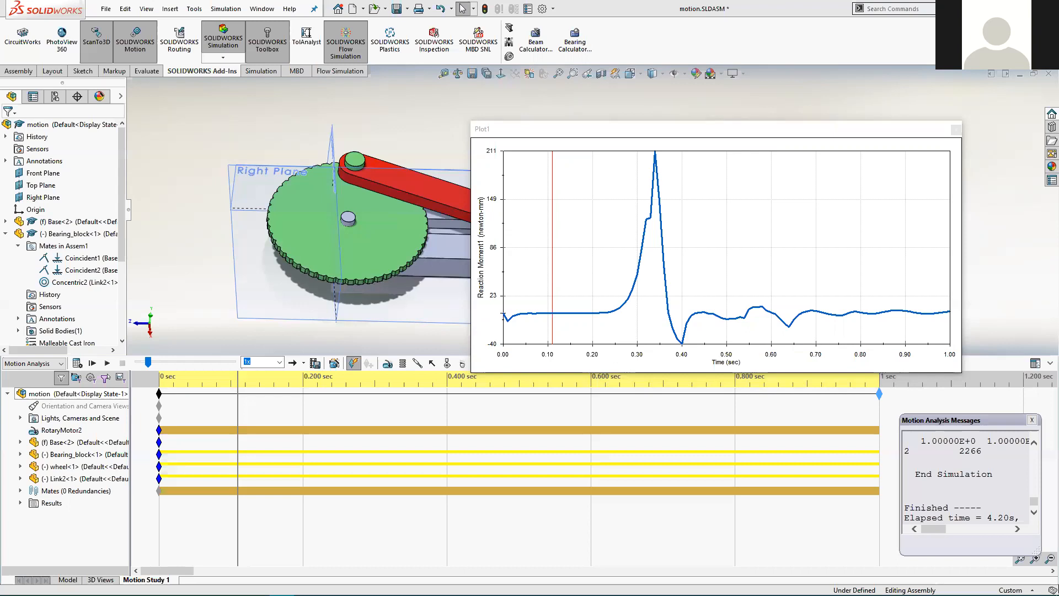
click(954, 131)
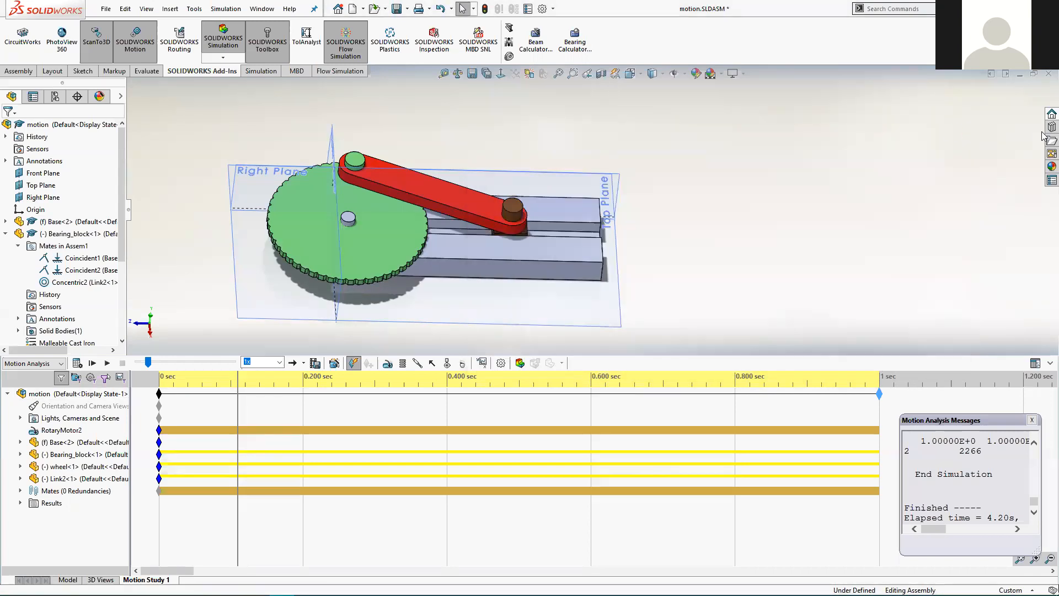
click(1032, 421)
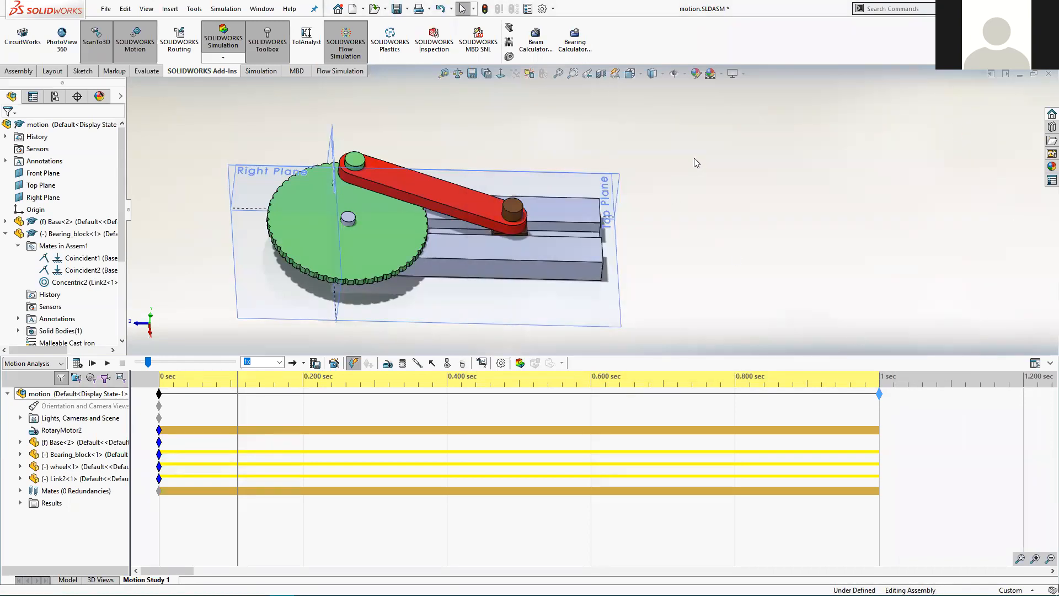
- Close the motion assembly, saving all modified documents
click(1045, 73)
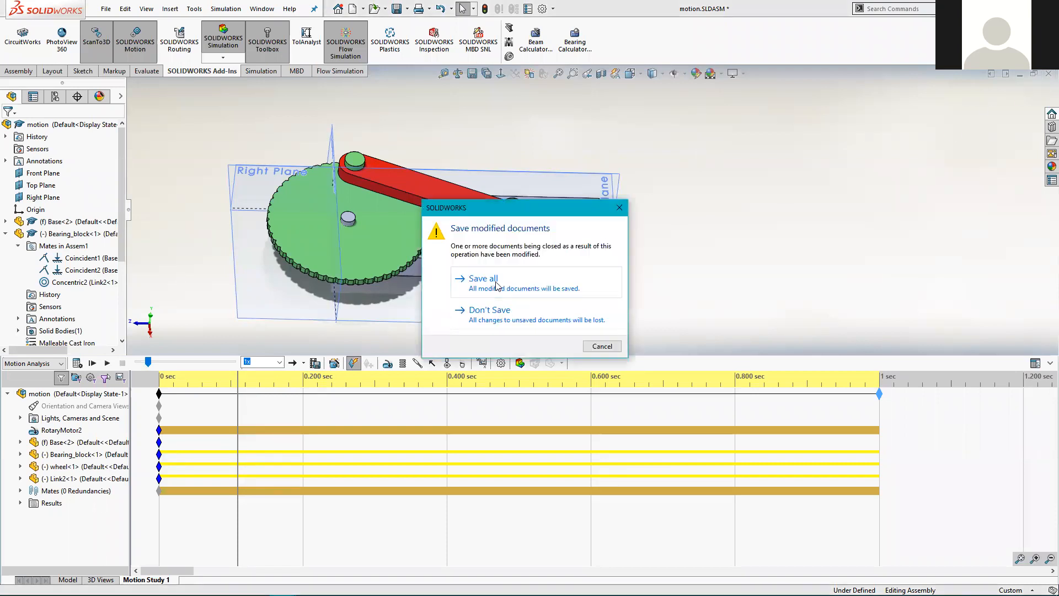
click(498, 286)
click(496, 269)
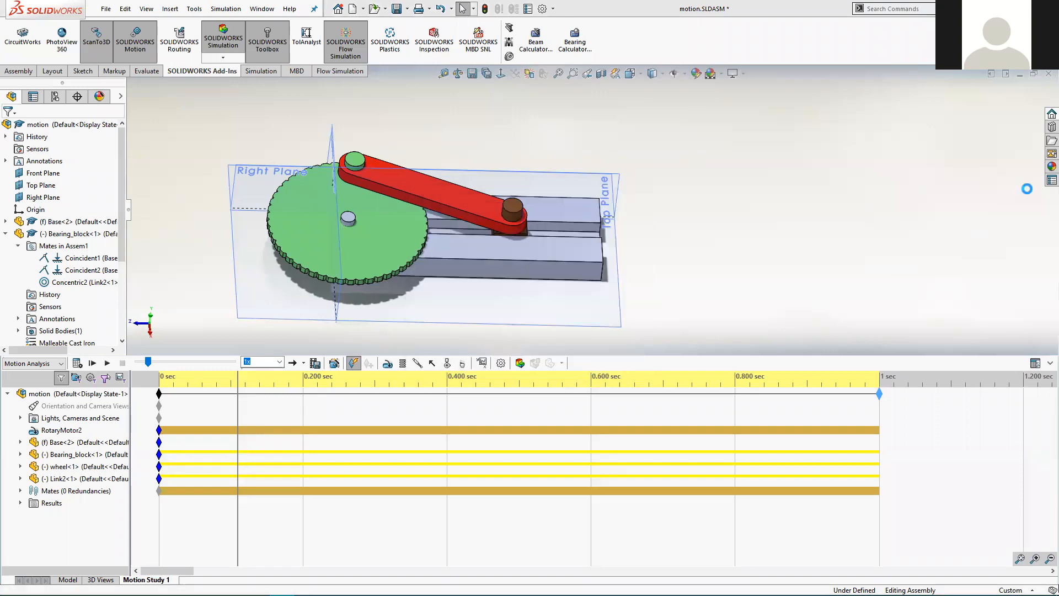